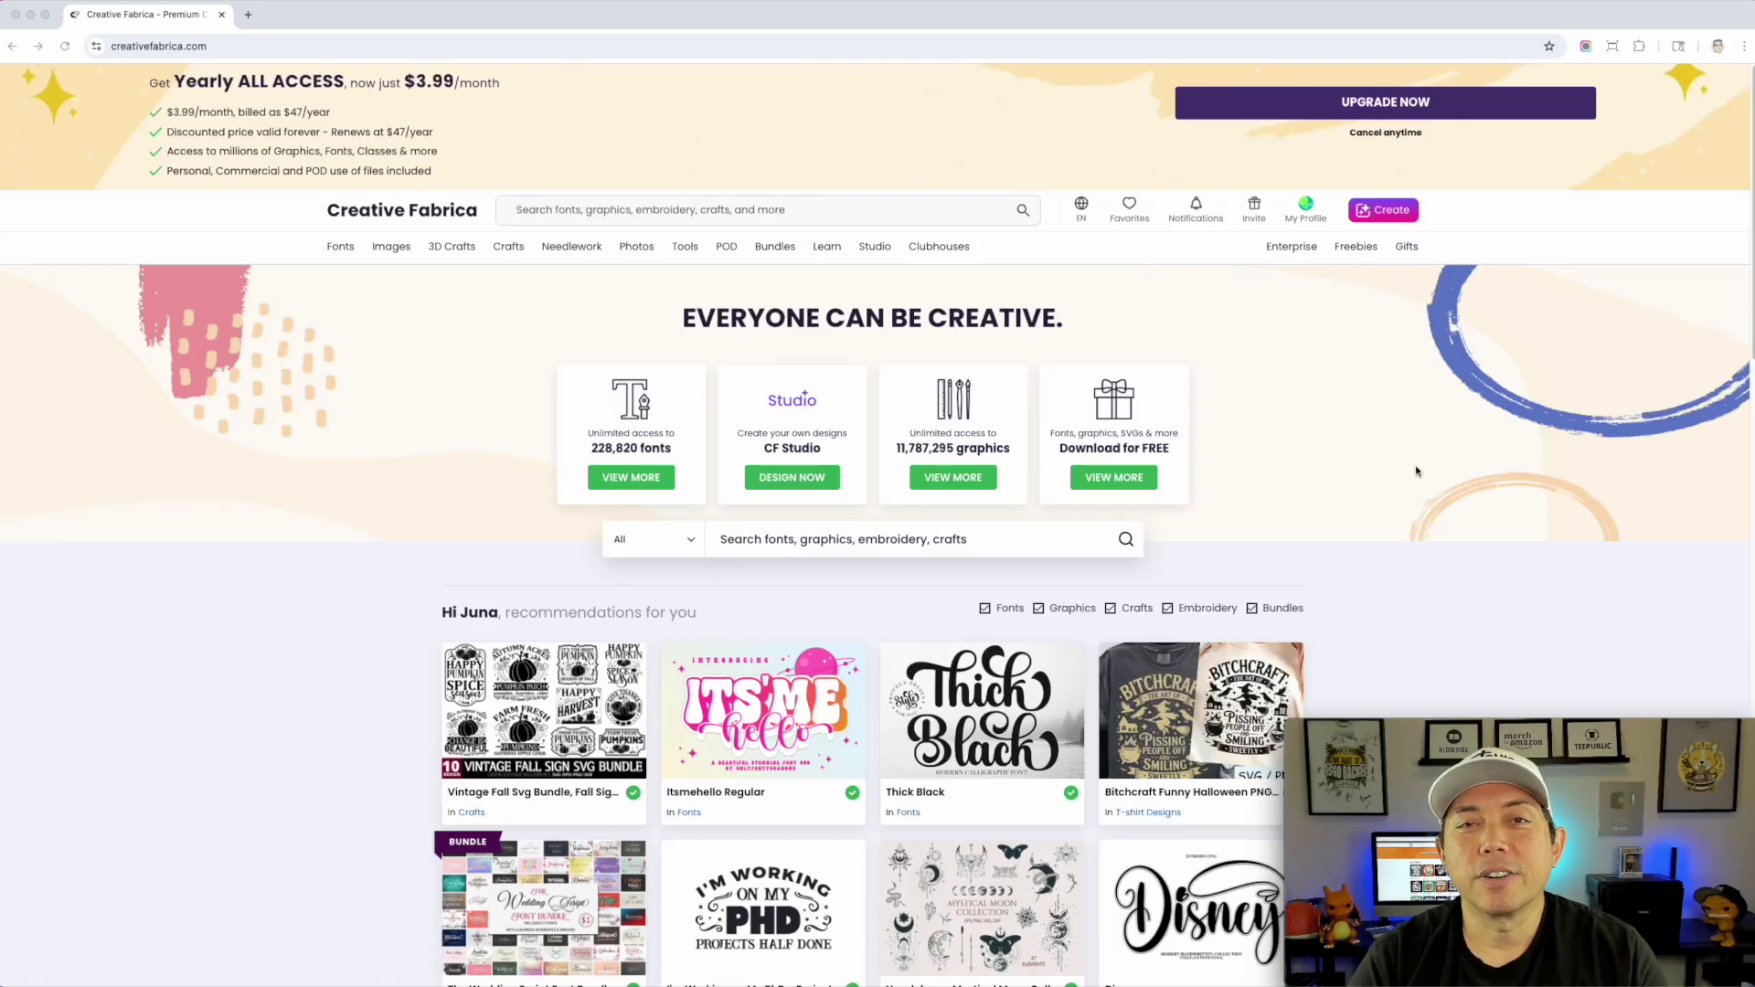
Step: Browse the recommended designs and open the Freshly Boo'd Coffee Halloween graphic
scroll(1165, 486, "down", 10)
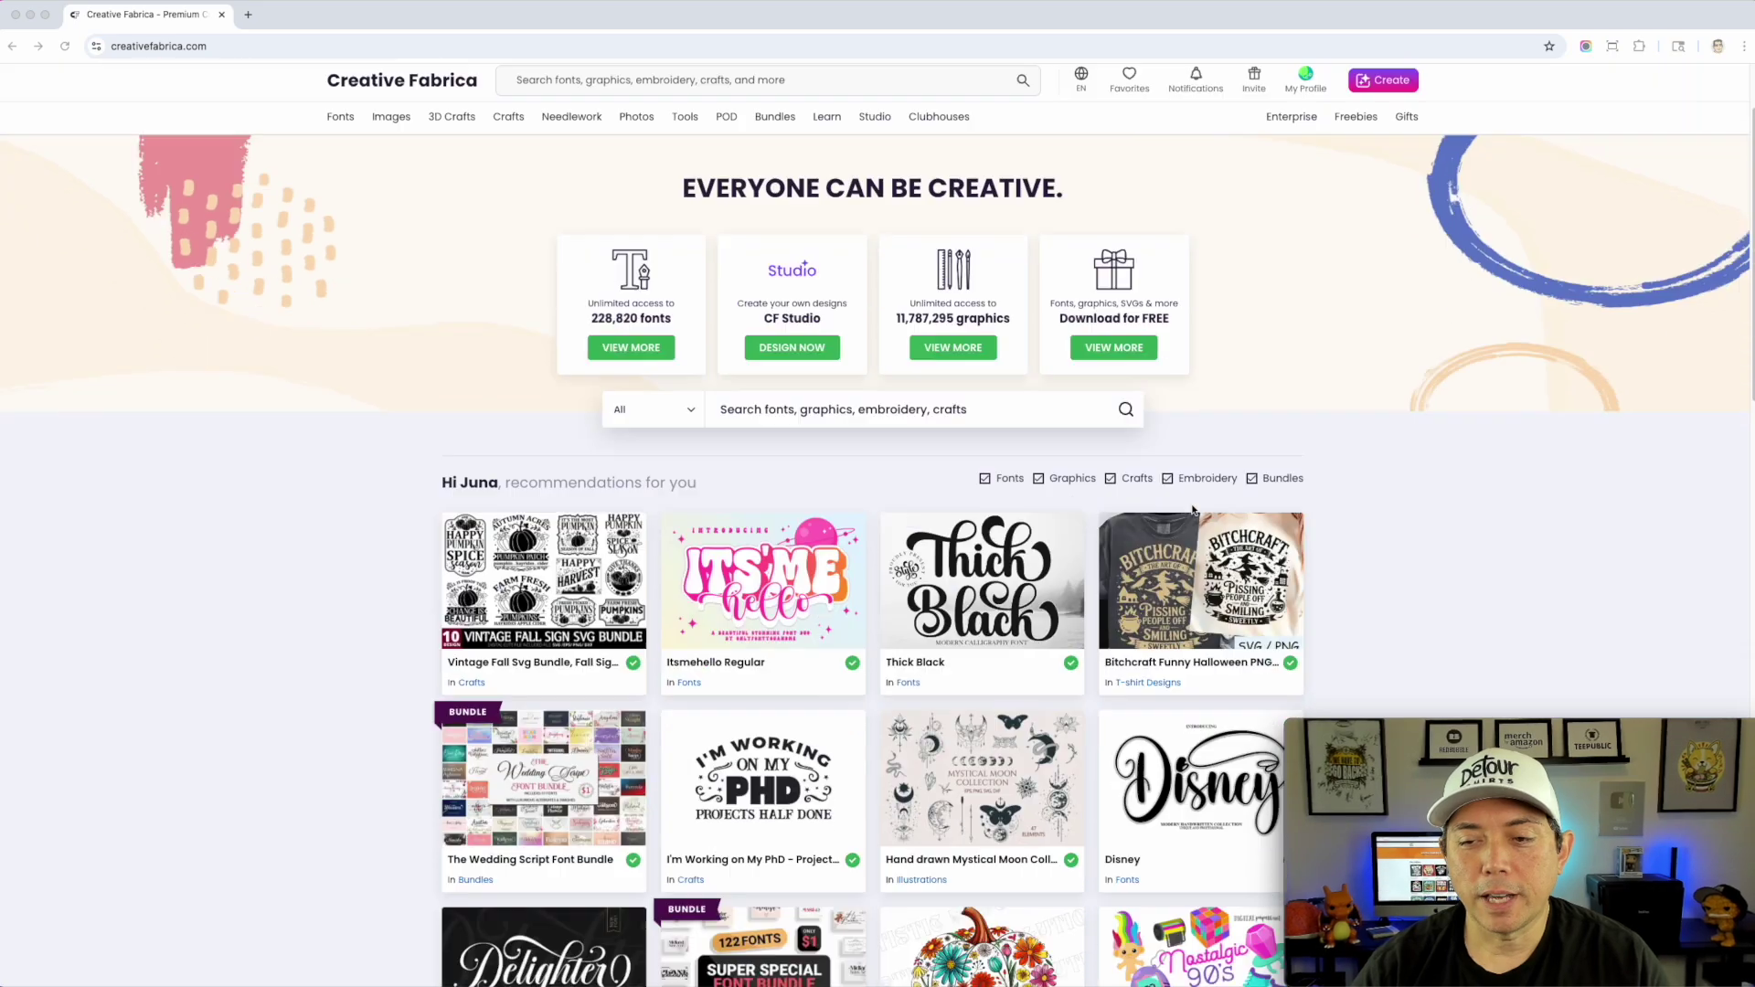
scroll(1120, 589, "down", 3)
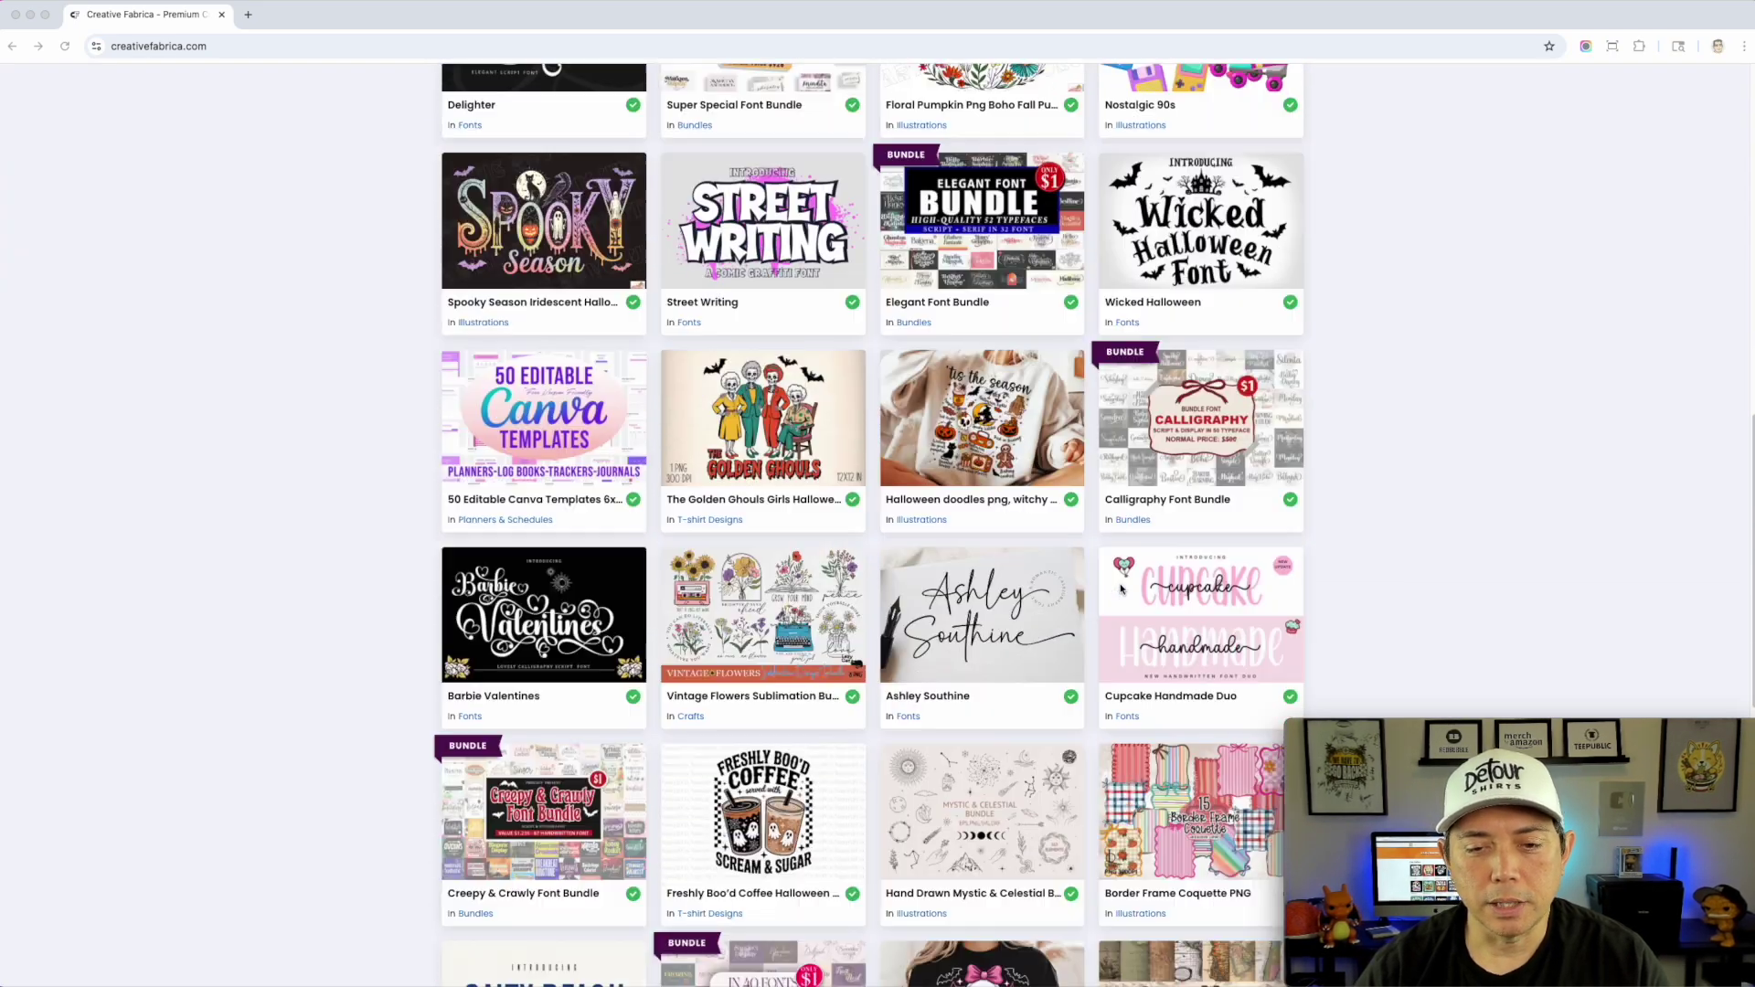
left_click(773, 684)
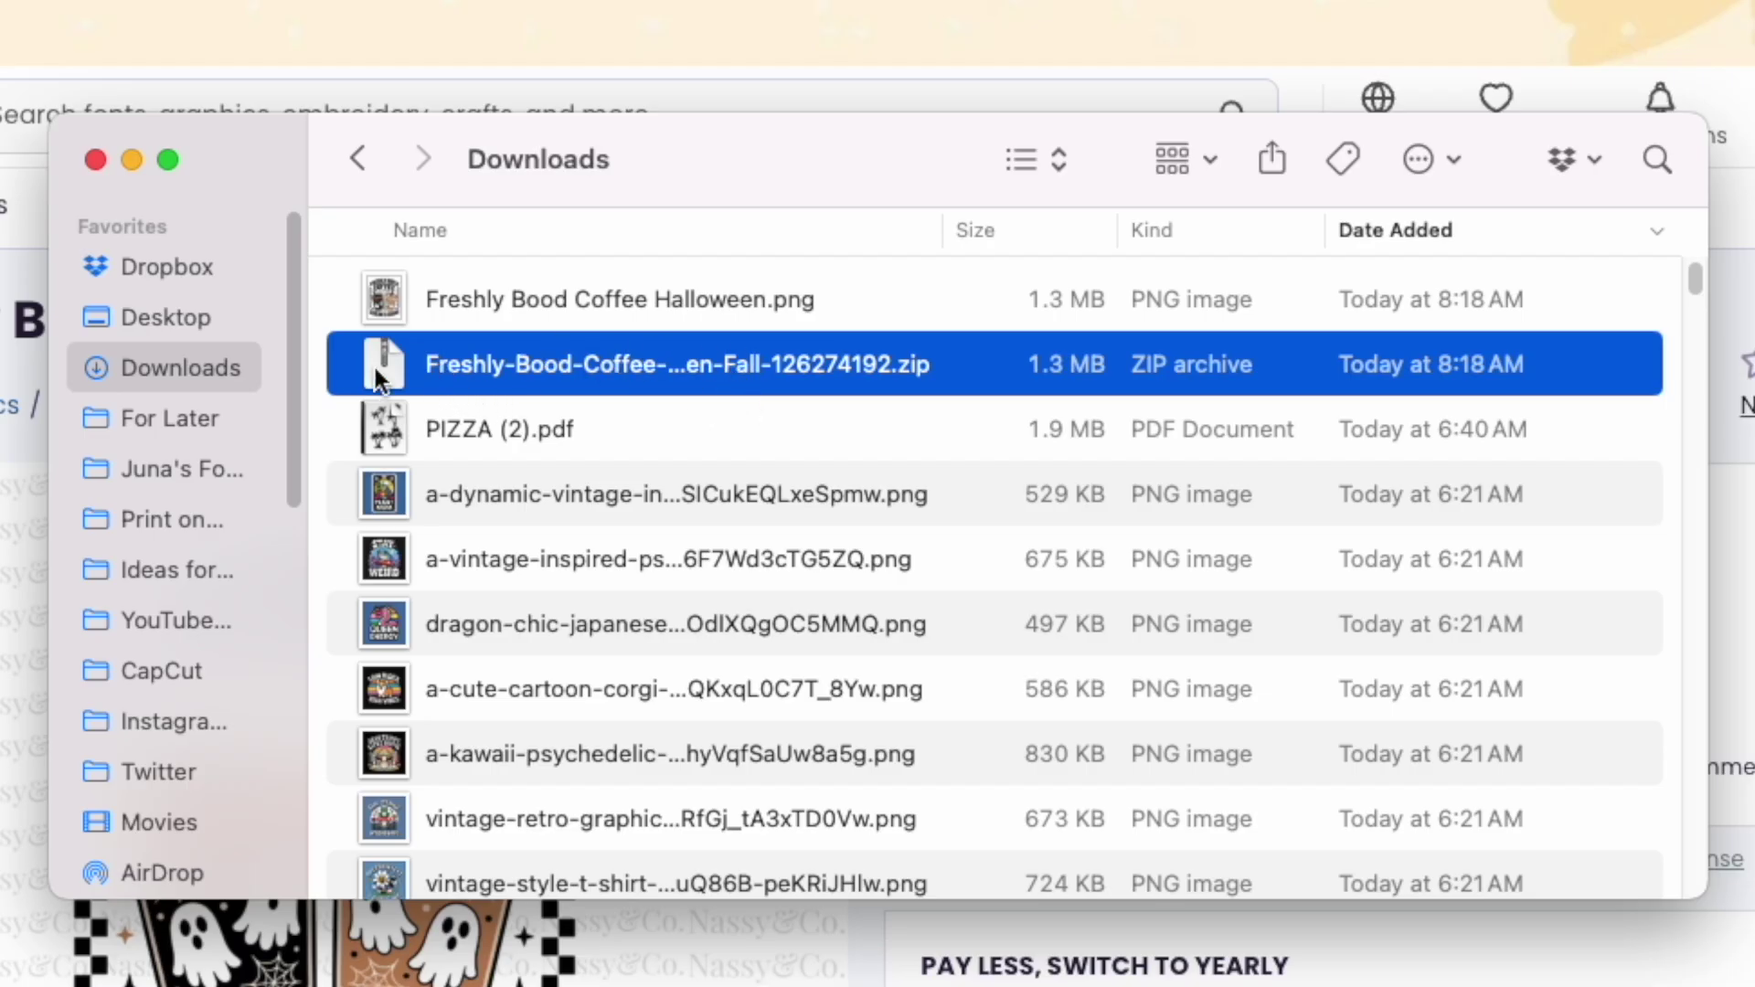
Step: Select Freshly Bood Coffee Halloween.png in the Downloads folder and move the folder window clear of the product preview
left_click(595, 300)
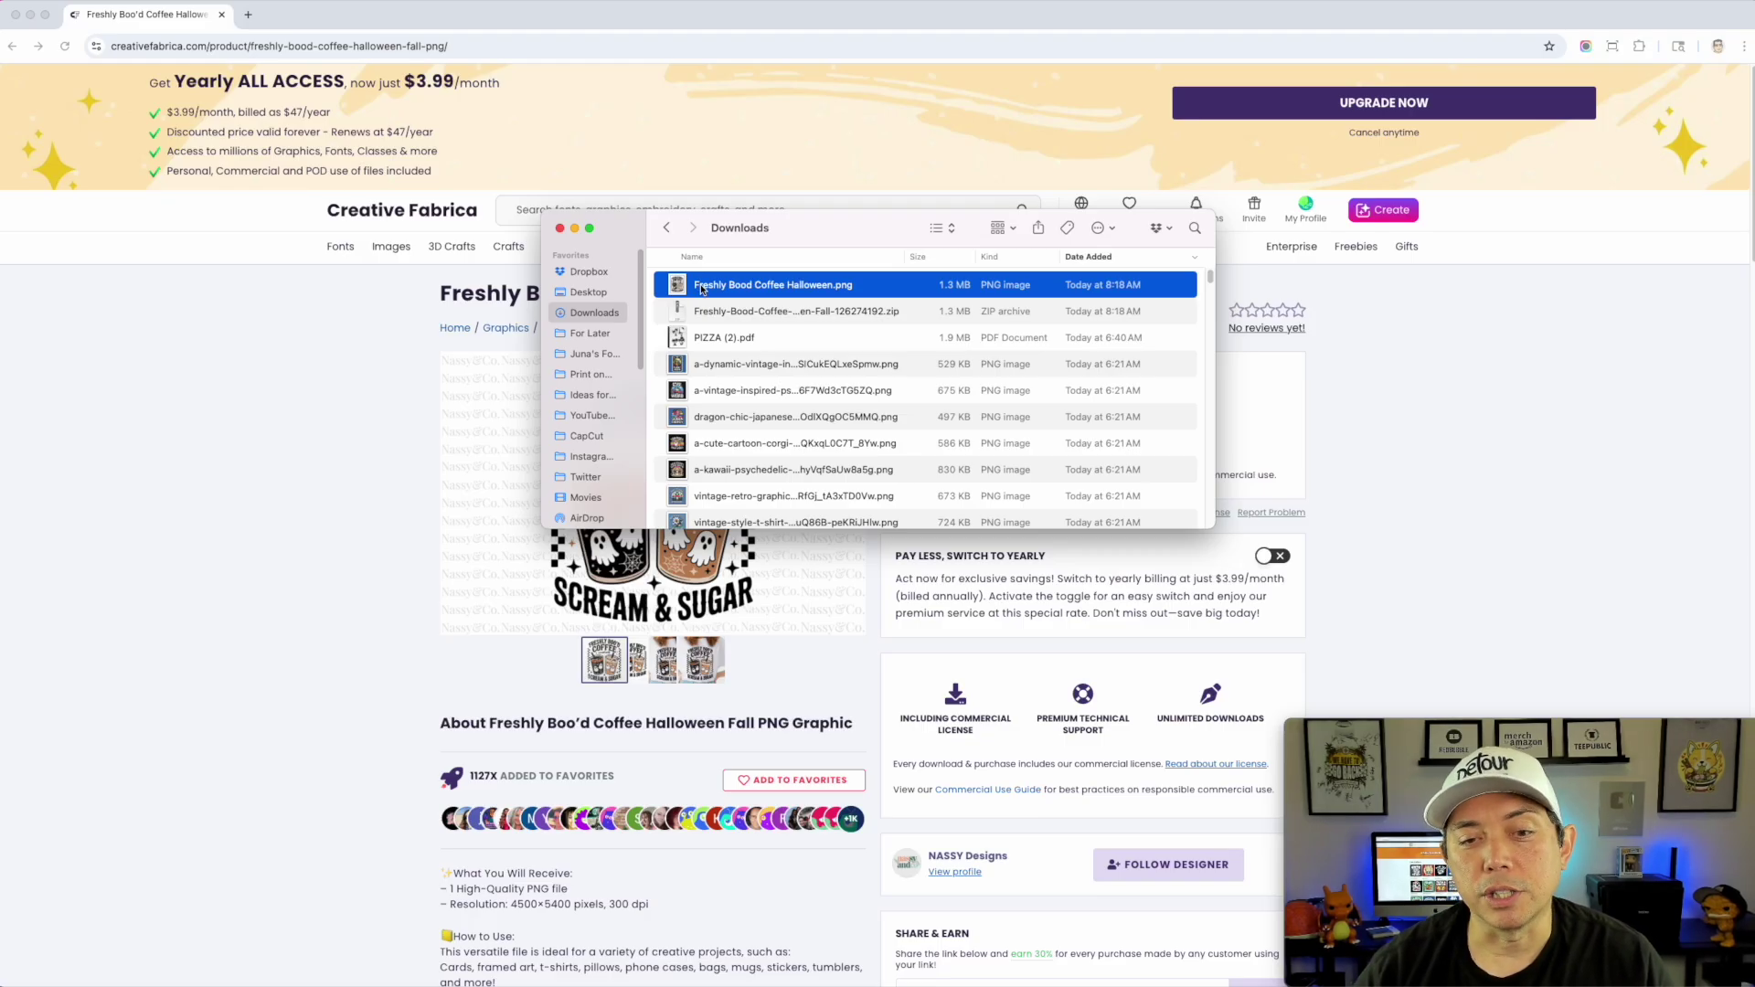
left_click_drag(880, 227, 1390, 177)
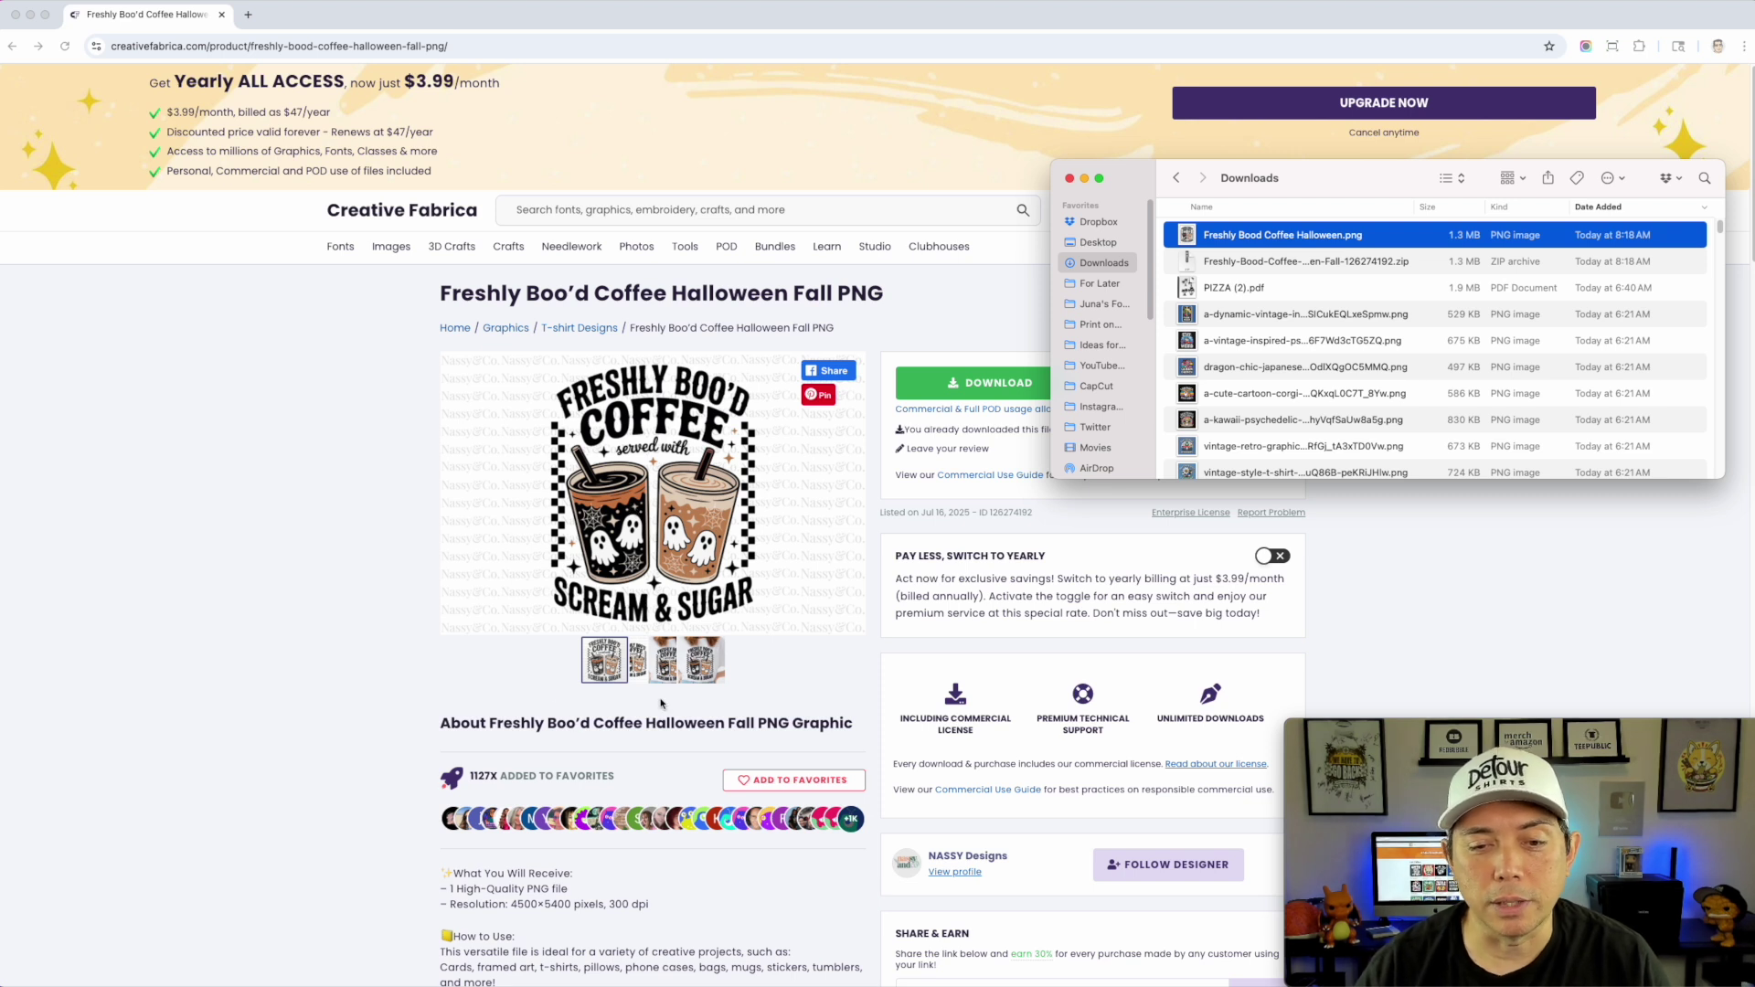
left_click(658, 644)
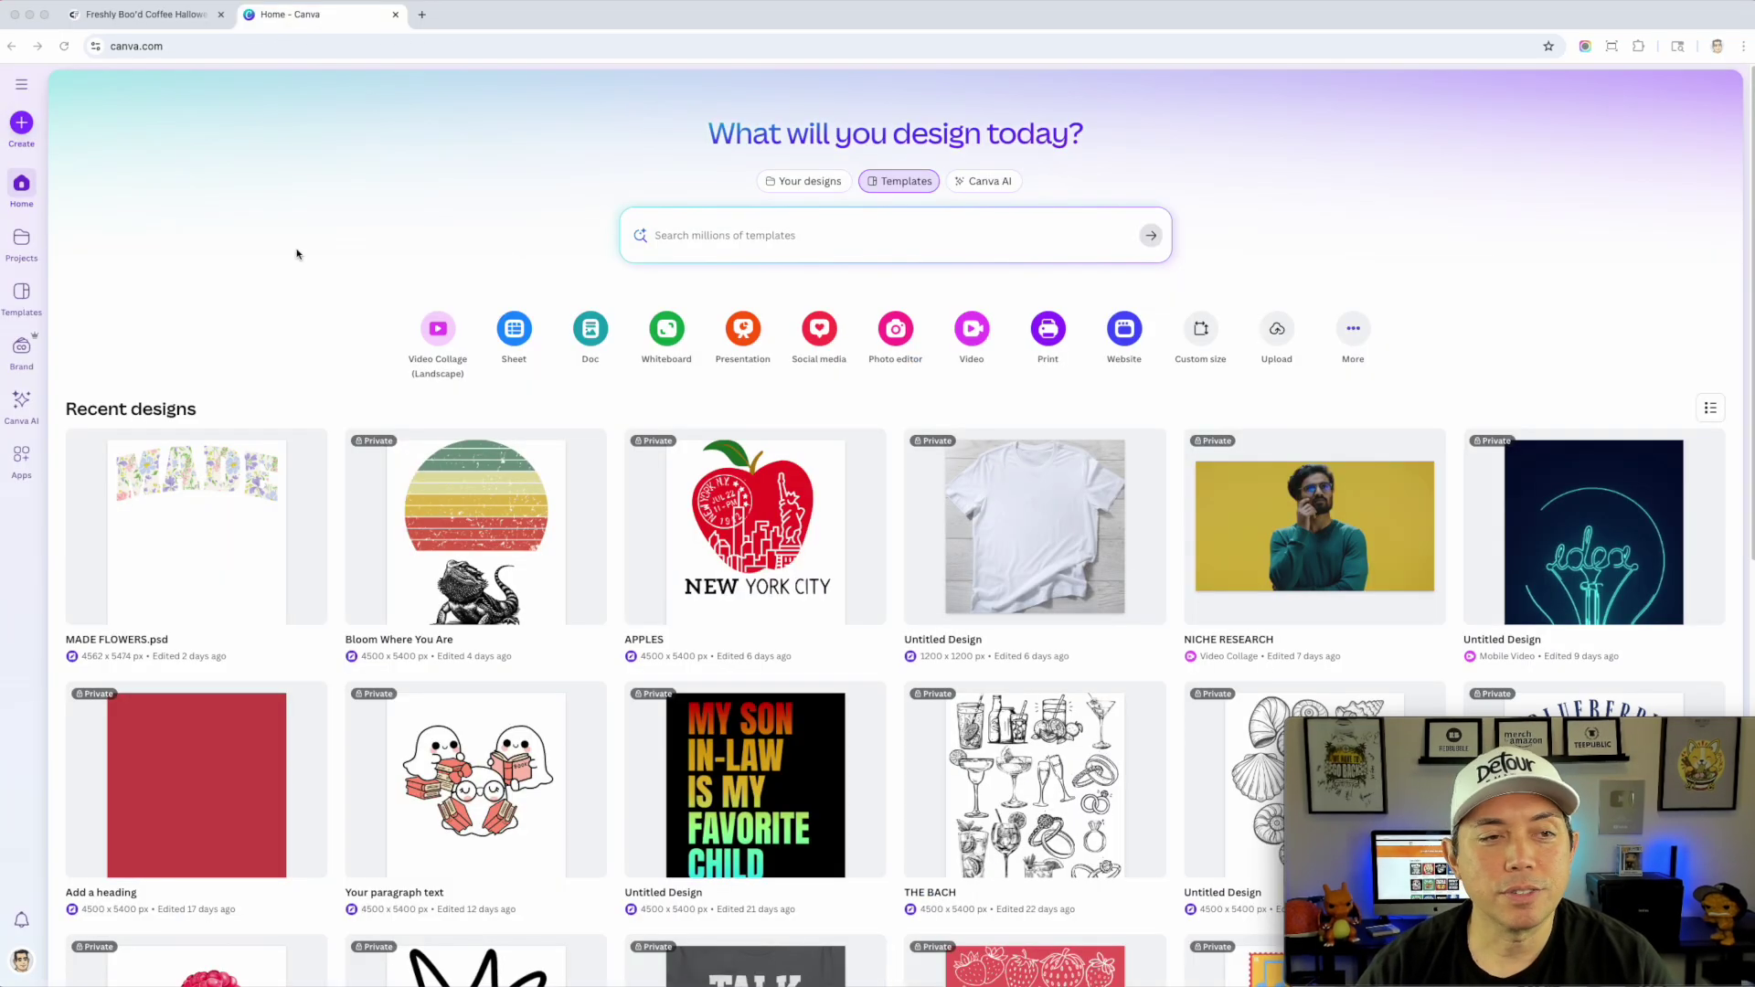
Step: Create a blank 4500 × 5400 px custom-size design in Canva
left_click(193, 234)
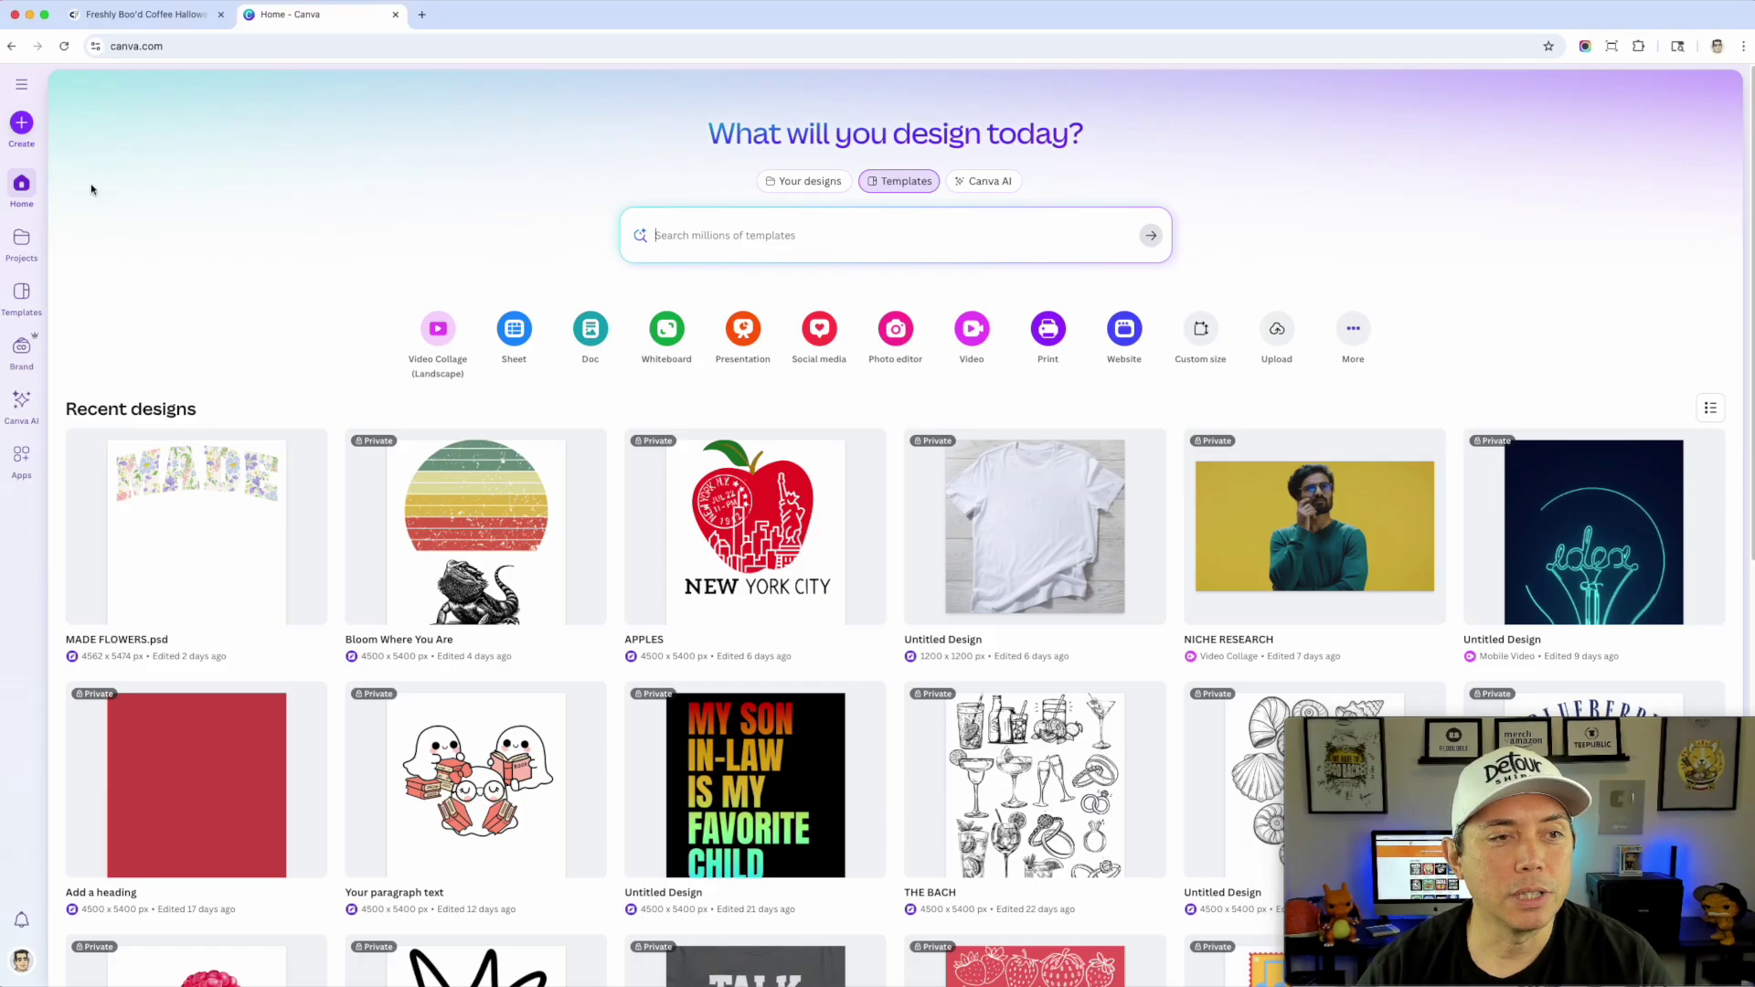
left_click(22, 122)
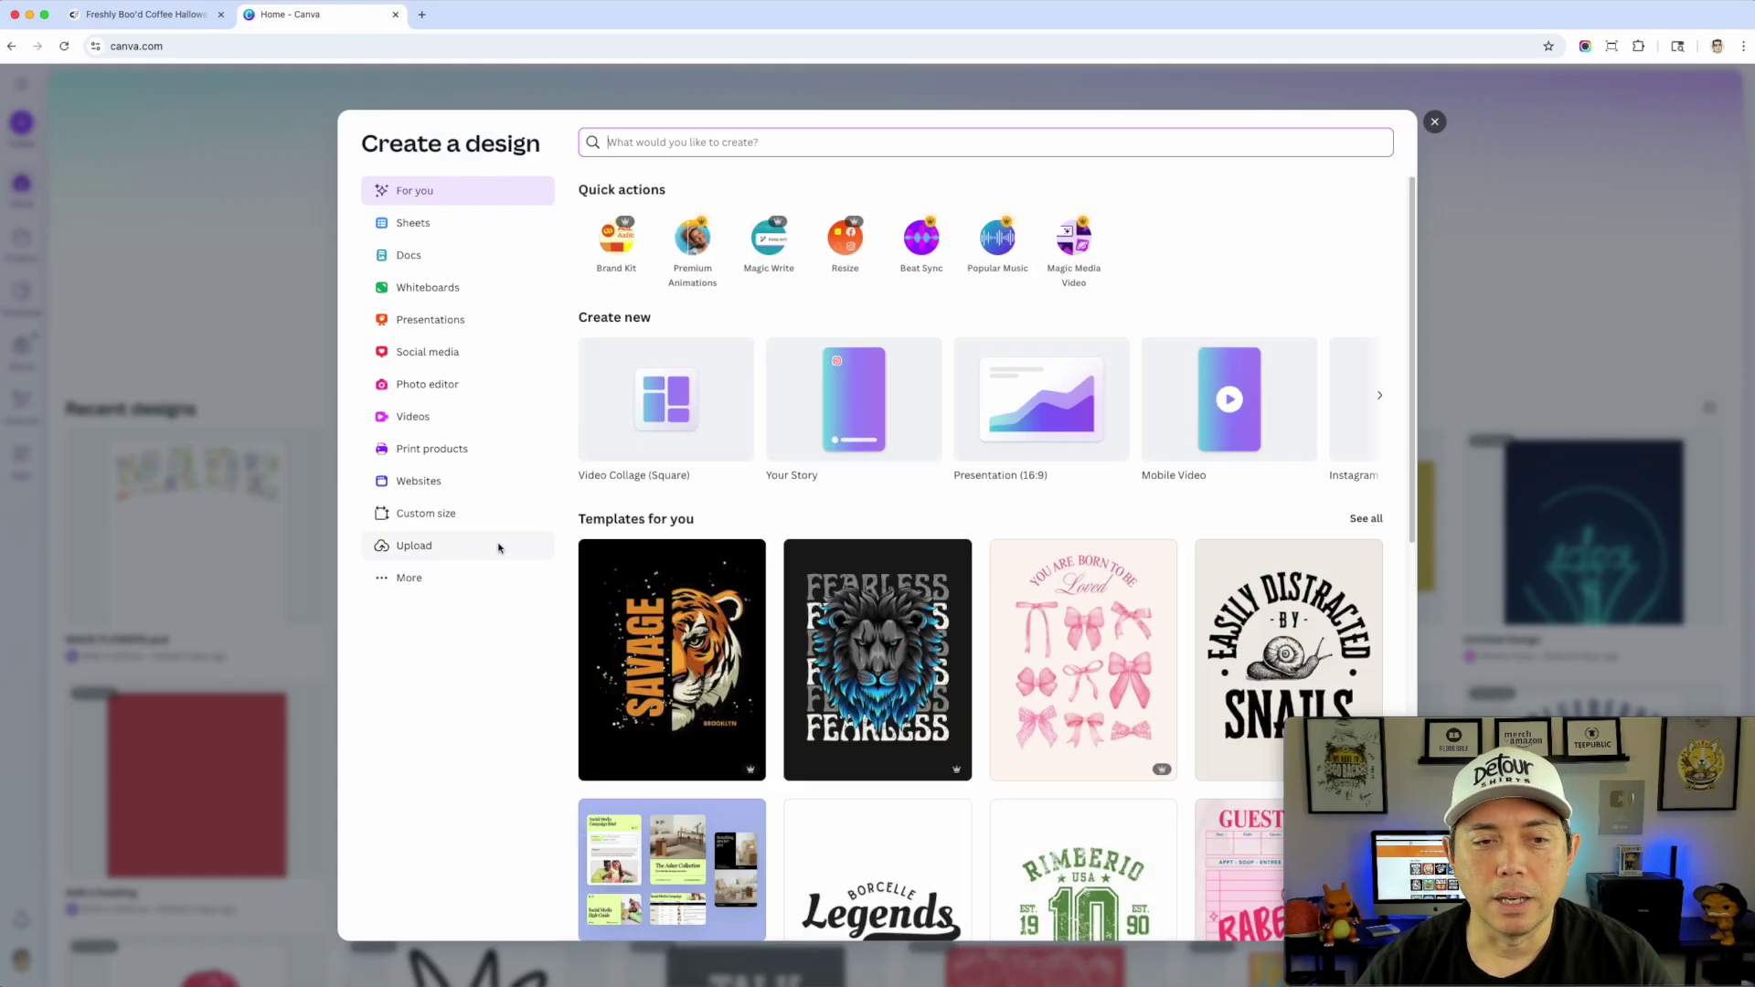
left_click(415, 514)
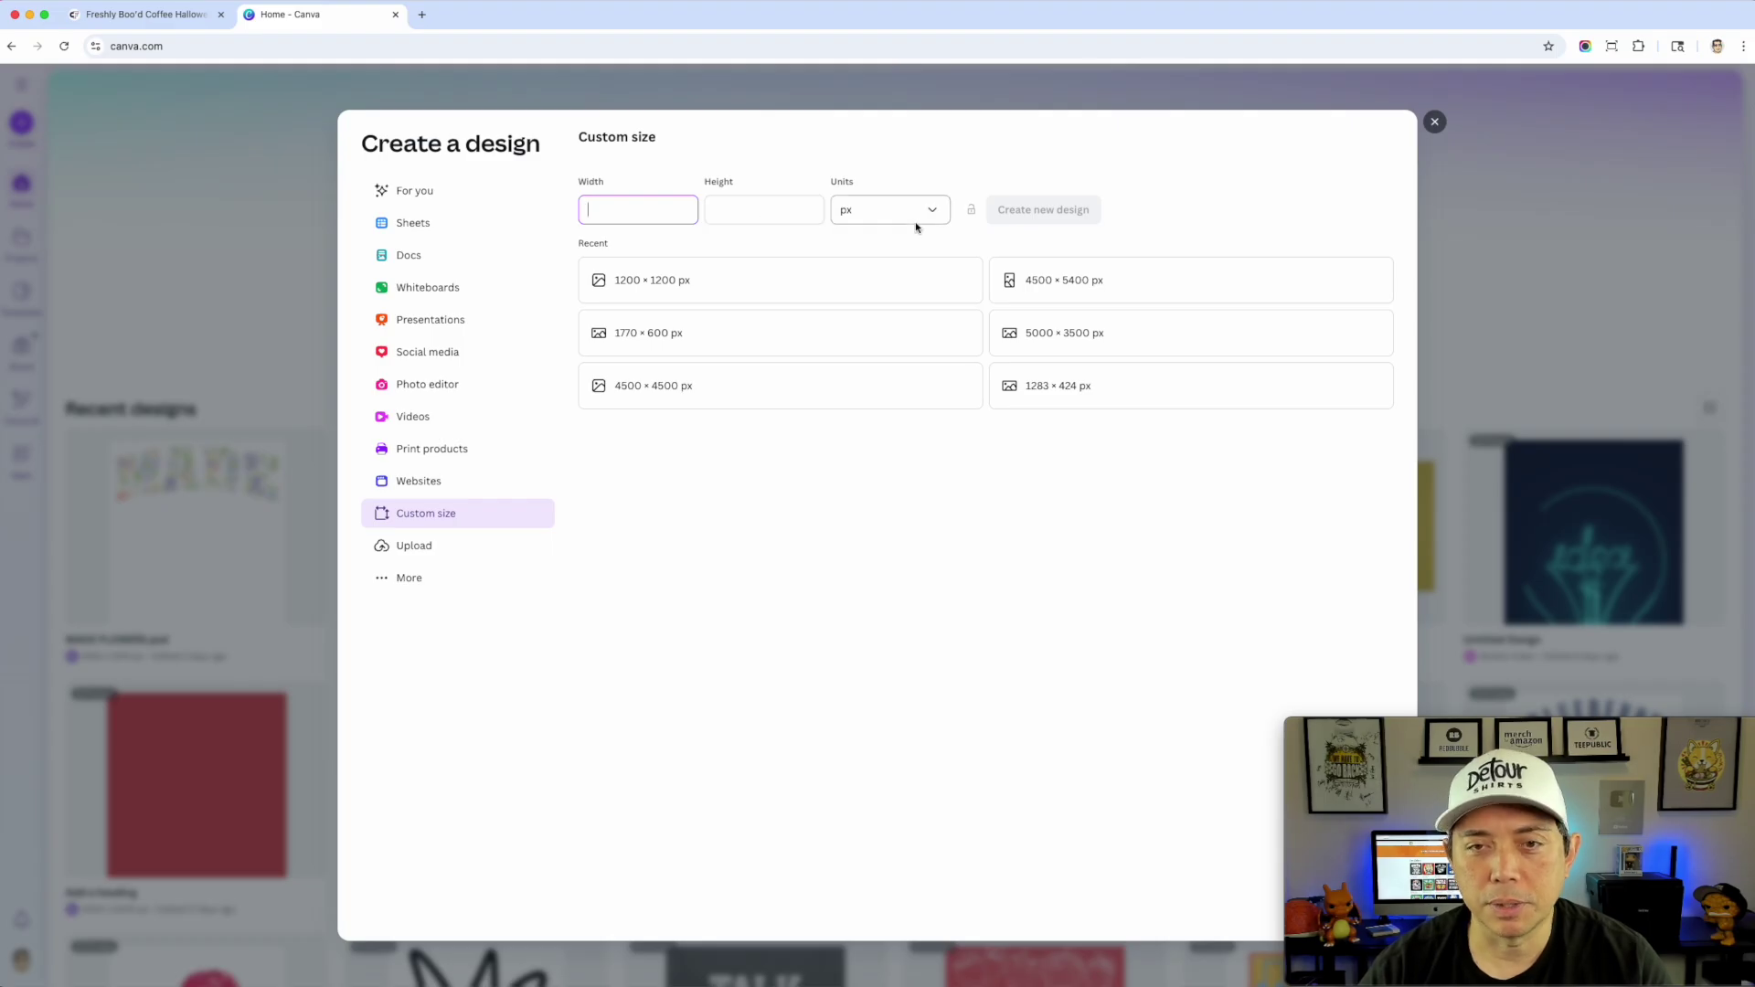
left_click(1088, 279)
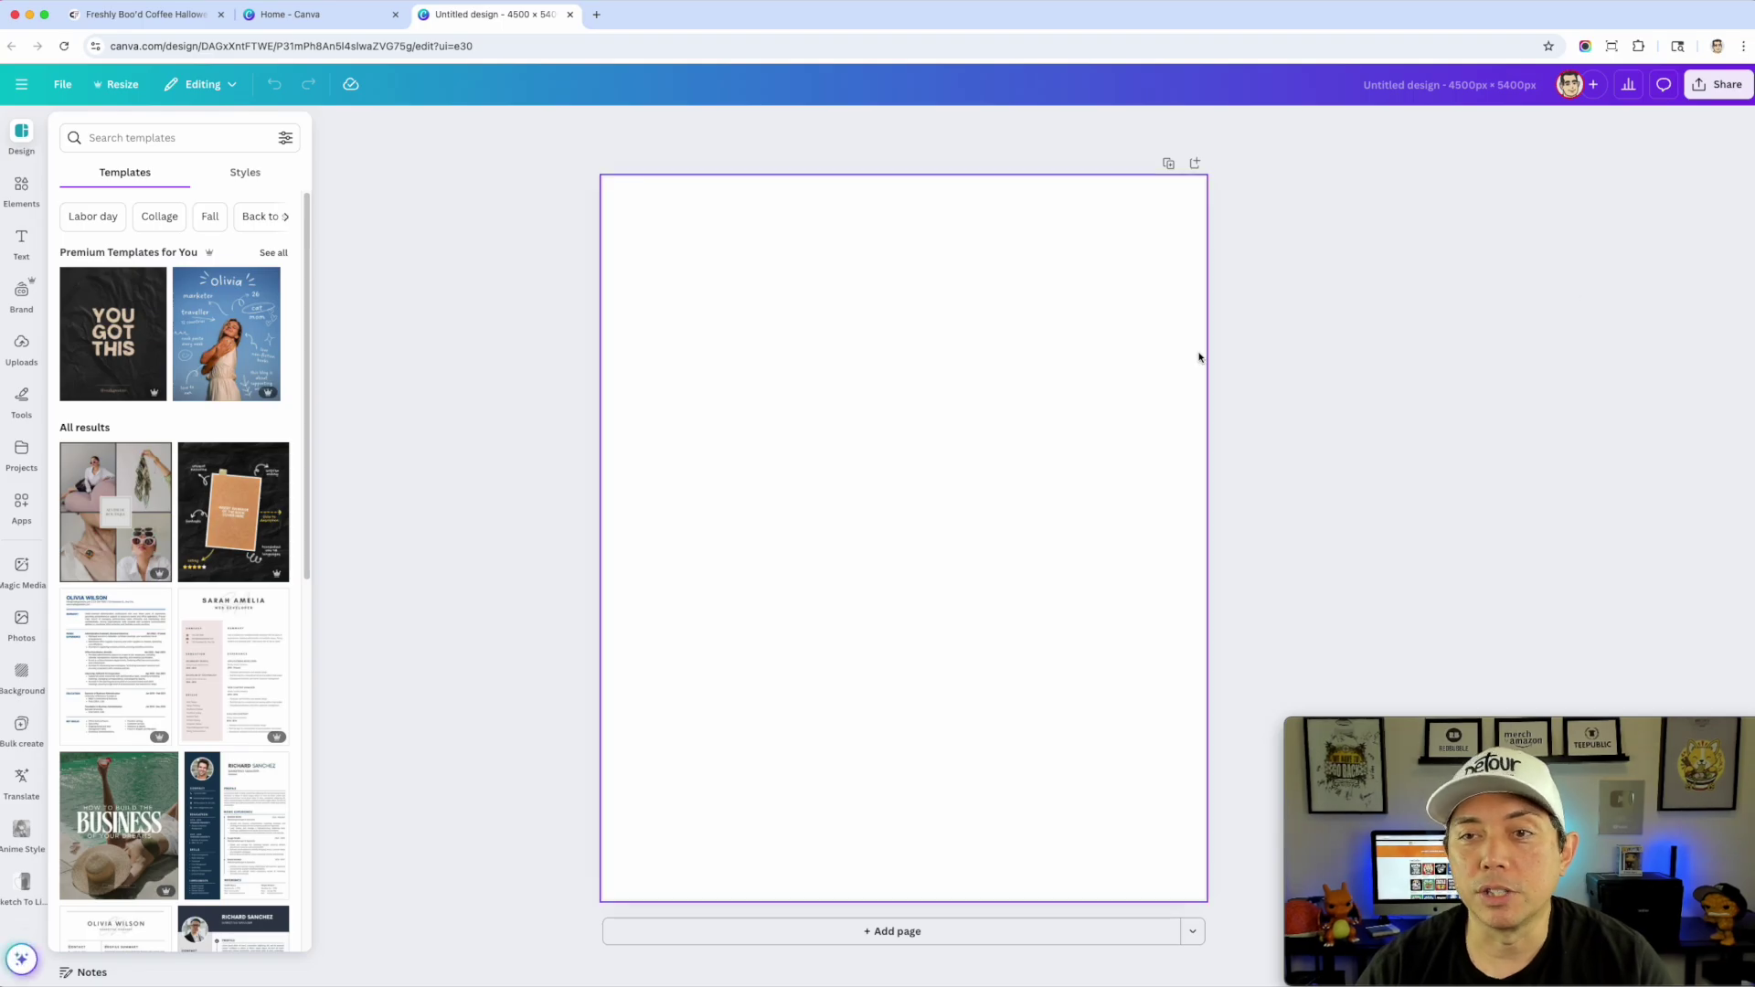
Step: Place Freshly Bood Coffee Halloween.png enlarged on the page and open it in Magic Eraser
left_click_drag(1737, 274, 905, 466)
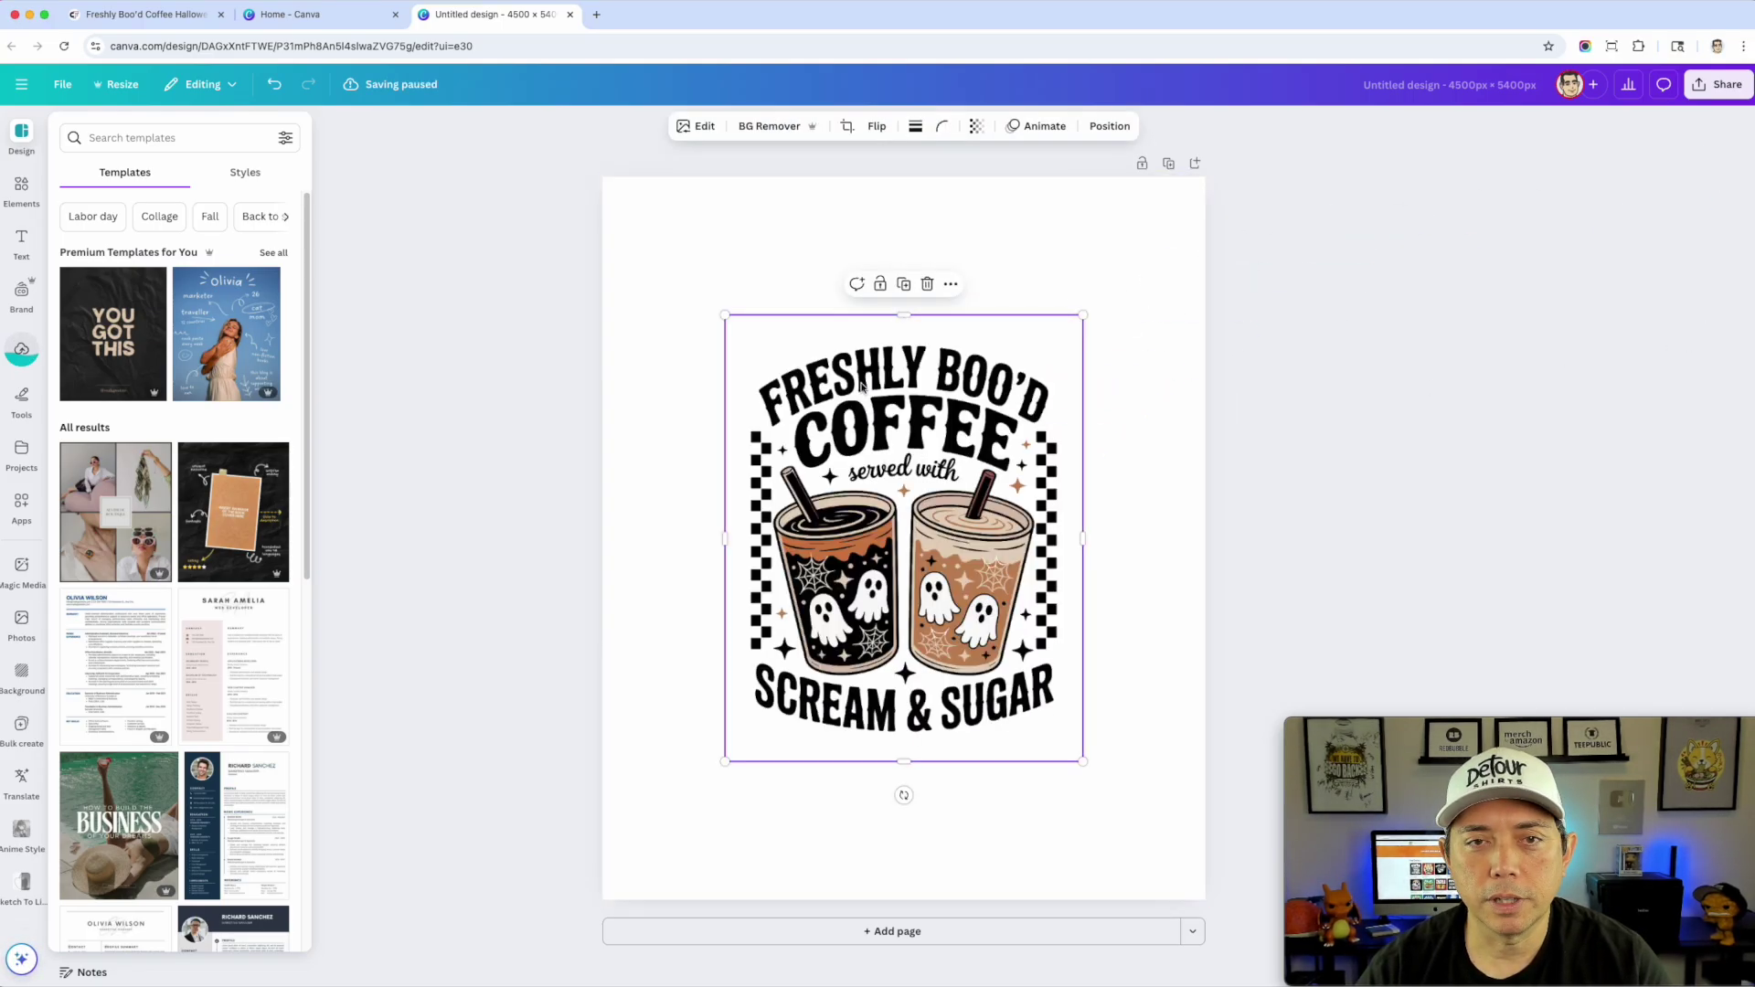
left_click(911, 354)
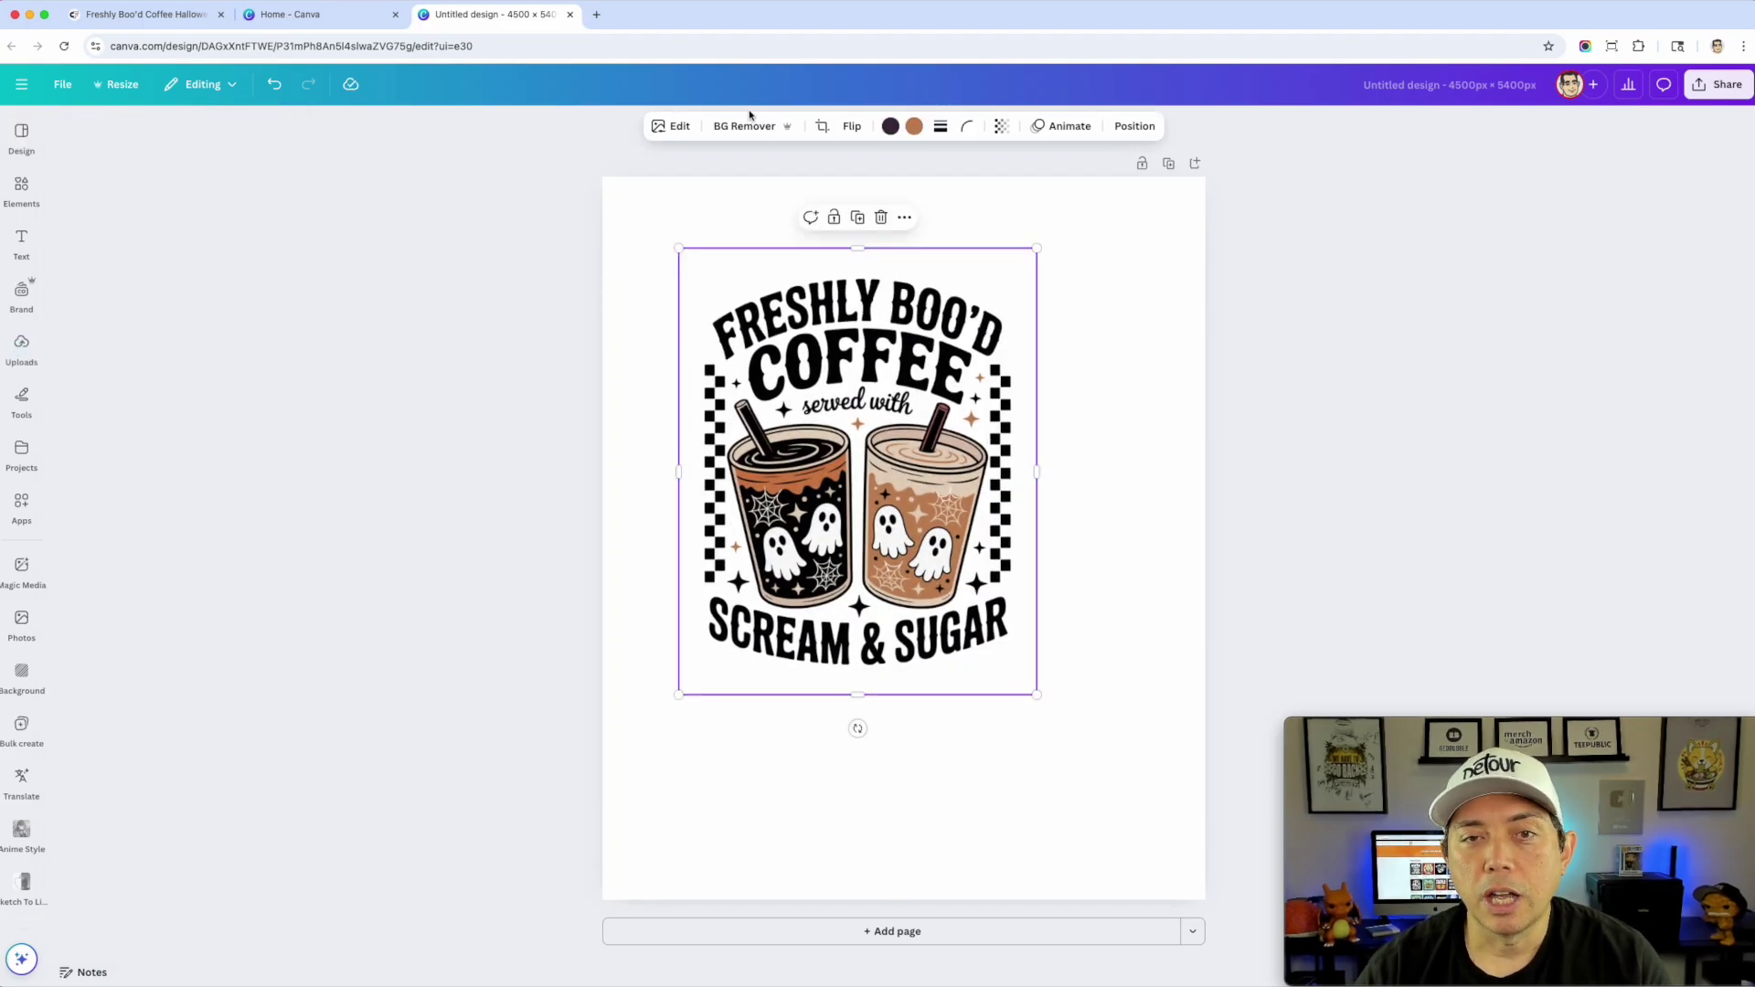
left_click(674, 128)
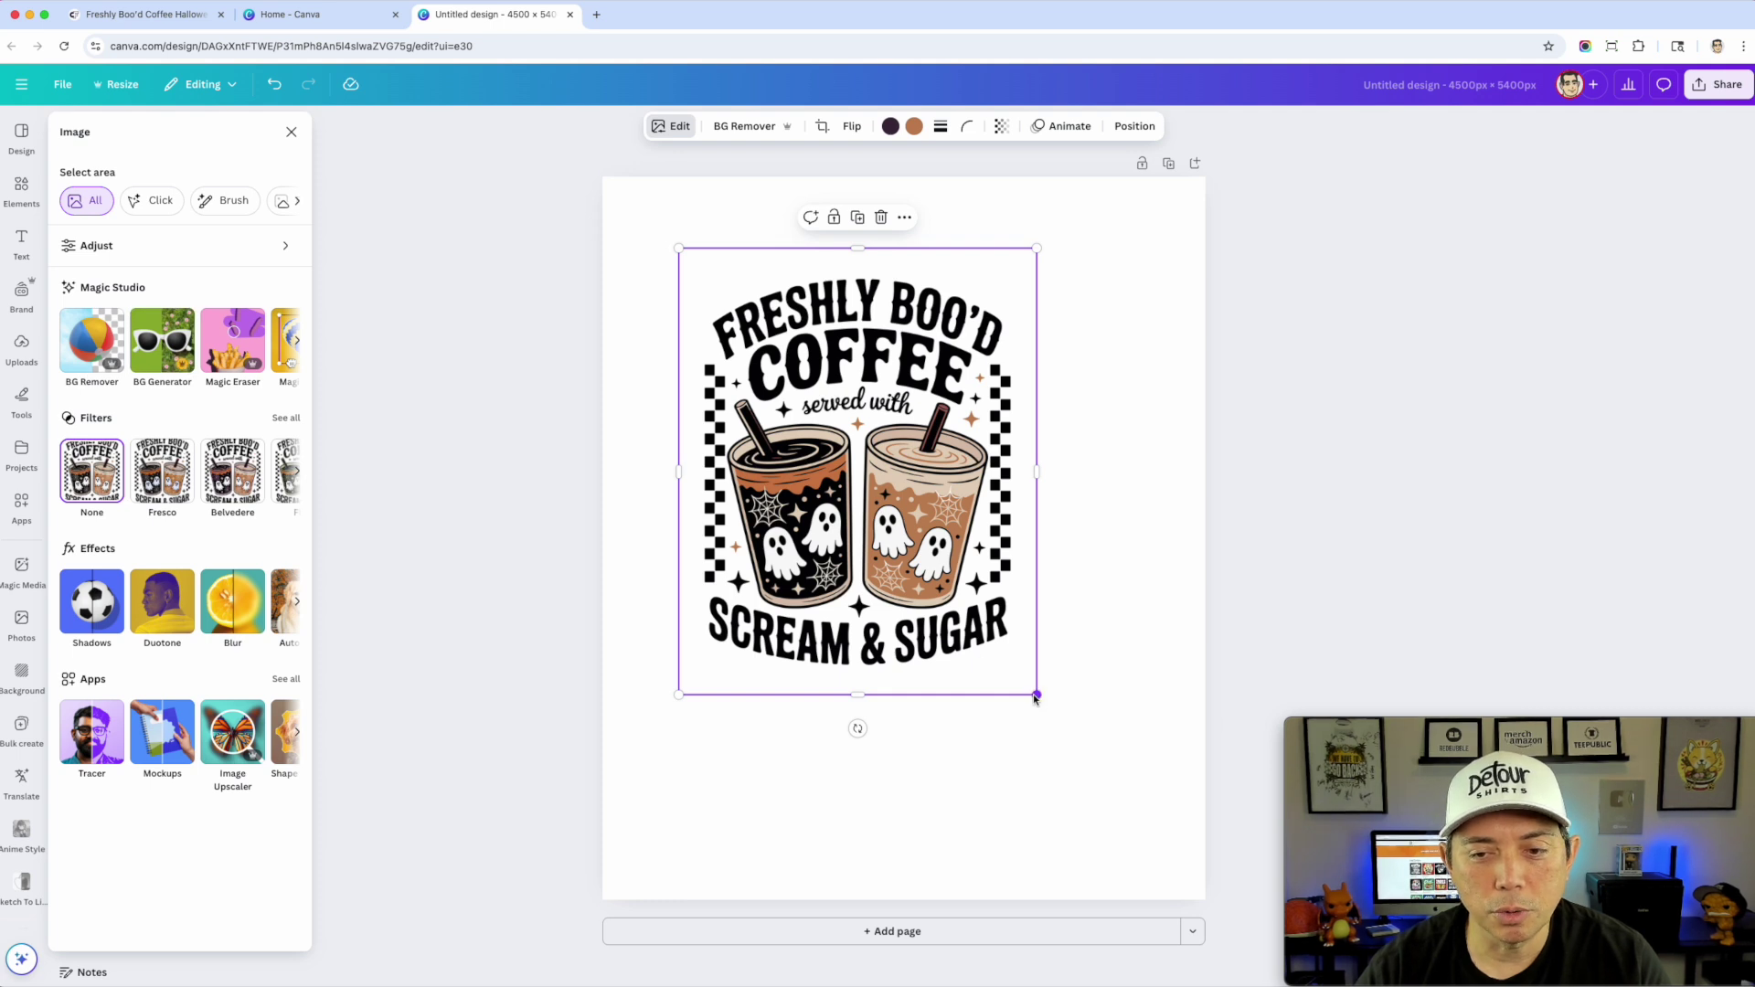
left_click_drag(1035, 693, 1134, 818)
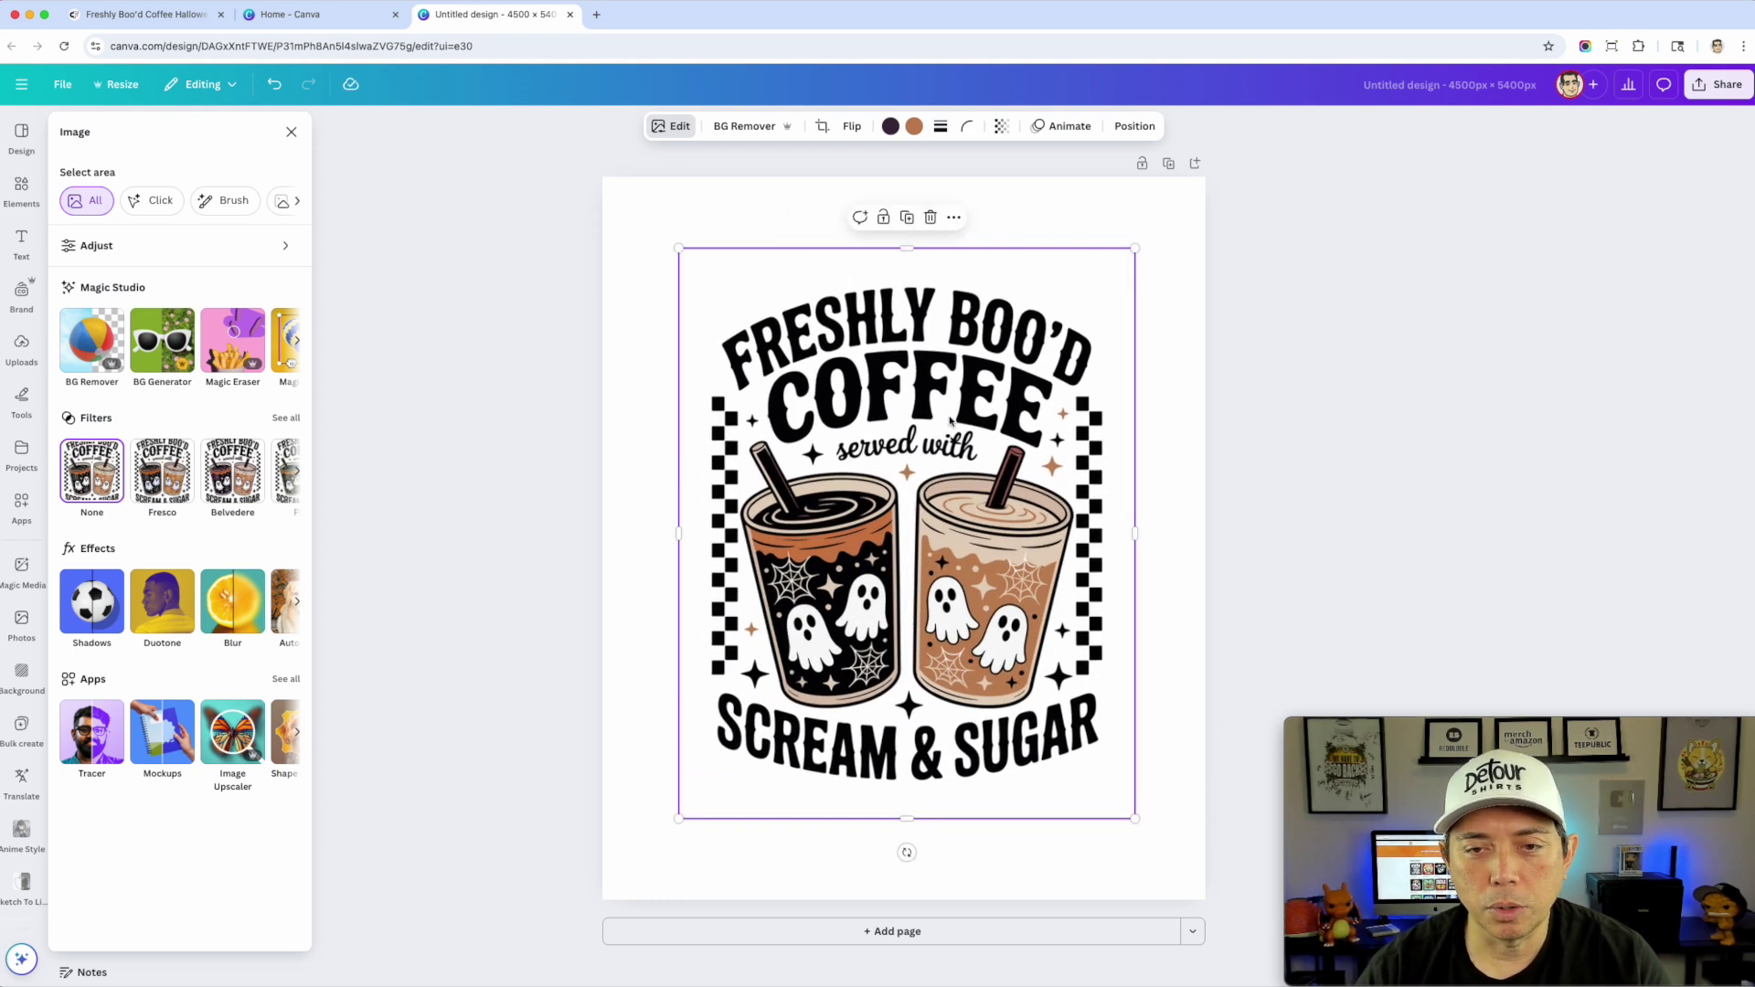
left_click(230, 340)
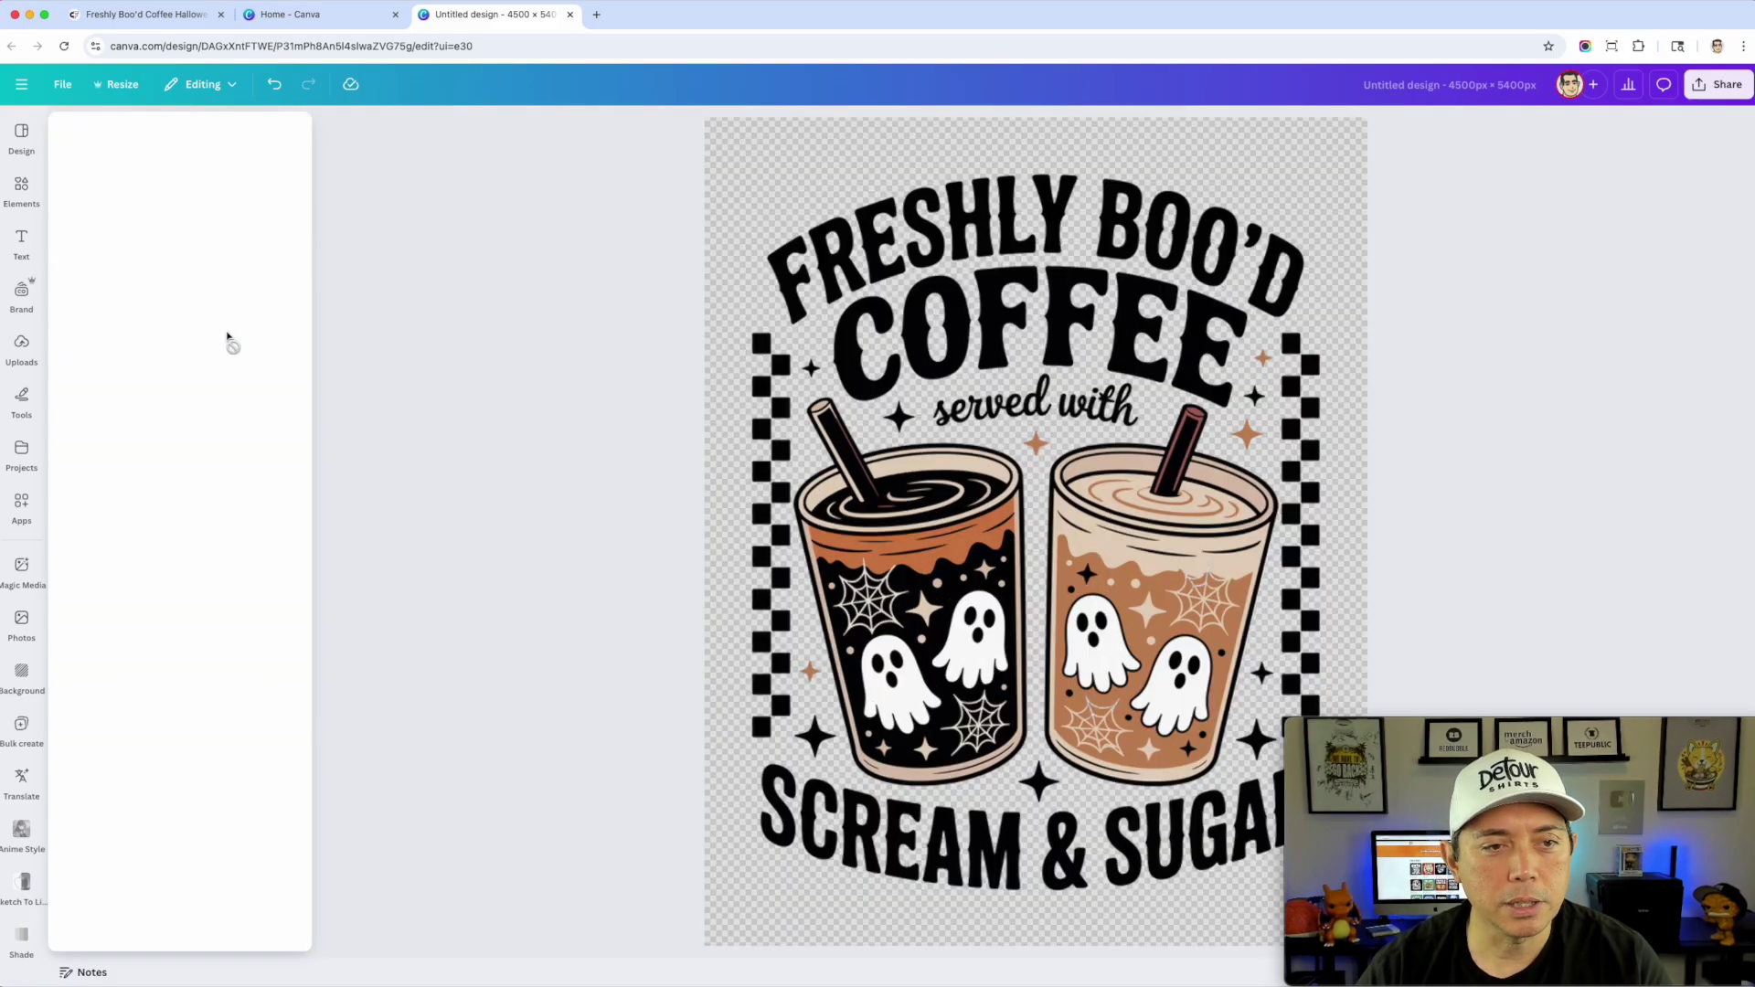
Step: Try erasing the upper lettering and the upper part of one checkered border with a size 40 brush, and undo it
mouse_move(1134, 229)
left_mouse_down()
mouse_move(1271, 254)
mouse_move(1254, 285)
mouse_move(1199, 275)
mouse_move(1197, 353)
mouse_move(1096, 374)
mouse_move(1115, 392)
mouse_move(1038, 377)
mouse_move(962, 393)
mouse_move(967, 371)
mouse_move(929, 331)
mouse_move(871, 369)
mouse_move(880, 342)
mouse_move(842, 284)
mouse_move(807, 286)
mouse_move(788, 247)
mouse_move(814, 298)
mouse_move(1100, 276)
mouse_move(1009, 314)
mouse_move(1169, 289)
mouse_move(1101, 223)
mouse_move(856, 237)
mouse_move(819, 256)
mouse_move(1179, 197)
left_mouse_up()
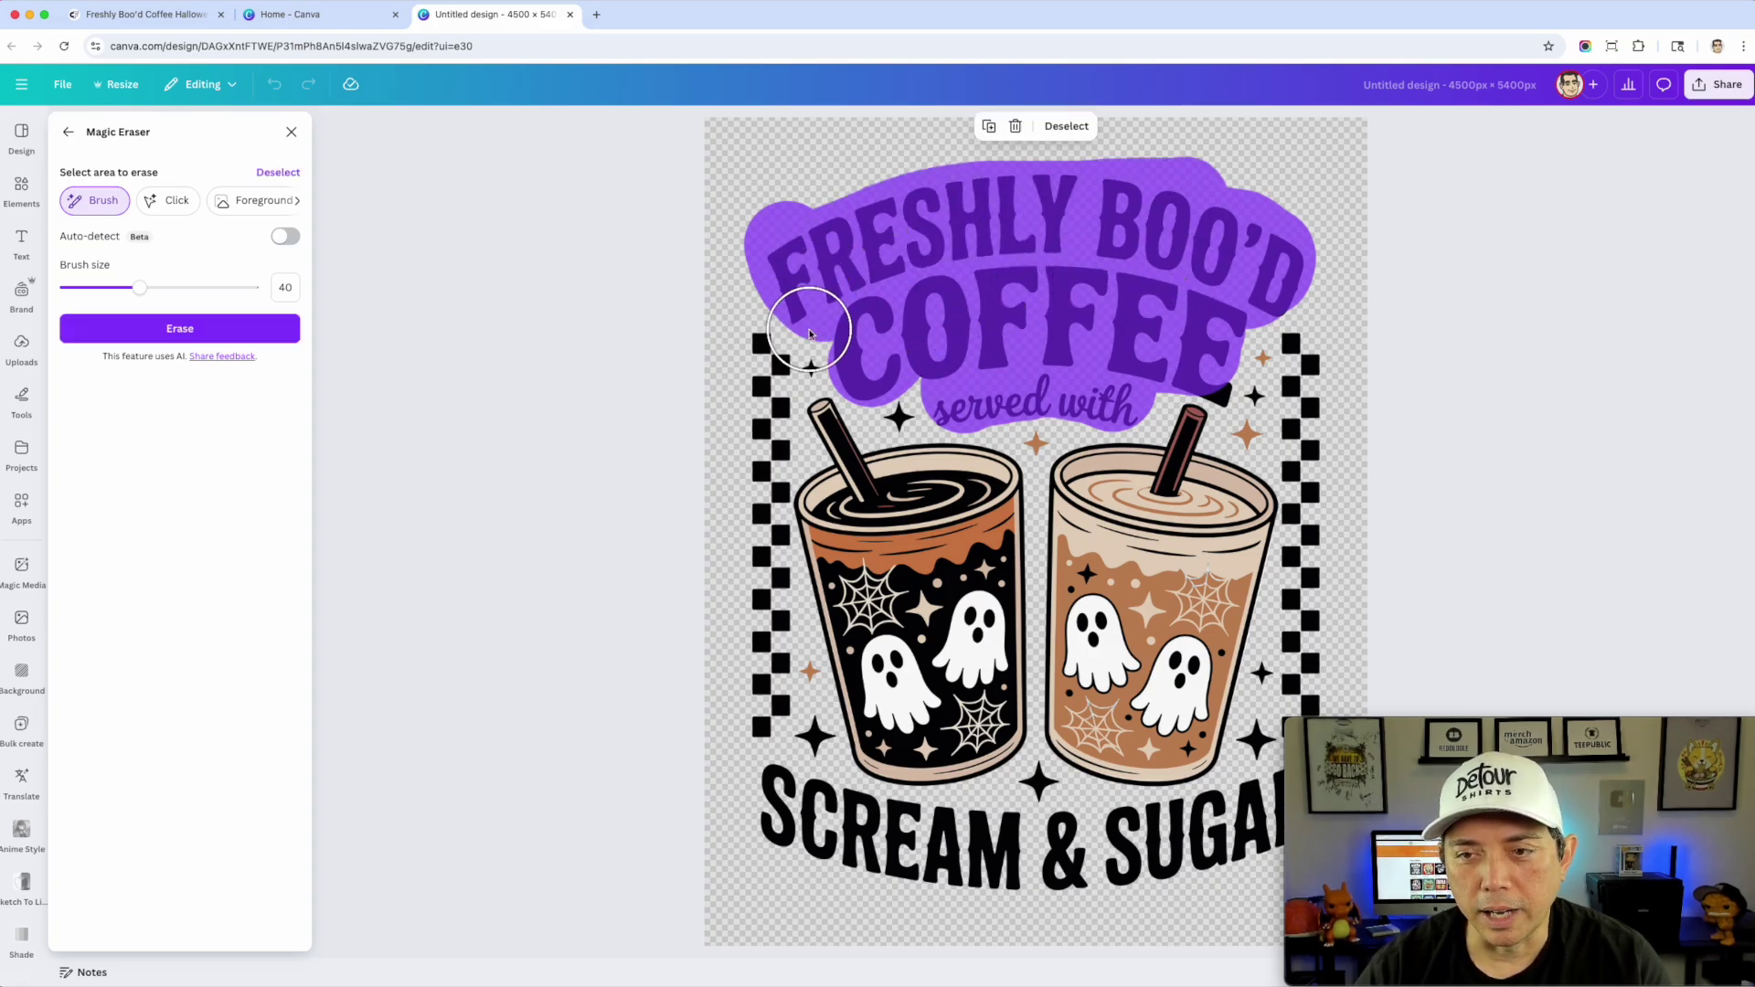
mouse_move(823, 333)
left_mouse_down()
mouse_move(954, 382)
mouse_move(911, 399)
mouse_move(985, 292)
mouse_move(721, 283)
mouse_move(755, 417)
mouse_move(754, 531)
mouse_move(736, 552)
mouse_move(755, 502)
left_mouse_up()
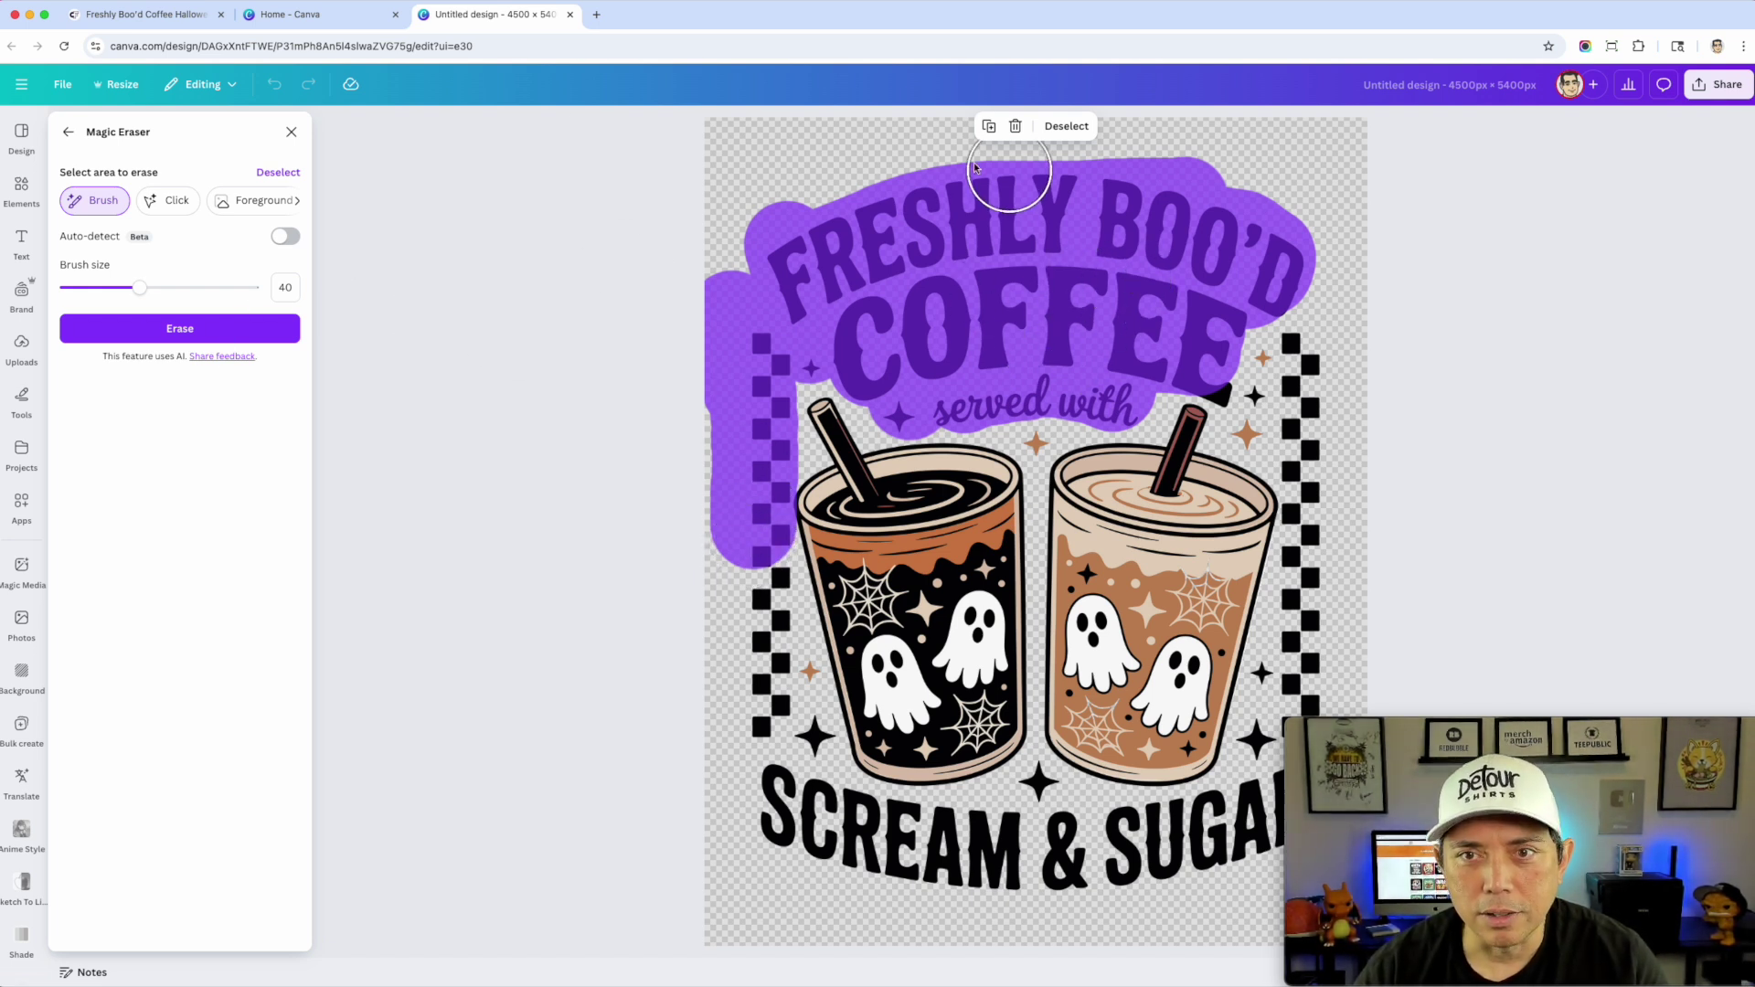
left_click(1016, 132)
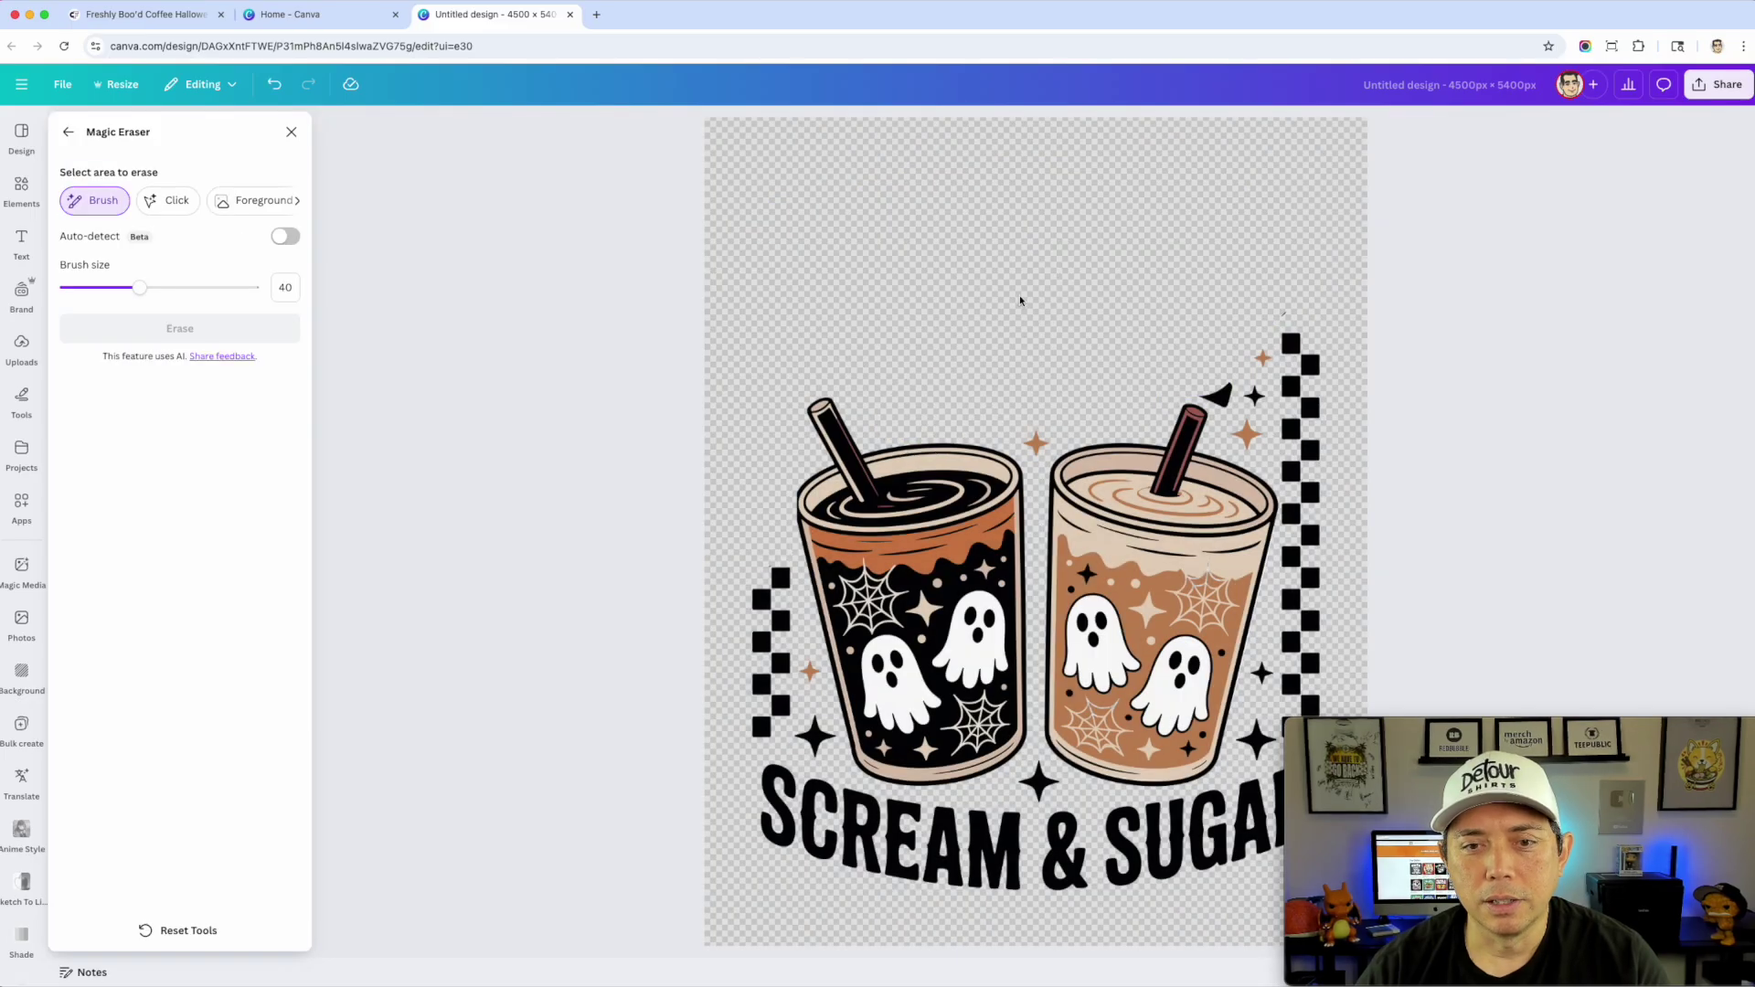
key("super+z")
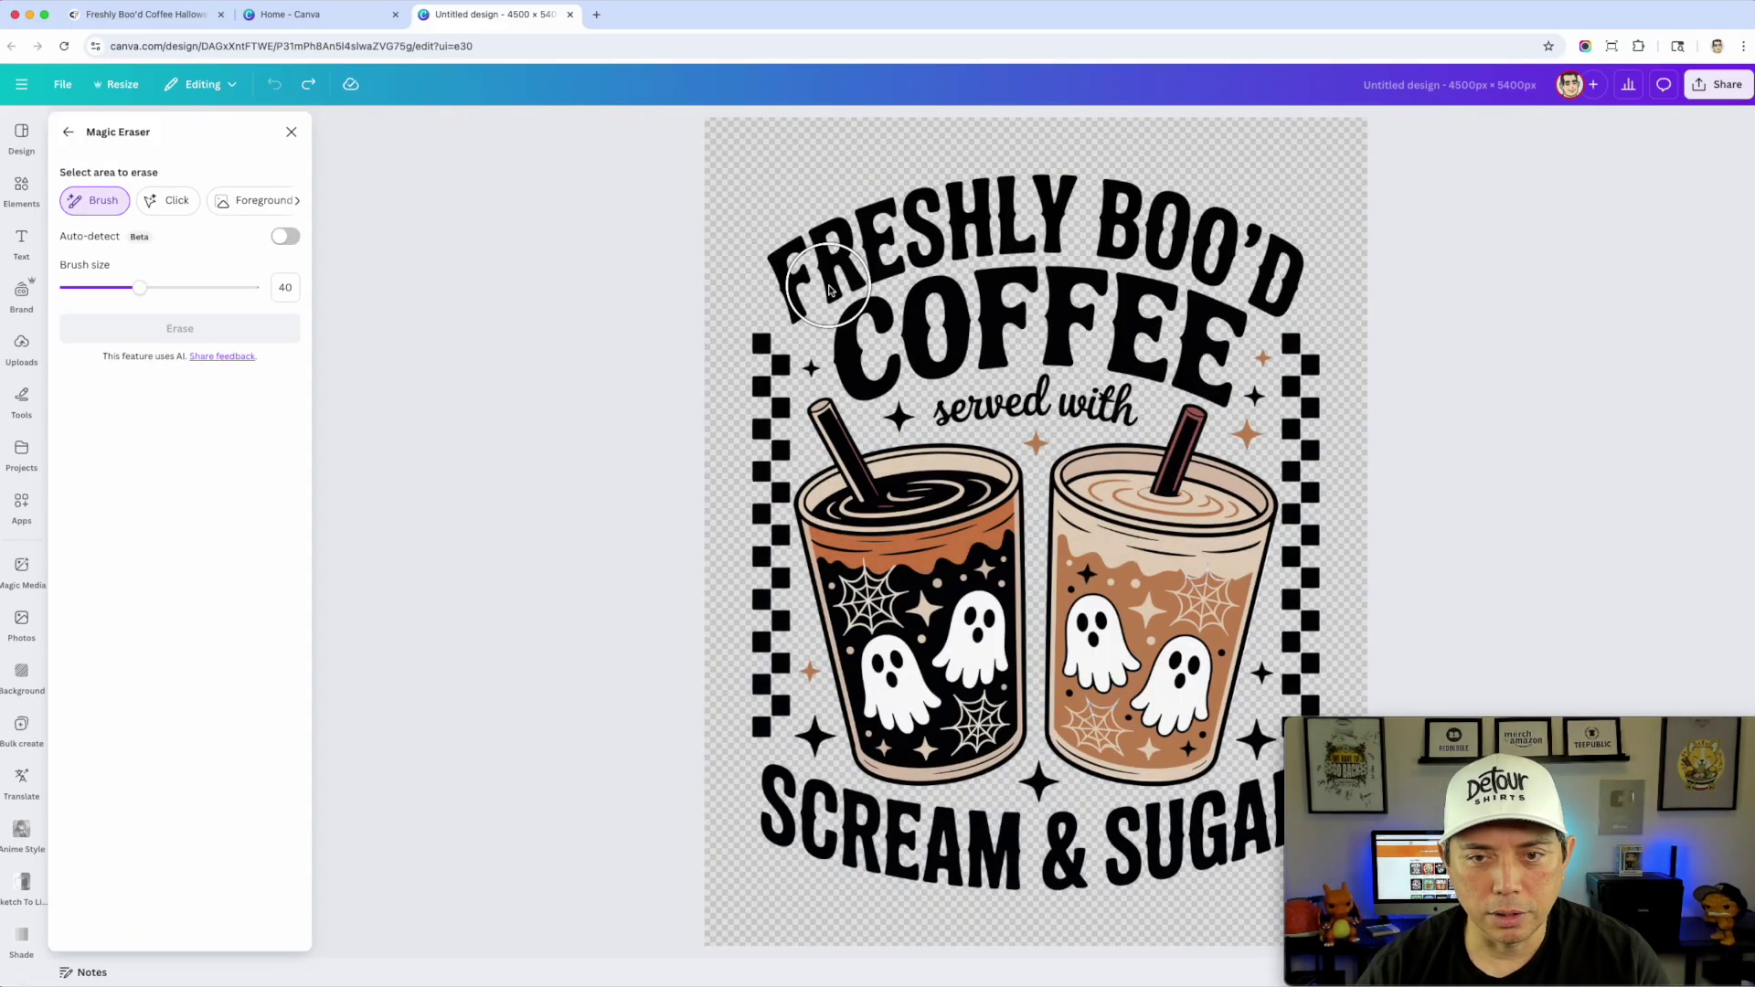
Step: Mark parts of both checkered side borders with a size 40 brush and the black stars around the cups with size 13
mouse_move(743, 498)
left_mouse_down()
mouse_move(750, 484)
mouse_move(745, 549)
left_mouse_up()
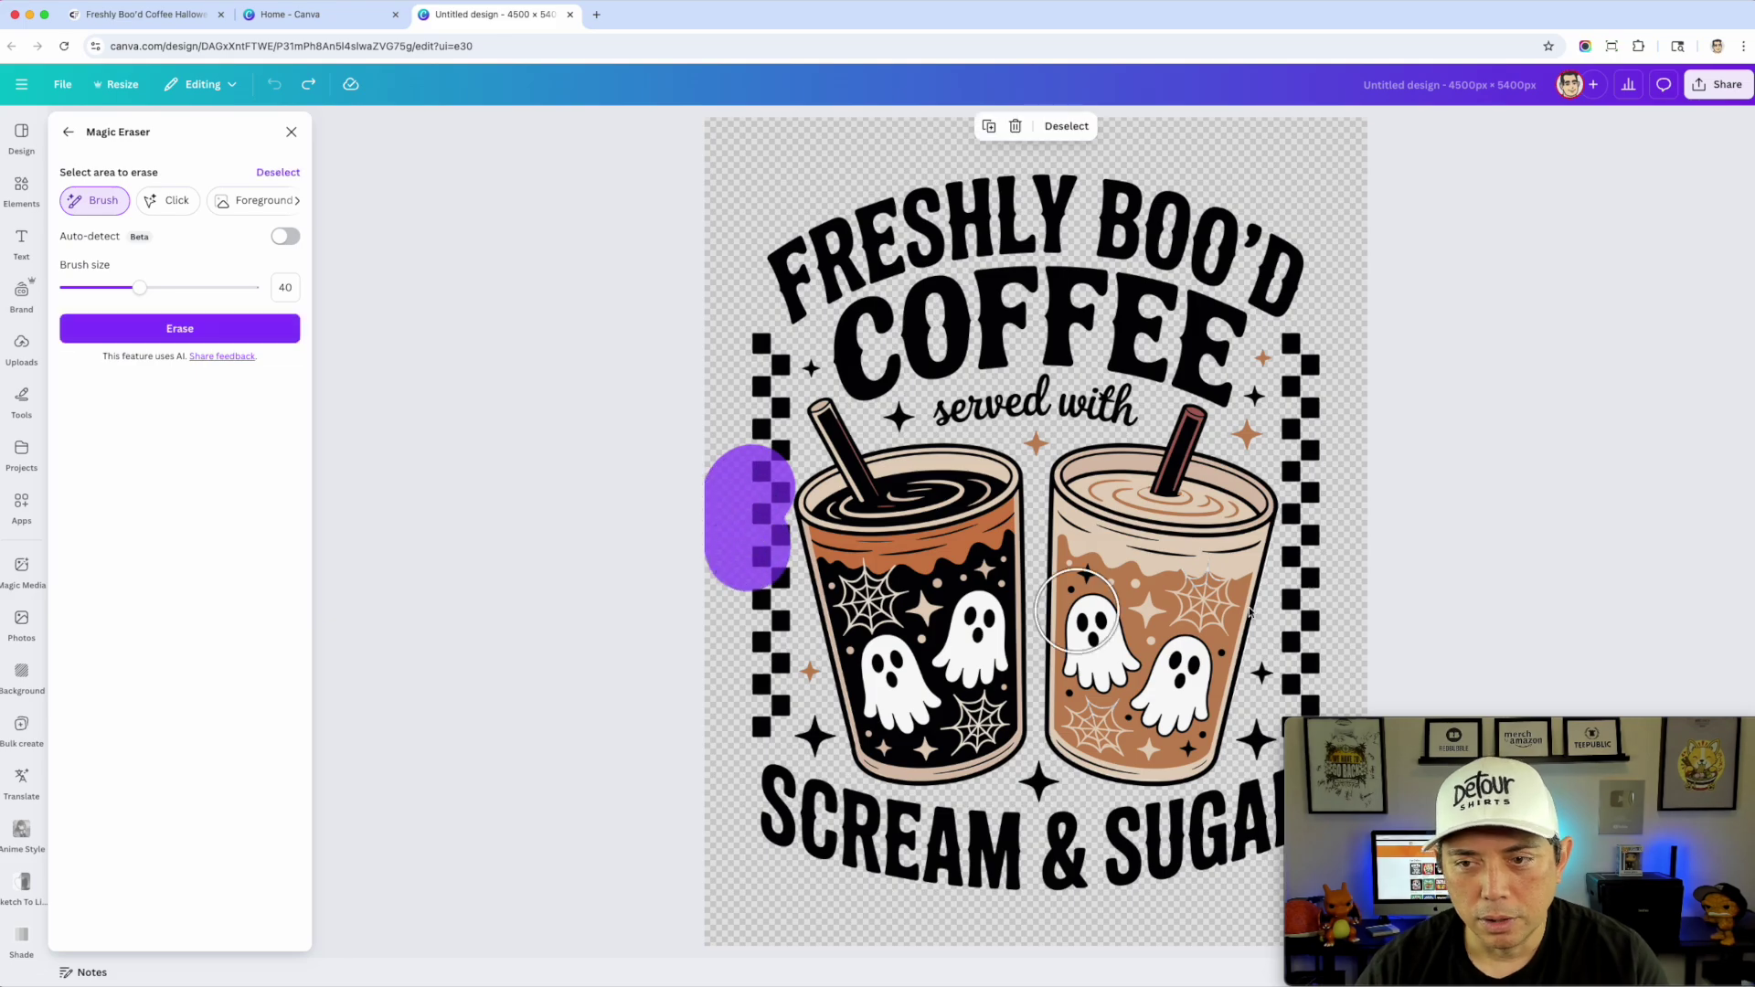
mouse_move(1328, 527)
left_mouse_down()
mouse_move(1325, 391)
mouse_move(1317, 437)
left_mouse_up()
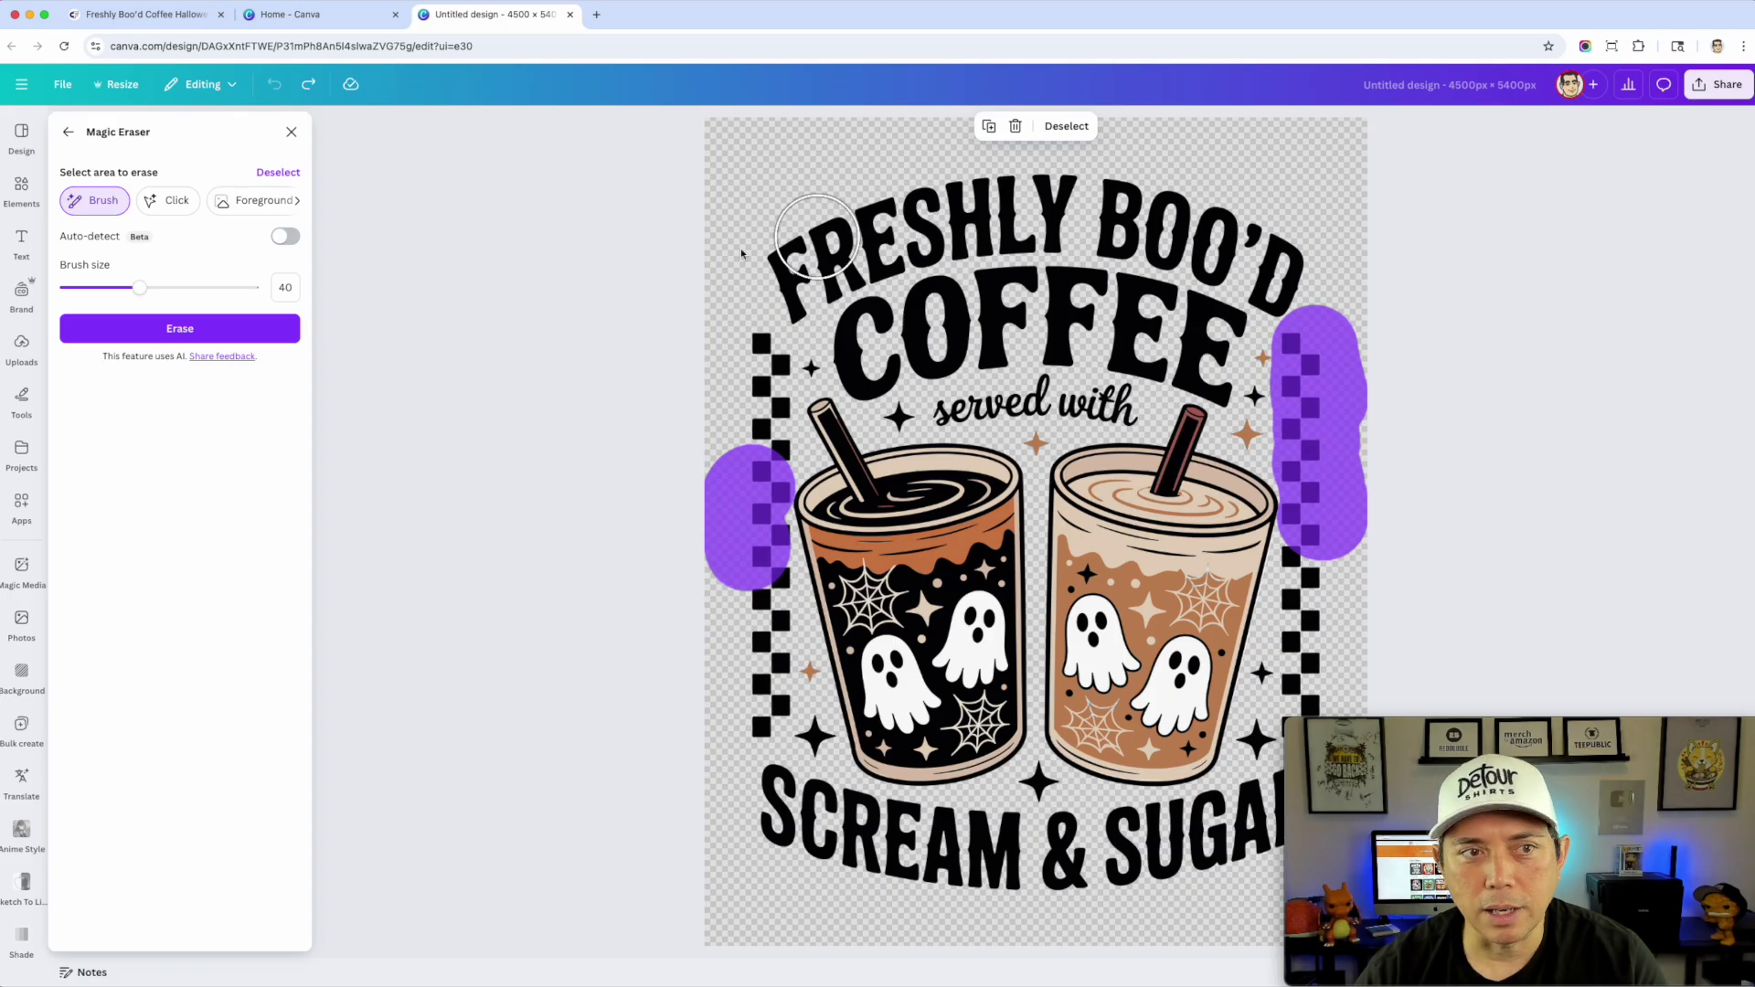
left_click_drag(143, 291, 89, 289)
left_click_drag(1272, 382, 1252, 397)
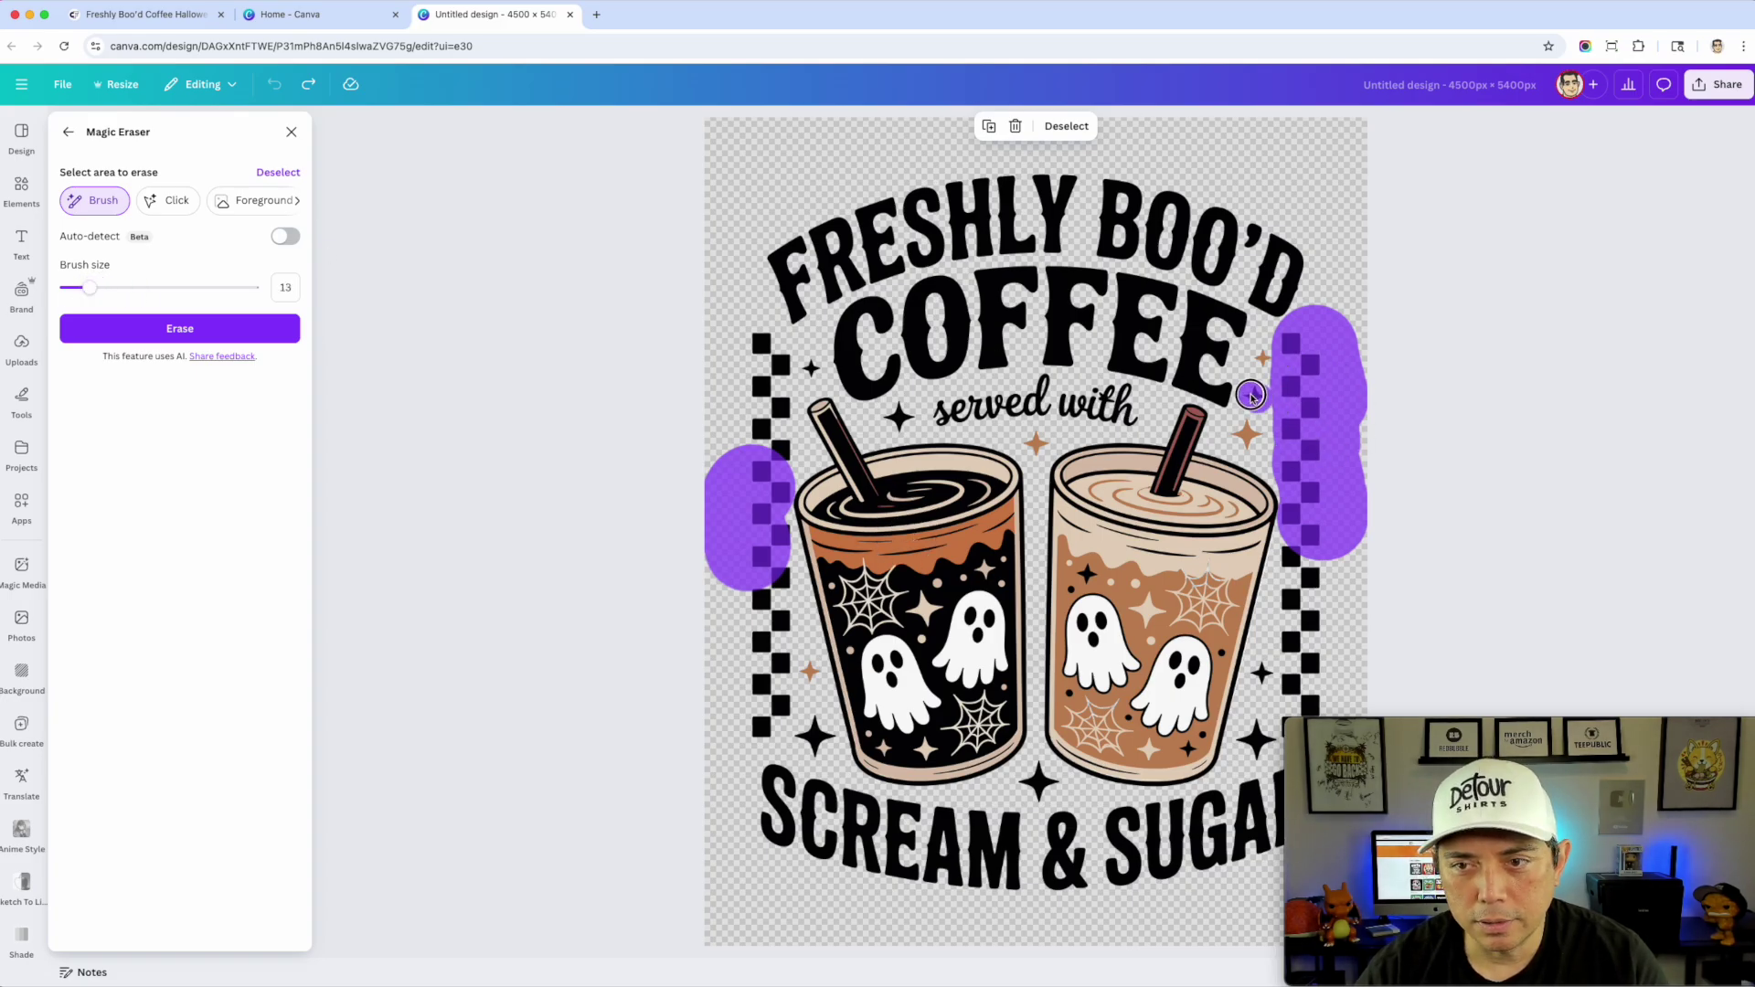
left_click_drag(897, 417, 901, 418)
left_click_drag(808, 366, 812, 363)
left_click_drag(817, 736, 805, 735)
left_click_drag(1039, 778, 1041, 788)
left_click_drag(1264, 734, 1250, 742)
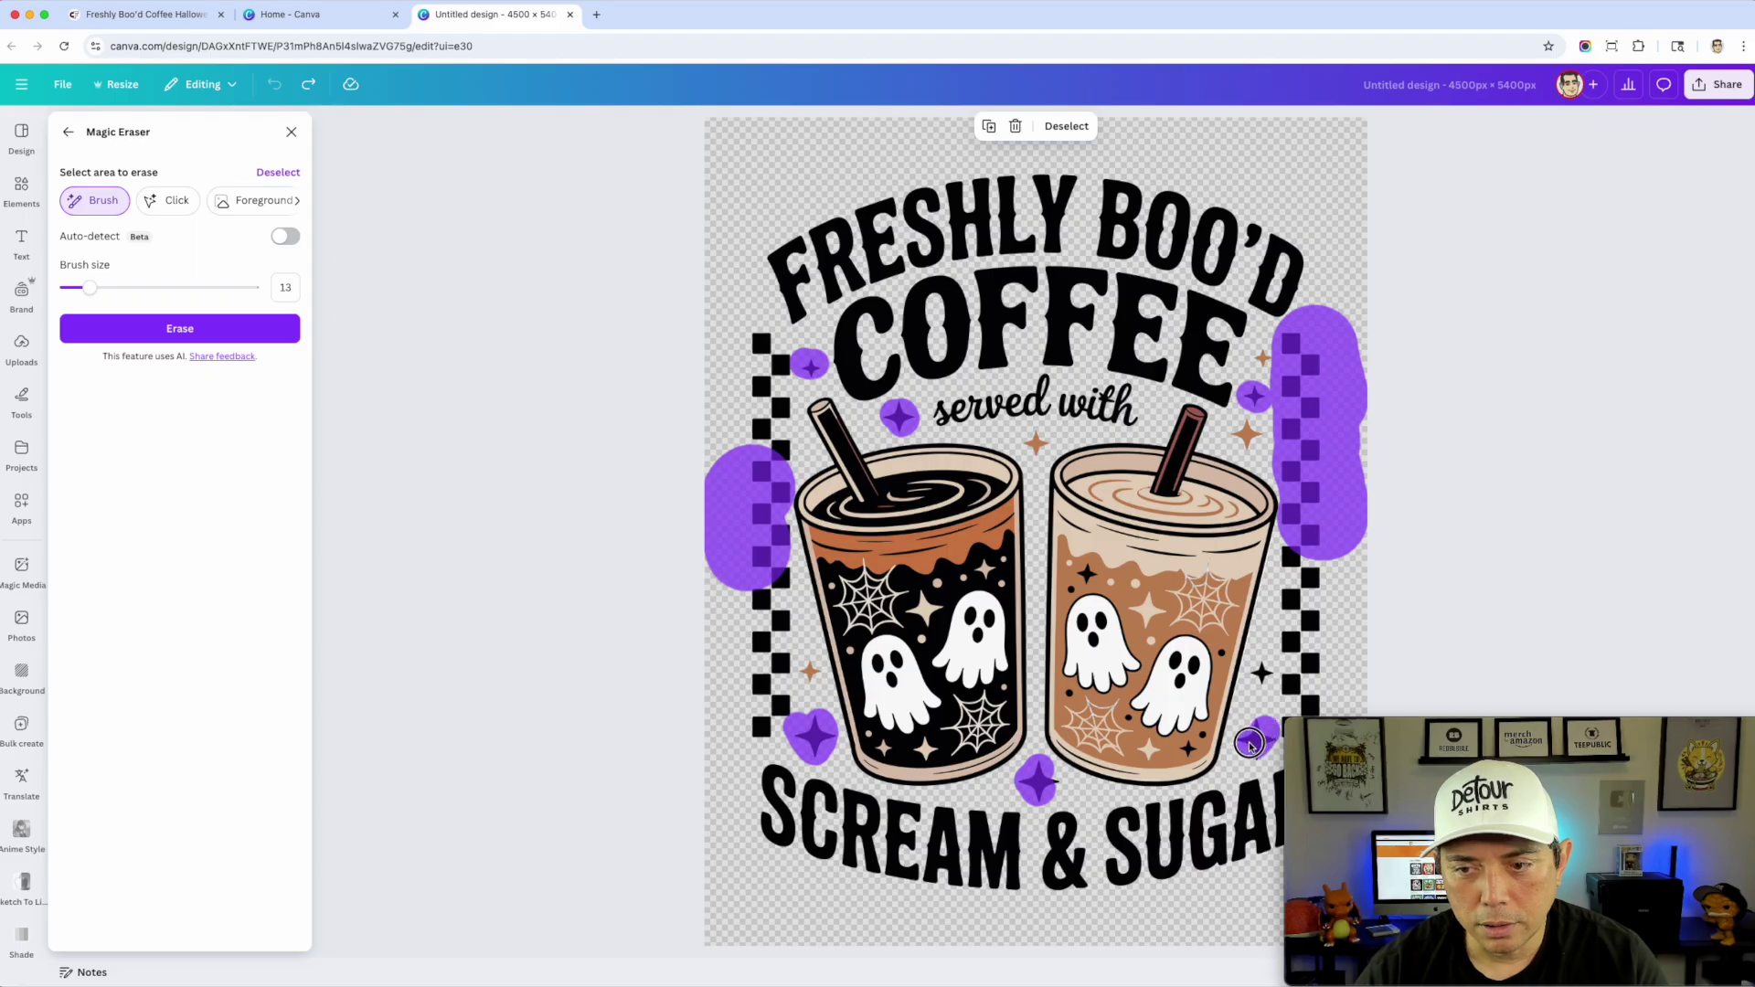
left_click_drag(1275, 651, 1259, 688)
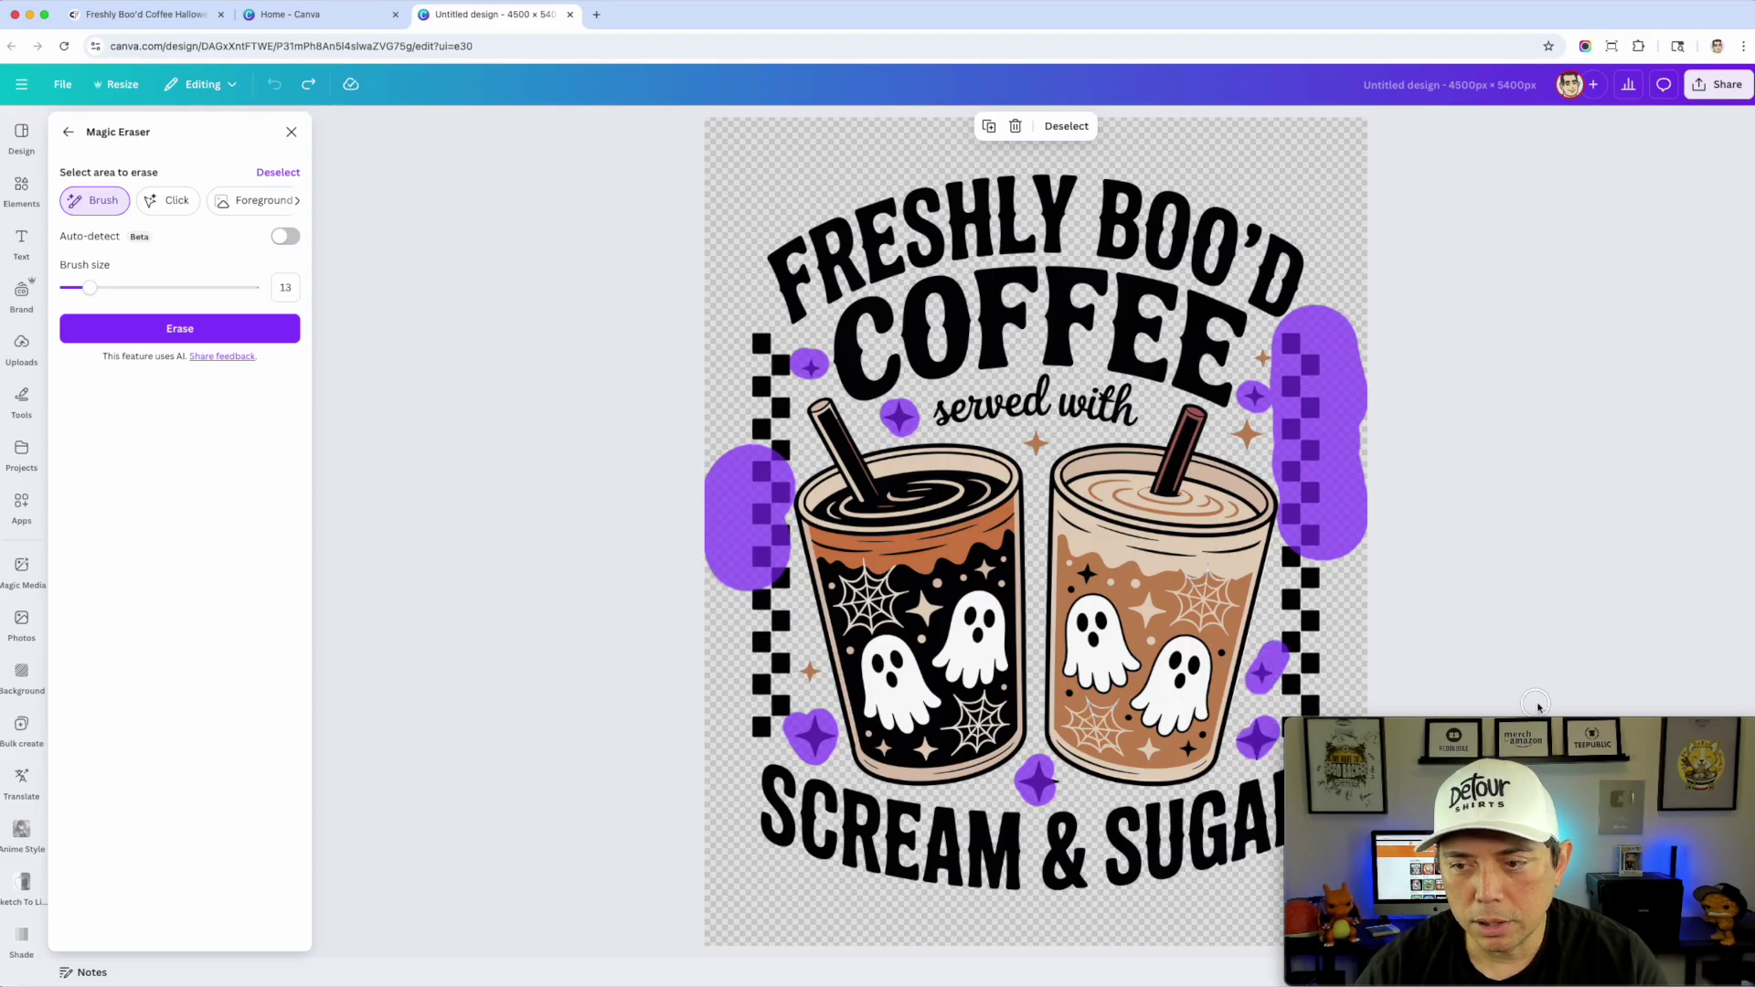
Step: Set the brush size to 30, mark all lettering and the rest of the checkered borders, and erase the marked areas
mouse_move(1558, 724)
left_mouse_down()
mouse_move(1412, 745)
mouse_move(293, 699)
mouse_move(311, 713)
left_mouse_up()
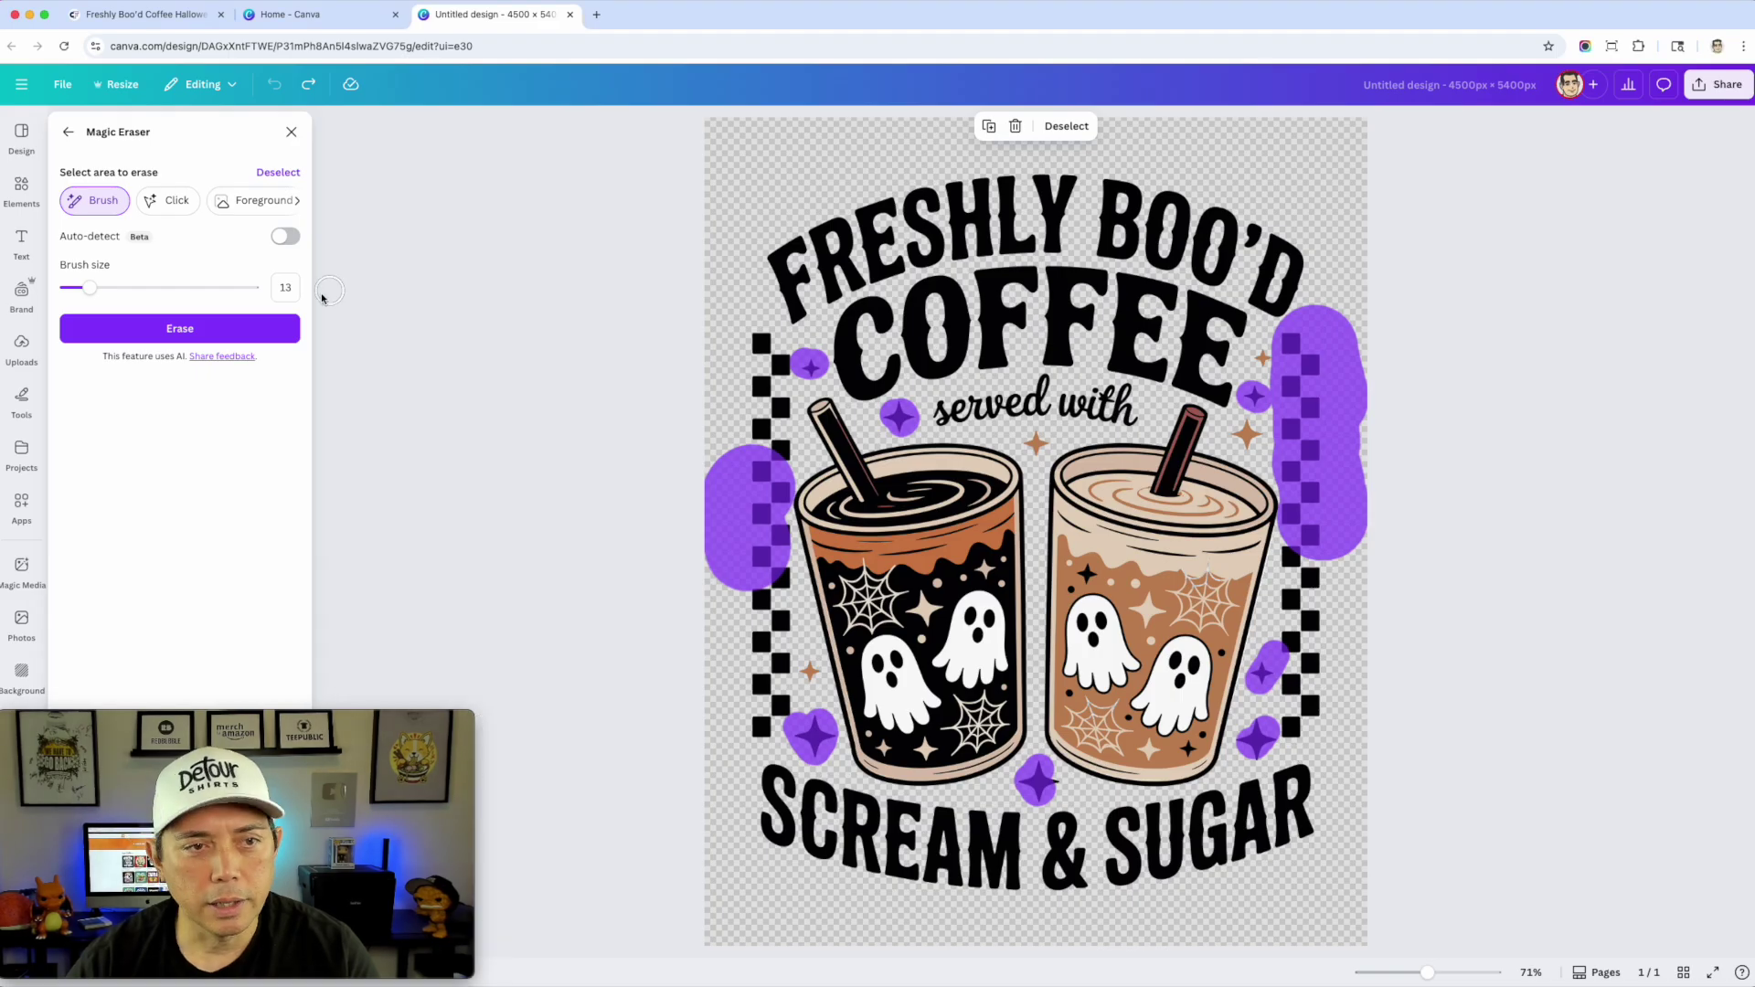
left_click_drag(95, 288, 121, 288)
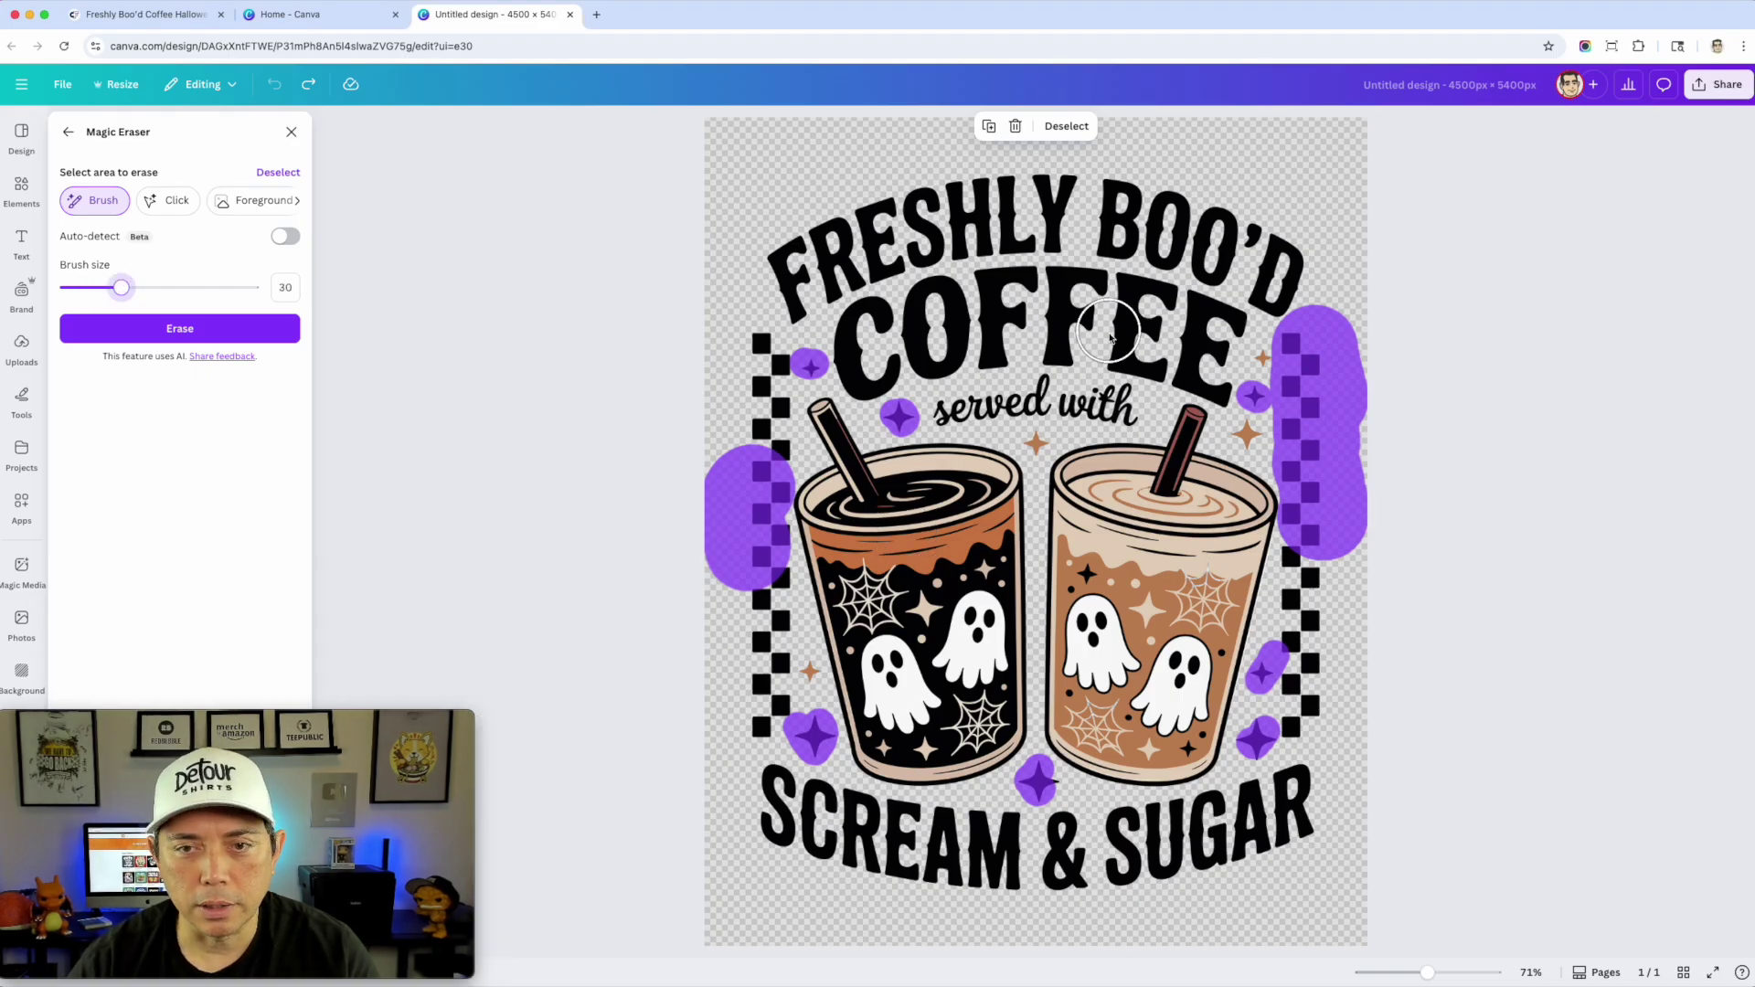
mouse_move(939, 402)
left_mouse_down()
mouse_move(1135, 401)
mouse_move(1148, 325)
mouse_move(1177, 322)
left_mouse_up()
mouse_move(1236, 377)
left_mouse_down()
mouse_move(1250, 395)
mouse_move(1133, 345)
left_mouse_up()
mouse_move(983, 359)
left_mouse_down()
mouse_move(859, 357)
mouse_move(868, 384)
mouse_move(845, 340)
left_mouse_up()
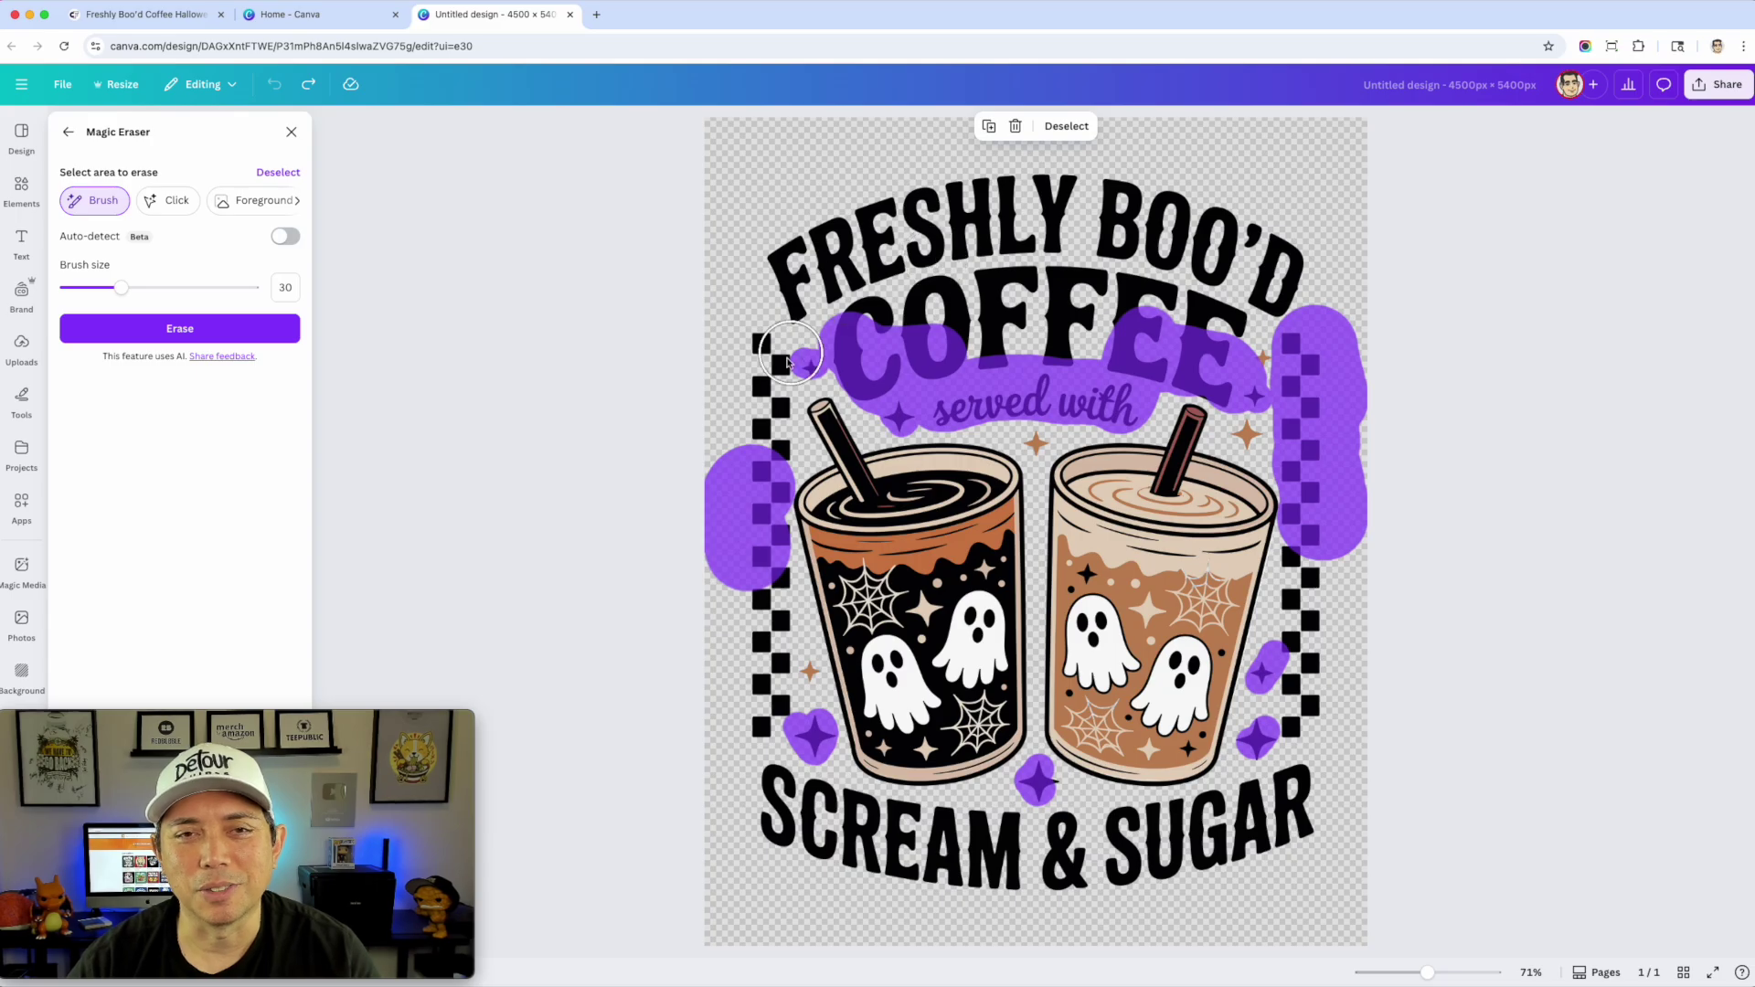
mouse_move(773, 376)
left_mouse_down()
mouse_move(759, 662)
mouse_move(1021, 848)
mouse_move(1275, 849)
mouse_move(1302, 752)
mouse_move(1246, 339)
mouse_move(817, 315)
mouse_move(1210, 236)
mouse_move(1085, 318)
mouse_move(772, 360)
left_mouse_up()
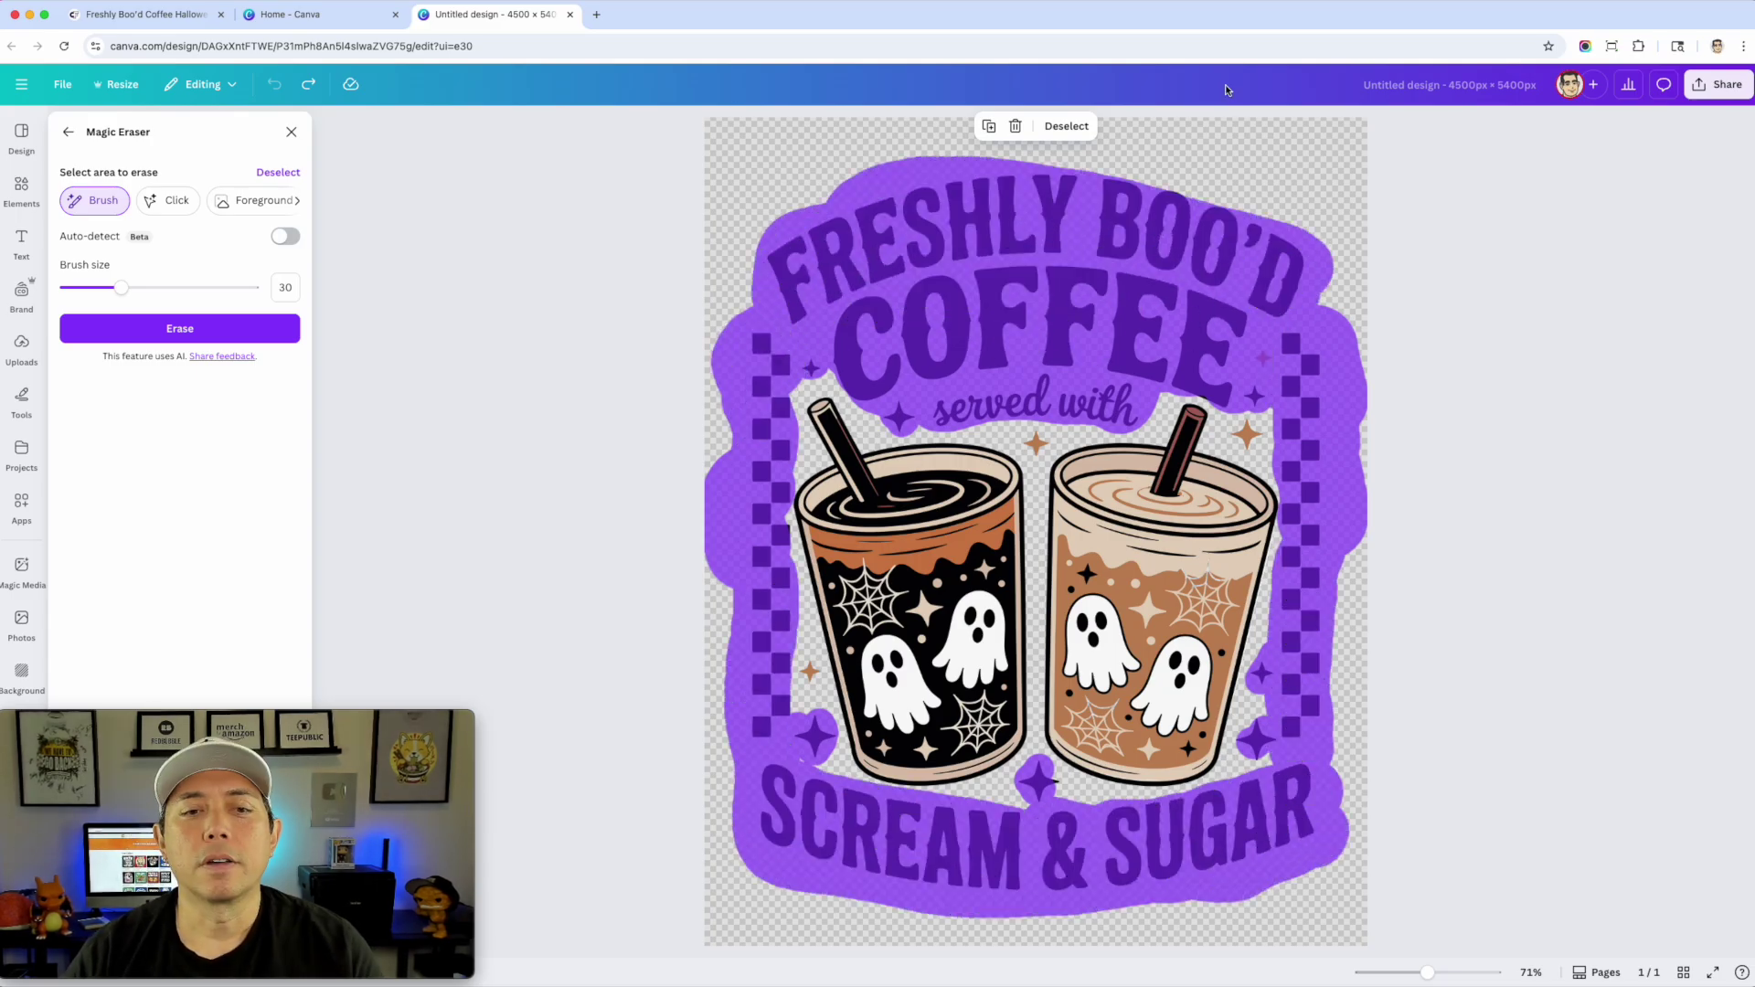
left_click_drag(1128, 196, 1303, 267)
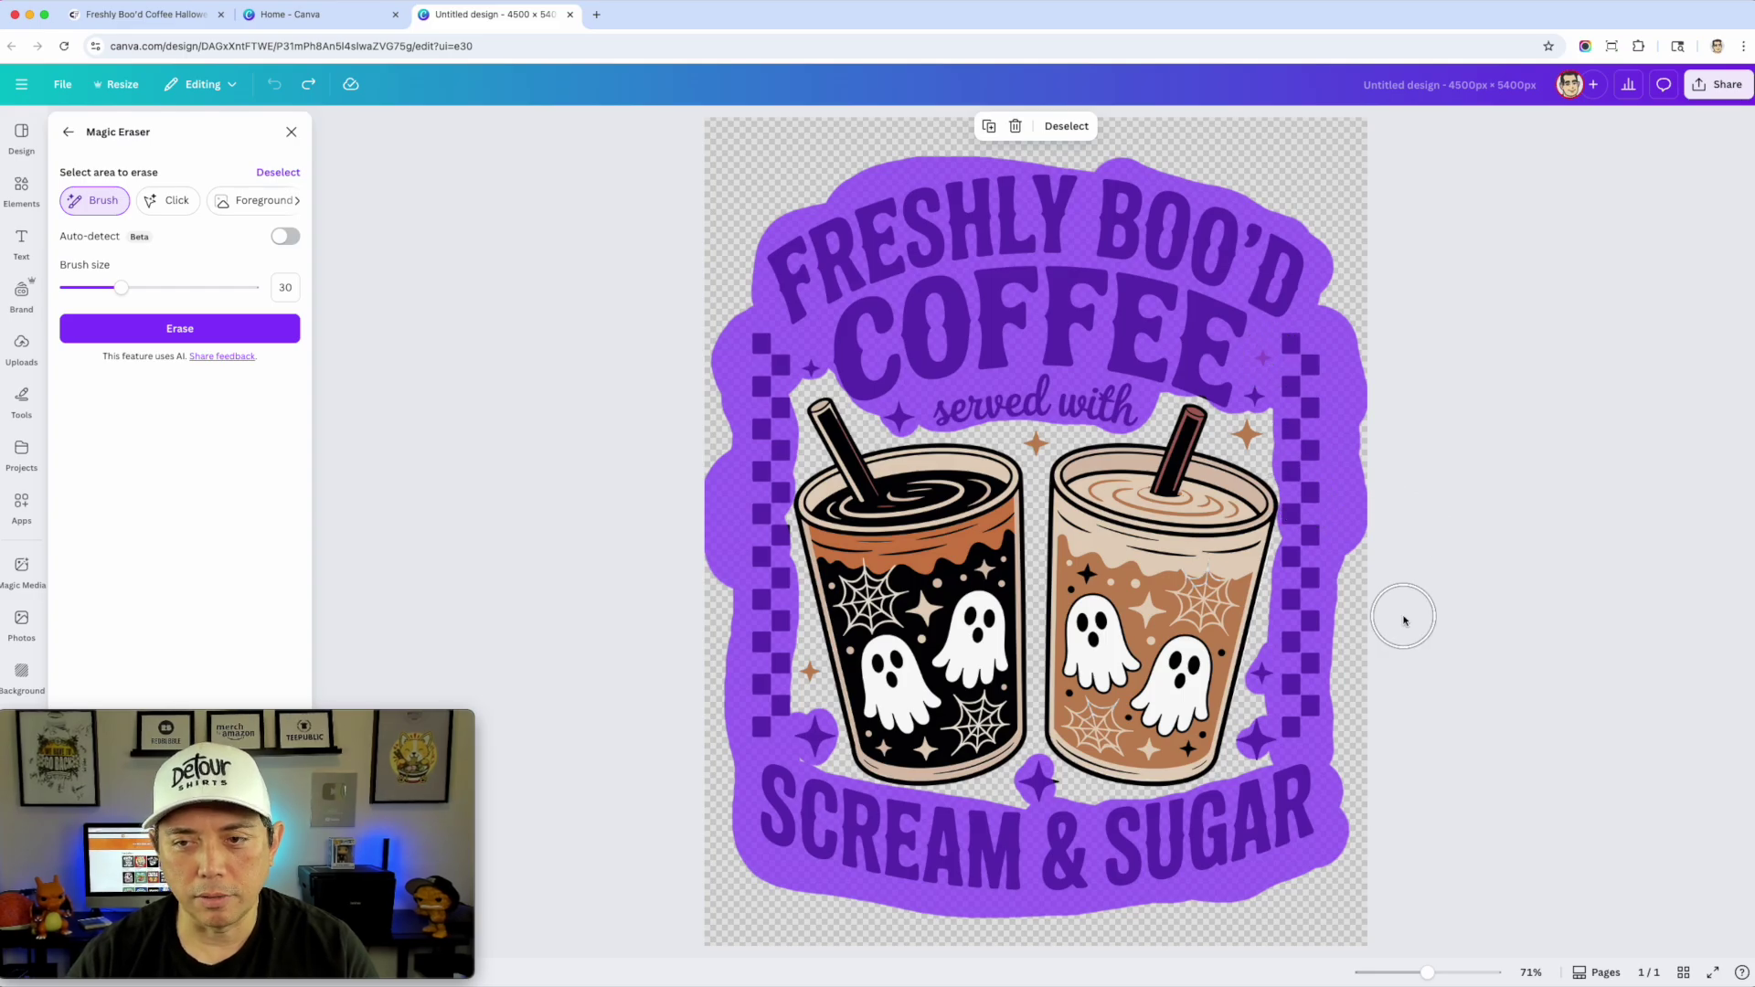
left_click(177, 329)
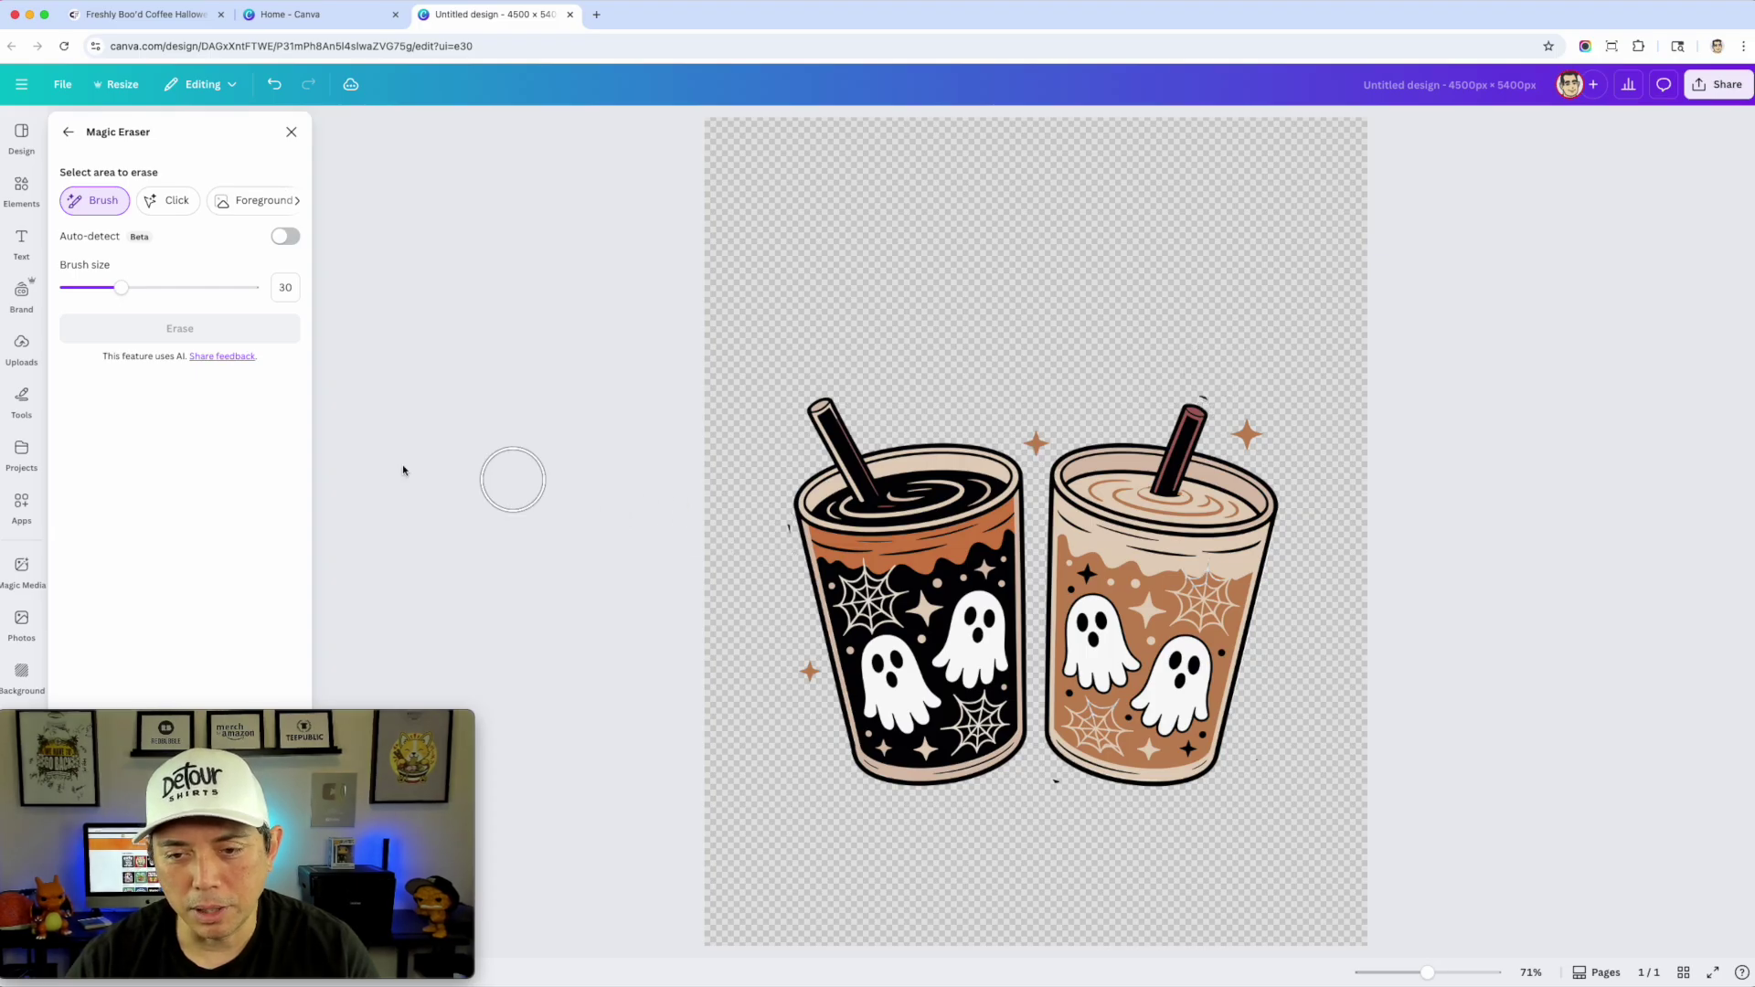
Step: Mark the leftover black specks around the two cups with the size 30 brush and erase them
left_click(1057, 311)
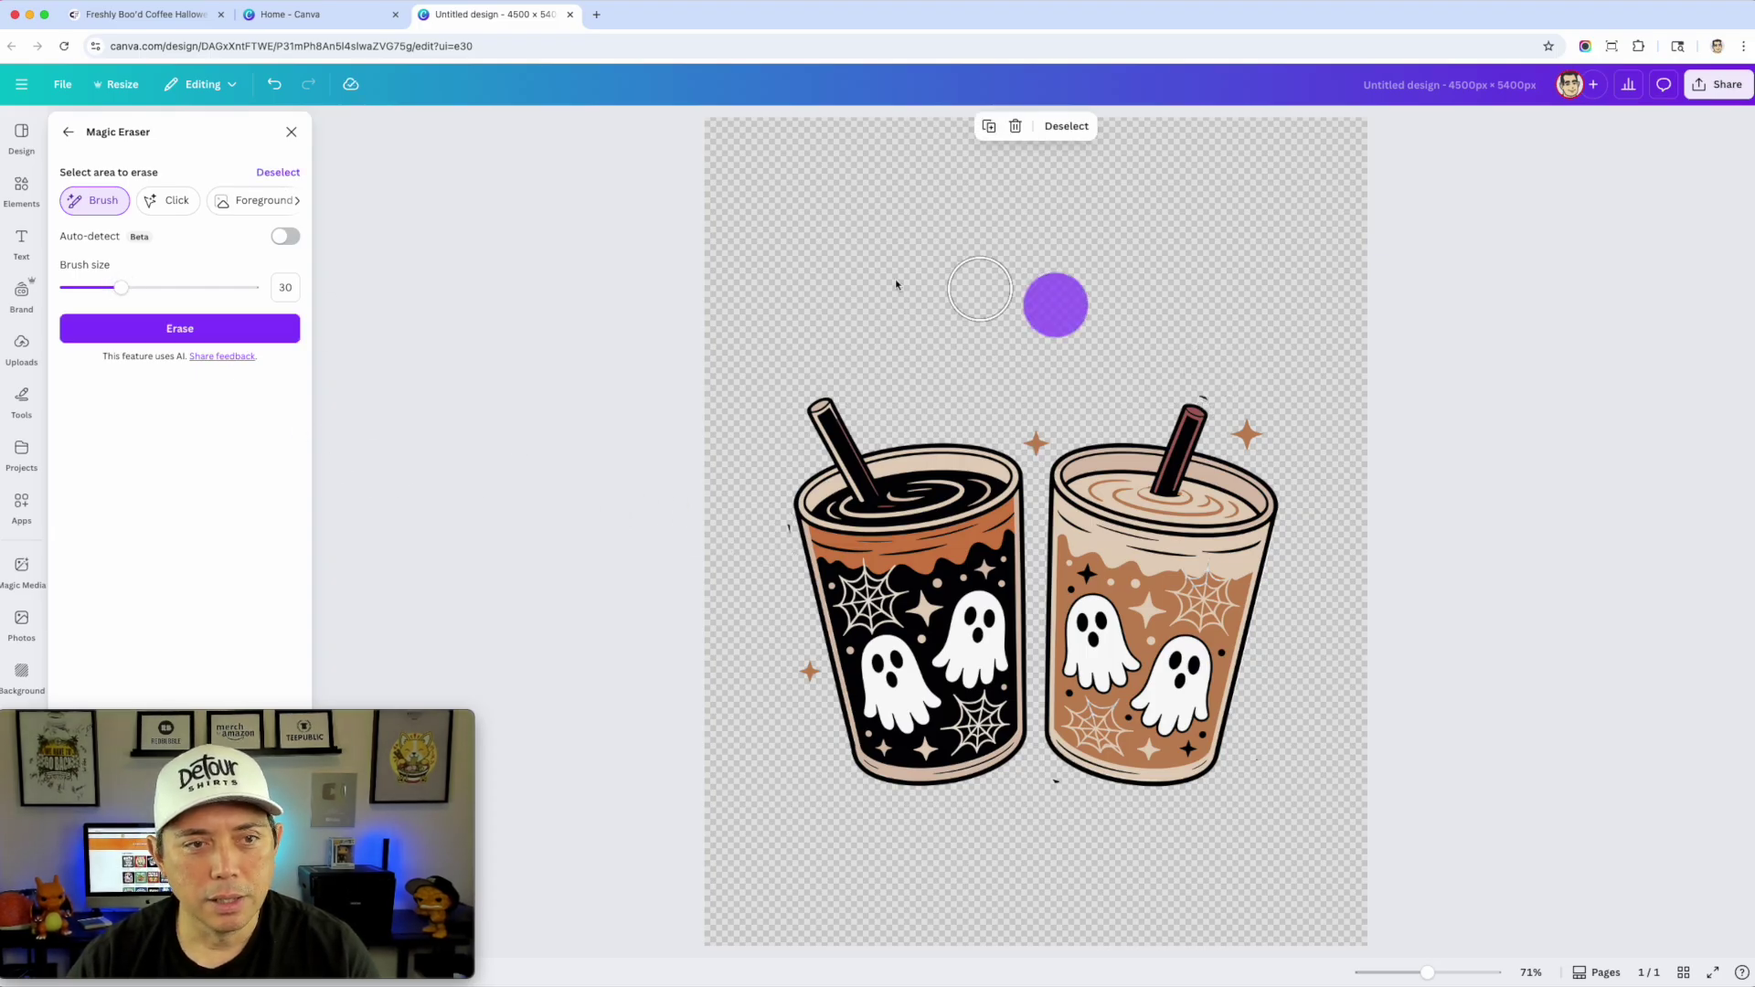
left_click(1217, 373)
left_click(1049, 801)
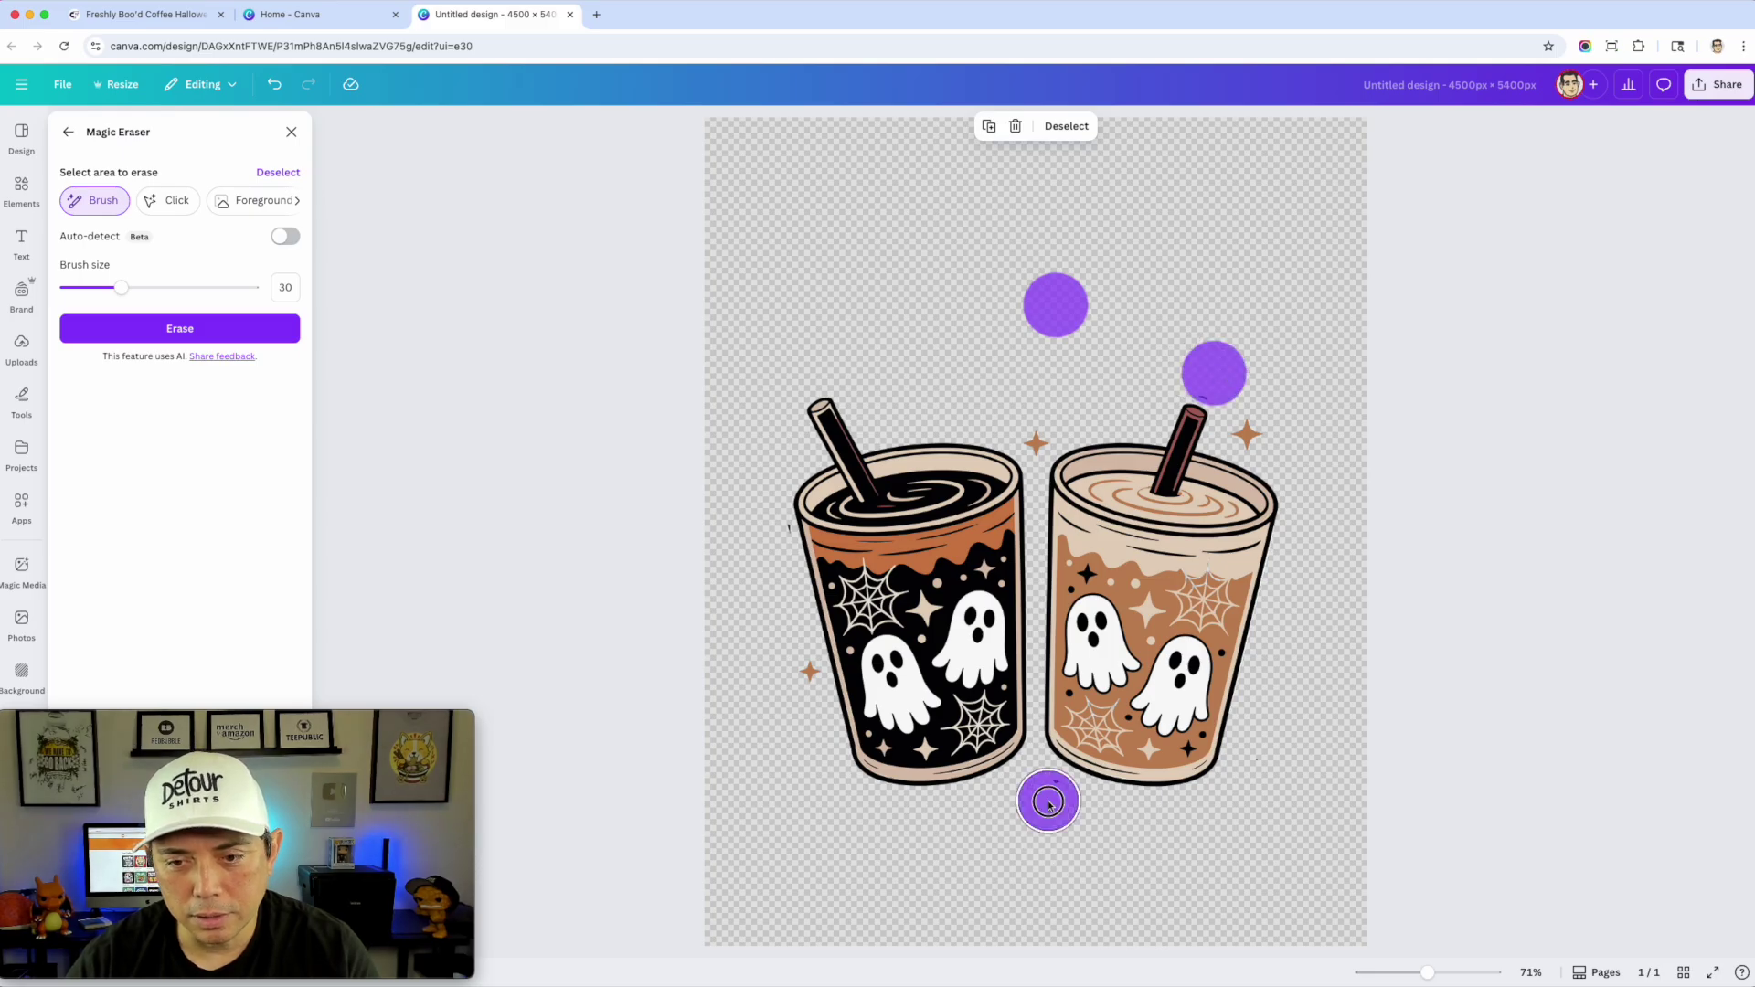
left_click(764, 532)
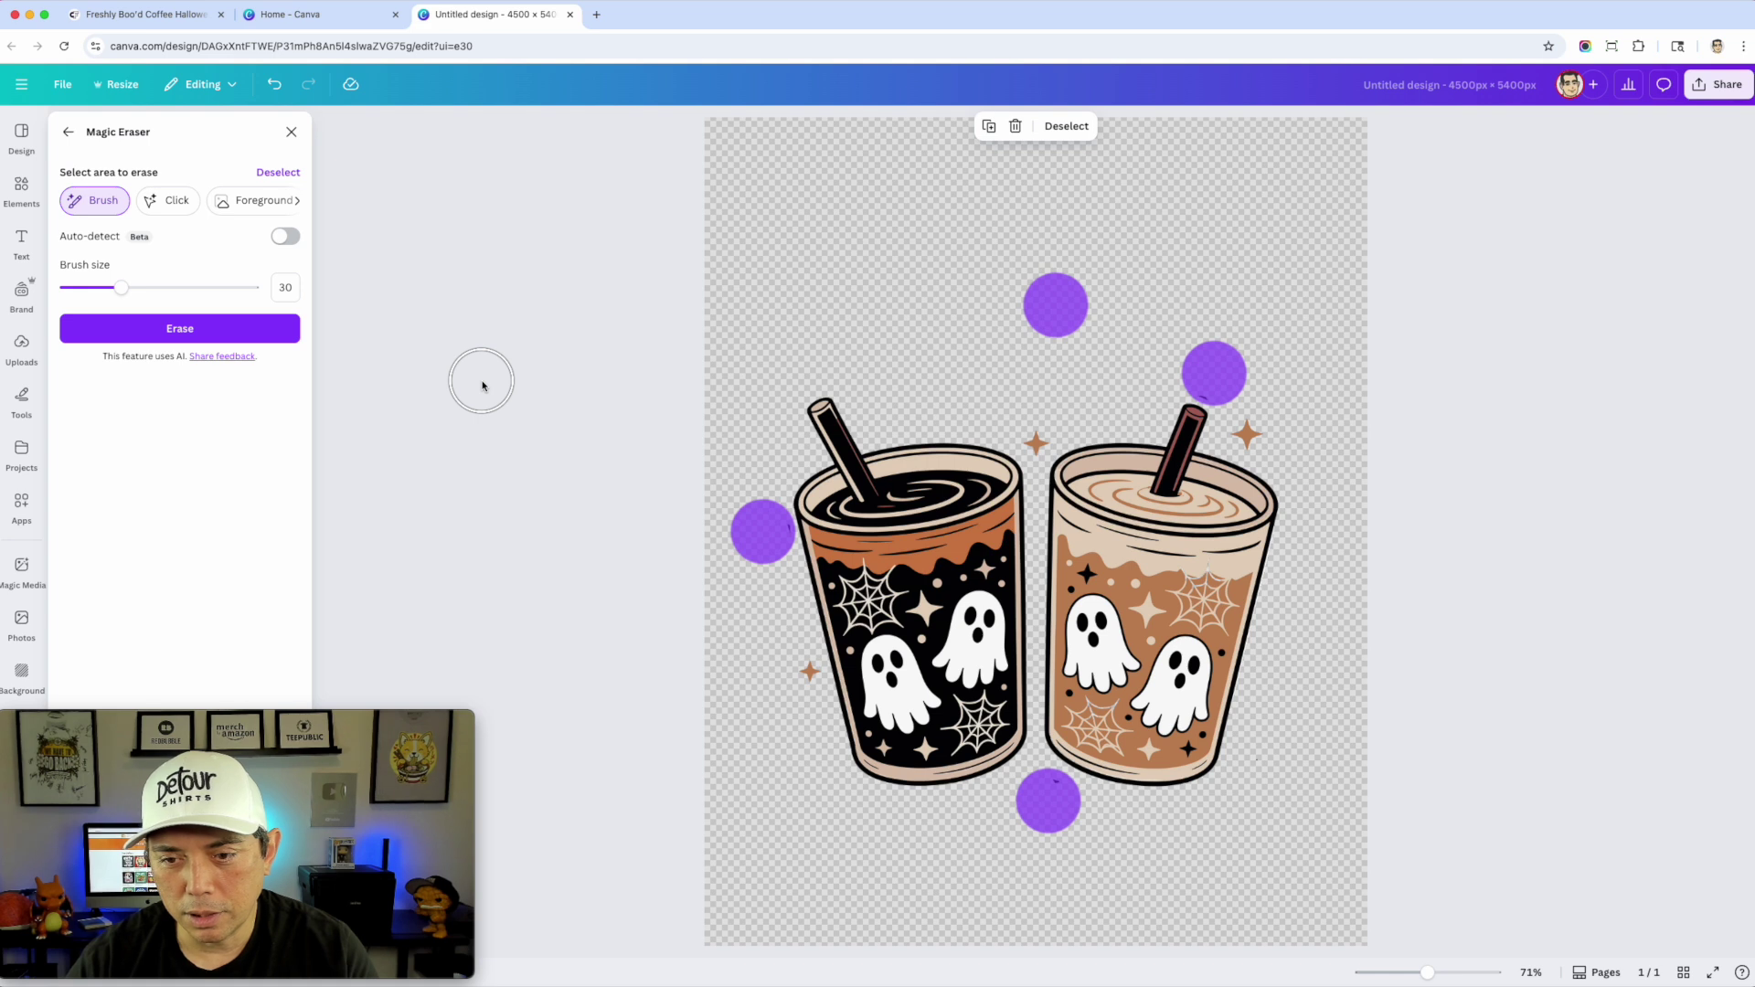
left_click(180, 329)
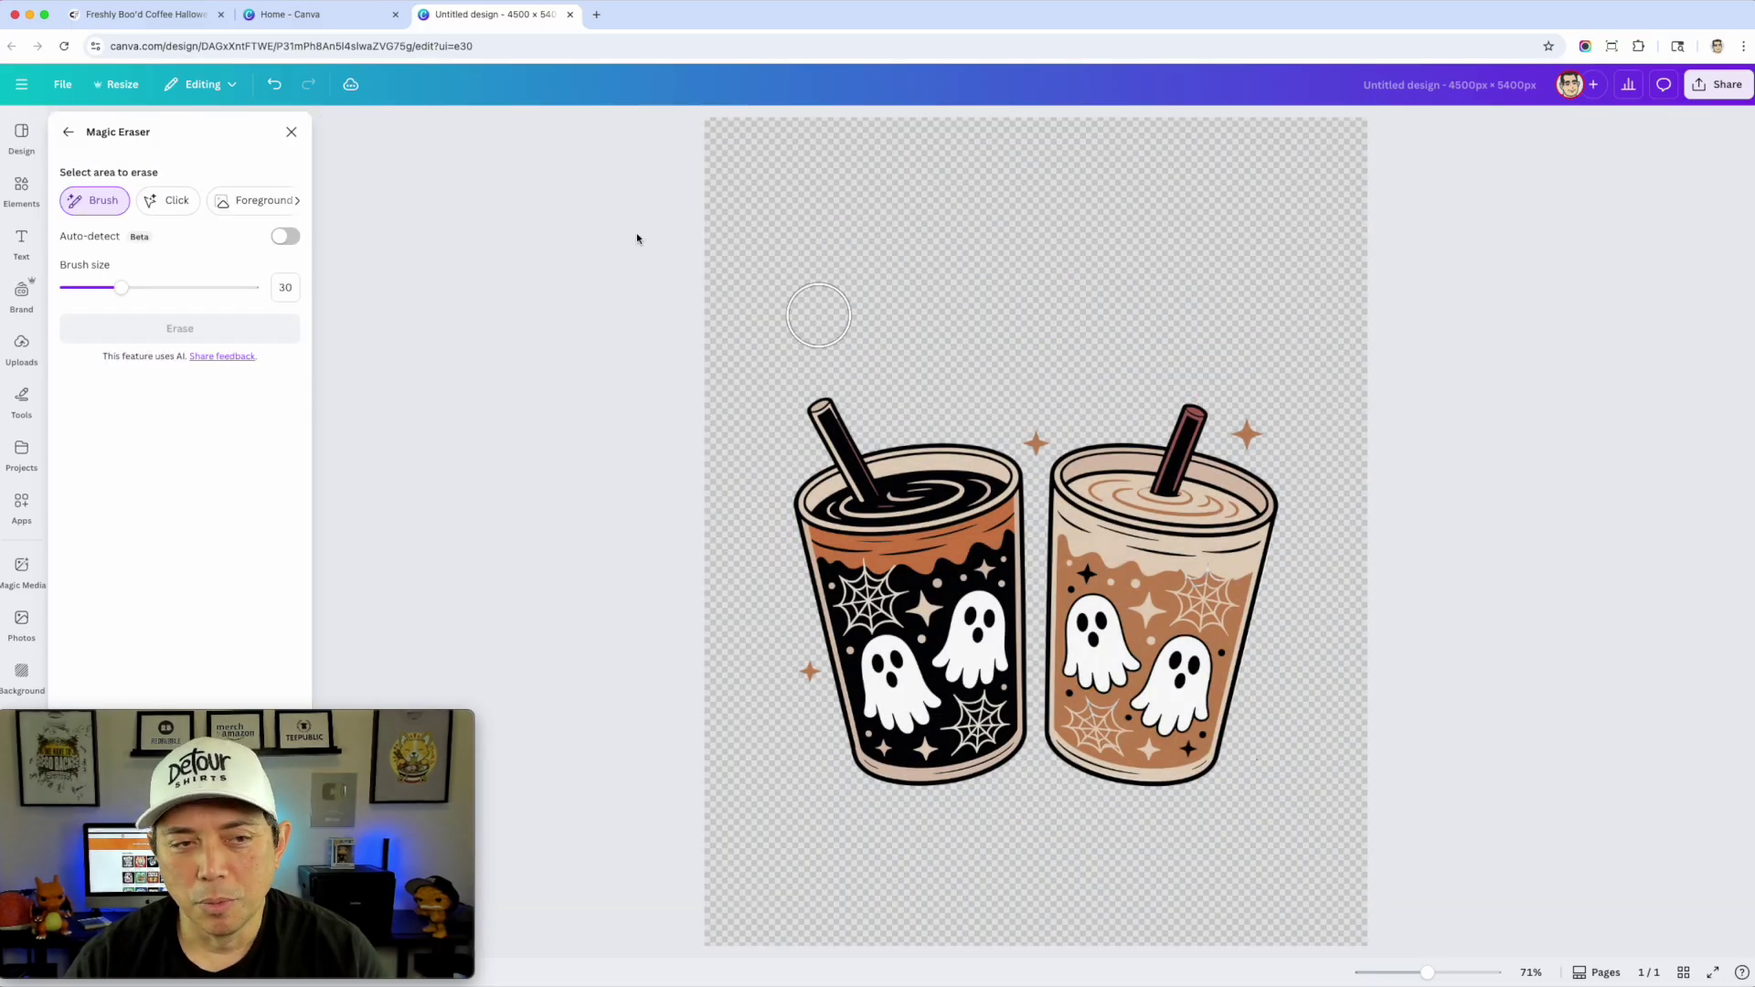
Step: Leave Magic Eraser, move the cups image slightly down on the page, and deselect it
left_click(70, 132)
left_click_drag(1000, 517, 997, 561)
left_click(651, 209)
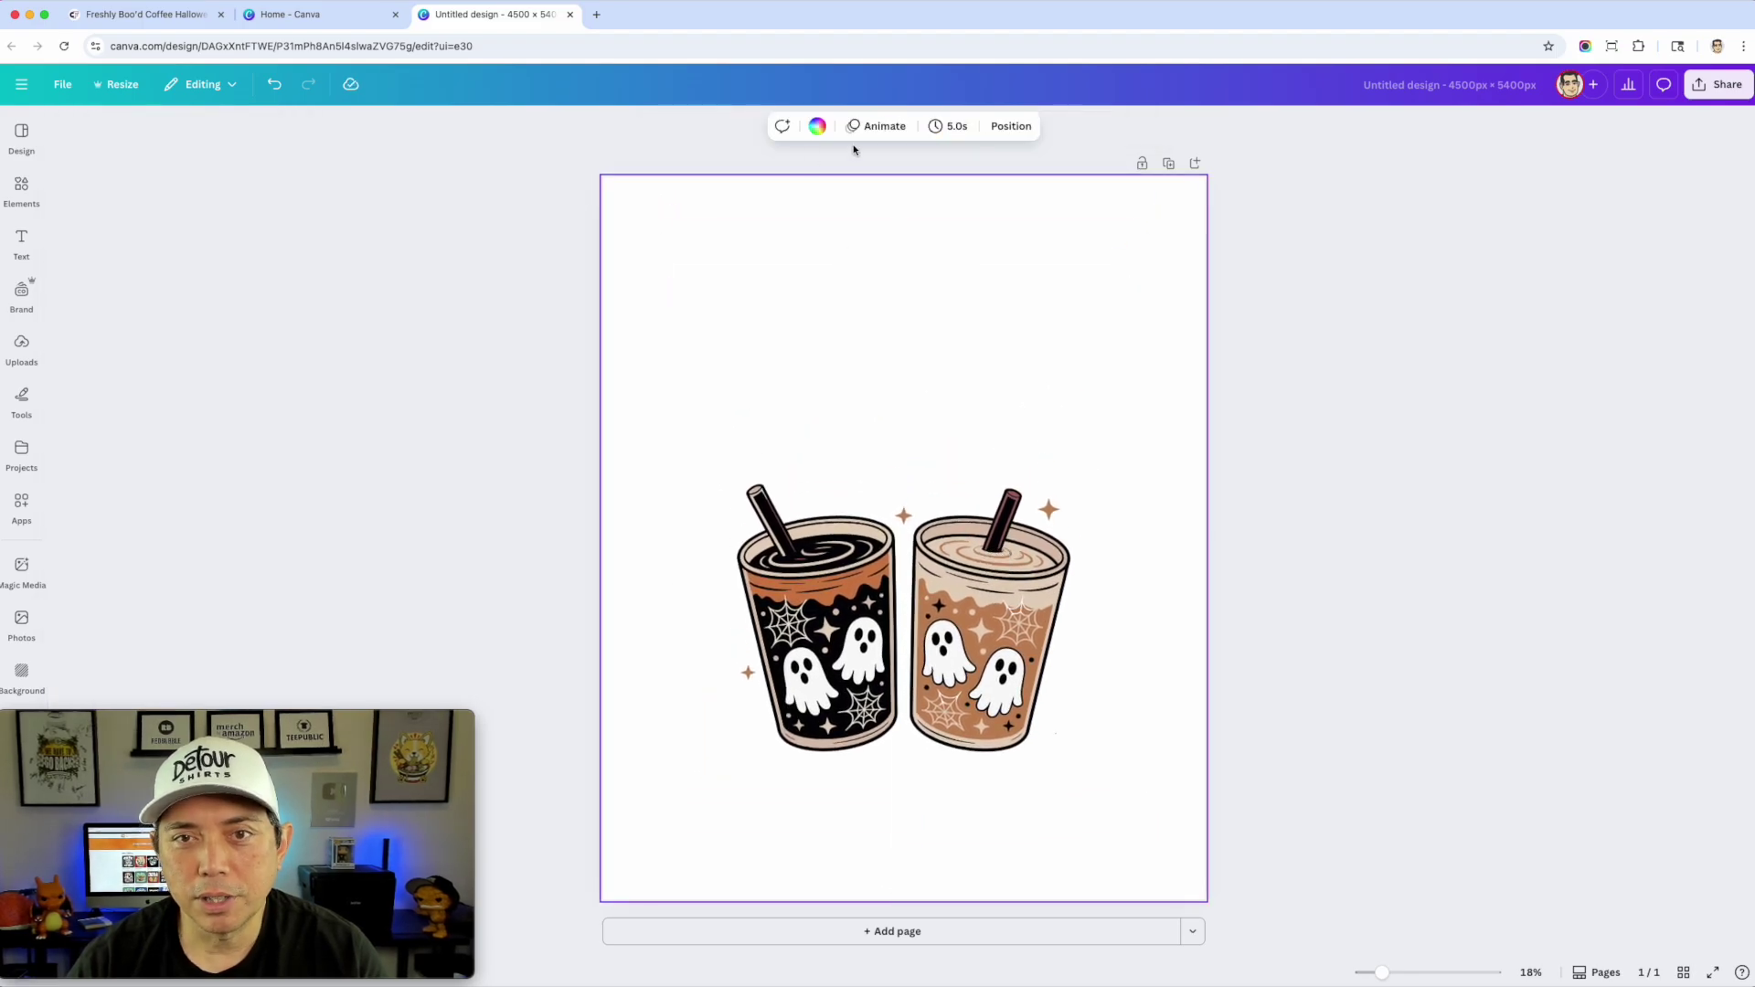
Step: Change the page background to the black swatch from the photo colors
left_click(816, 127)
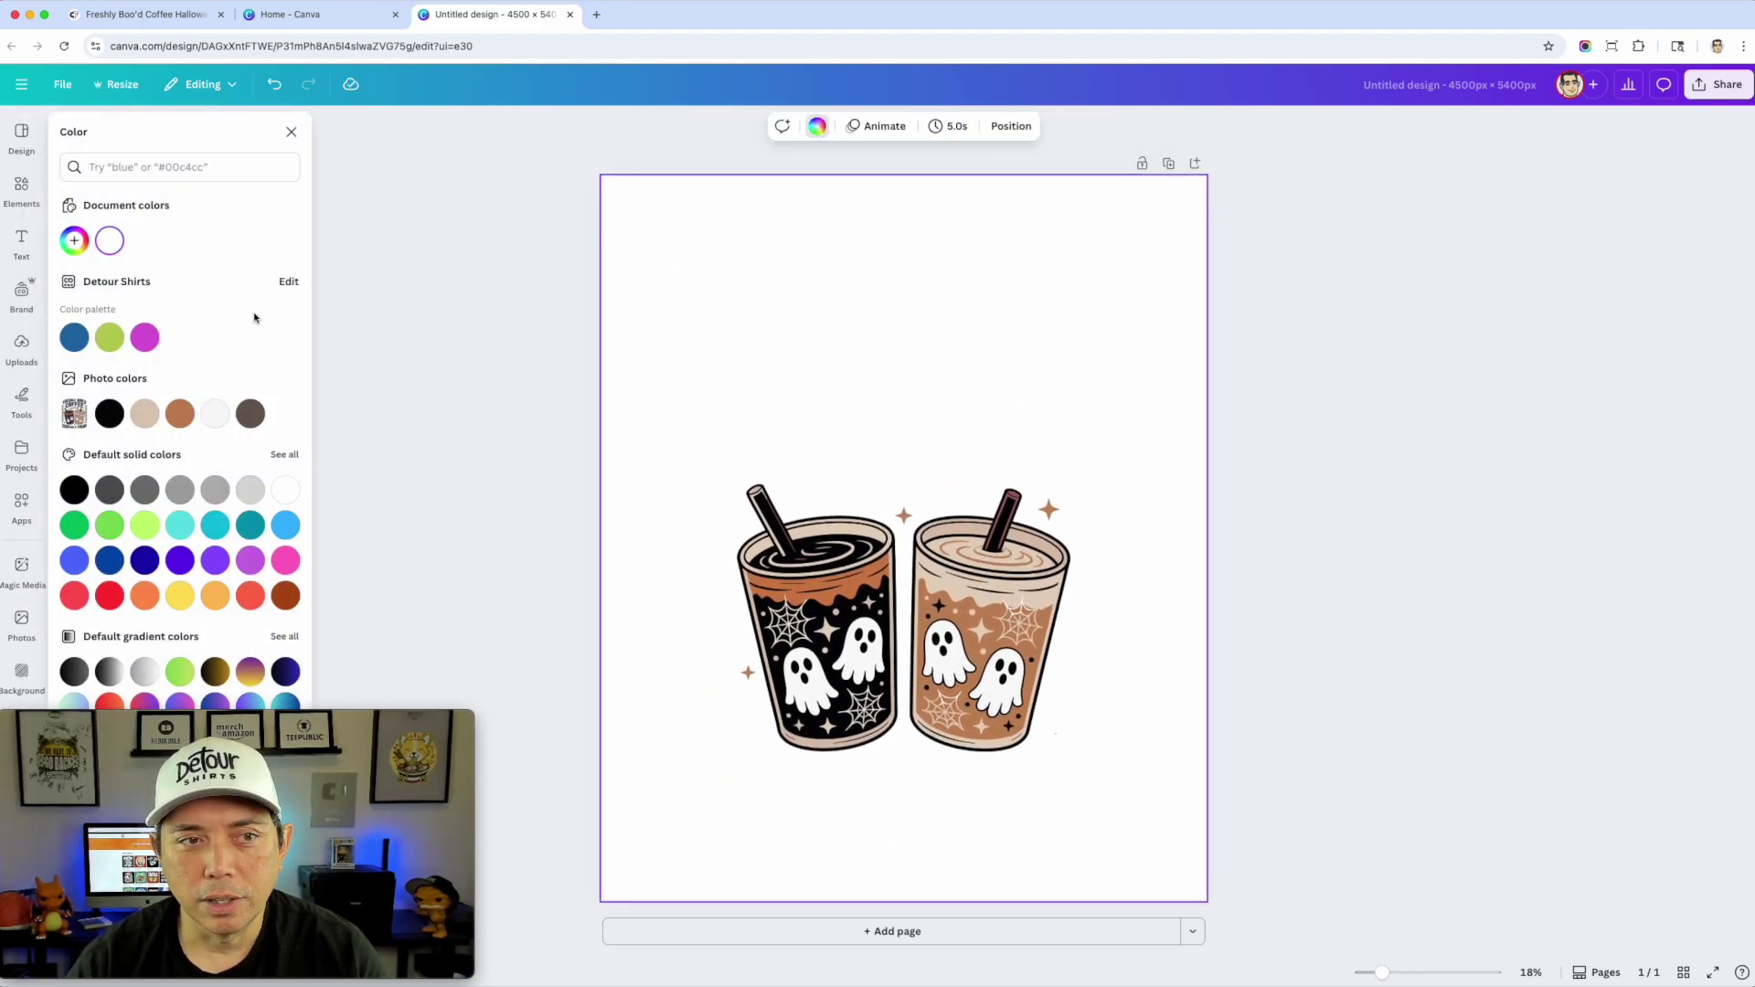
left_click(108, 411)
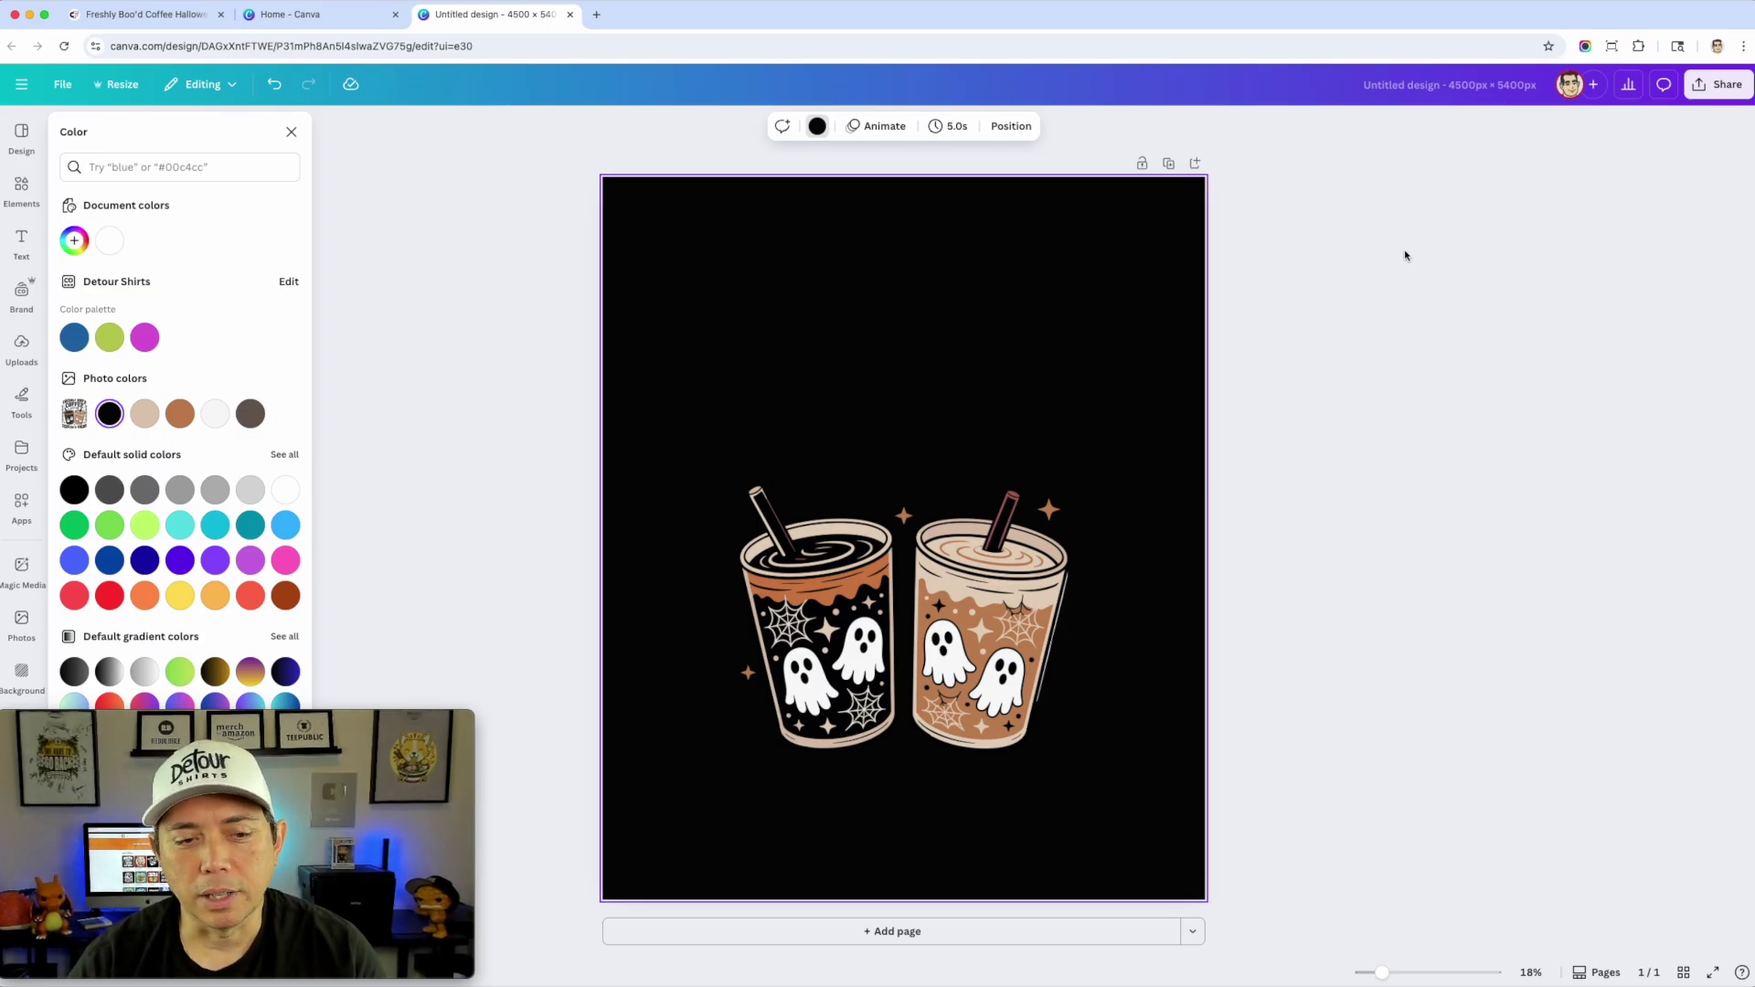
left_click_drag(379, 720, 1660, 727)
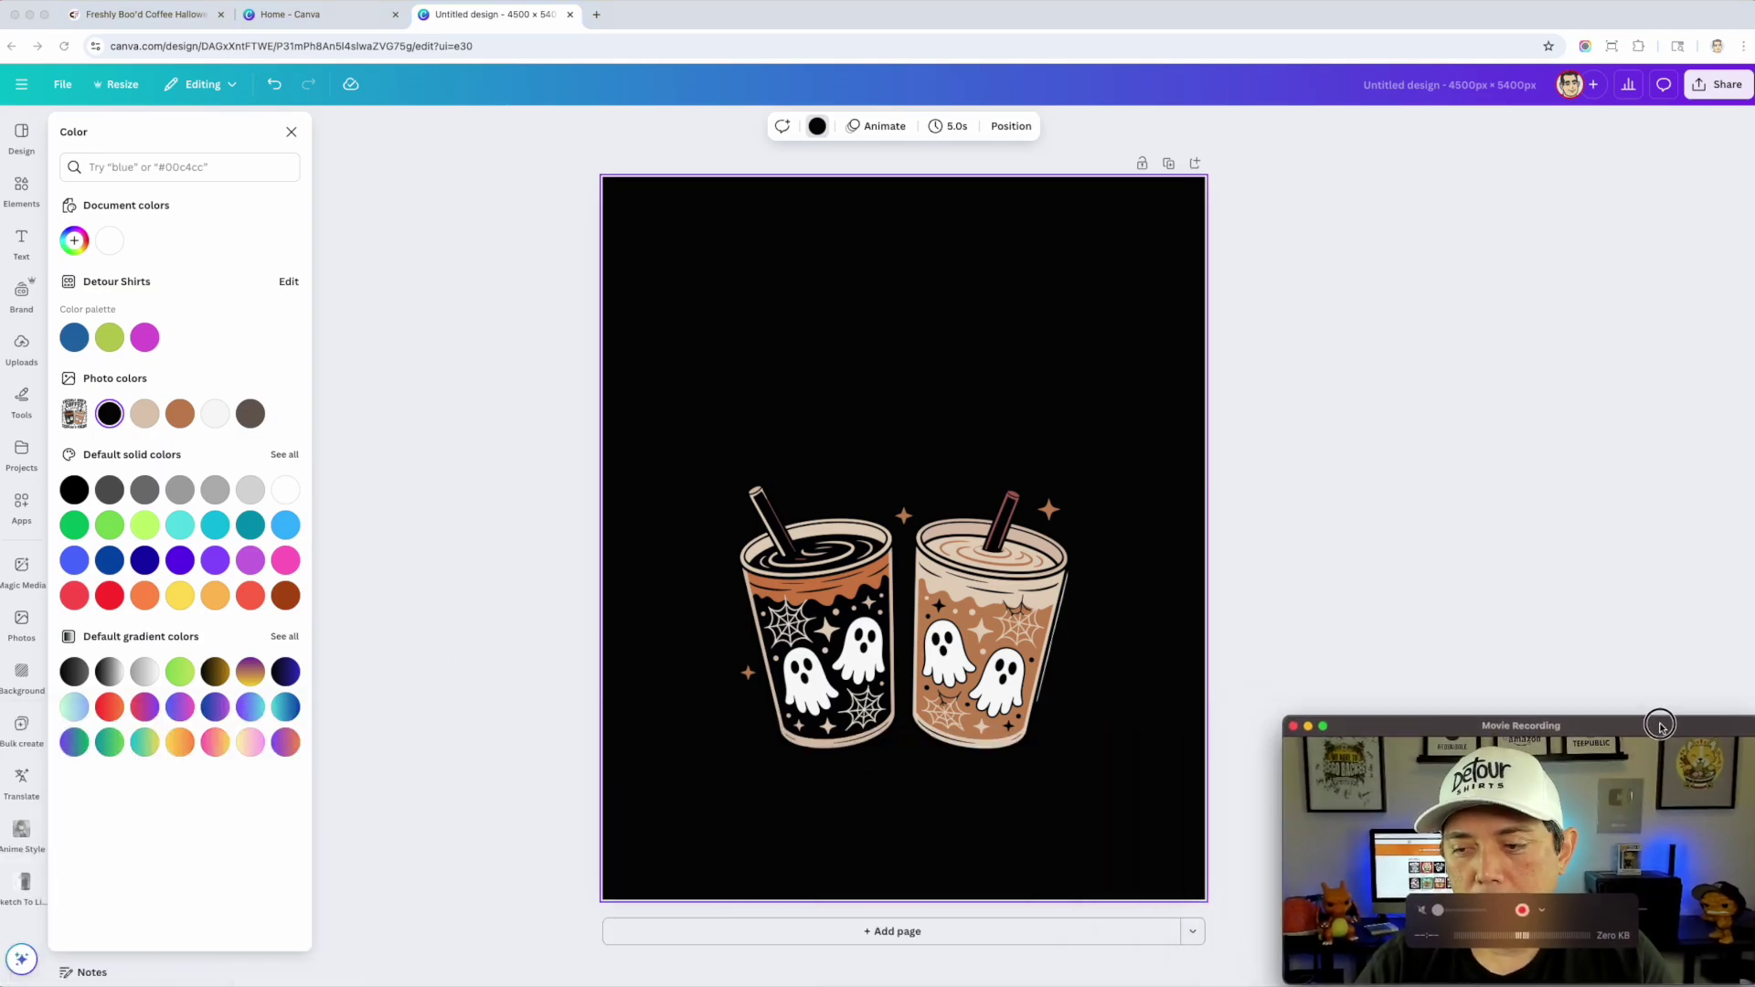
Step: Search the elements for "coffe", limit the results to graphics, and look through them for a fitting coffee graphic
left_click(20, 190)
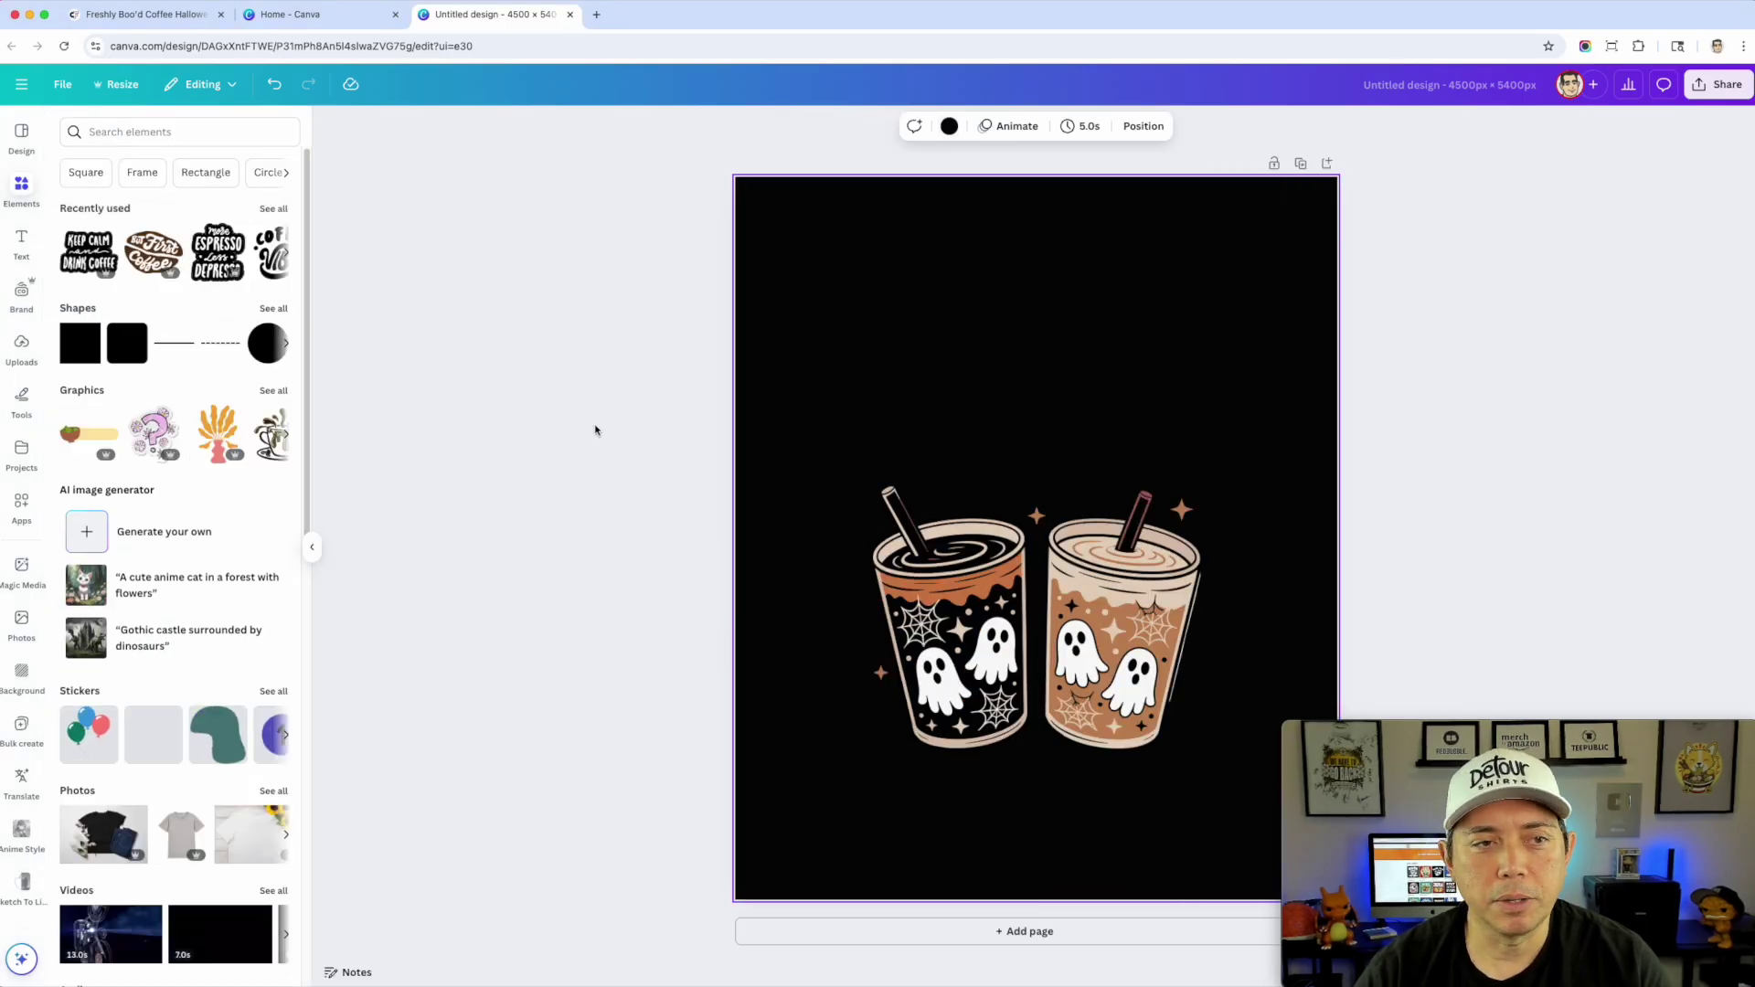
left_click(144, 132)
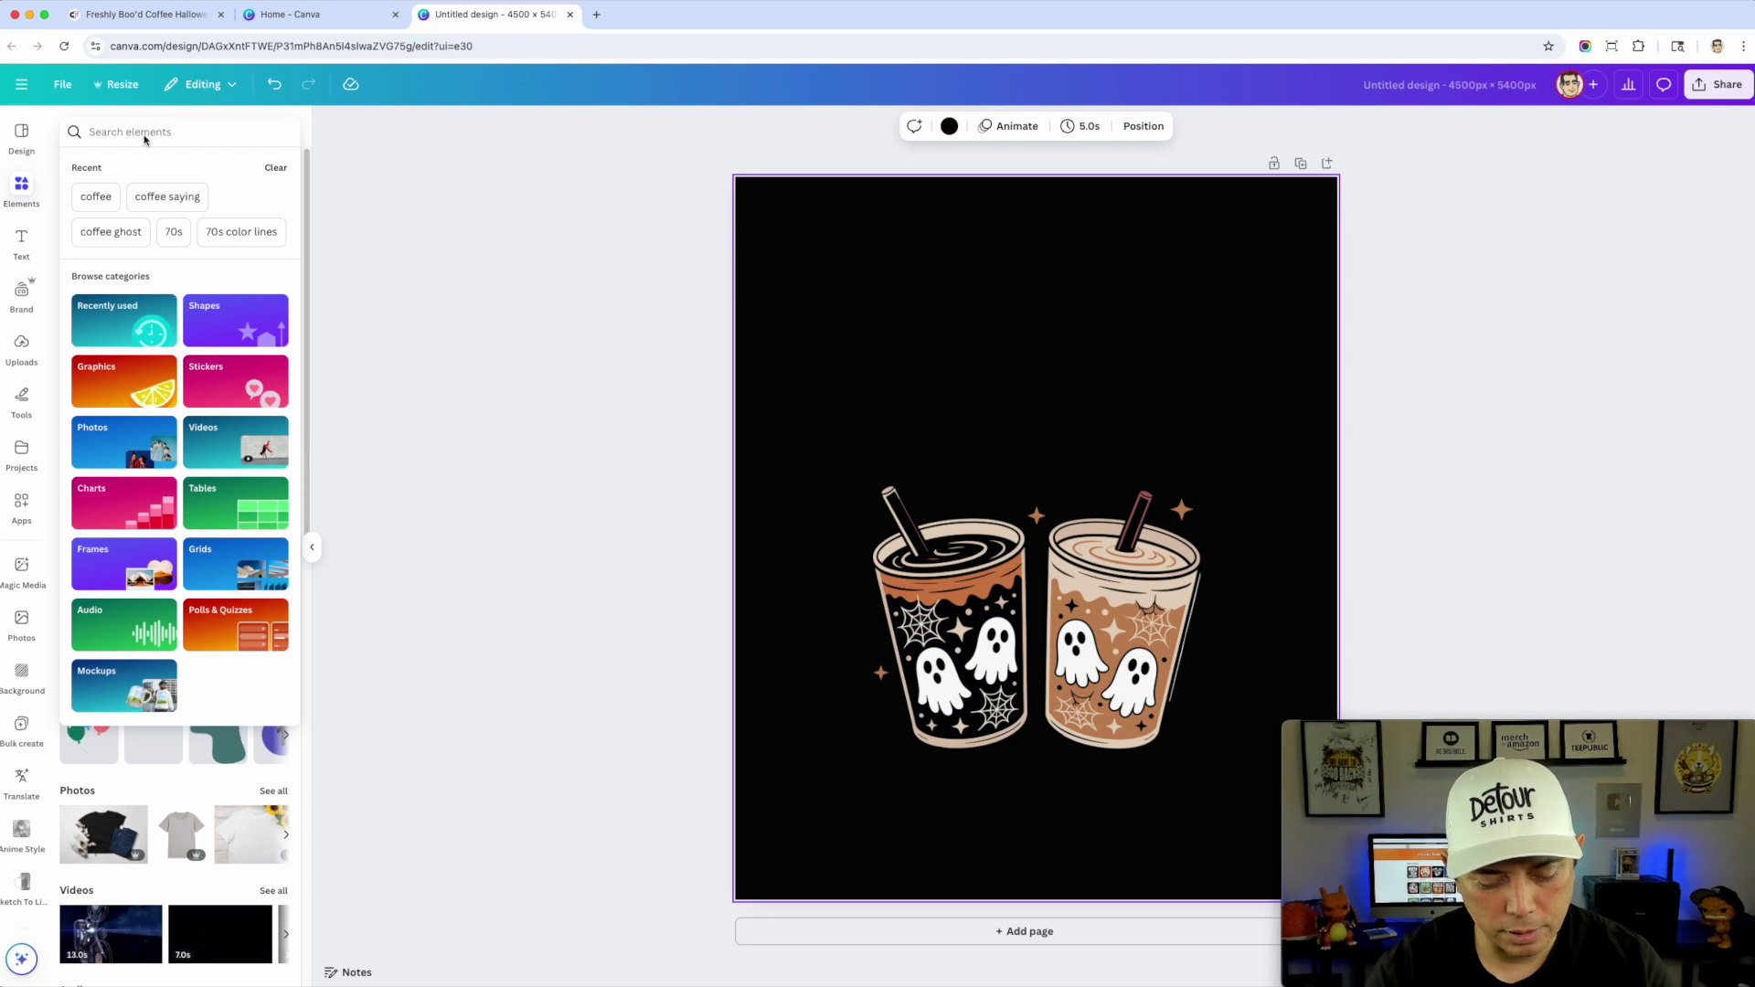
type("coffe")
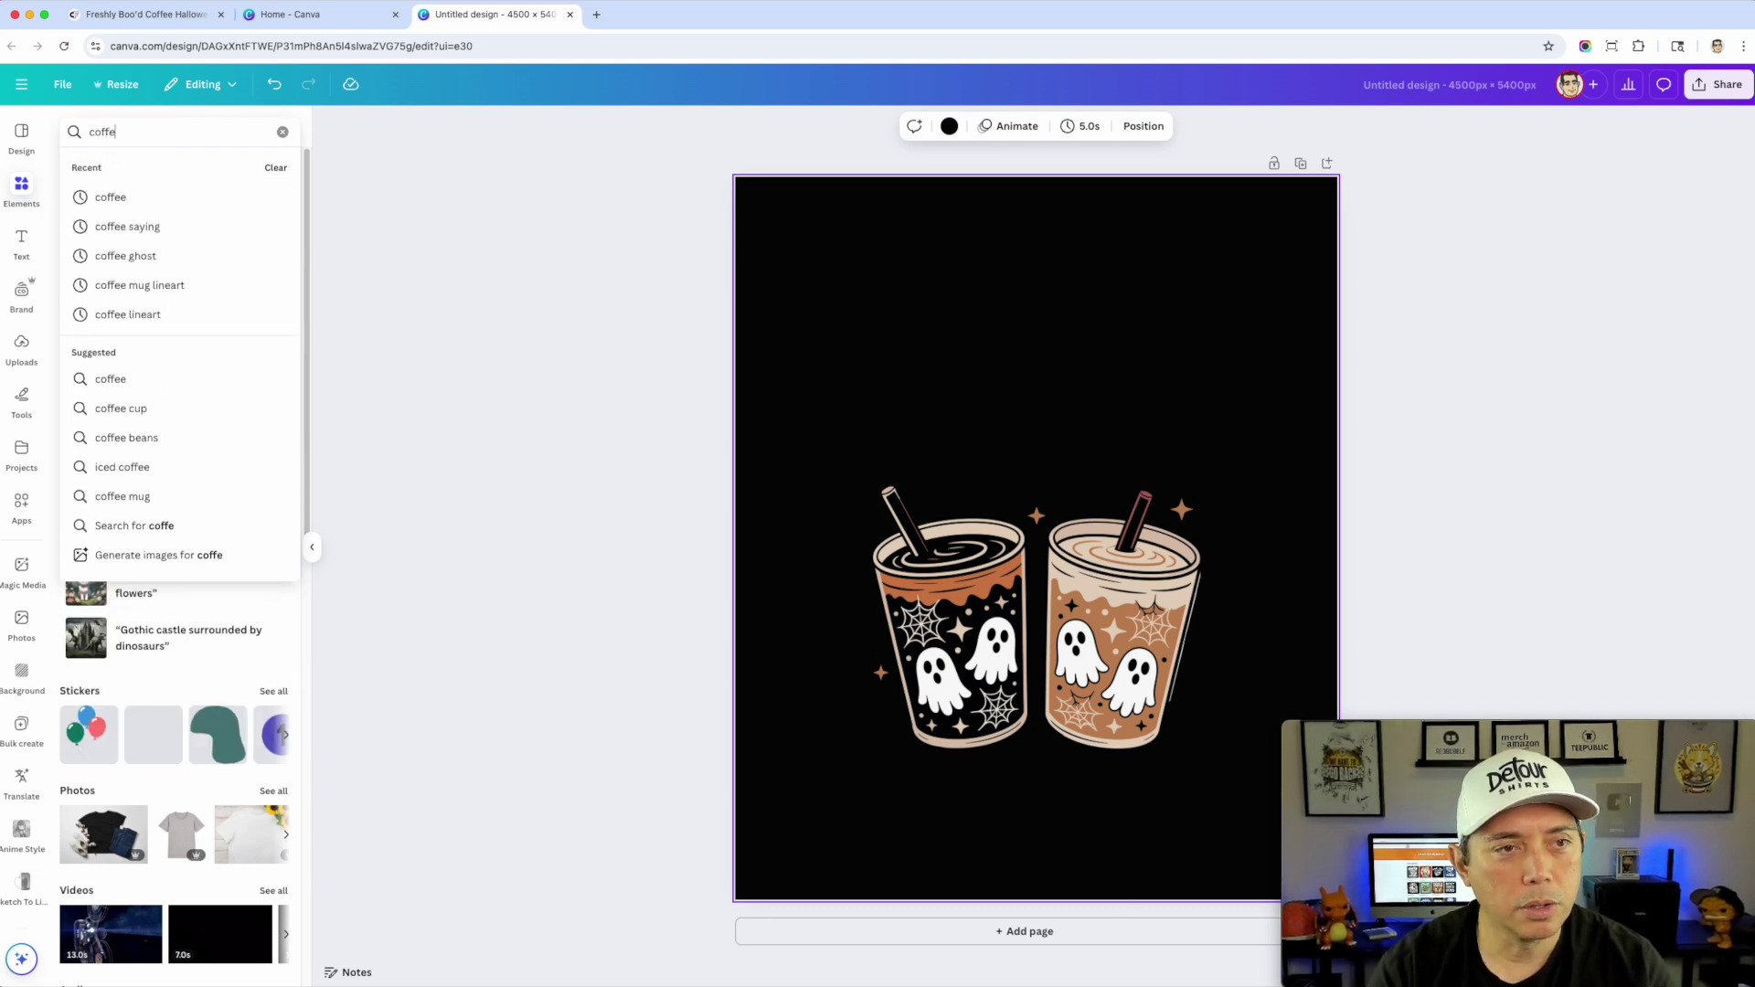
key("Return")
left_click(274, 244)
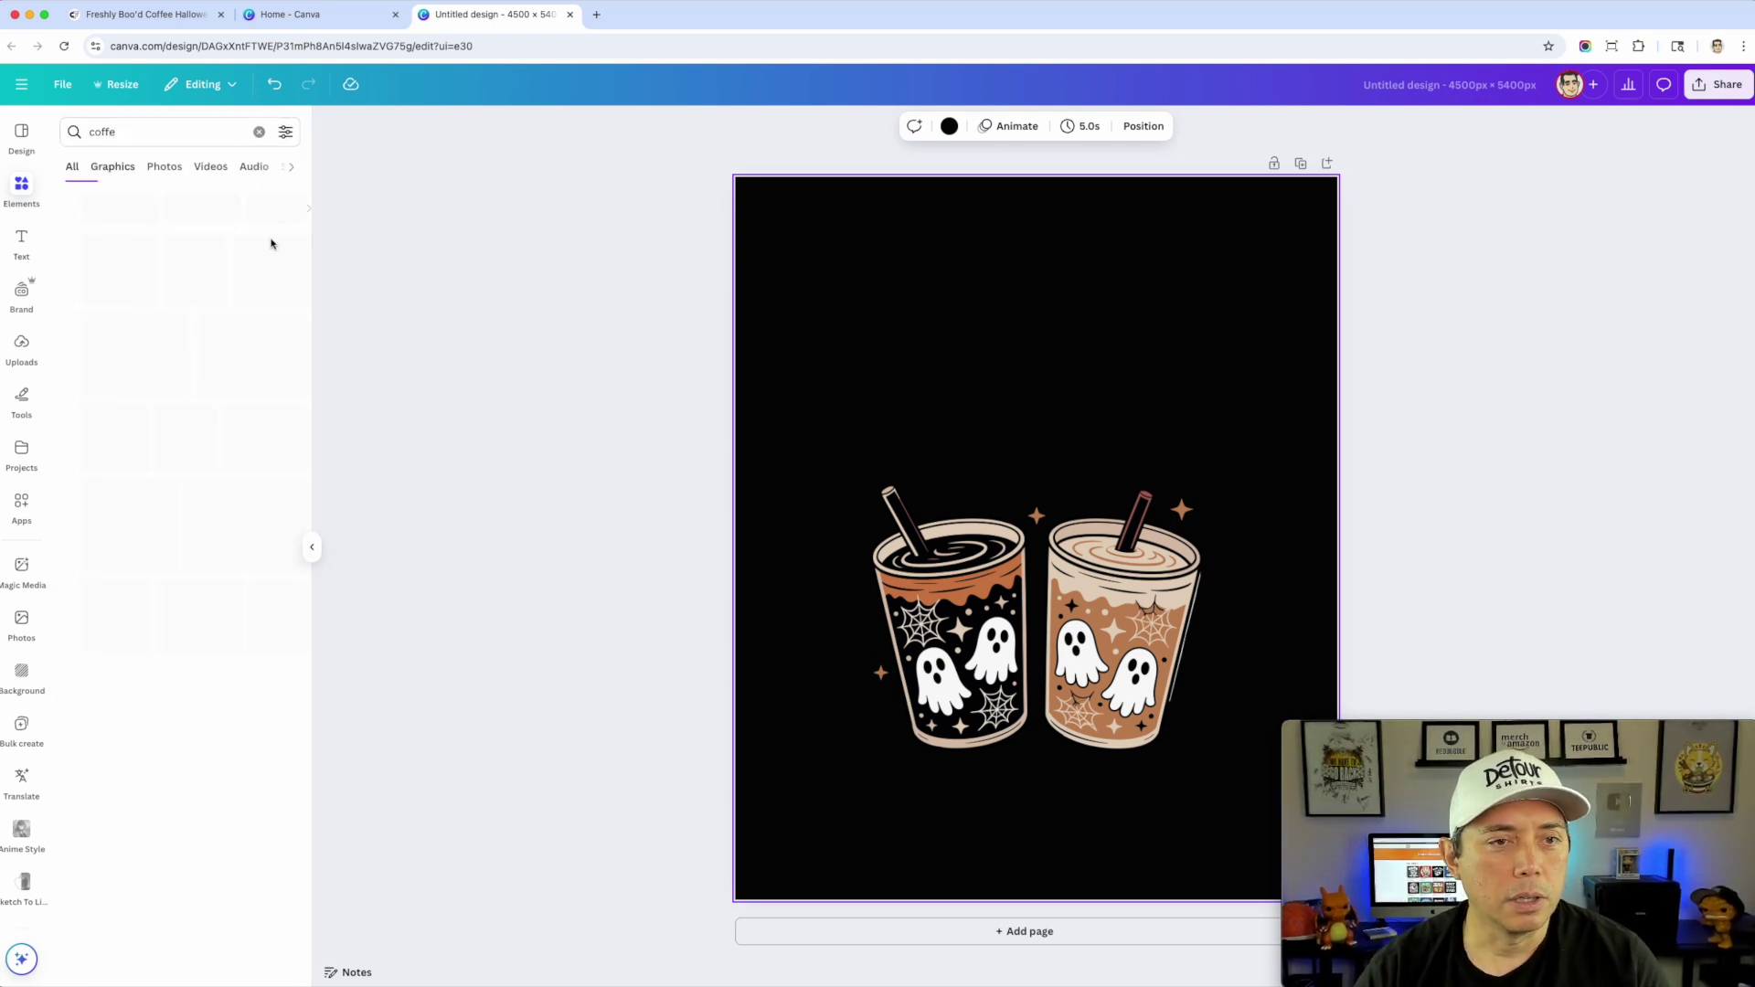
scroll(181, 471, "down", 10)
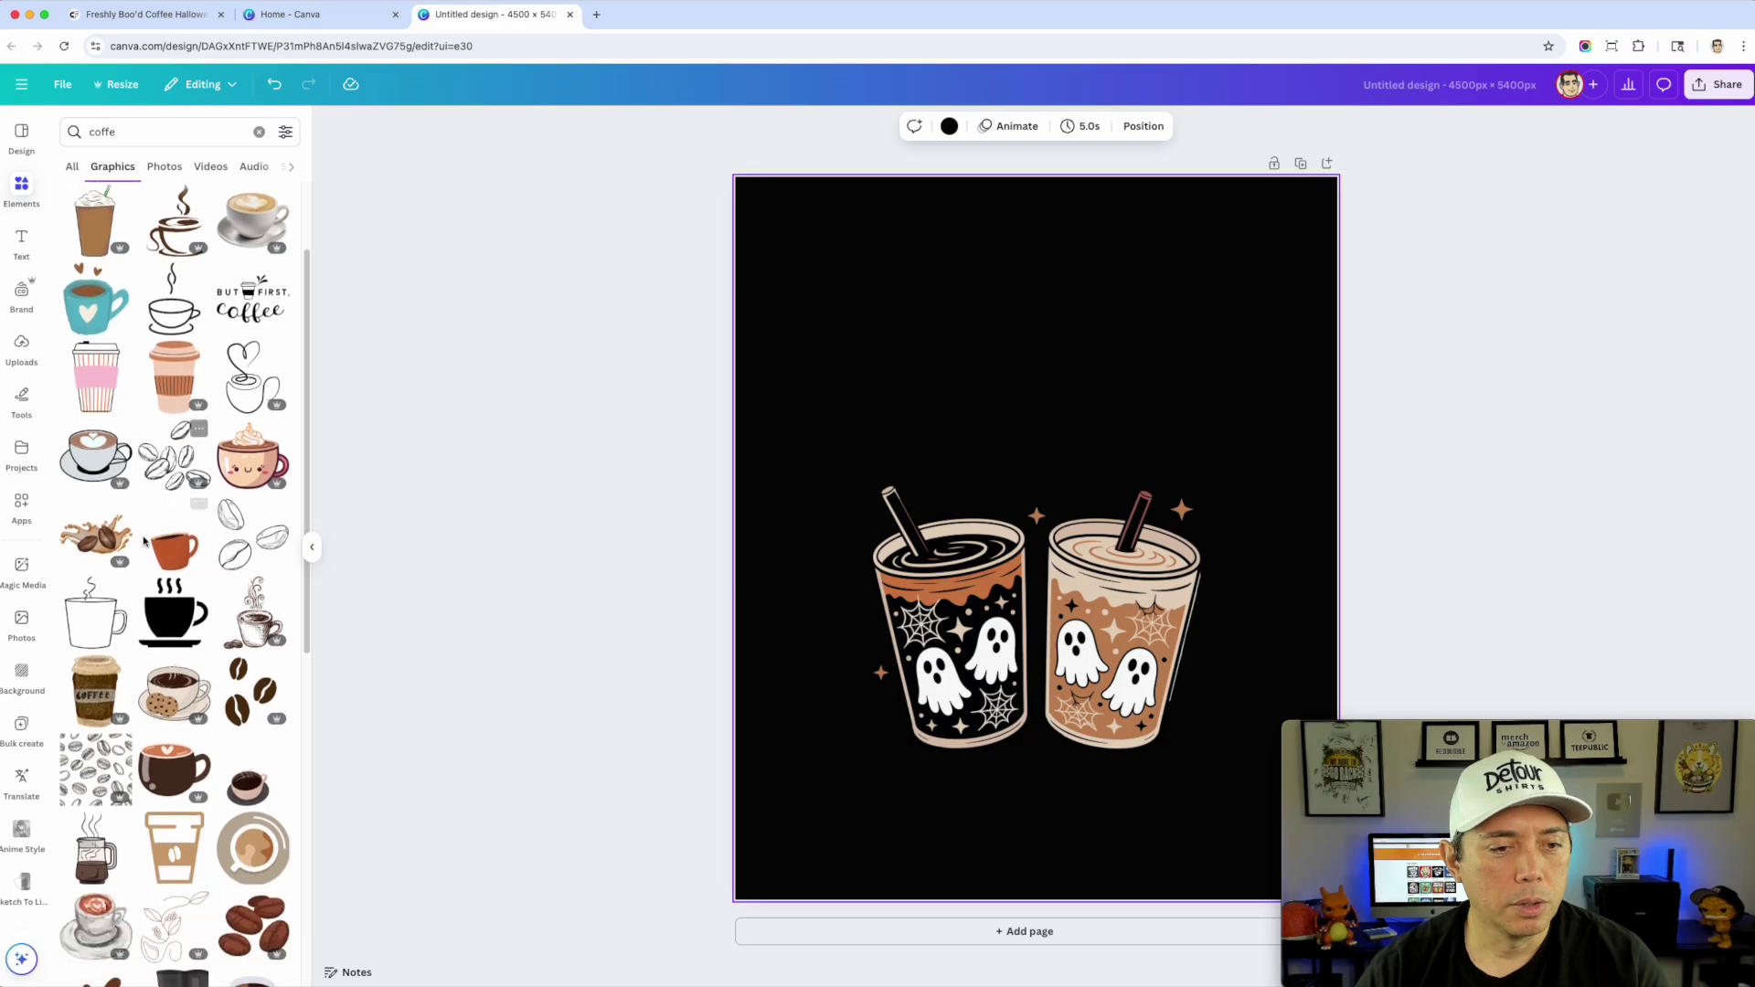
scroll(144, 543, "down", 5)
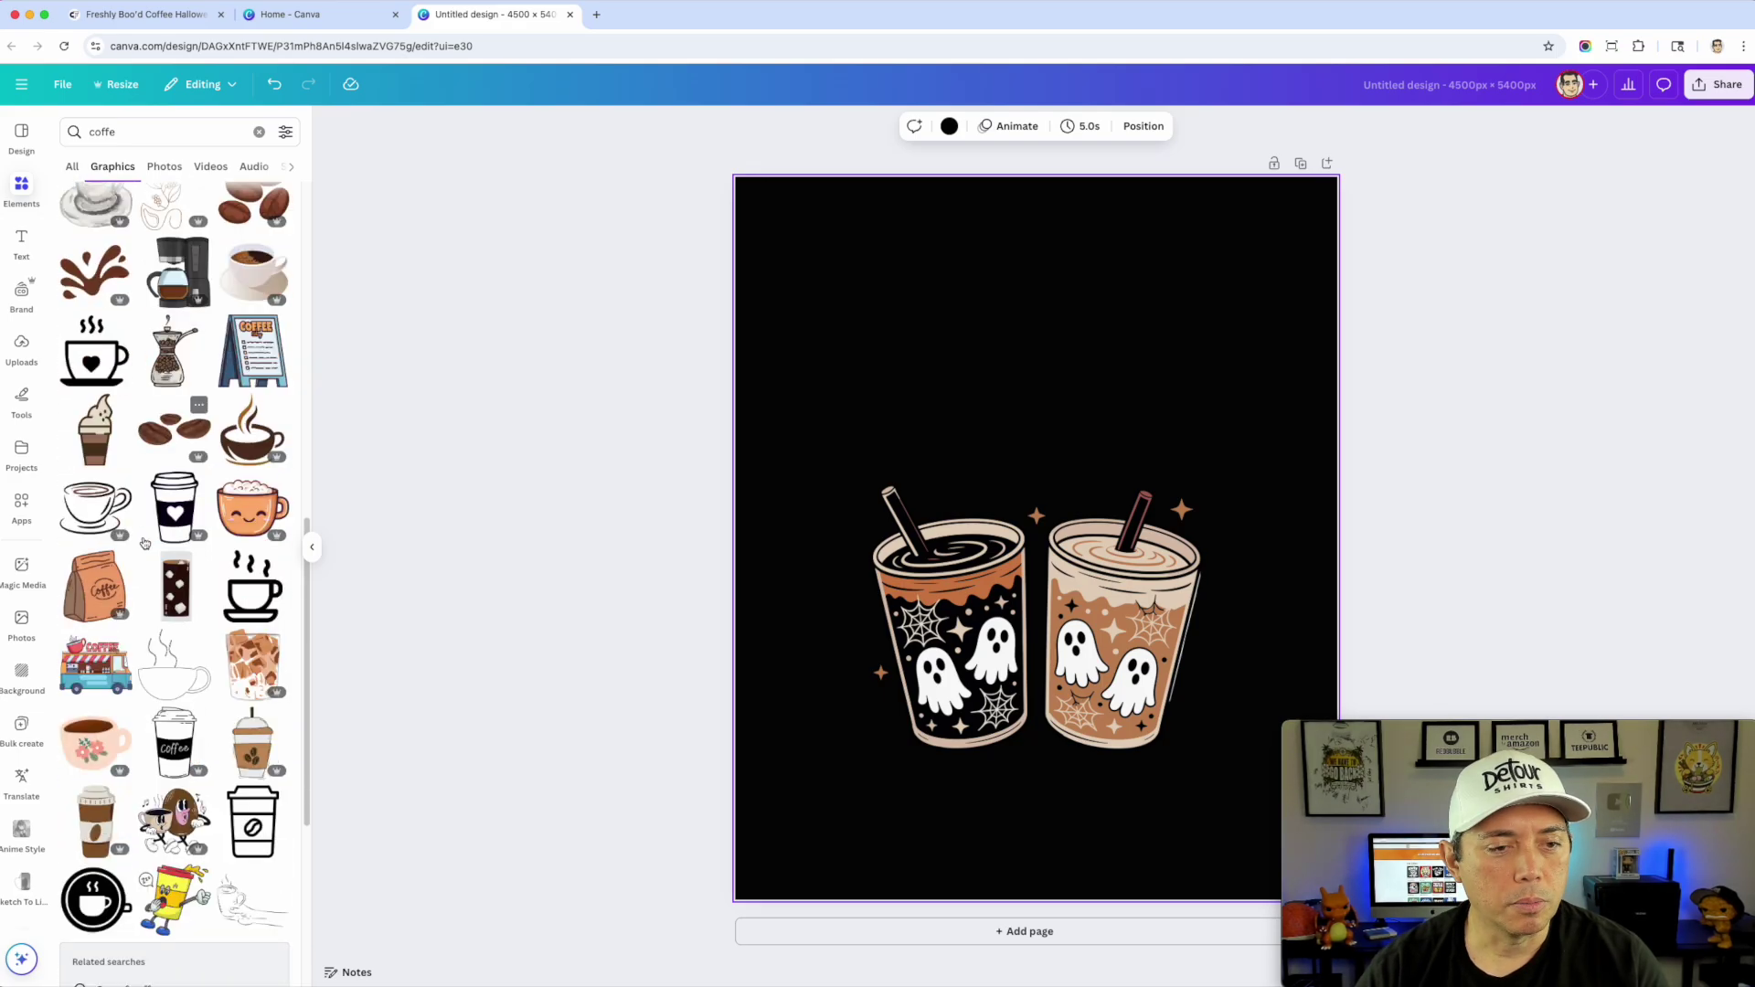
scroll(143, 543, "down", 7)
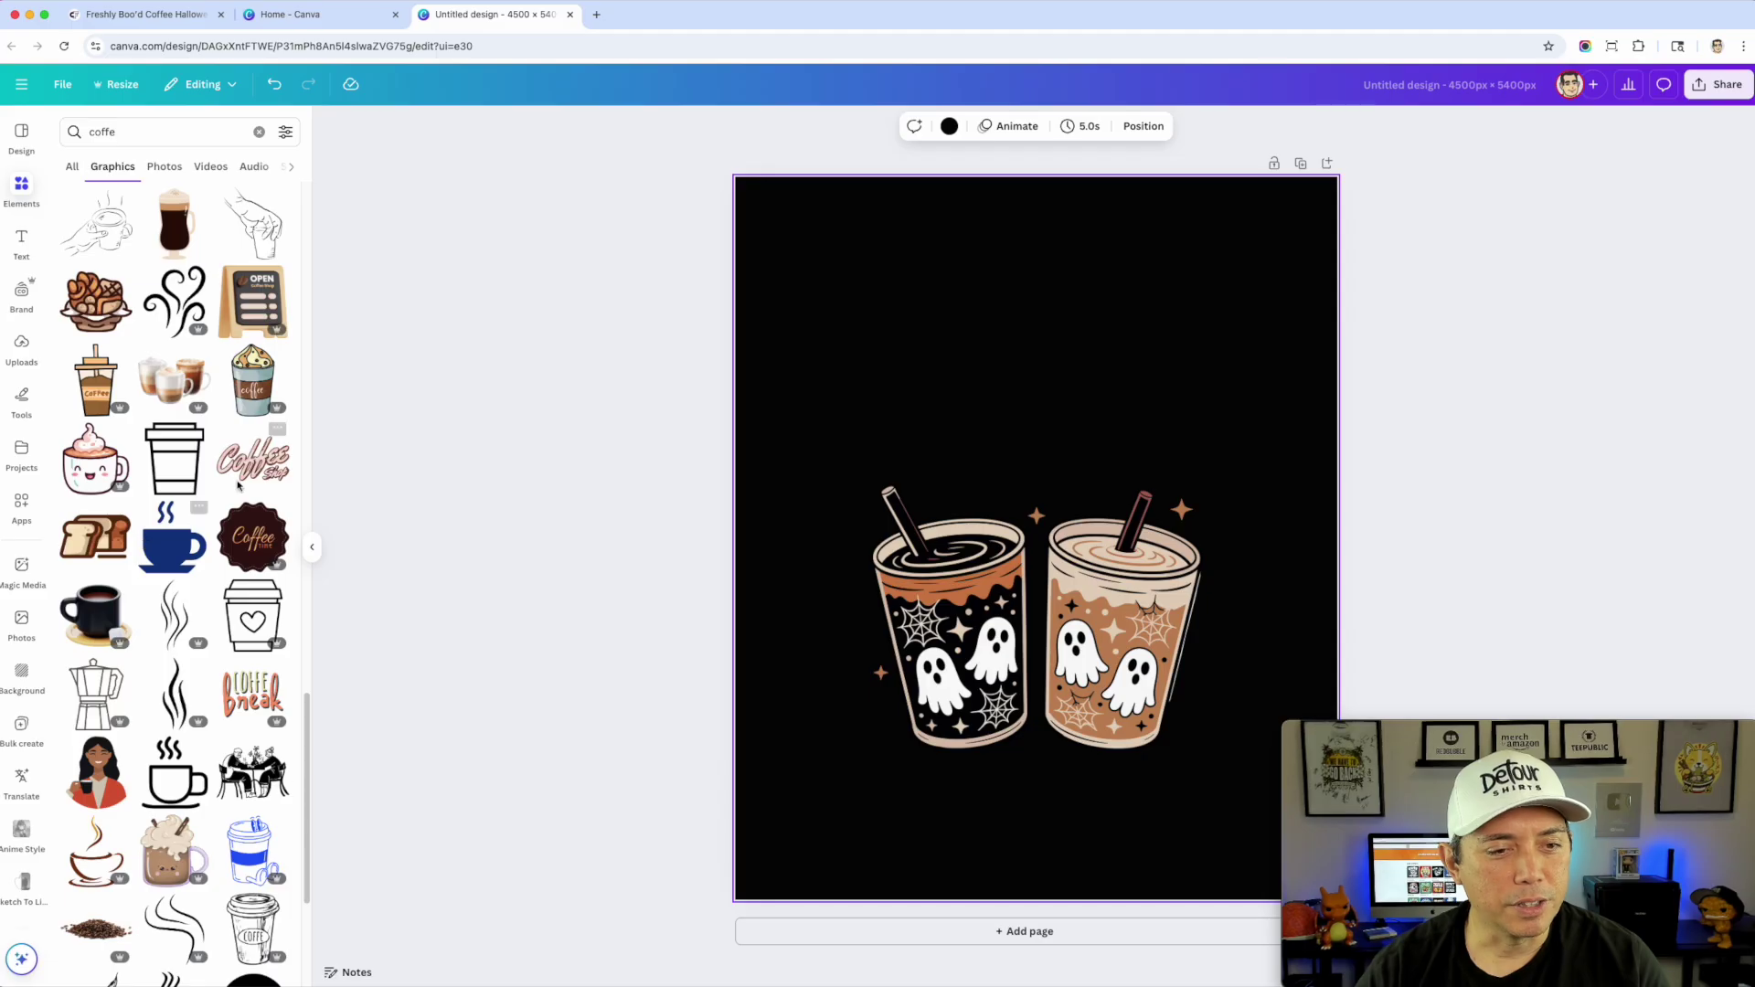
scroll(167, 573, "down", 2)
scroll(247, 502, "down", 4)
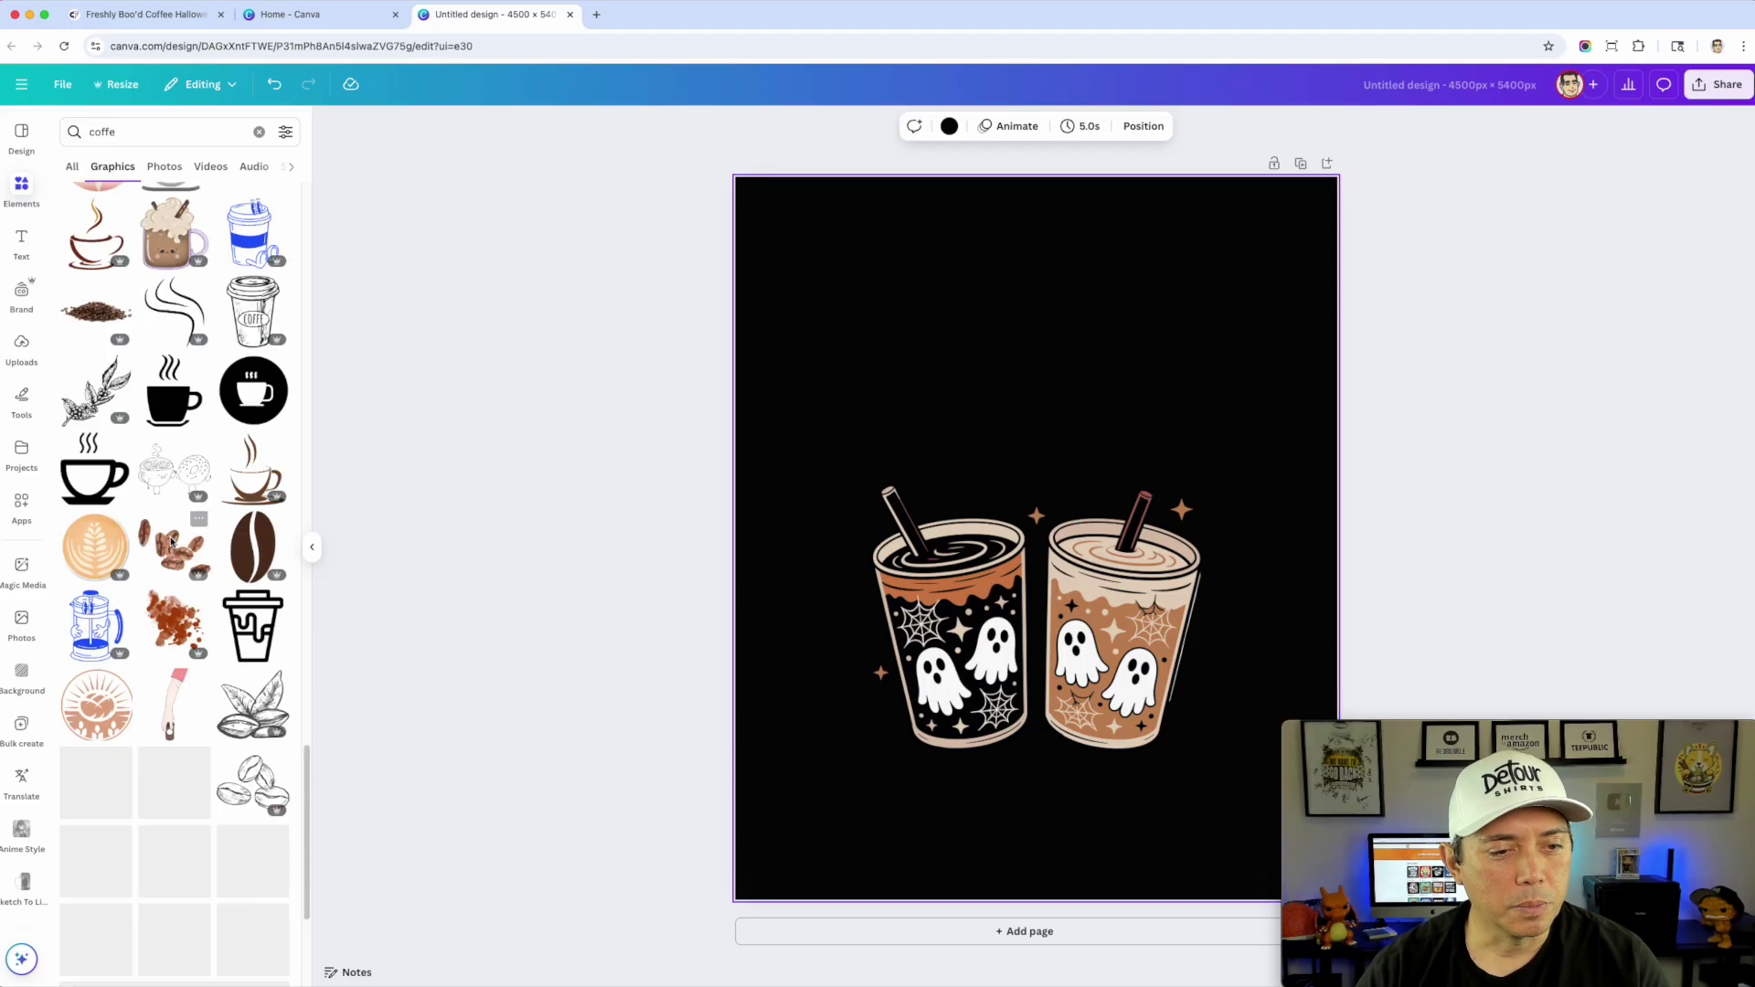
scroll(127, 592, "up", 10)
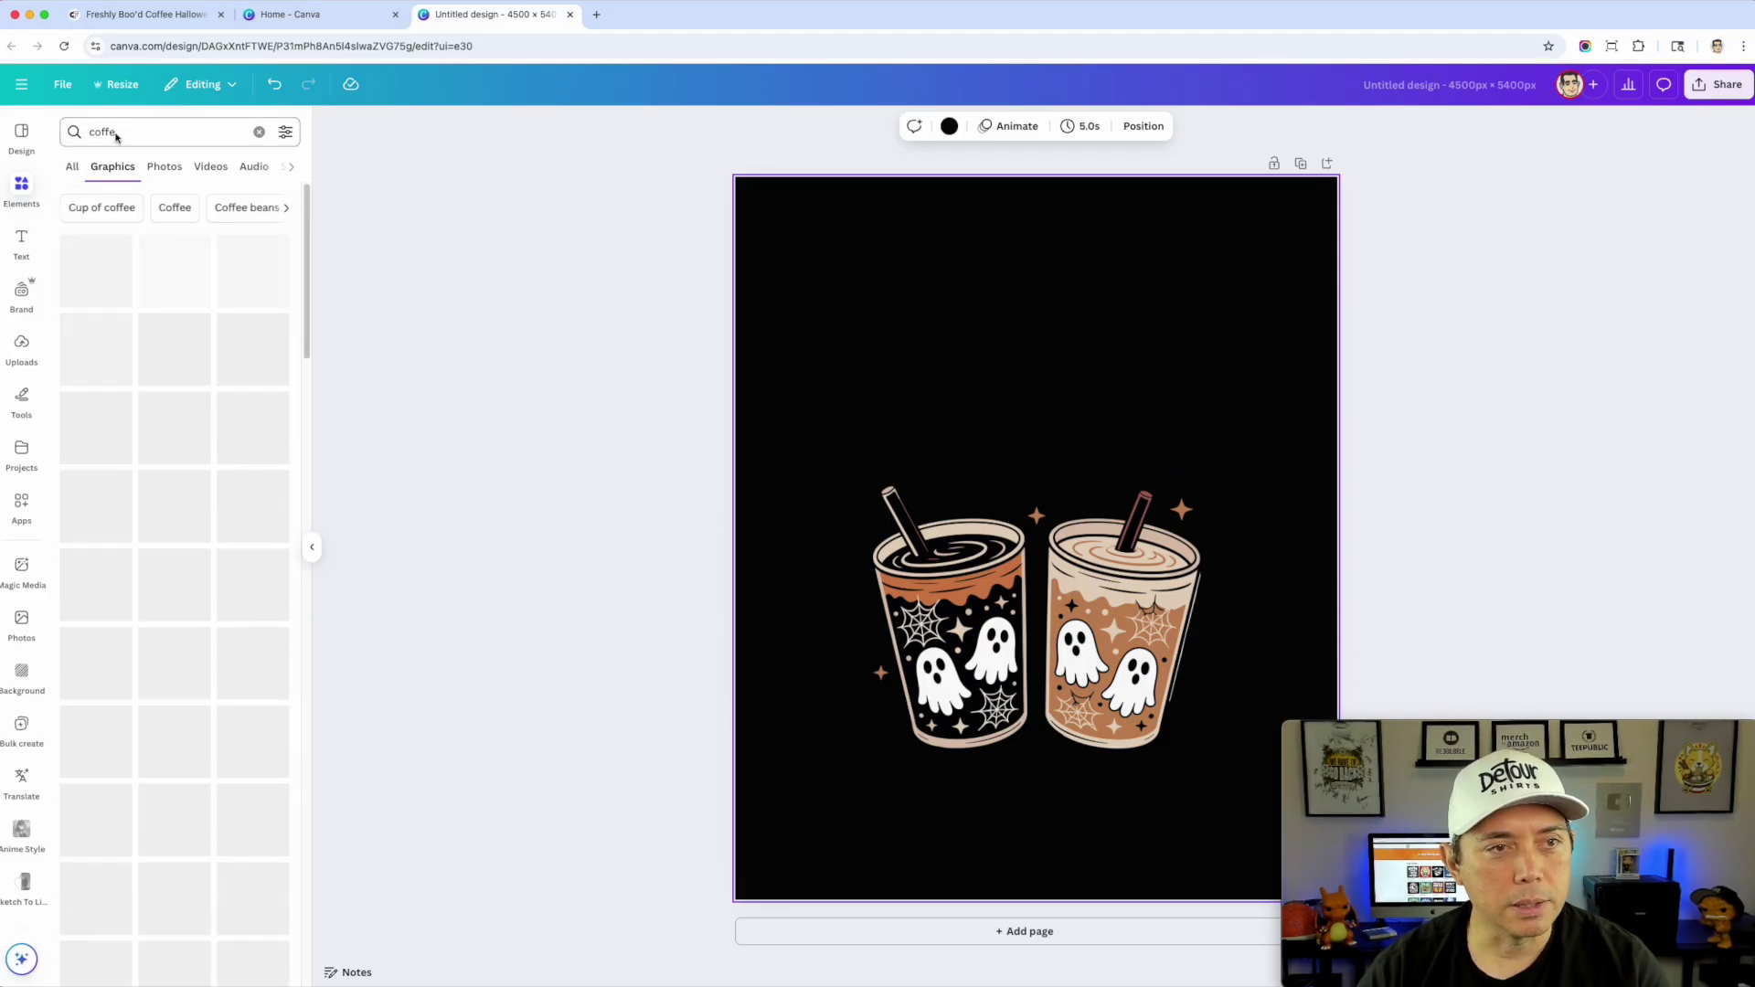
Step: Search the graphics for "ghost coffee" and look through the results for ghosts with coffee
double_click(119, 134)
type("g")
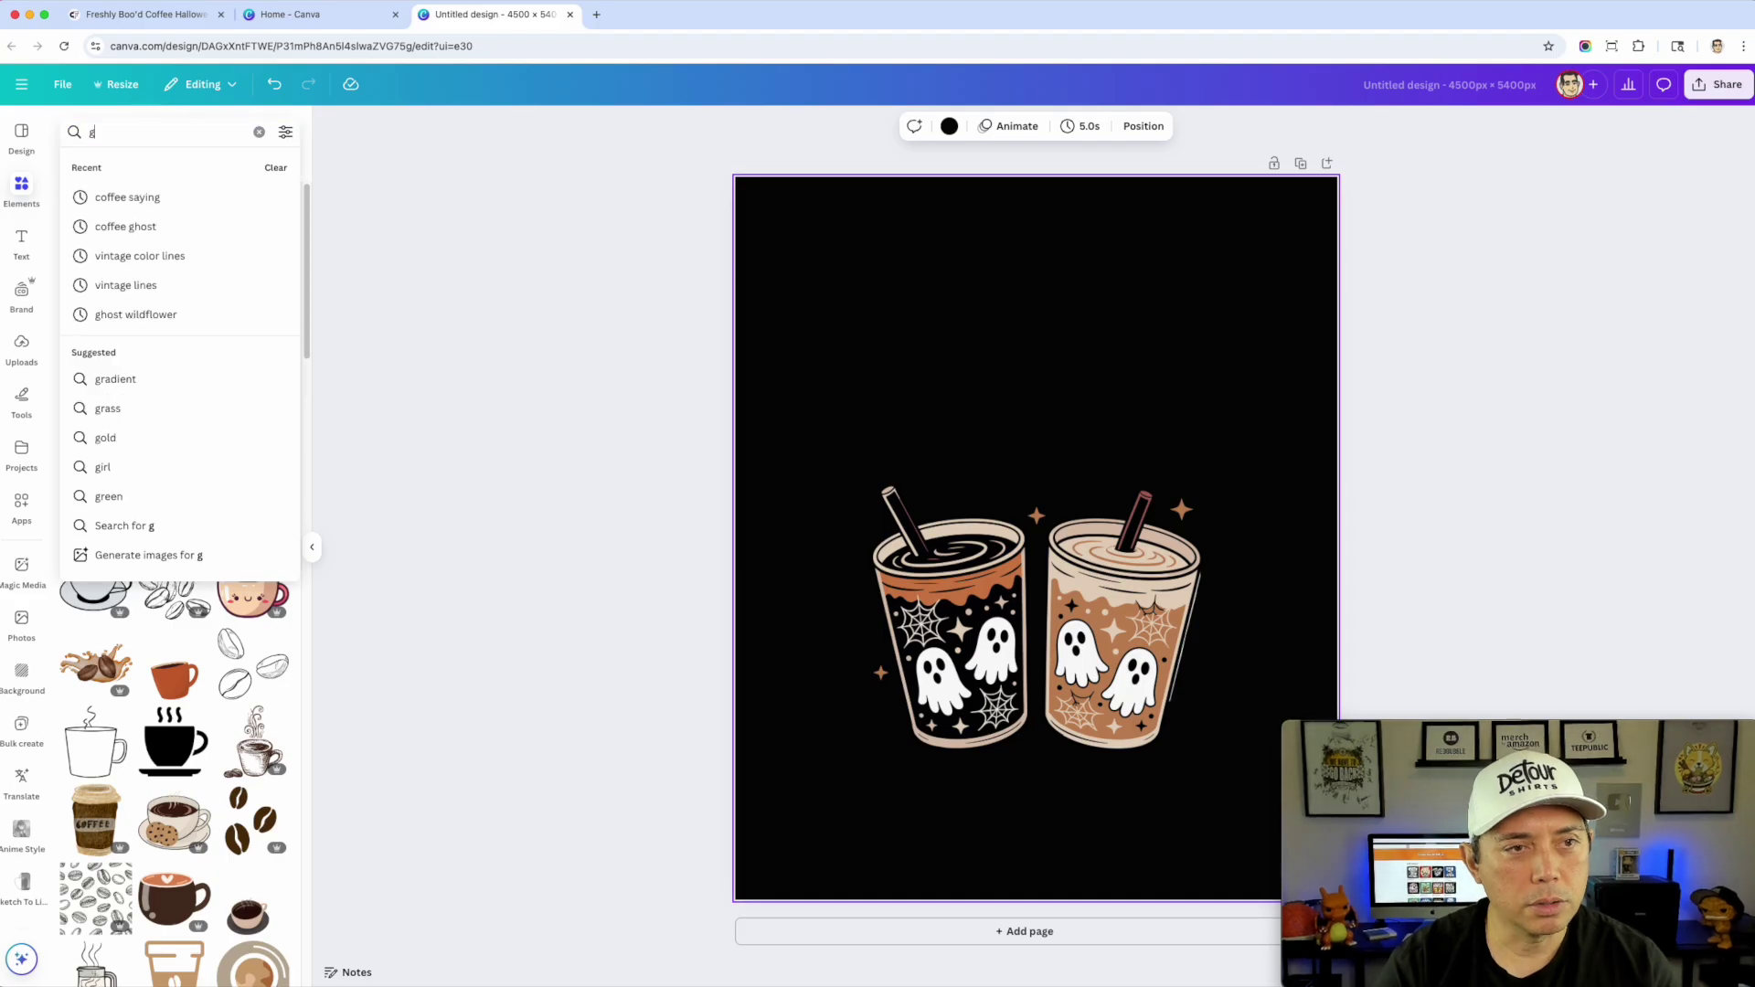
type("host coffe")
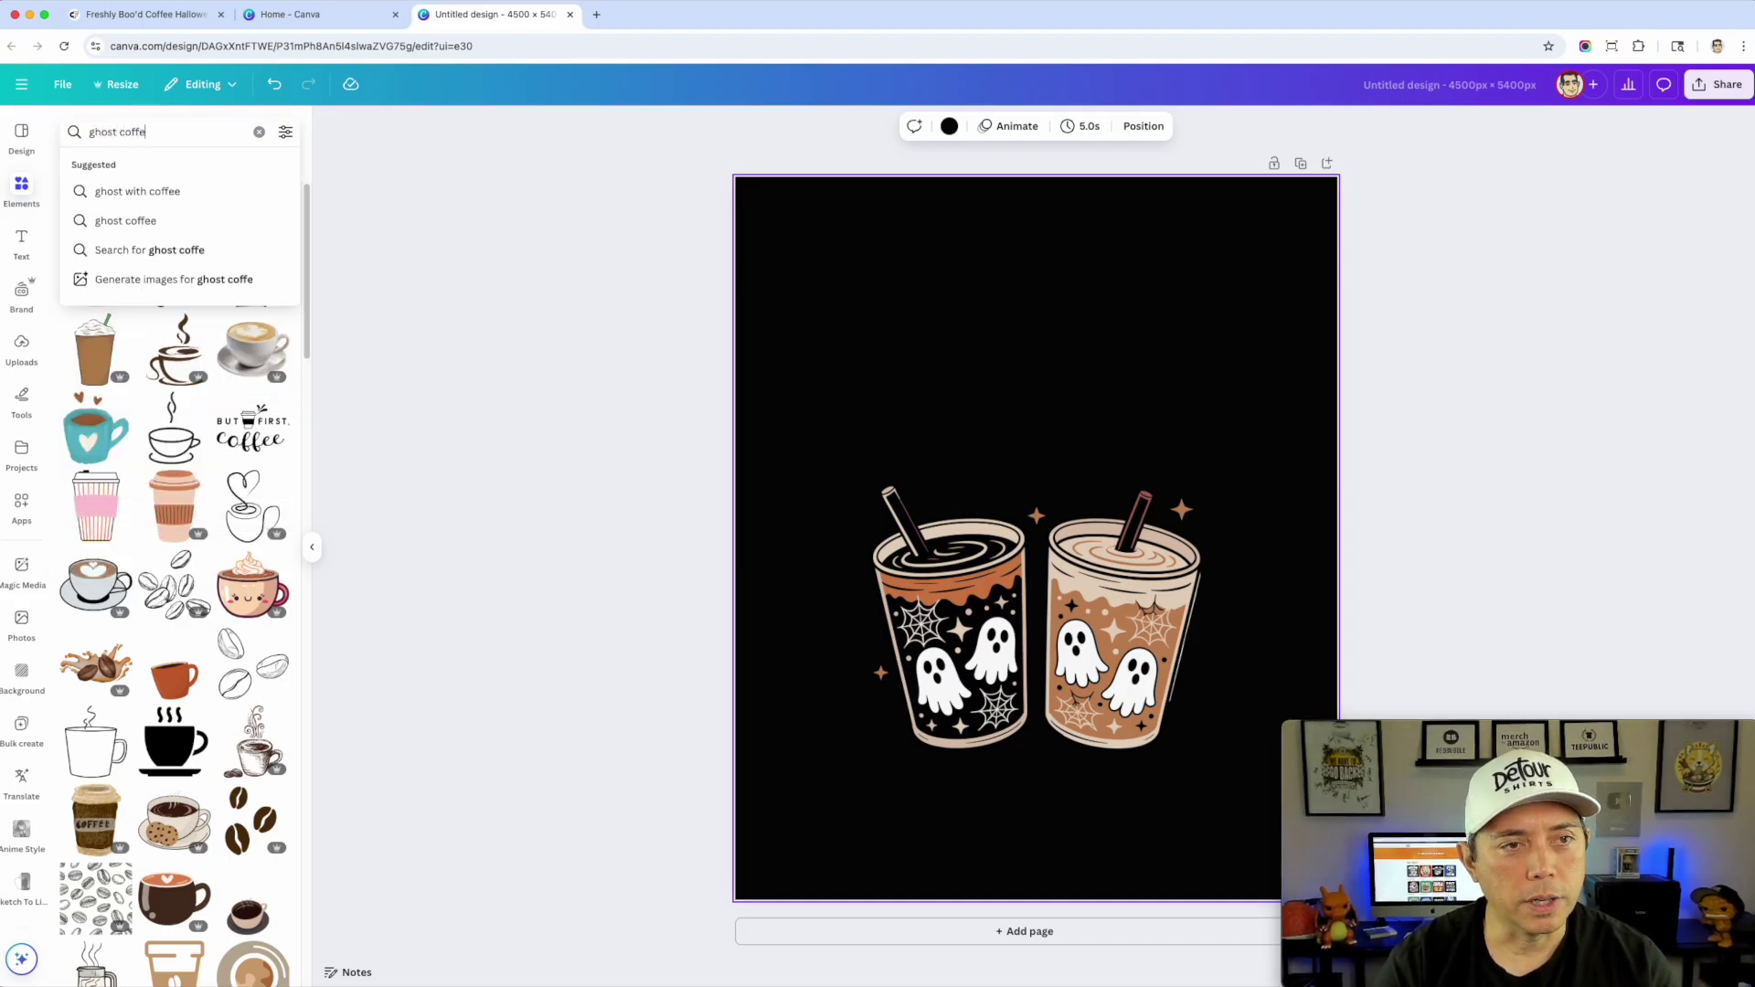
key("Return")
type("e")
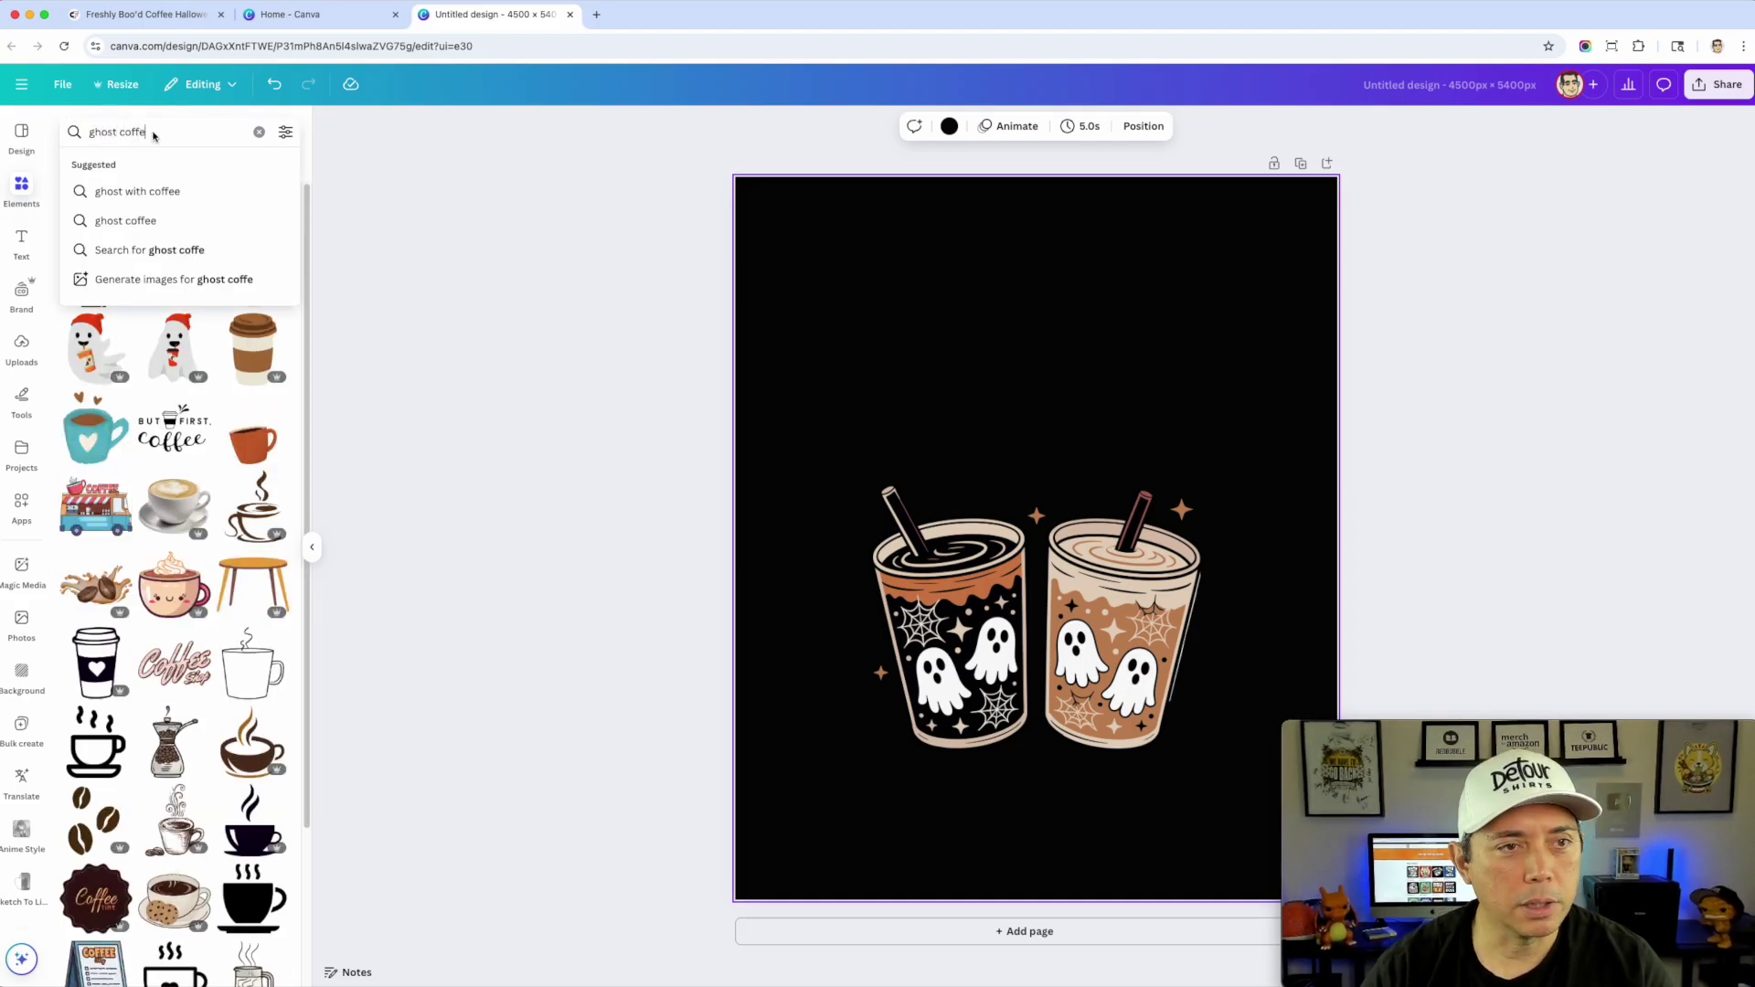
key("Return")
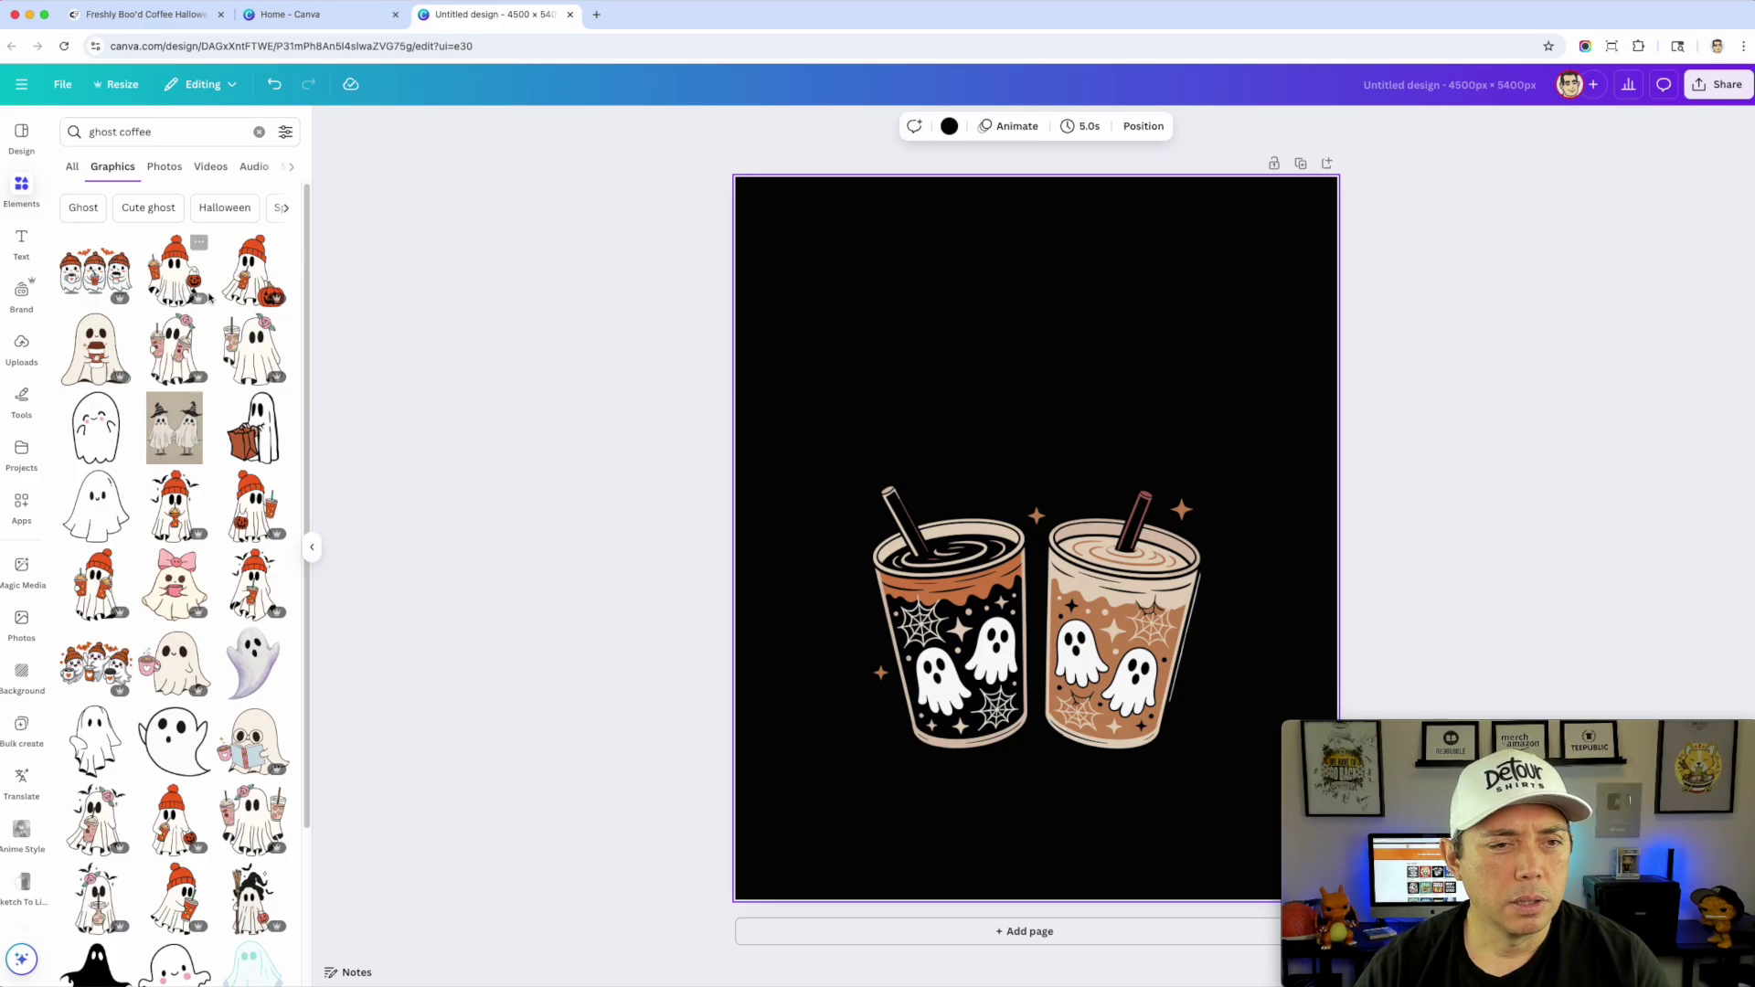
scroll(132, 494, "down", 10)
scroll(133, 494, "down", 3)
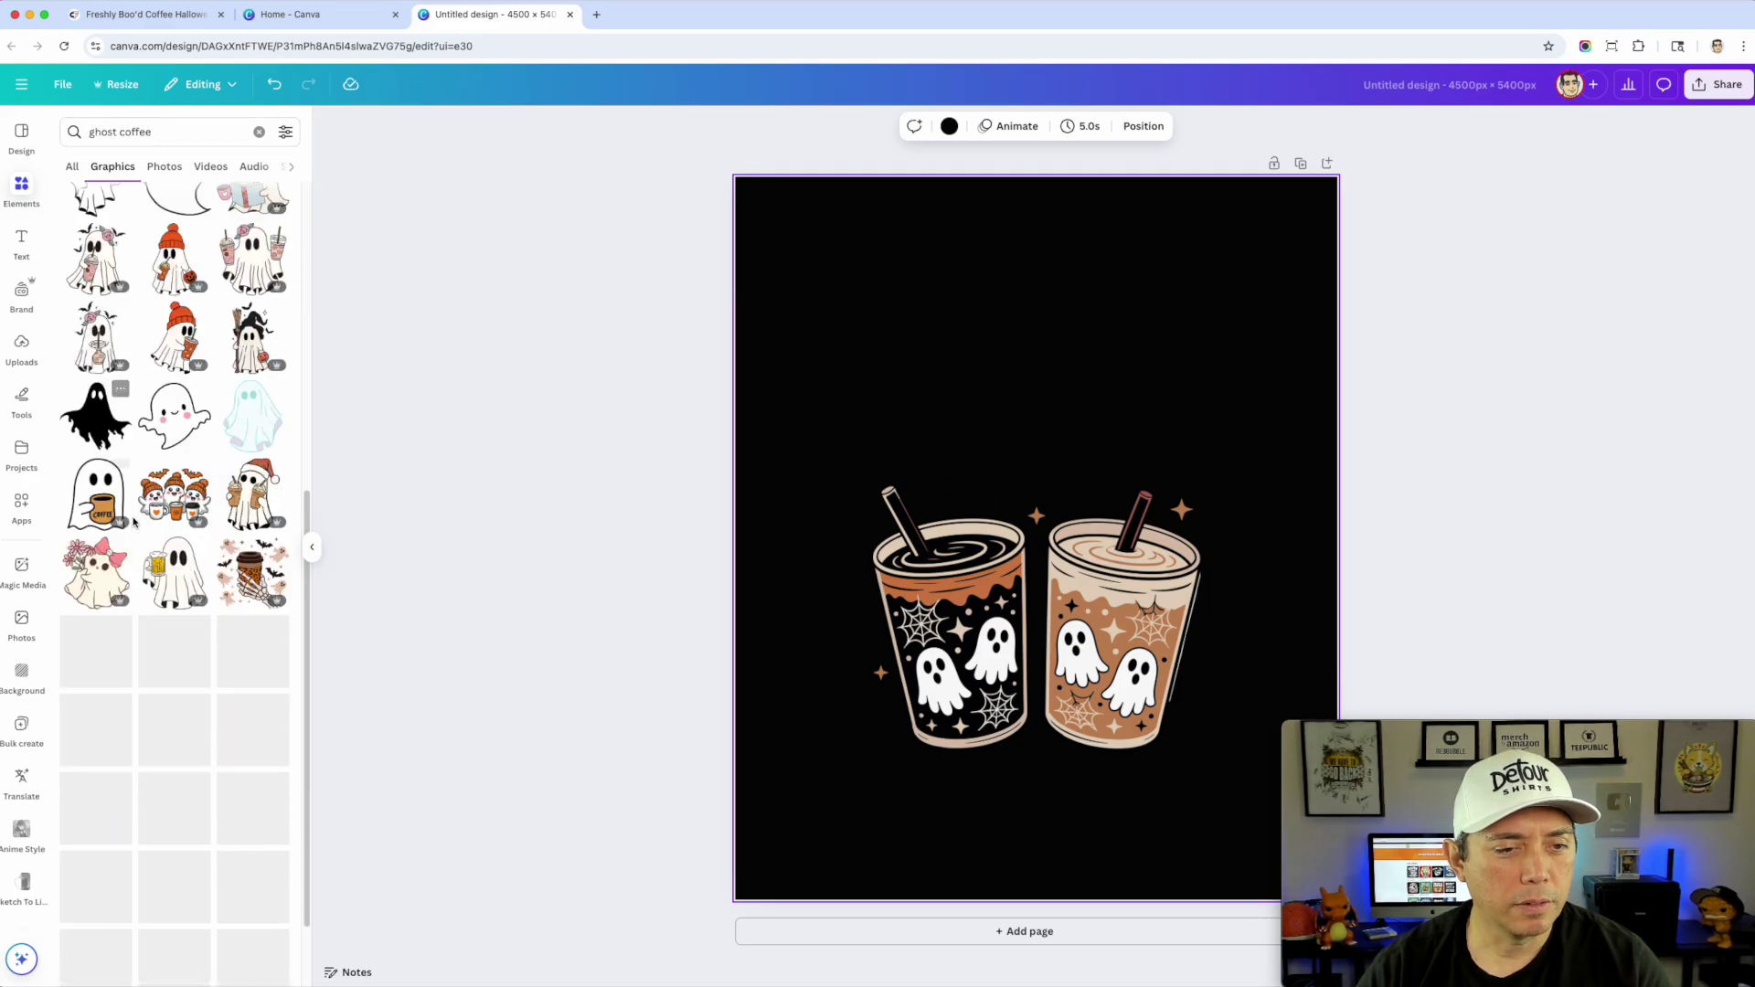
scroll(167, 495, "down", 4)
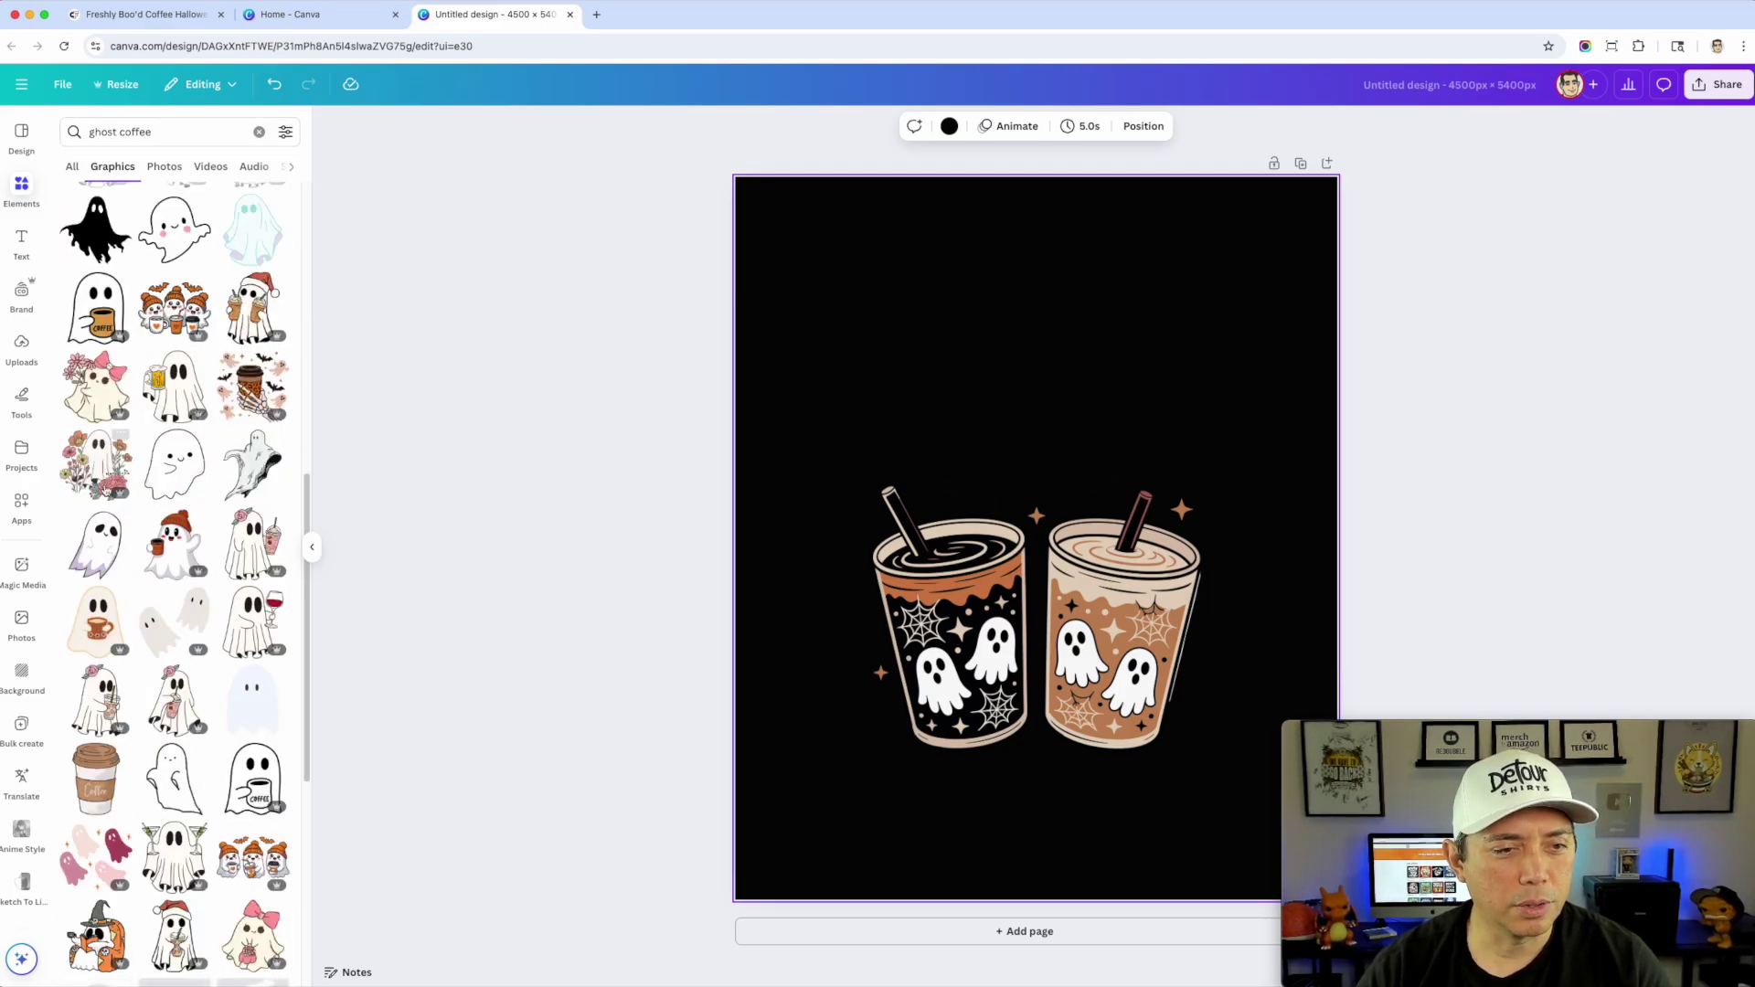
scroll(174, 485, "down", 15)
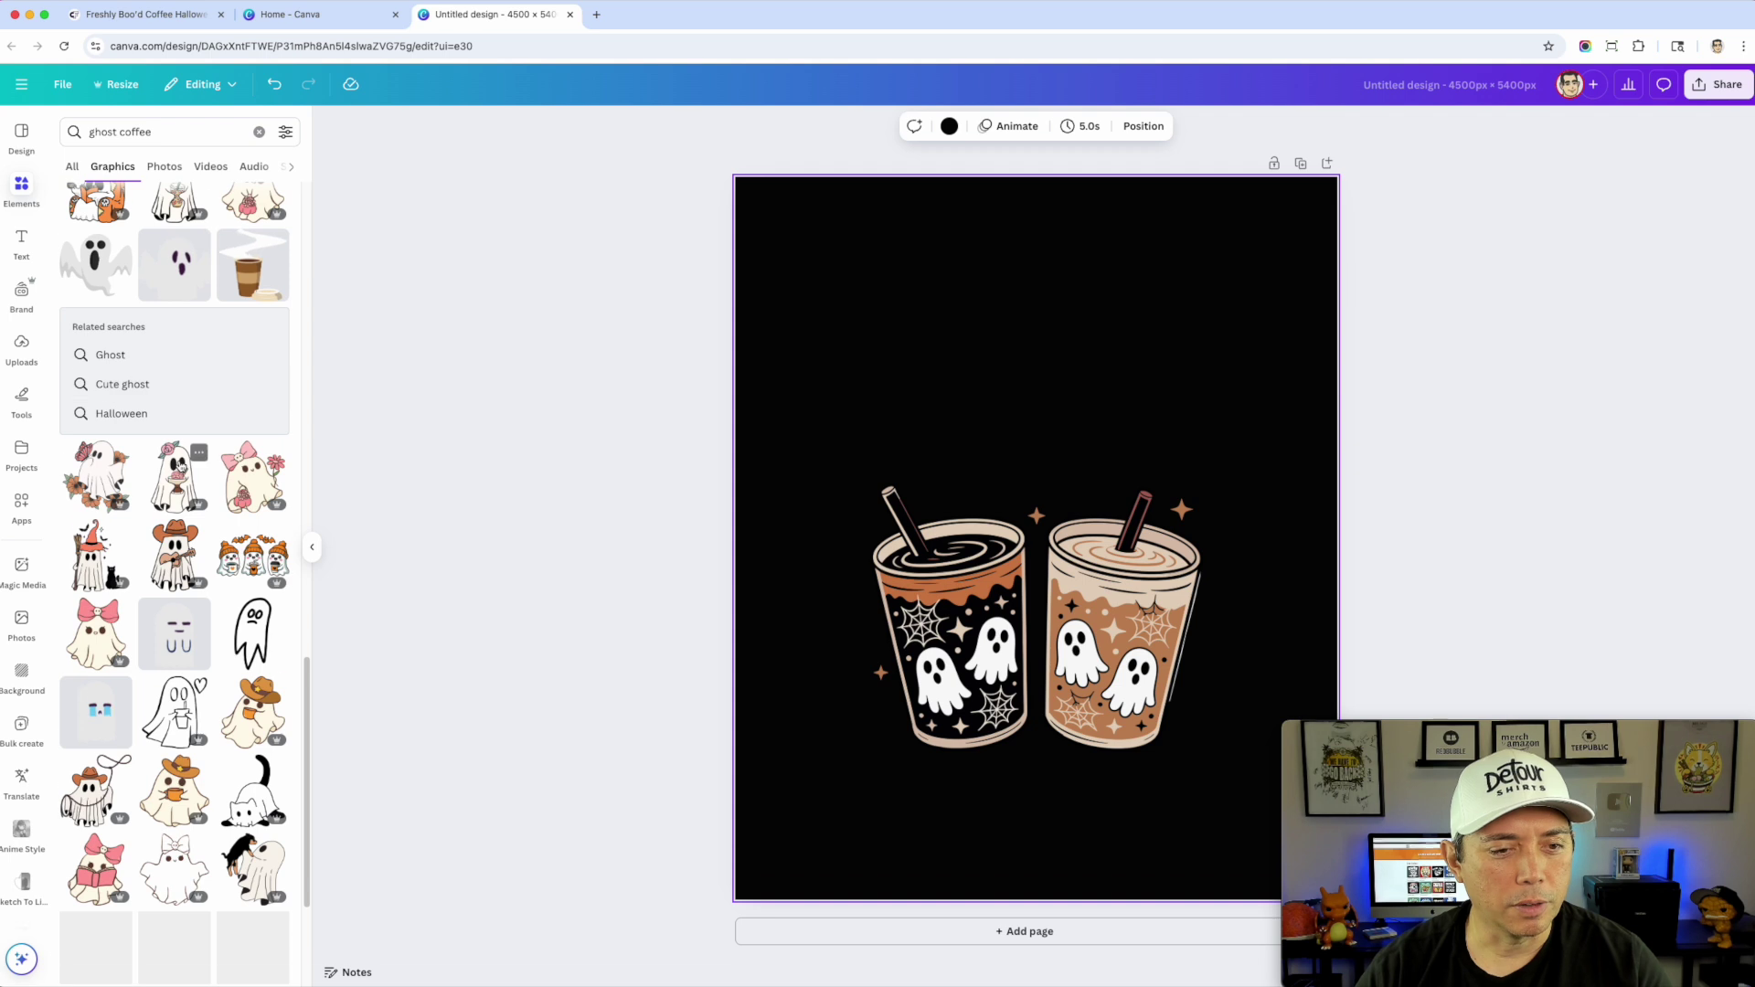
scroll(183, 471, "up", 1)
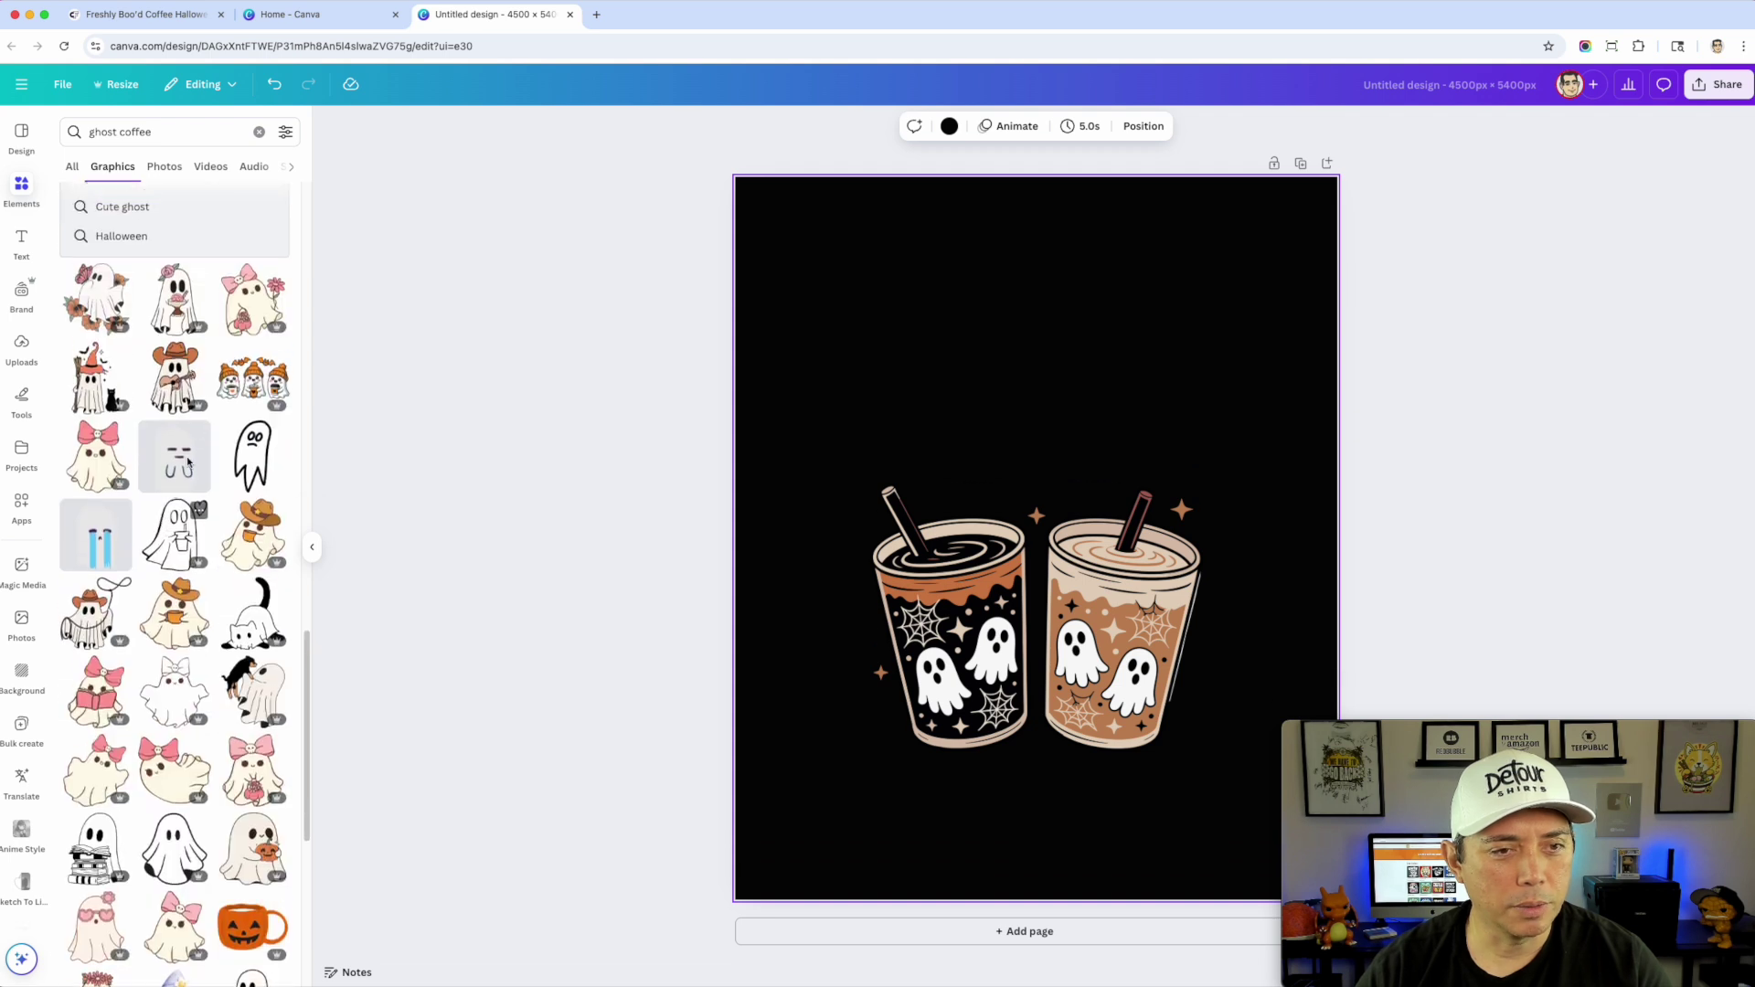
Step: Add the trio of ghosts in orange beanies with bats and browse all its magic recommendations
left_click(229, 388)
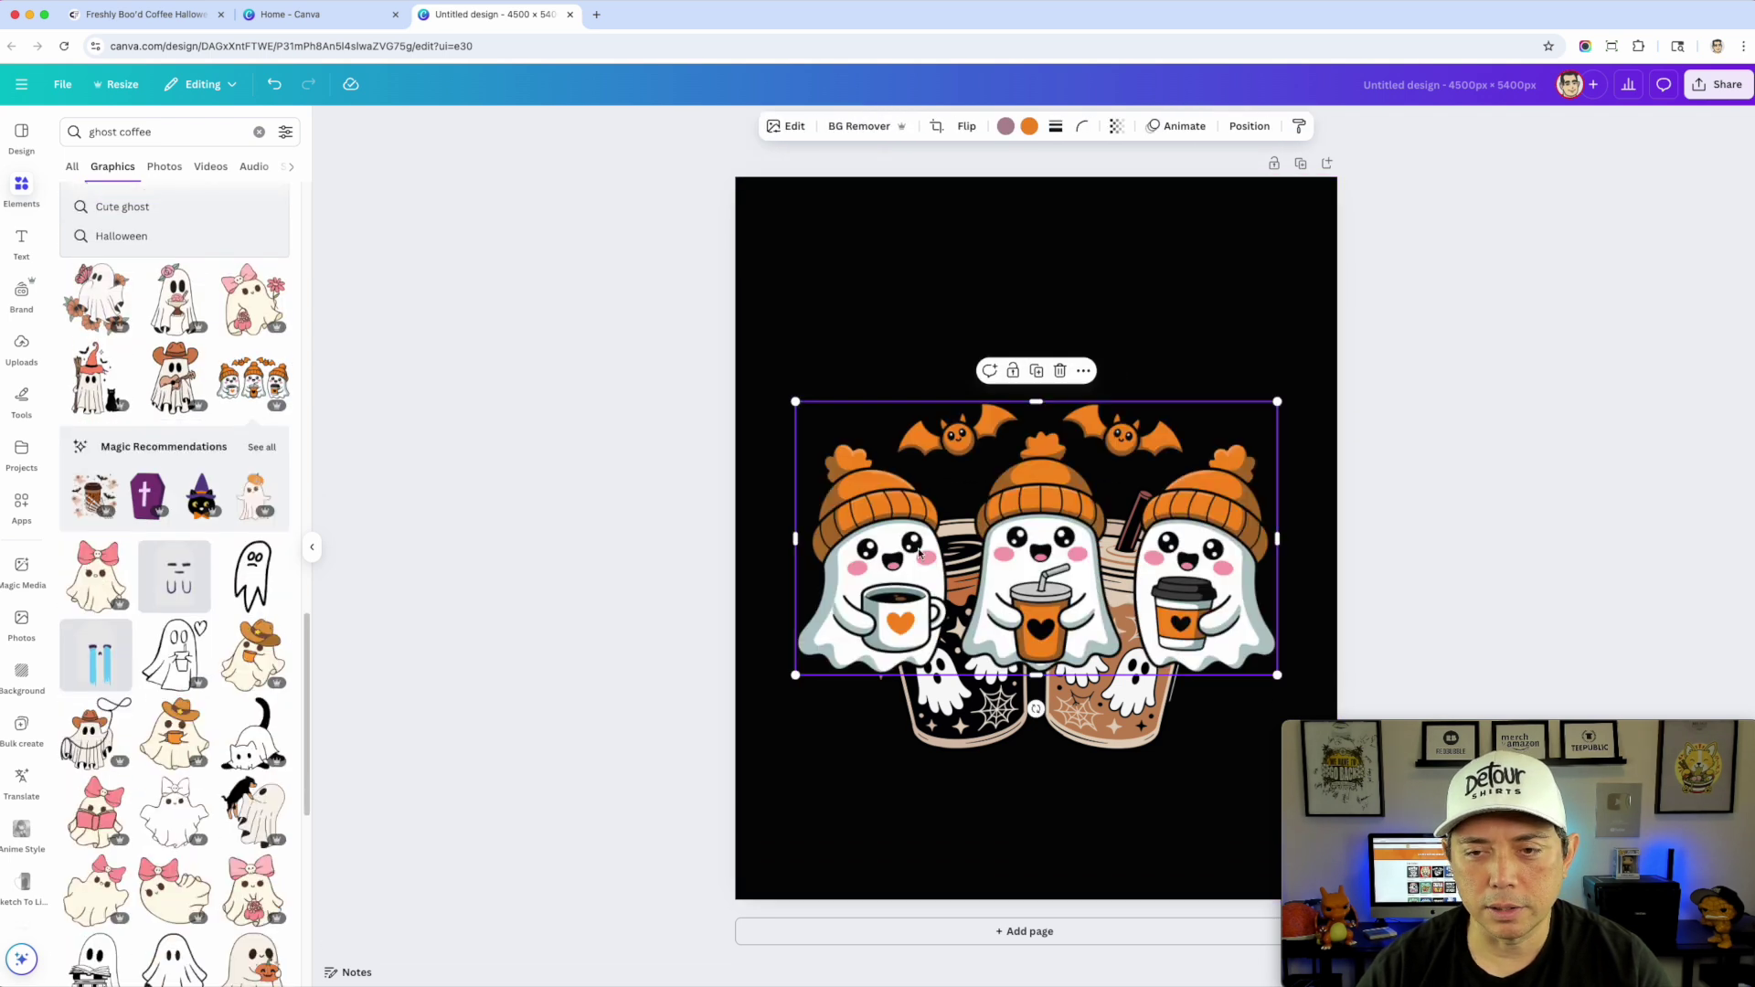
left_click(261, 448)
scroll(156, 413, "down", 3)
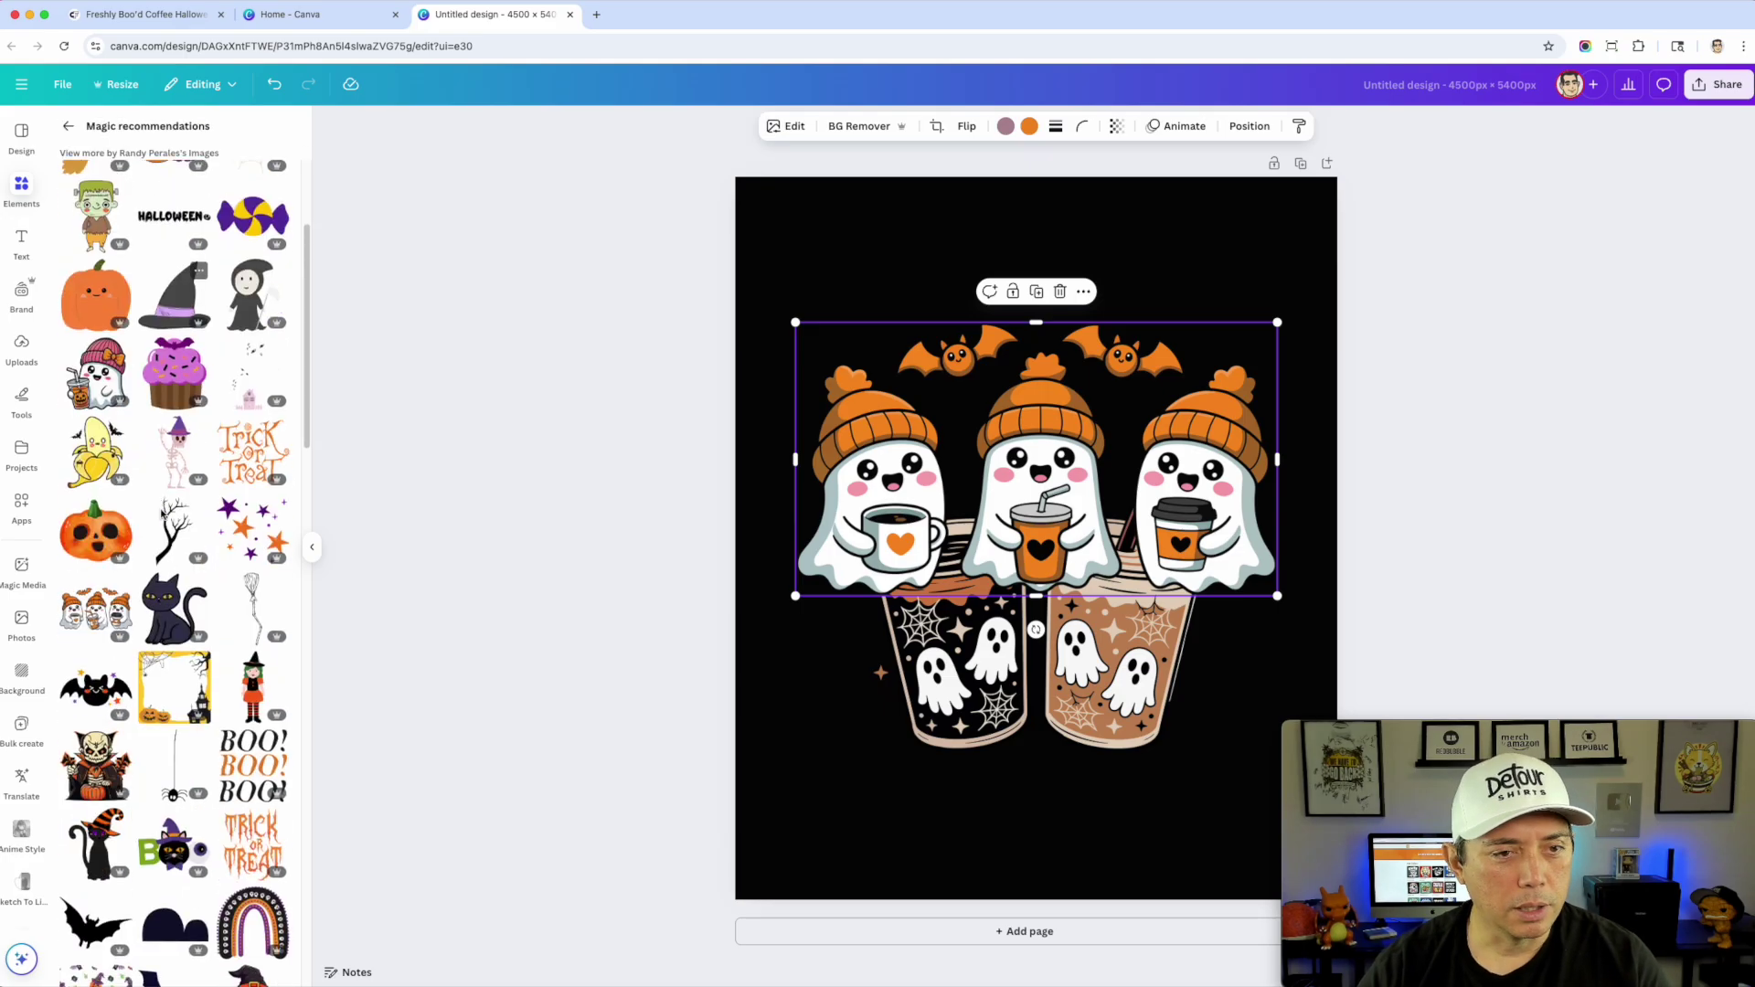
scroll(244, 444, "down", 3)
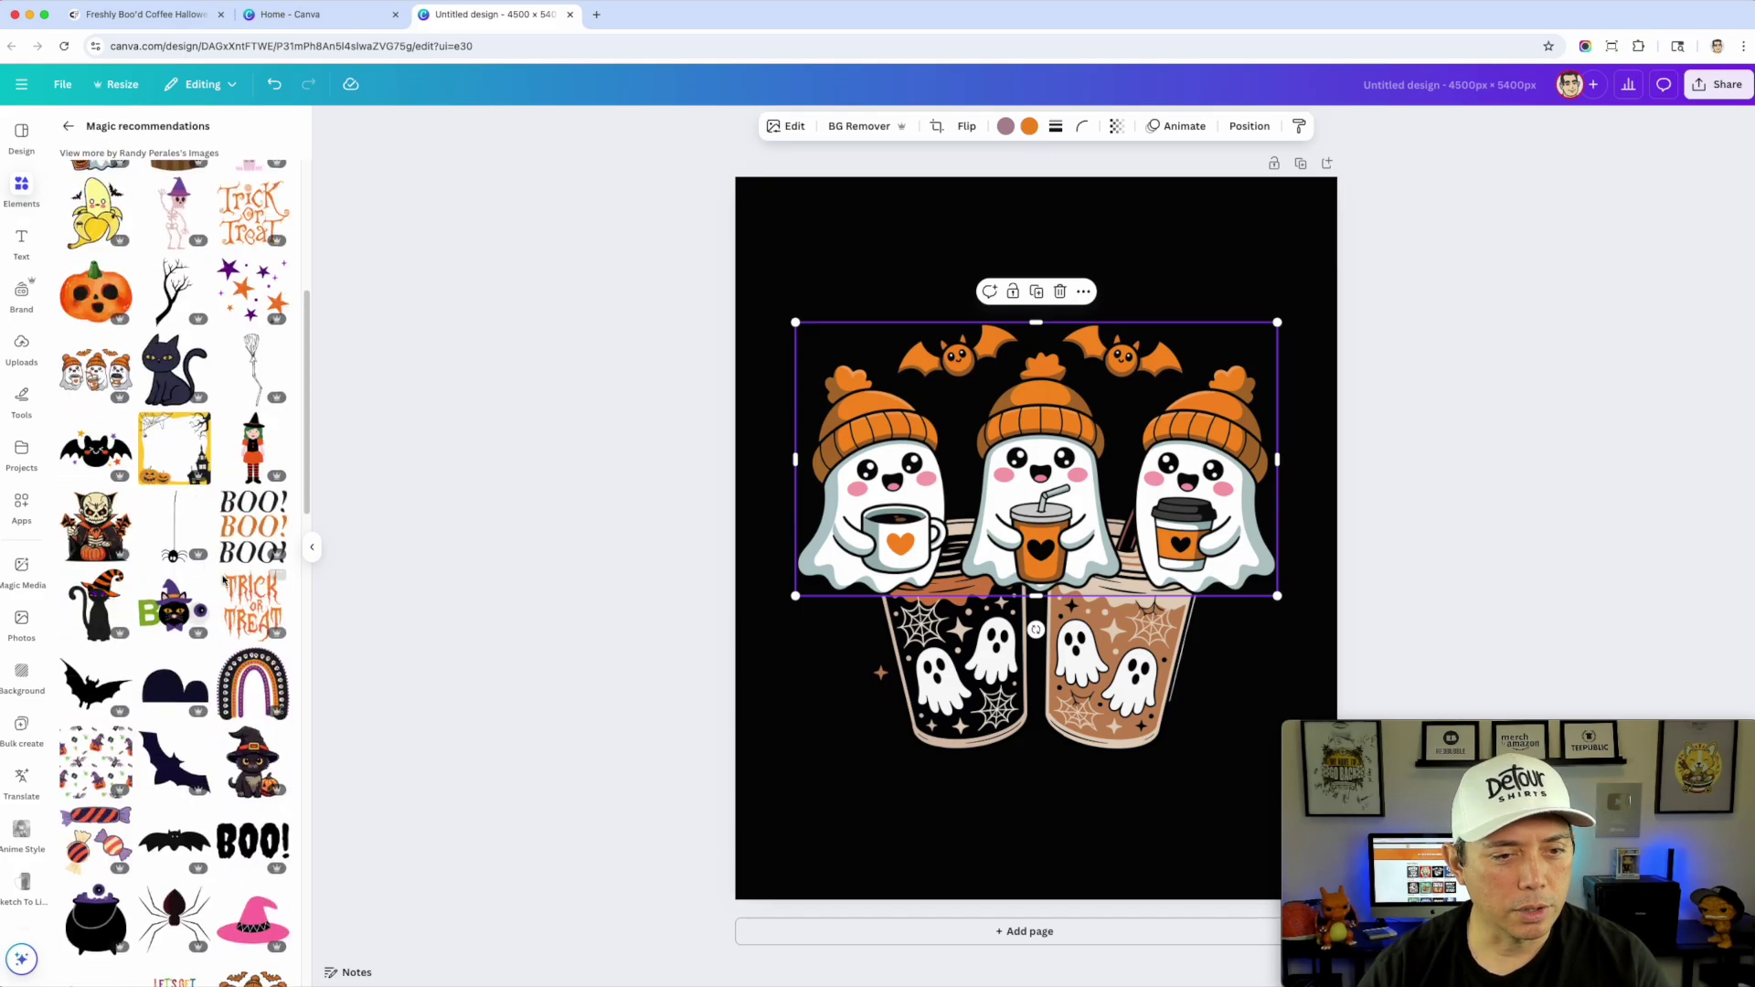
scroll(239, 612, "down", 10)
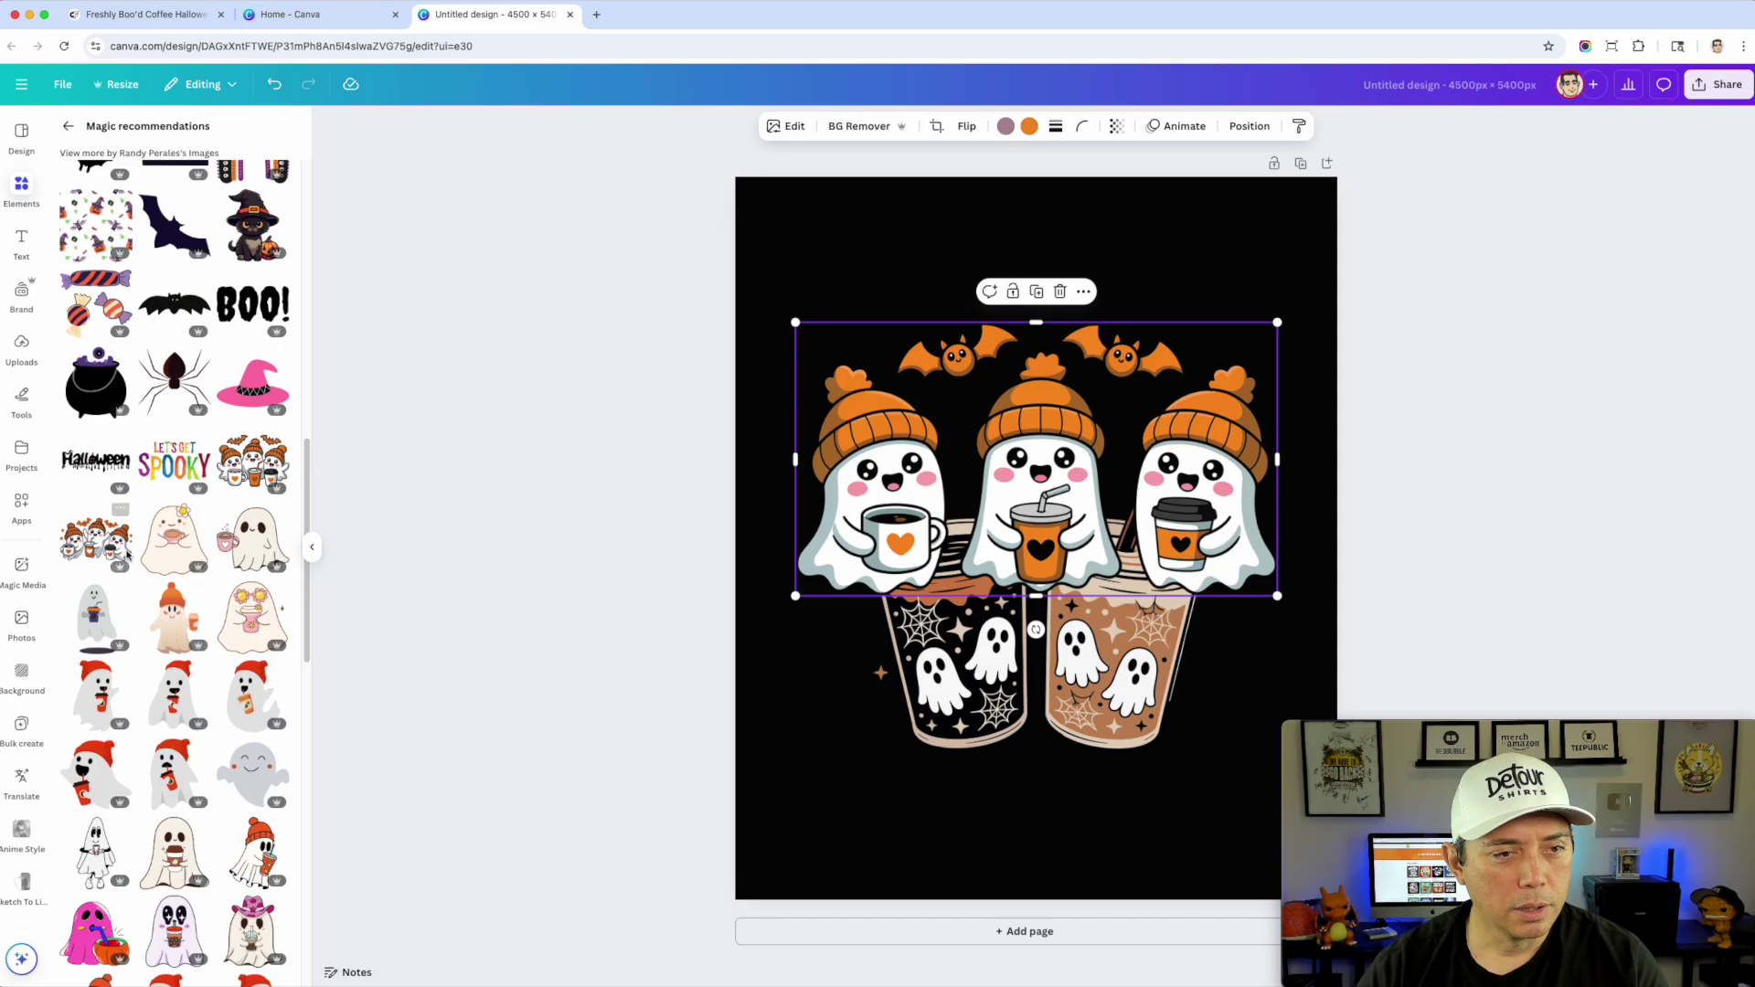
scroll(216, 533, "down", 10)
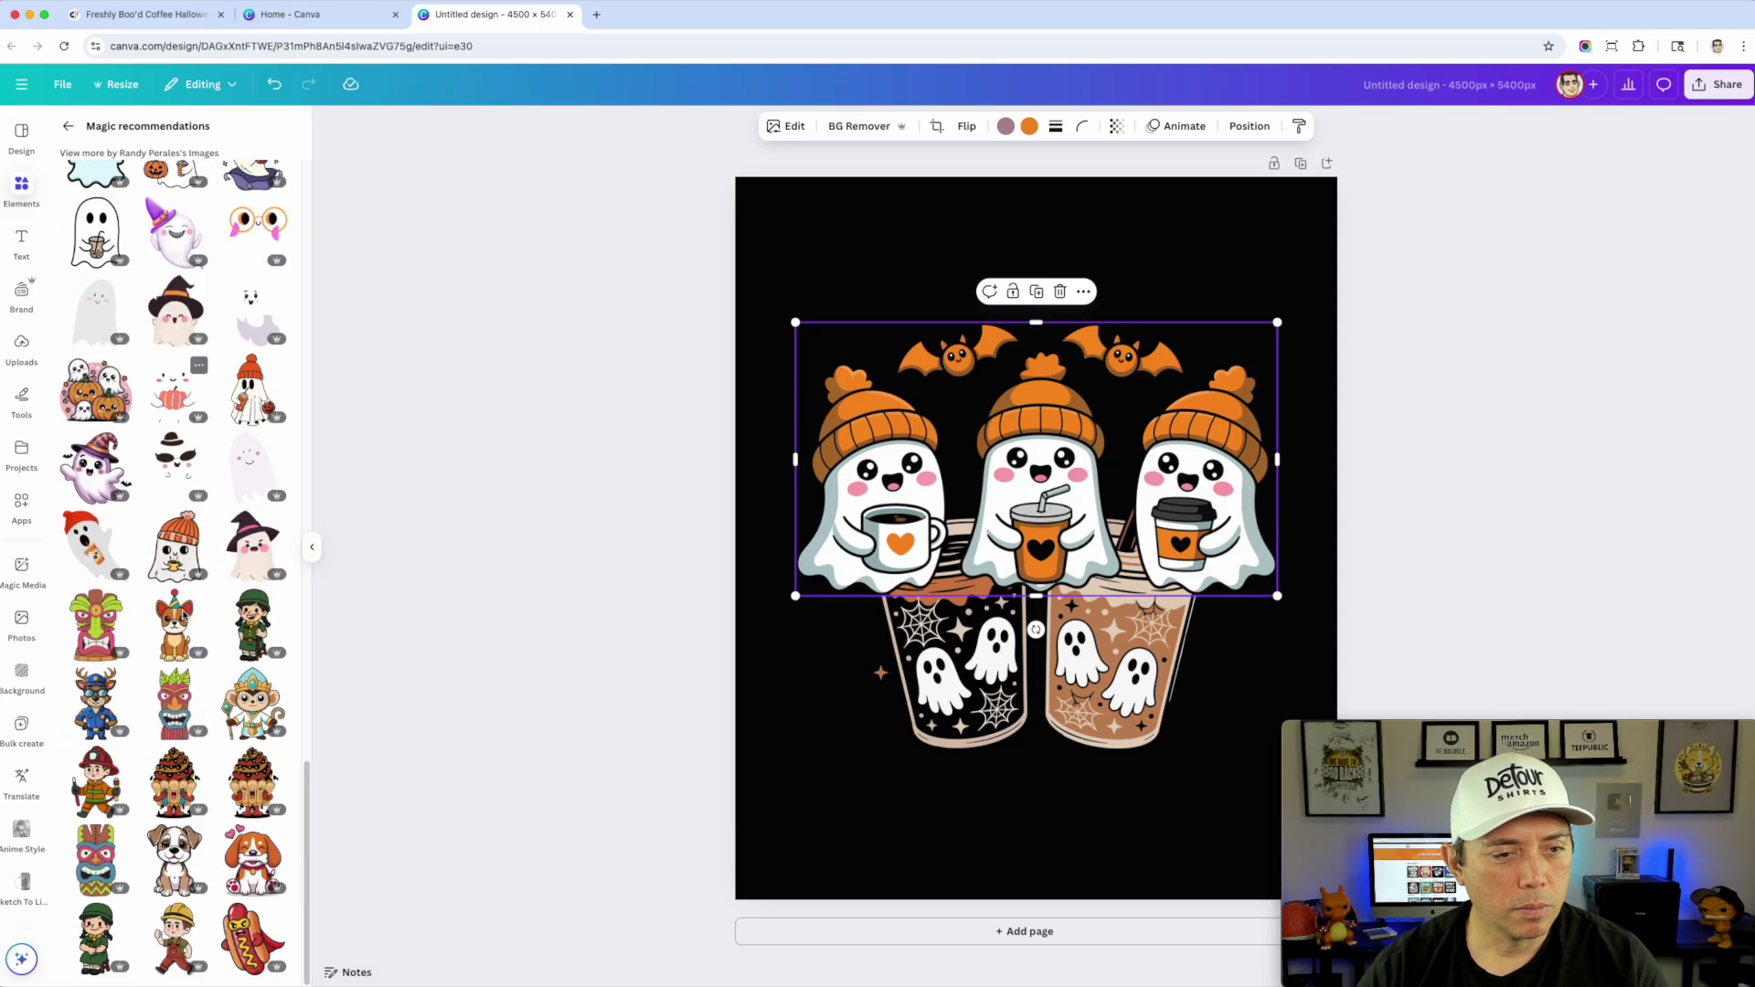
scroll(182, 616, "up", 20)
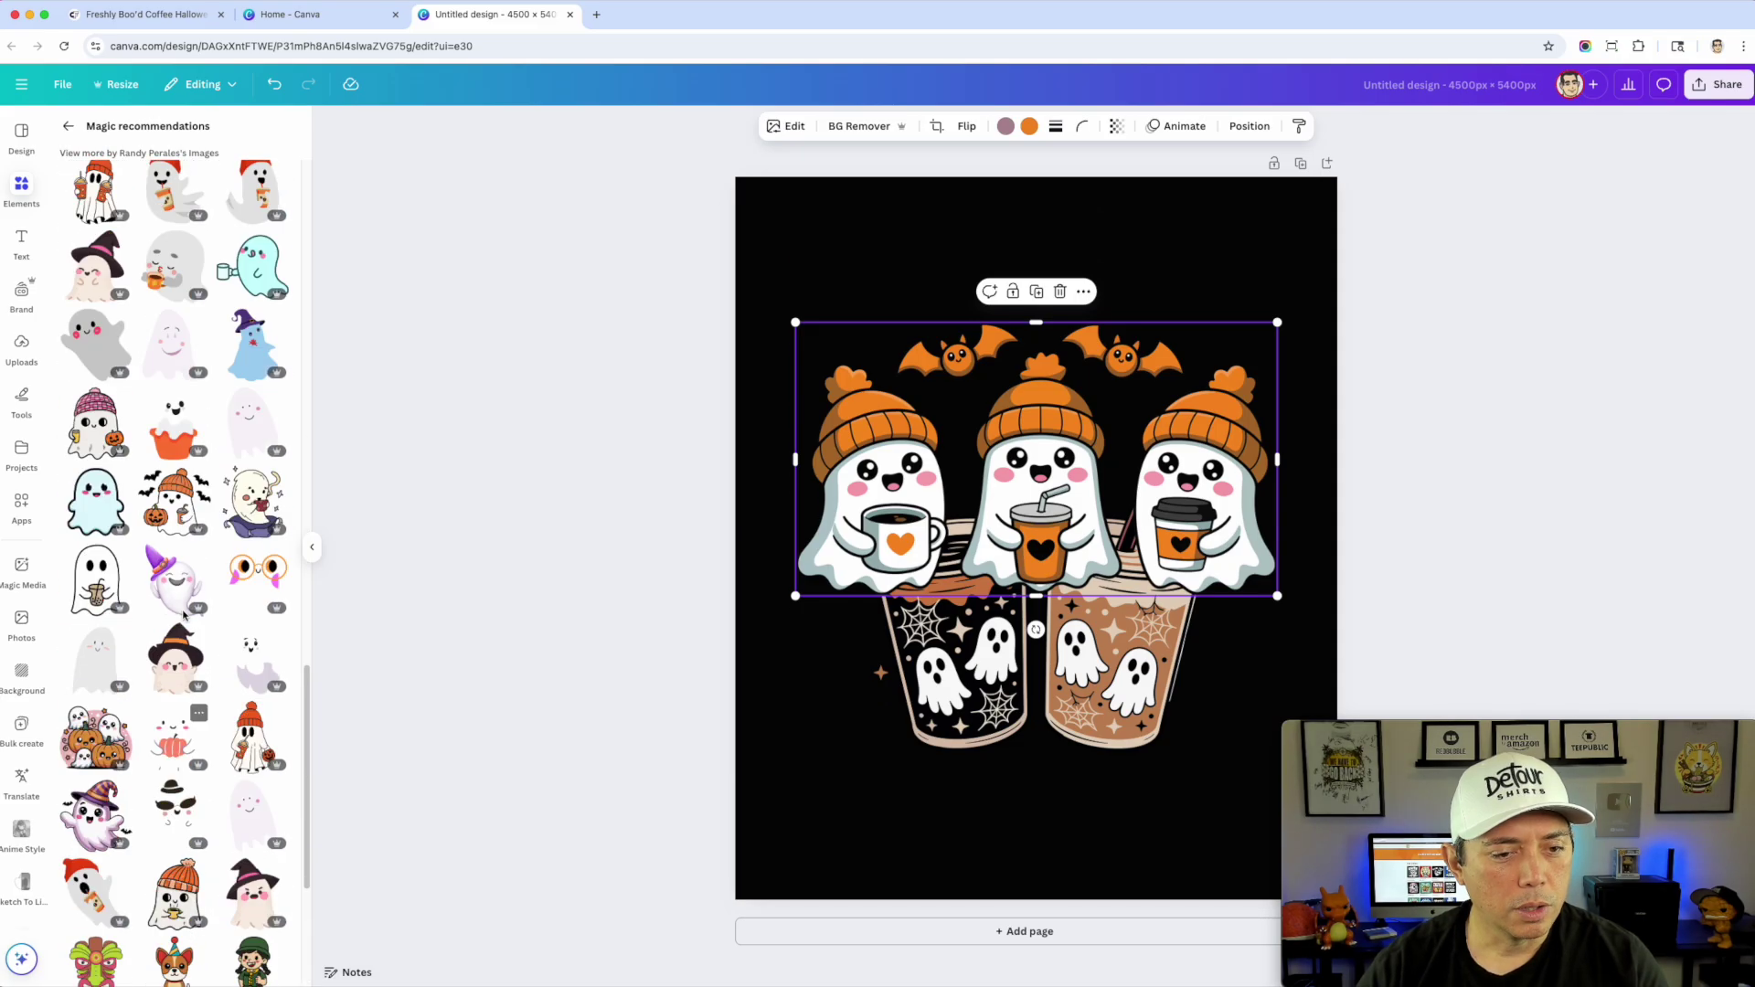
Step: Return to the search results, add the first ghost trio in red beanies, and show all its magic recommendations
left_click(67, 126)
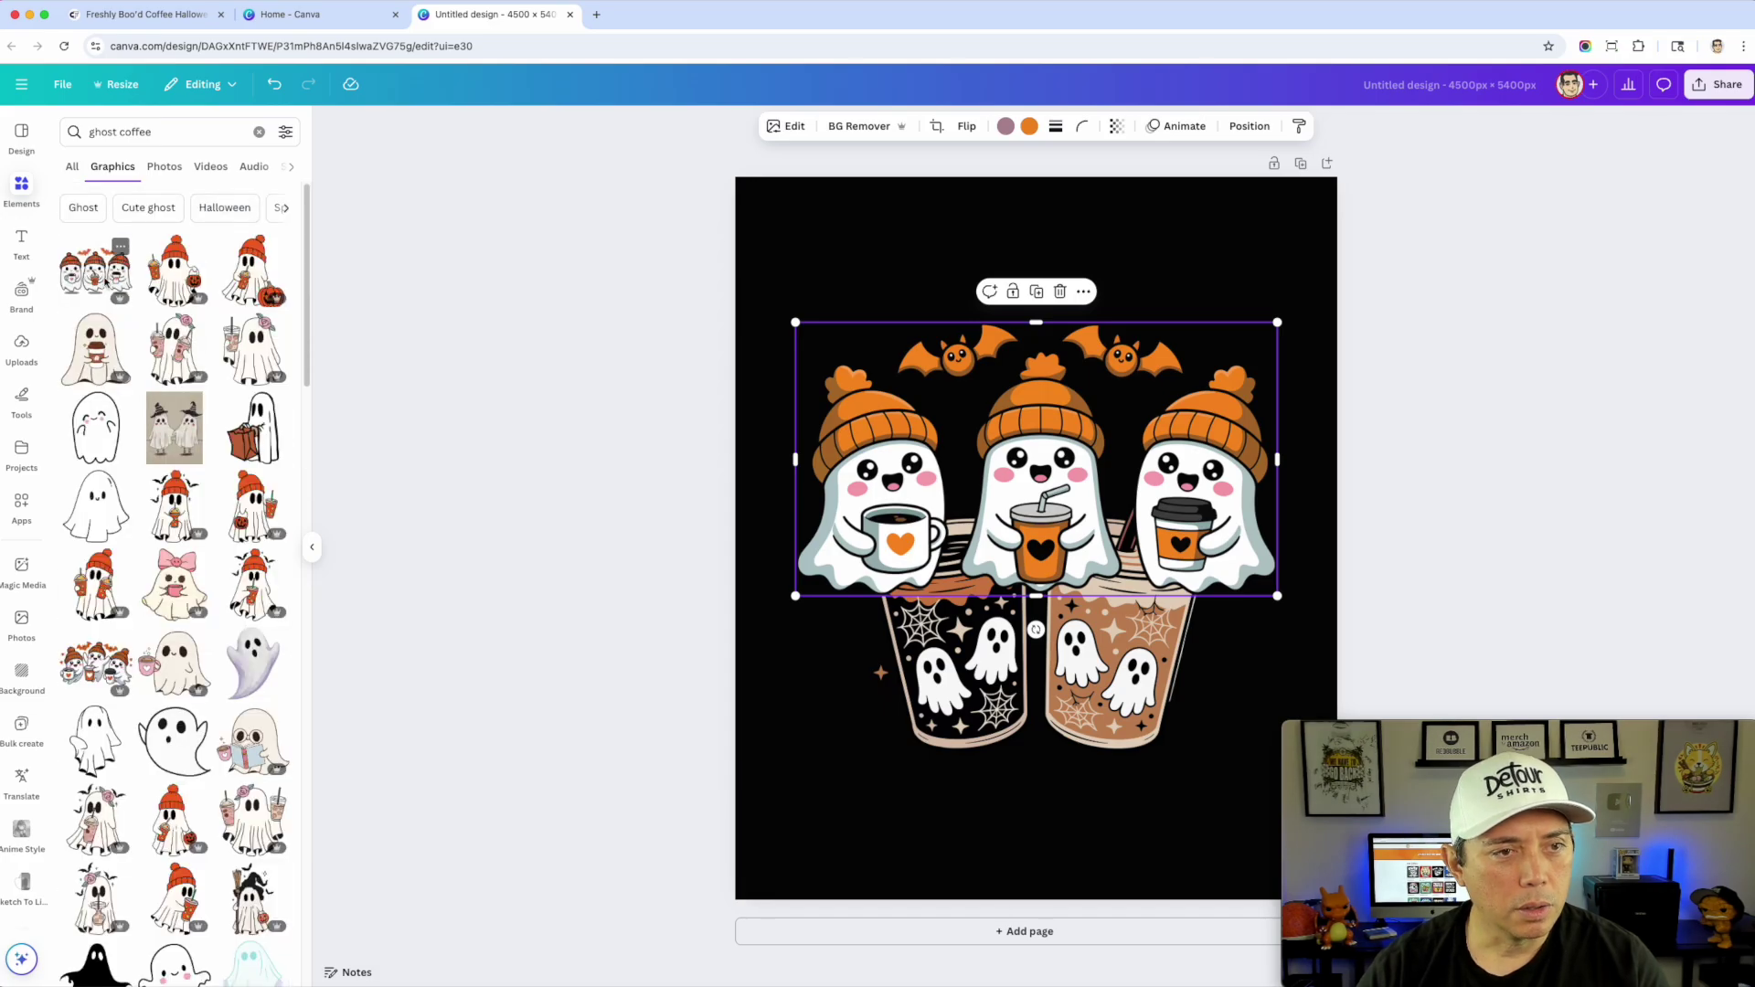
left_click(98, 274)
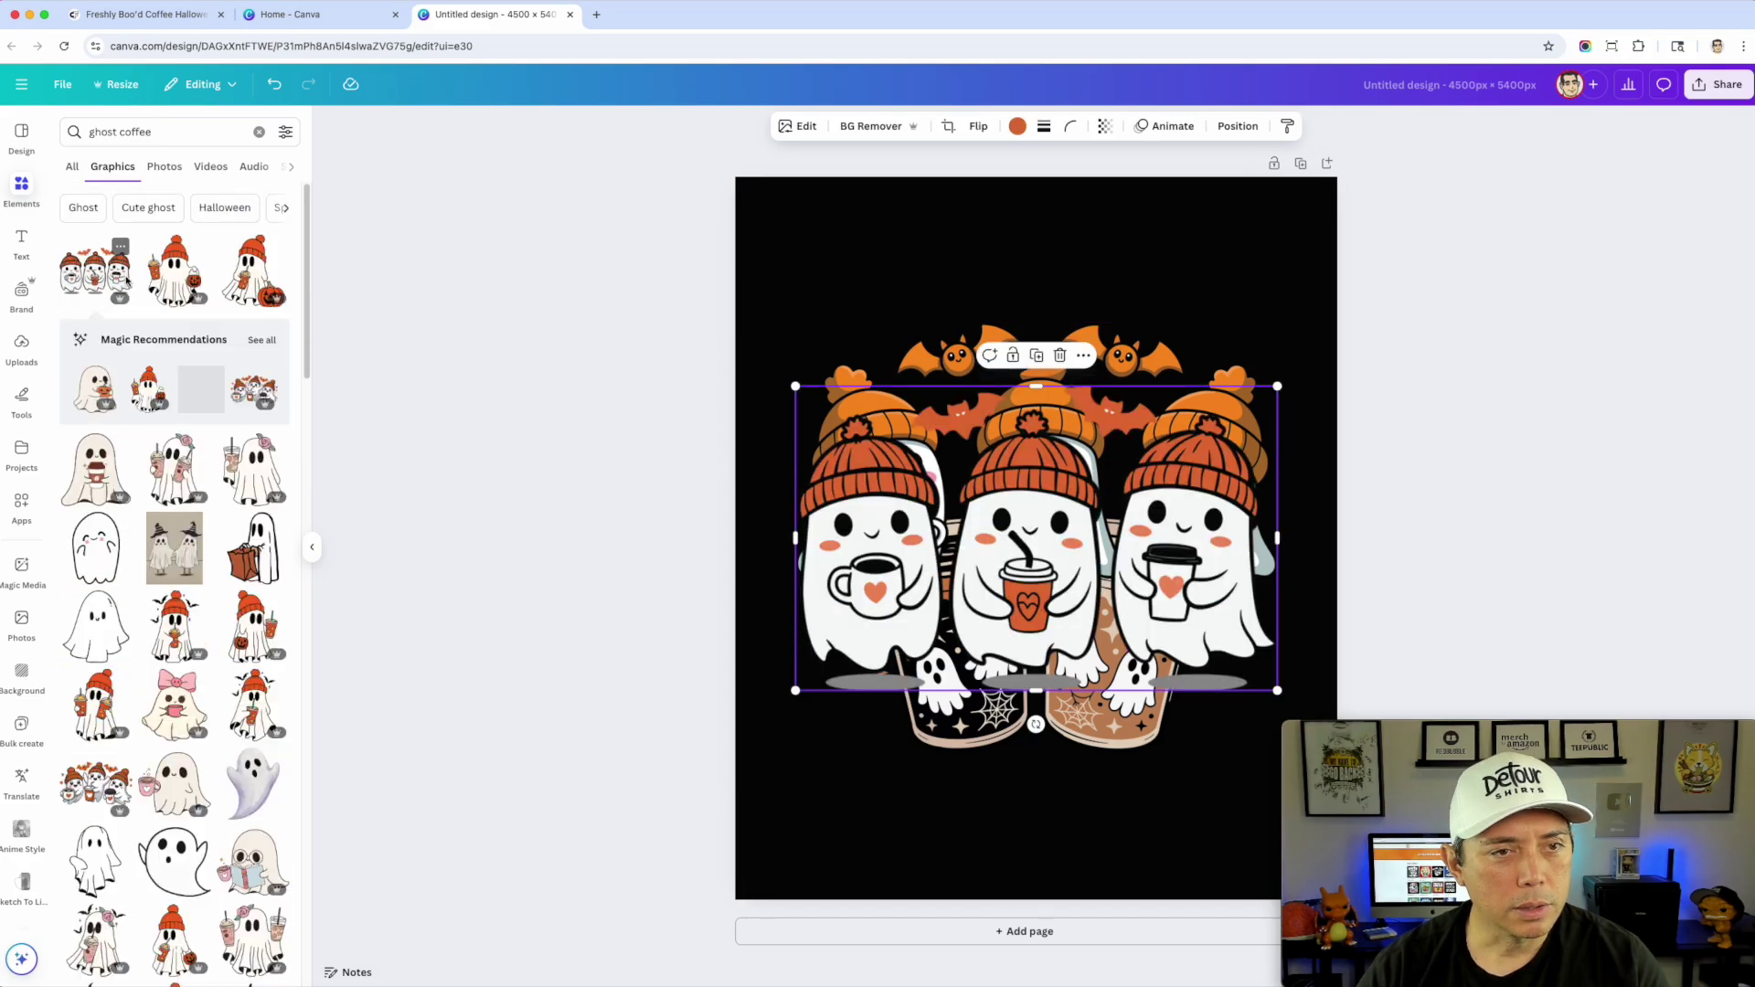
left_click(262, 337)
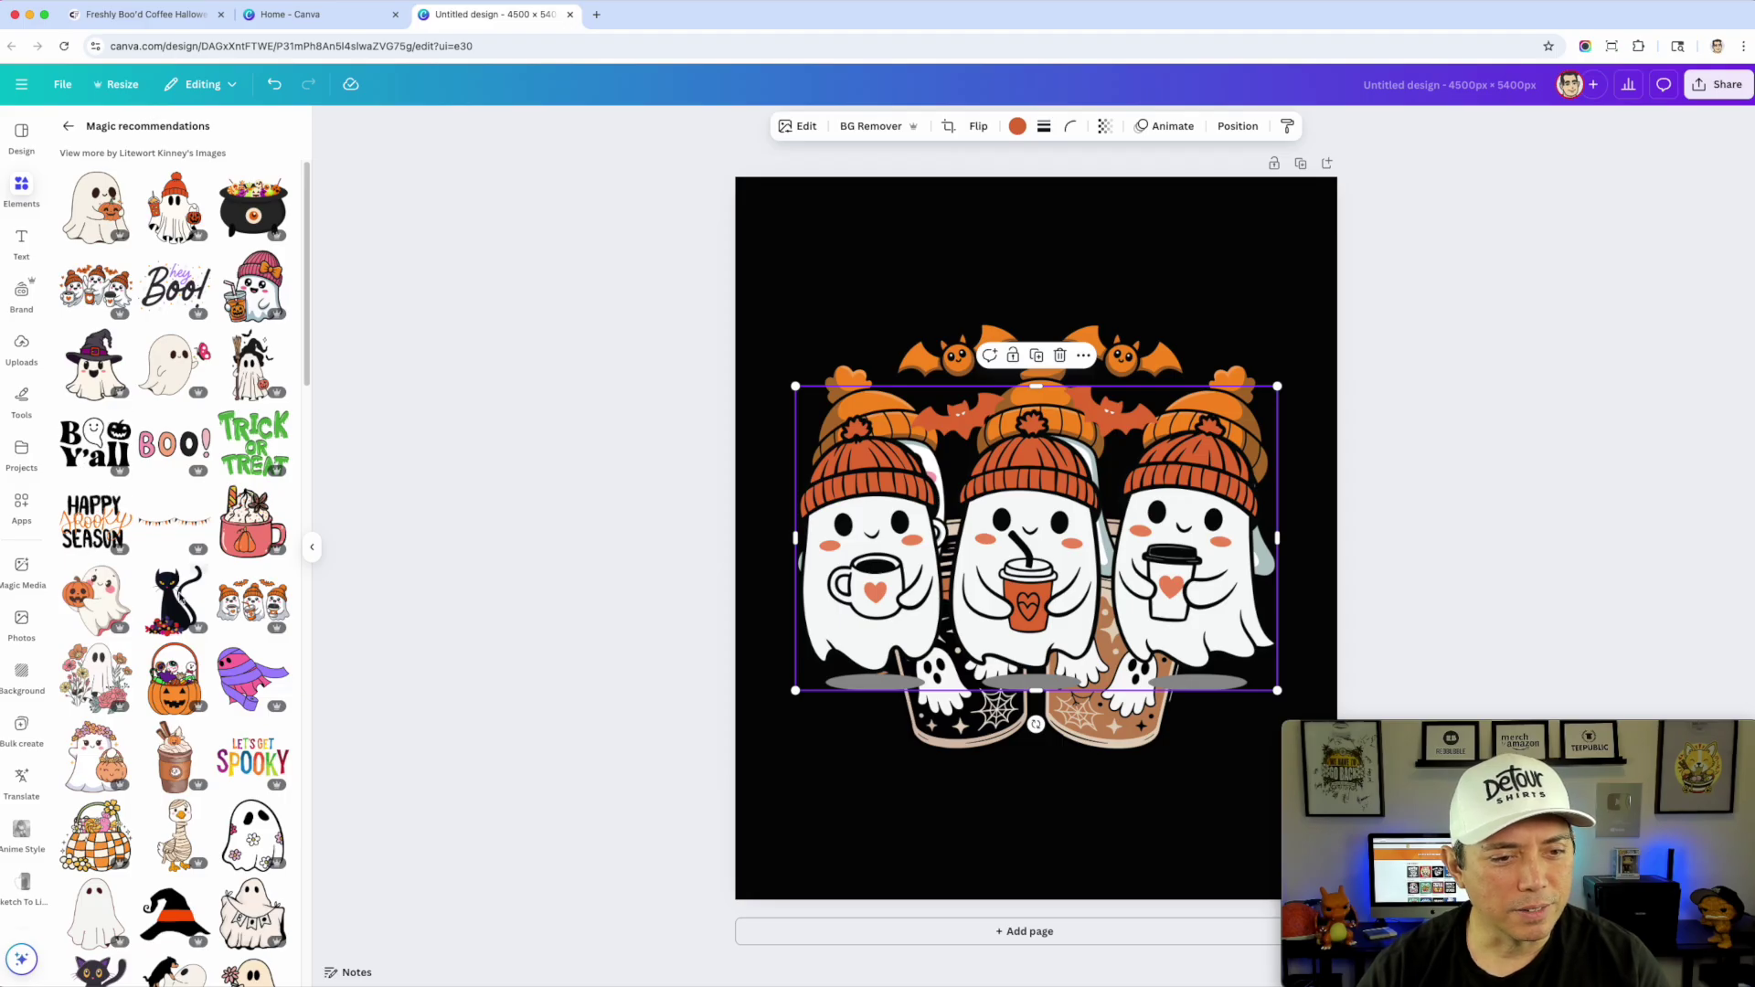
scroll(176, 592, "down", 1)
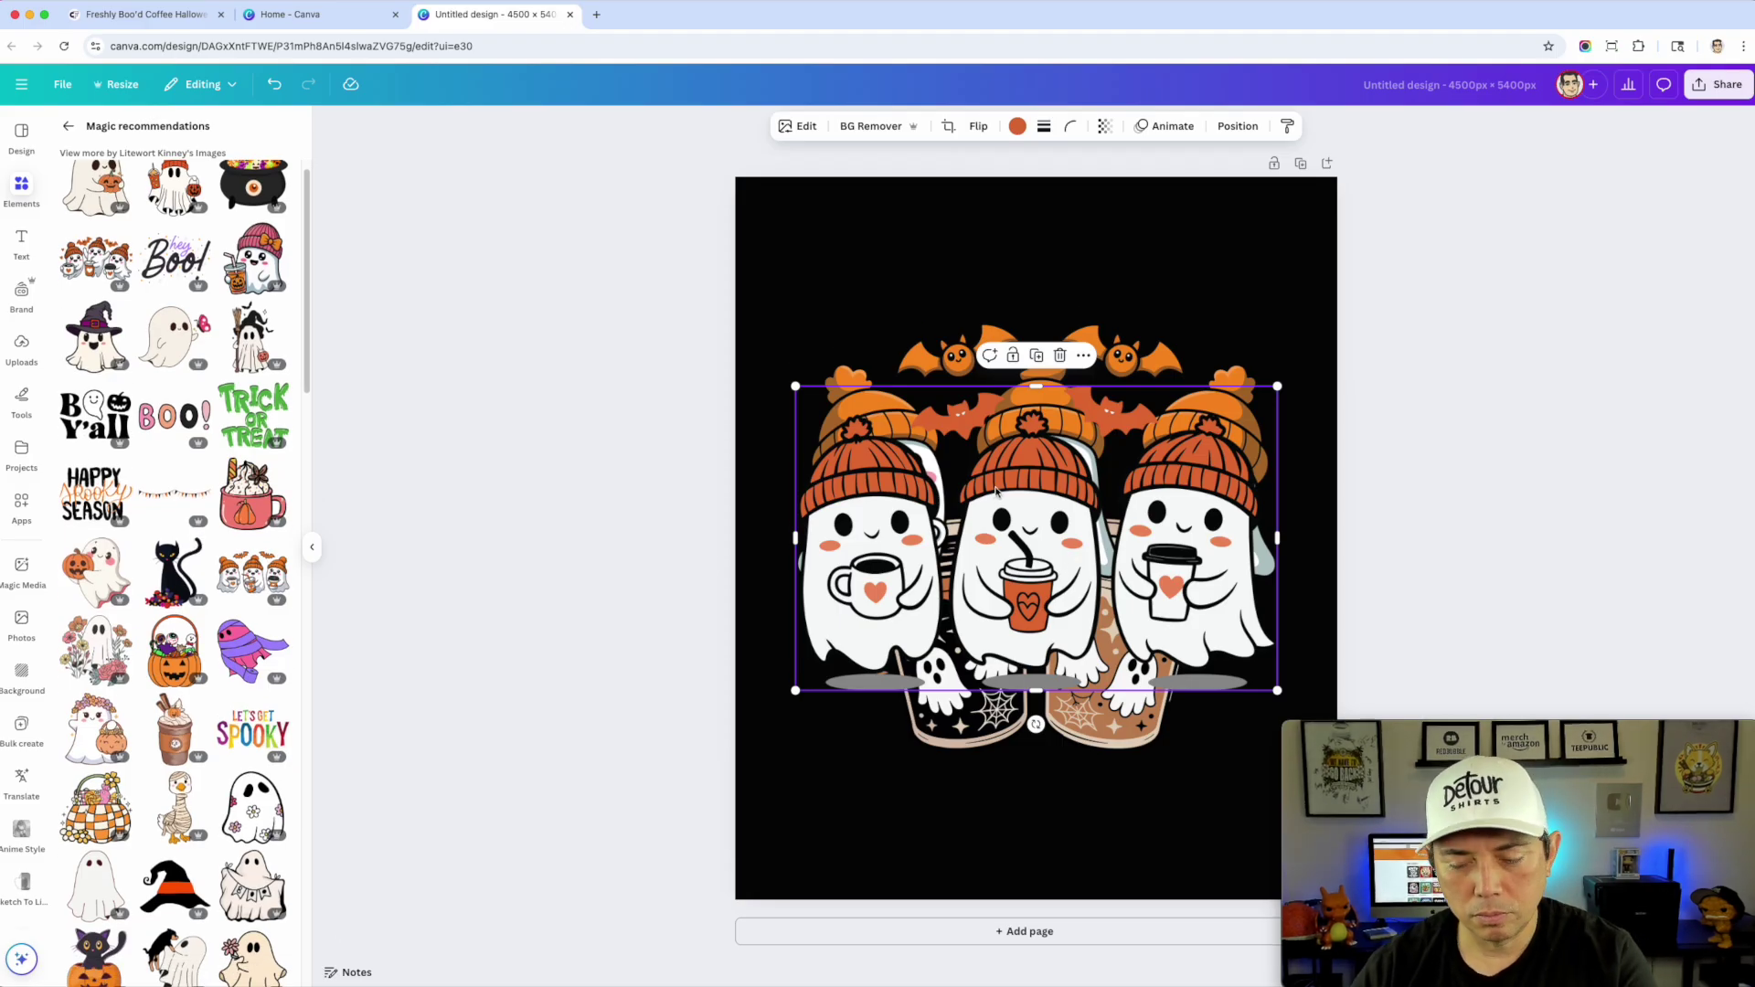
Step: Replace both ghost trio graphics with the "Boo Y'all" lettering graphic, placed above the cups
left_click_drag(1066, 462, 1065, 379)
key("Delete")
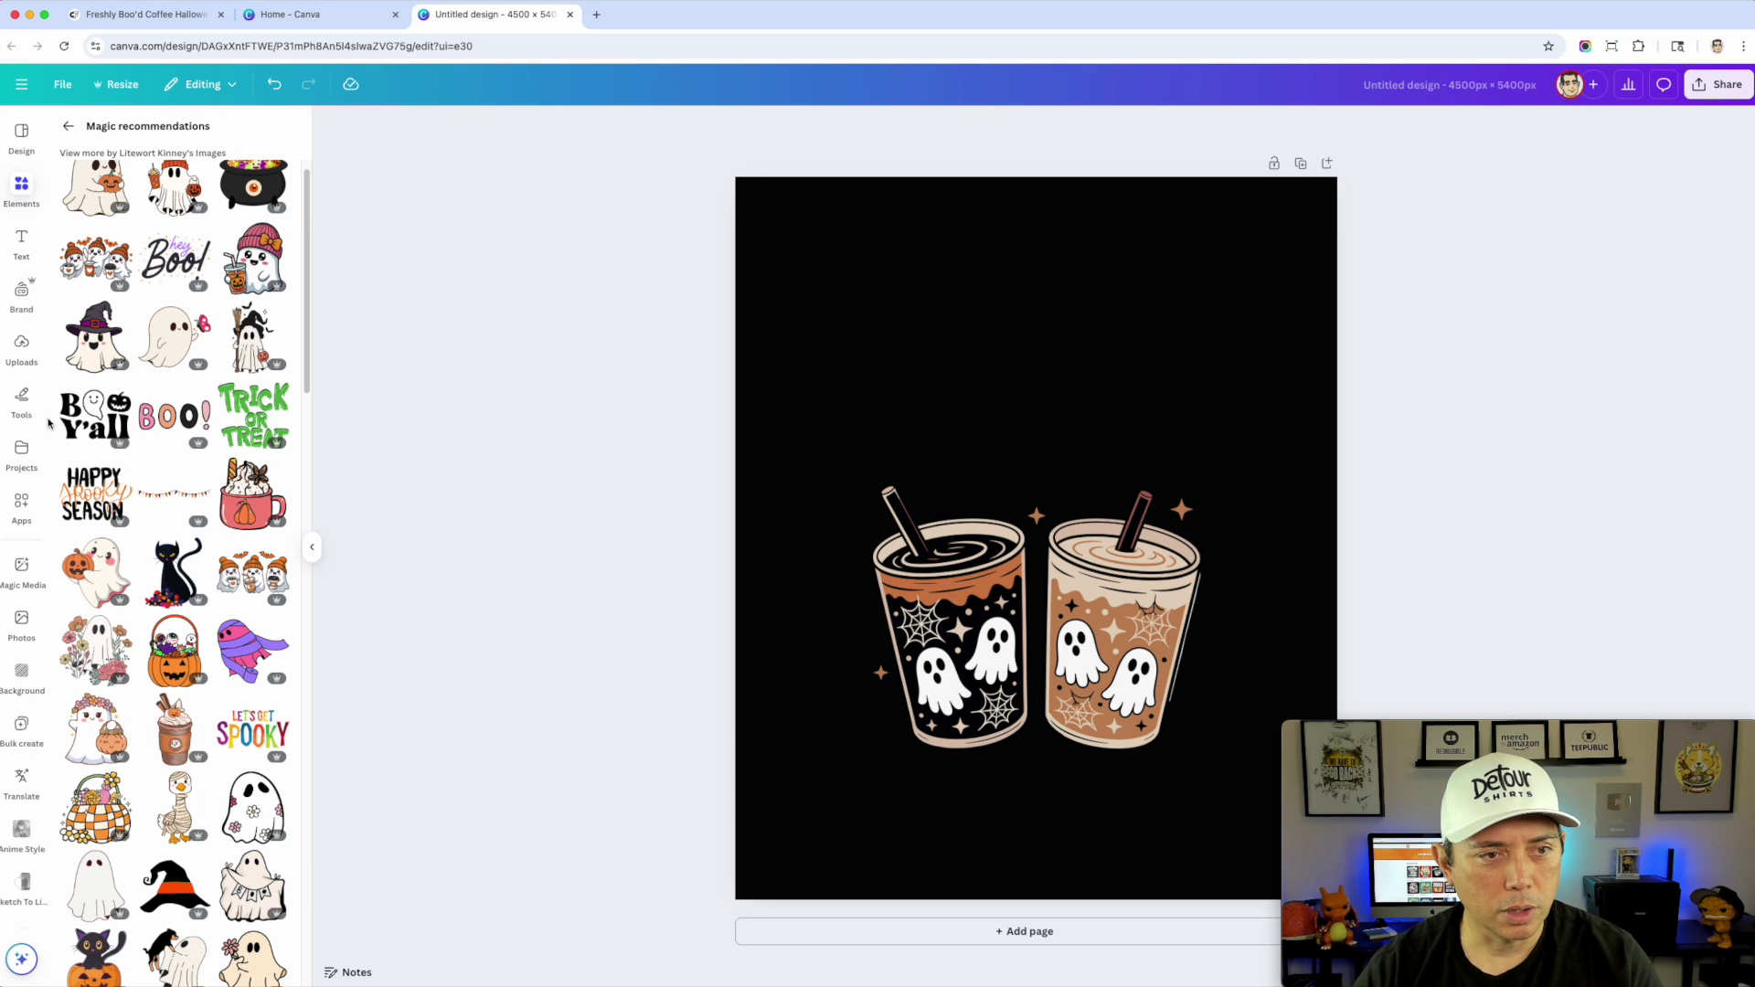
left_click(99, 418)
left_click_drag(1122, 485, 1014, 271)
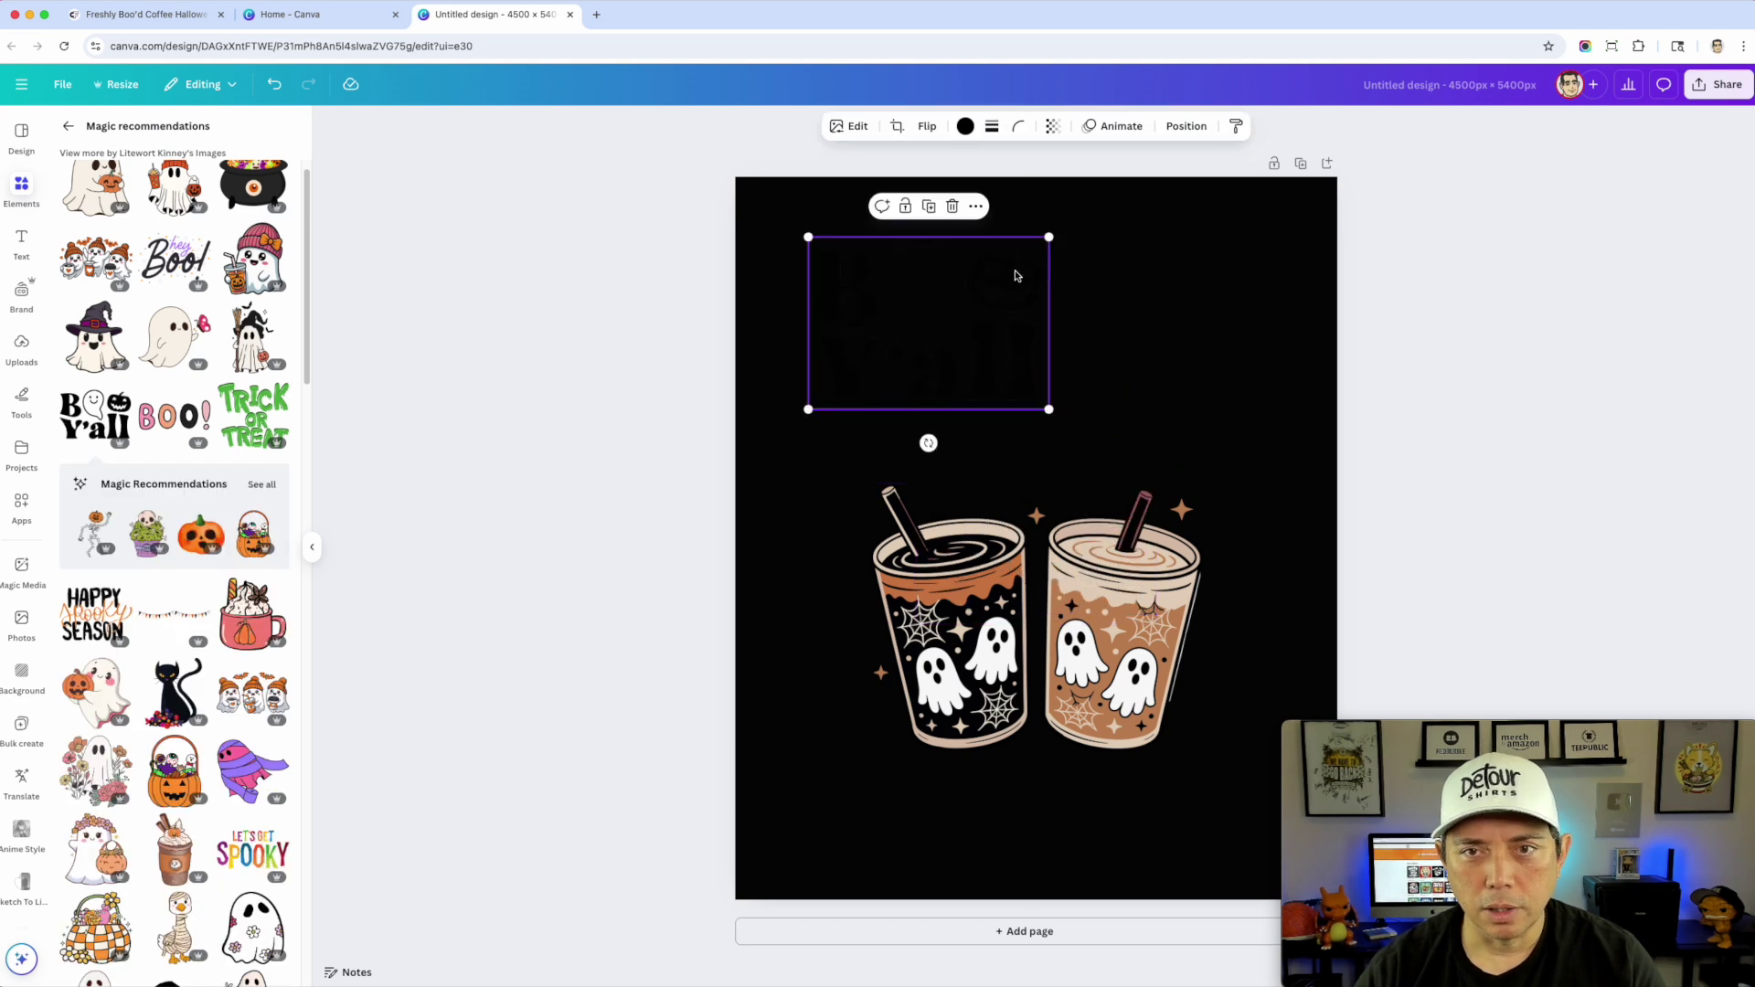
Step: Recolor the "Boo Y'all" lettering with the off-white photo color and enlarge it to fill the space above the cups
left_click(964, 128)
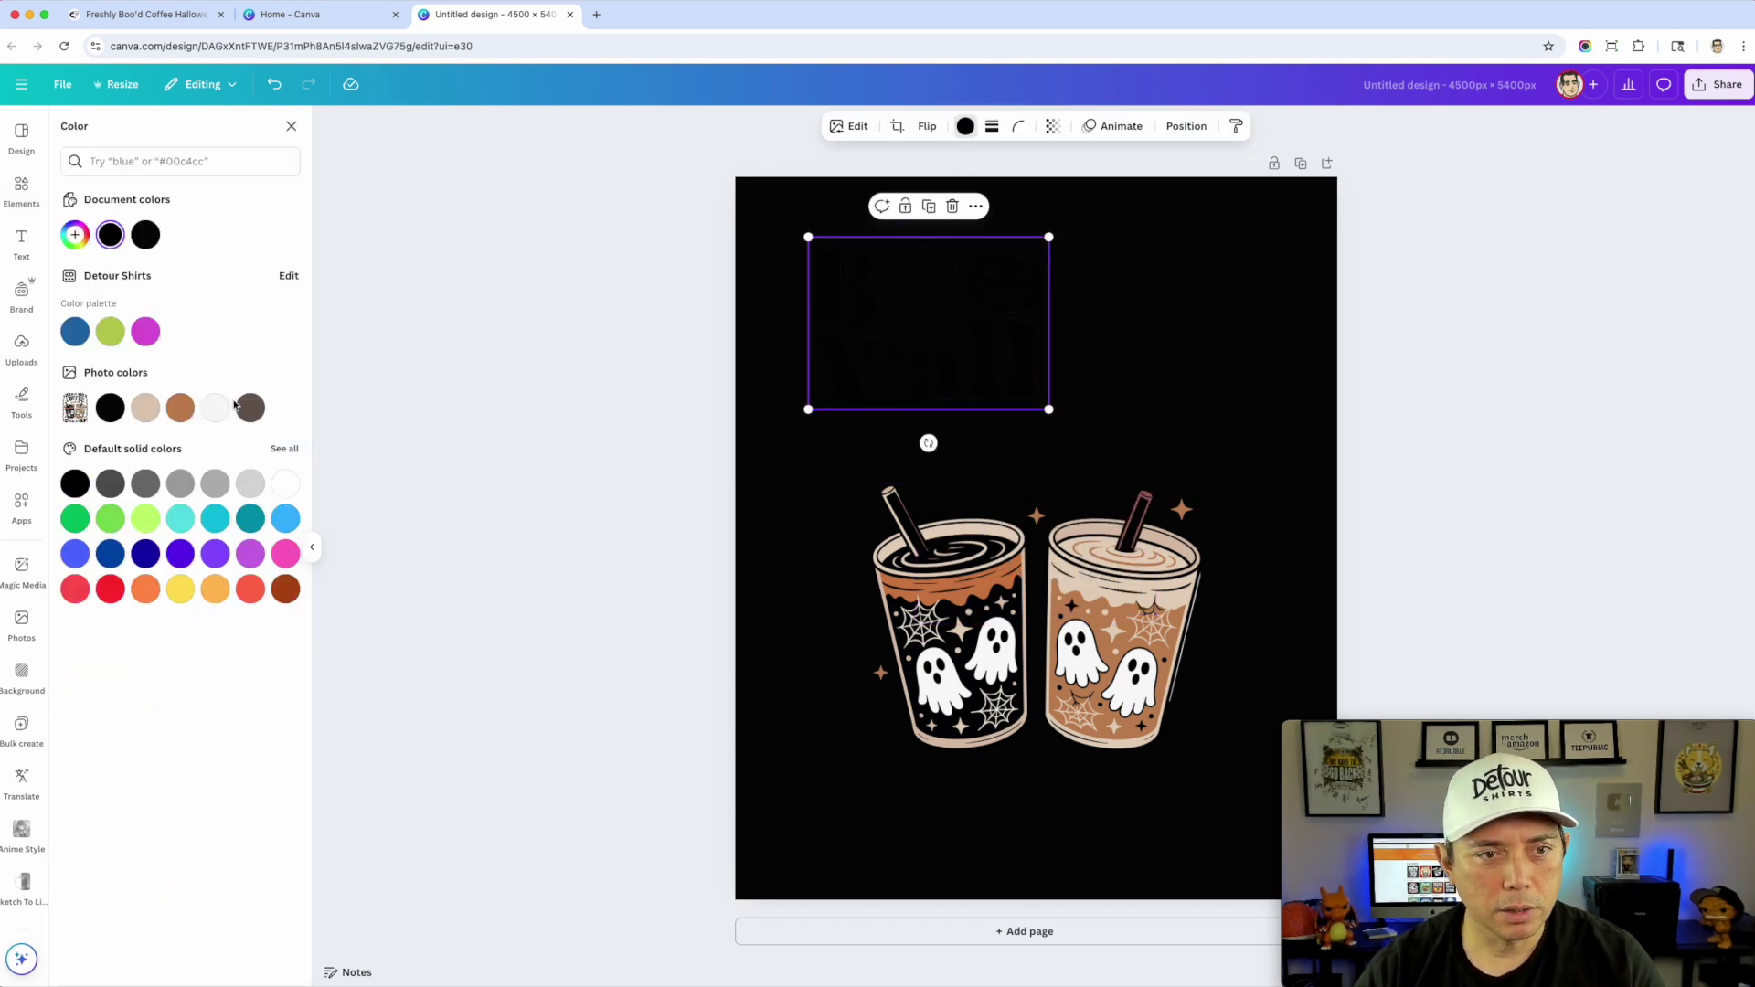
left_click(215, 408)
left_click_drag(1048, 409, 1239, 503)
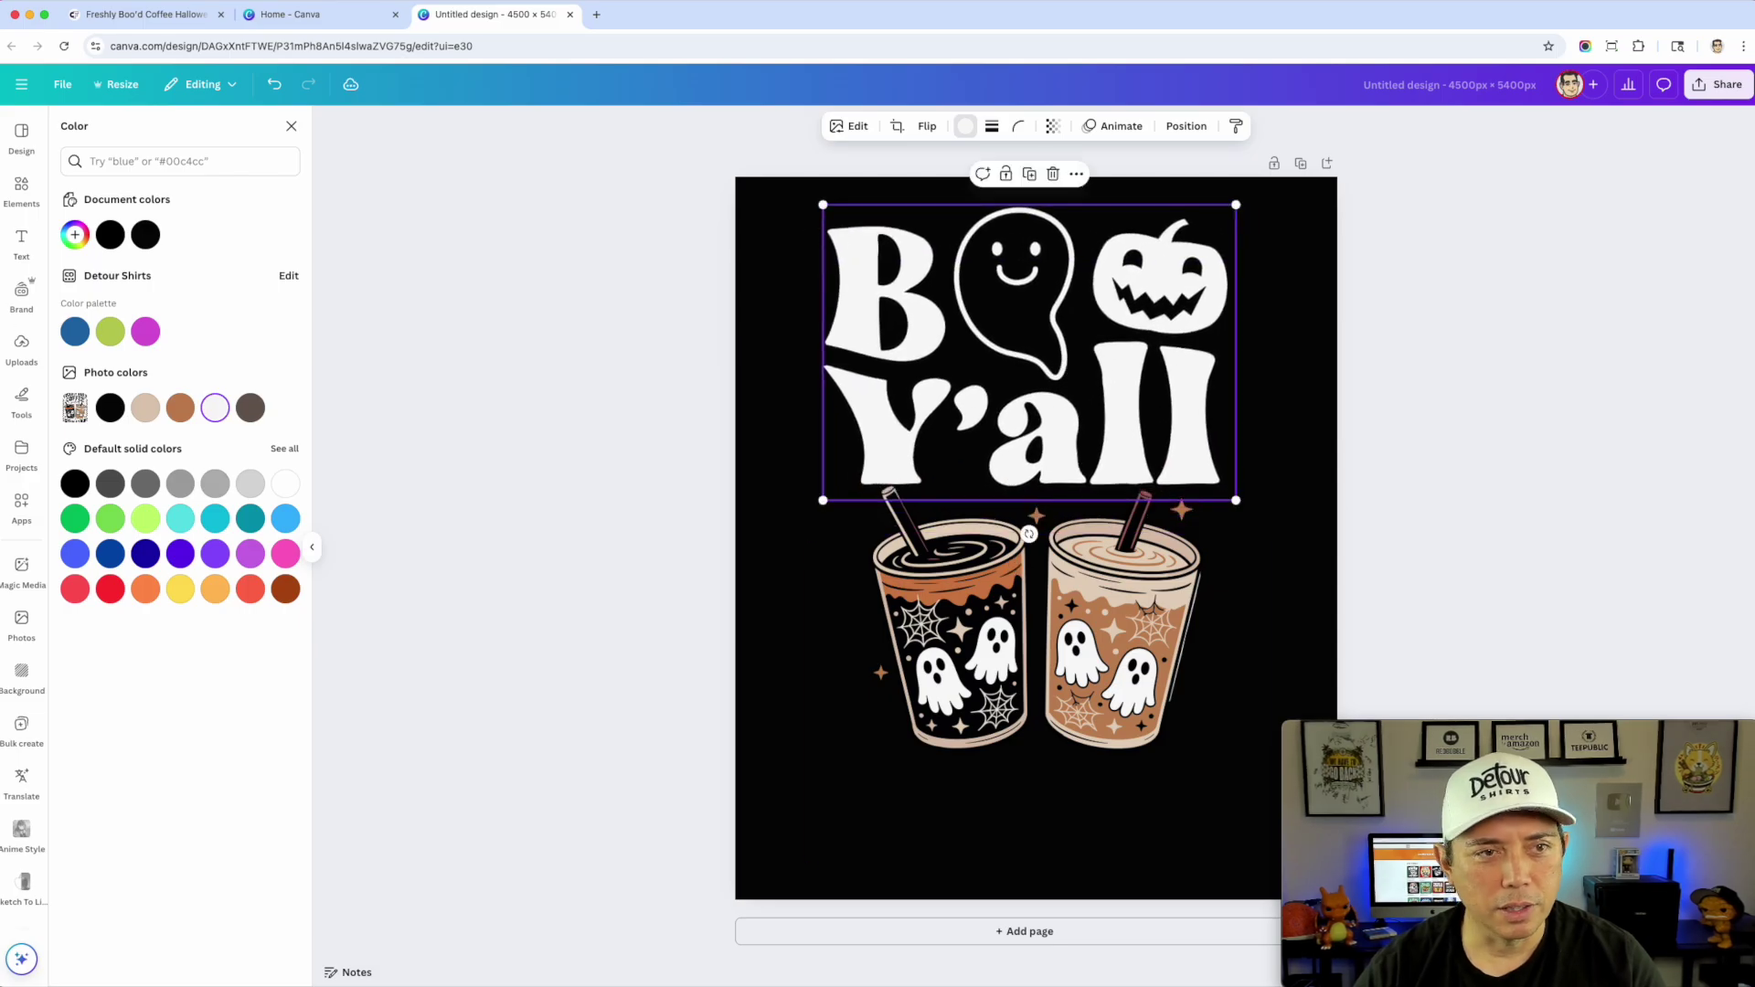
key("Escape")
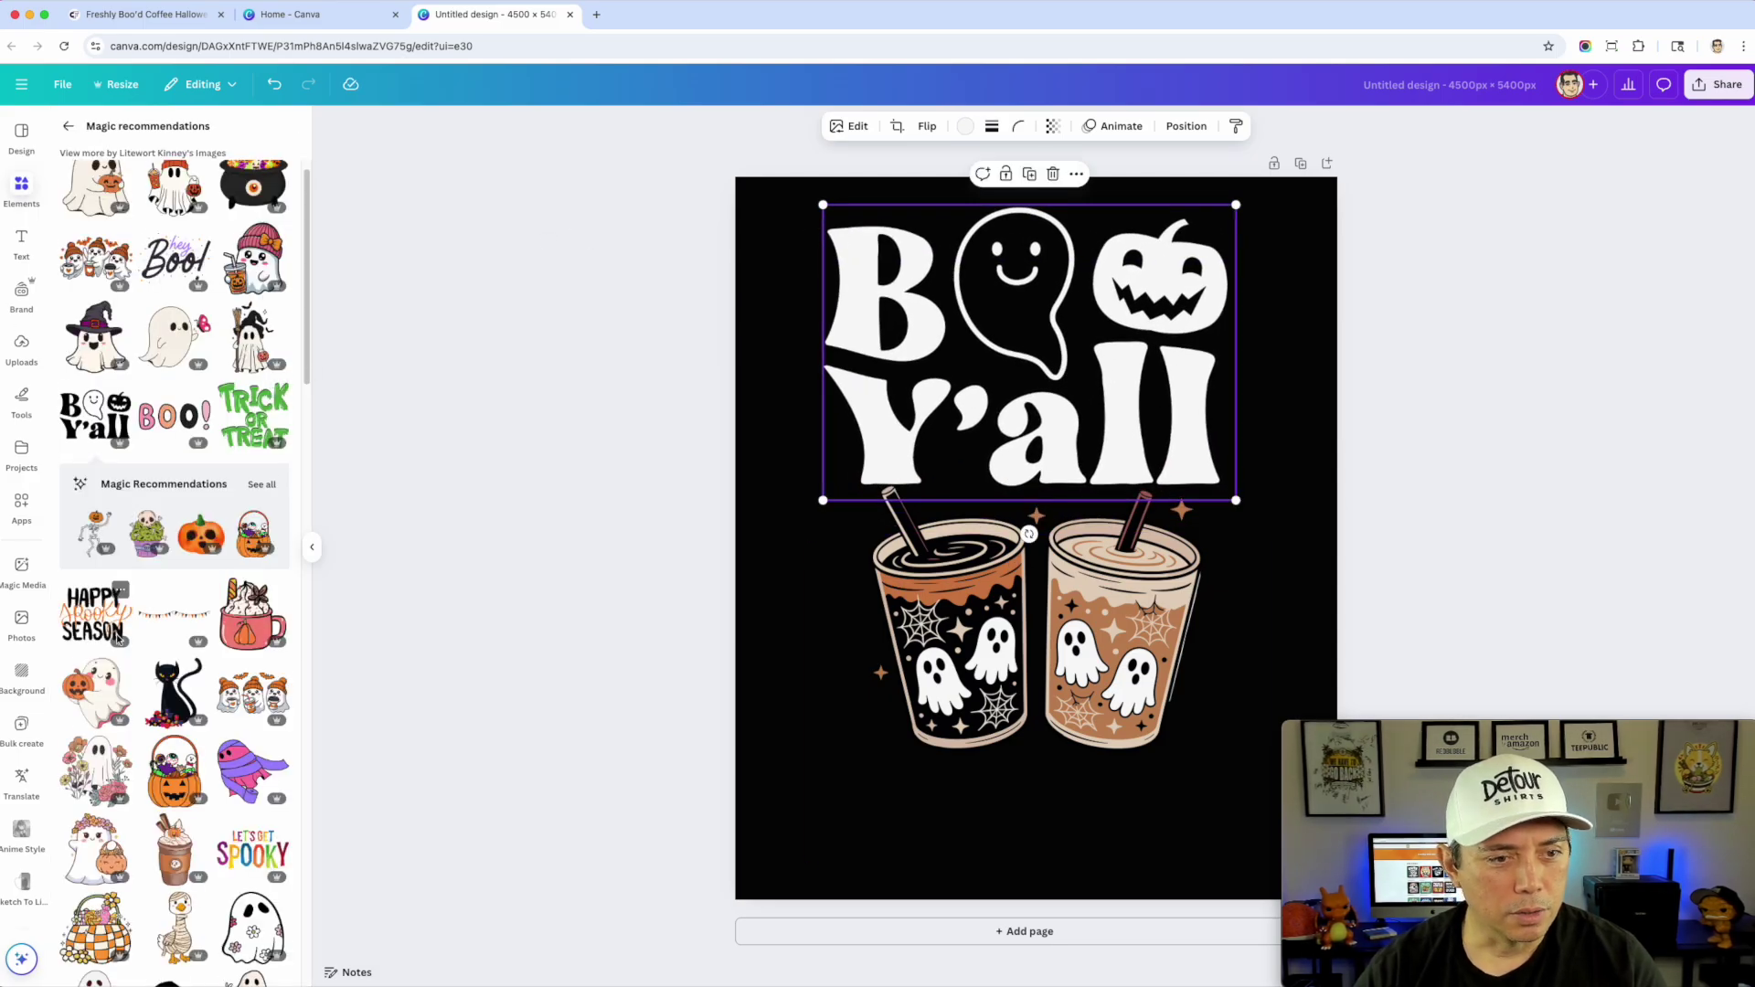
Step: Duplicate the design page and delete the "Boo Y'all" lettering from the copy
scroll(117, 638, "down", 5)
scroll(95, 695, "down", 5)
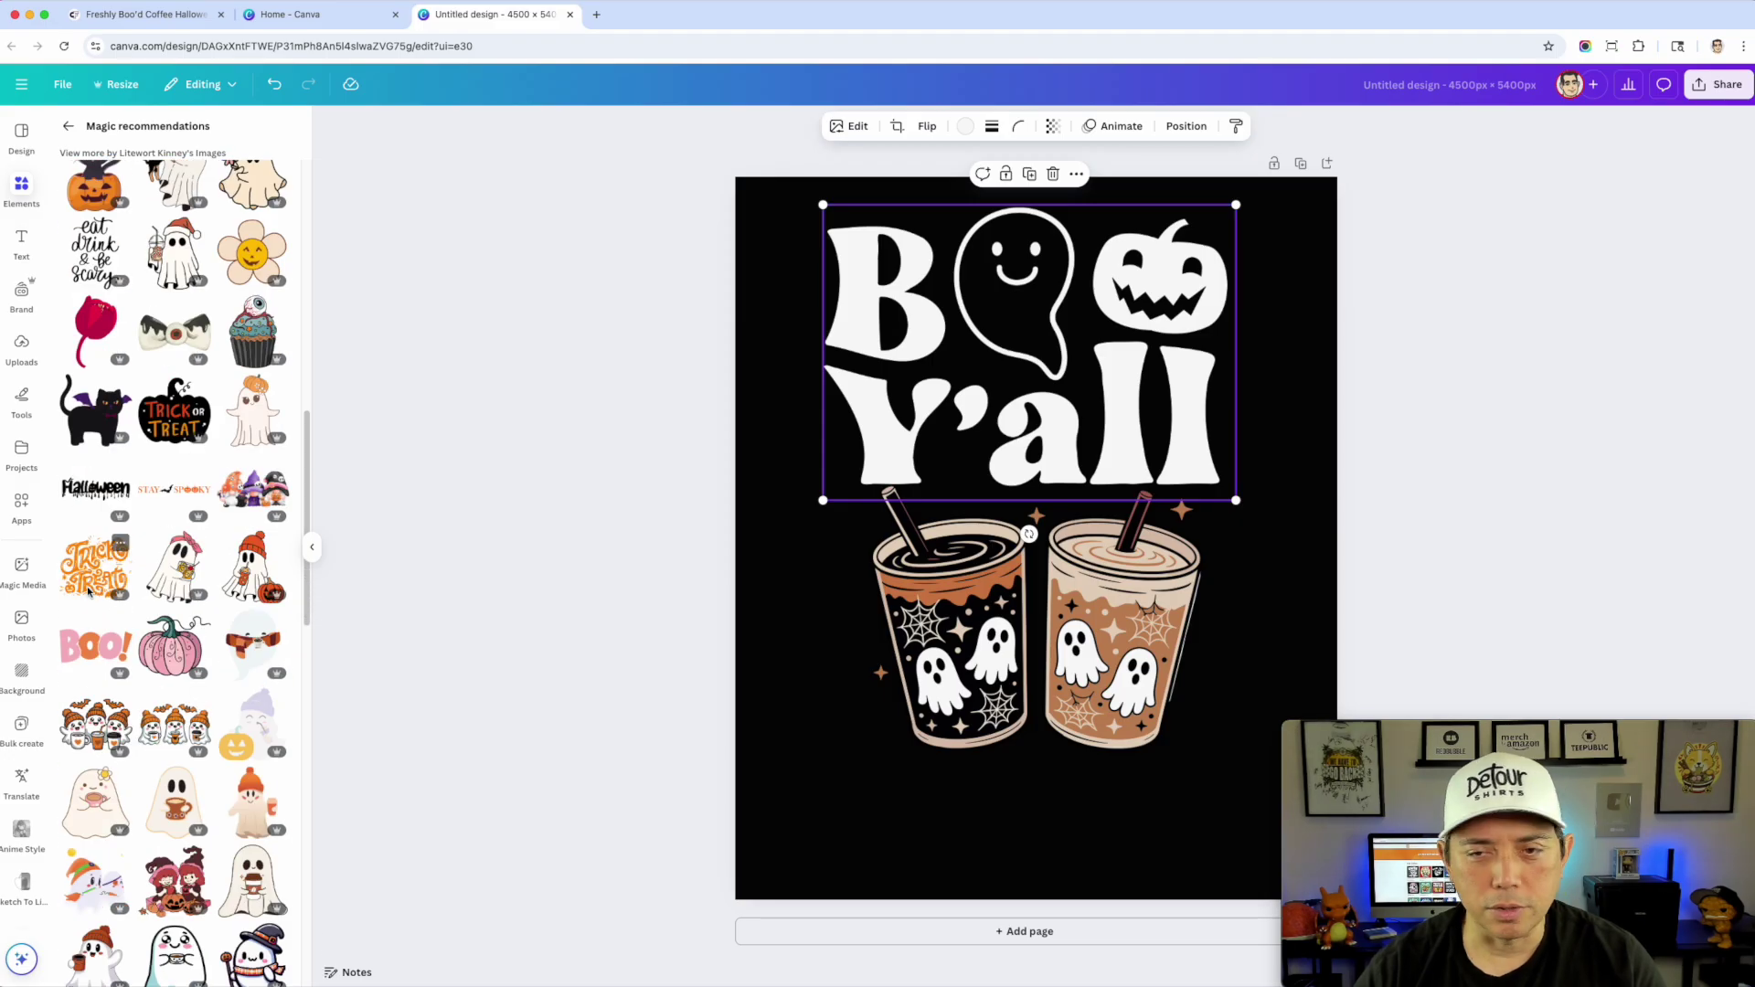
left_click(1298, 167)
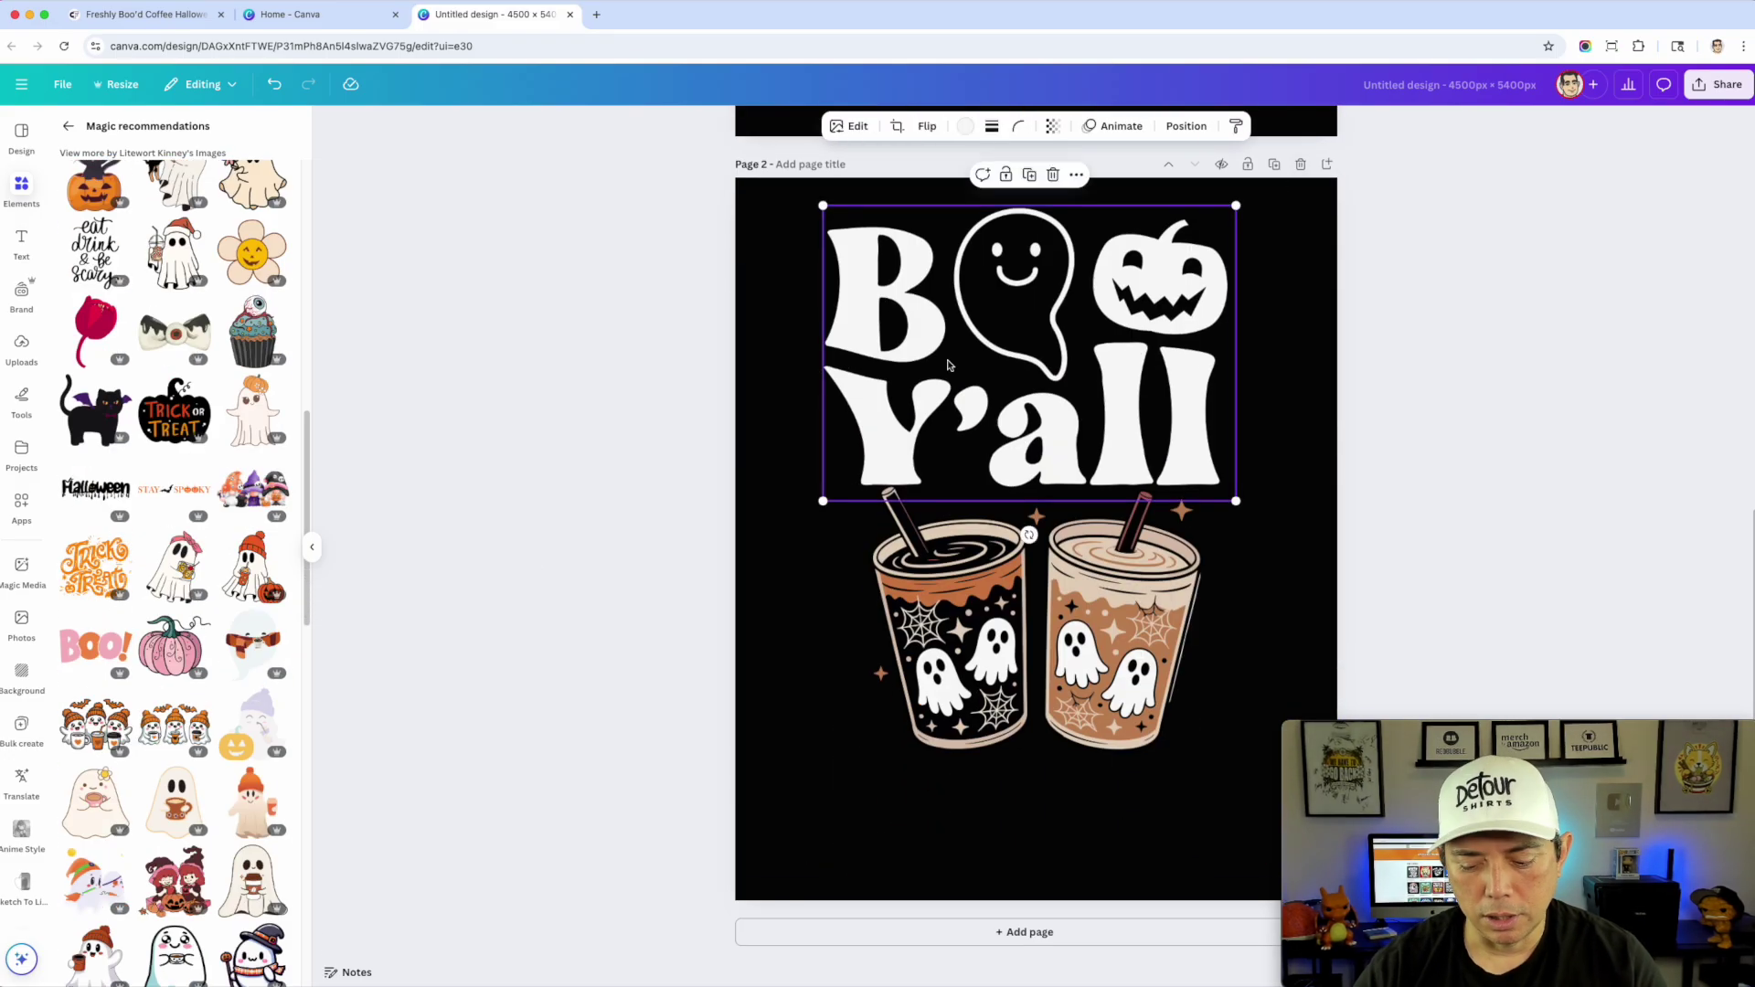
key("Delete")
Step: Add the orange "Trick or Treat" lettering to page 2 above the cups and enlarge it to slightly wider than the pair of cups
left_click(95, 566)
left_click_drag(1011, 505, 928, 290)
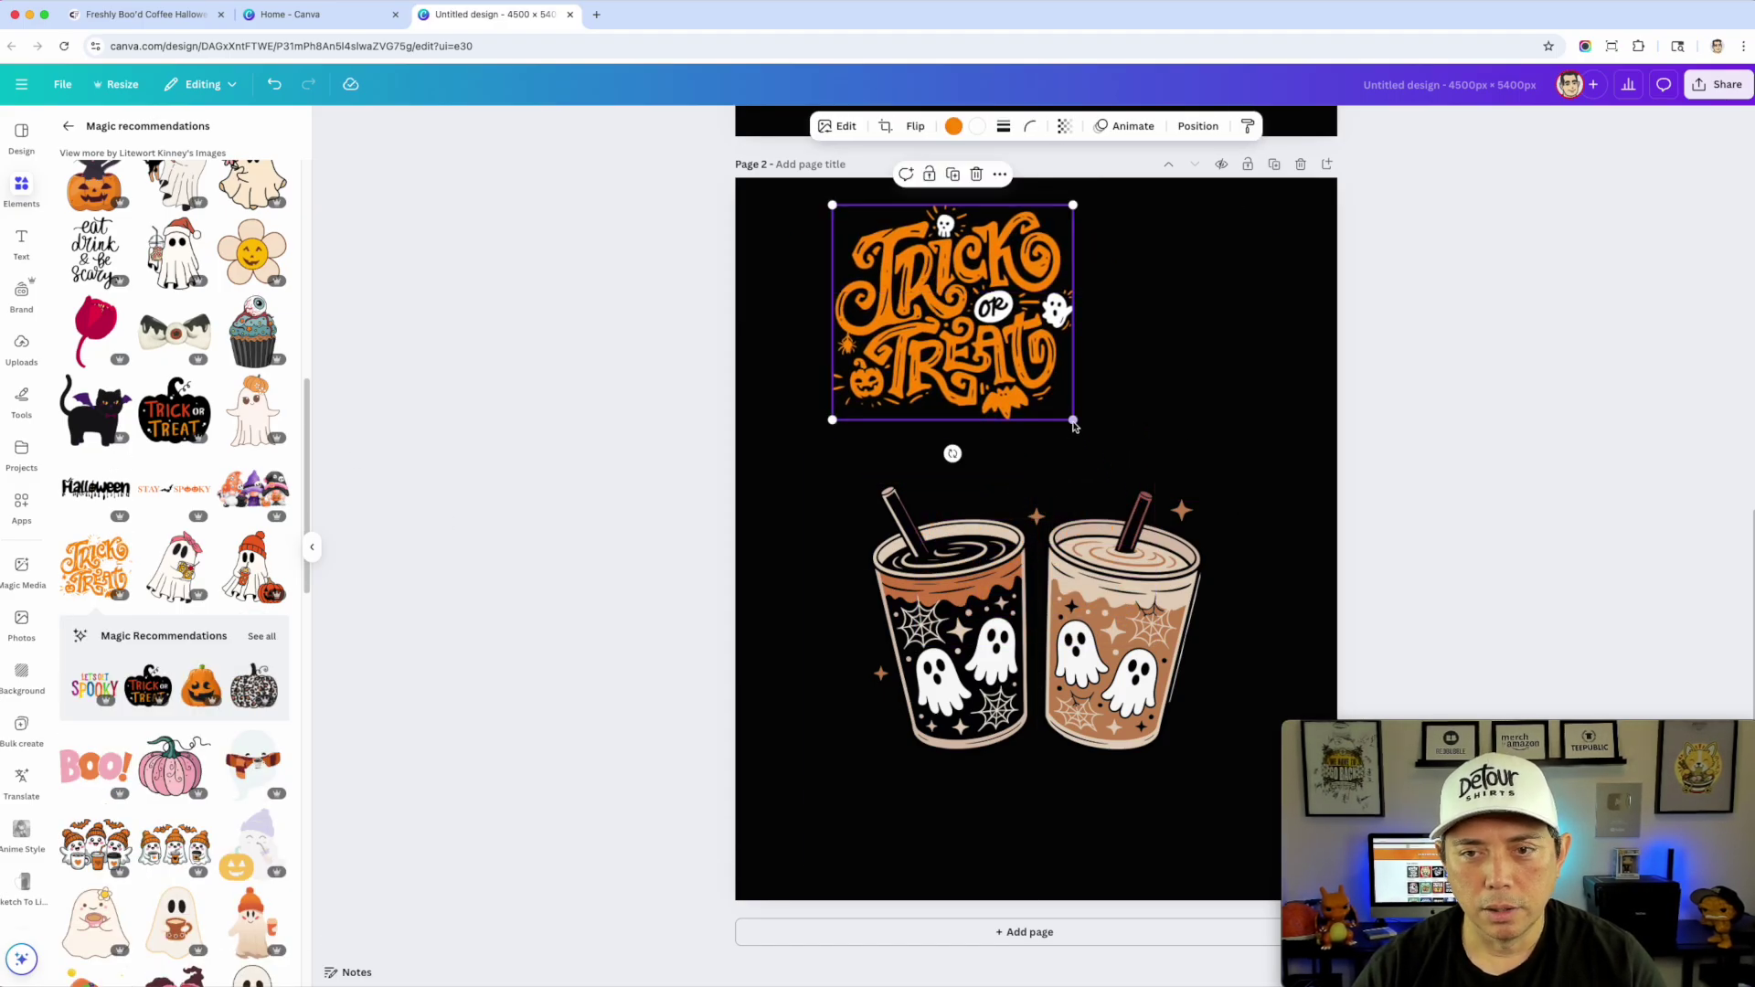
left_click_drag(1091, 428, 1239, 551)
left_click_drag(1074, 332, 1064, 331)
Step: Send the "Trick or Treat" lettering to the back so it sits behind the cups
right_click(1064, 331)
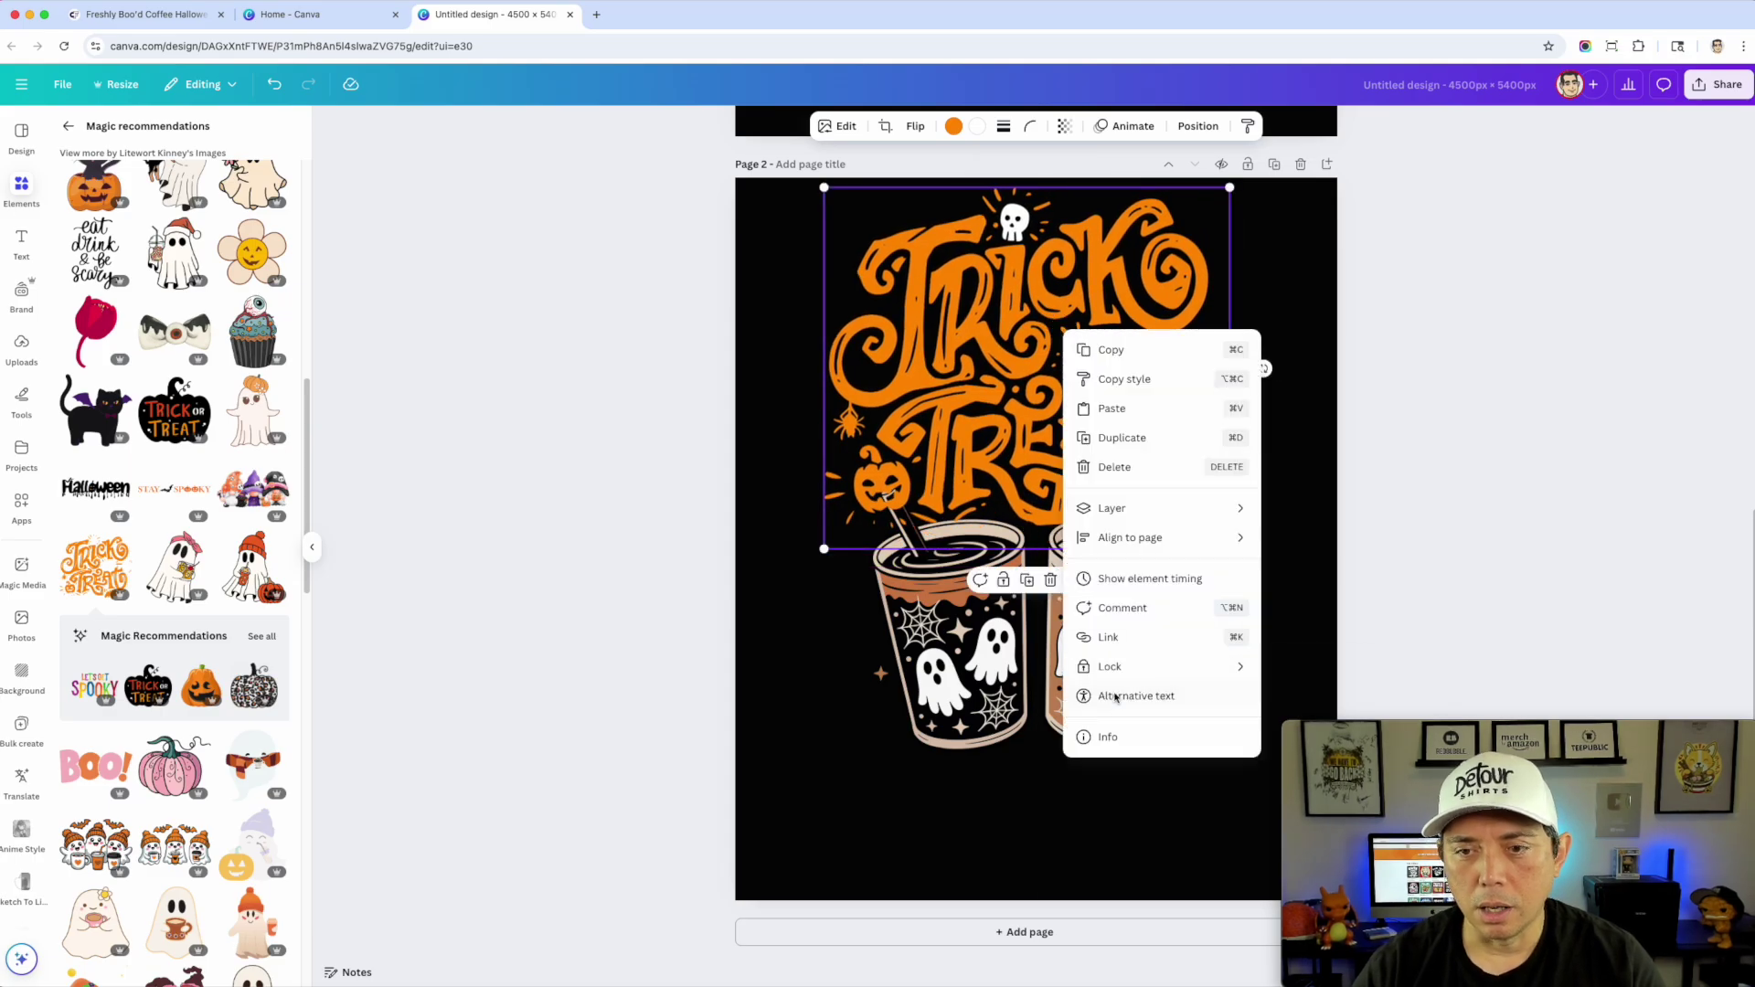
mouse_move(1131, 507)
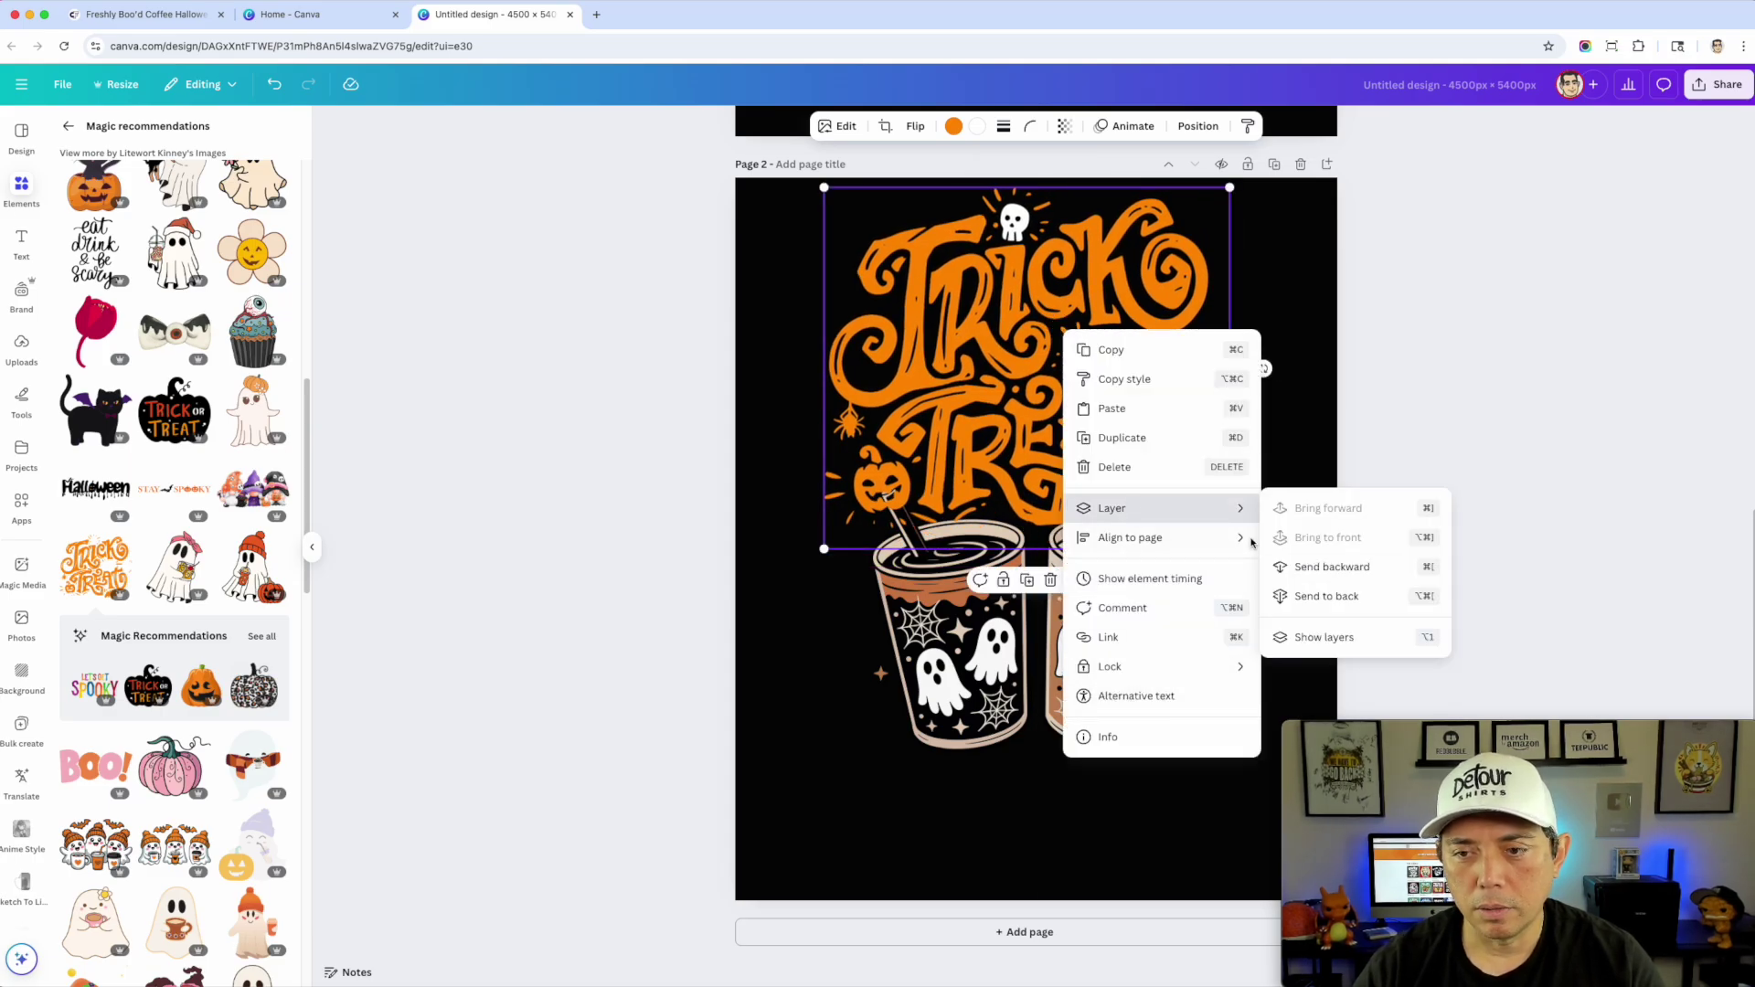
left_click(1327, 596)
left_click(1402, 372)
Step: Lower the "Trick or Treat" lettering slightly and position the cups so their straws overlap its bottom edge
left_click_drag(1117, 626, 1070, 743)
left_click(1091, 277)
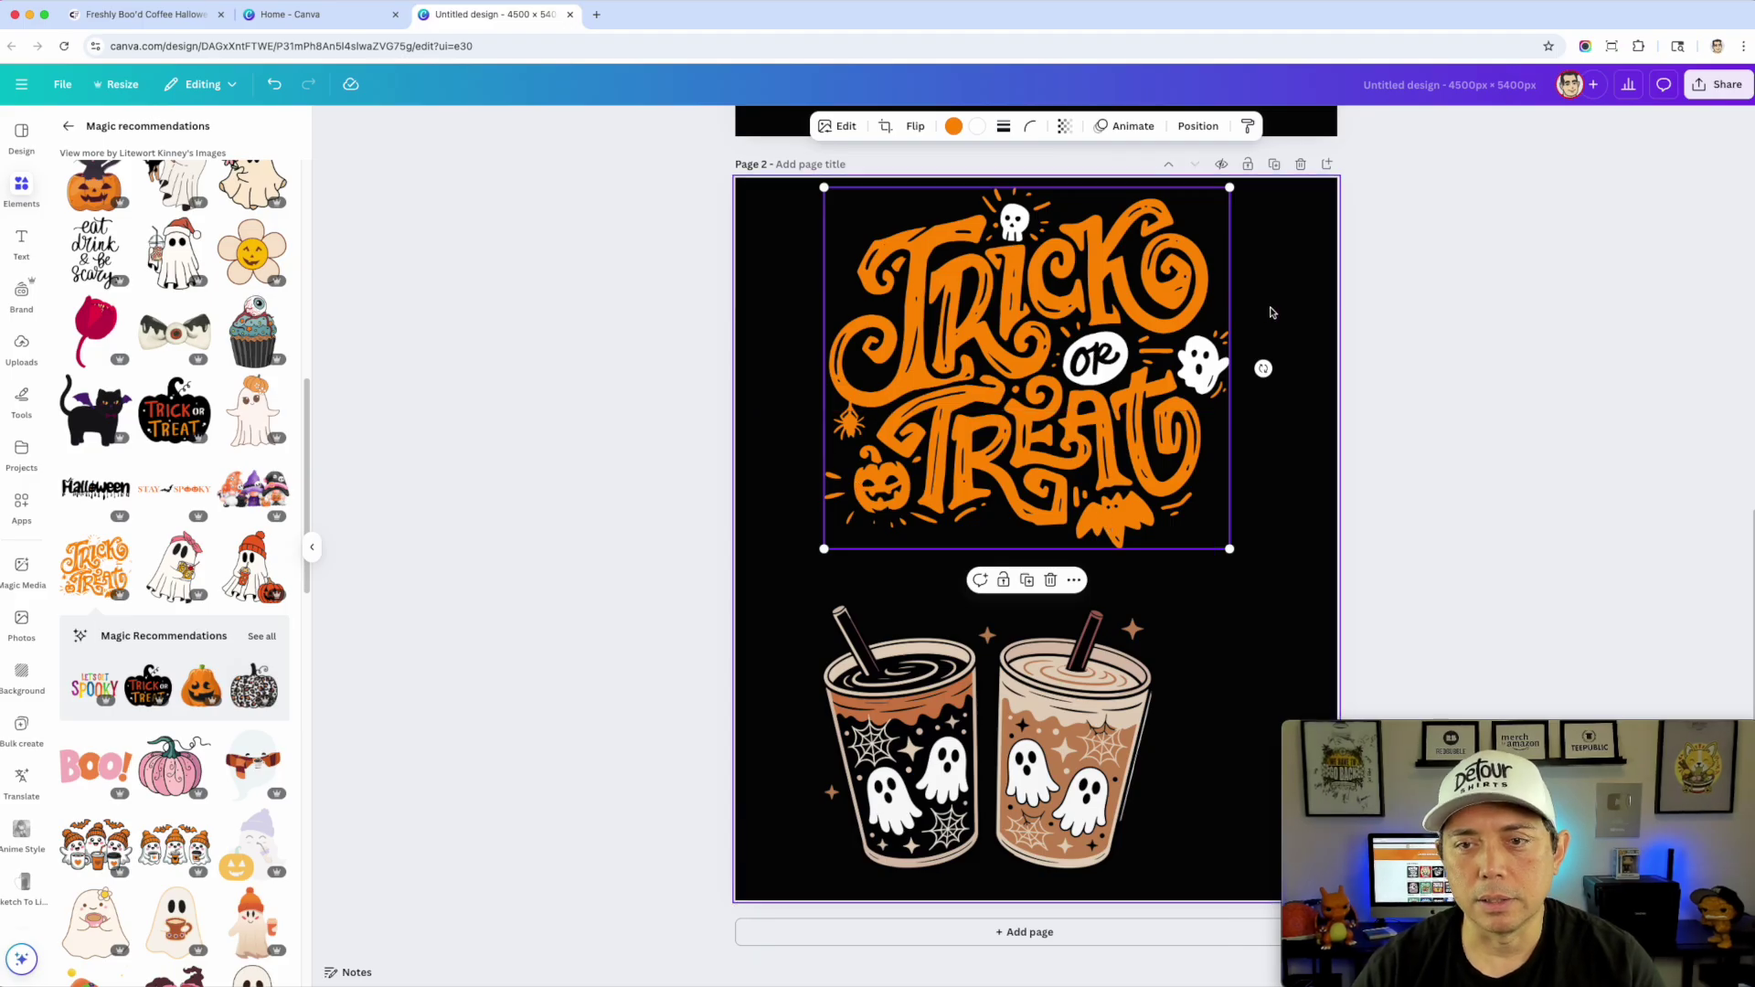
left_click_drag(1002, 260, 1001, 272)
left_click(838, 126)
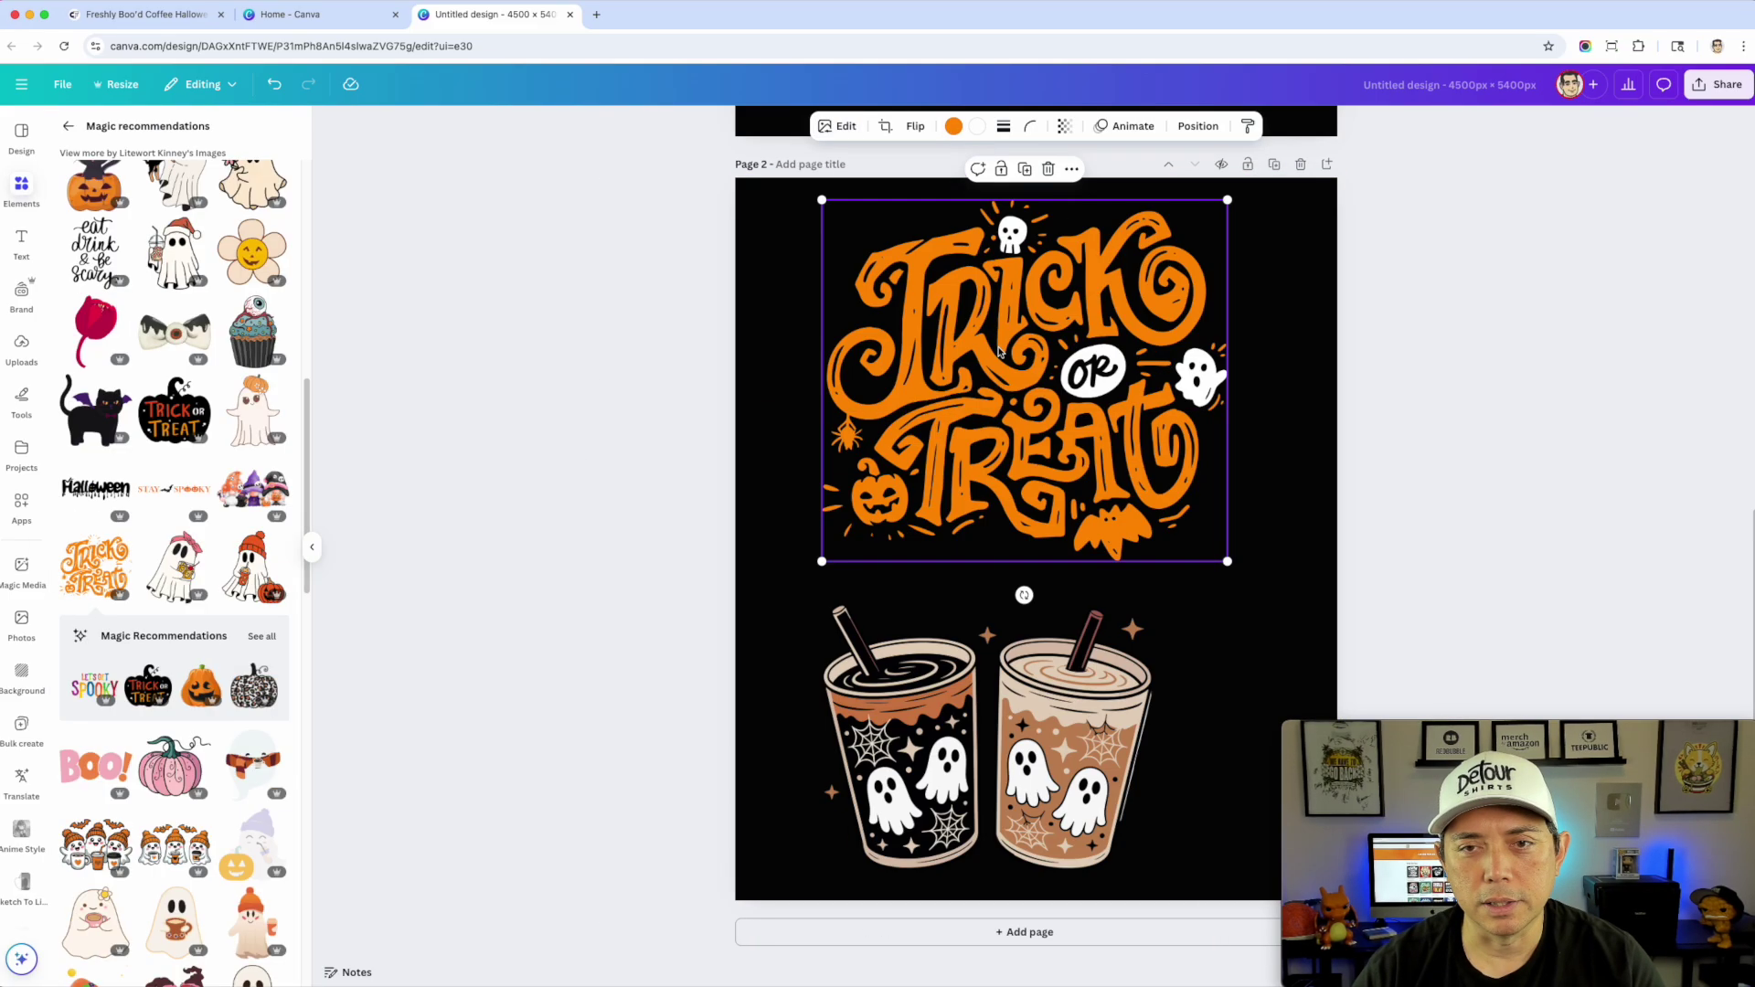
left_click_drag(1115, 746, 1161, 637)
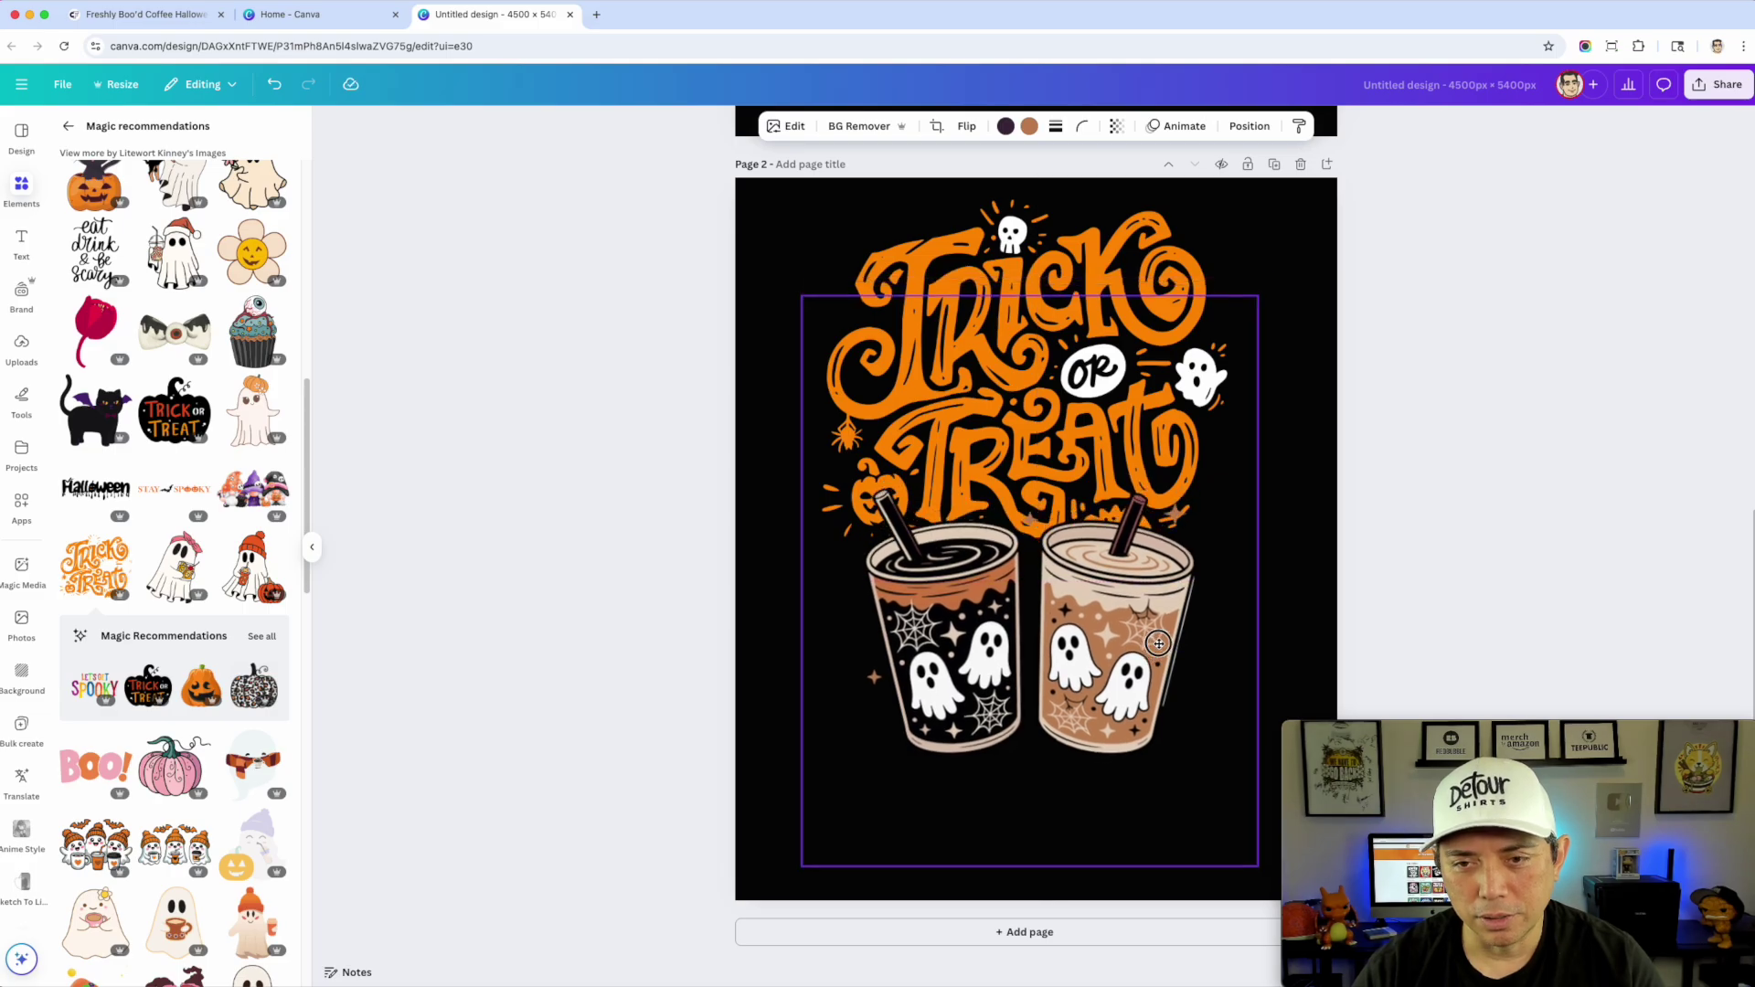
left_click(1430, 498)
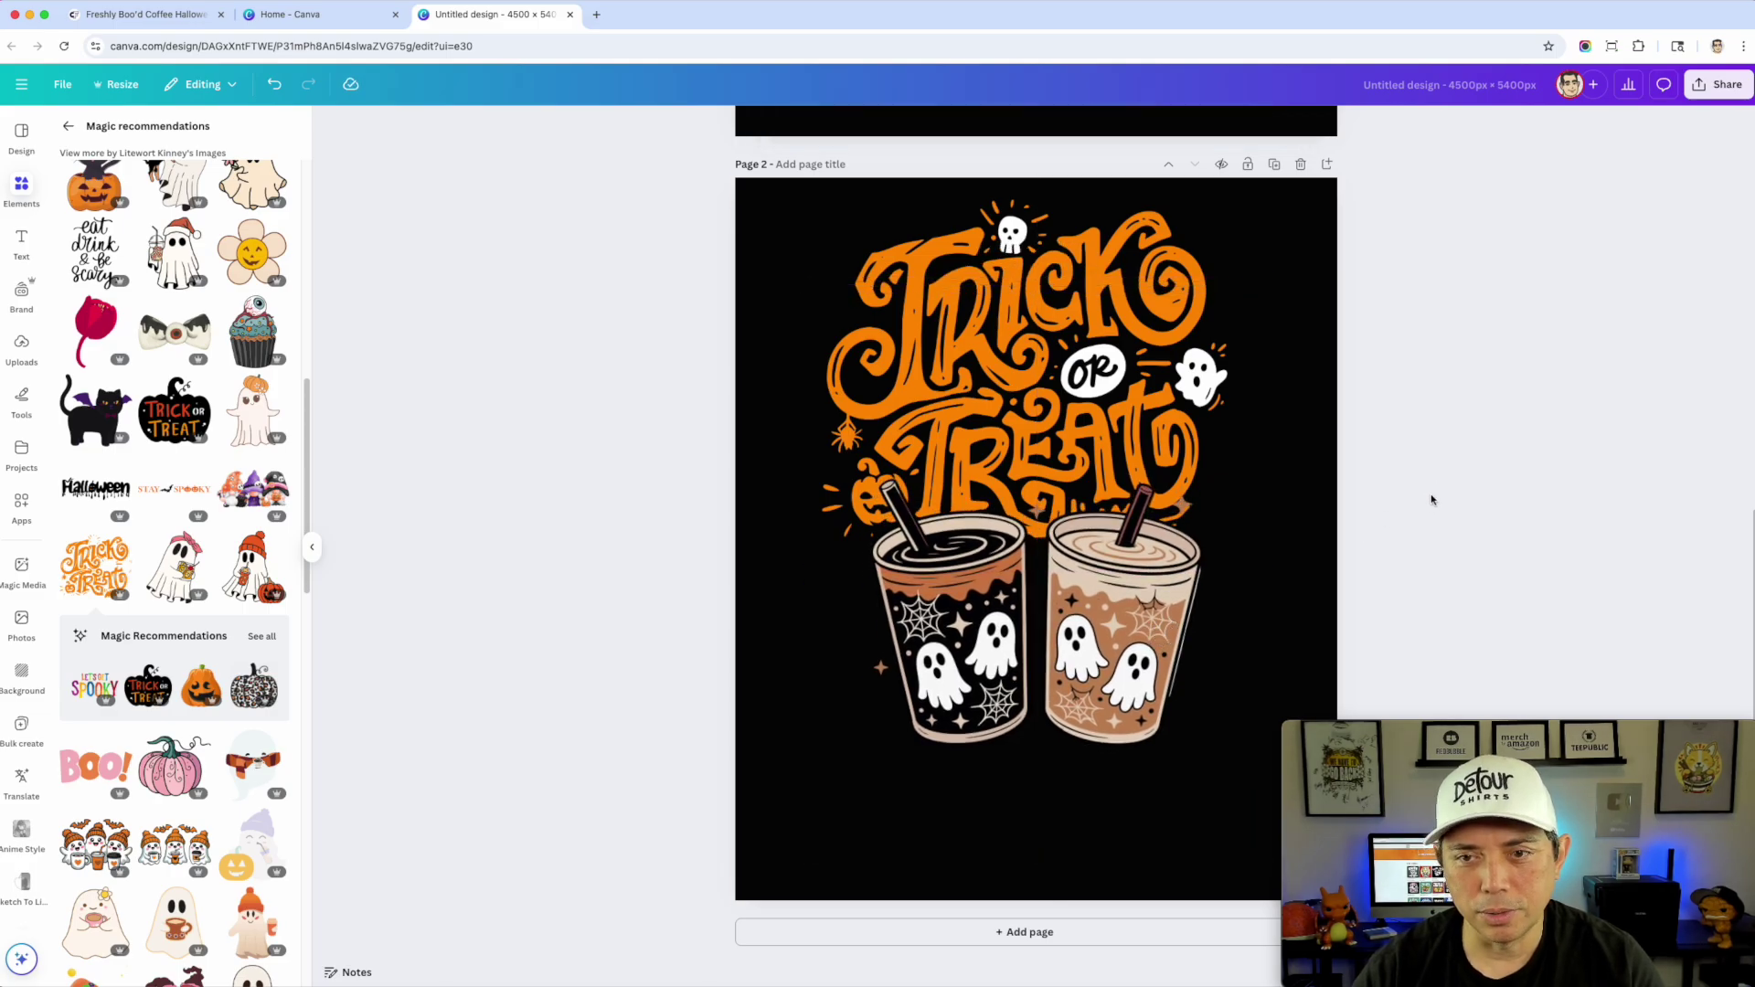
Step: Enlarge the cups image on page 1 and center it beneath the "Boo Y'all" lettering with the straws overlapping the letters
scroll(1129, 321, "up", 8)
scroll(1129, 321, "up", 2)
left_click(1033, 566)
left_click_drag(1033, 567, 997, 480)
left_click_drag(1243, 772, 1324, 874)
left_click_drag(1133, 578, 1119, 590)
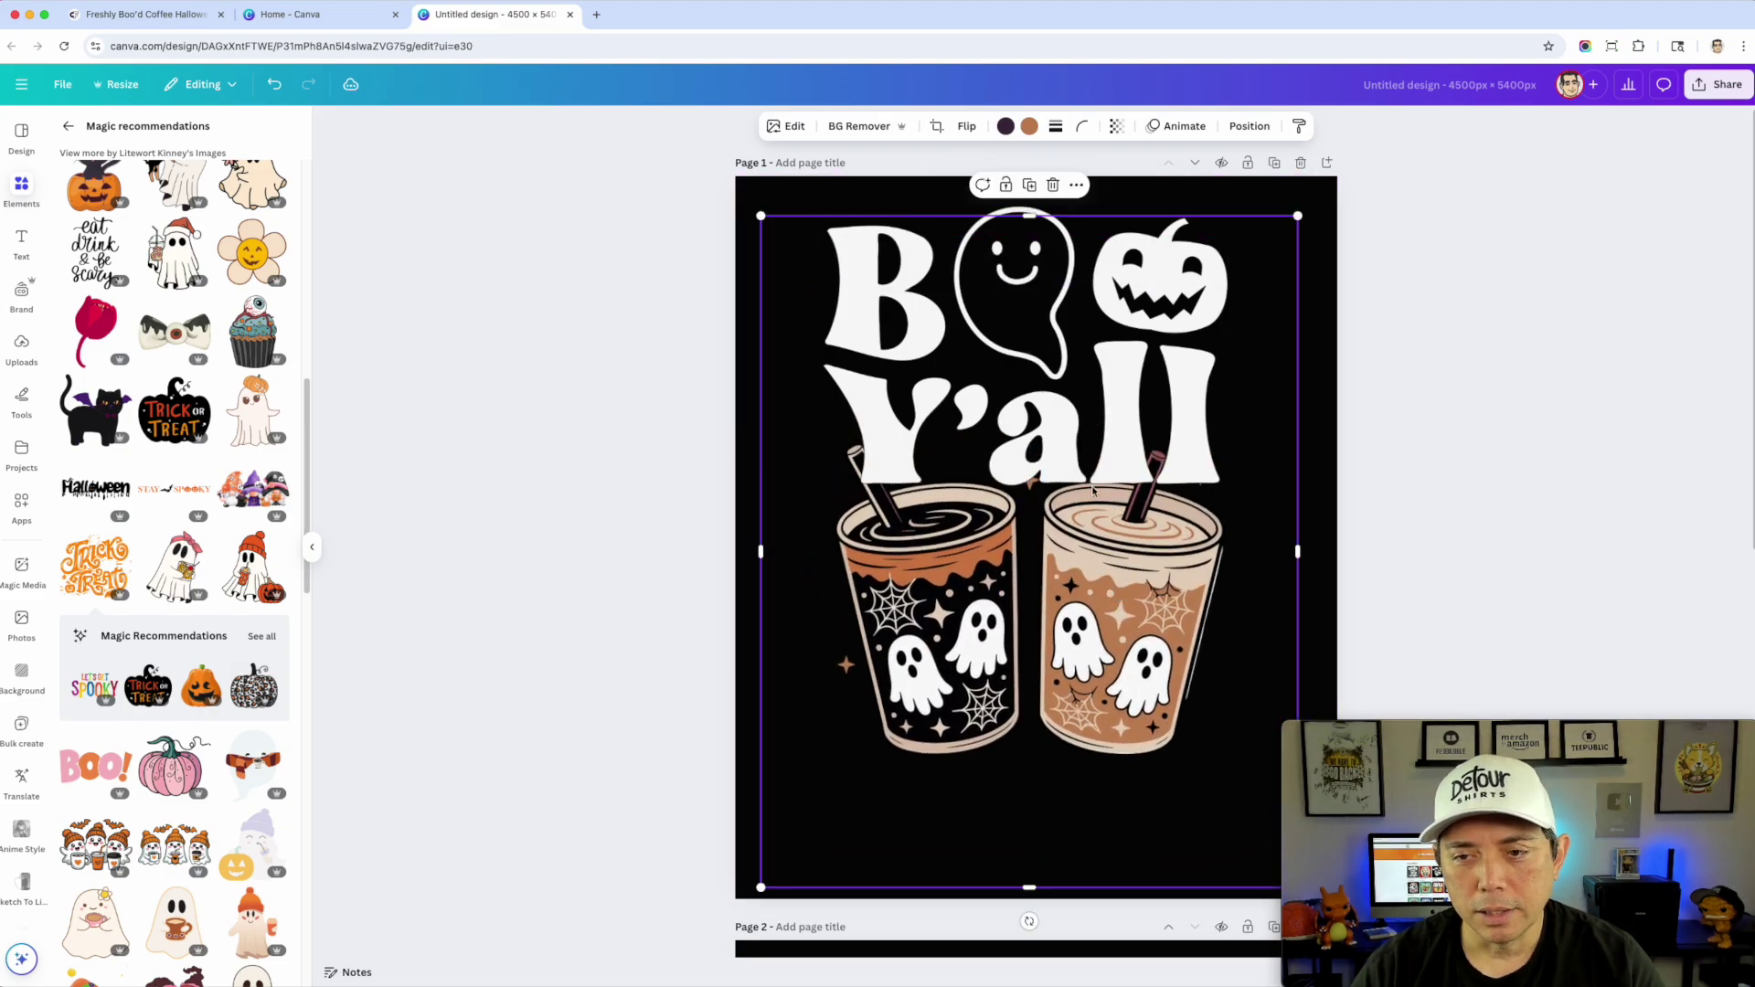
Step: Bring the page 1 cups to the front of the "Boo Y'all" lettering and nudge them slightly right and down
right_click(1097, 592)
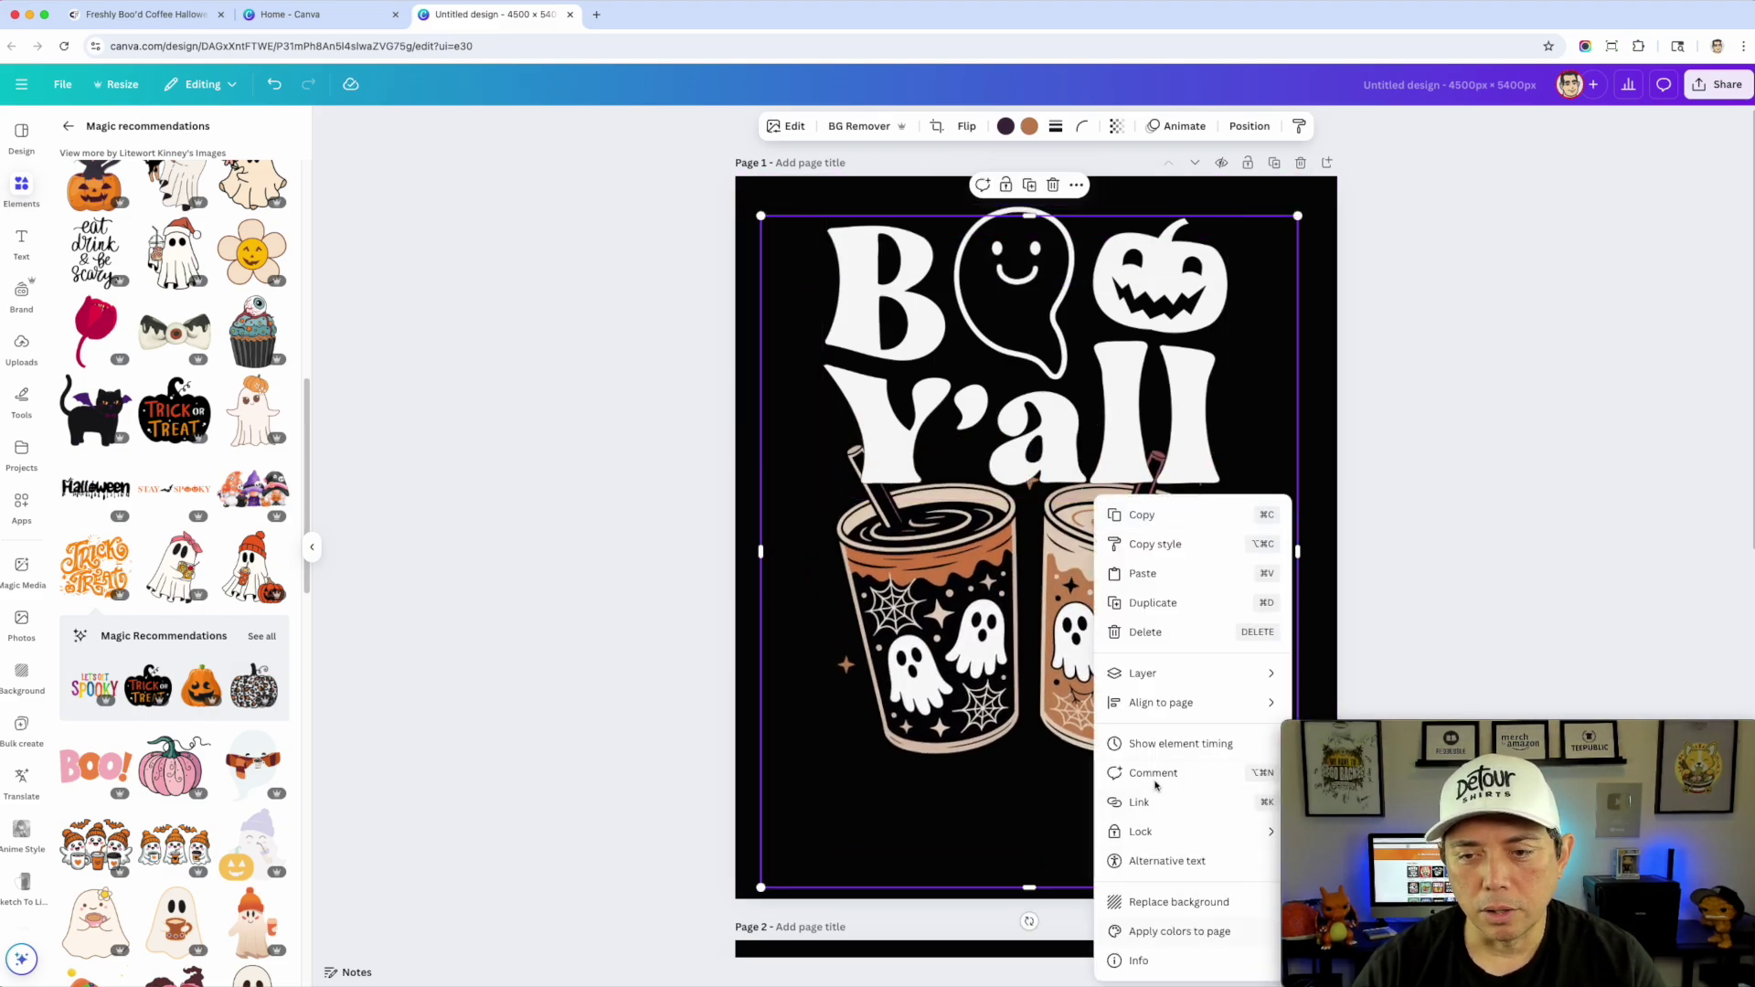
mouse_move(1271, 677)
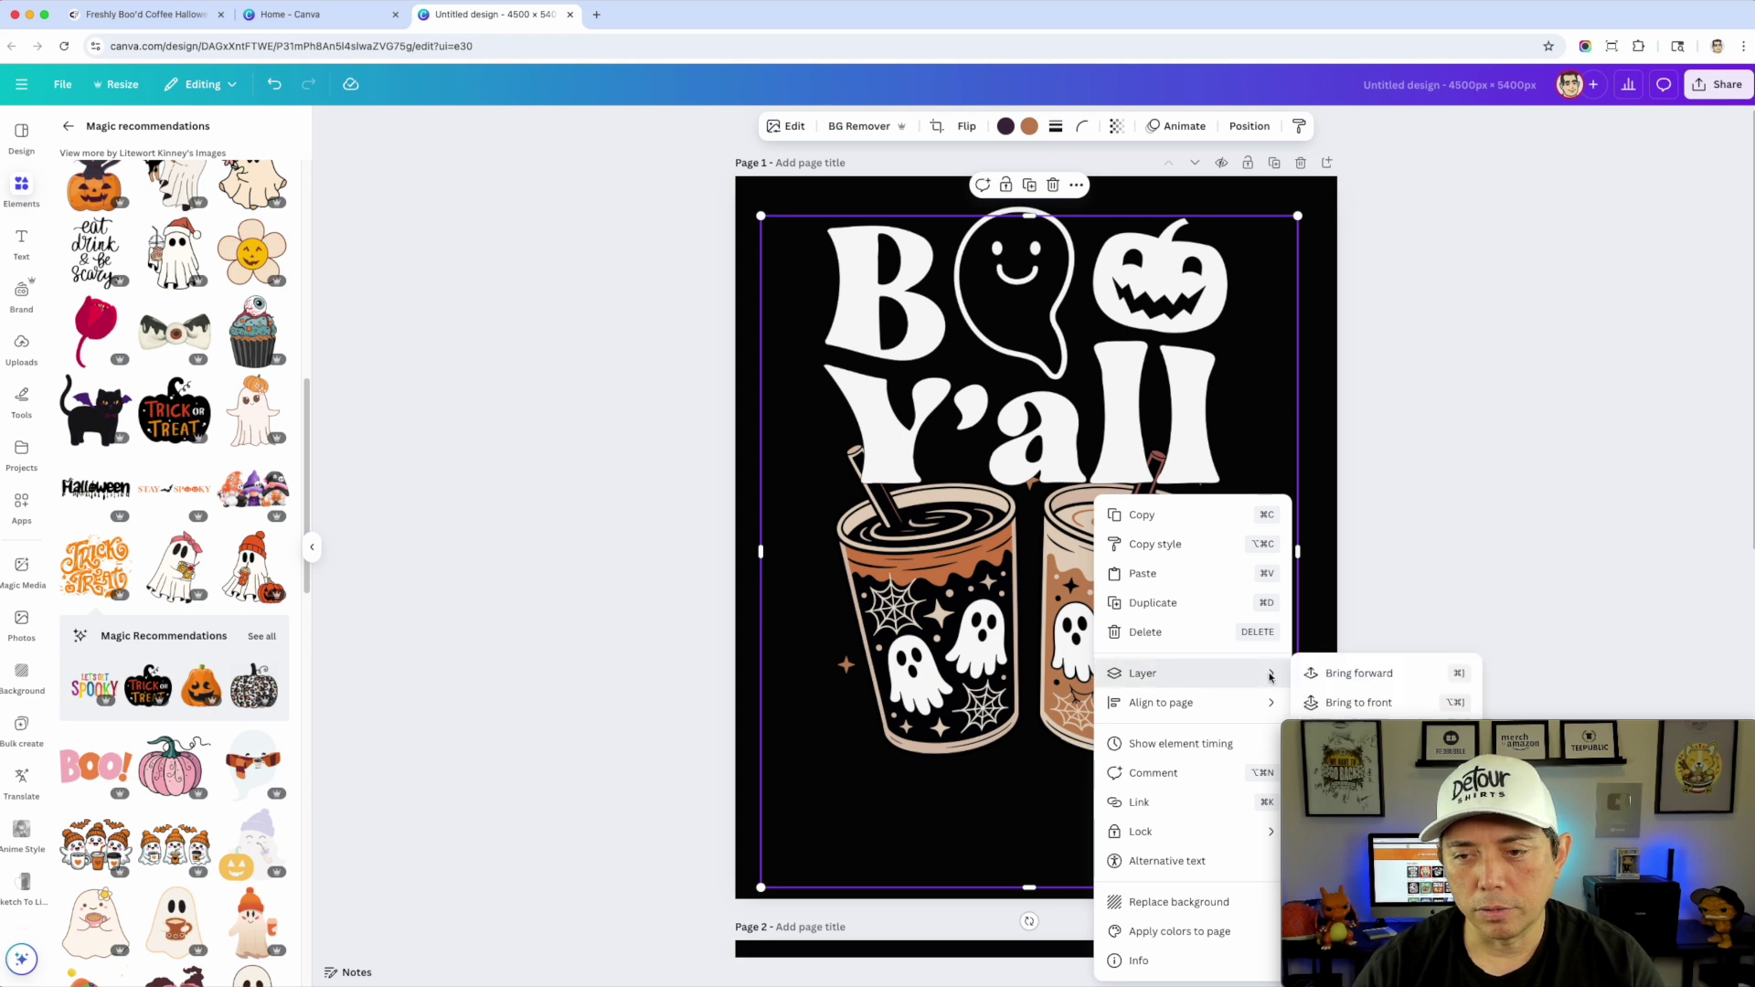
left_click(1347, 701)
left_click(1499, 548)
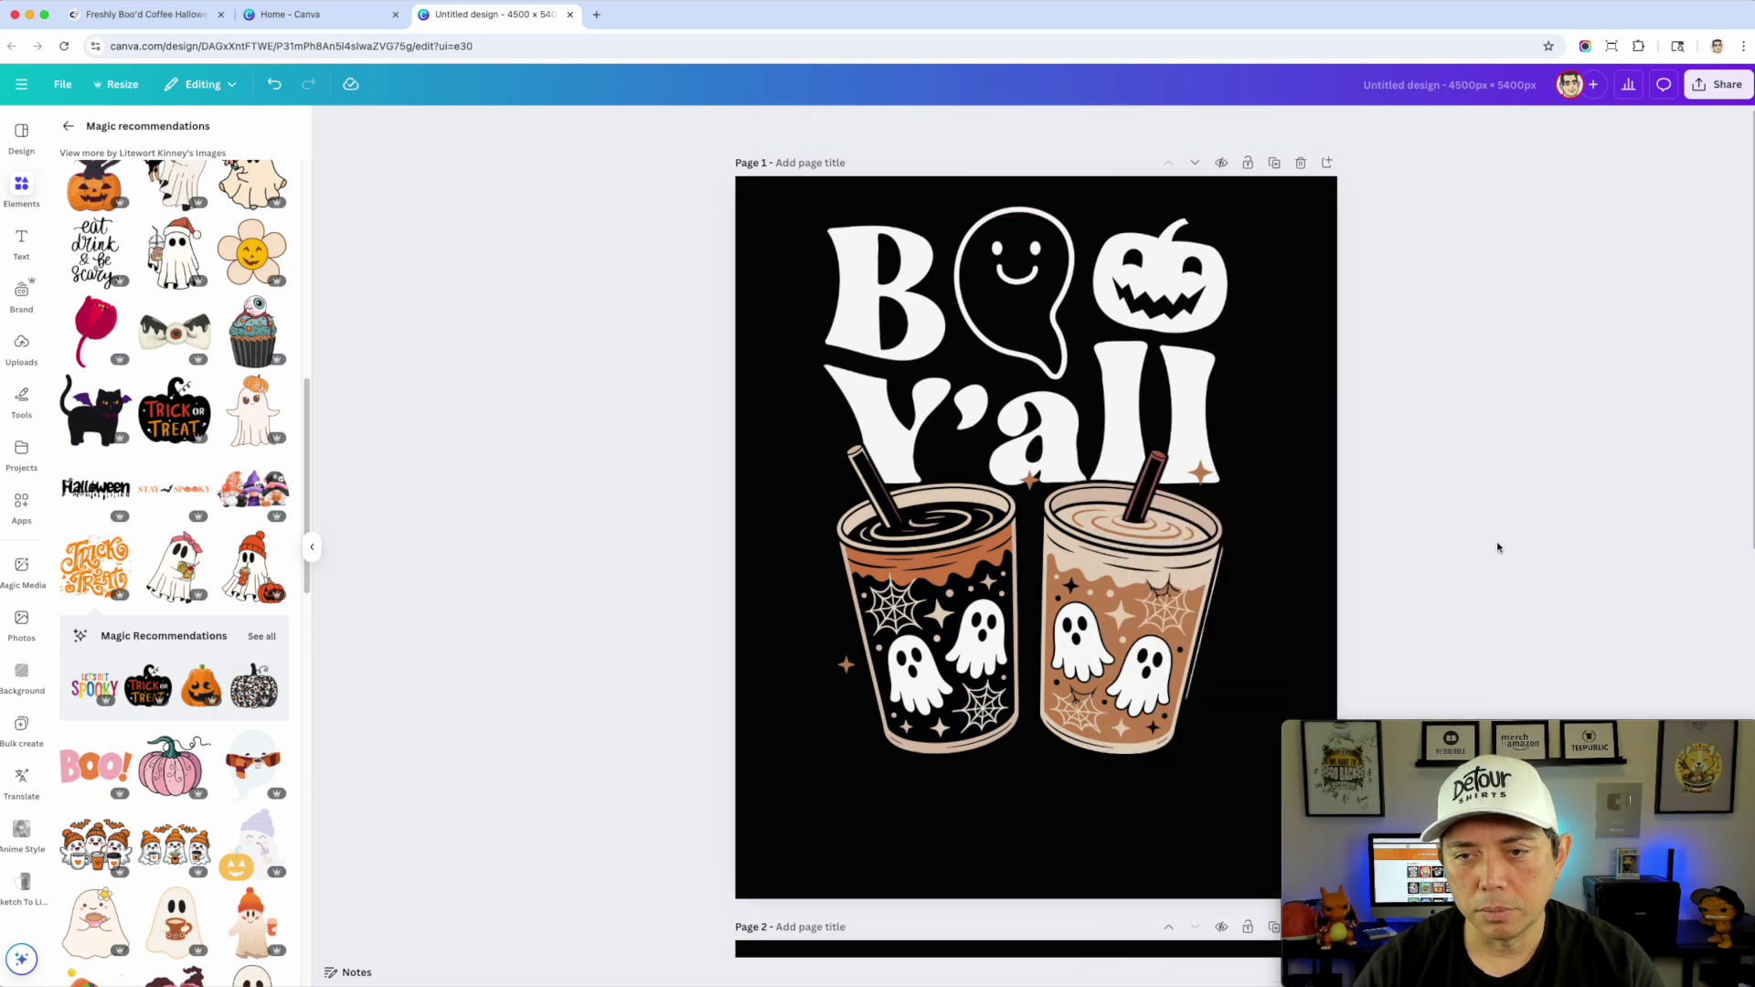
left_click(1231, 597)
left_click(1586, 410)
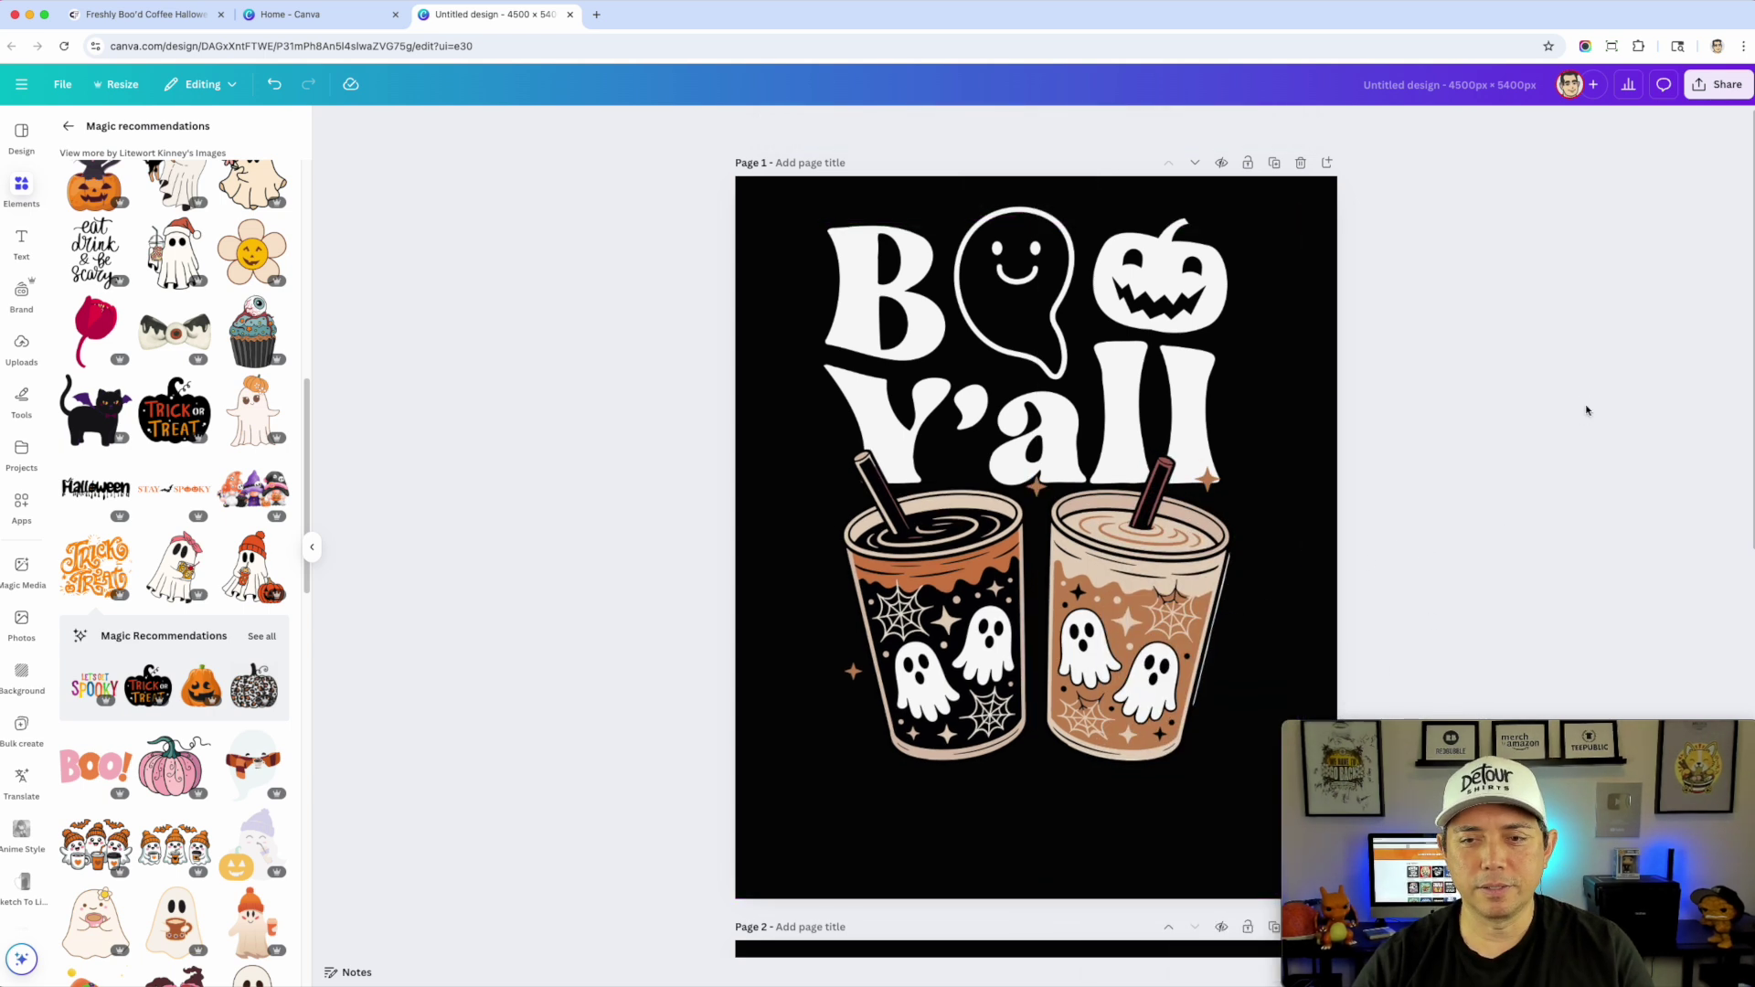
Step: Search the graphics for "coffee saying" and add a blank page after the "Trick or Treat" page
scroll(164, 658, "down", 15)
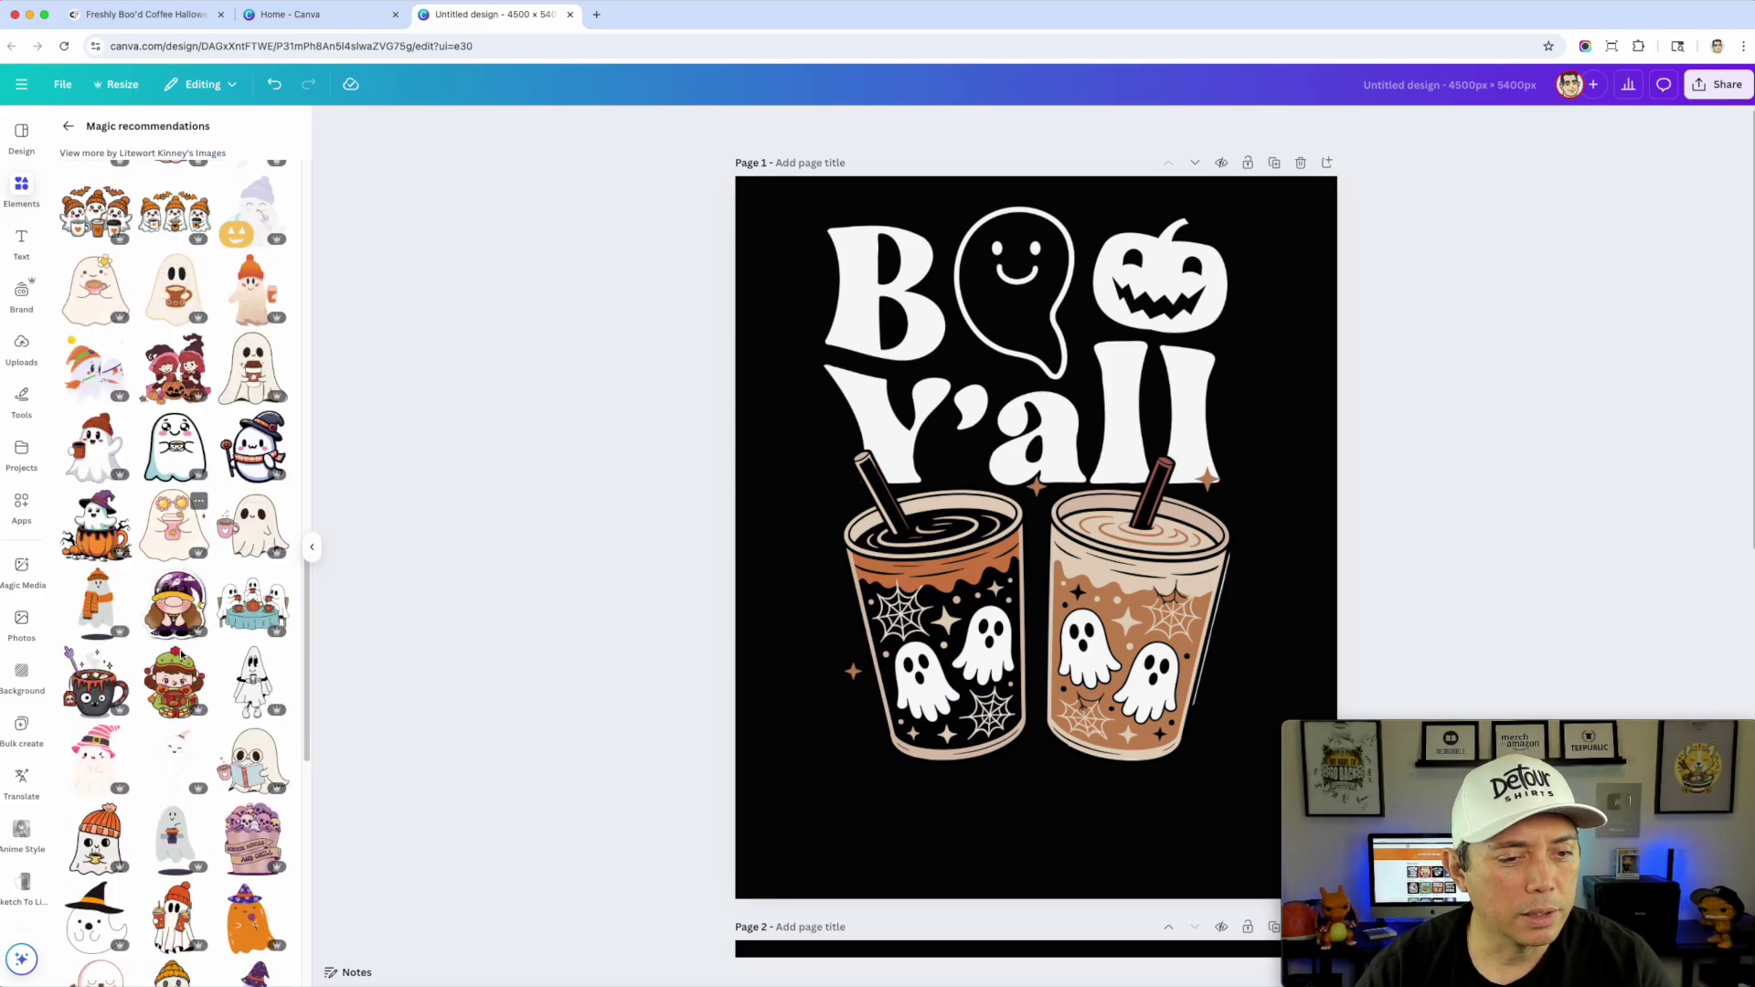
scroll(165, 658, "up", 15)
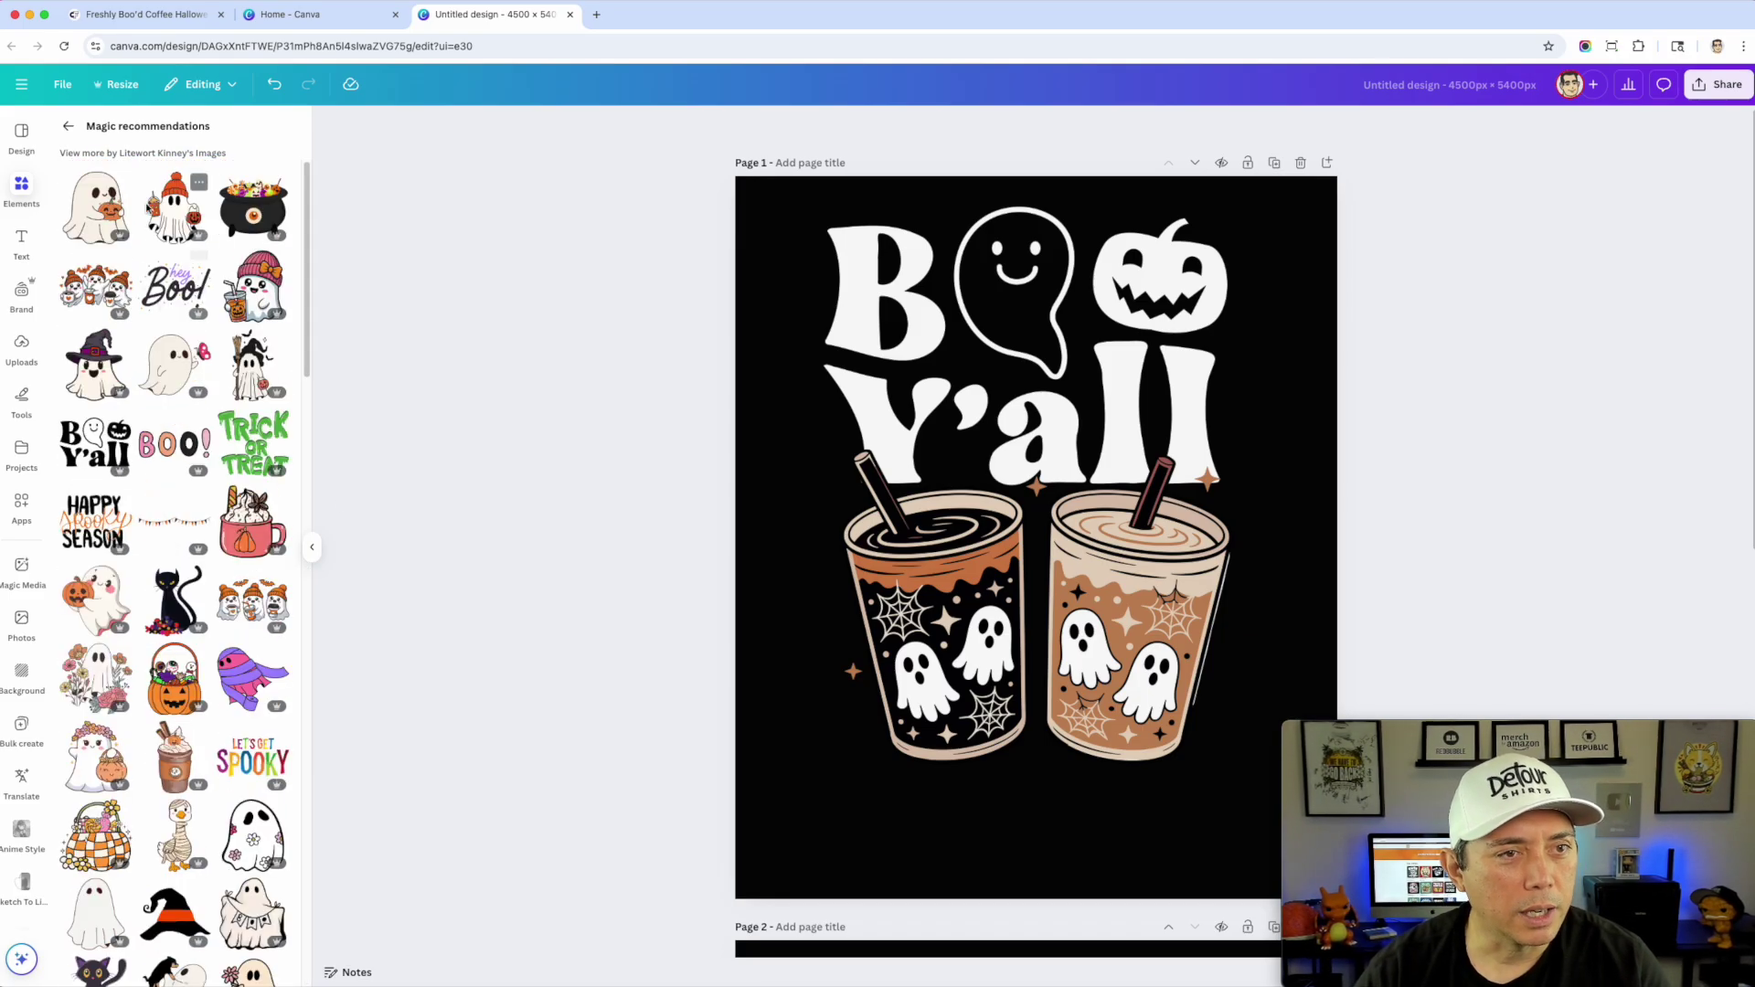
left_click(66, 124)
triple_click(104, 134)
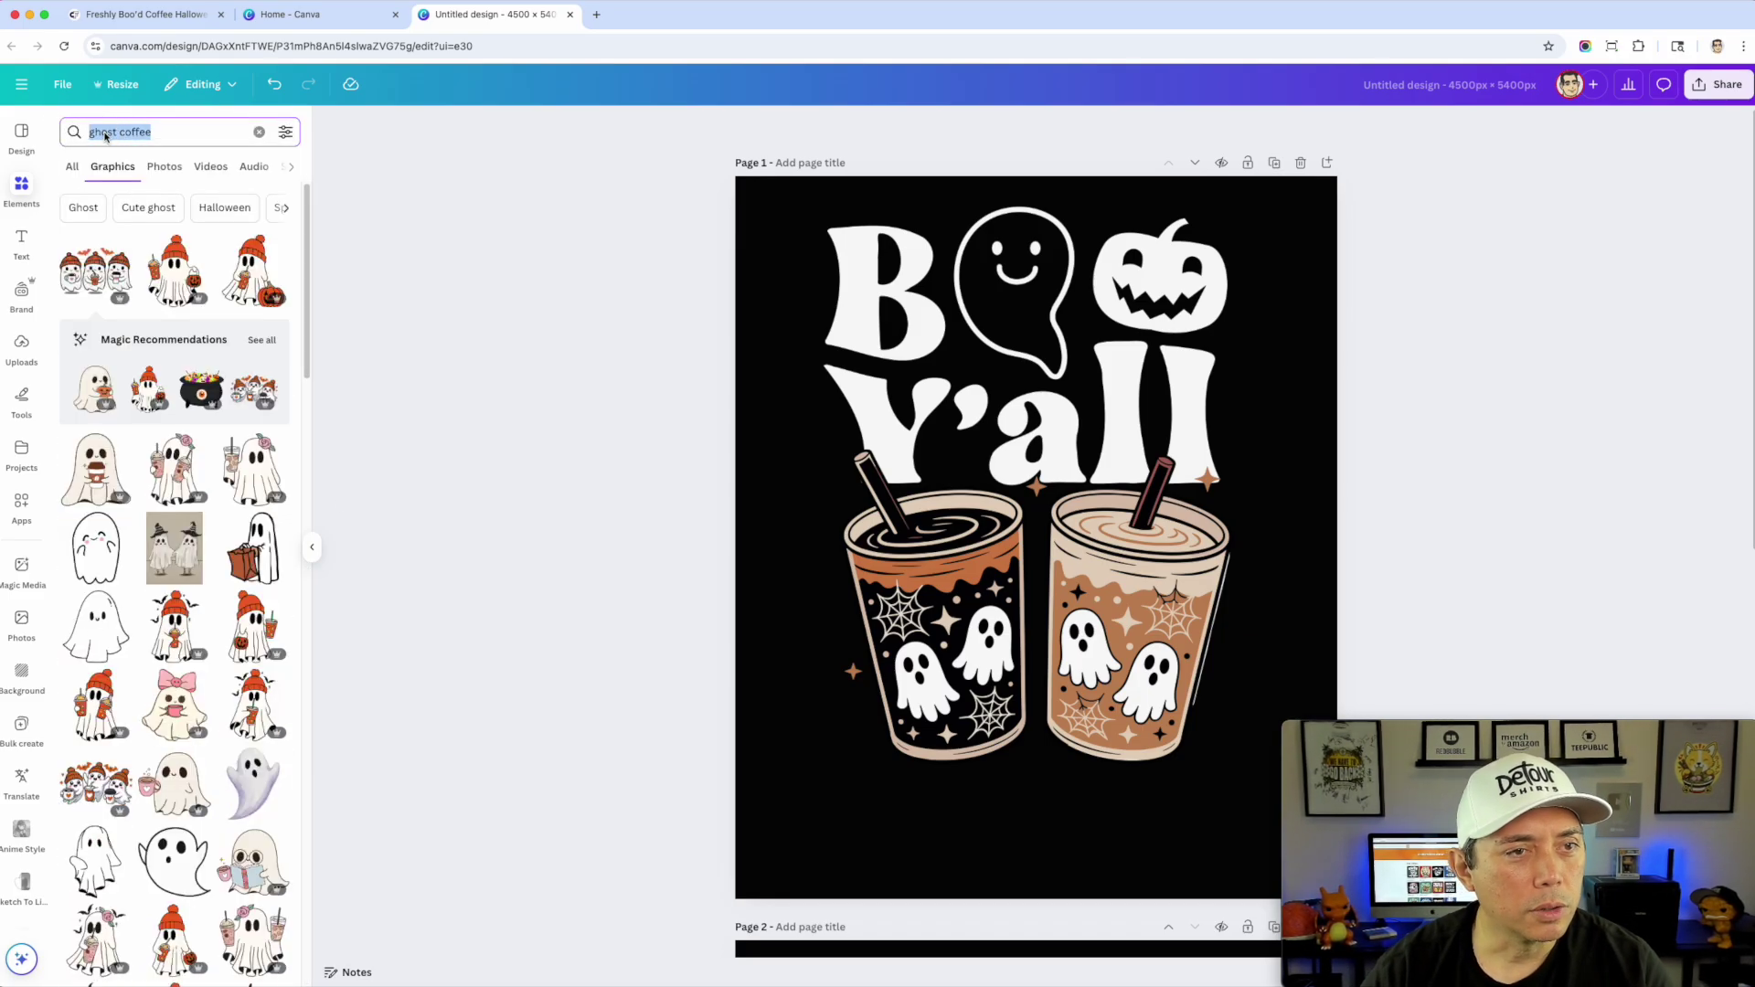
type("coffee saying")
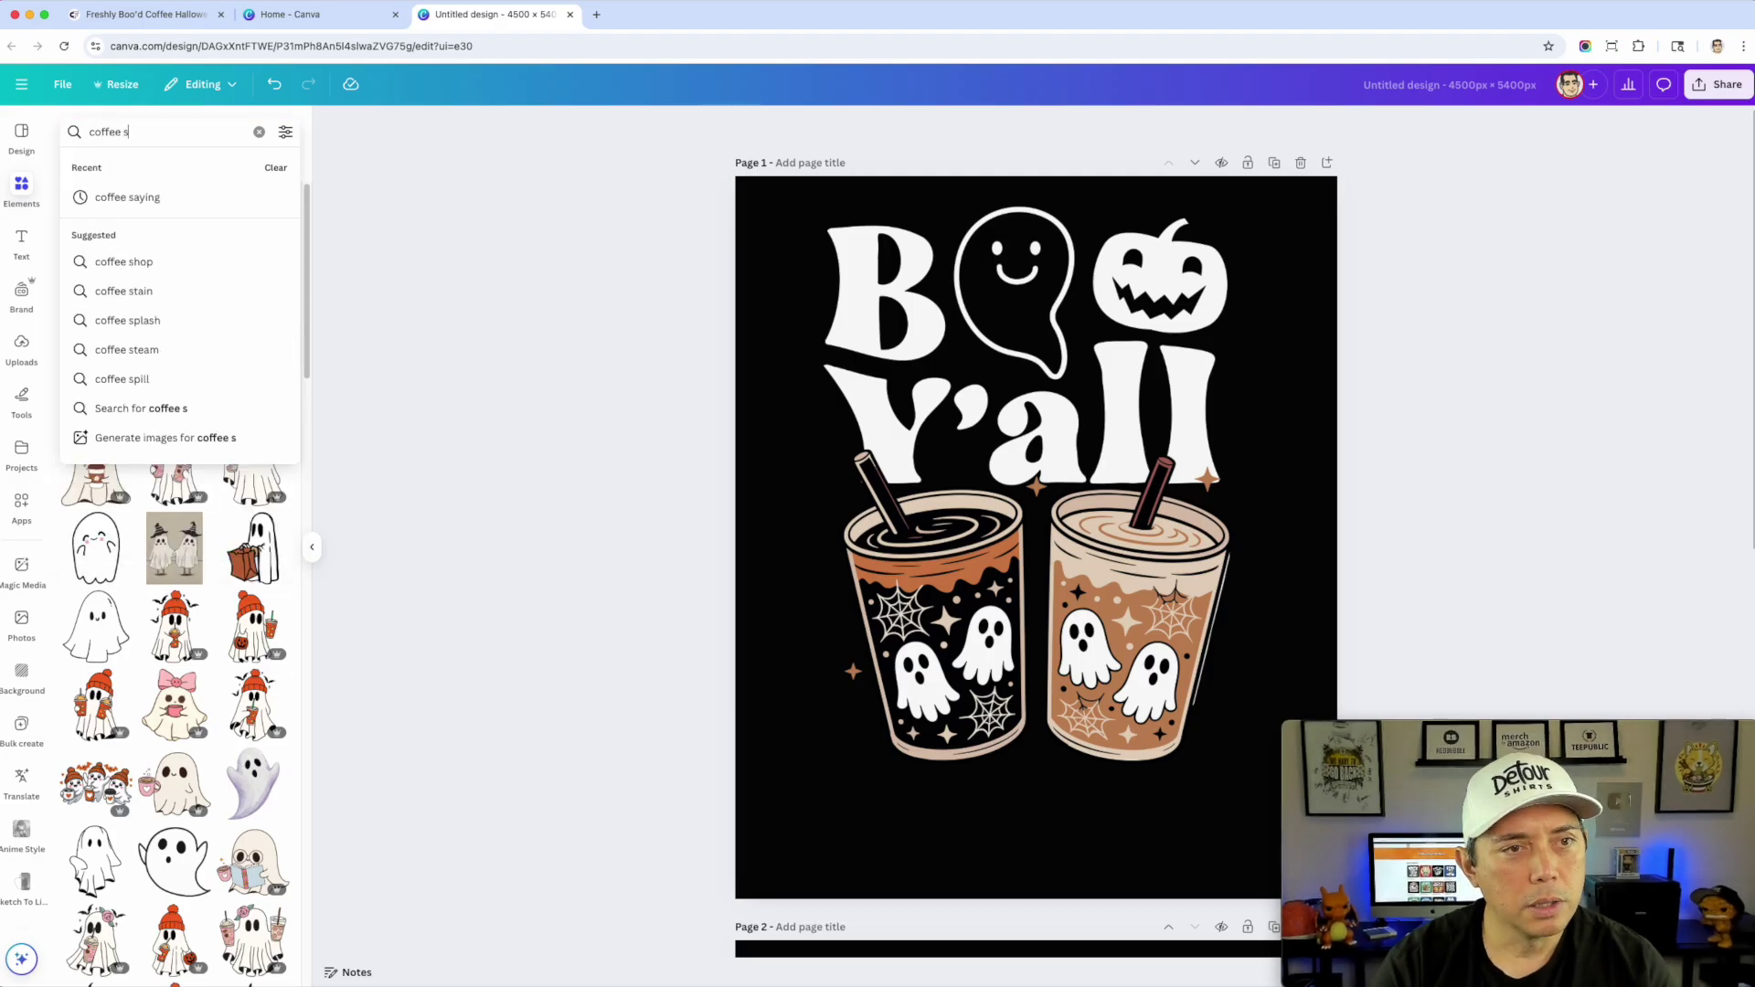
key("Return")
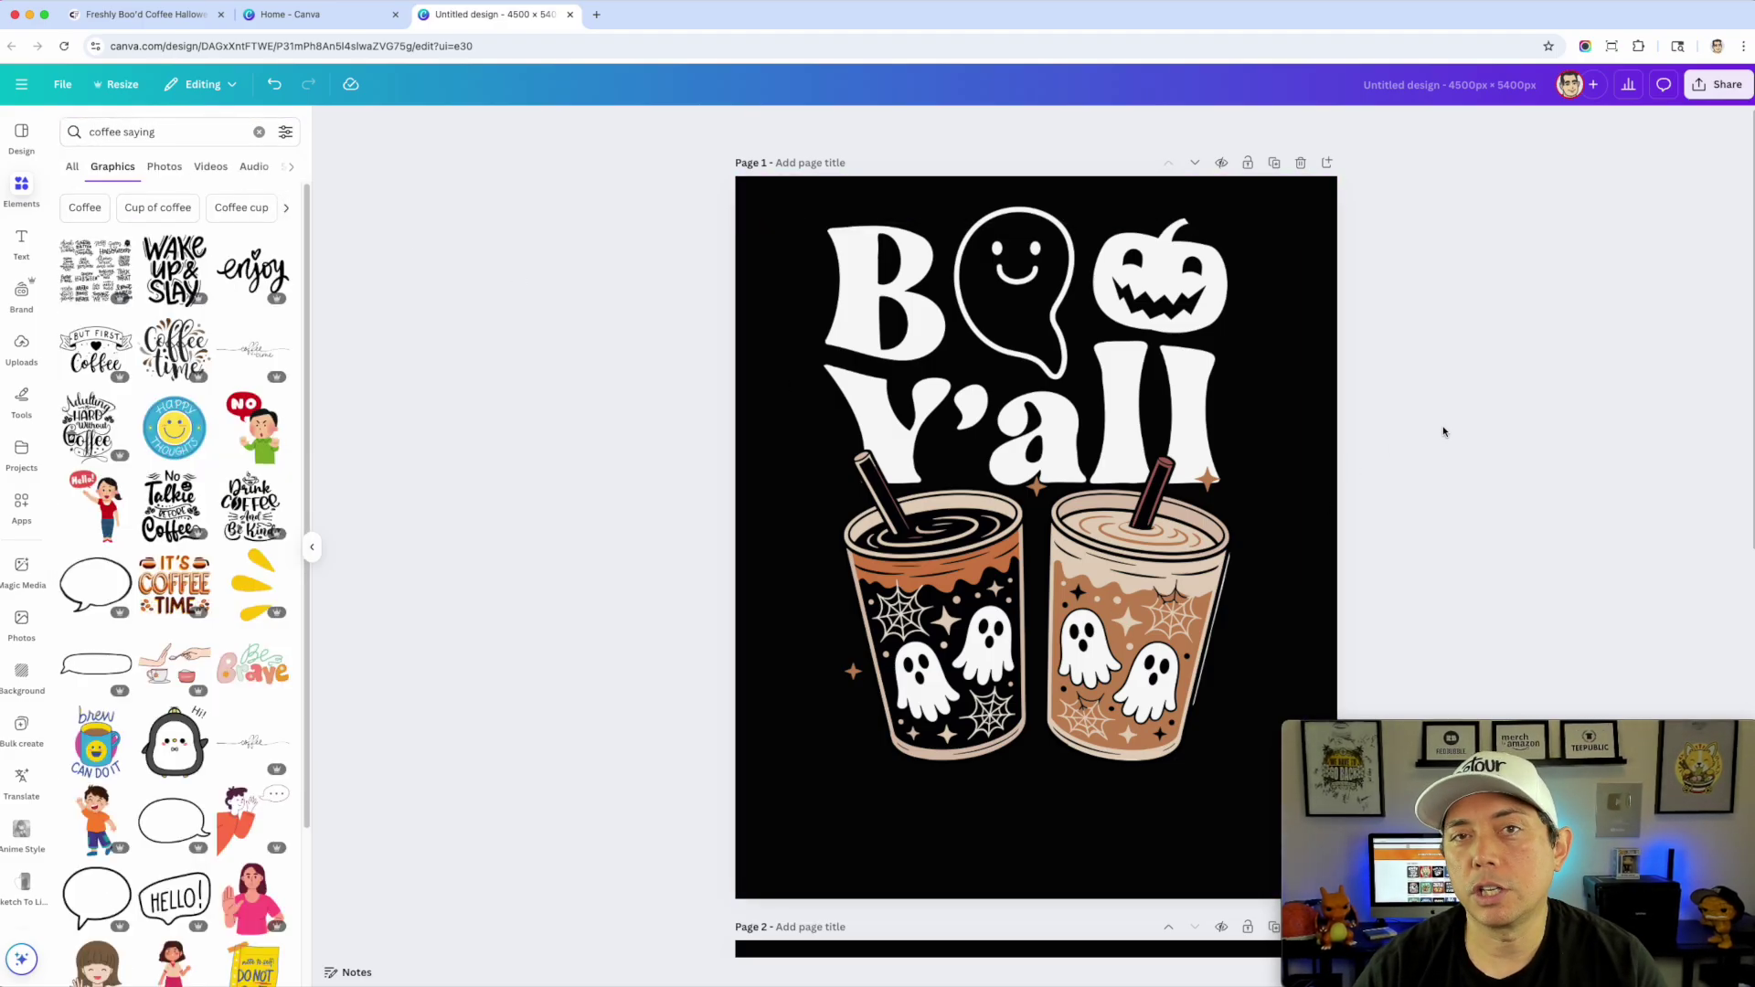
scroll(1370, 294, "down", 10)
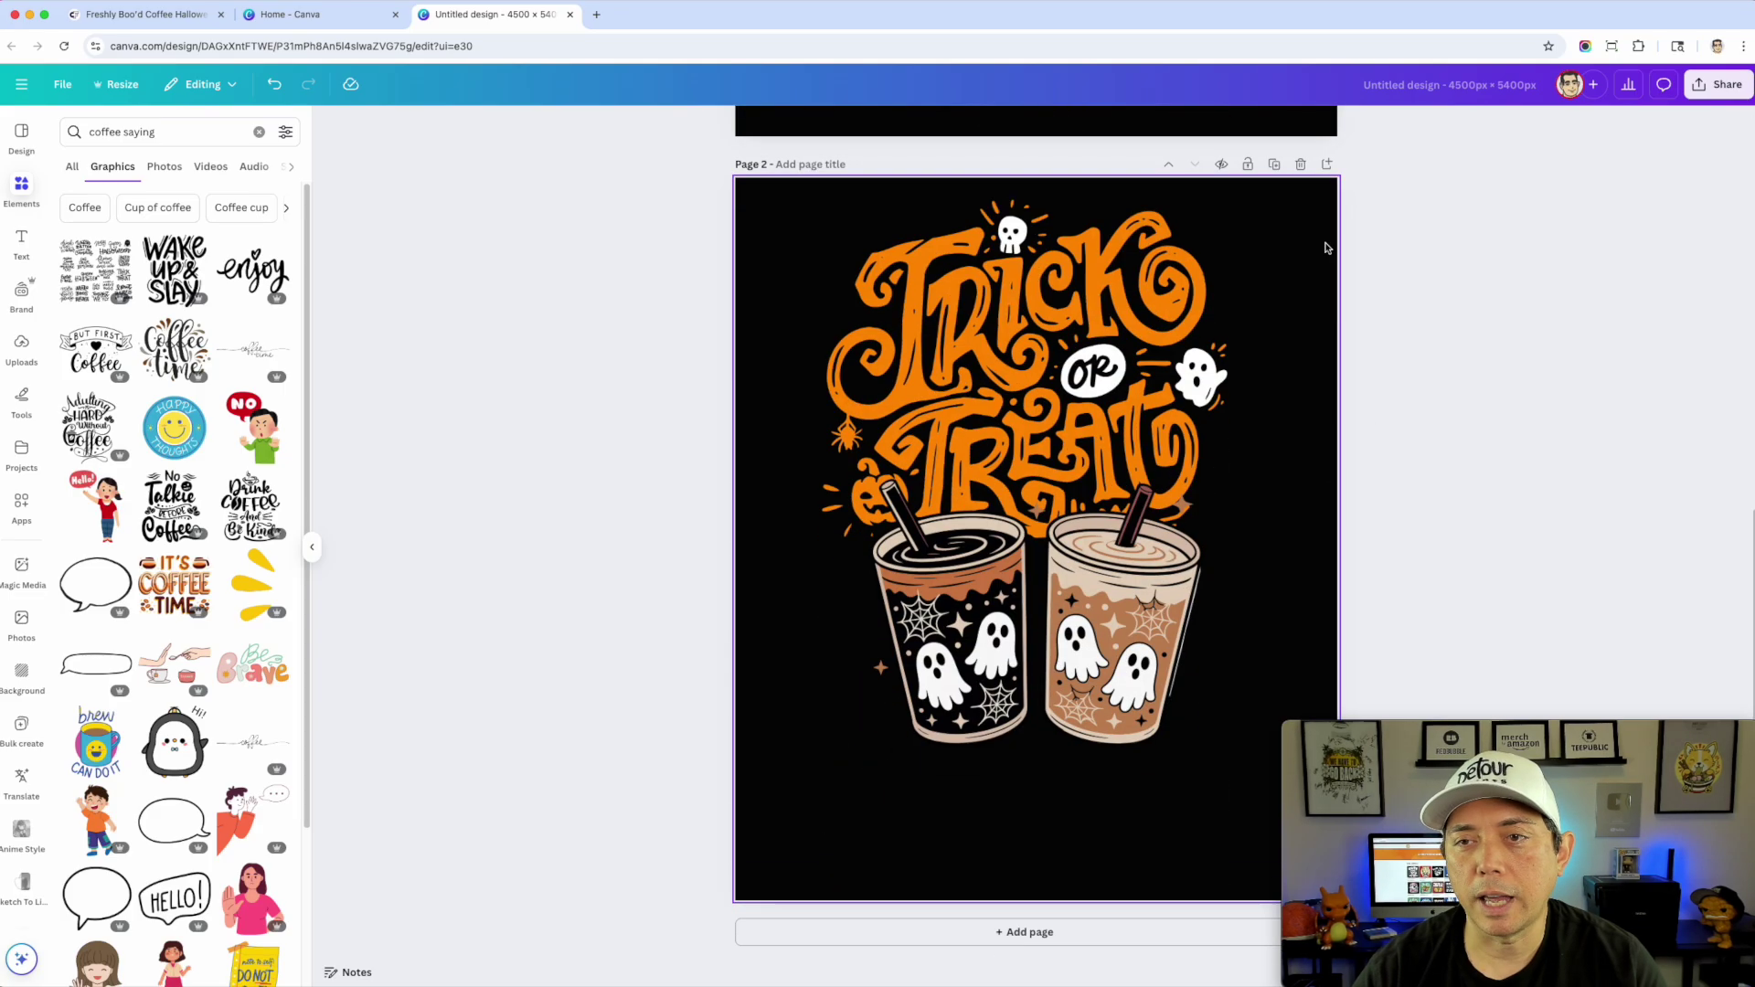
left_click(1326, 166)
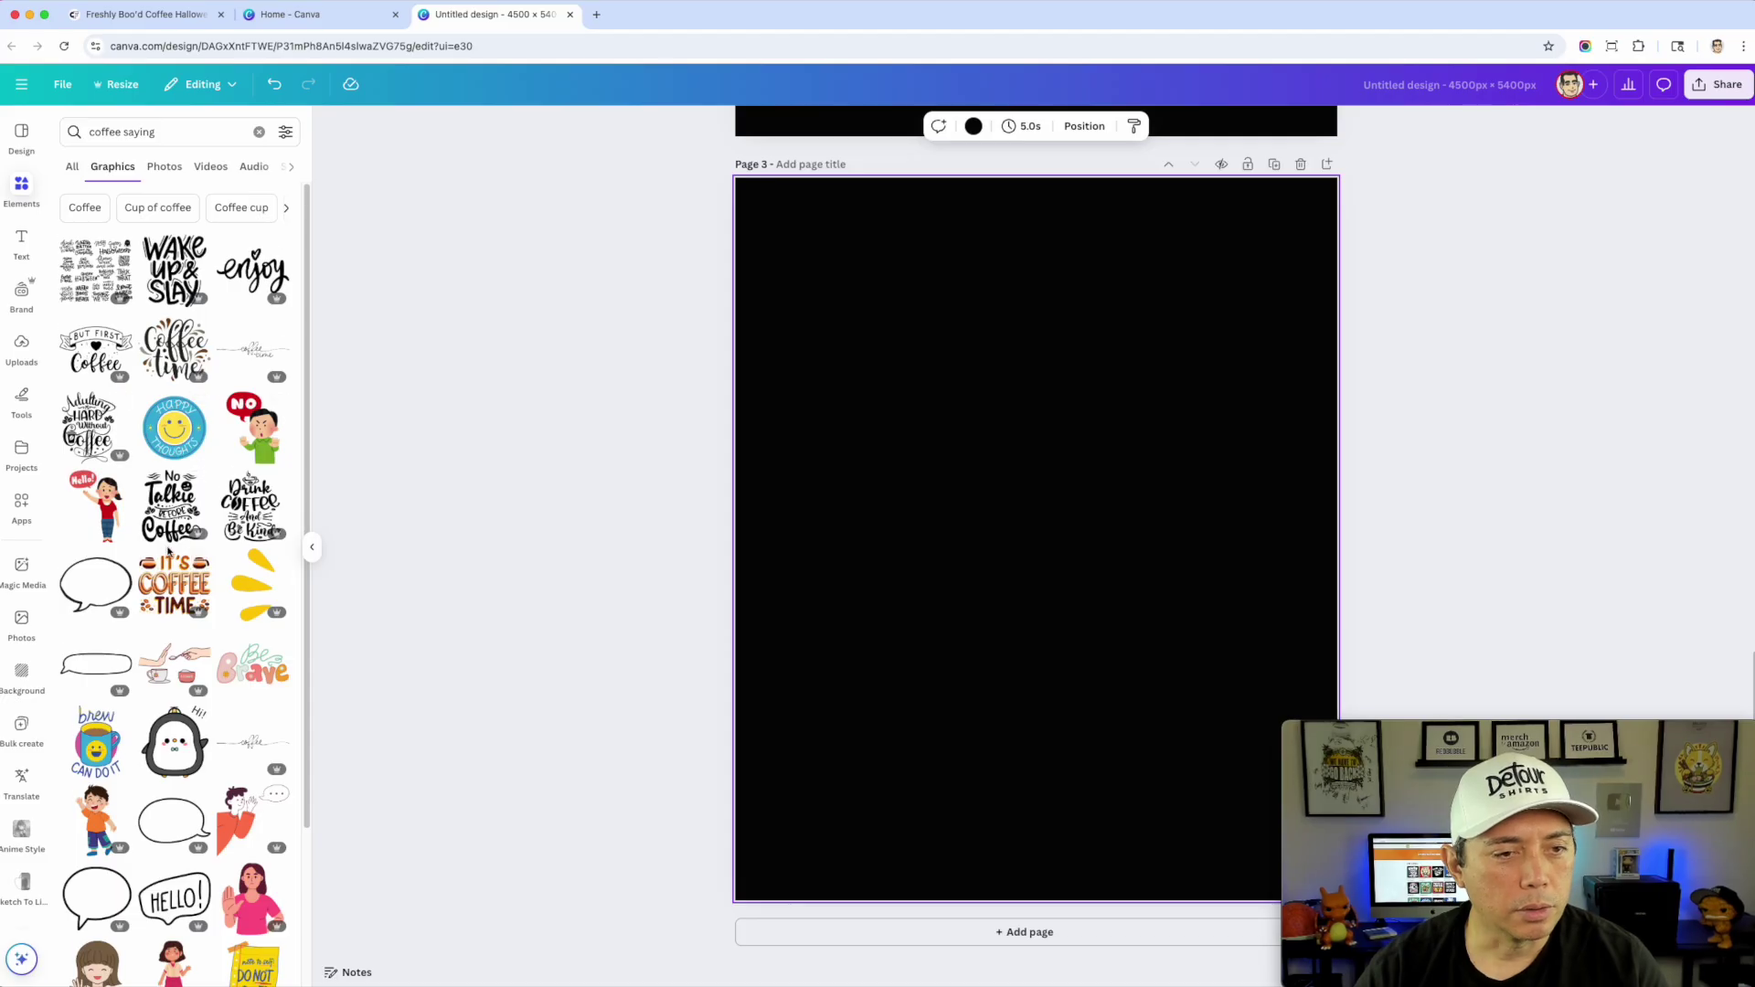
Step: Browse the coffee saying graphics, add the "Life Begins After Coffee" lettering, and show all its magic recommendations
scroll(169, 551, "down", 6)
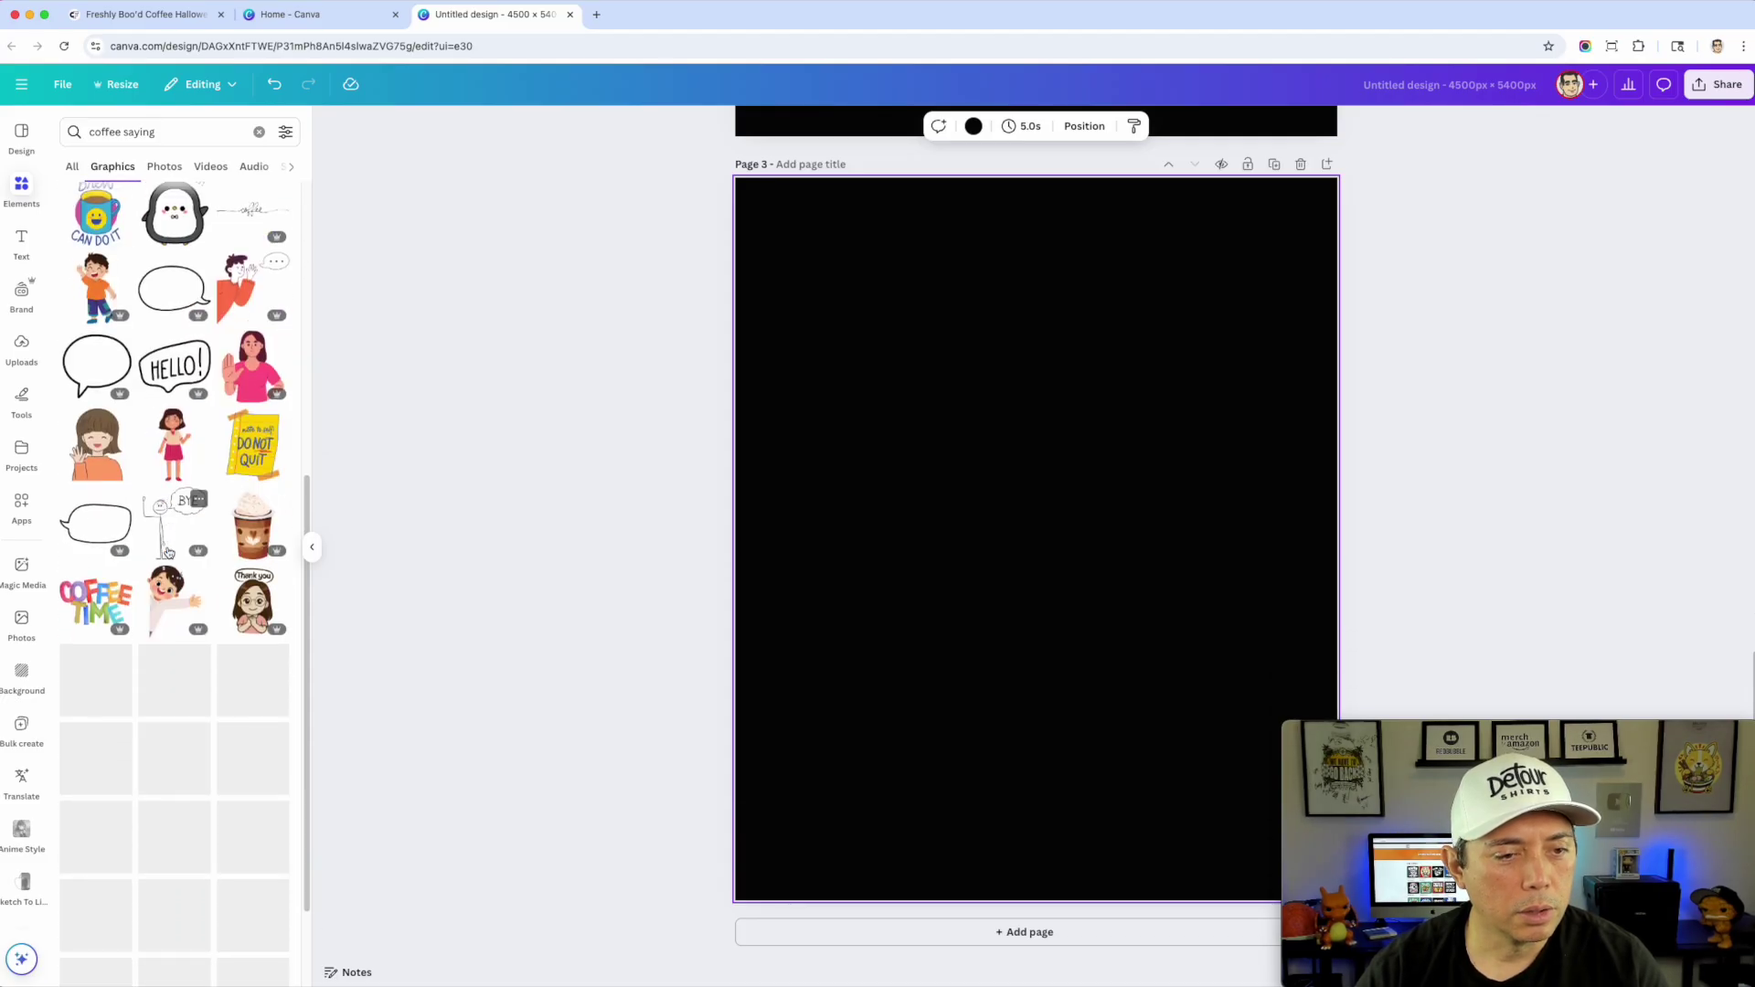
scroll(168, 552, "down", 2)
scroll(223, 547, "down", 3)
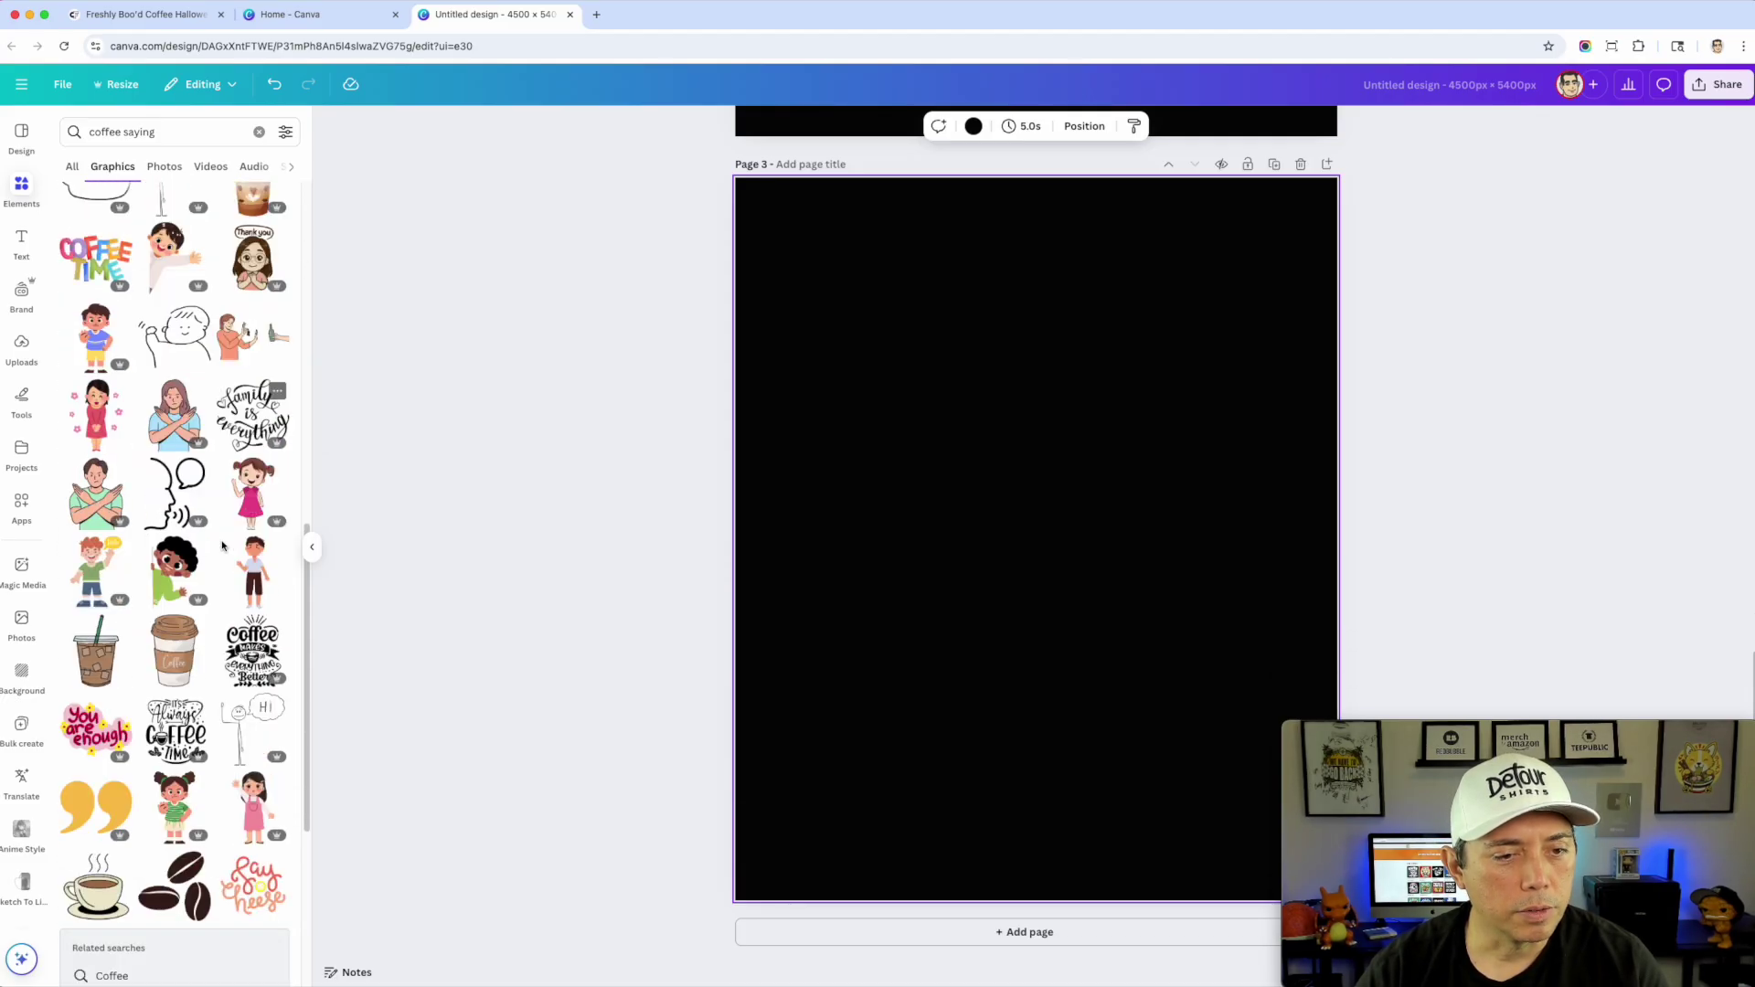
scroll(222, 547, "down", 3)
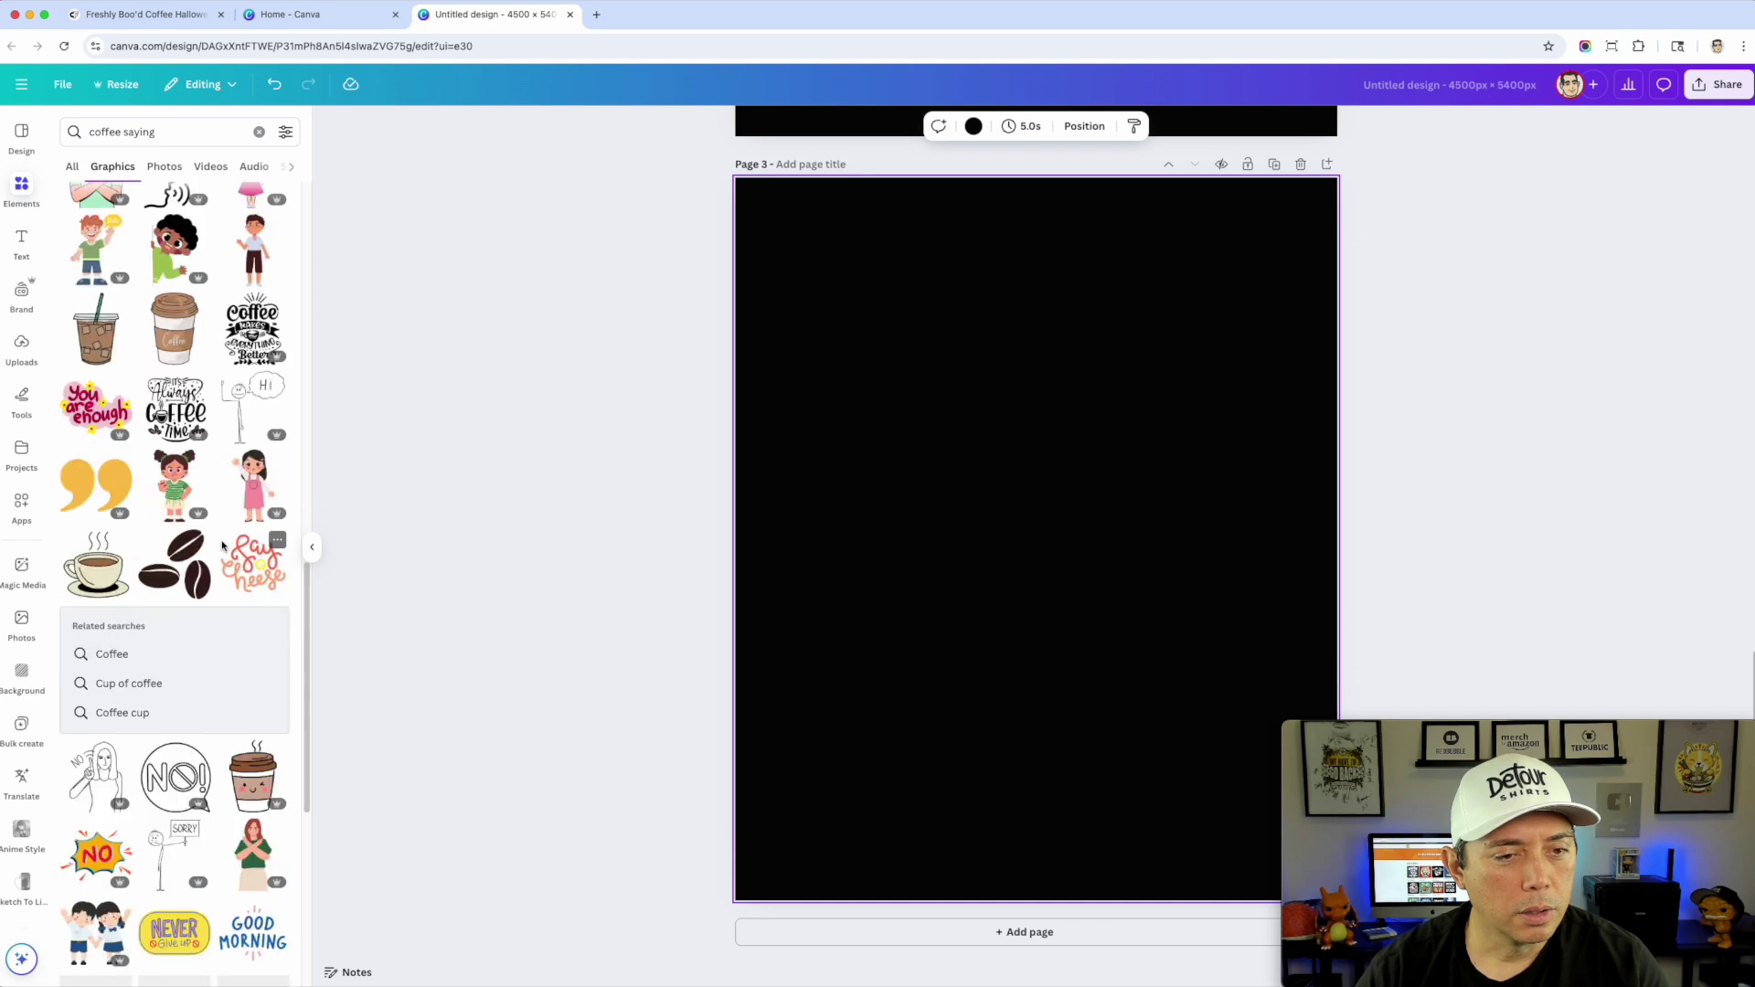
scroll(180, 534, "down", 3)
scroll(218, 373, "up", 3)
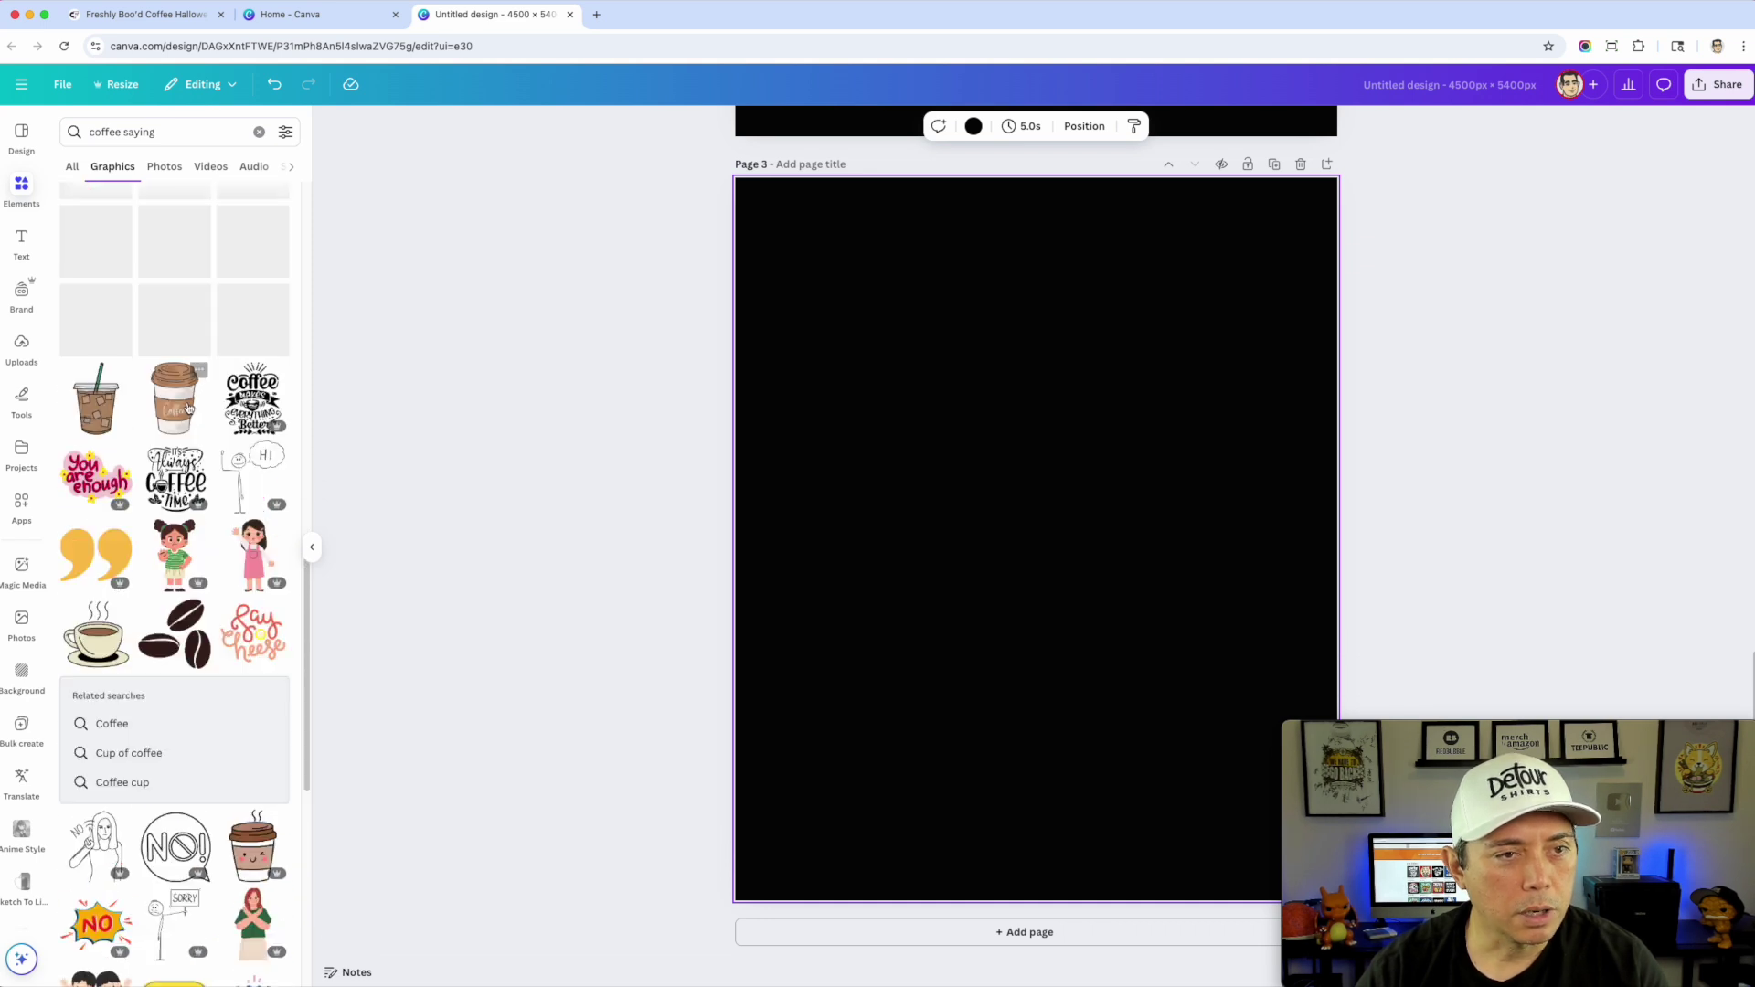
scroll(220, 506, "down", 10)
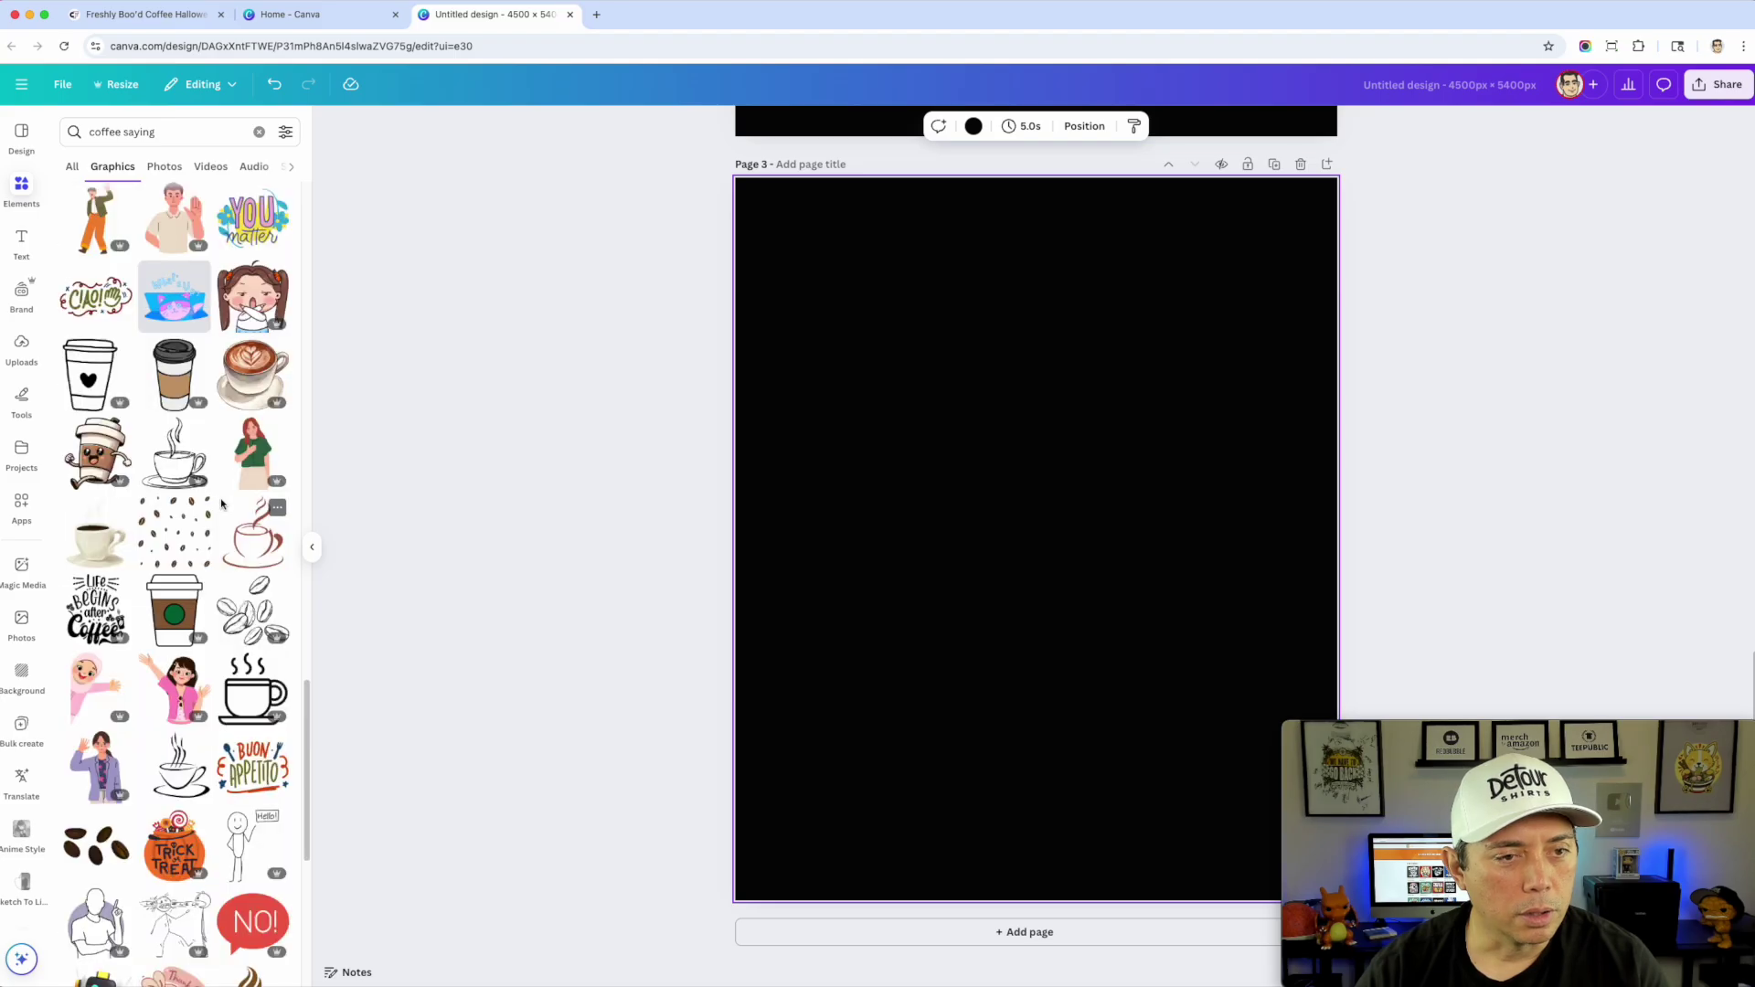
scroll(222, 505, "down", 2)
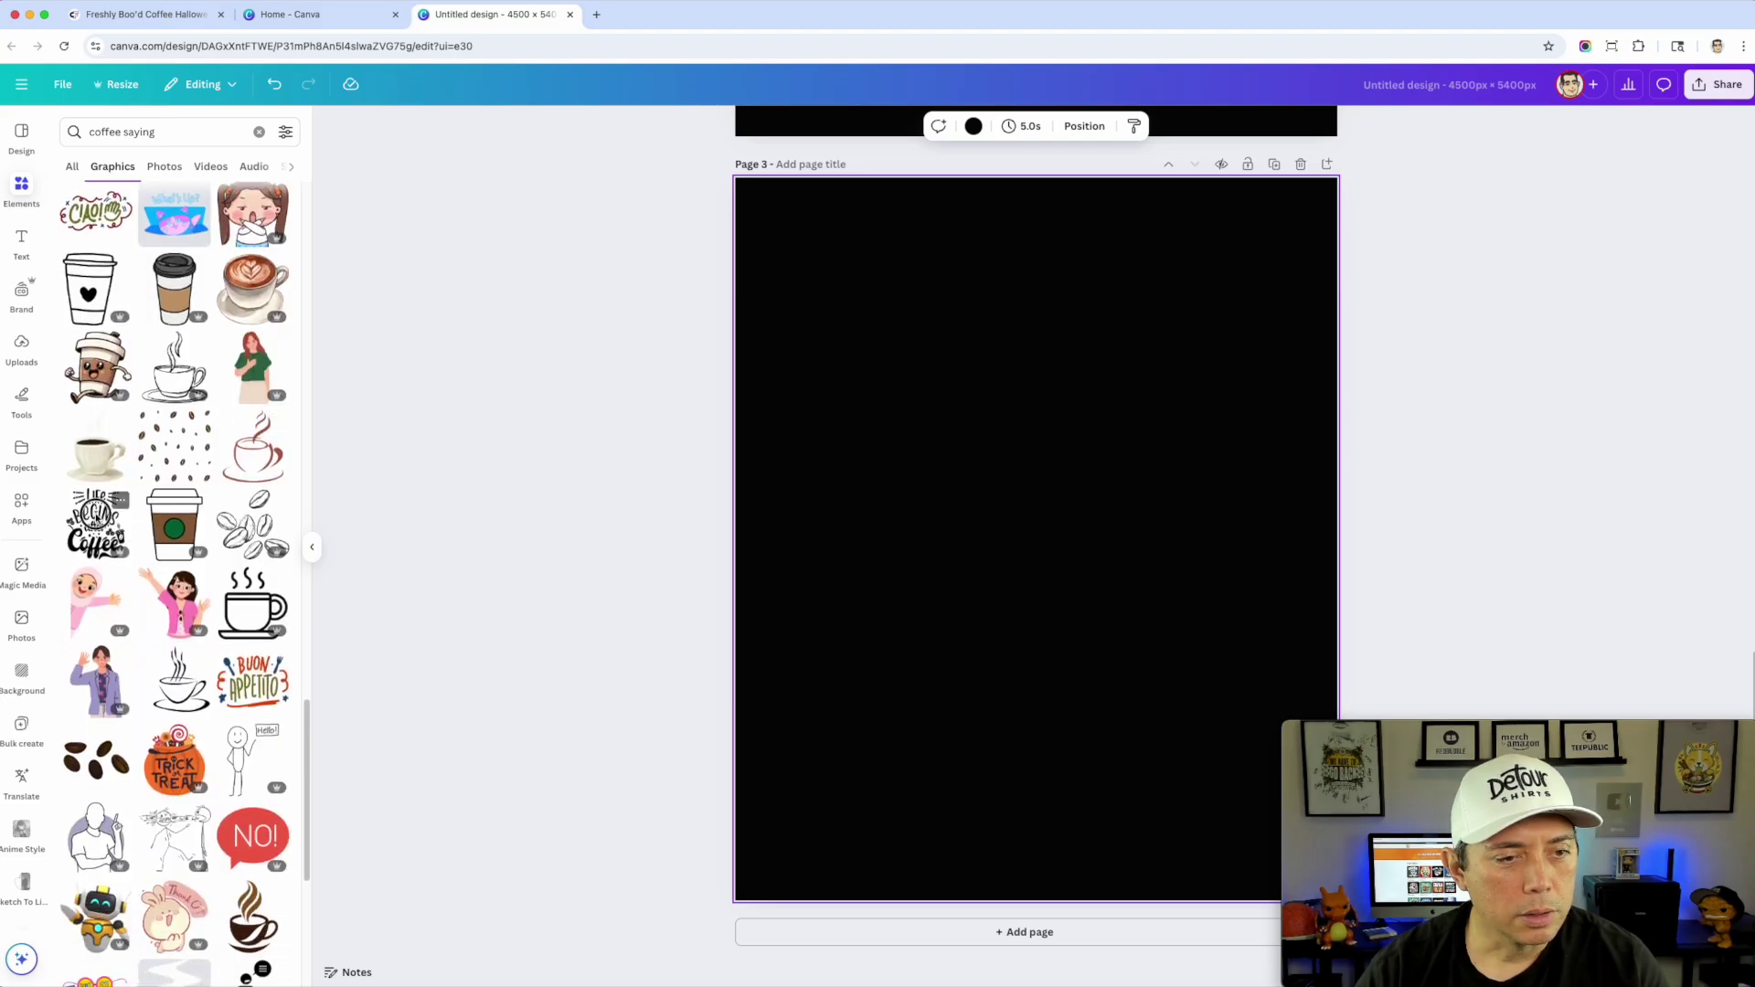
left_click(96, 521)
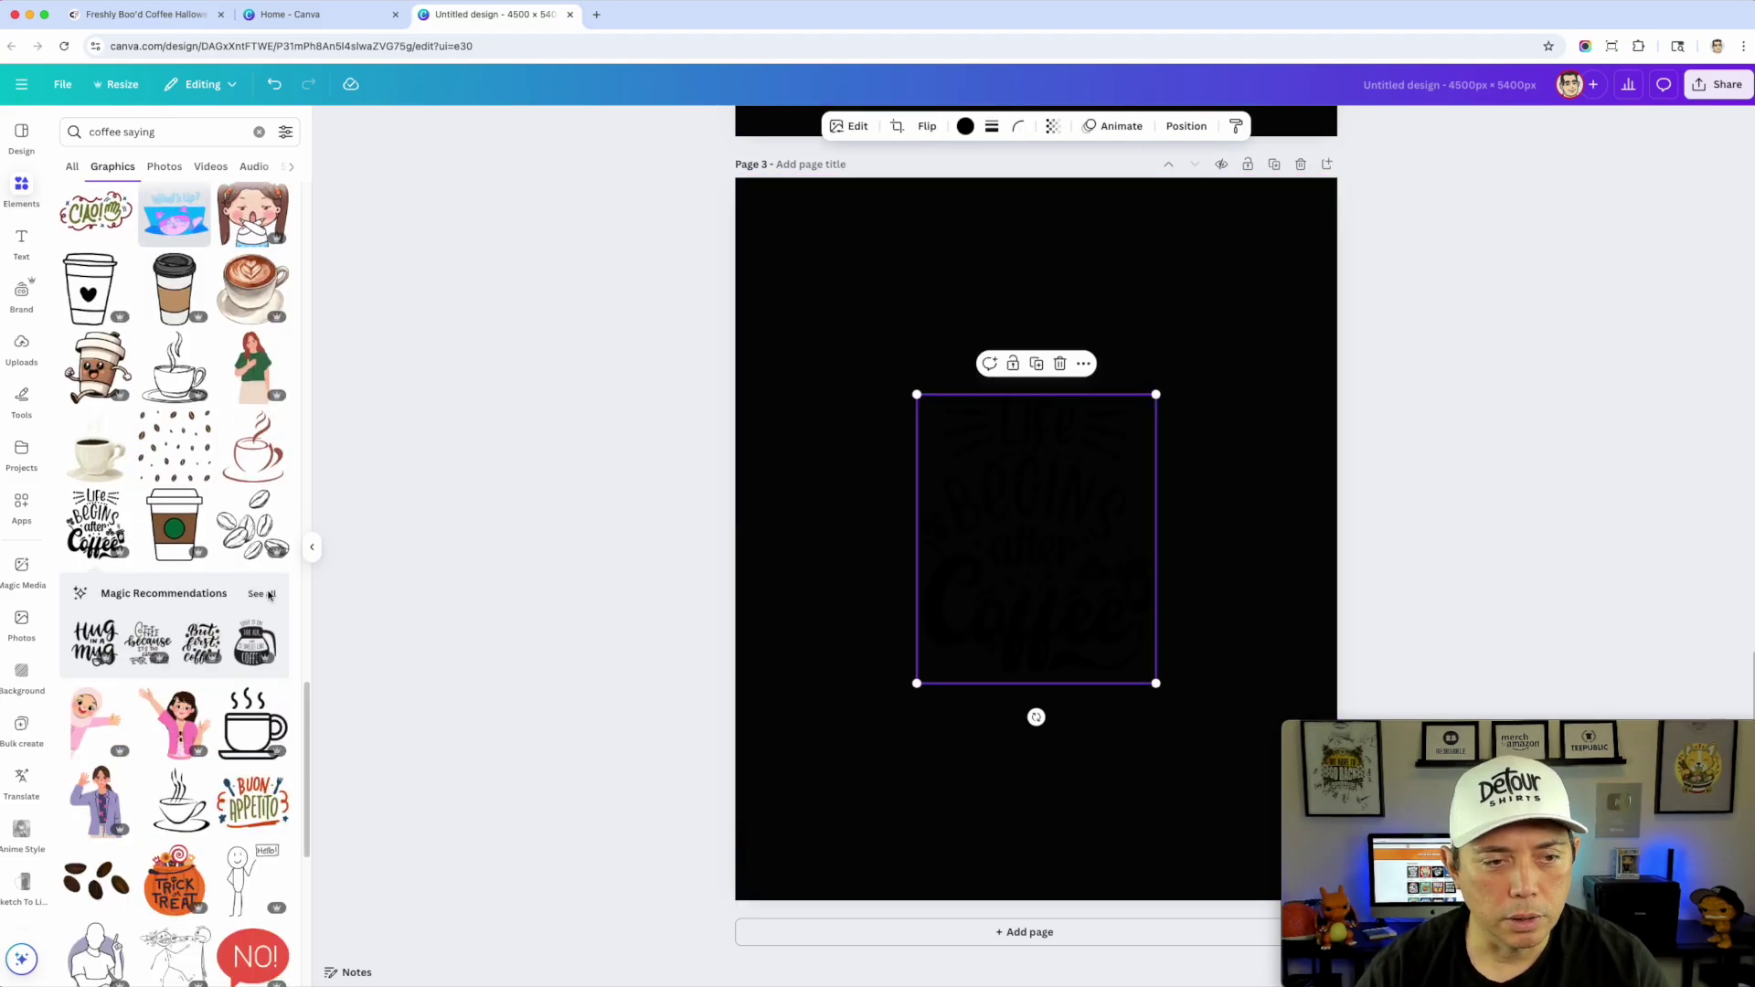
left_click(268, 594)
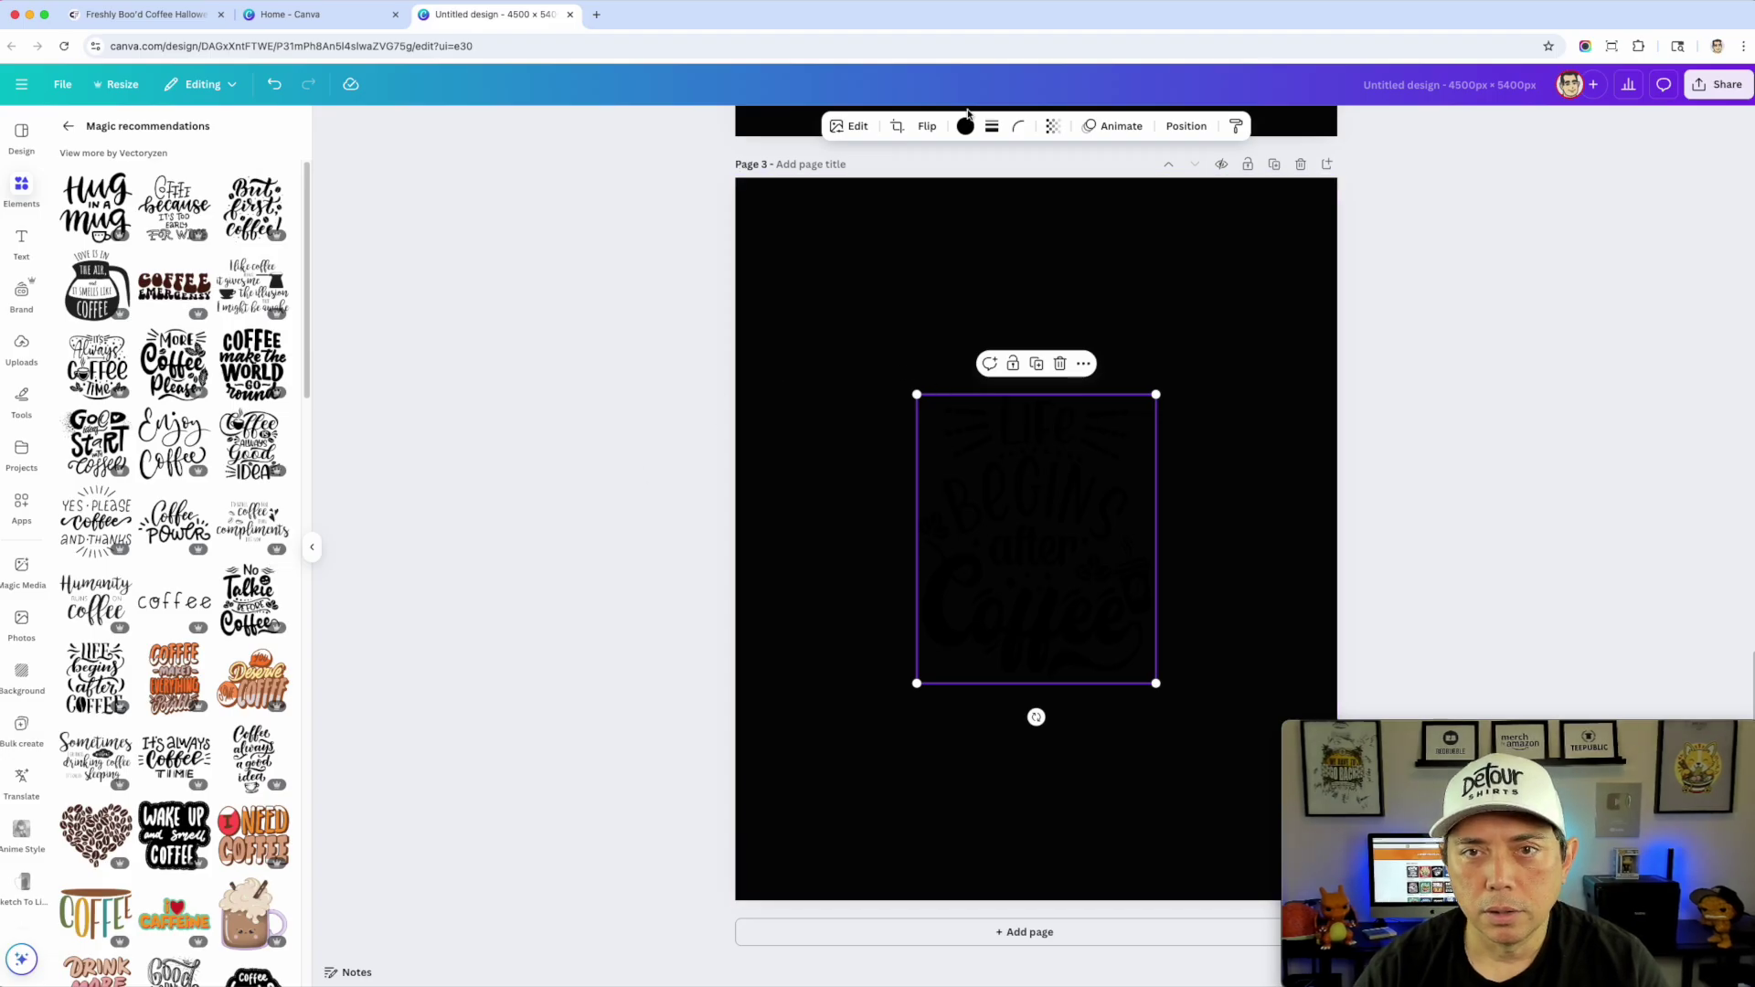
Step: Replace the "Life Begins After Coffee" lettering with "Hug in a Mug" in white, placed in the upper-left area of page 3
key("Delete")
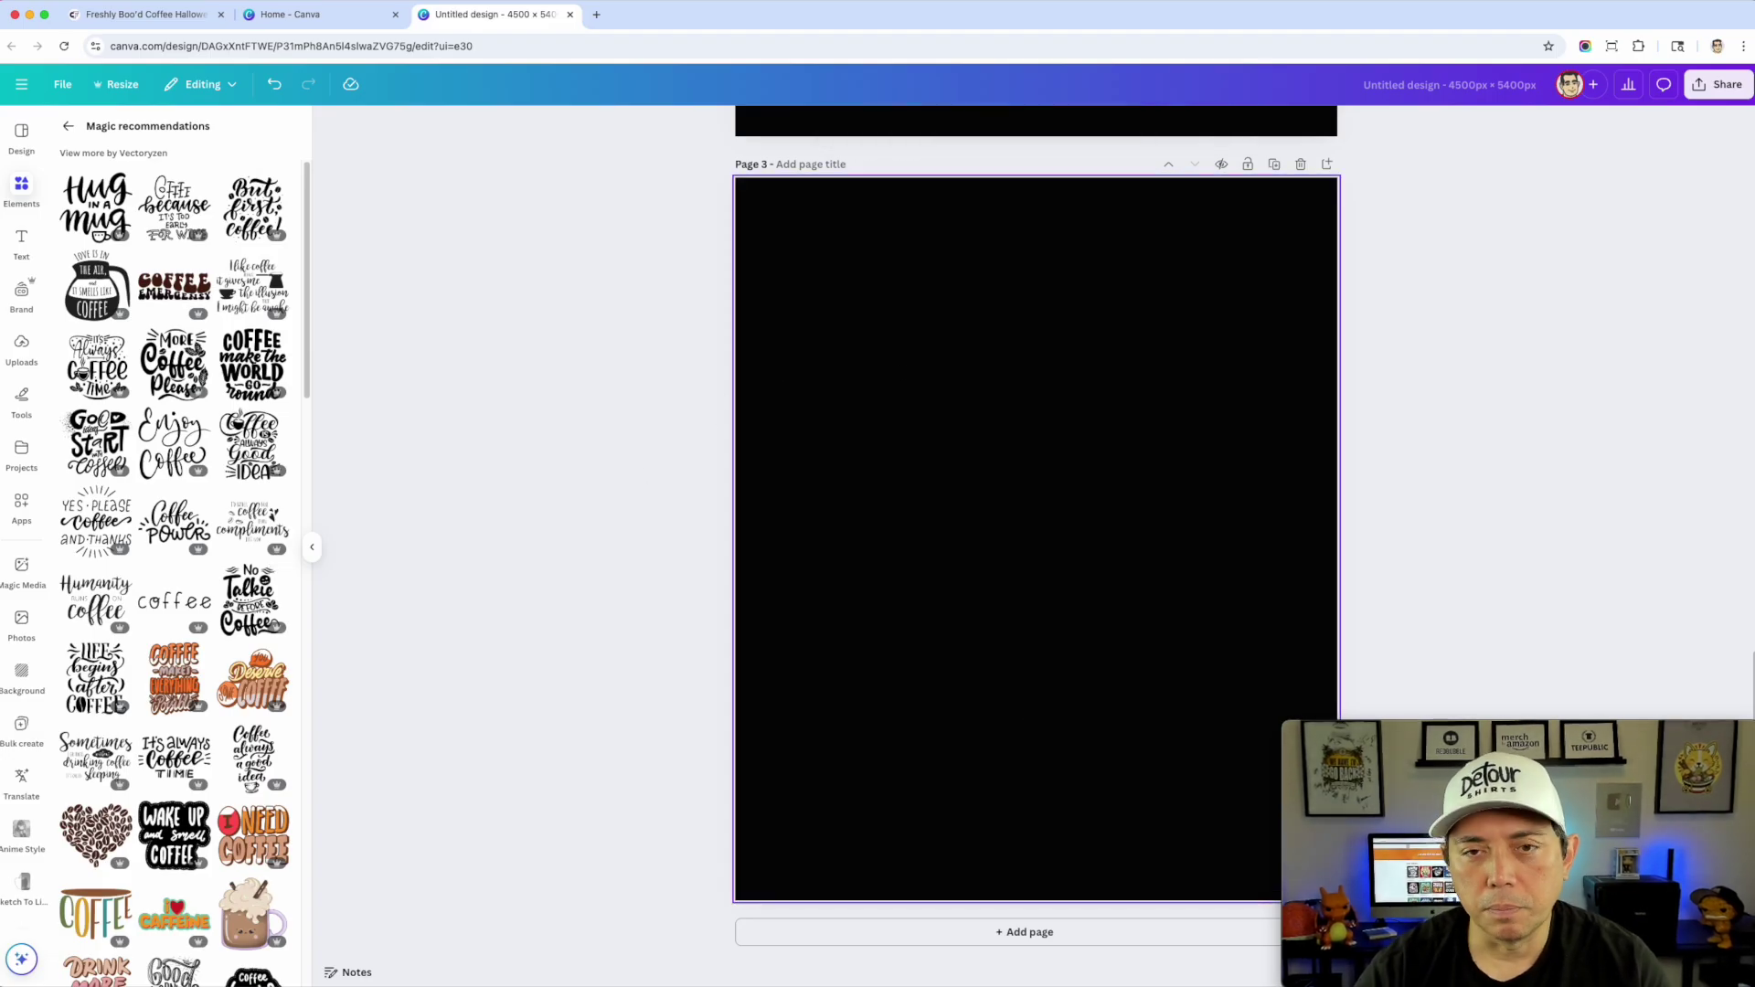
left_click(94, 208)
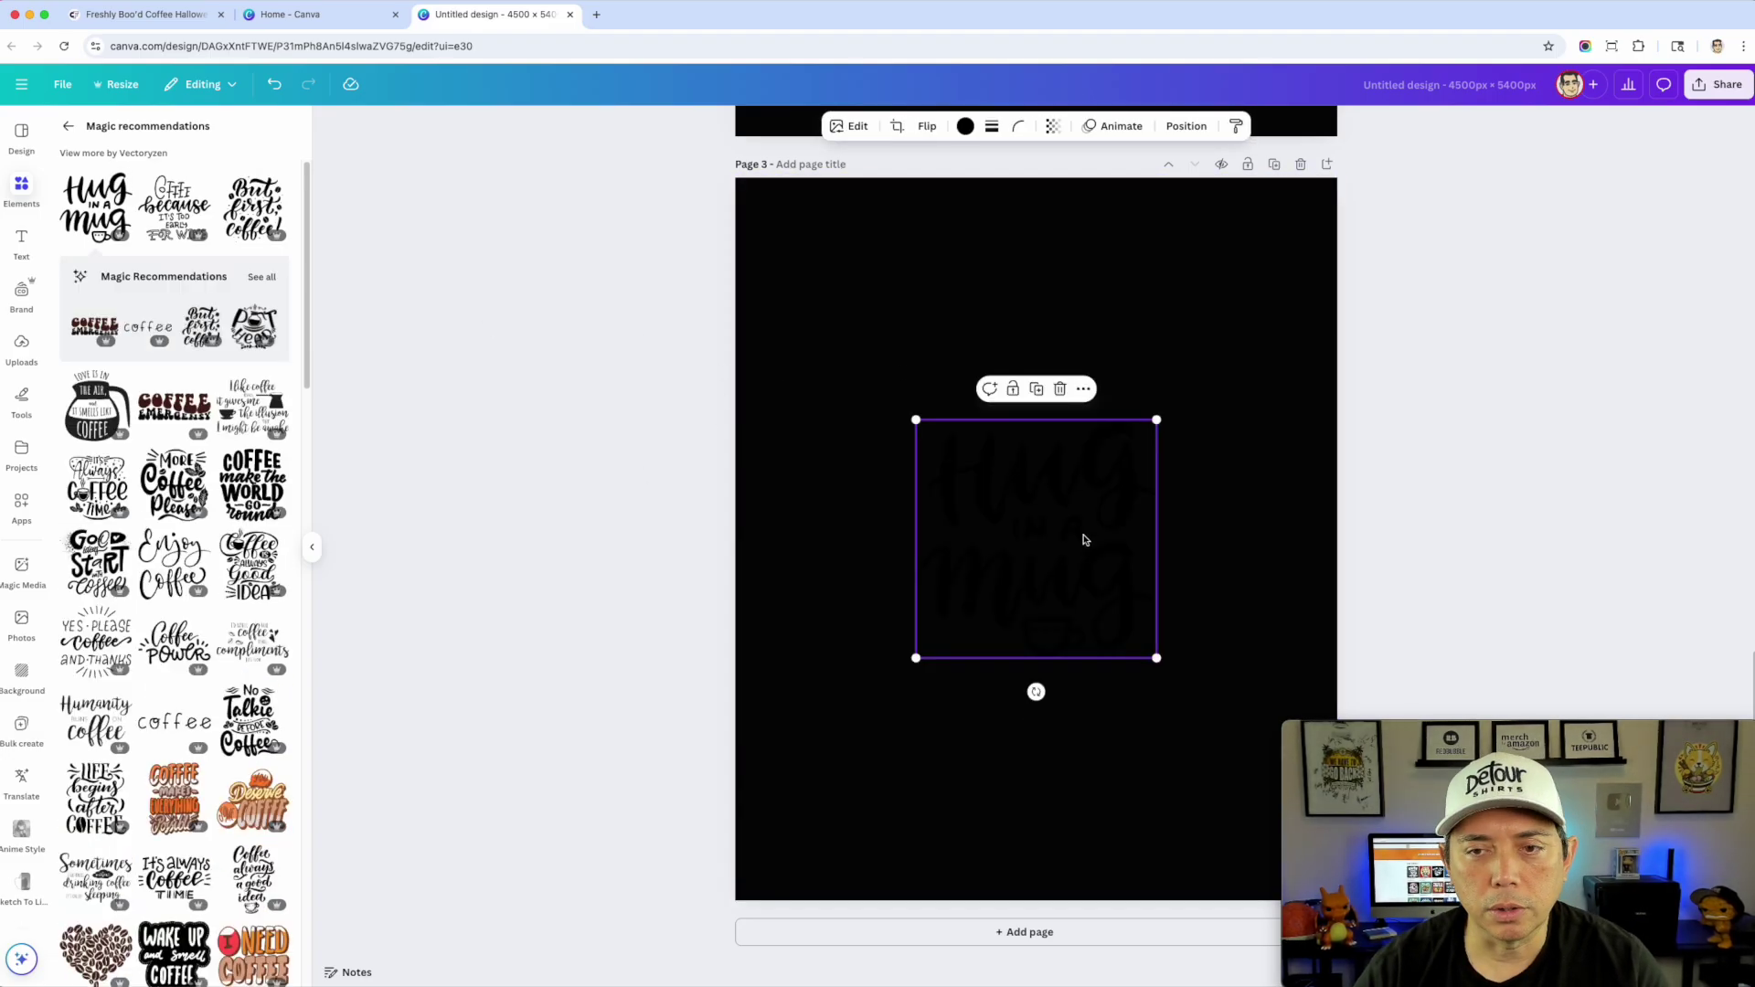
left_click(966, 127)
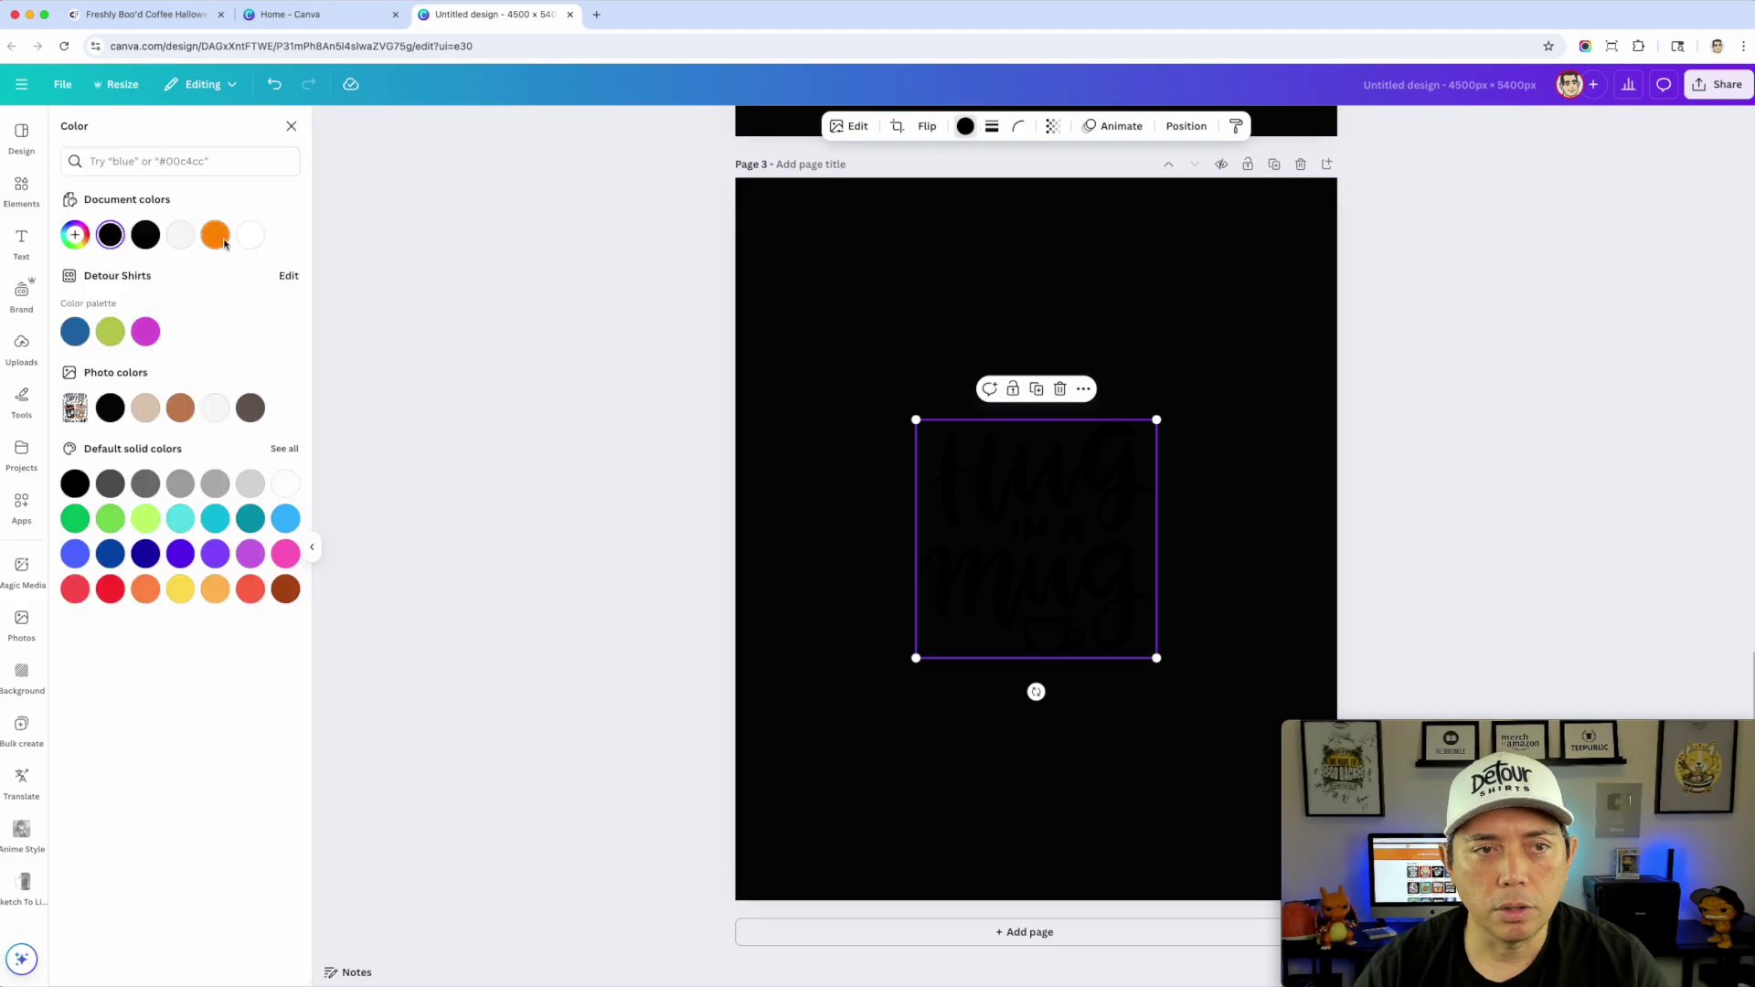
left_click(252, 235)
left_click_drag(994, 485, 860, 296)
scroll(1131, 381, "up", 5)
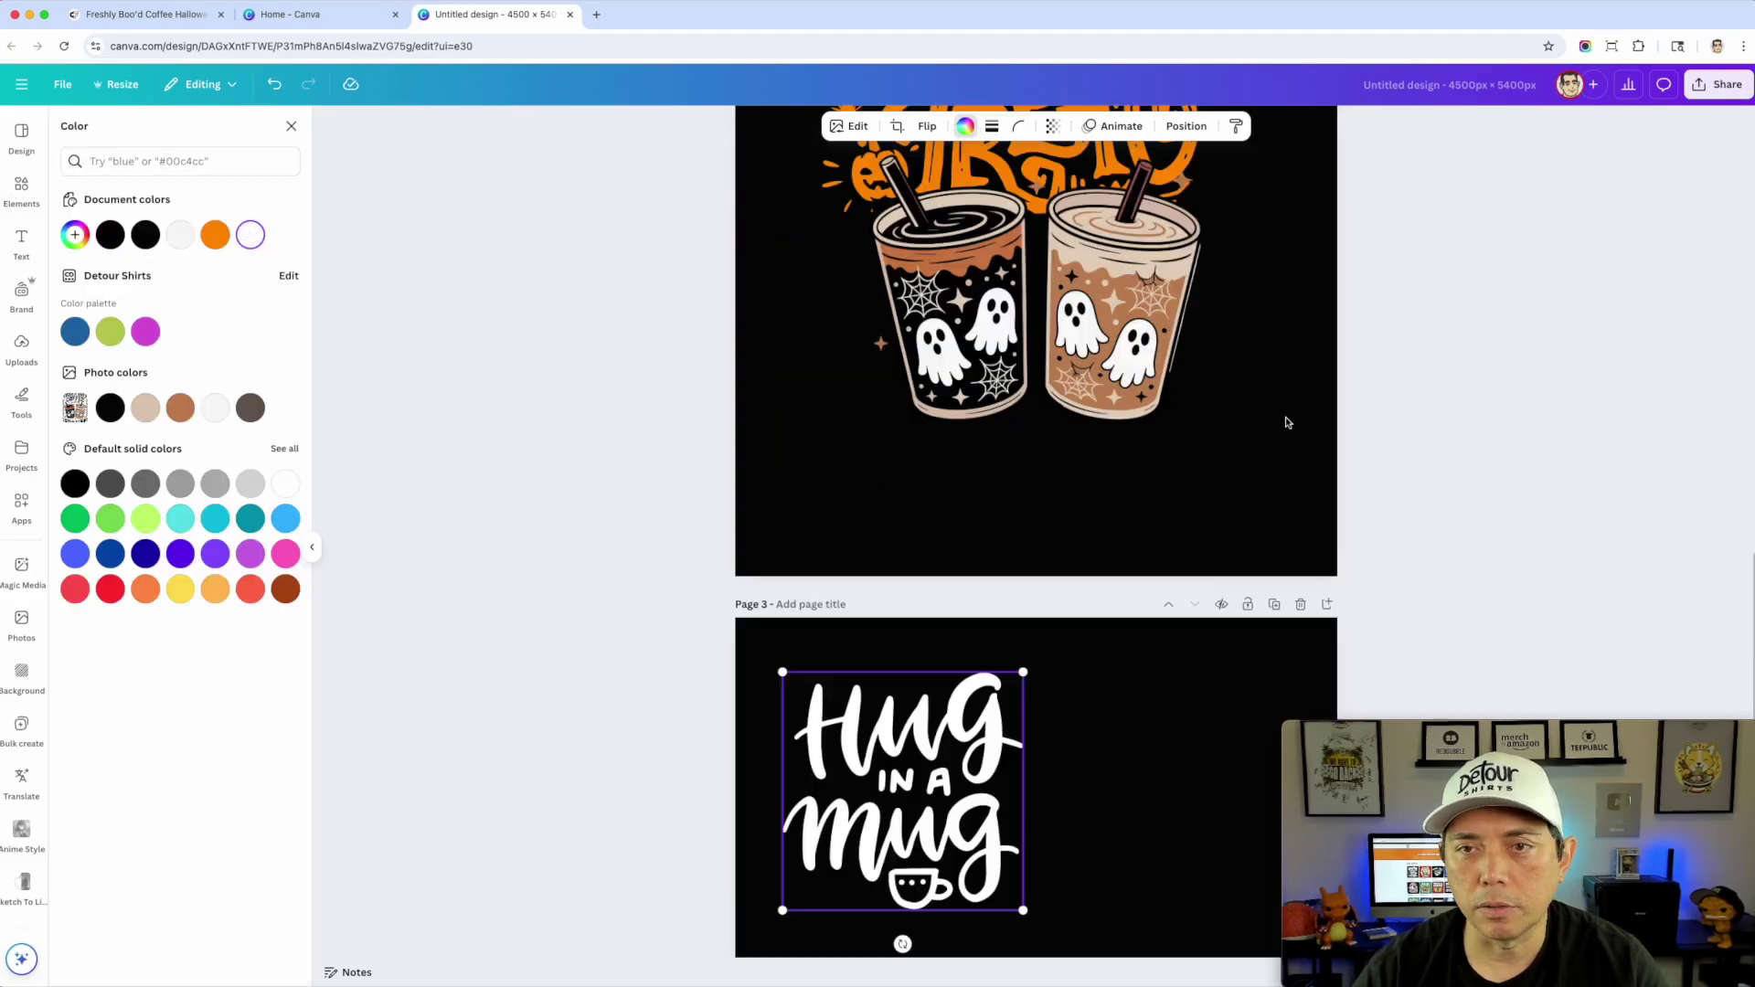
scroll(1132, 382, "down", 1)
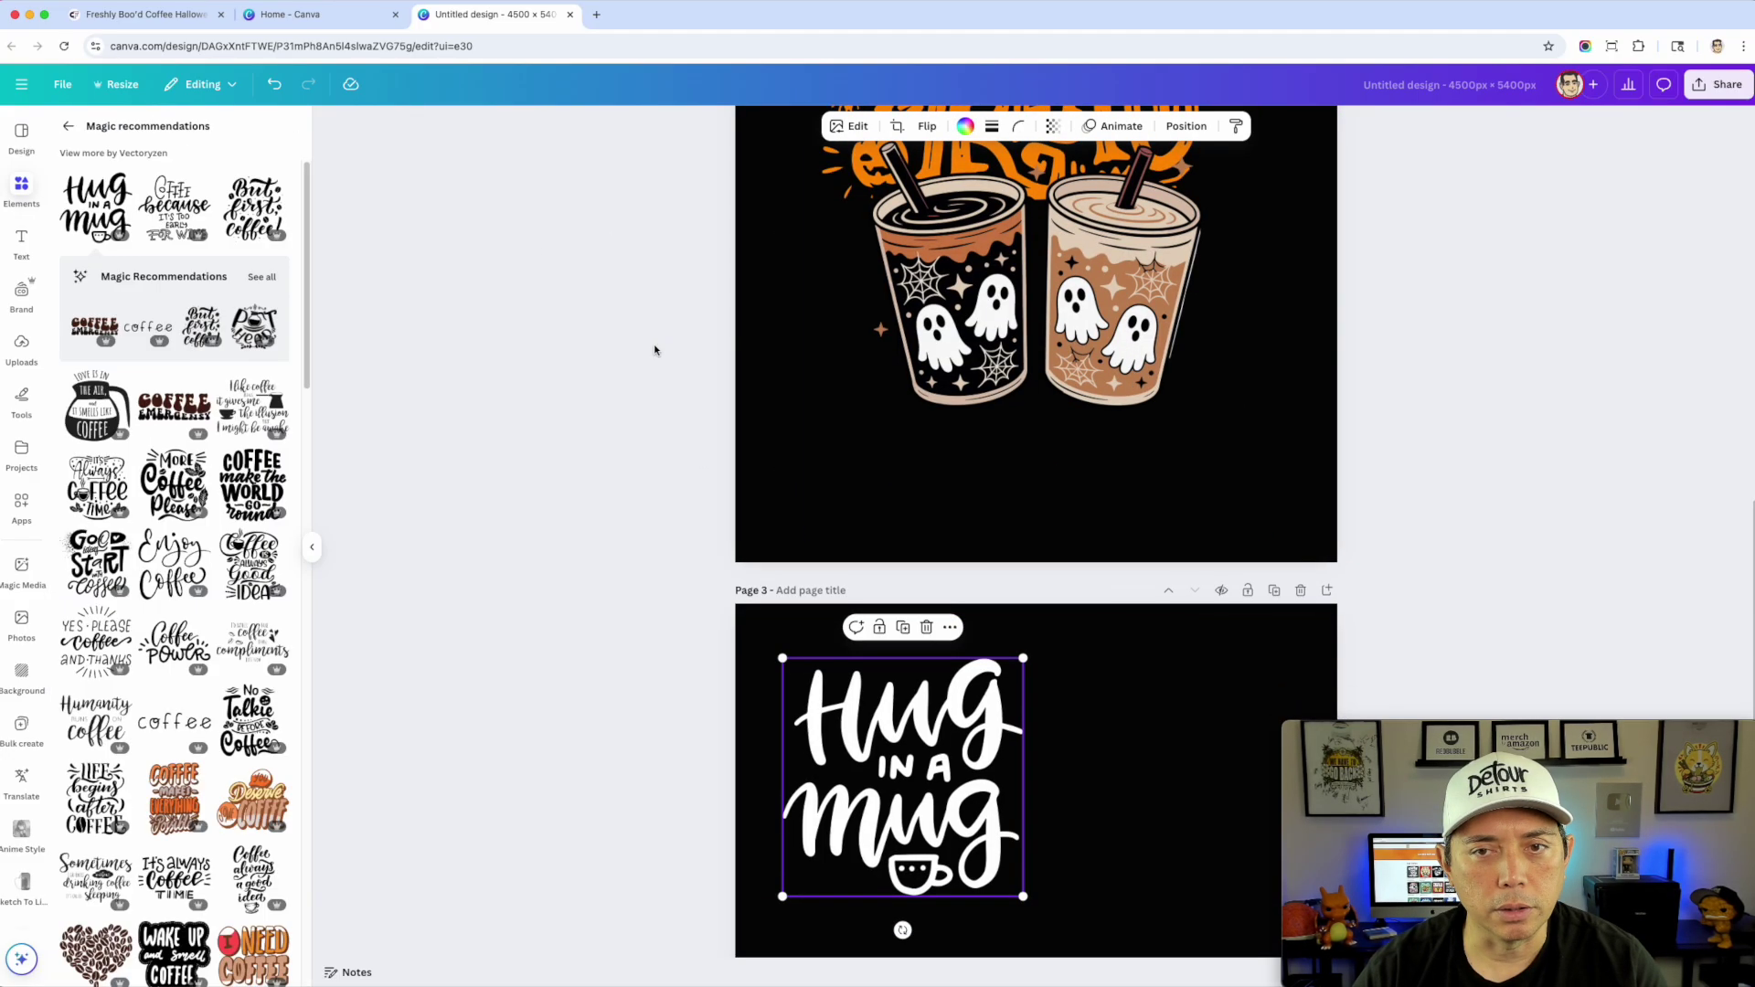
scroll(540, 517, "down", 3)
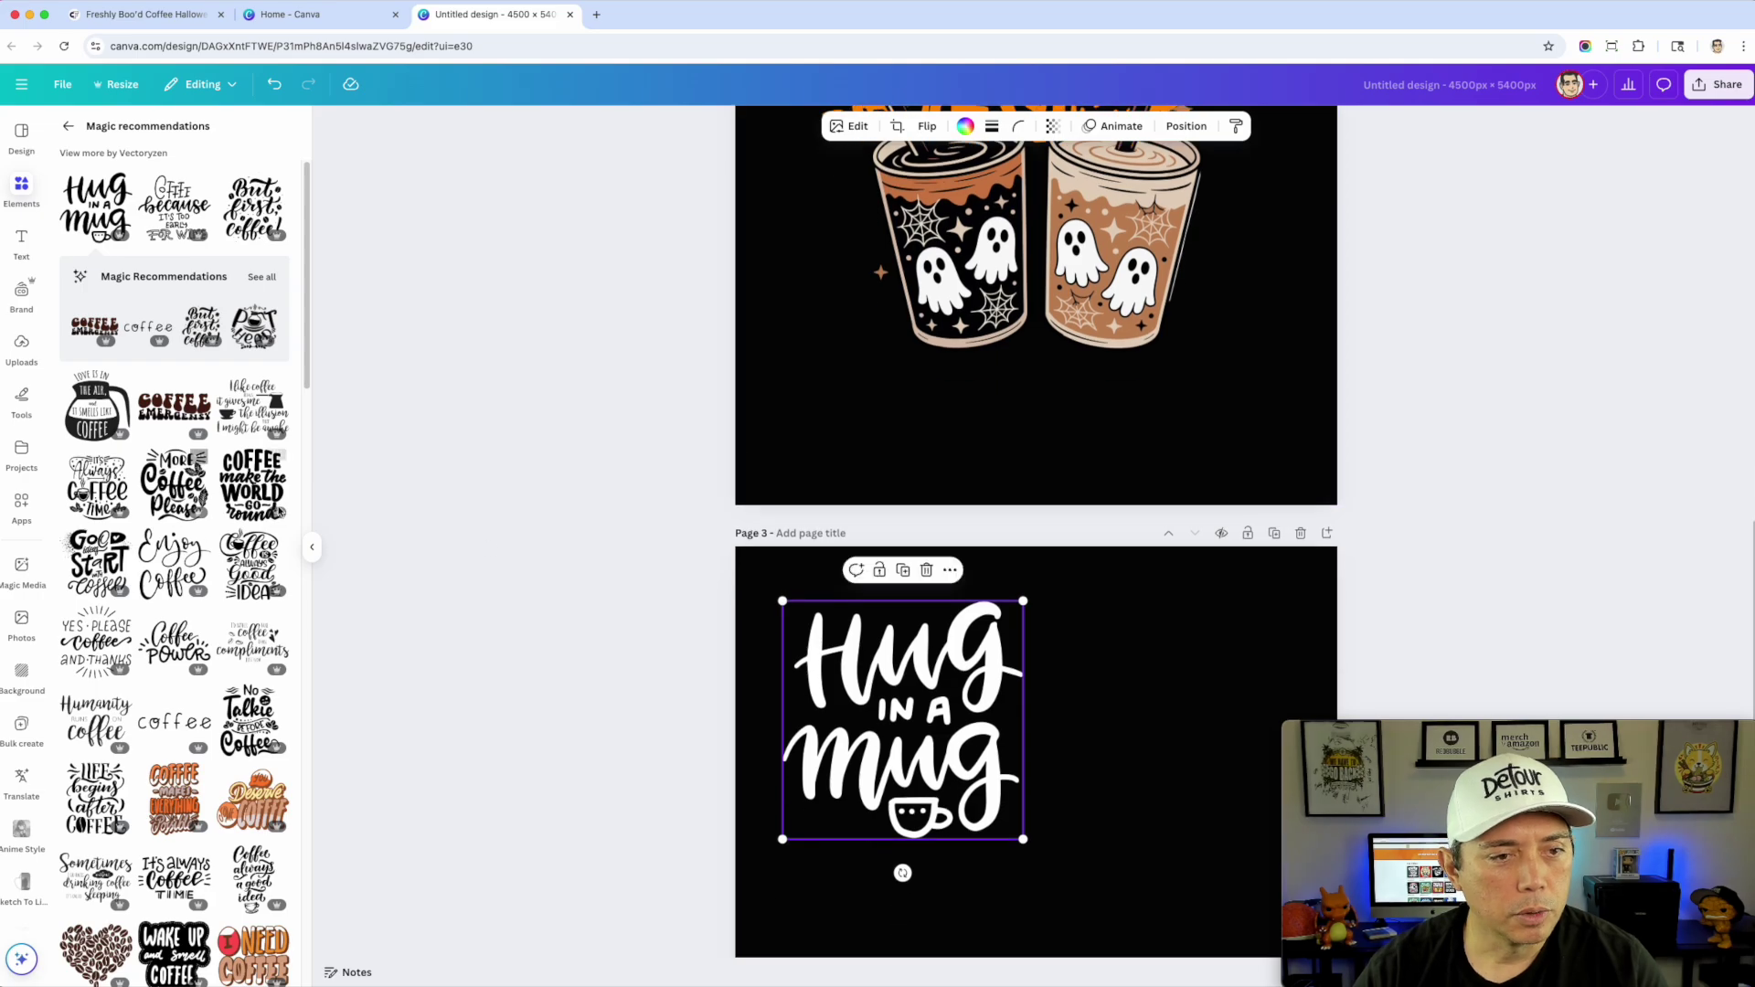
Step: Browse the coffee lettering recommendations, try the "Coffee Lover" graphic on page 3, and delete it
scroll(280, 510, "down", 3)
scroll(162, 477, "down", 2)
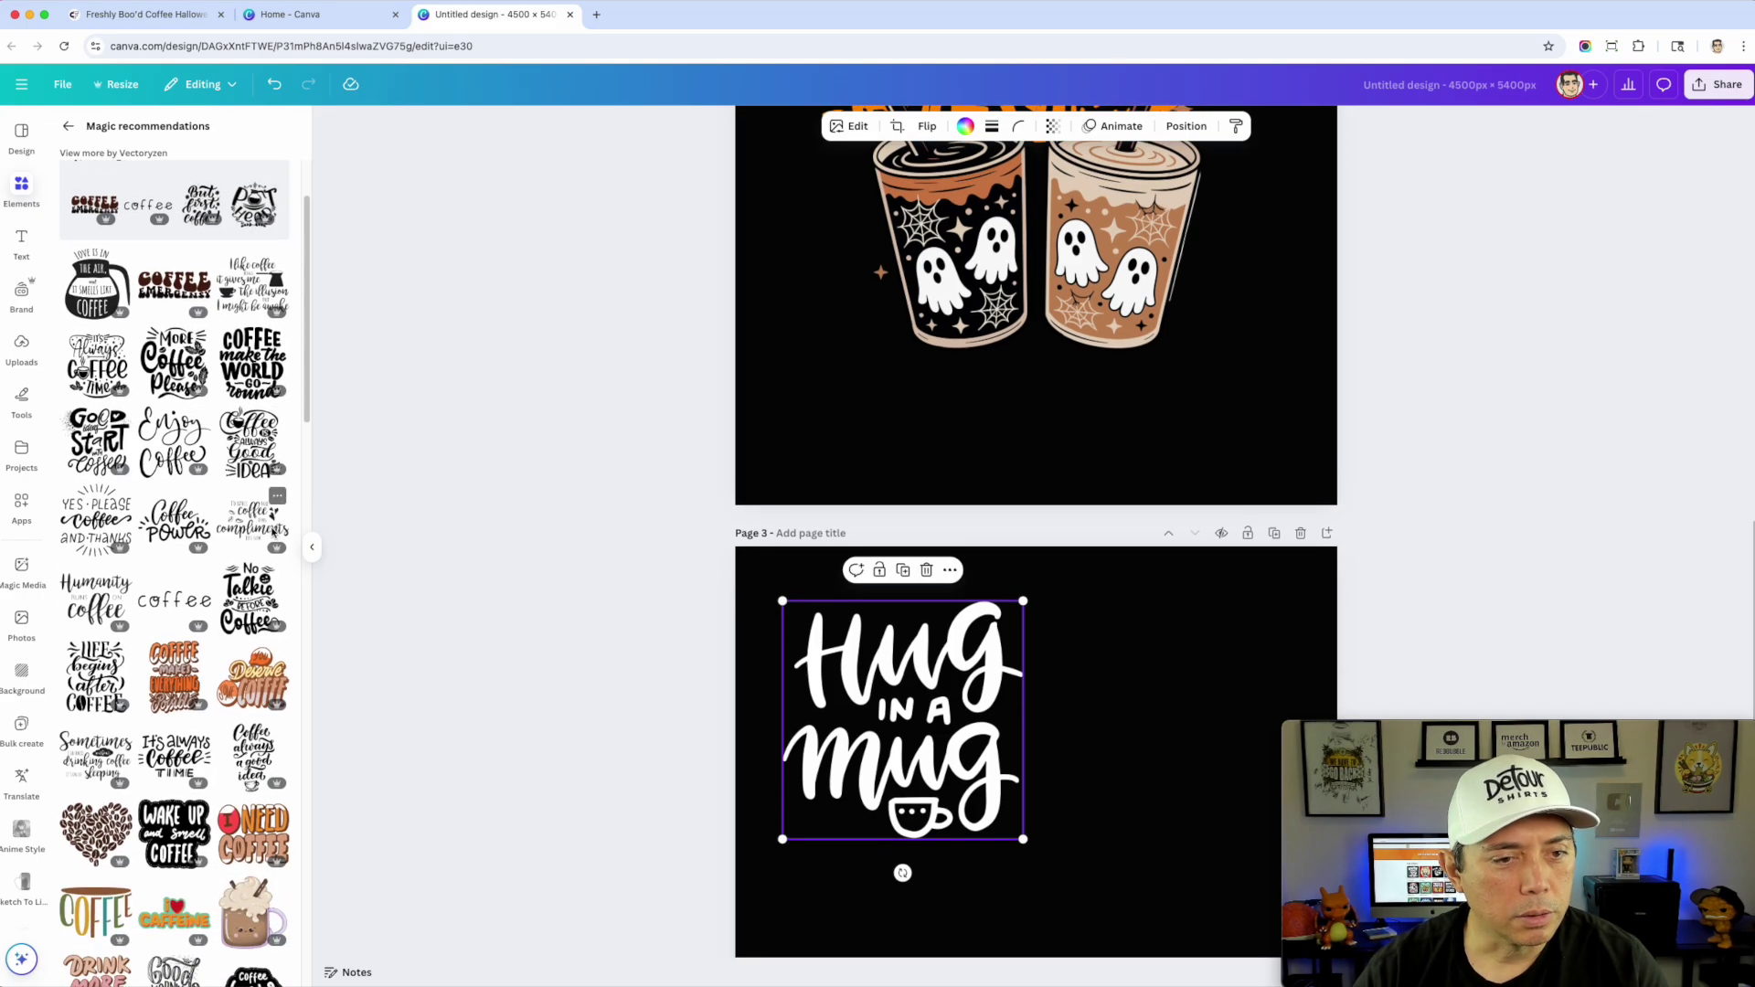
scroll(274, 532, "down", 2)
scroll(478, 517, "down", 4)
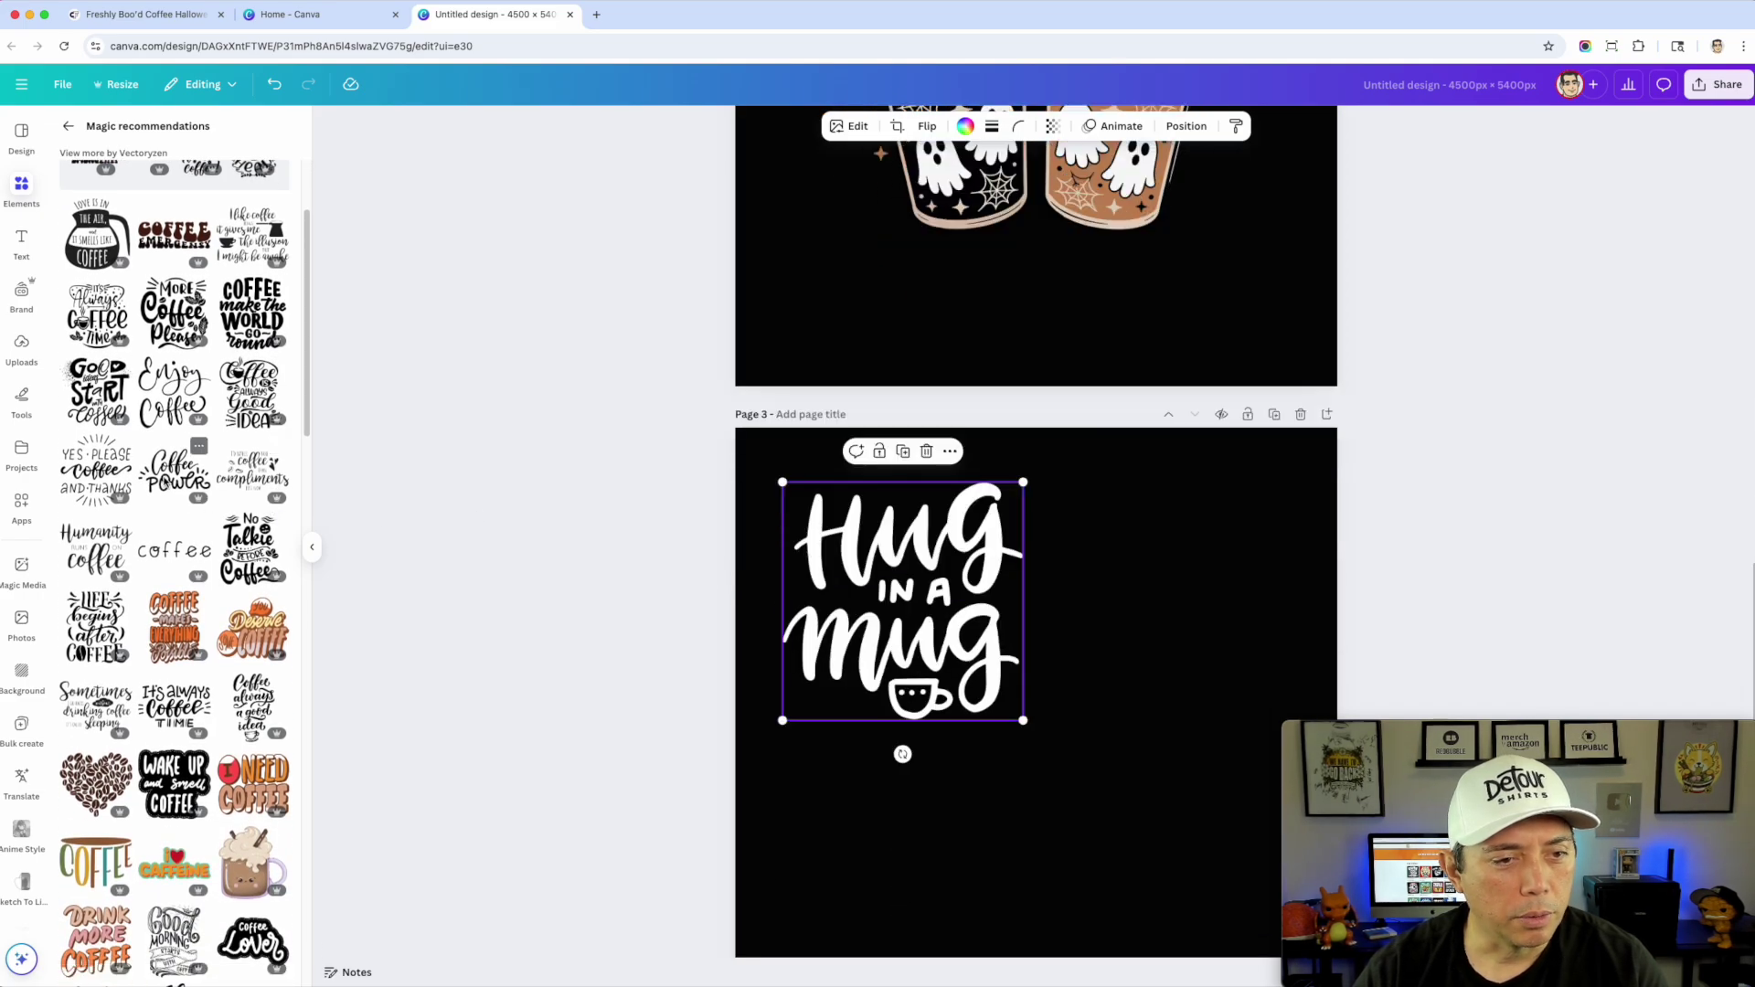
scroll(419, 576, "down", 1)
scroll(186, 619, "down", 2)
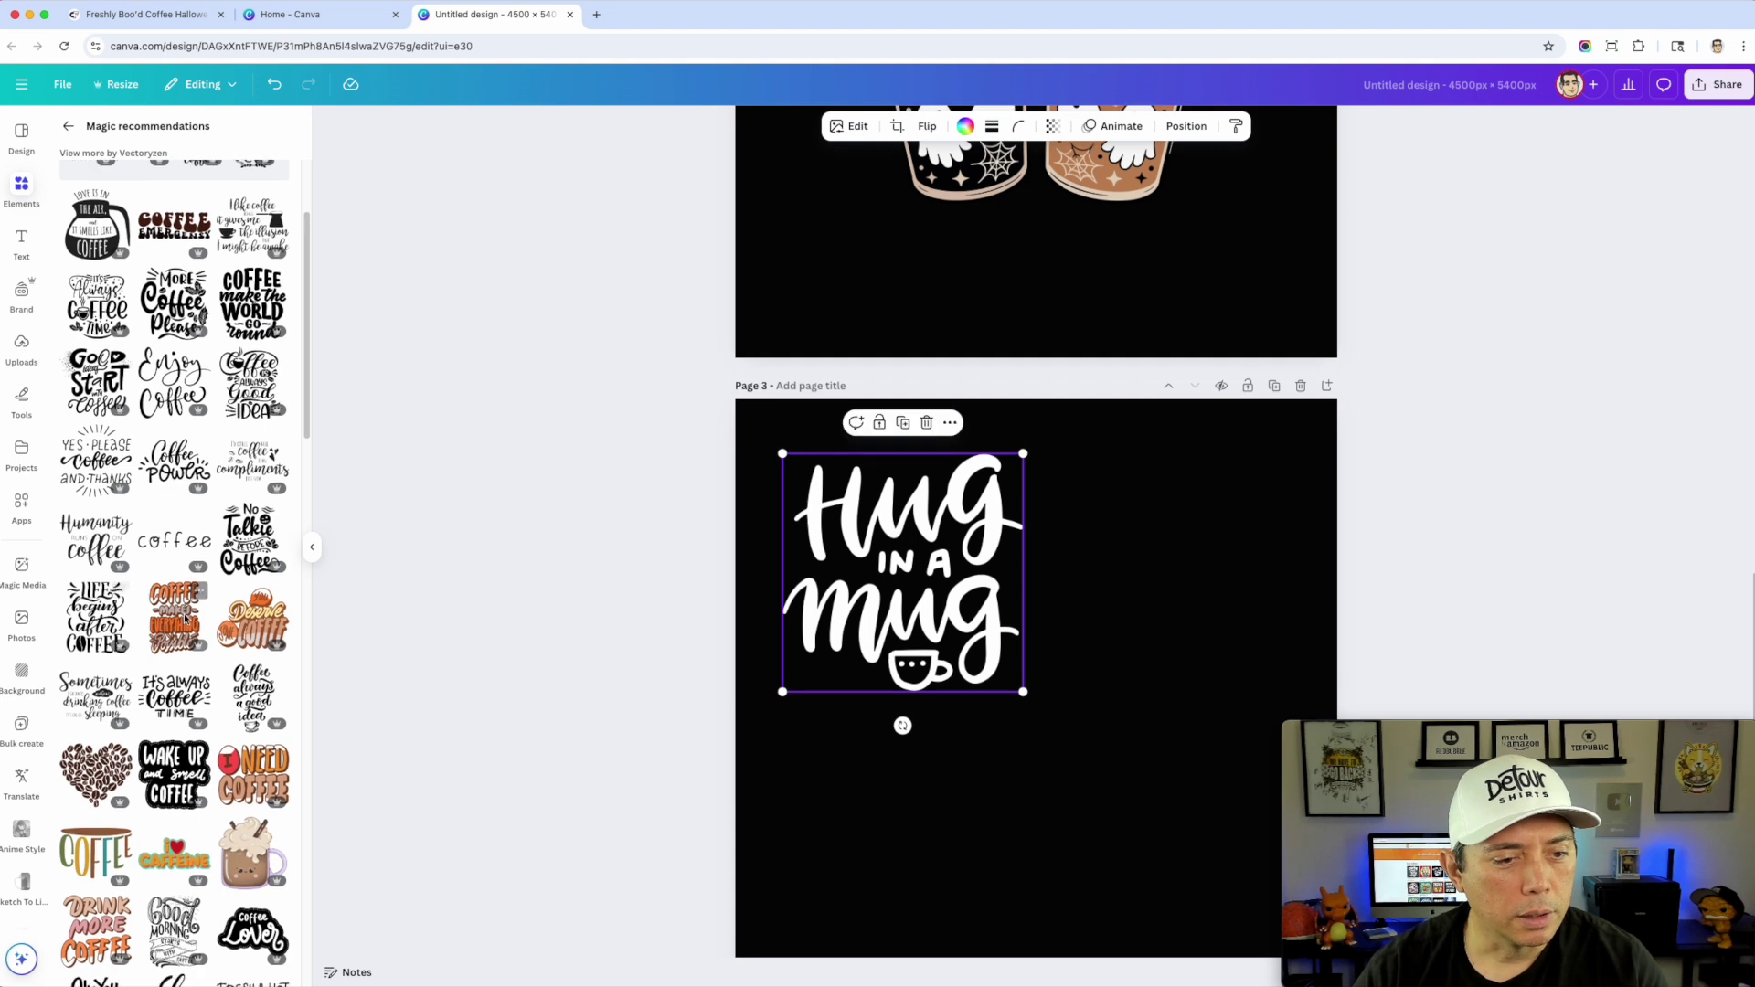
scroll(186, 619, "down", 6)
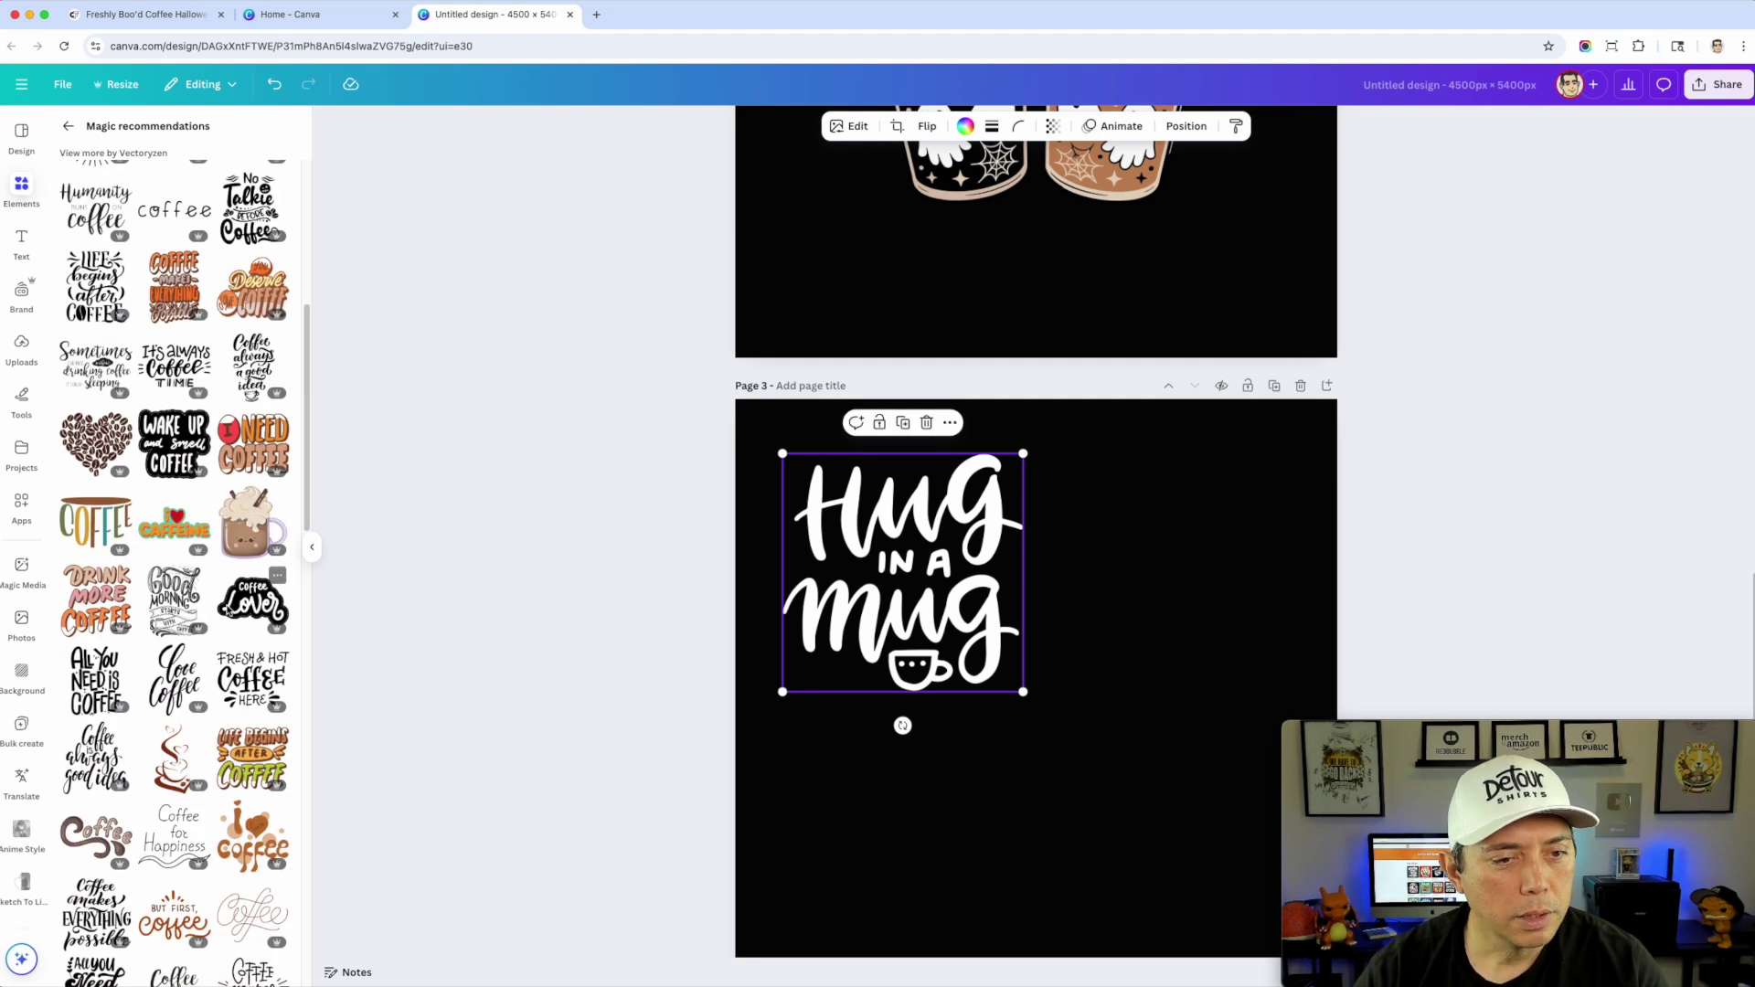
left_click(230, 607)
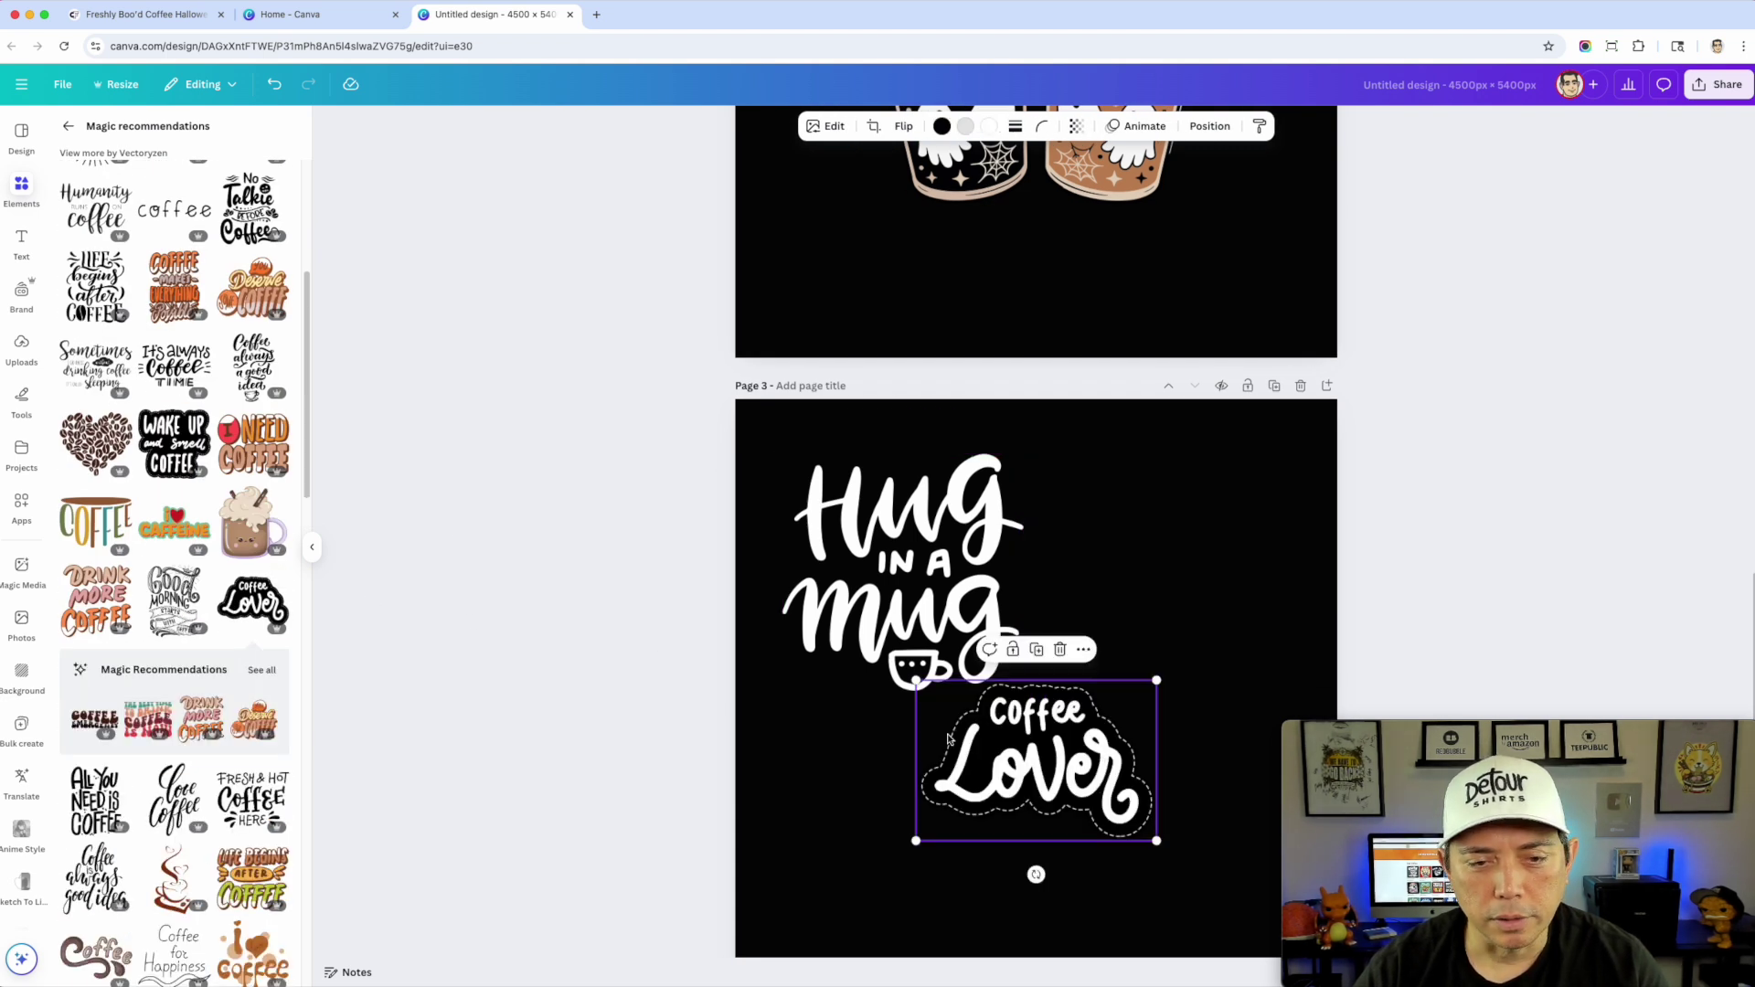
key("Delete")
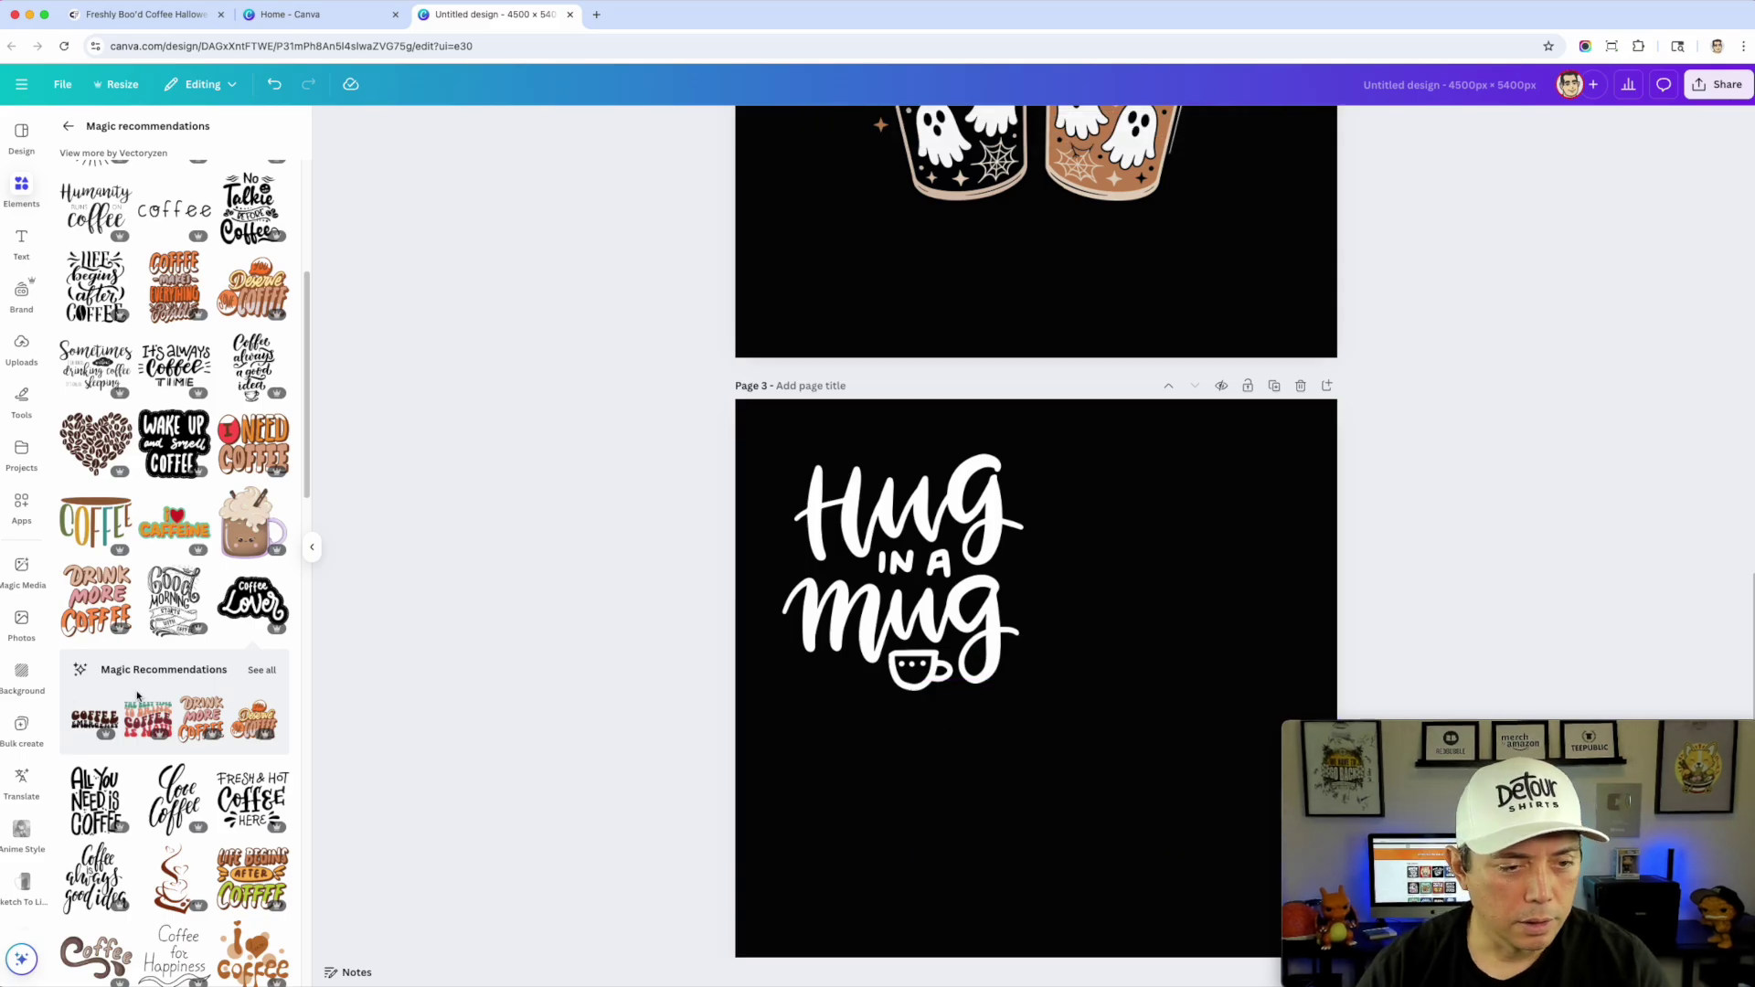
Step: Find the "Life Is a Journey" lettering among the recommendations, add it to page 3, and recolor it off-white
scroll(135, 696, "down", 2)
scroll(135, 696, "down", 9)
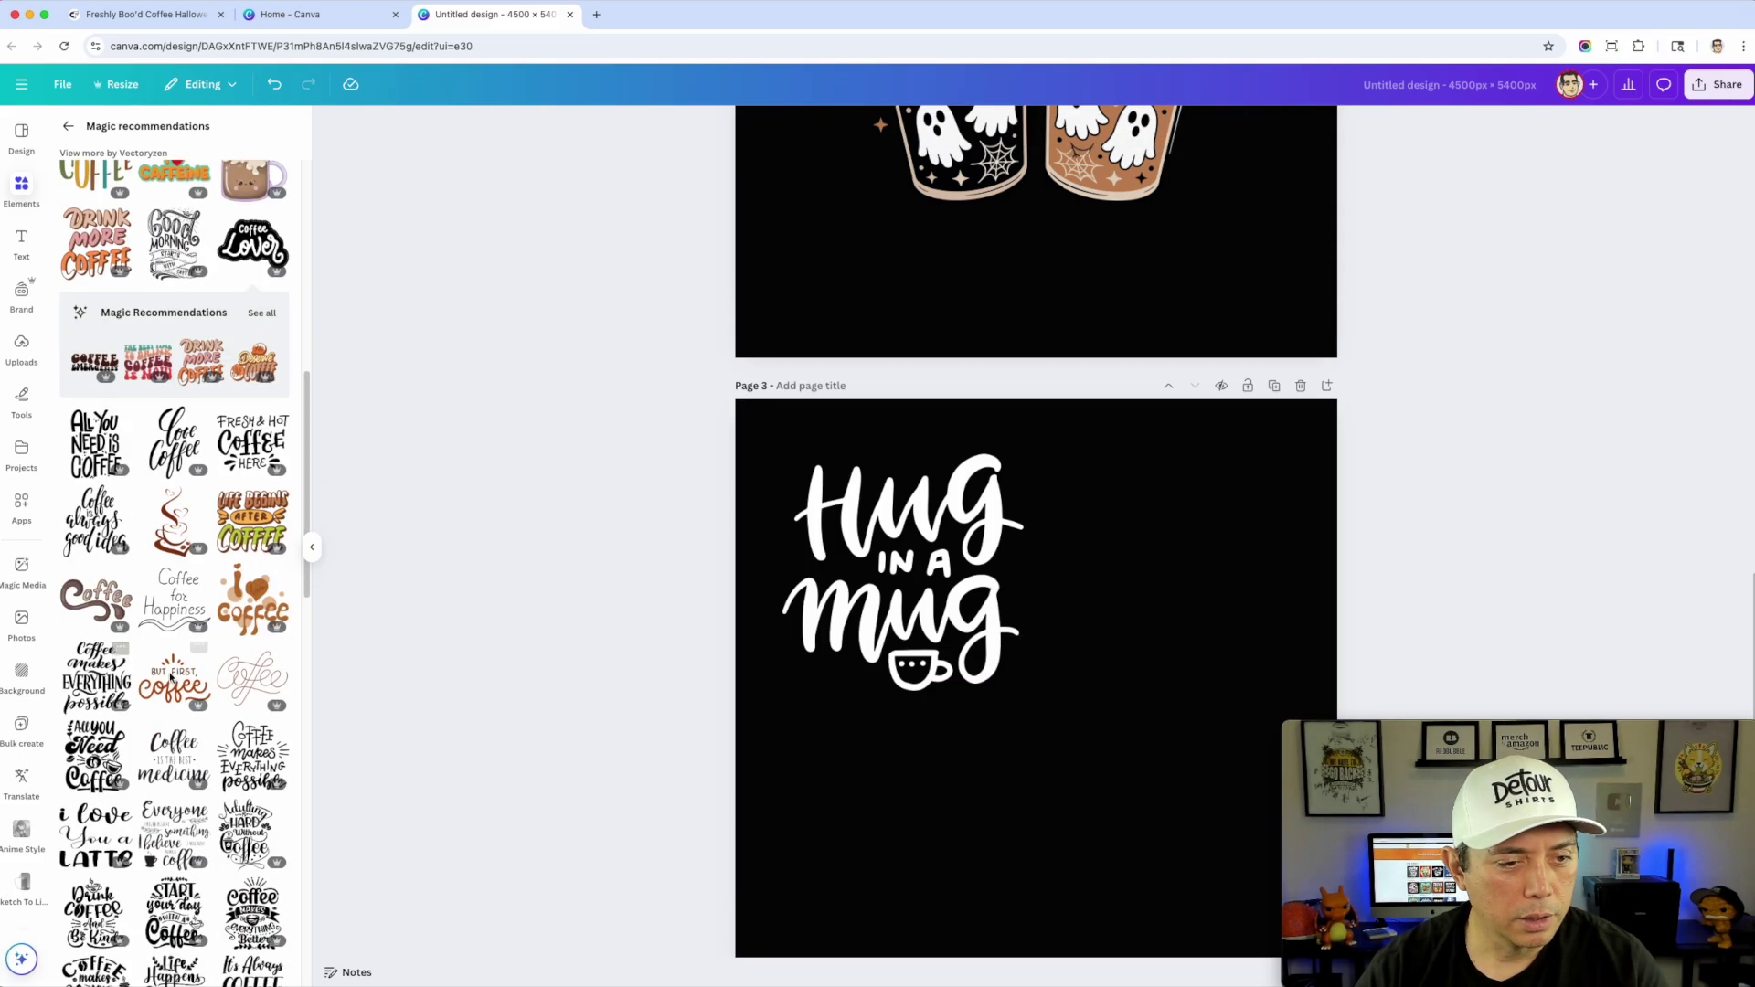
scroll(170, 676, "down", 8)
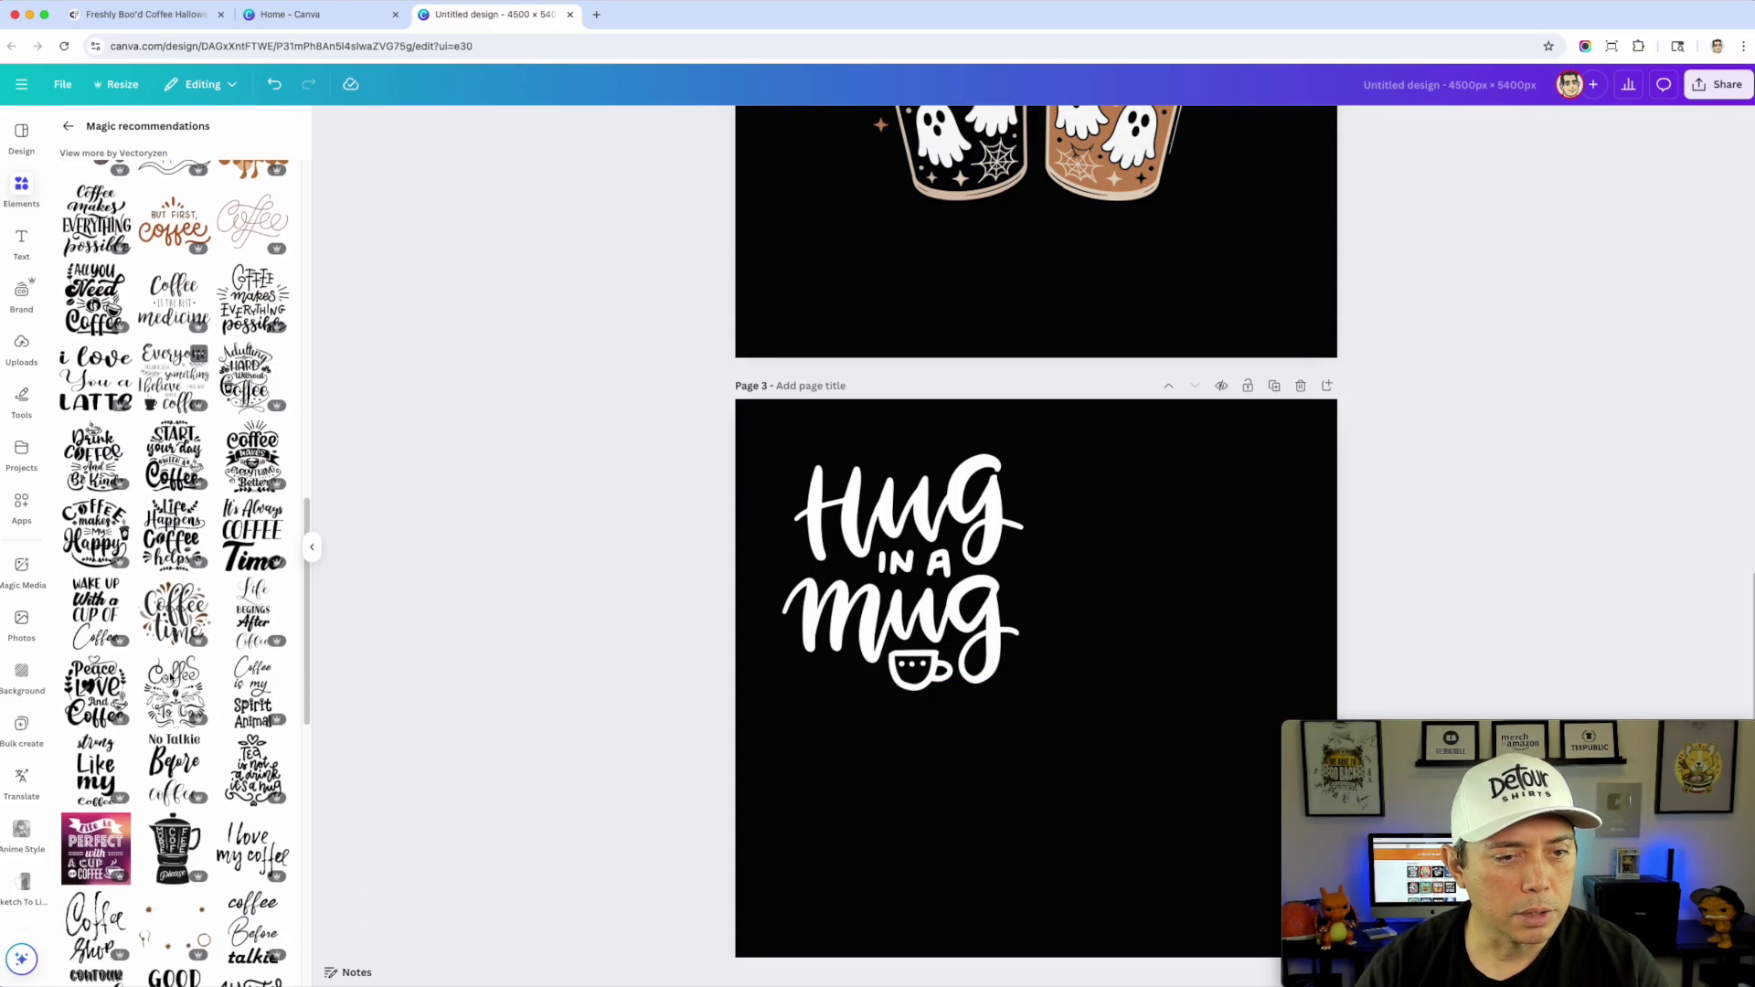
scroll(170, 677, "down", 6)
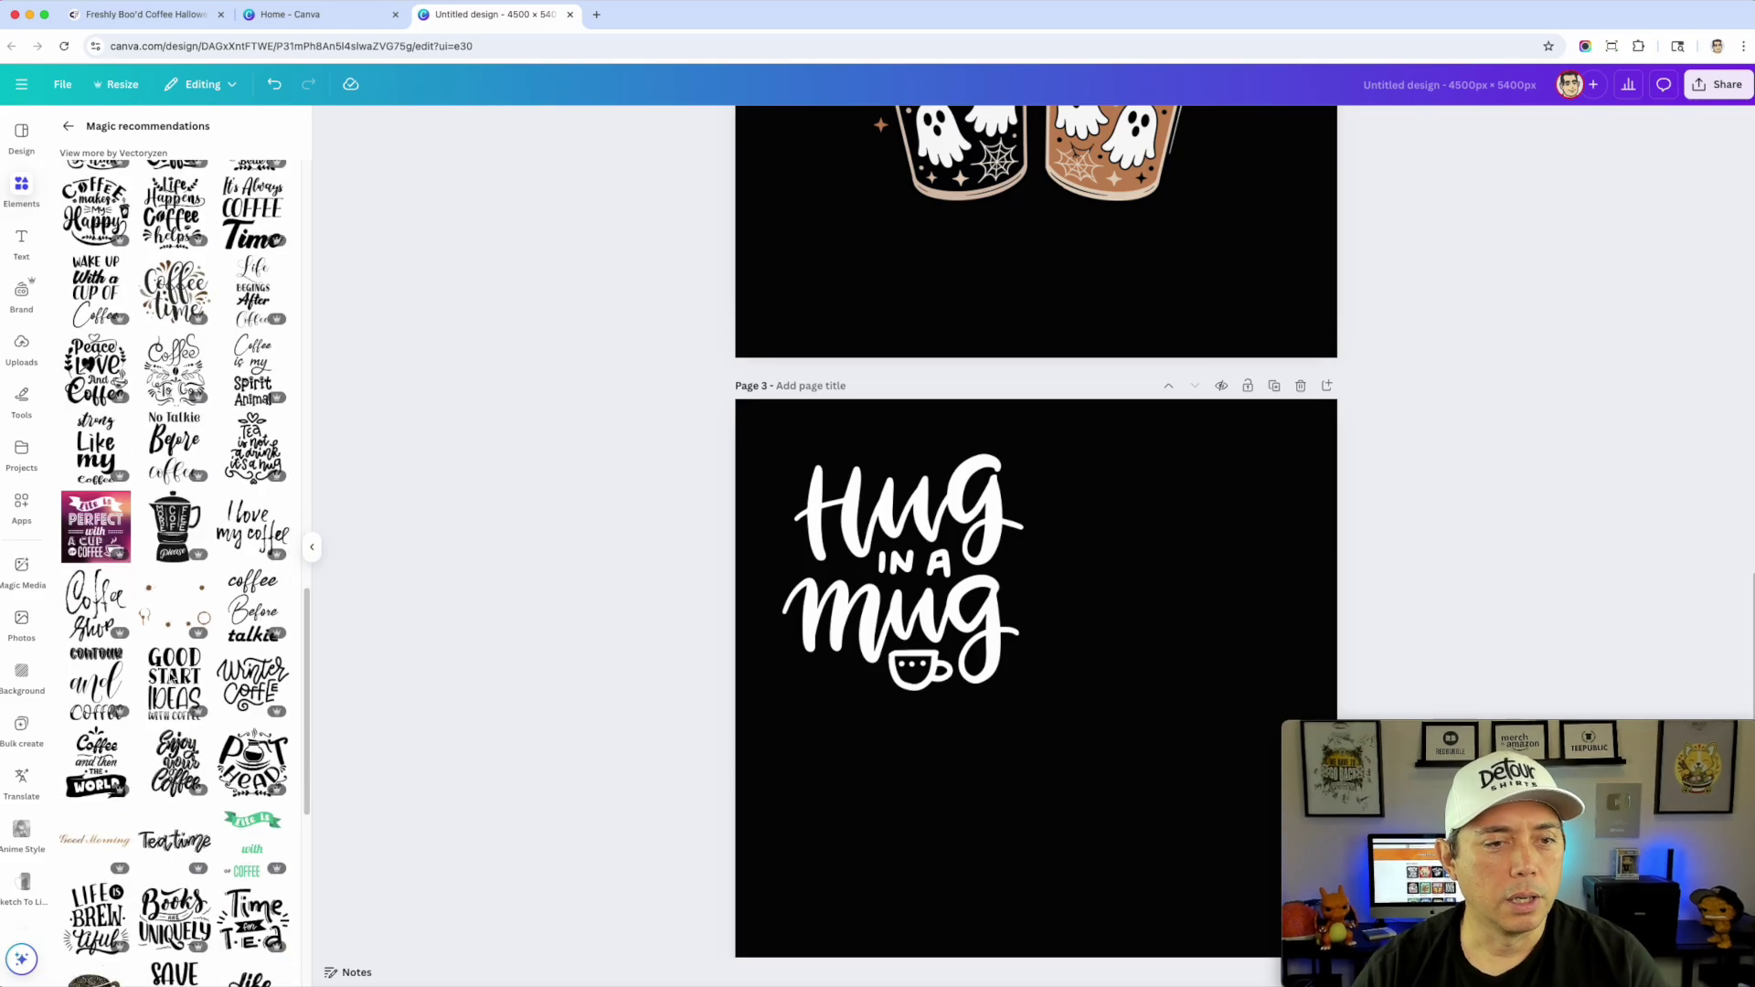
scroll(170, 678, "down", 3)
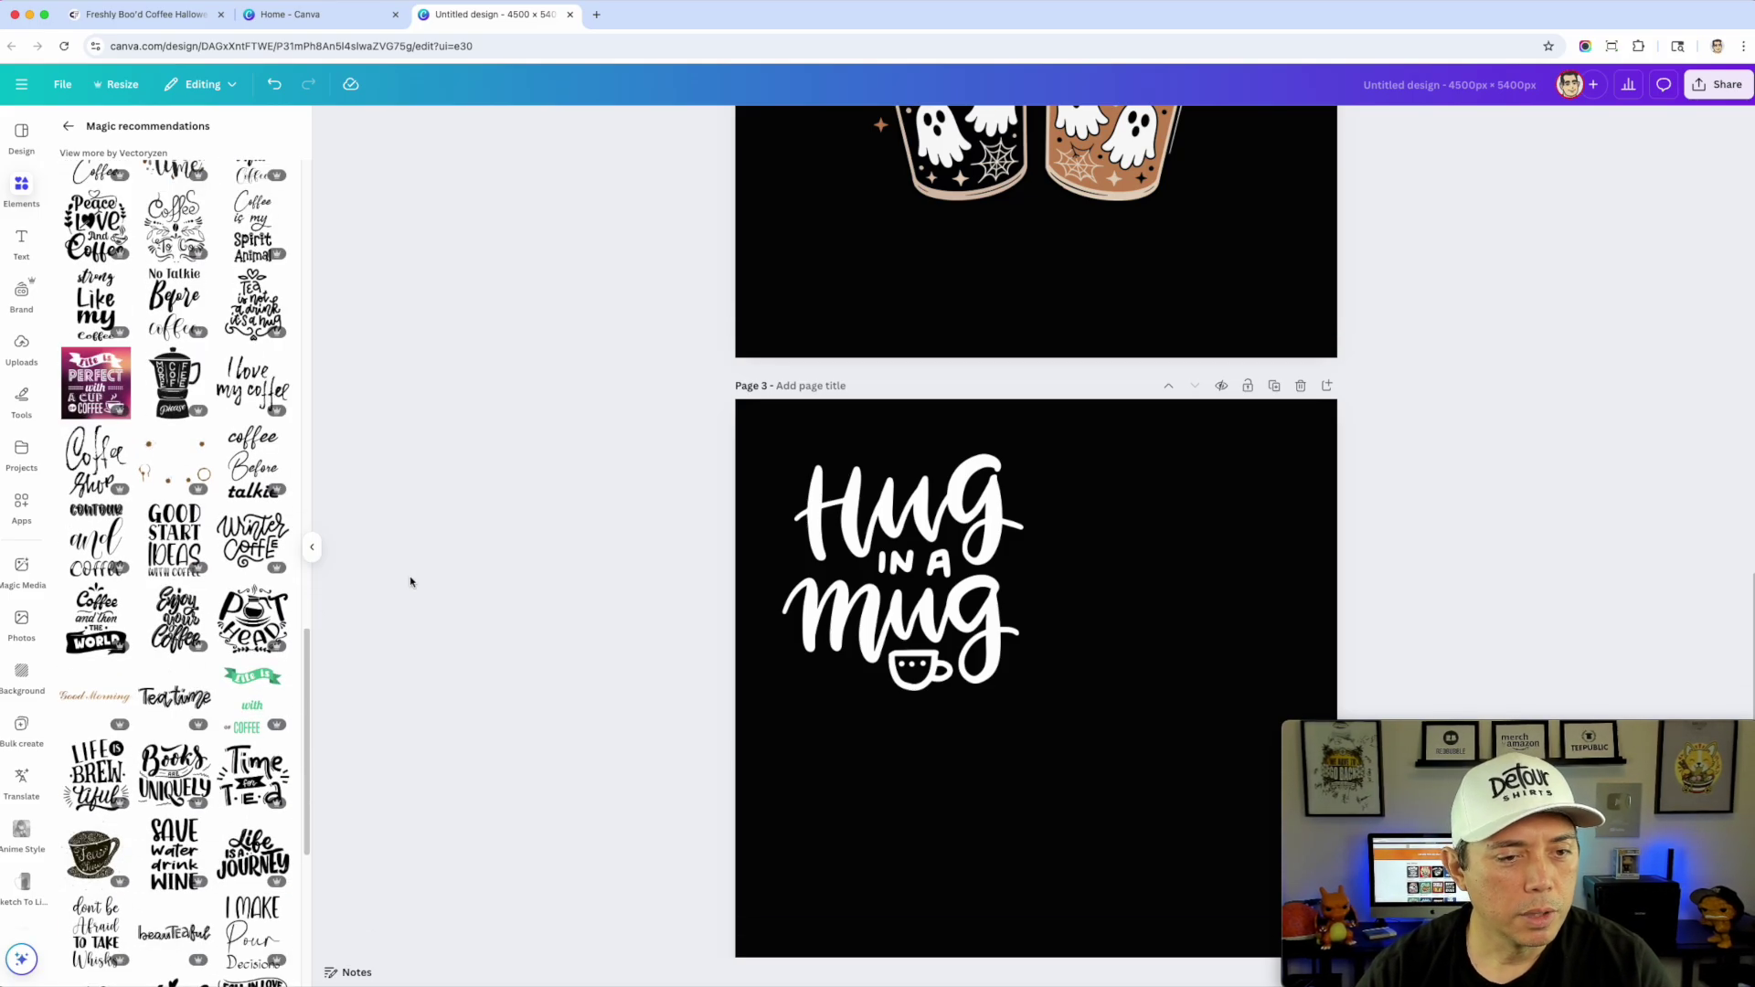
scroll(214, 620, "down", 4)
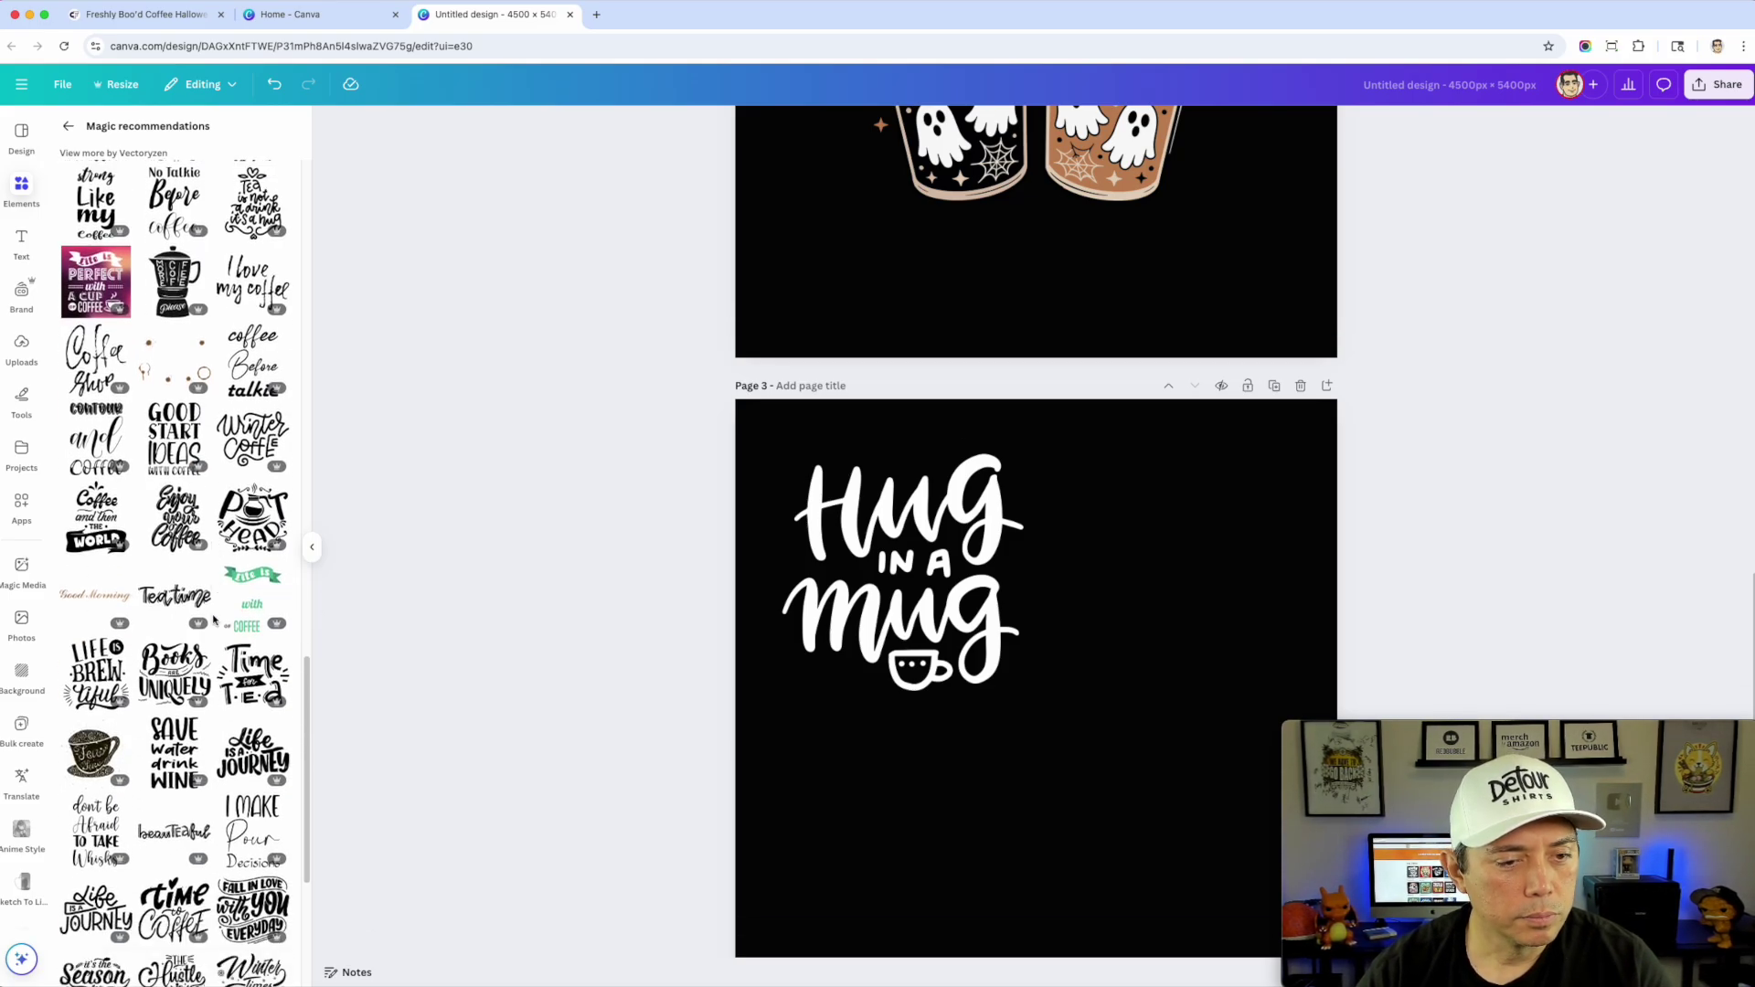
scroll(214, 621, "down", 5)
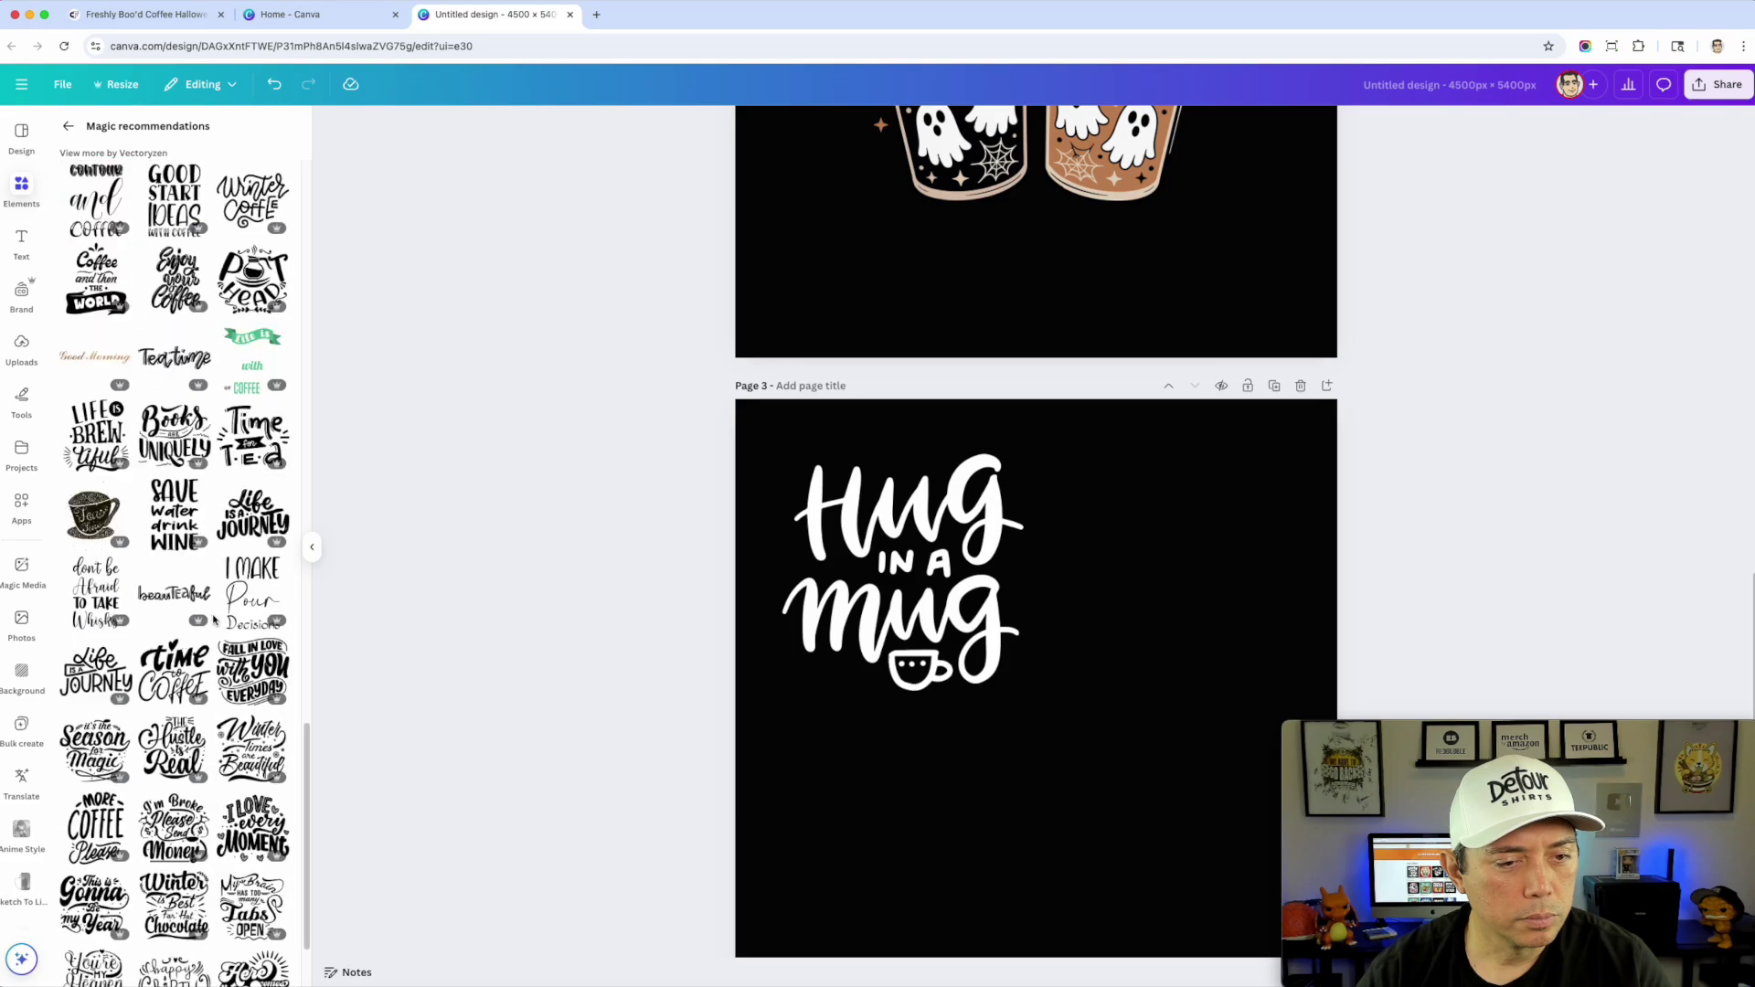
scroll(214, 620, "down", 1)
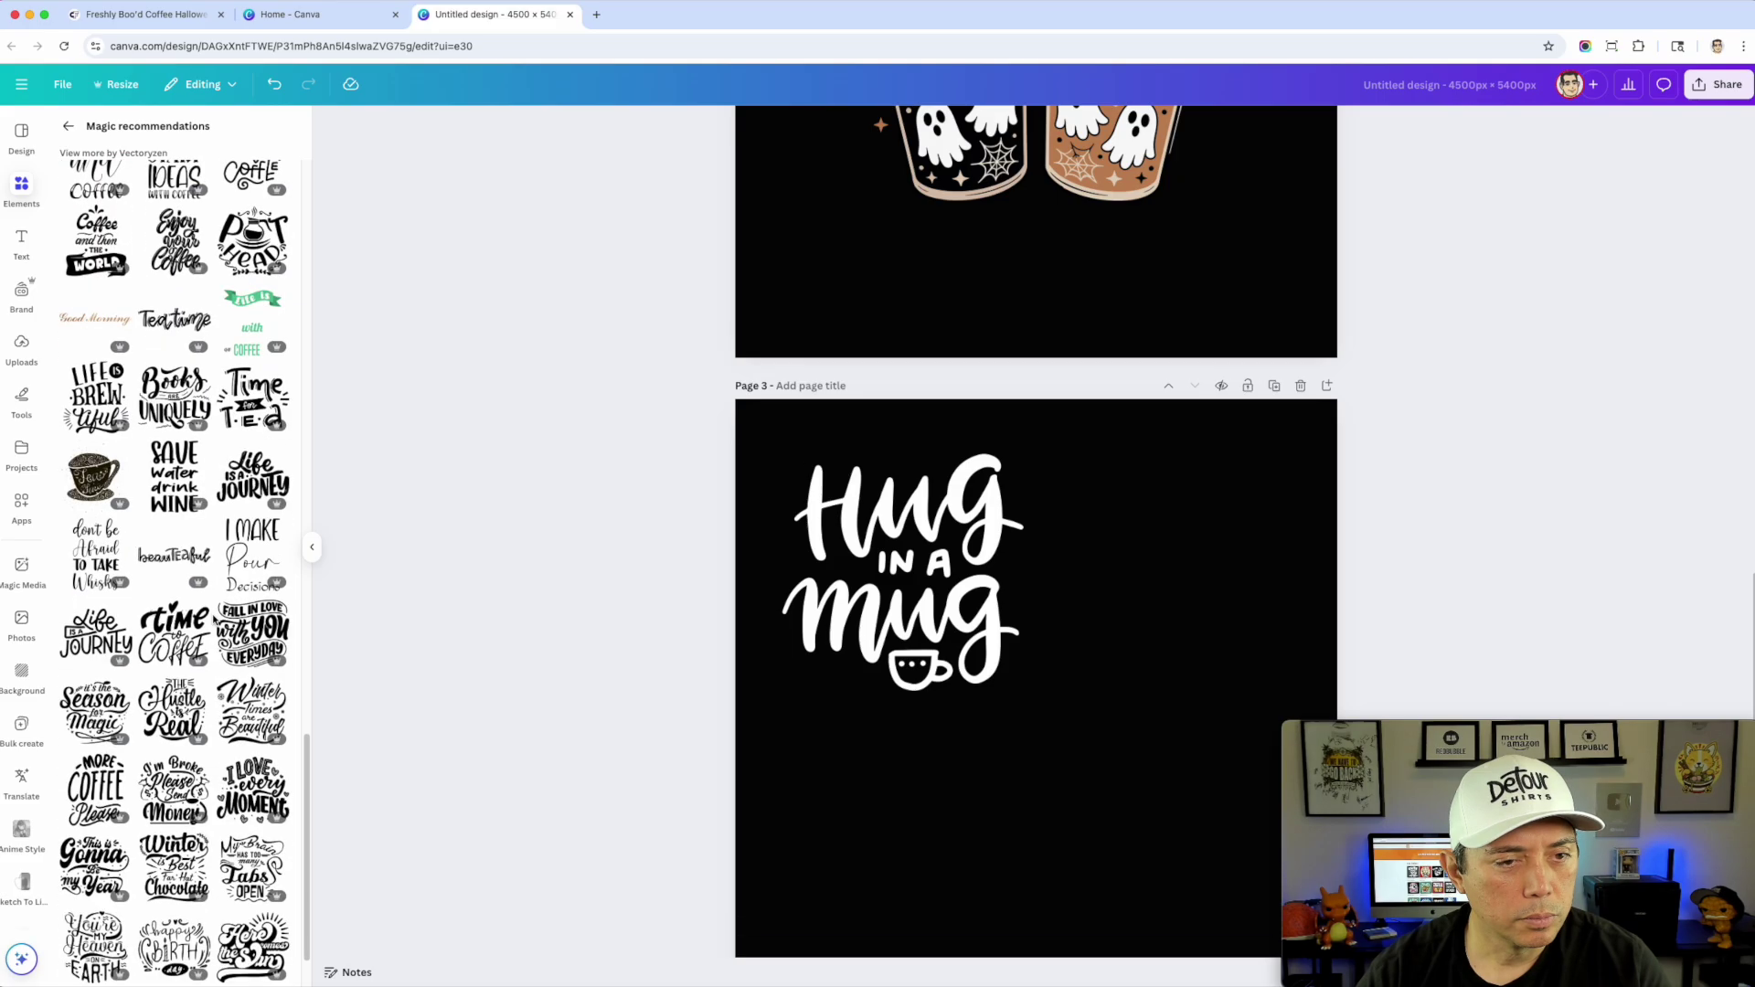
left_click(254, 502)
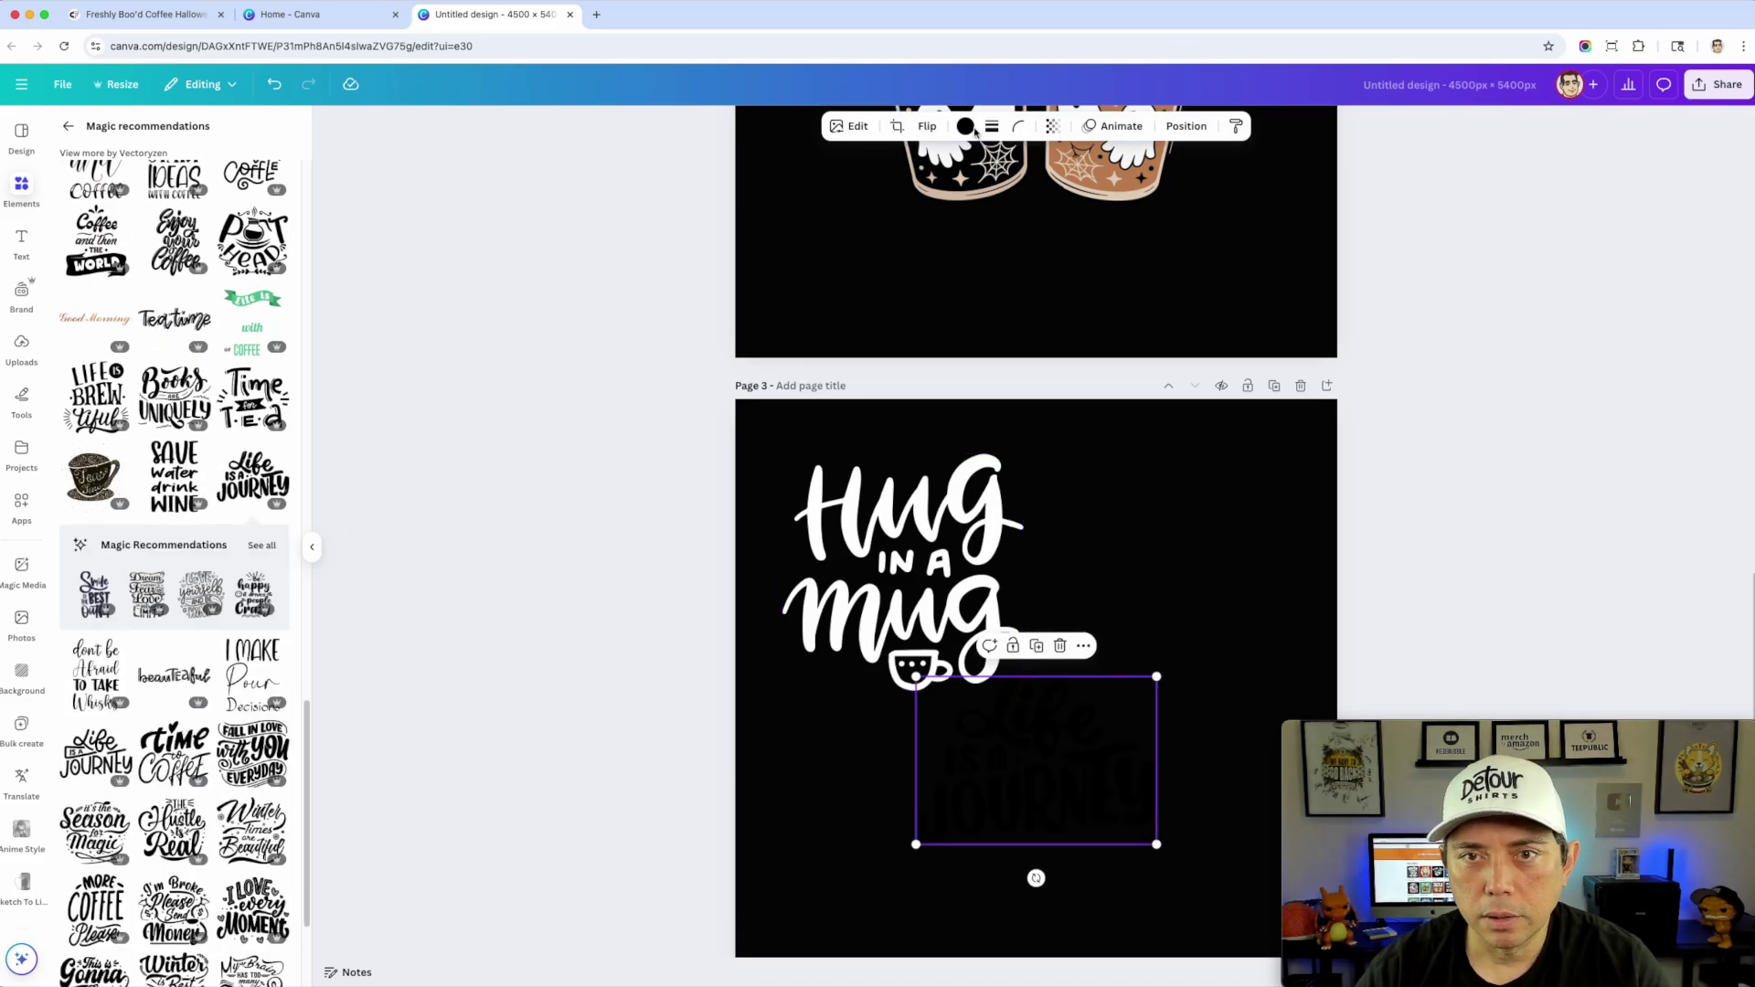
left_click(965, 126)
left_click(214, 408)
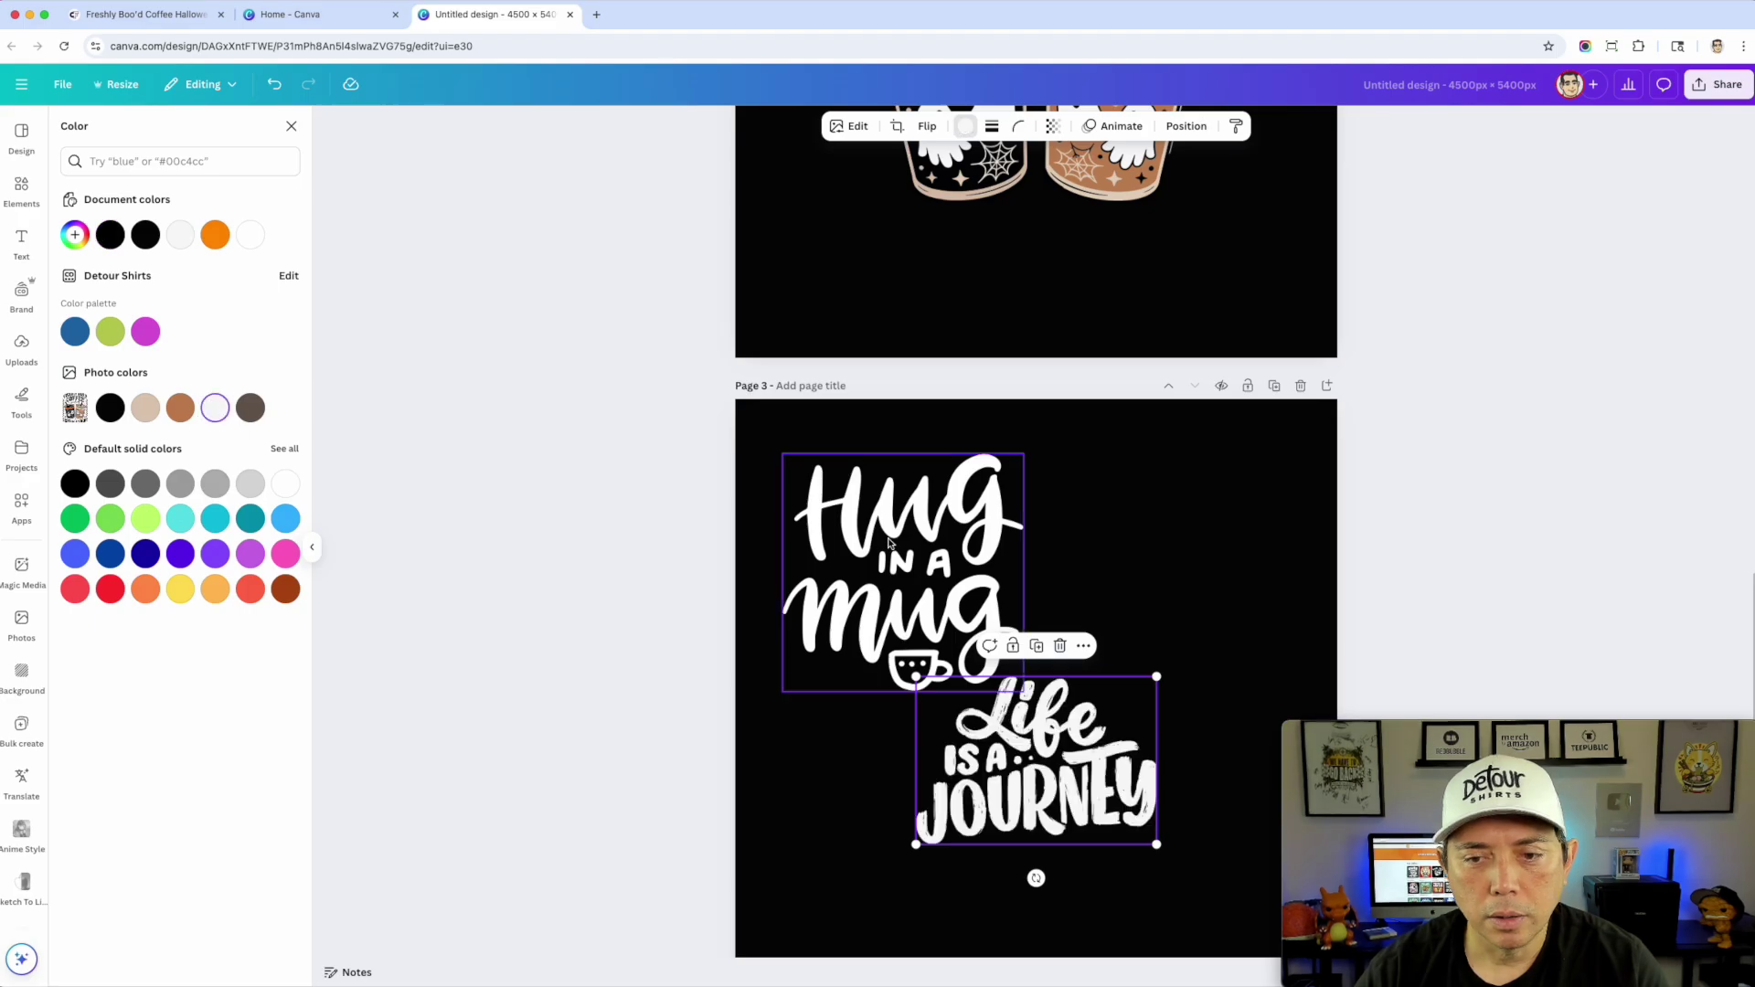
Step: Delete the "Hug in a Mug" lettering and enlarge "Life Is a Journey" to span the upper part of page 3
left_click(915, 515)
key("Delete")
left_click_drag(1086, 762, 978, 543)
left_click_drag(1045, 627, 1262, 776)
left_click_drag(1108, 645, 1089, 608)
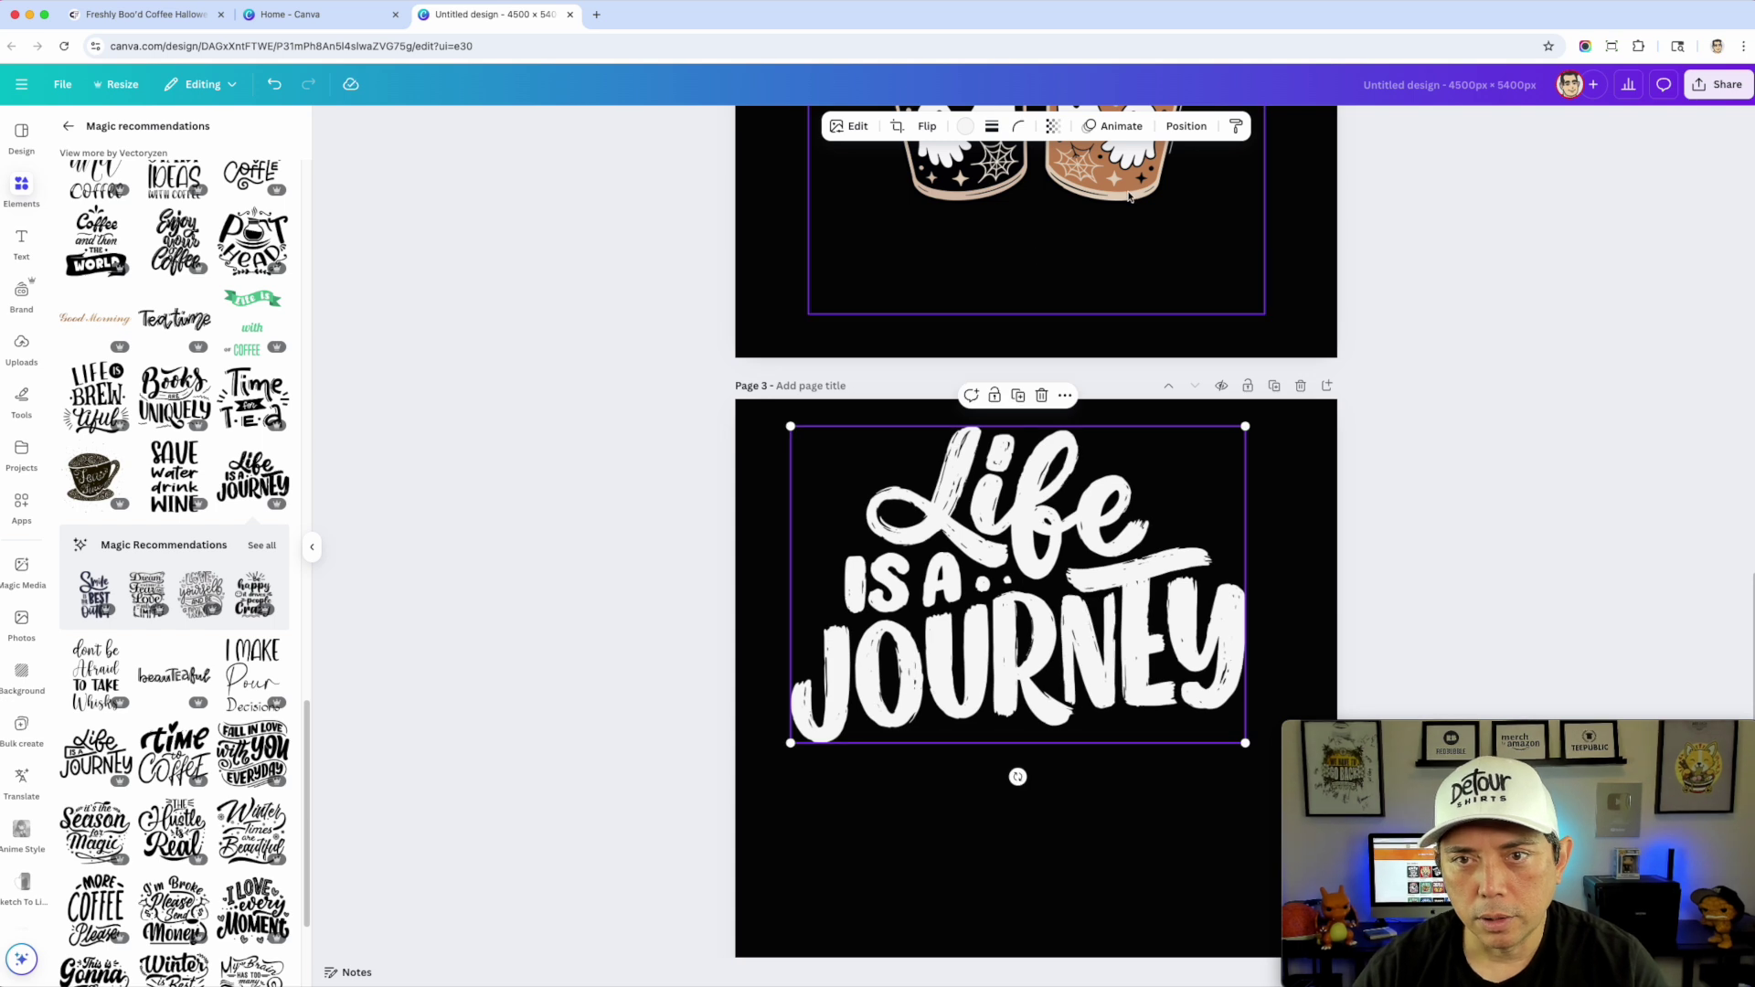
Step: Copy the ghost coffee cups from page 2 onto page 3, centered just below the "Life Is a Journey" lettering
left_click(1127, 199)
scroll(1077, 361, "down", 3)
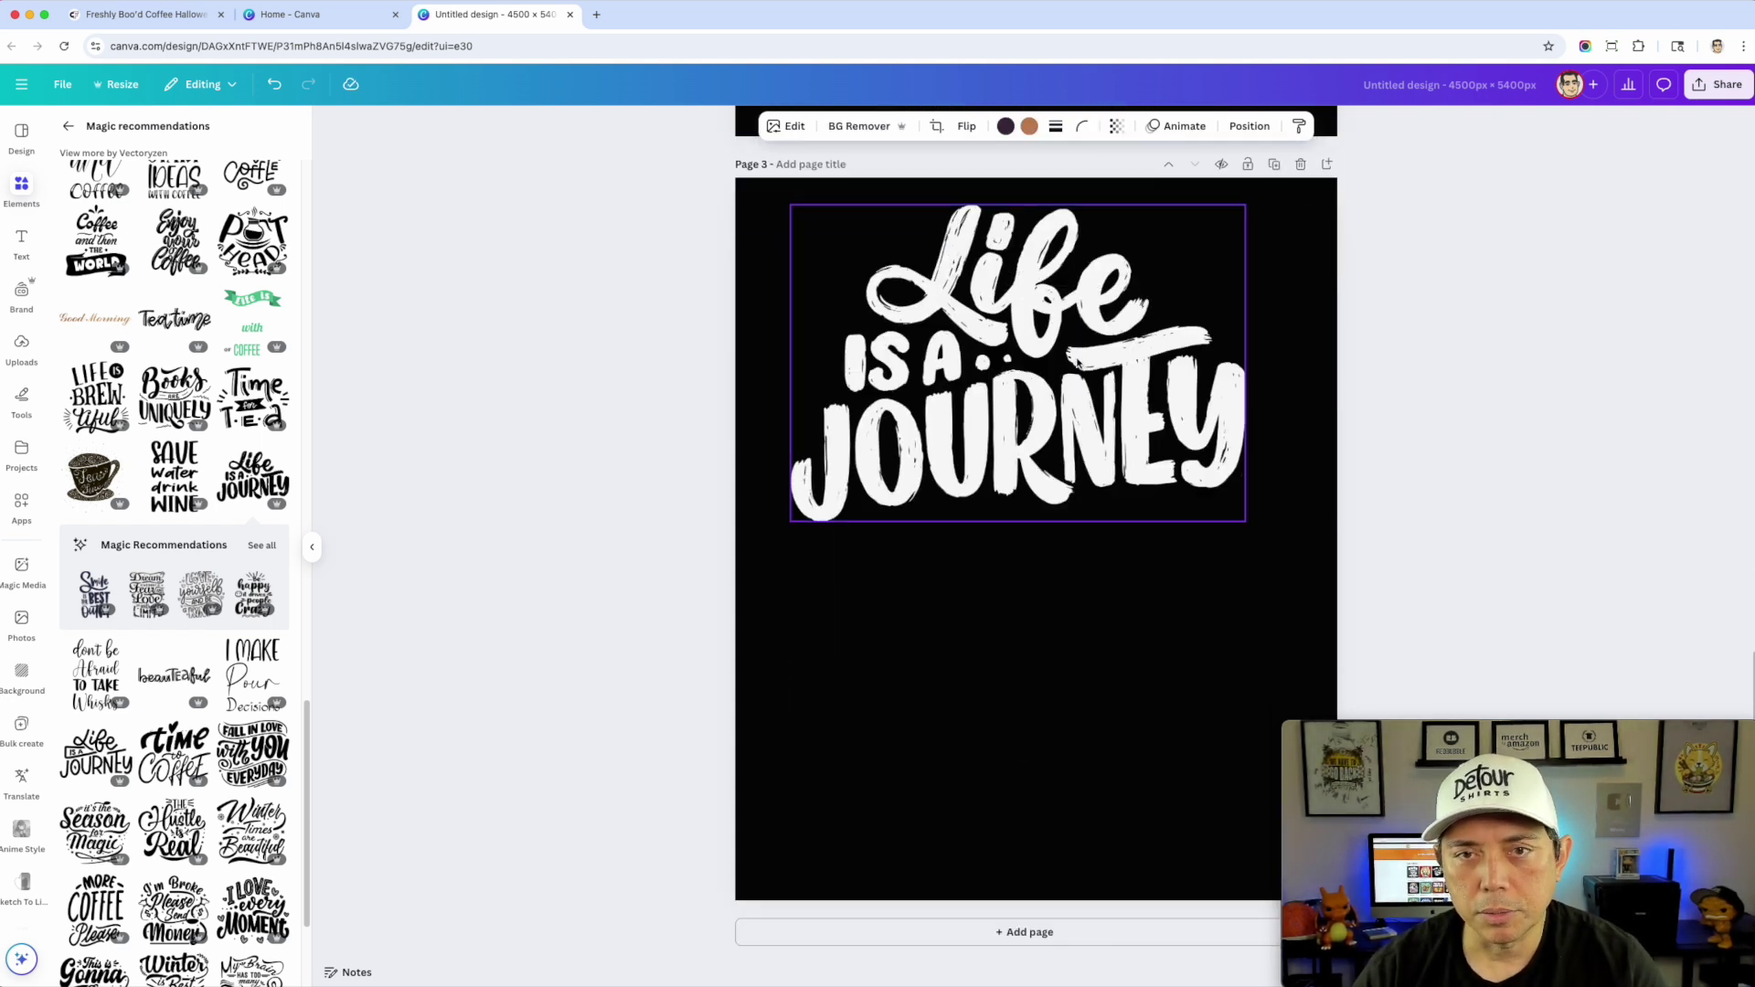
key("super+v")
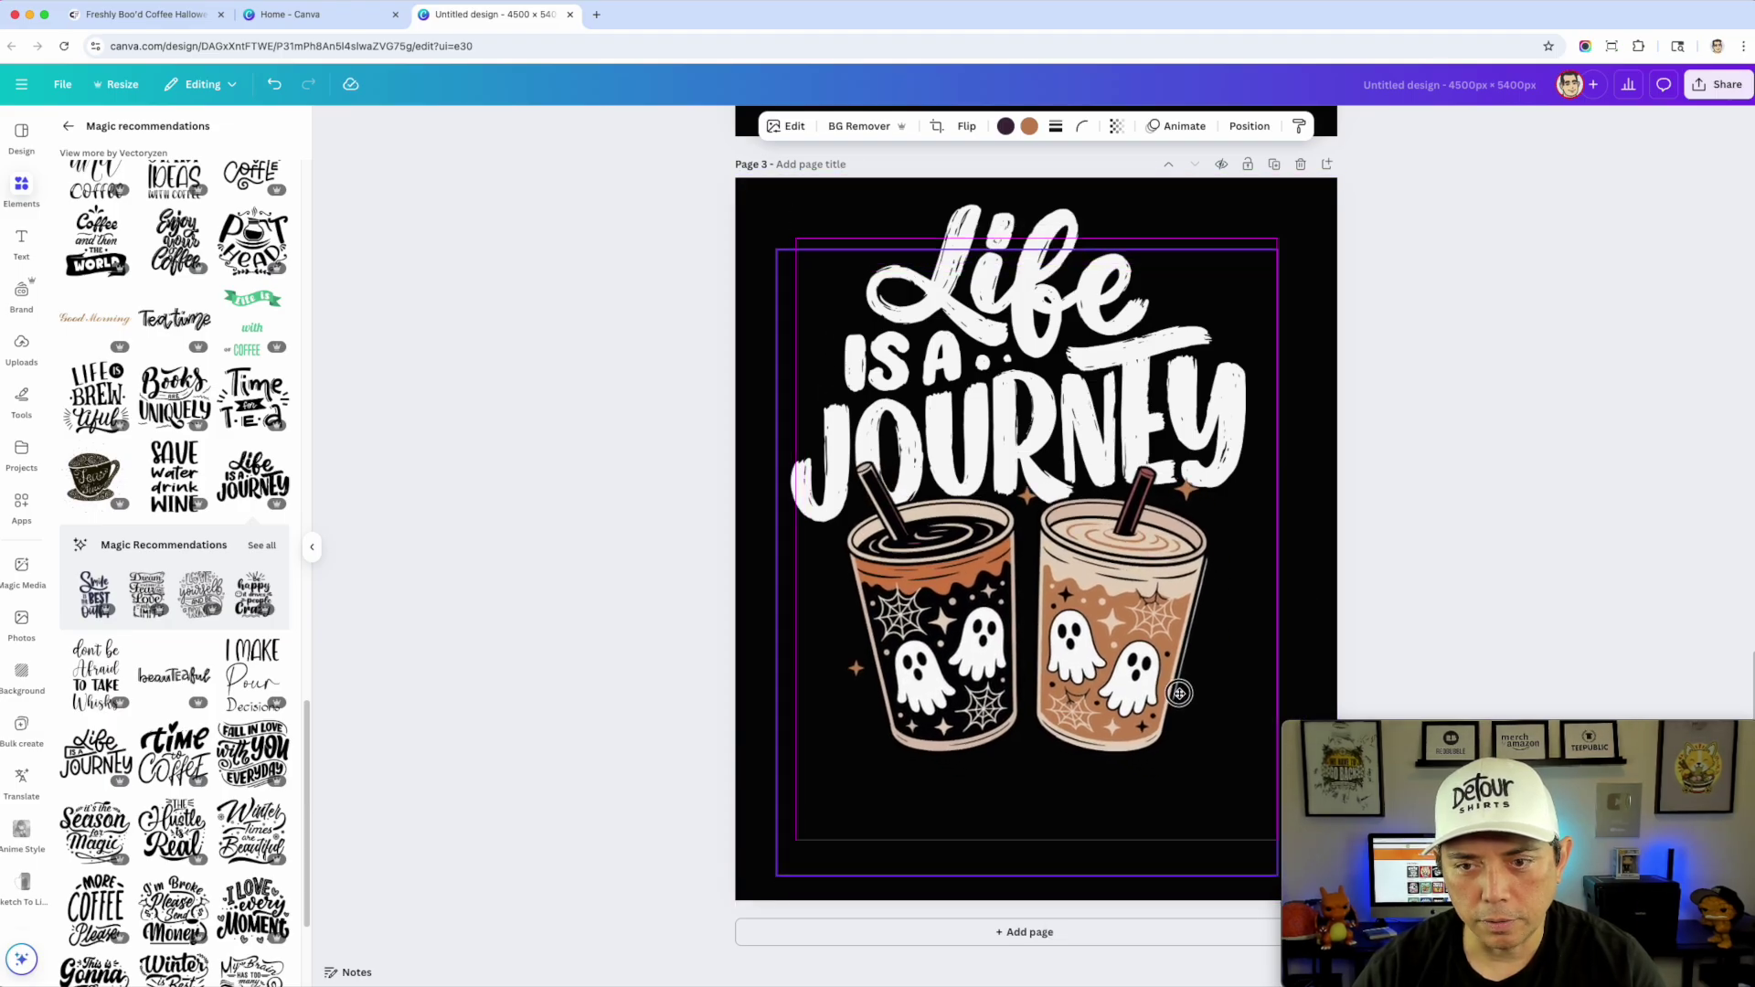
key("super+z")
mouse_move(1312, 788)
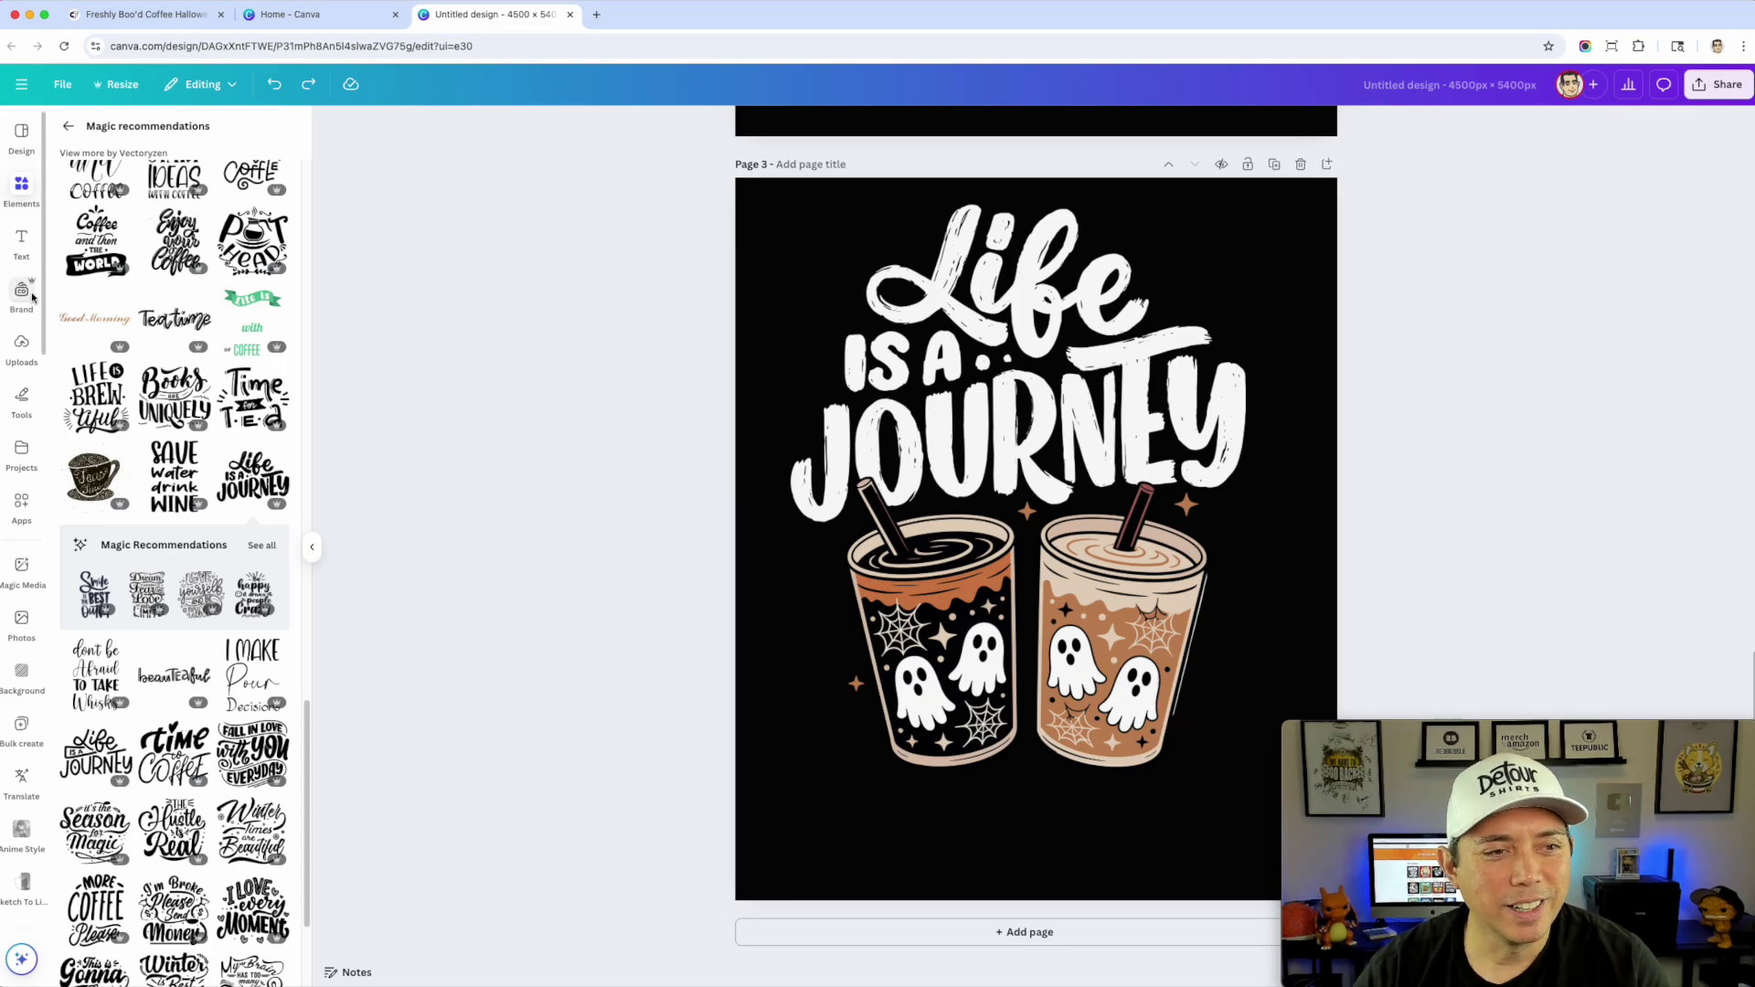
left_click(25, 243)
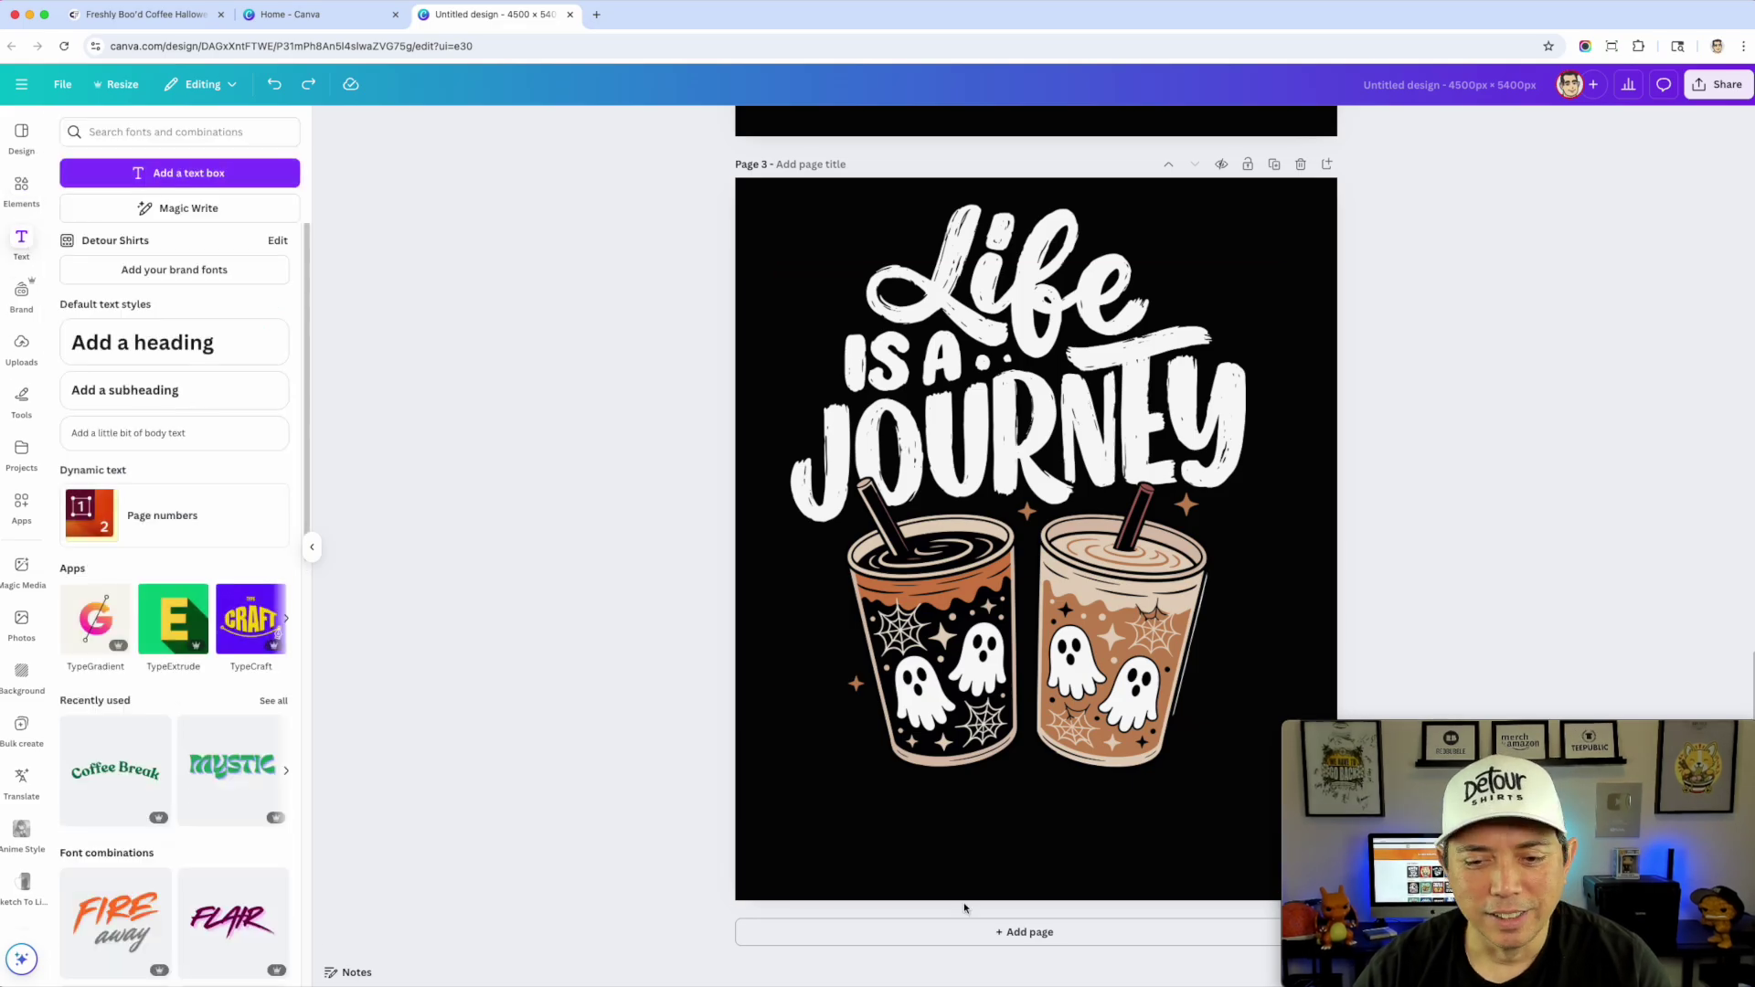
left_click(138, 340)
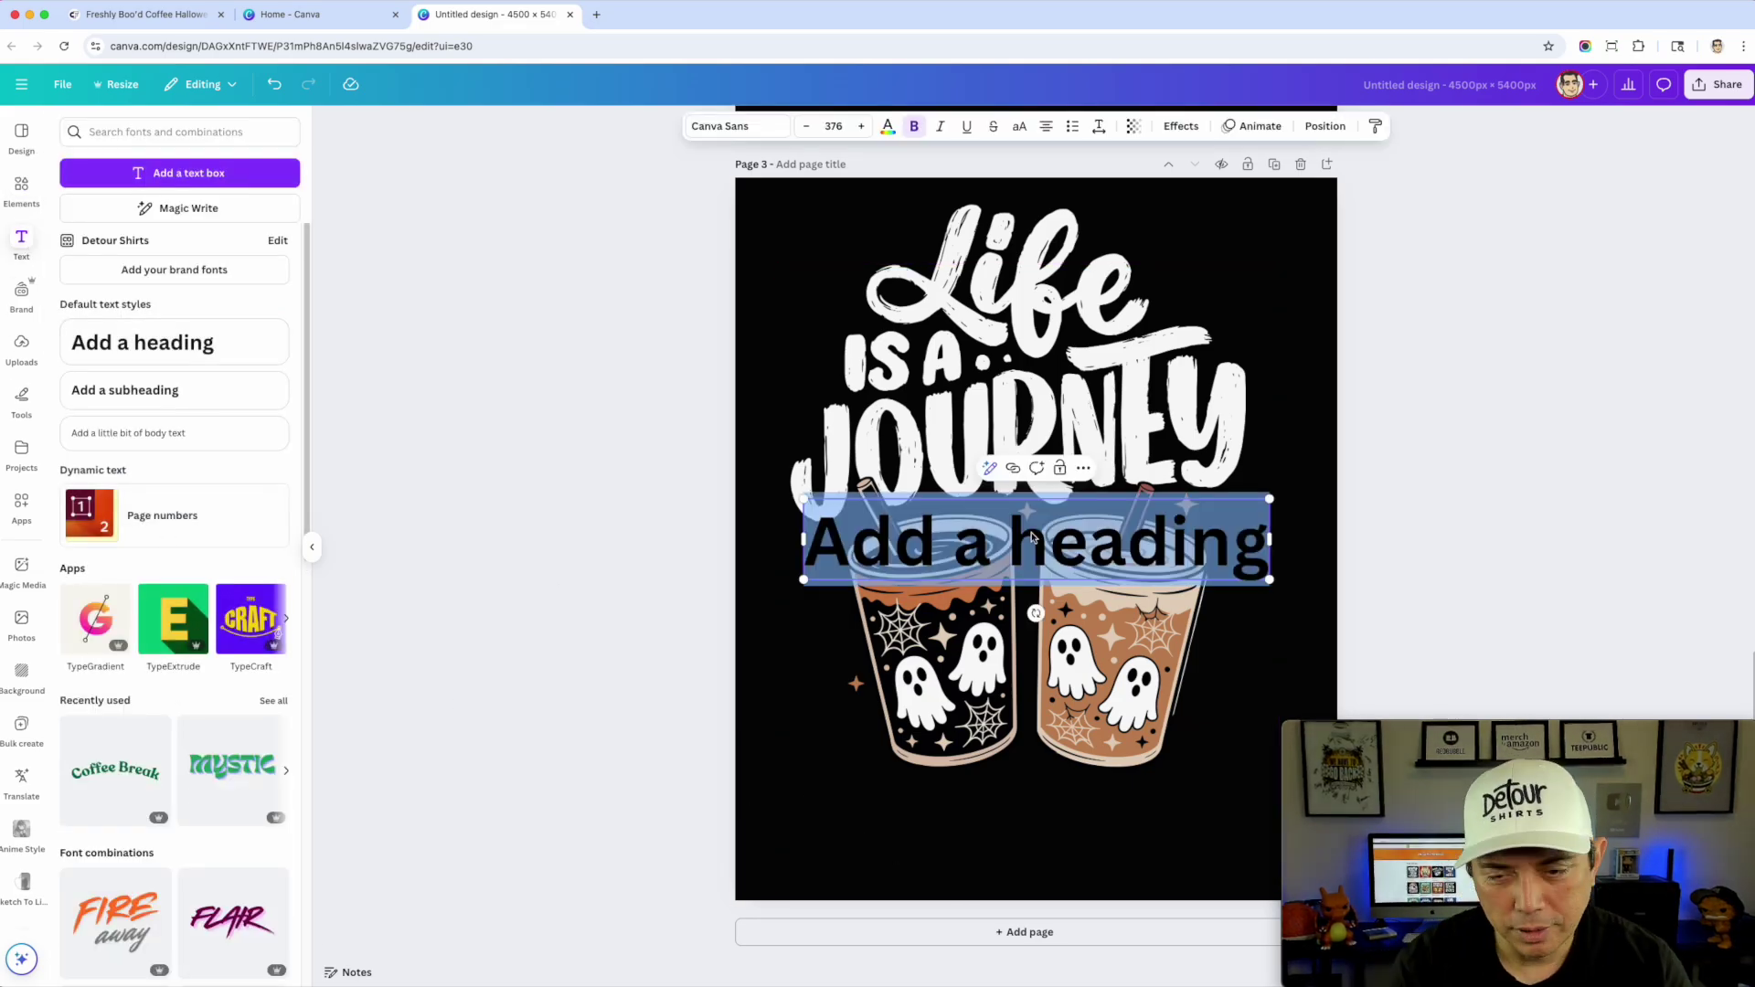
key("BackSpace")
type("S")
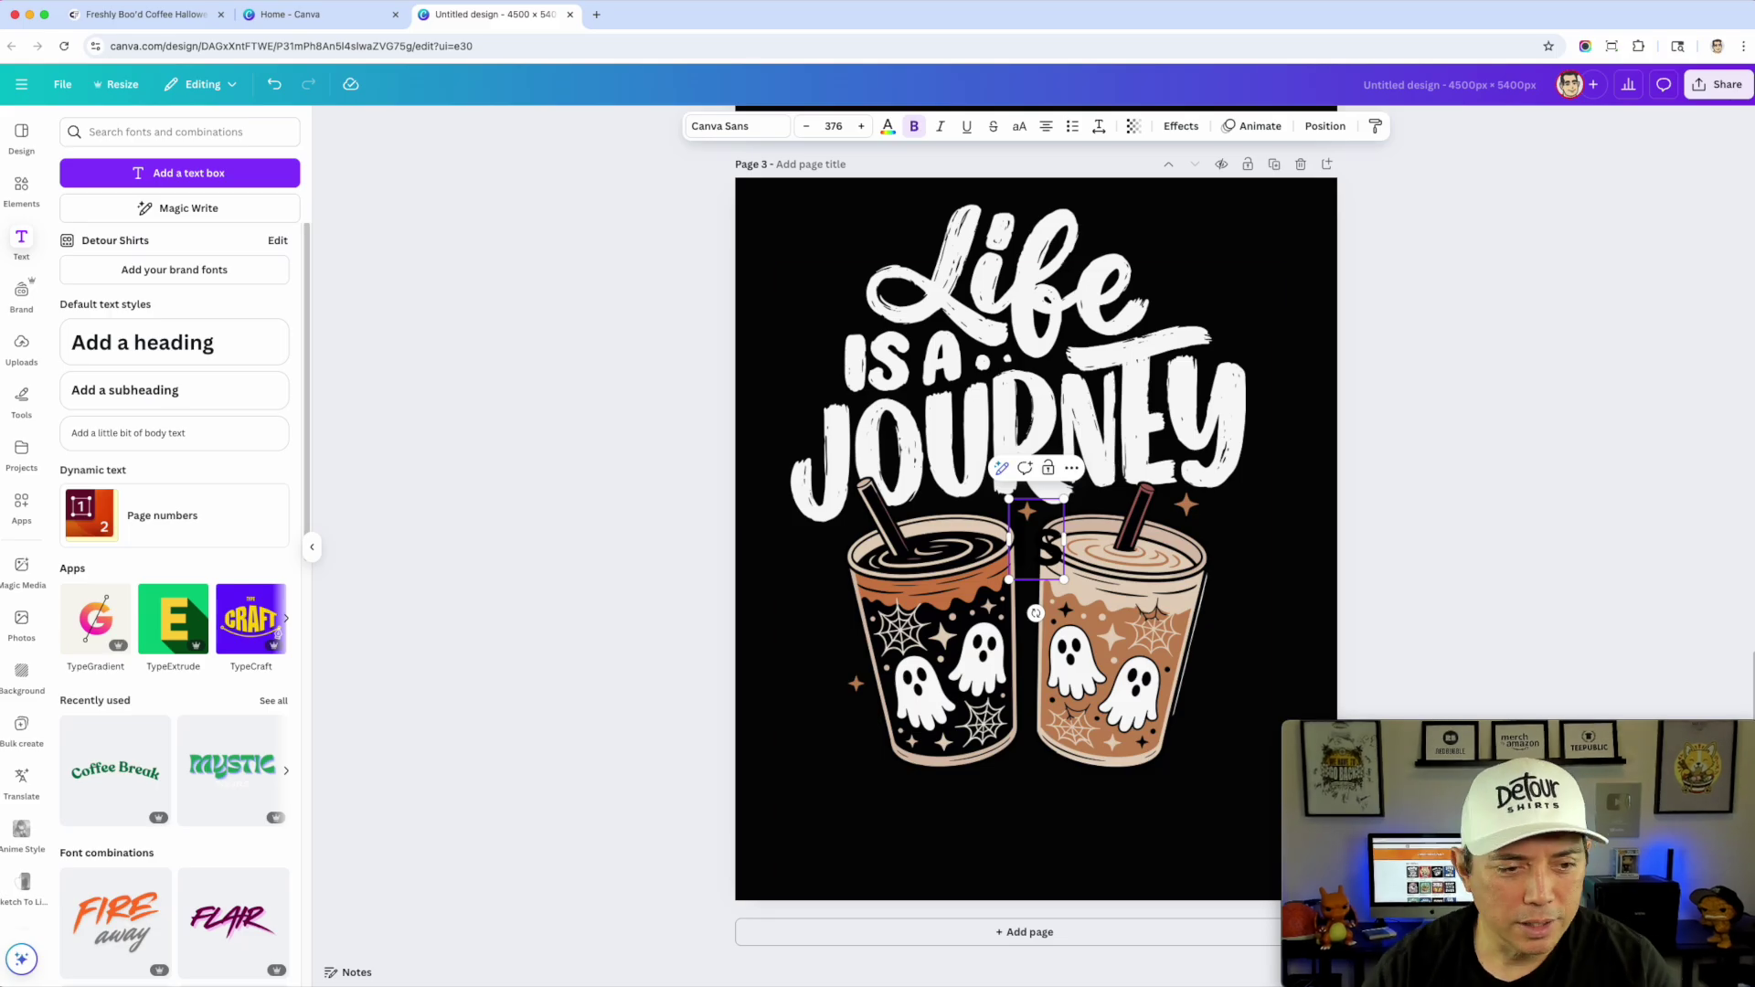
key("Escape")
left_click(1044, 549)
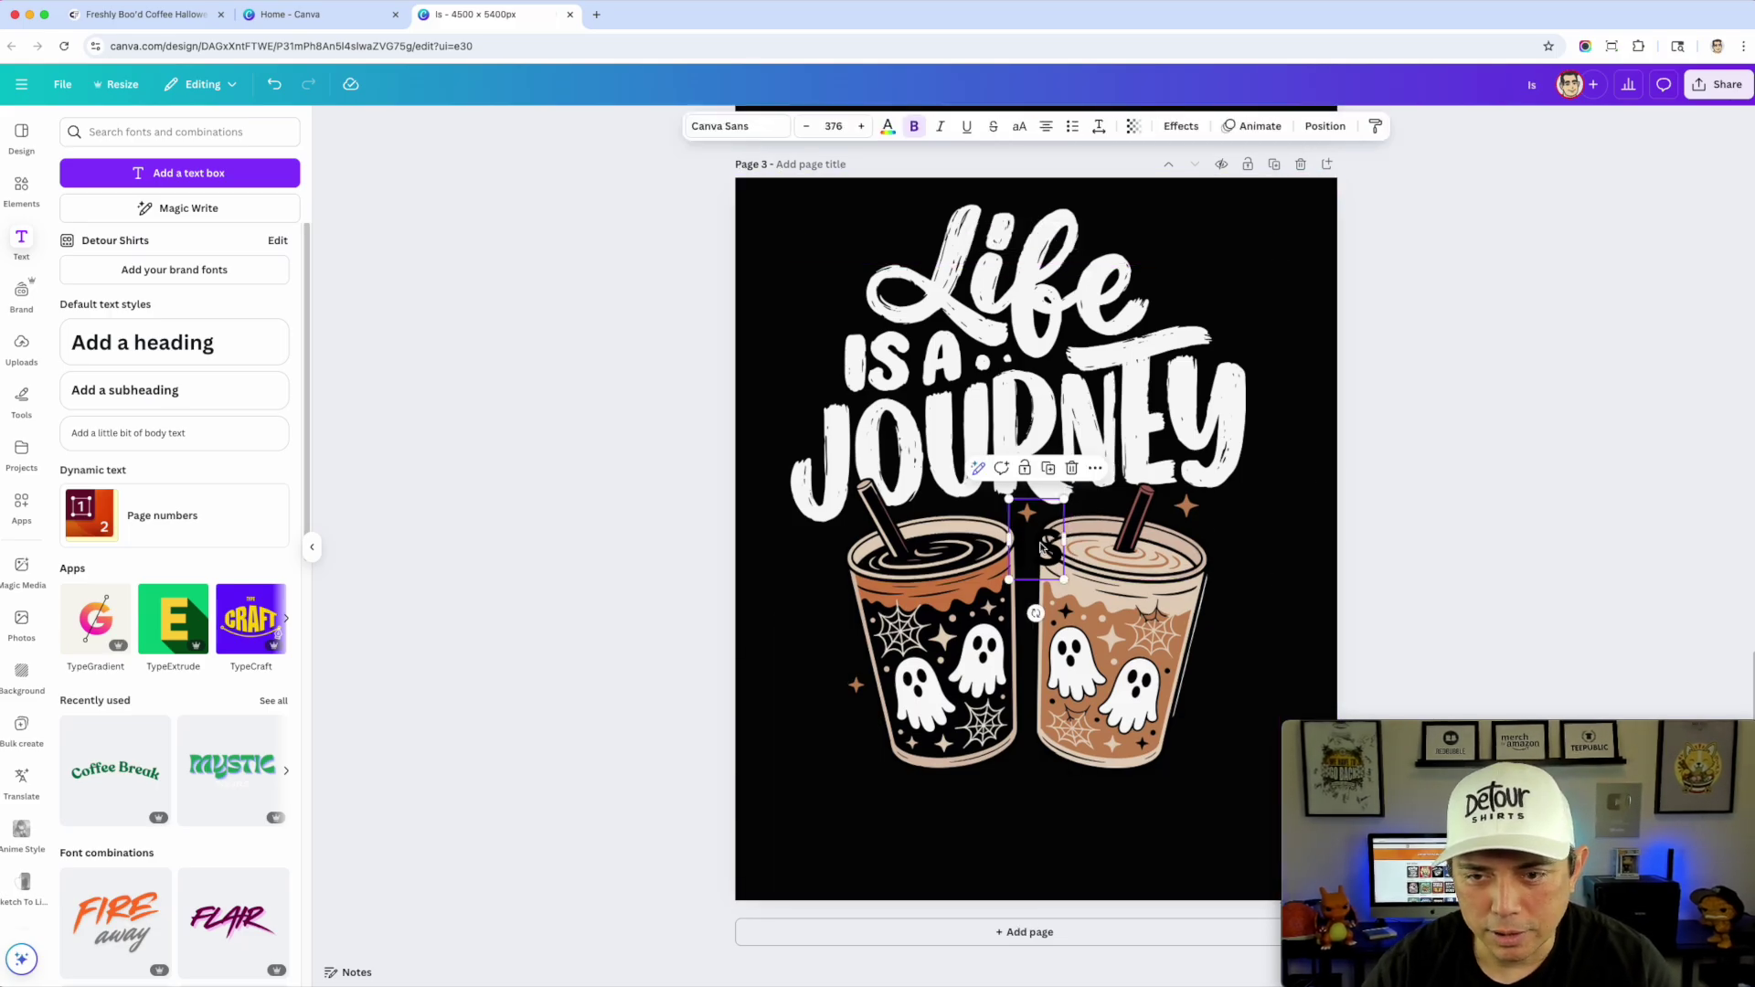
key("Escape")
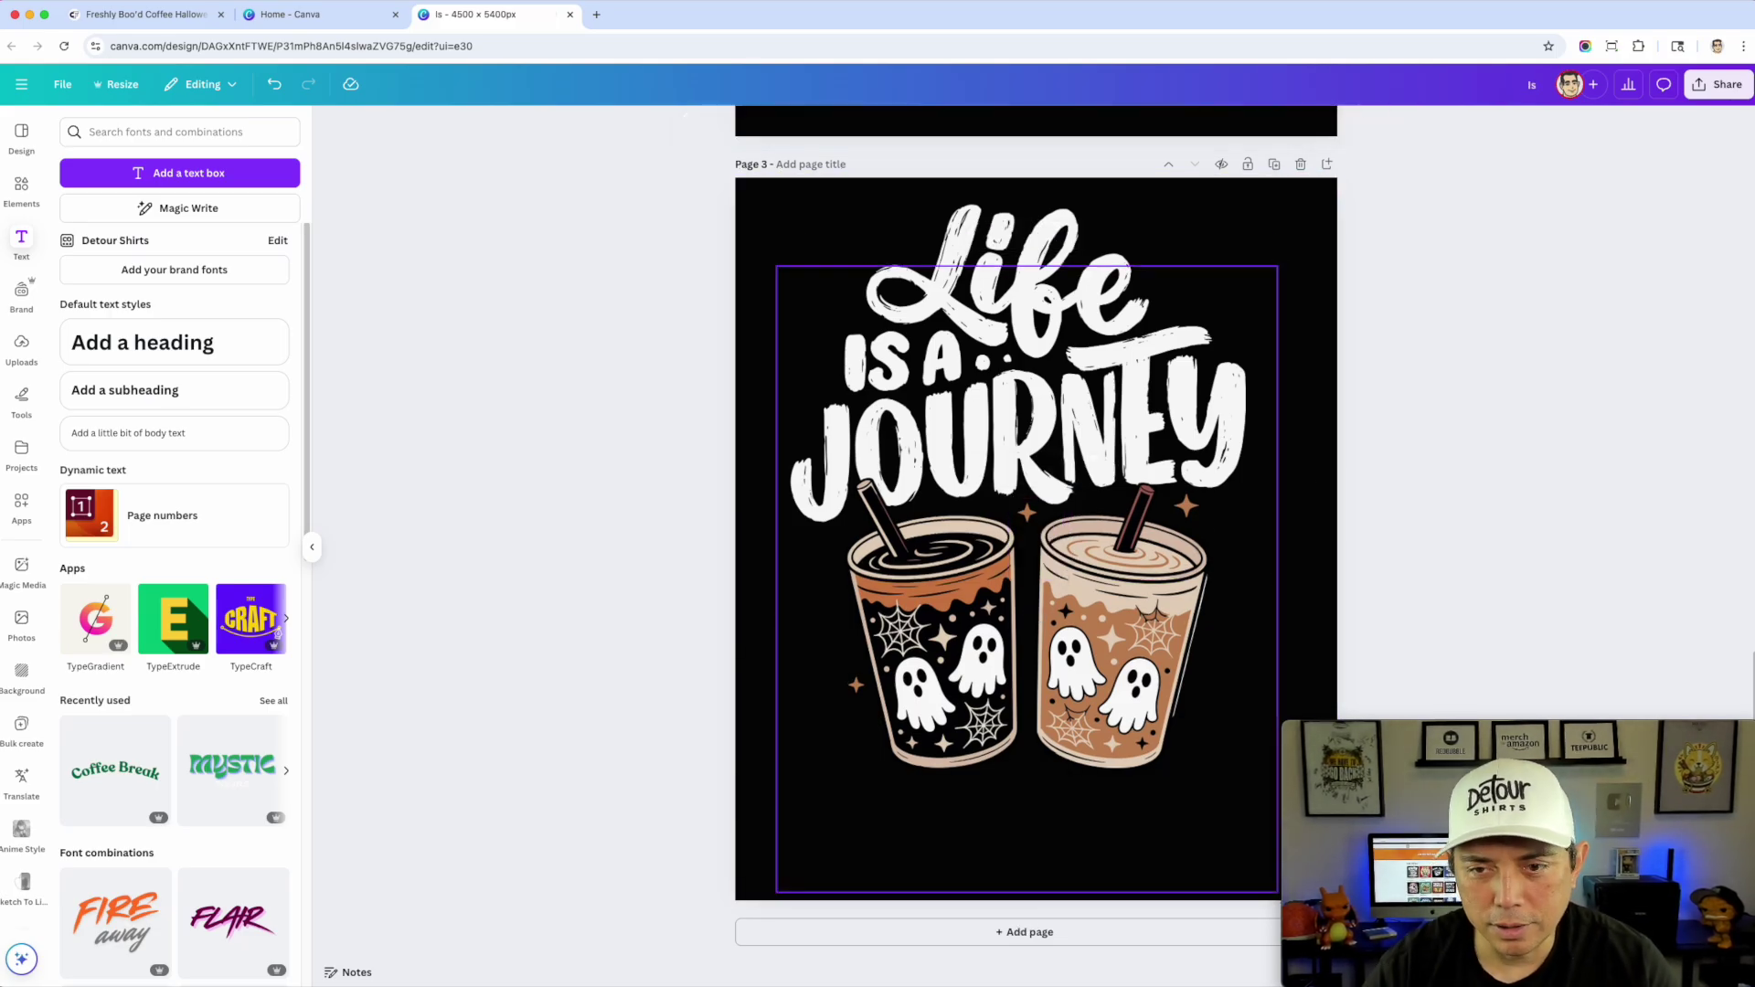
Step: Add the "Coffee Break" curved text style to page 3 and color it white
left_click(101, 782)
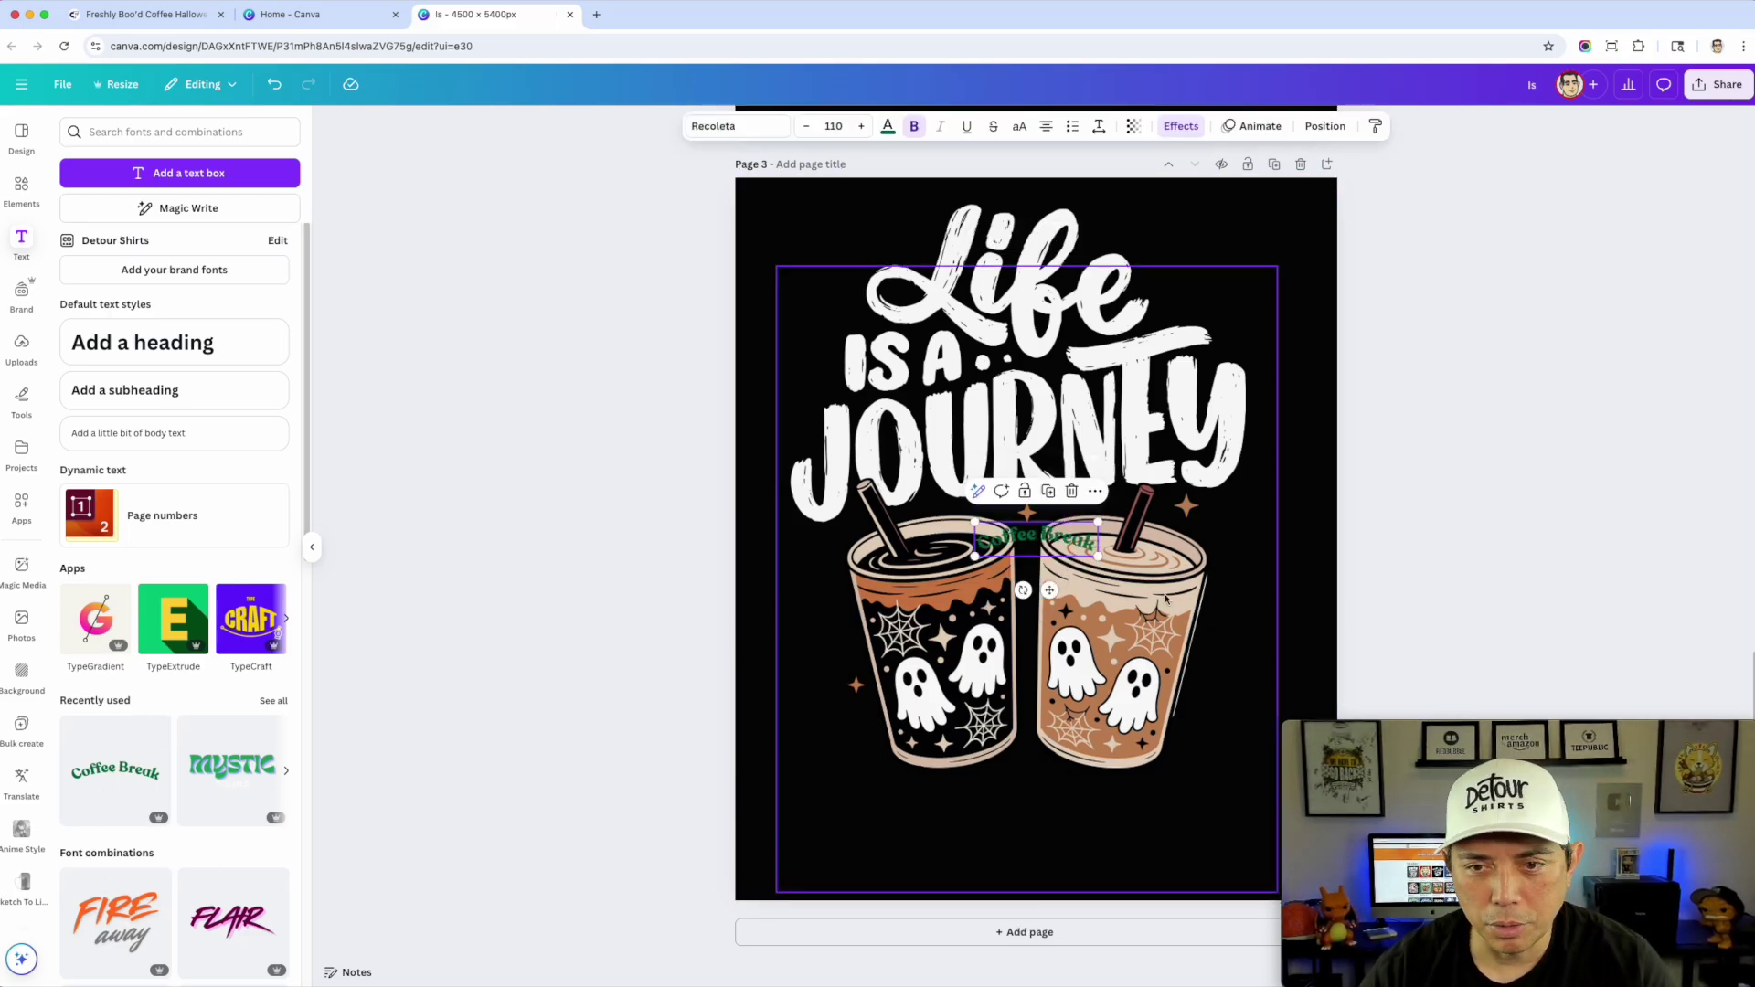
left_click(886, 126)
left_click(249, 235)
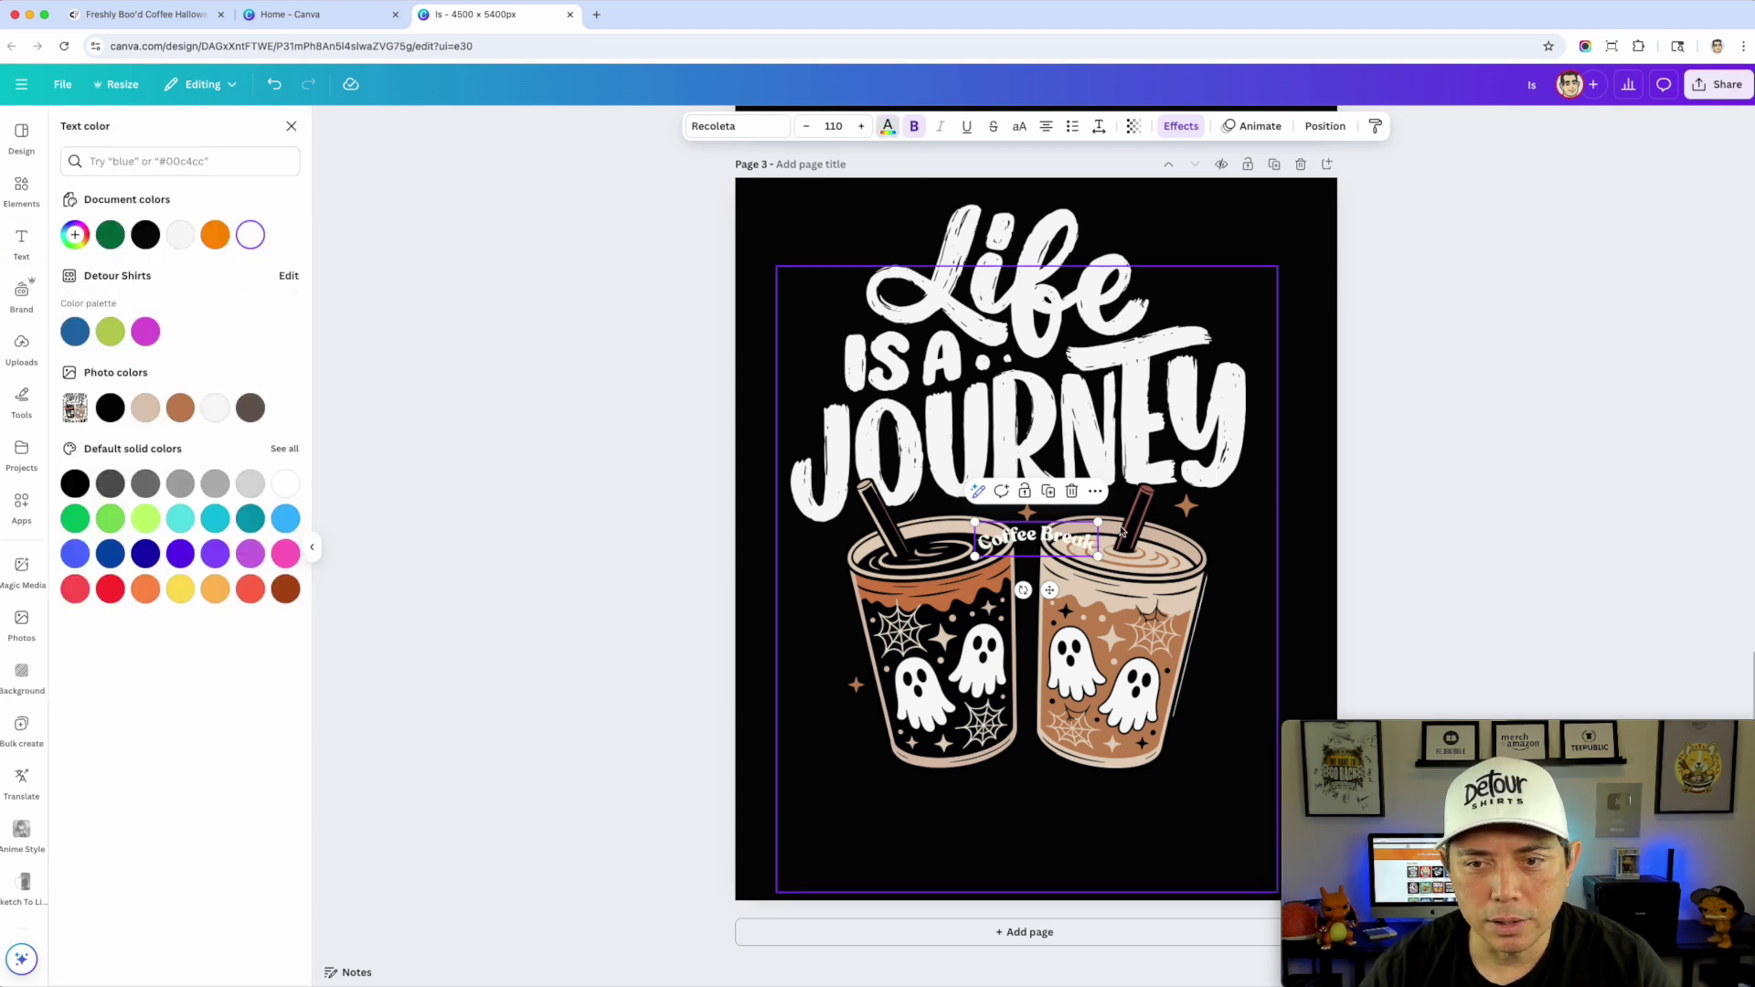
Step: Replace the "Coffee Break" wording with "It's spooky and you need coffe"
double_click(1072, 541)
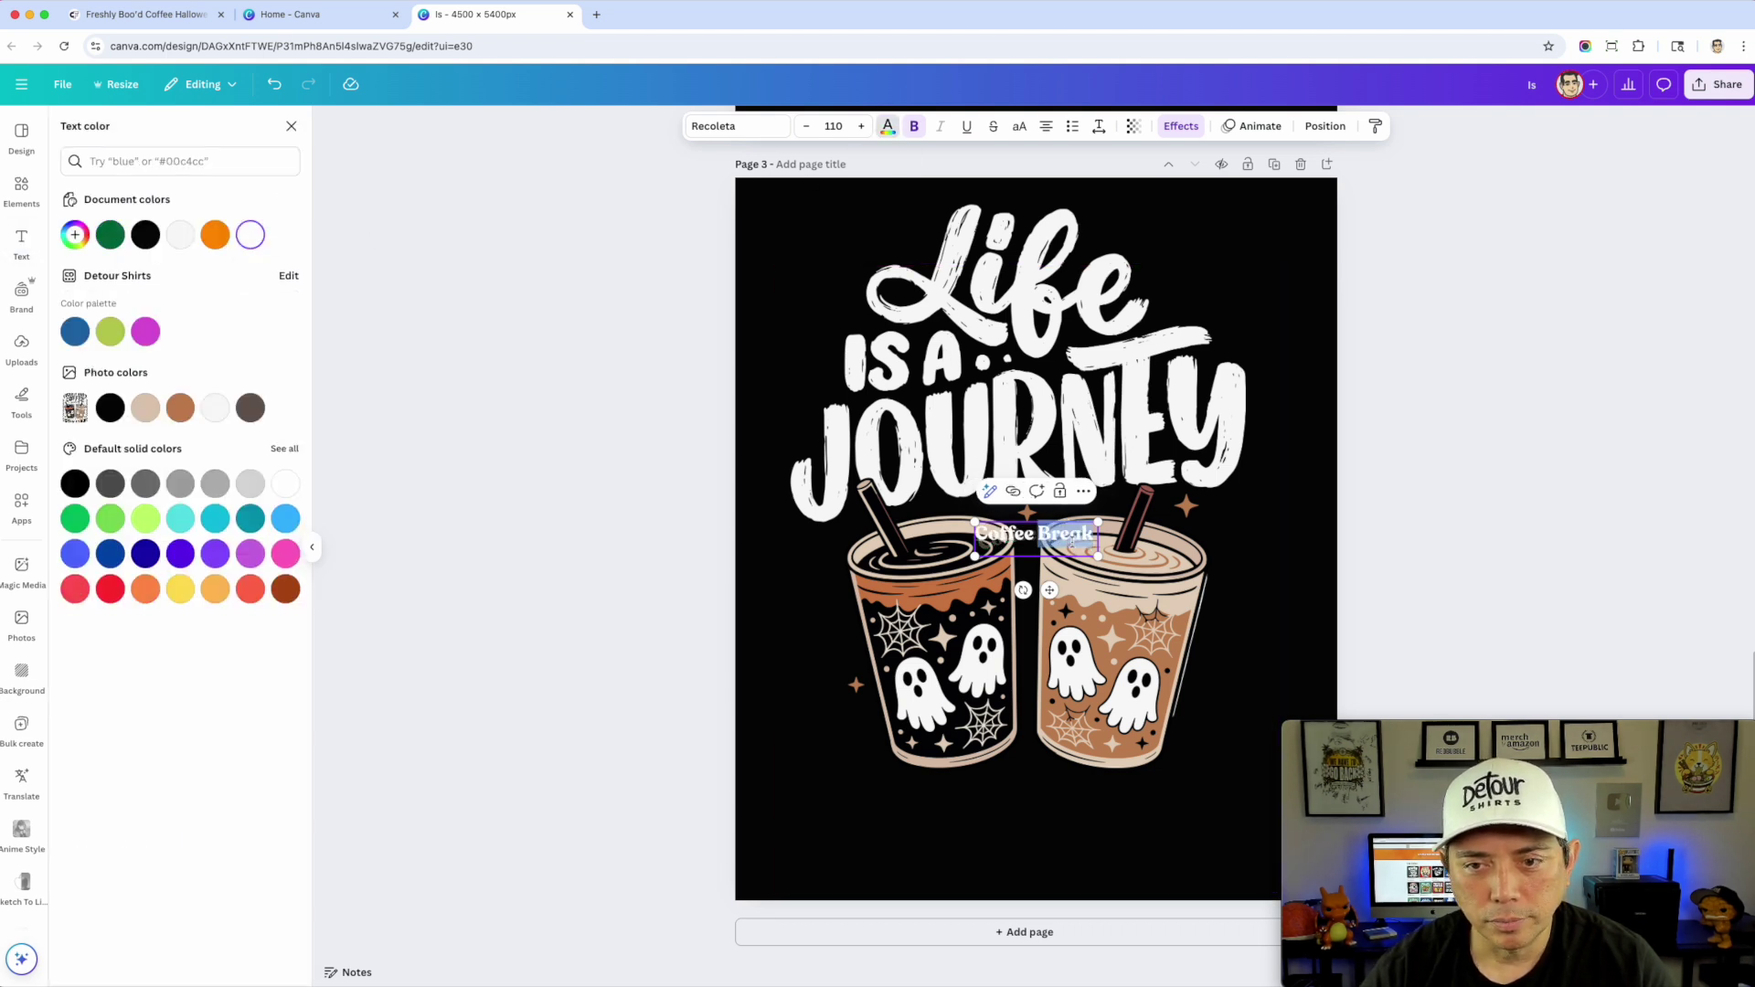
key("BackSpace")
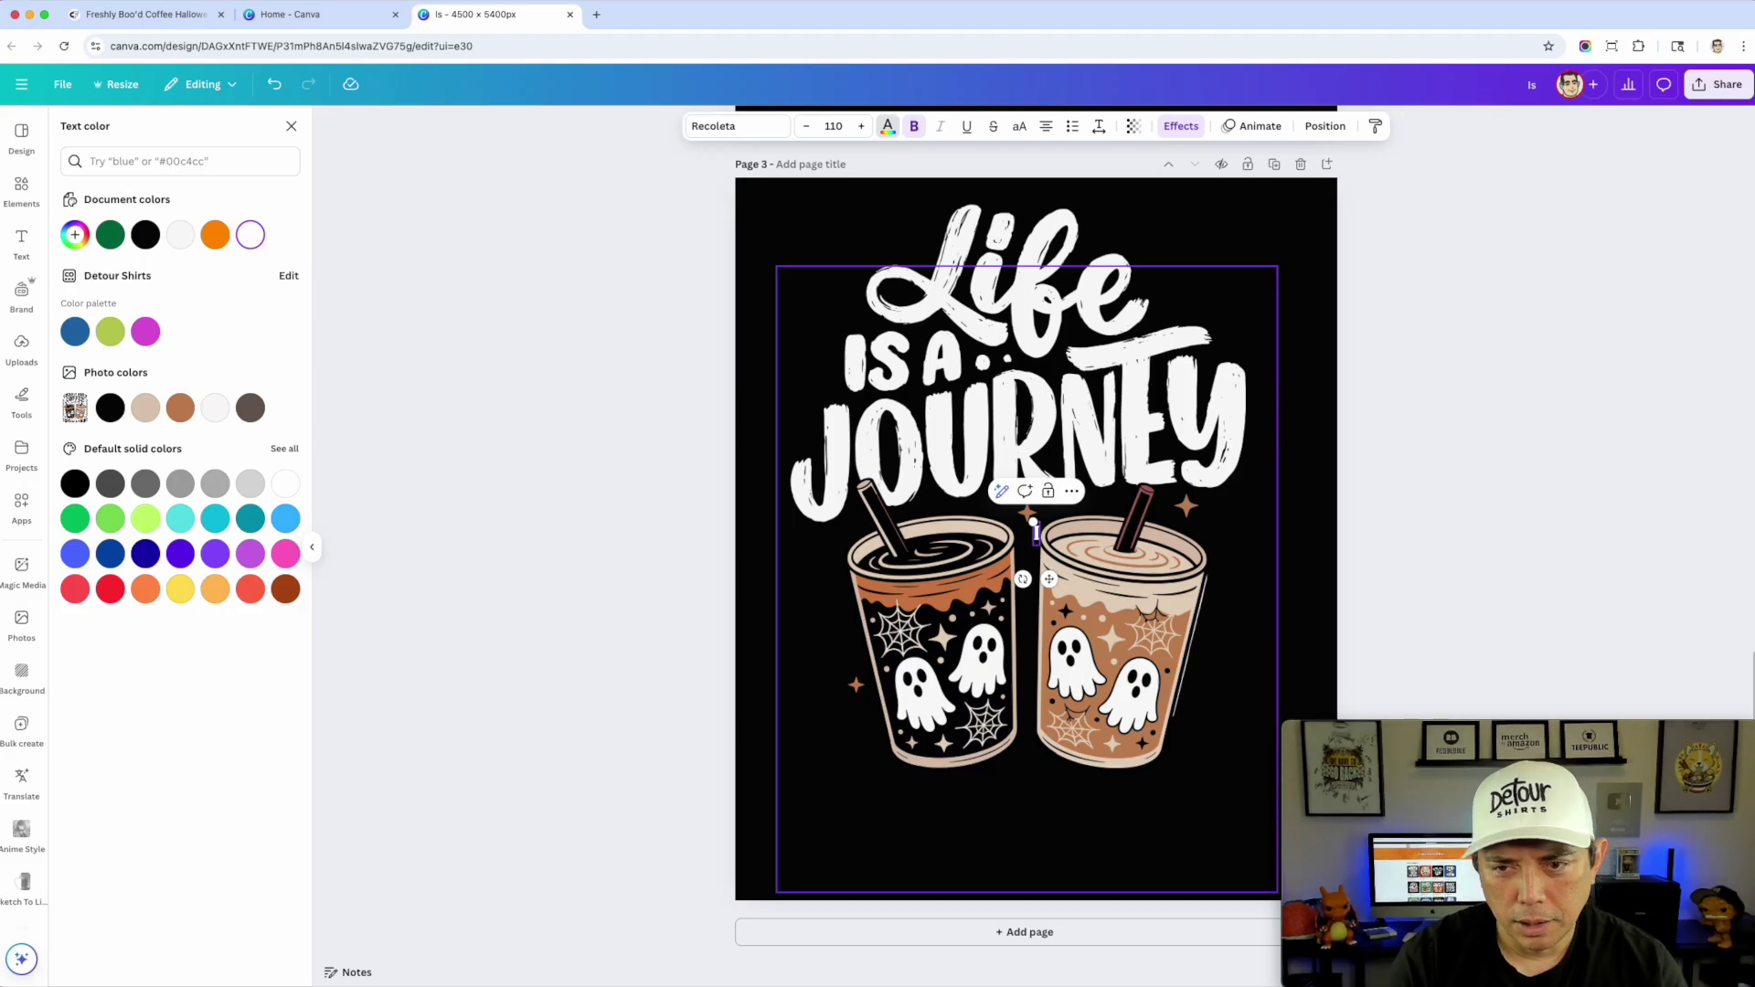
type("It's spooky and")
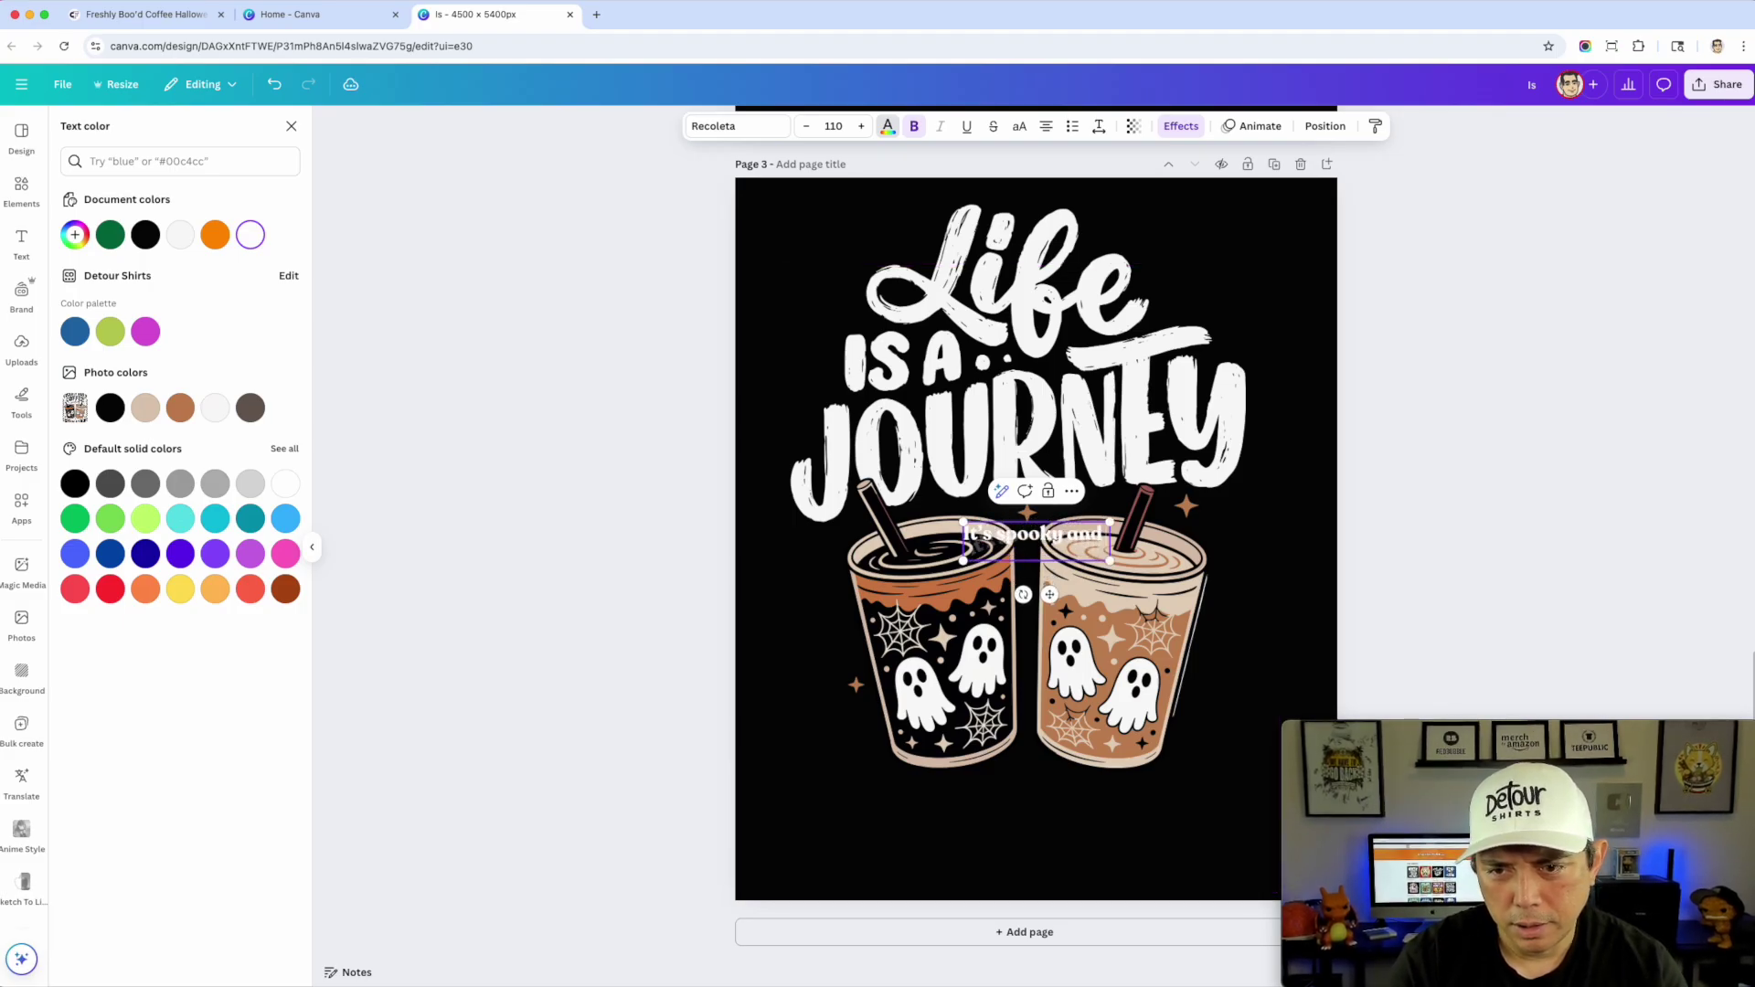
type(" you need")
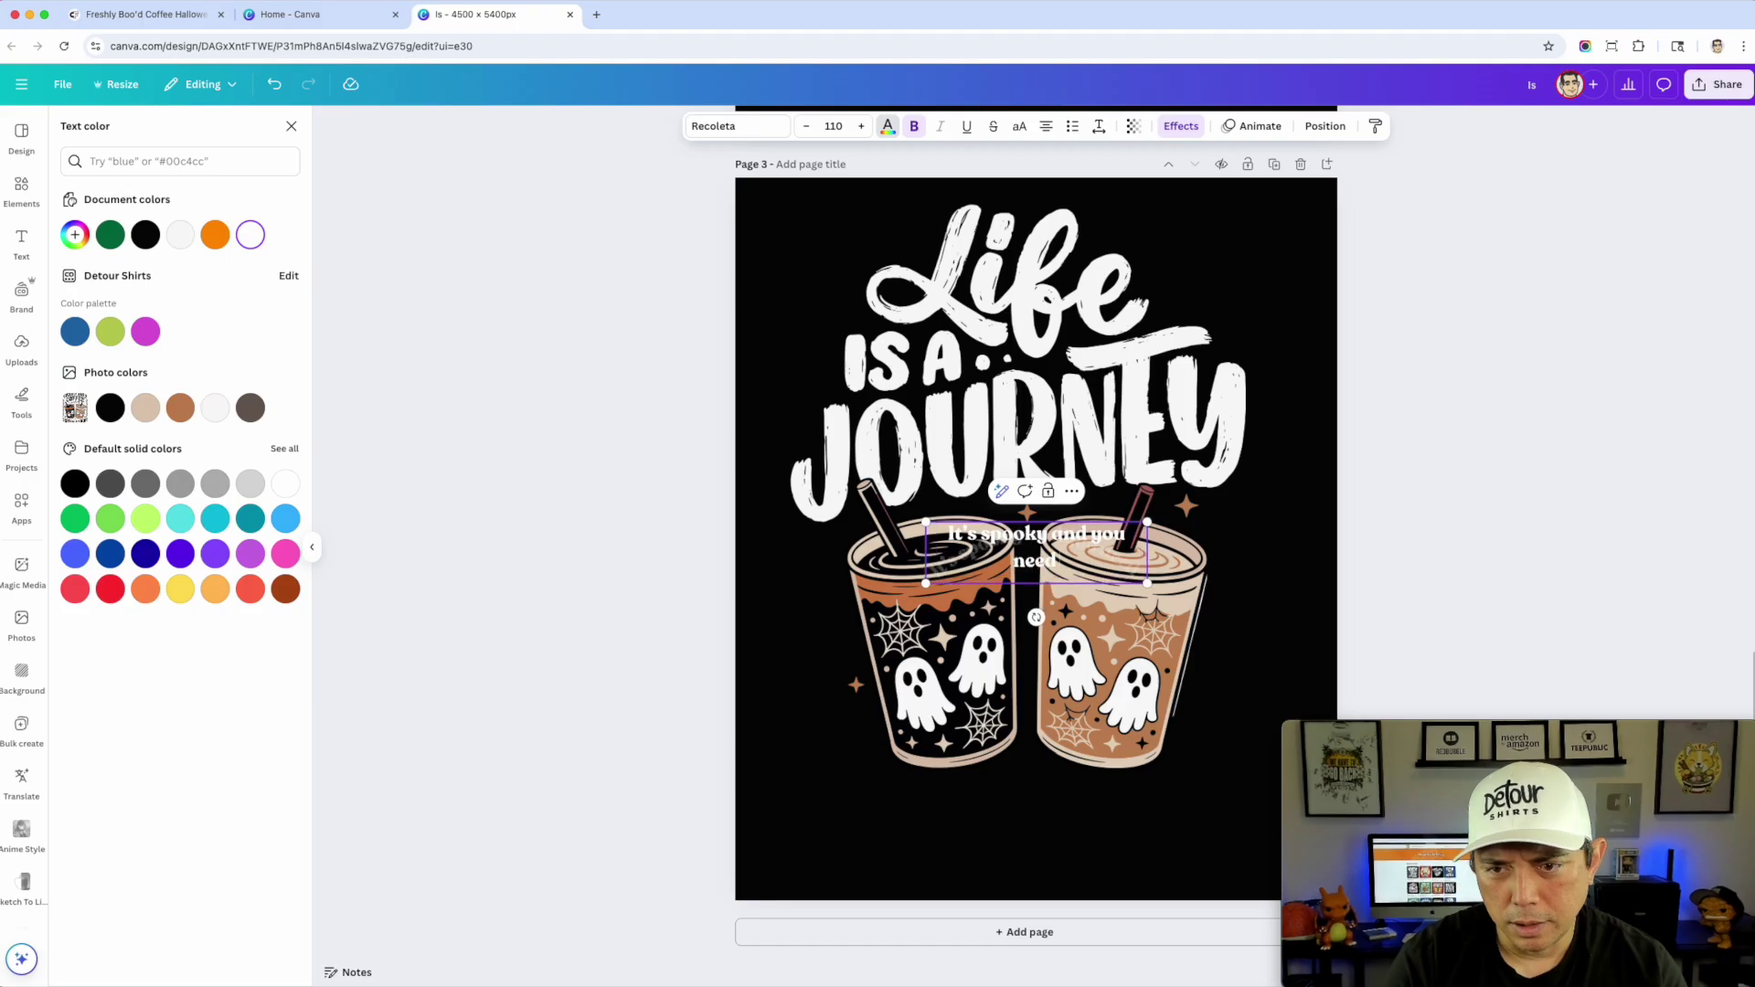
type(" coffe")
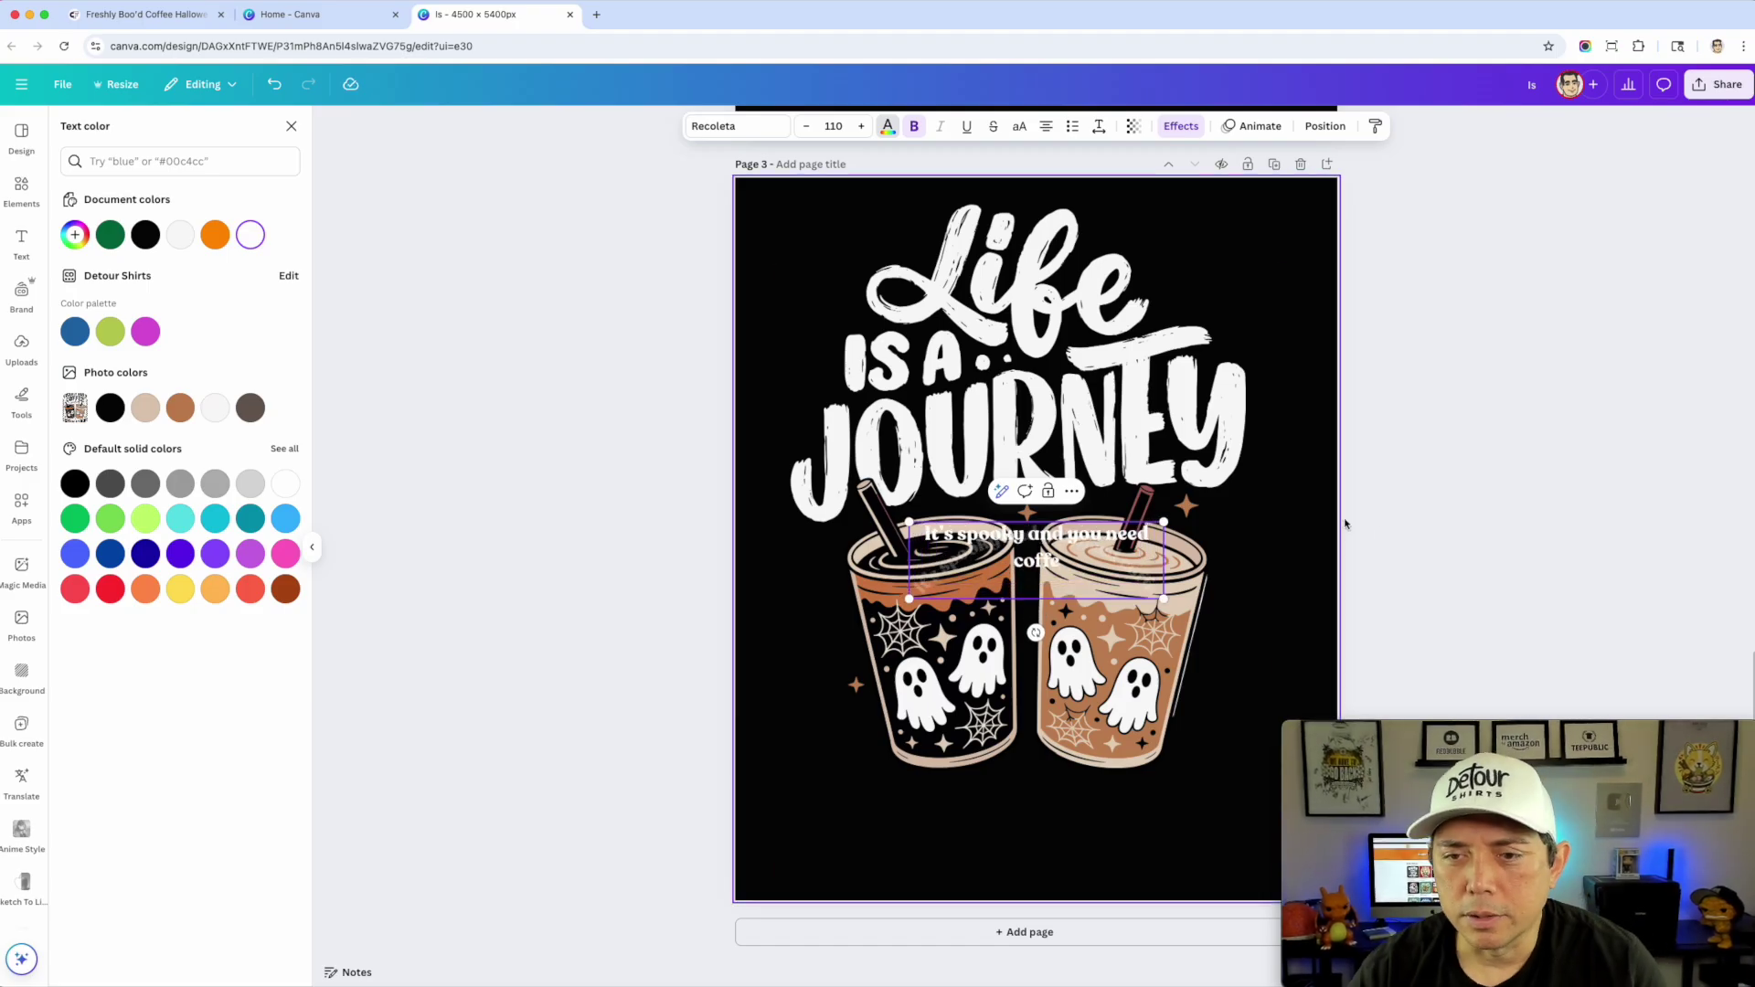
Step: Set the text's curve to -27 and place it beneath the cups, enlarged to font size 171
left_click_drag(1163, 599, 1158, 597)
left_click(1180, 126)
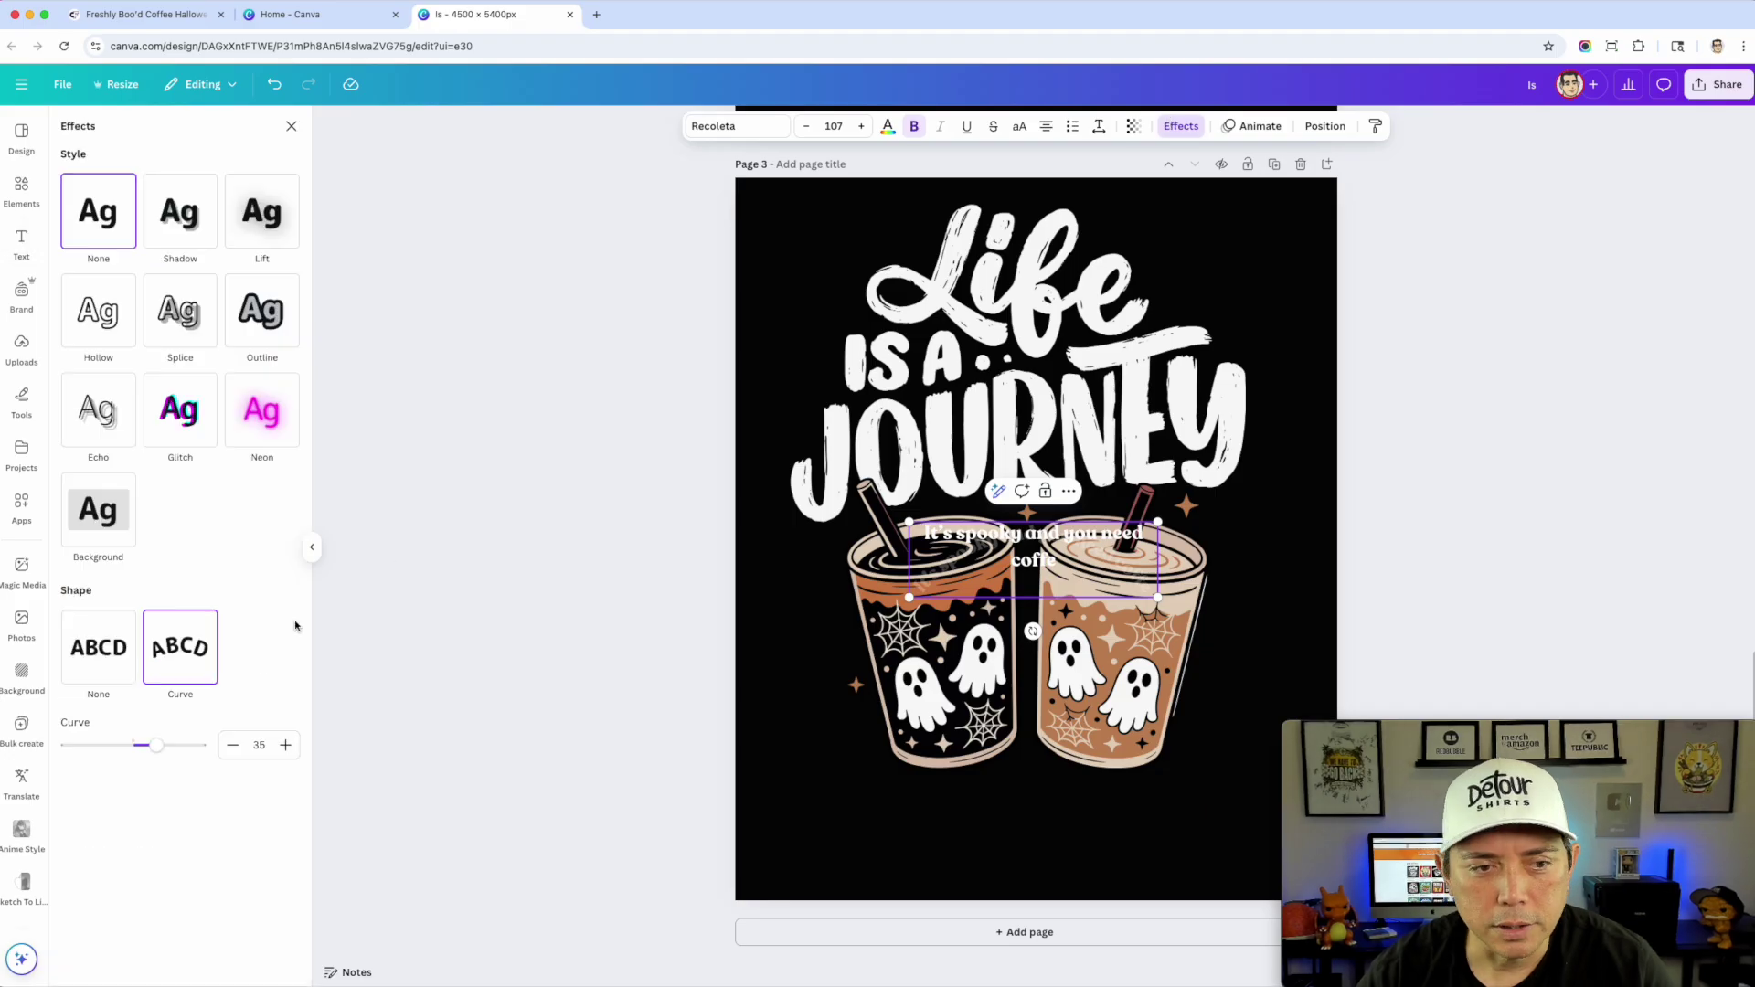
left_click_drag(155, 744, 115, 745)
left_click_drag(1074, 560, 1021, 831)
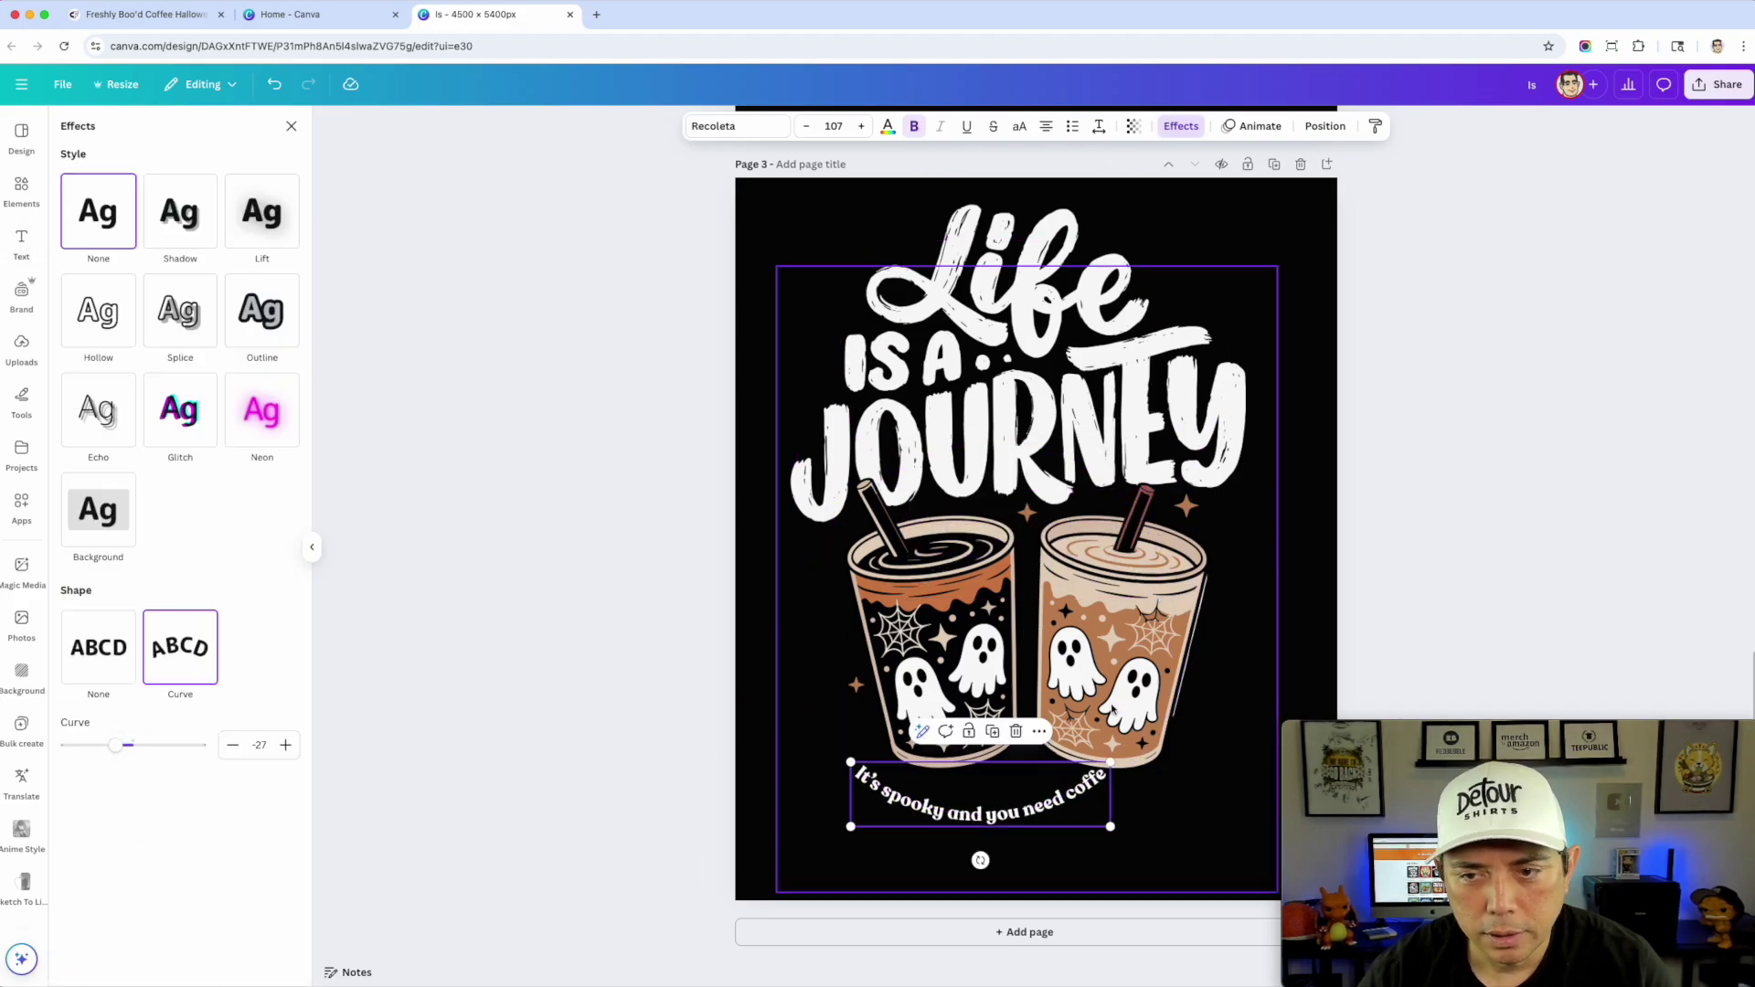
left_click_drag(1111, 761, 1266, 723)
left_click_drag(1190, 784, 1177, 794)
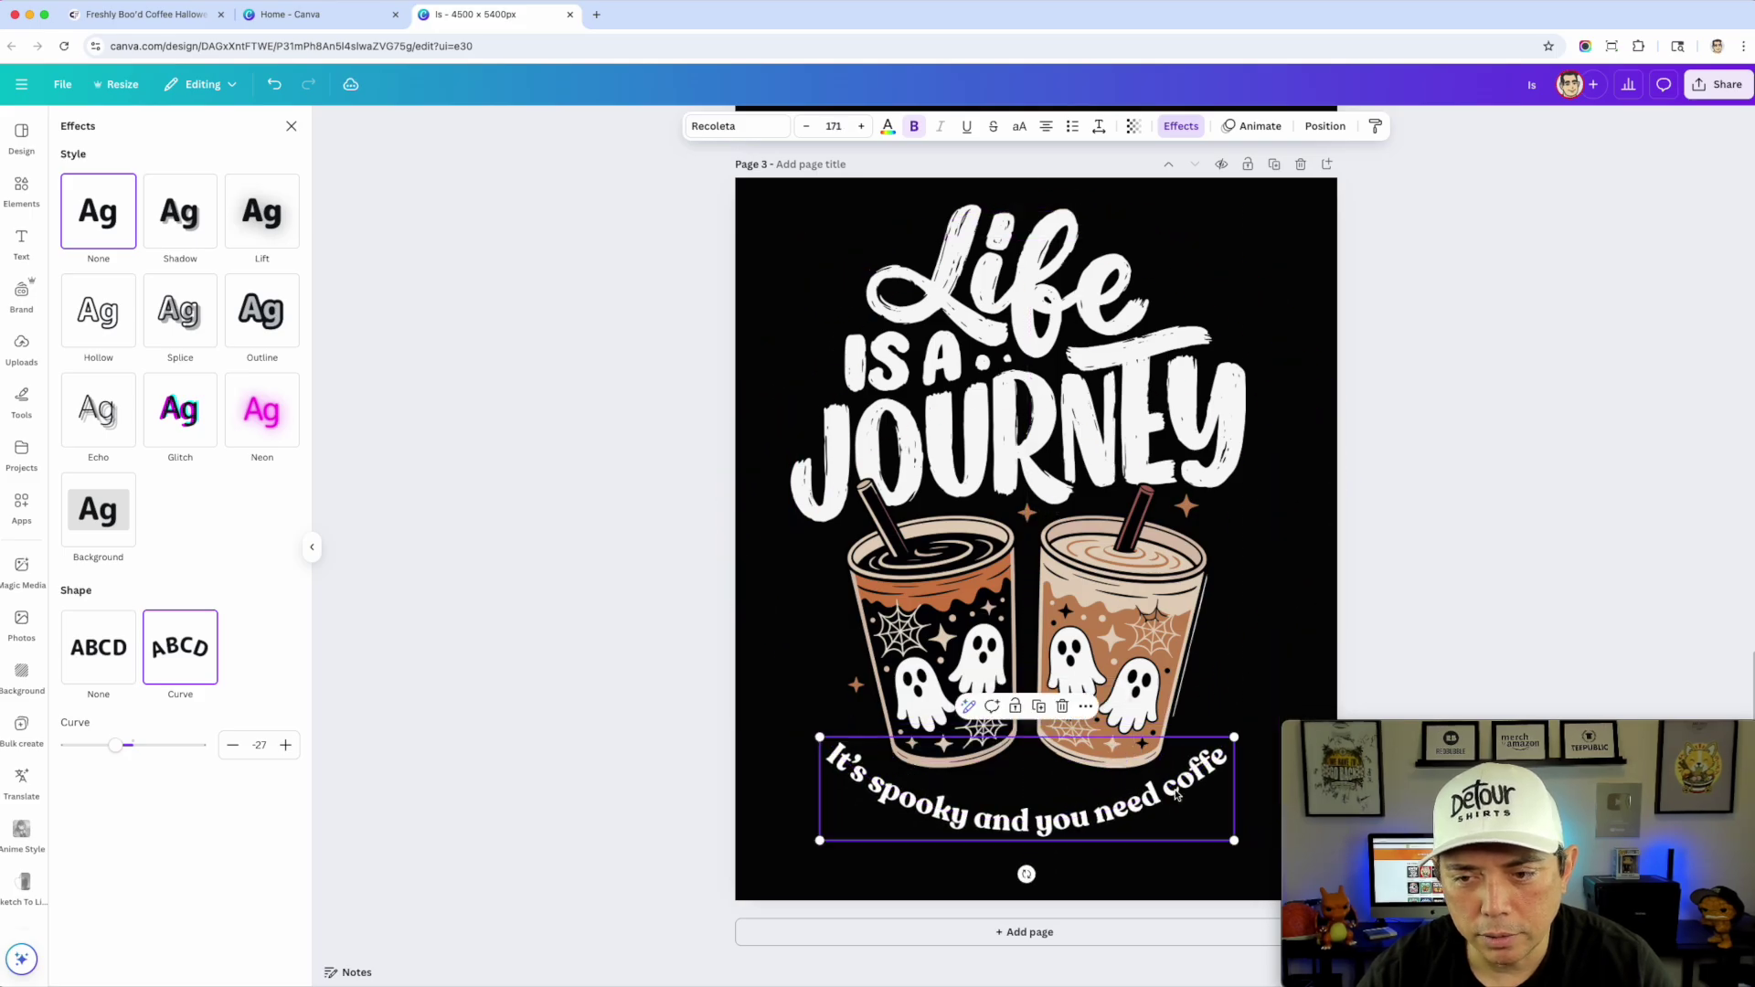
Step: Correct the last word of the curved text on page 3 to "coffee" and recenter the text beneath the cups
left_click(1215, 756)
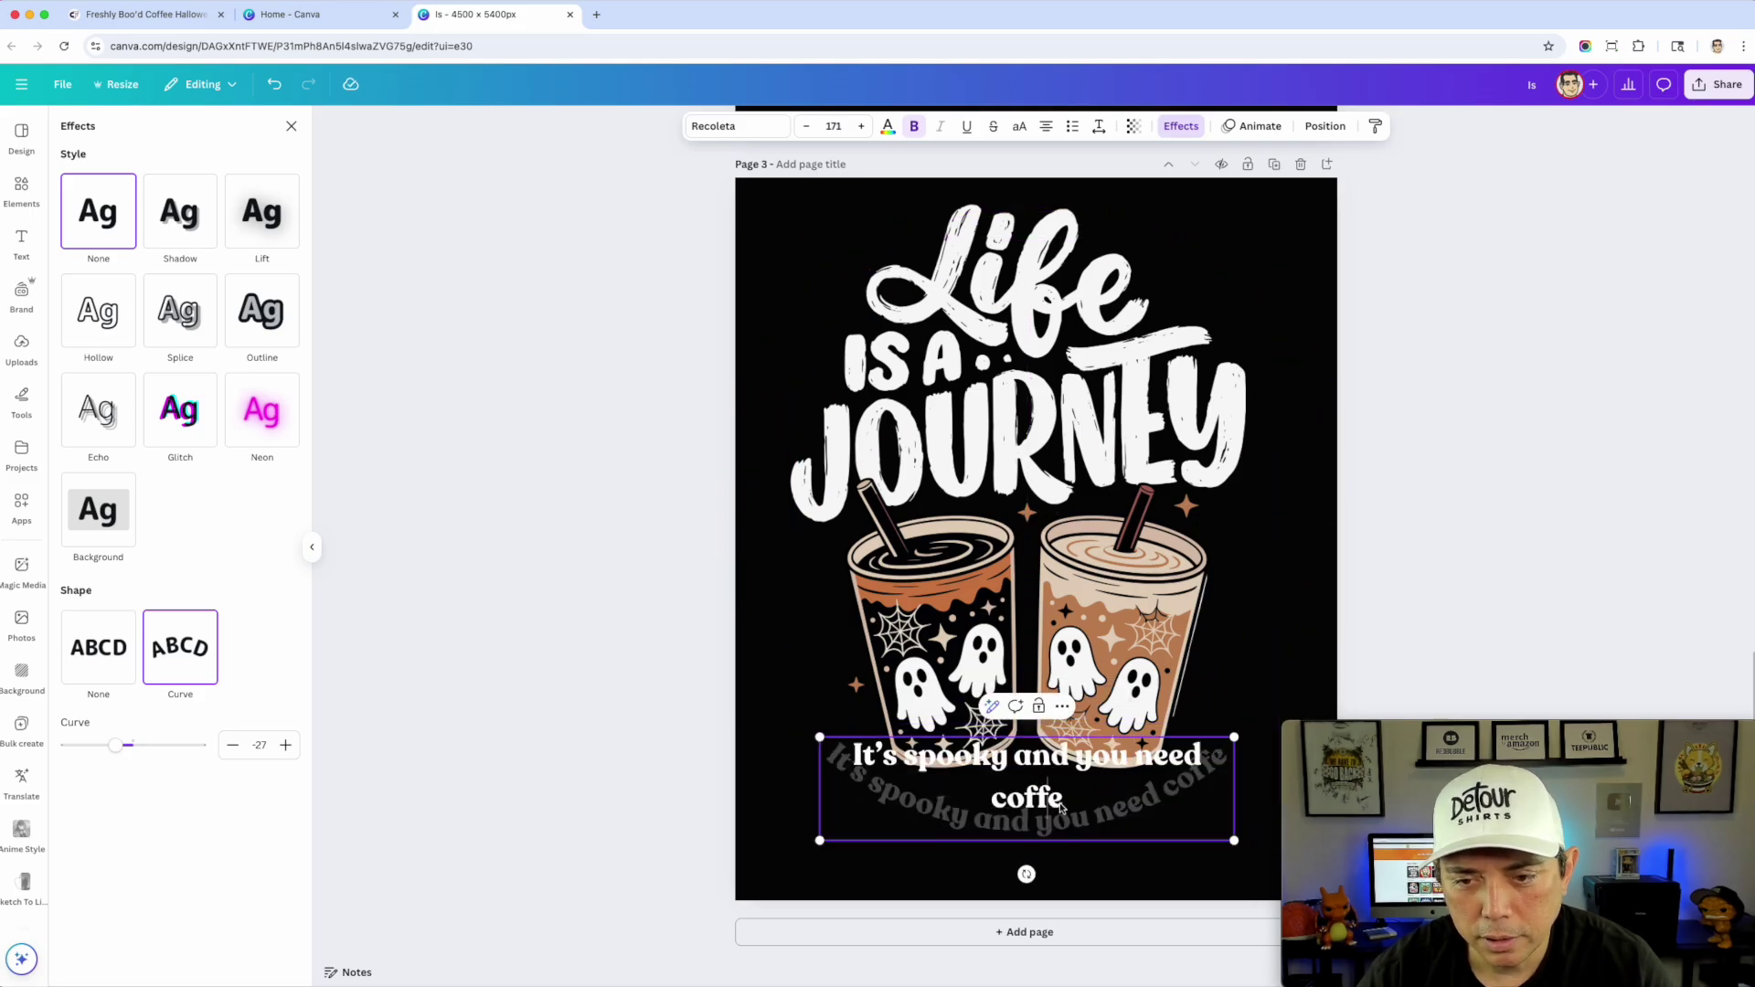
type("e")
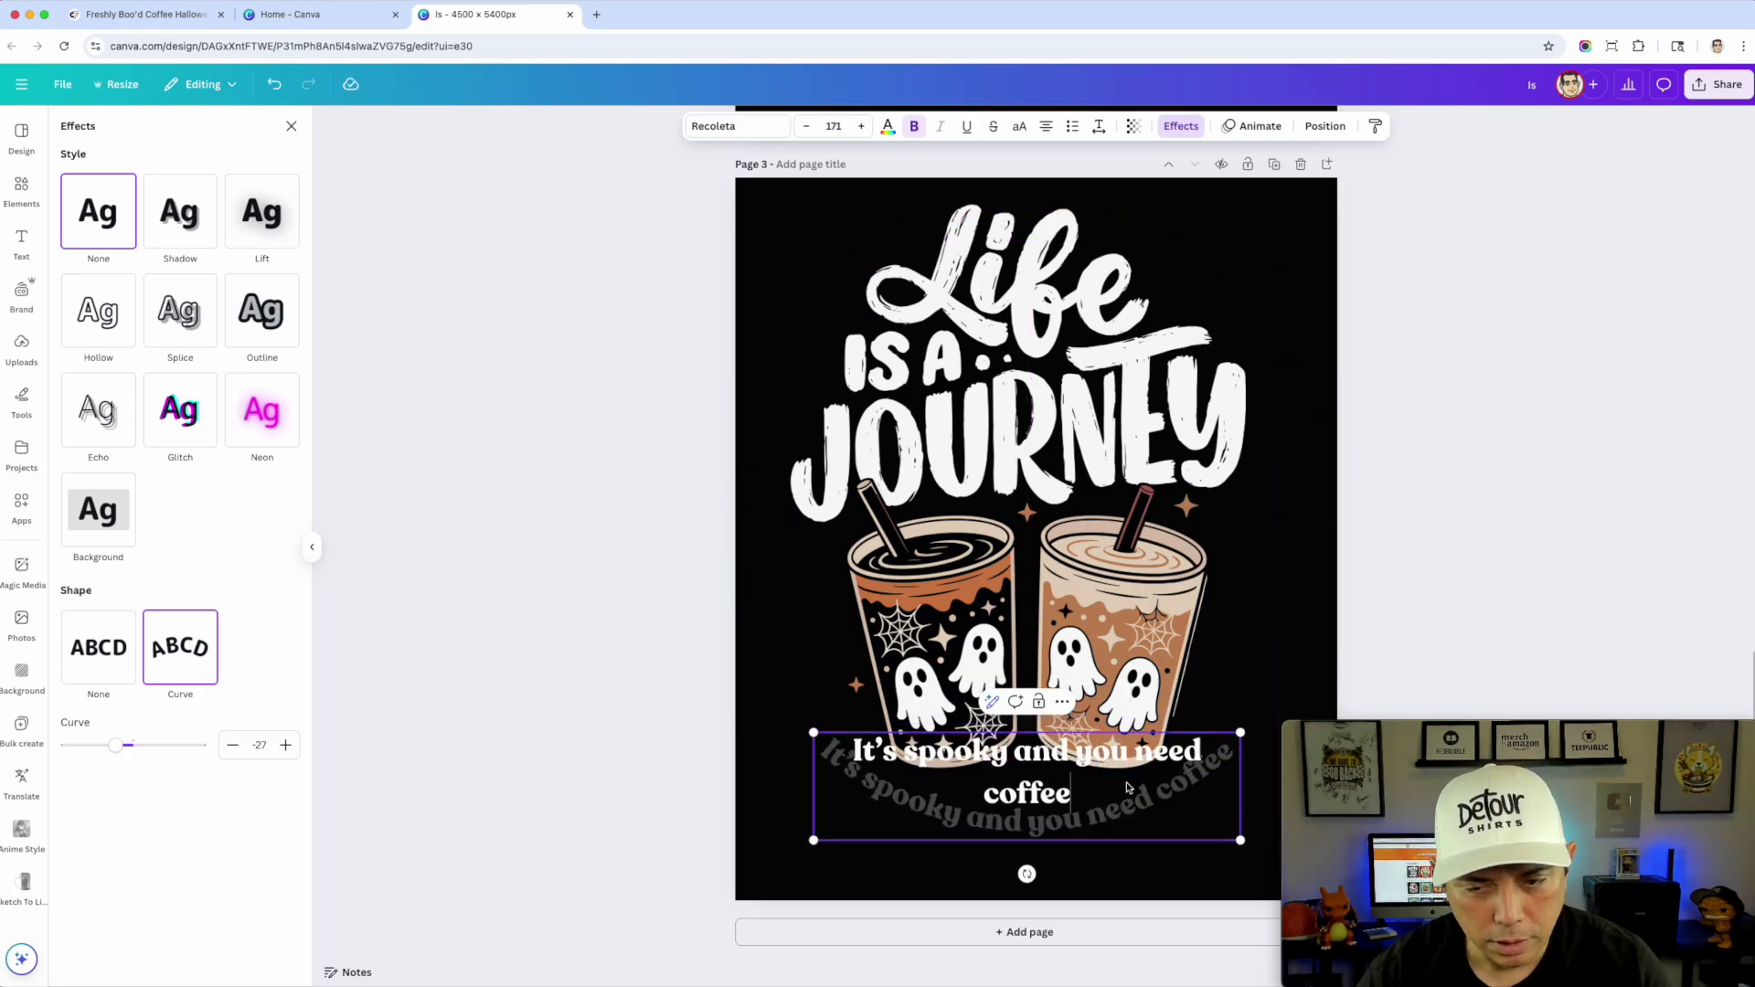
left_click(1408, 605)
left_click_drag(1051, 809, 1058, 816)
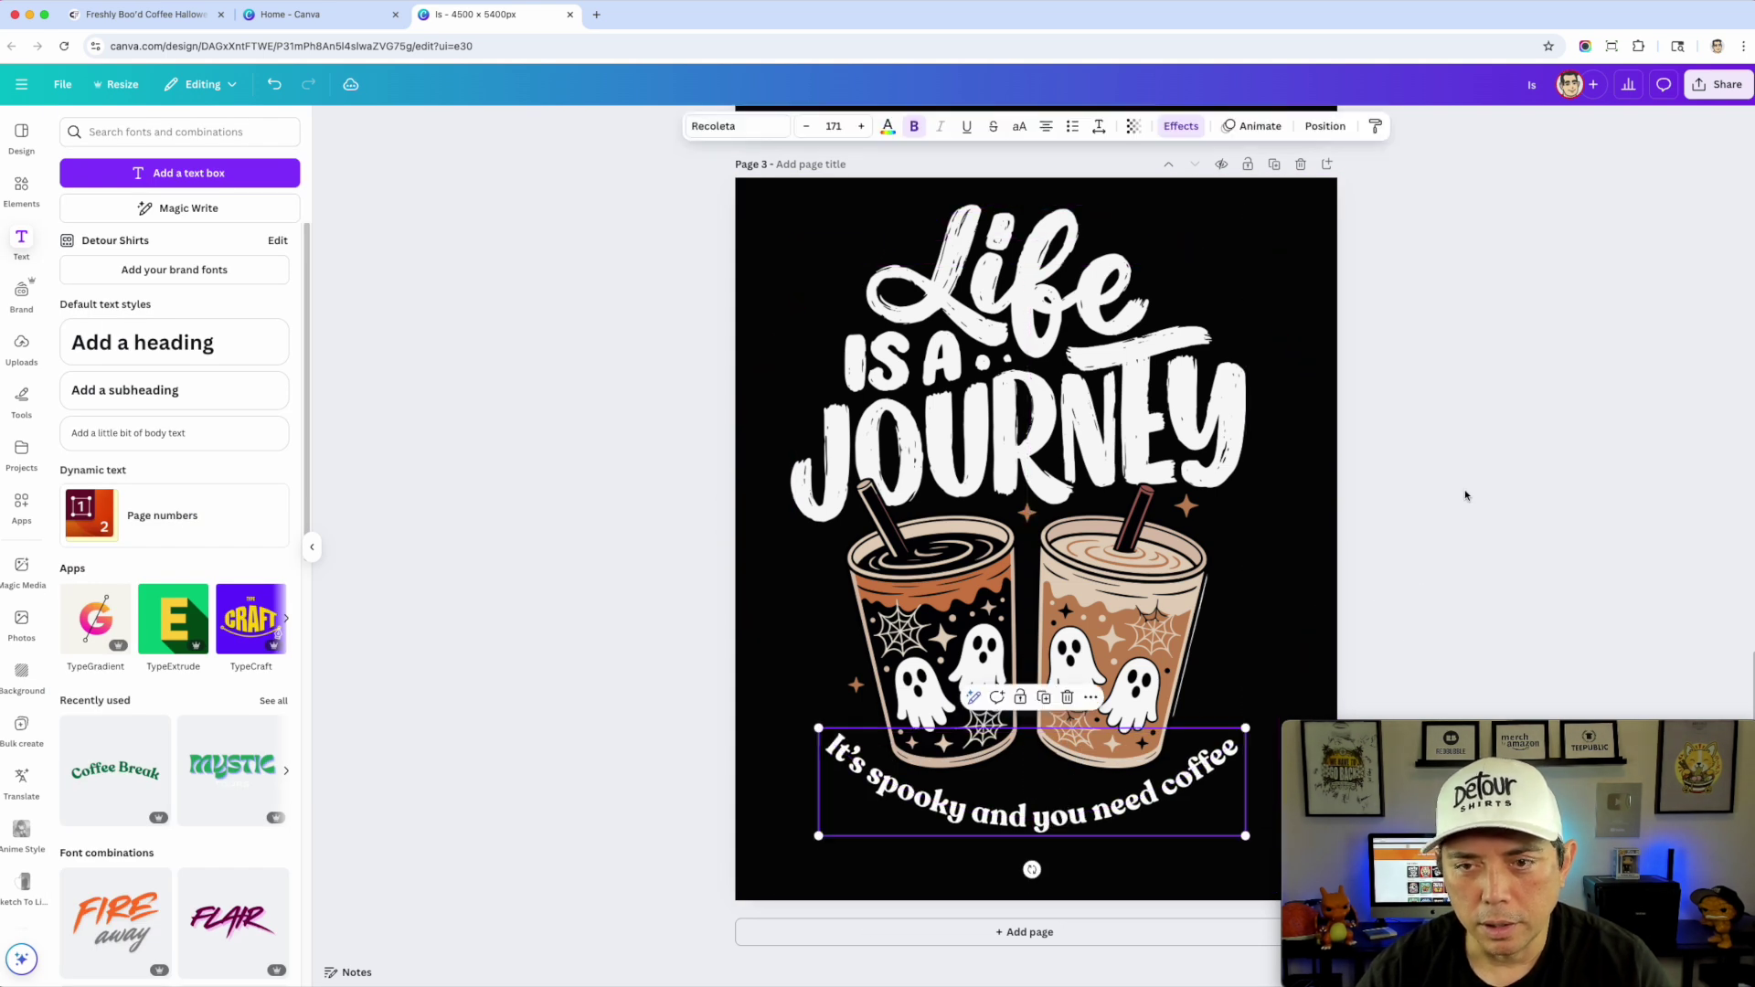
left_click(1390, 509)
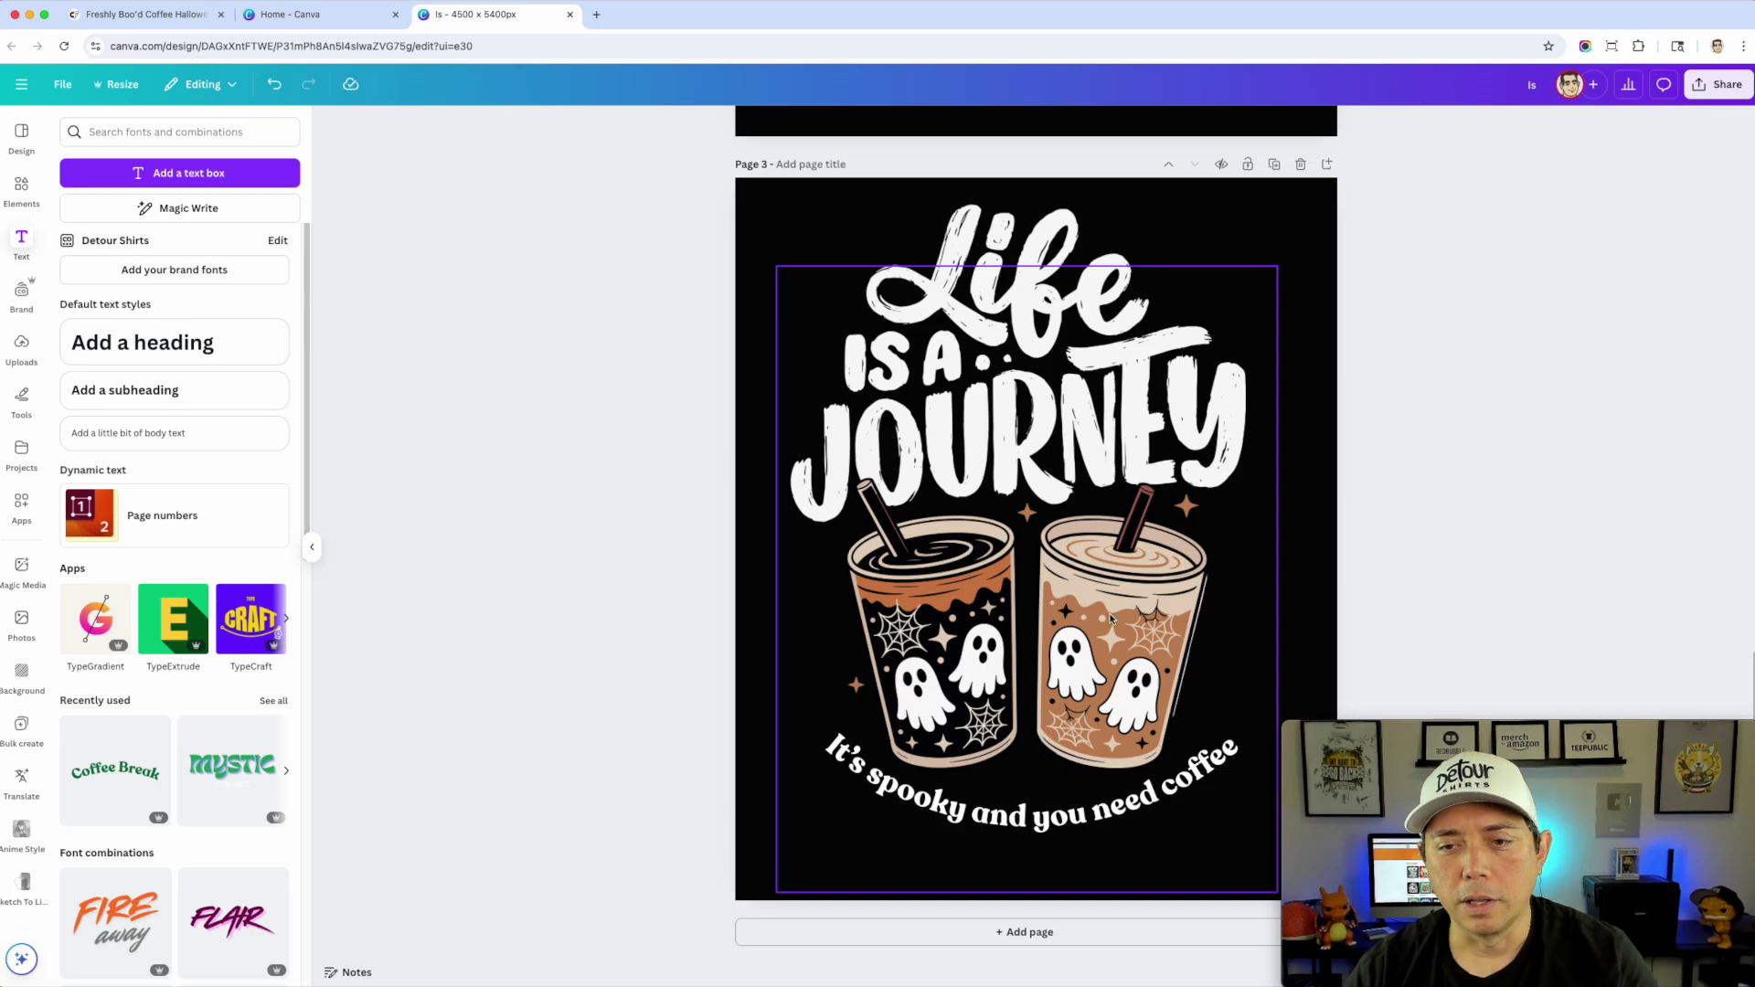
left_click_drag(1086, 804, 1086, 804)
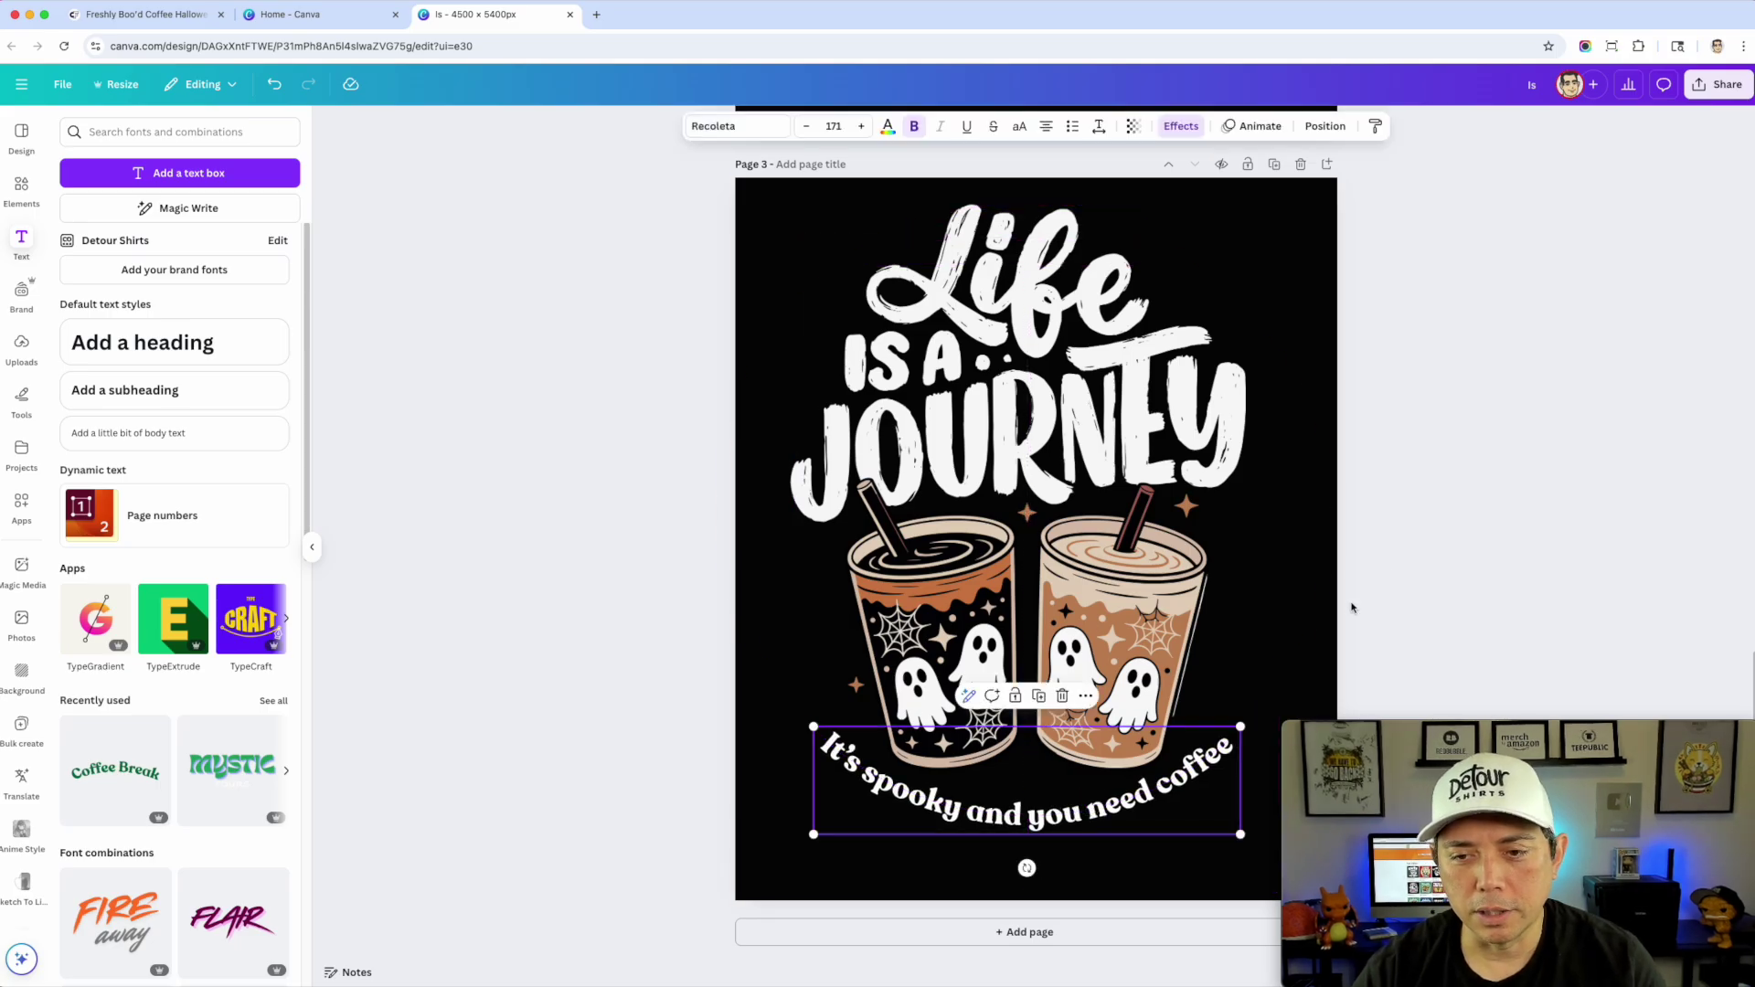
left_click(1445, 600)
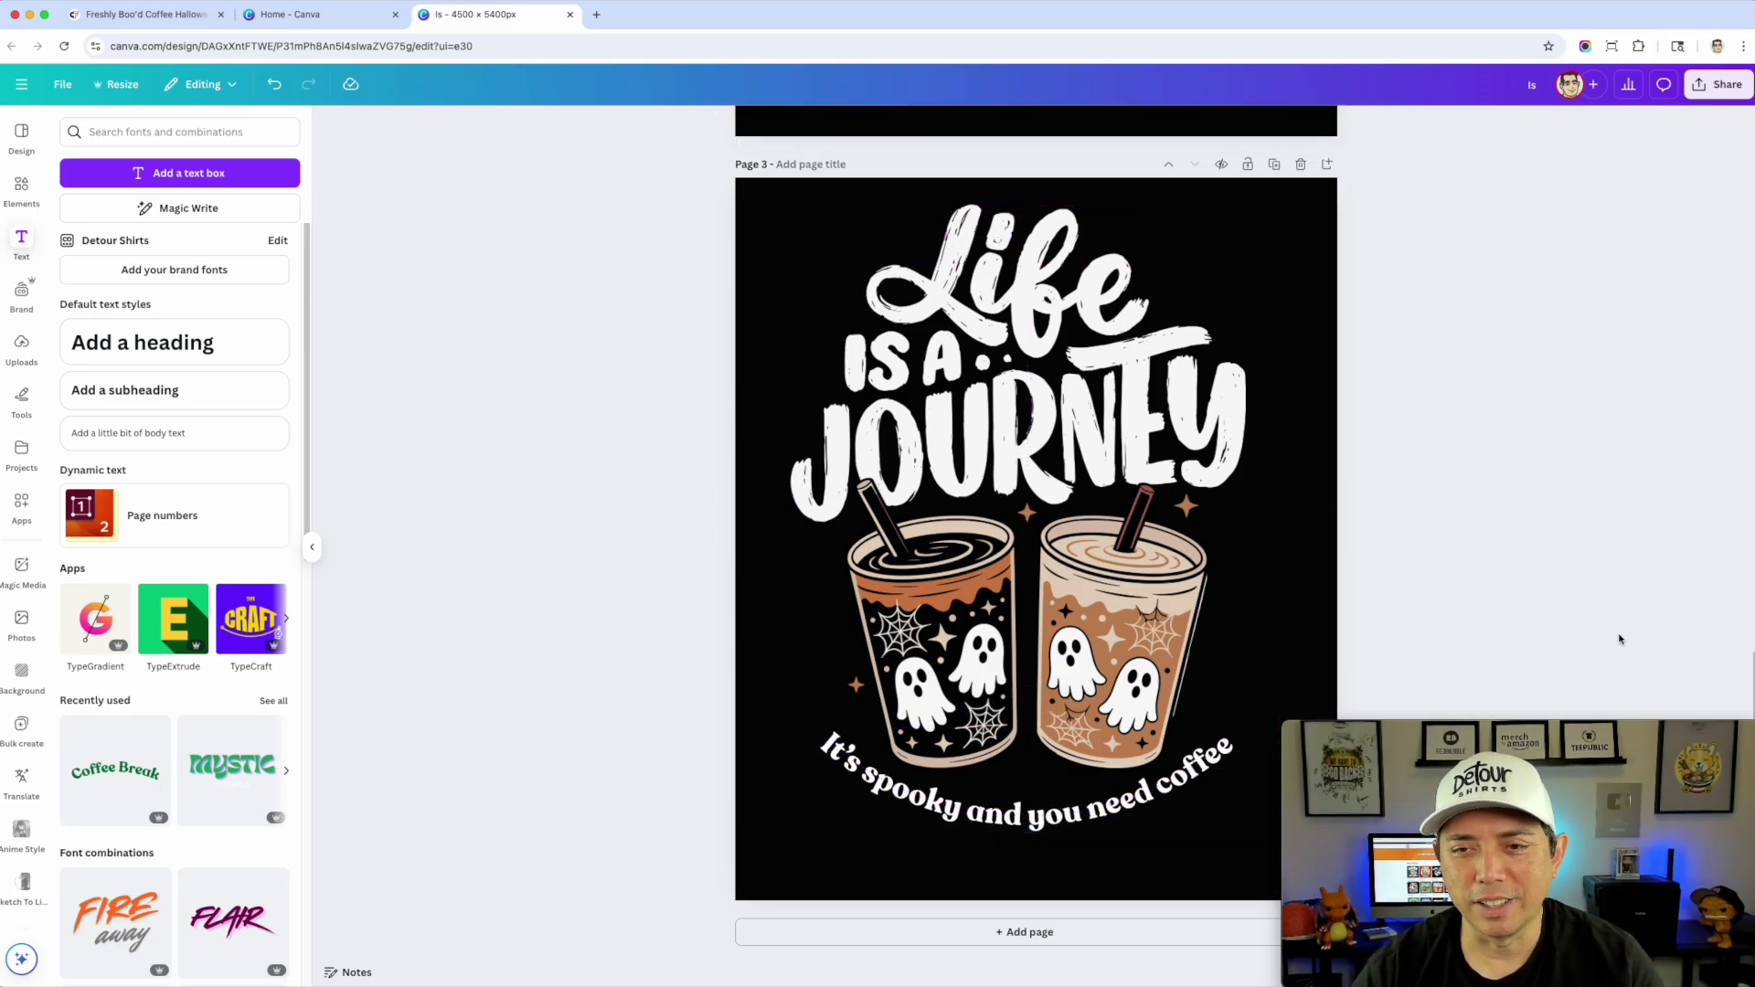
Step: Recolor the orange "Trick or Treat" lettering on page 2 with the brown from the coffee cups' photo colors
scroll(1327, 637, "up", 8)
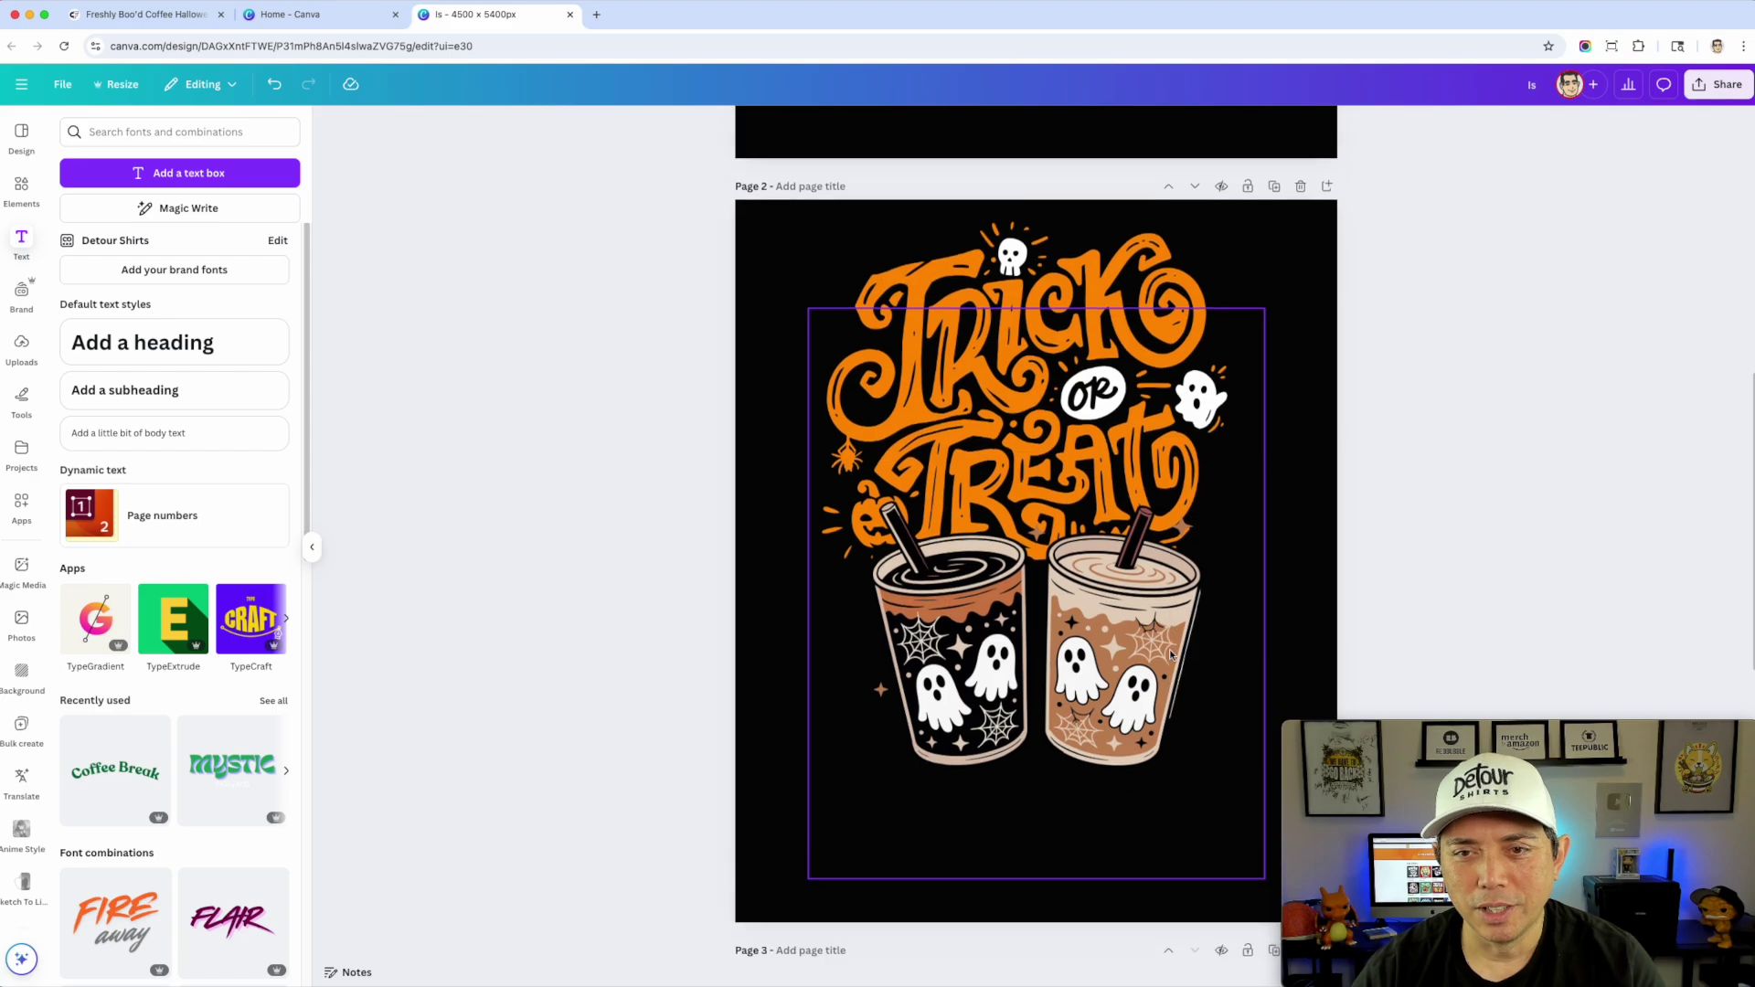
left_click(862, 410)
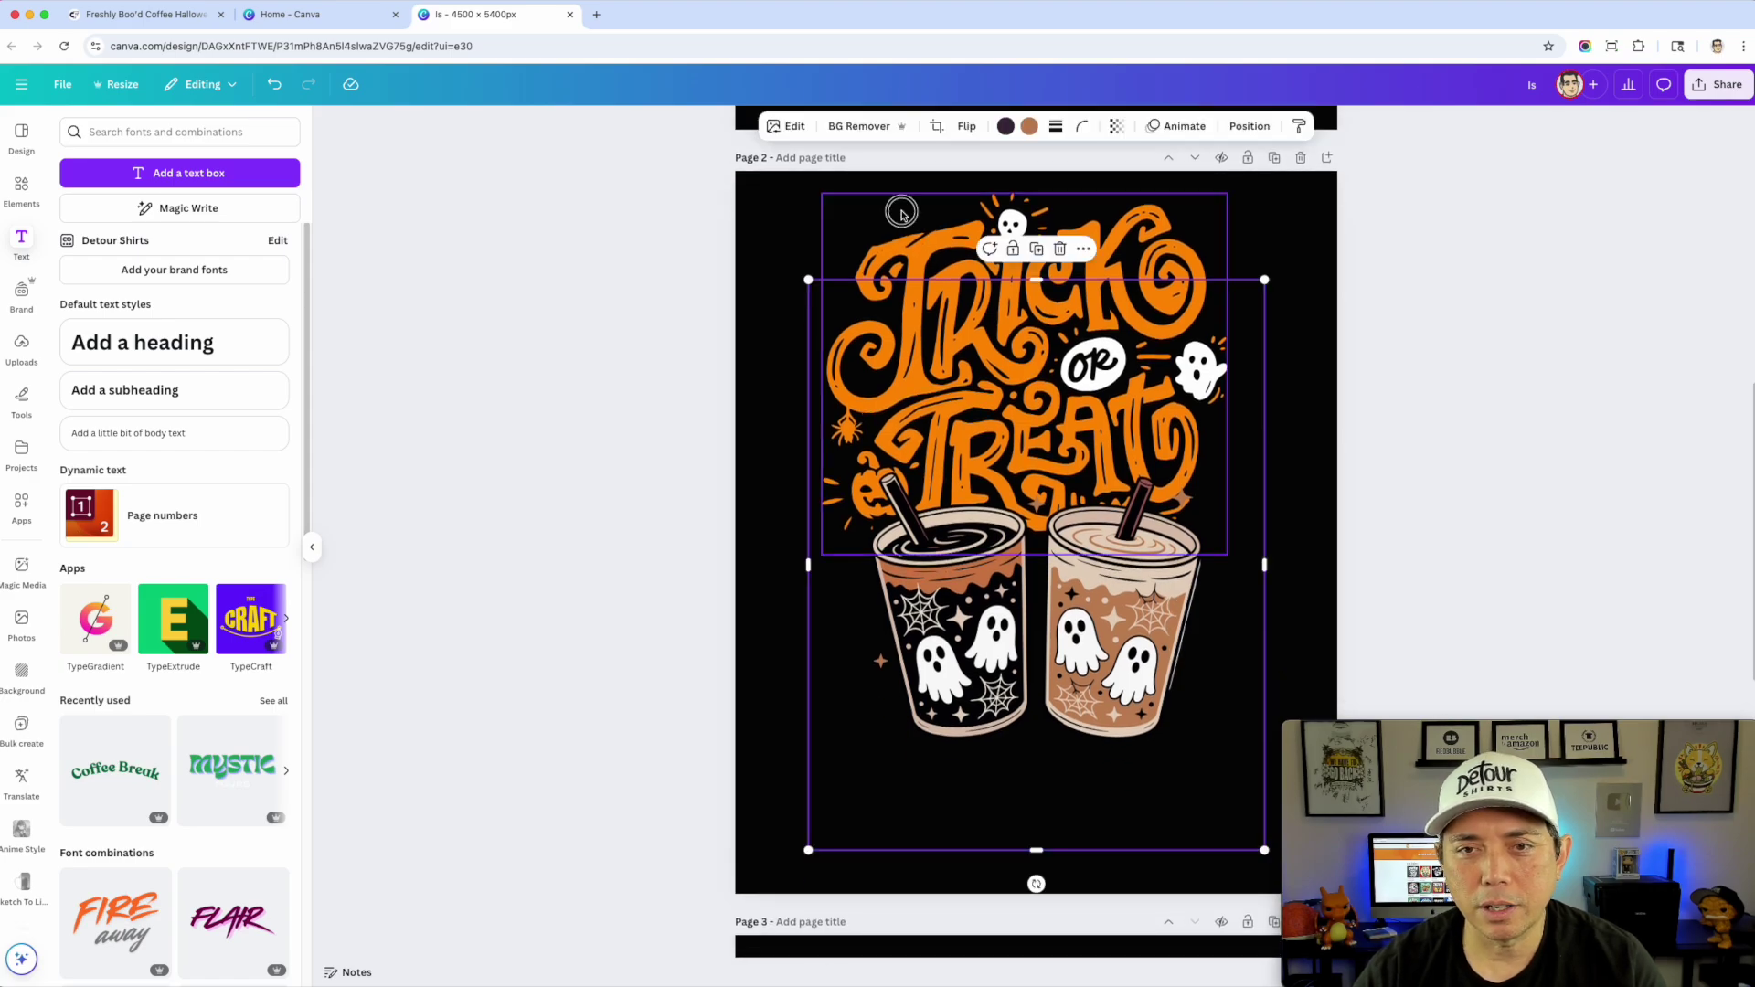
left_click(915, 240)
left_click(954, 127)
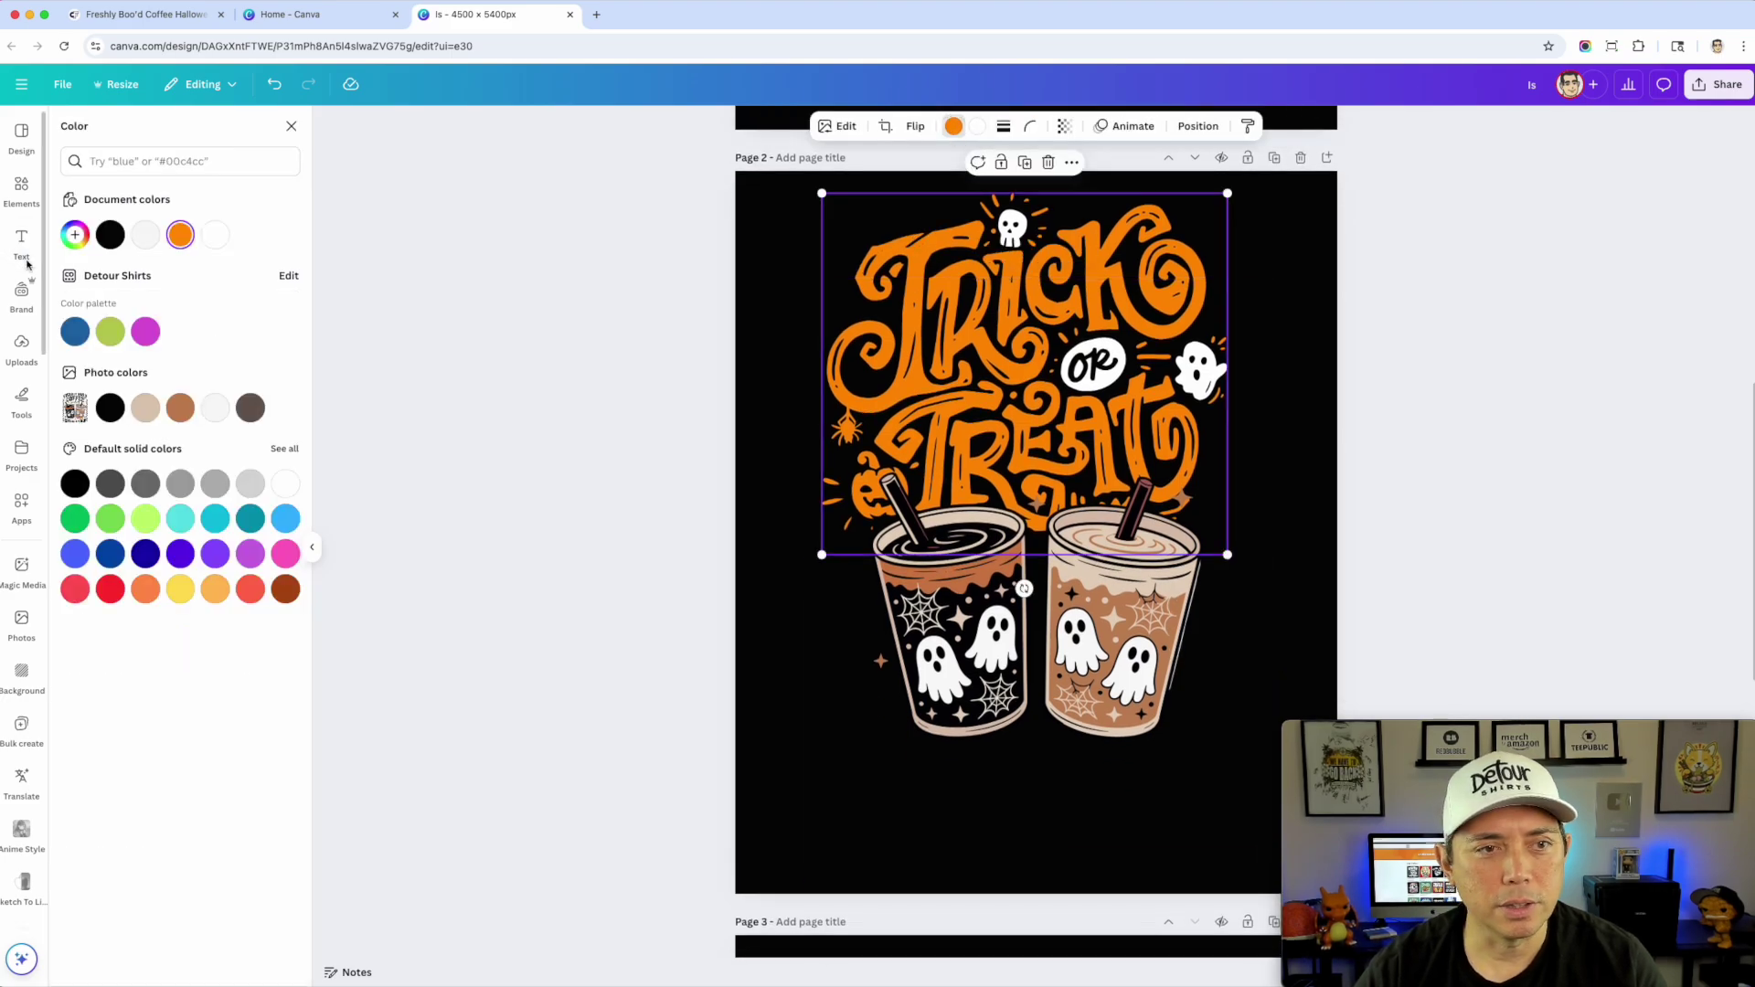
left_click(180, 407)
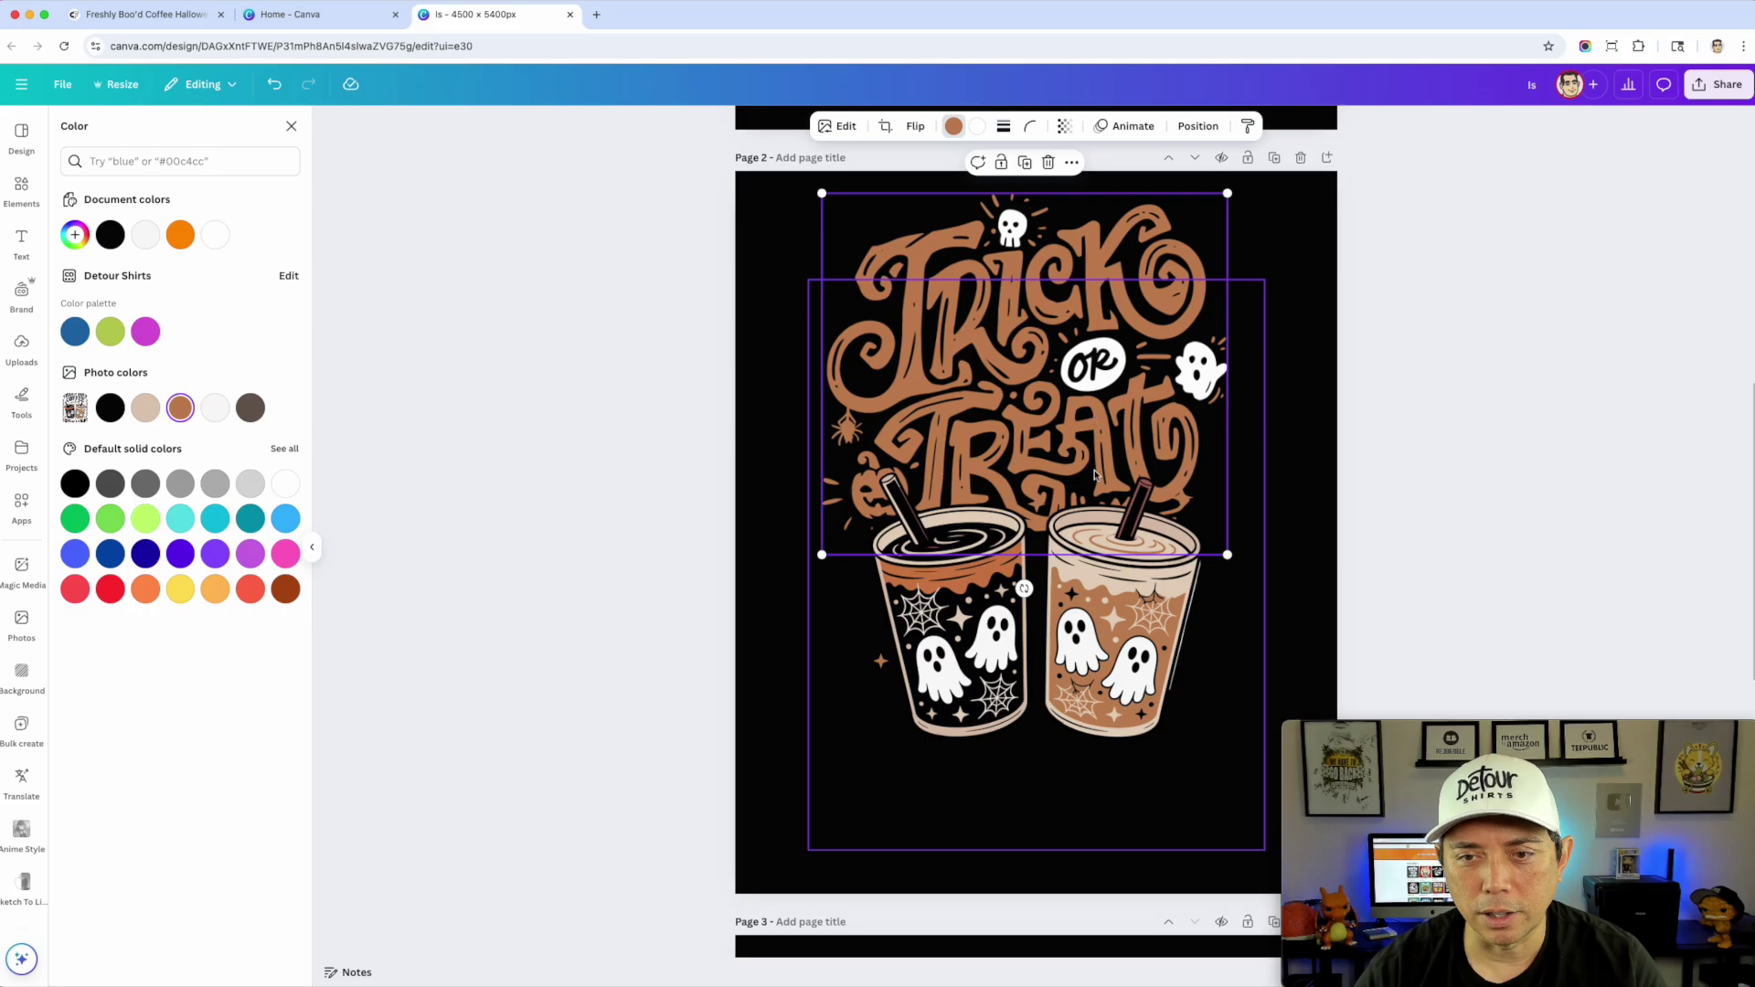
left_click(1400, 383)
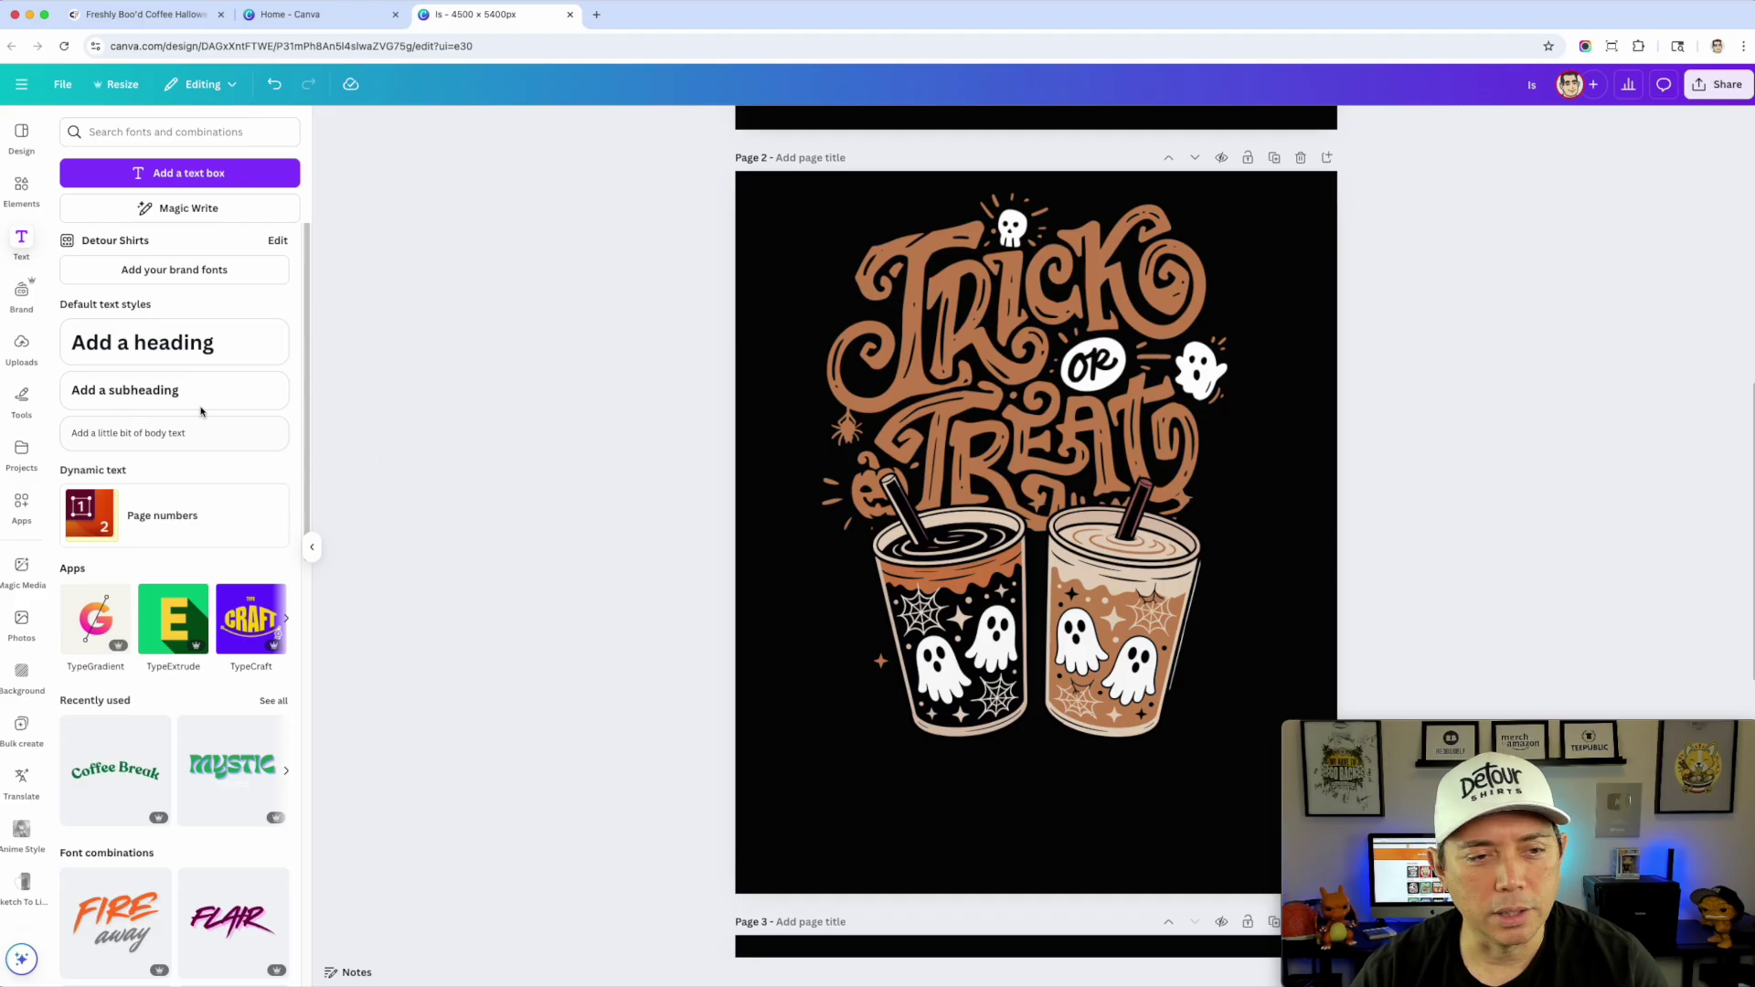
Step: Add a heading to page 2 reading "Scream and Suger"
left_click(140, 365)
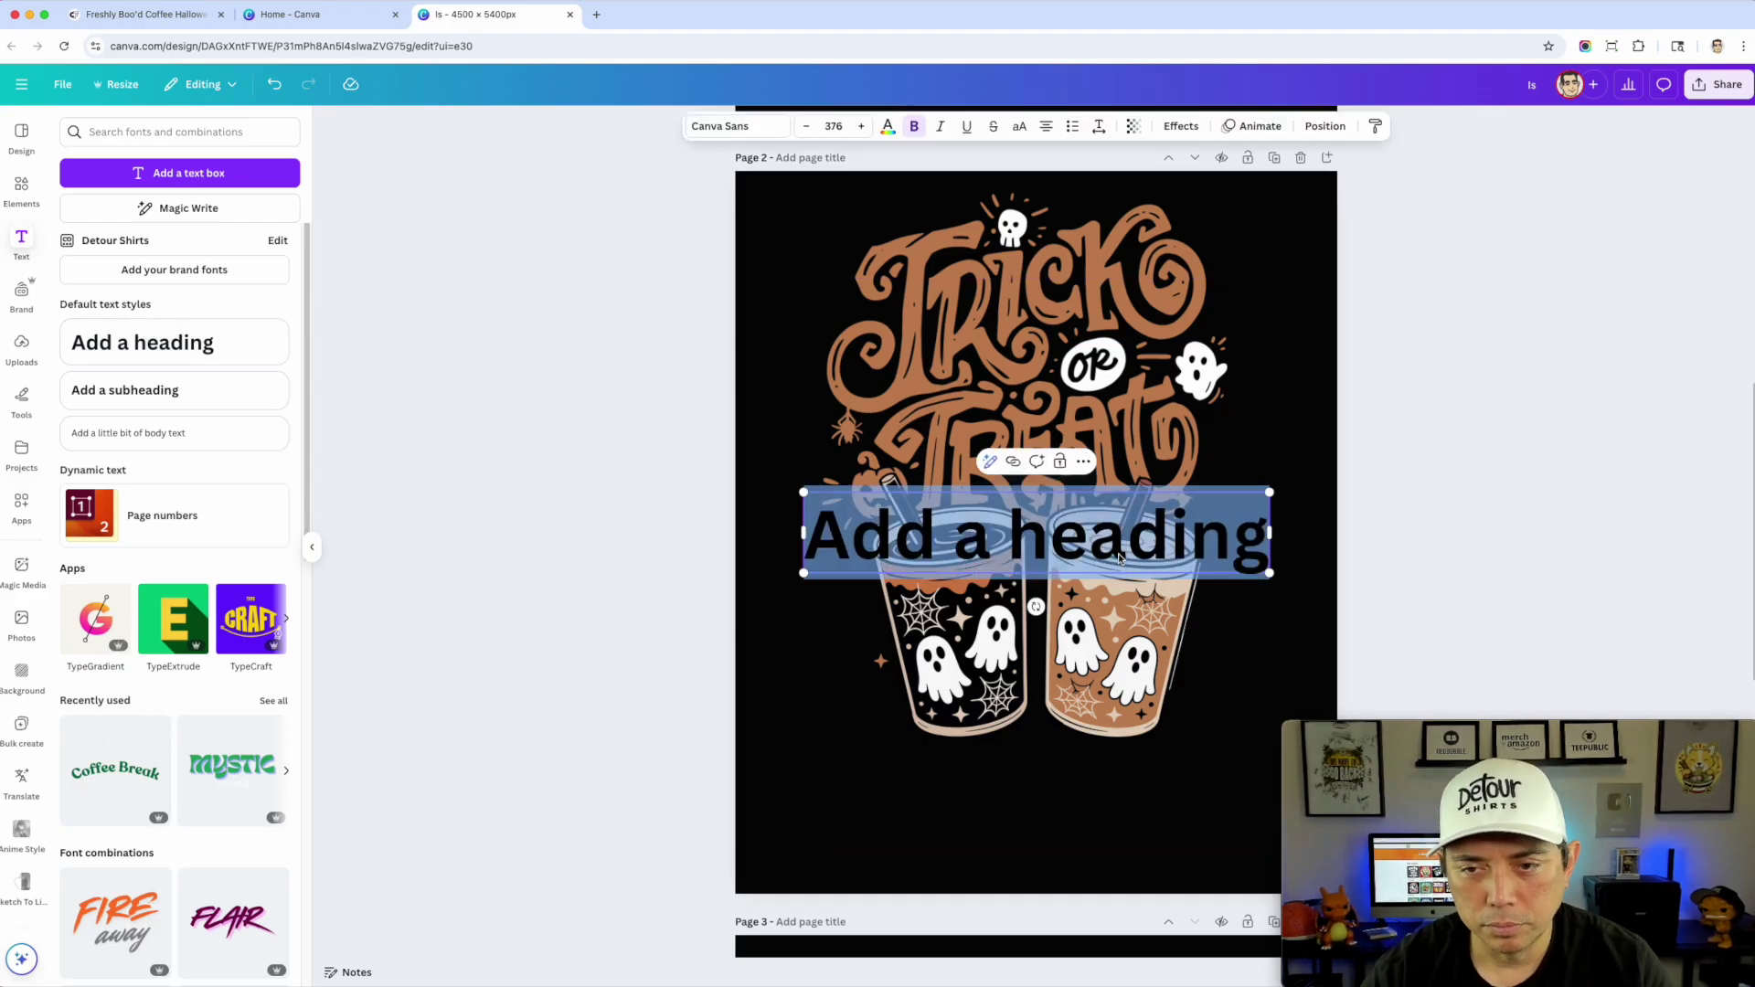
type("Spream and")
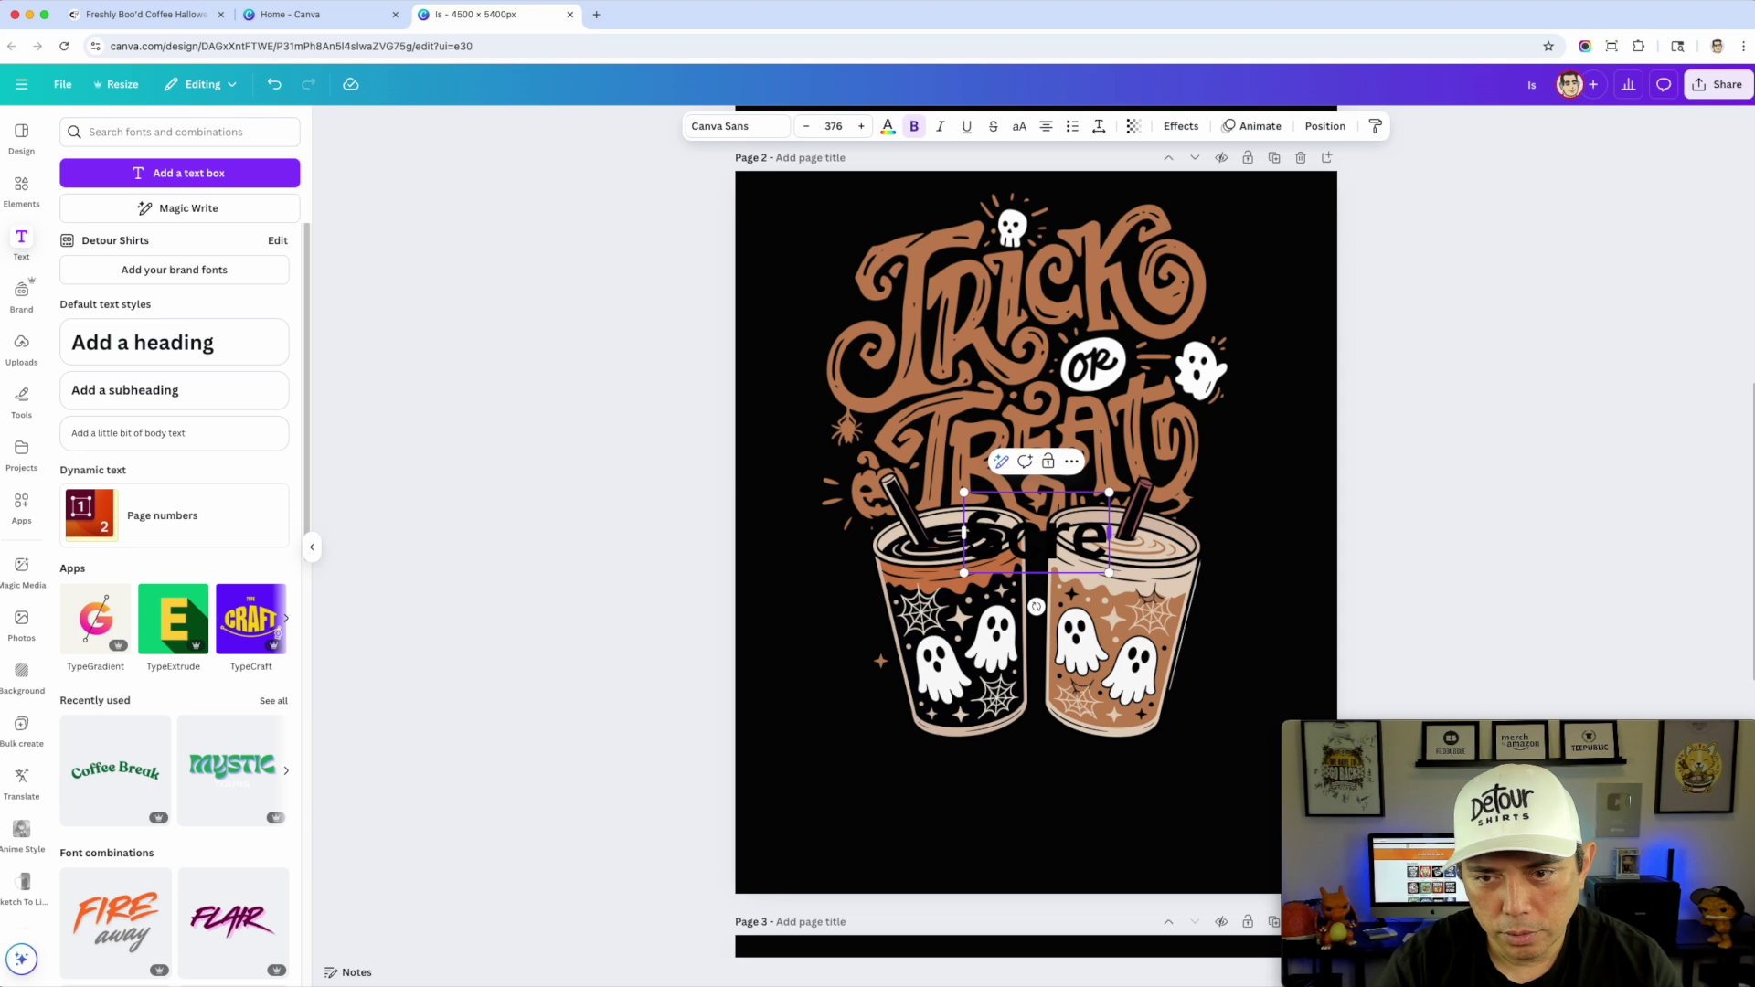
type(" Super")
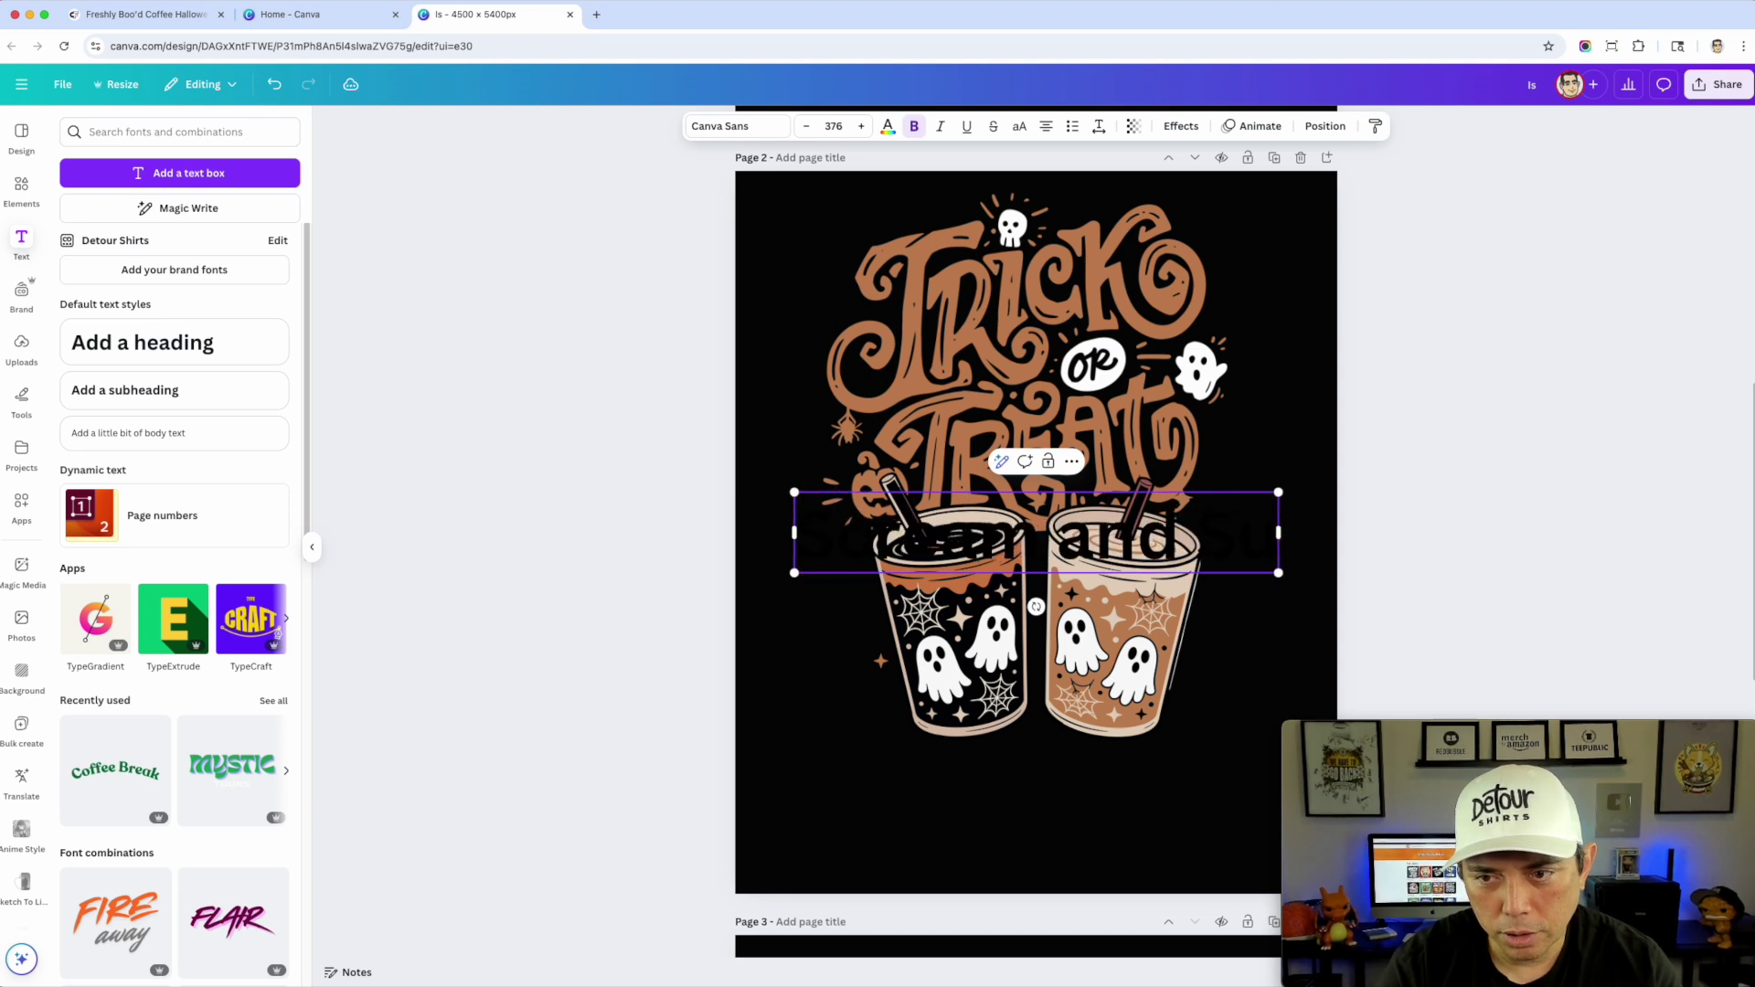
Step: Color the entire heading text on page 2 white
left_click_drag(990, 539, 823, 540)
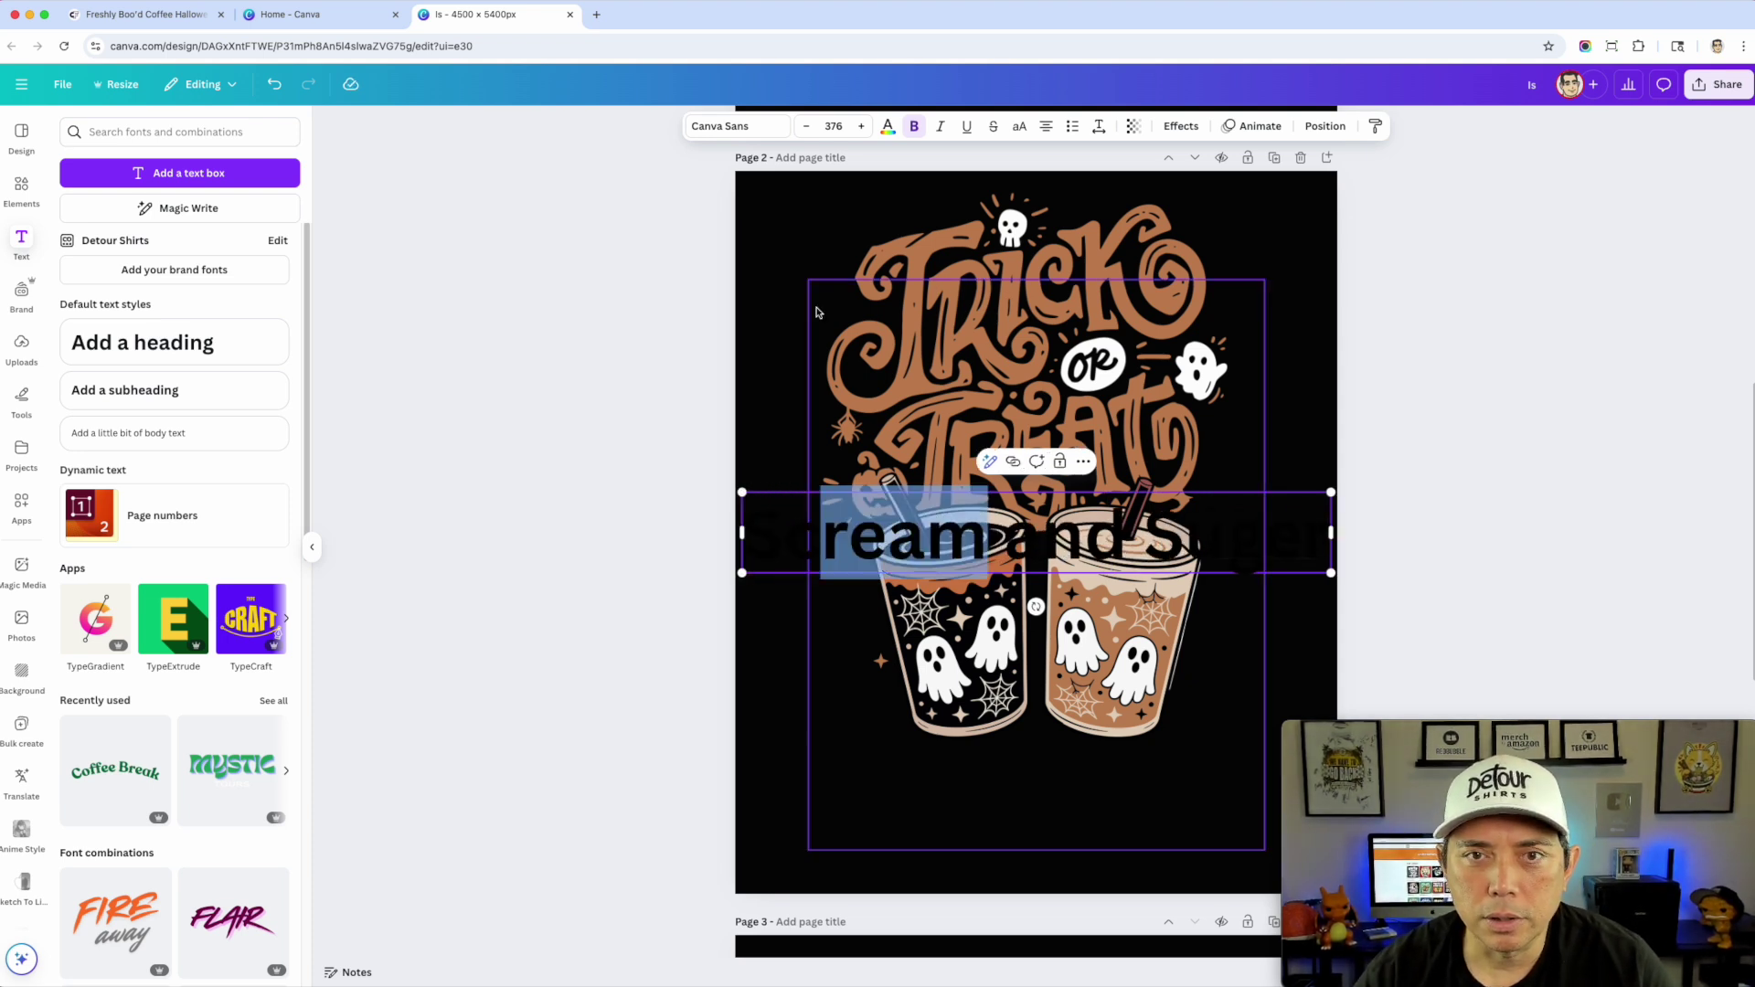
left_click(887, 126)
left_click(250, 234)
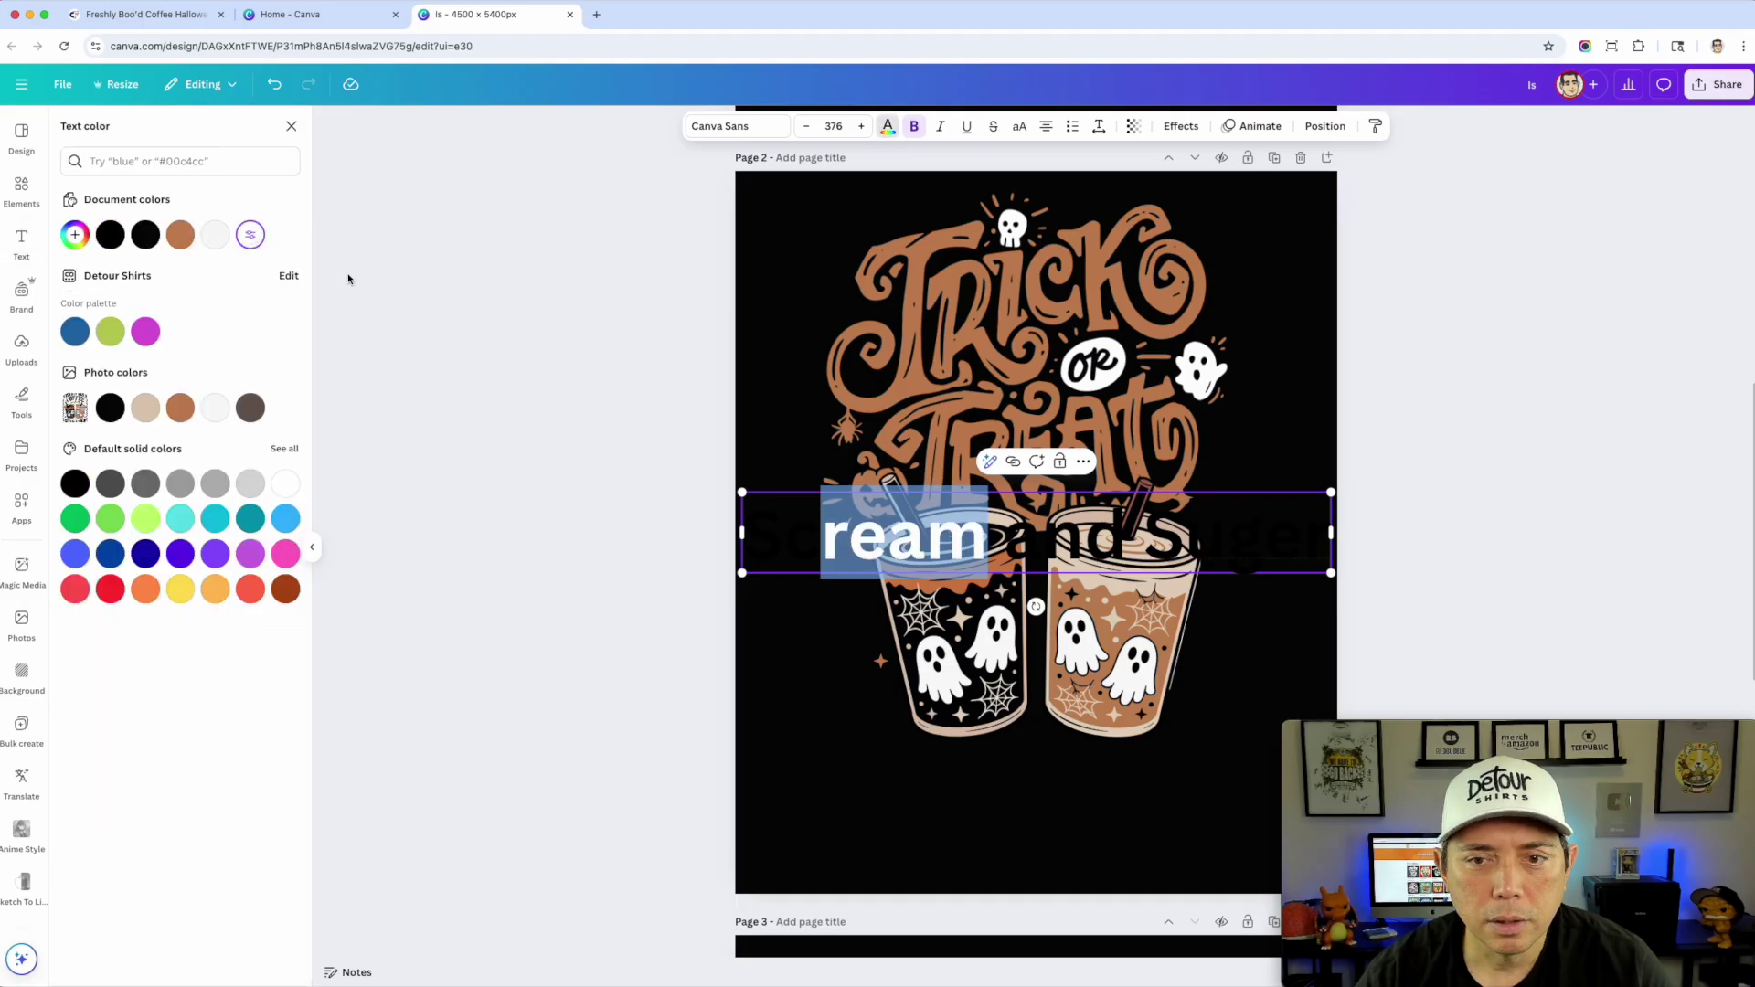
triple_click(951, 521)
left_click(886, 128)
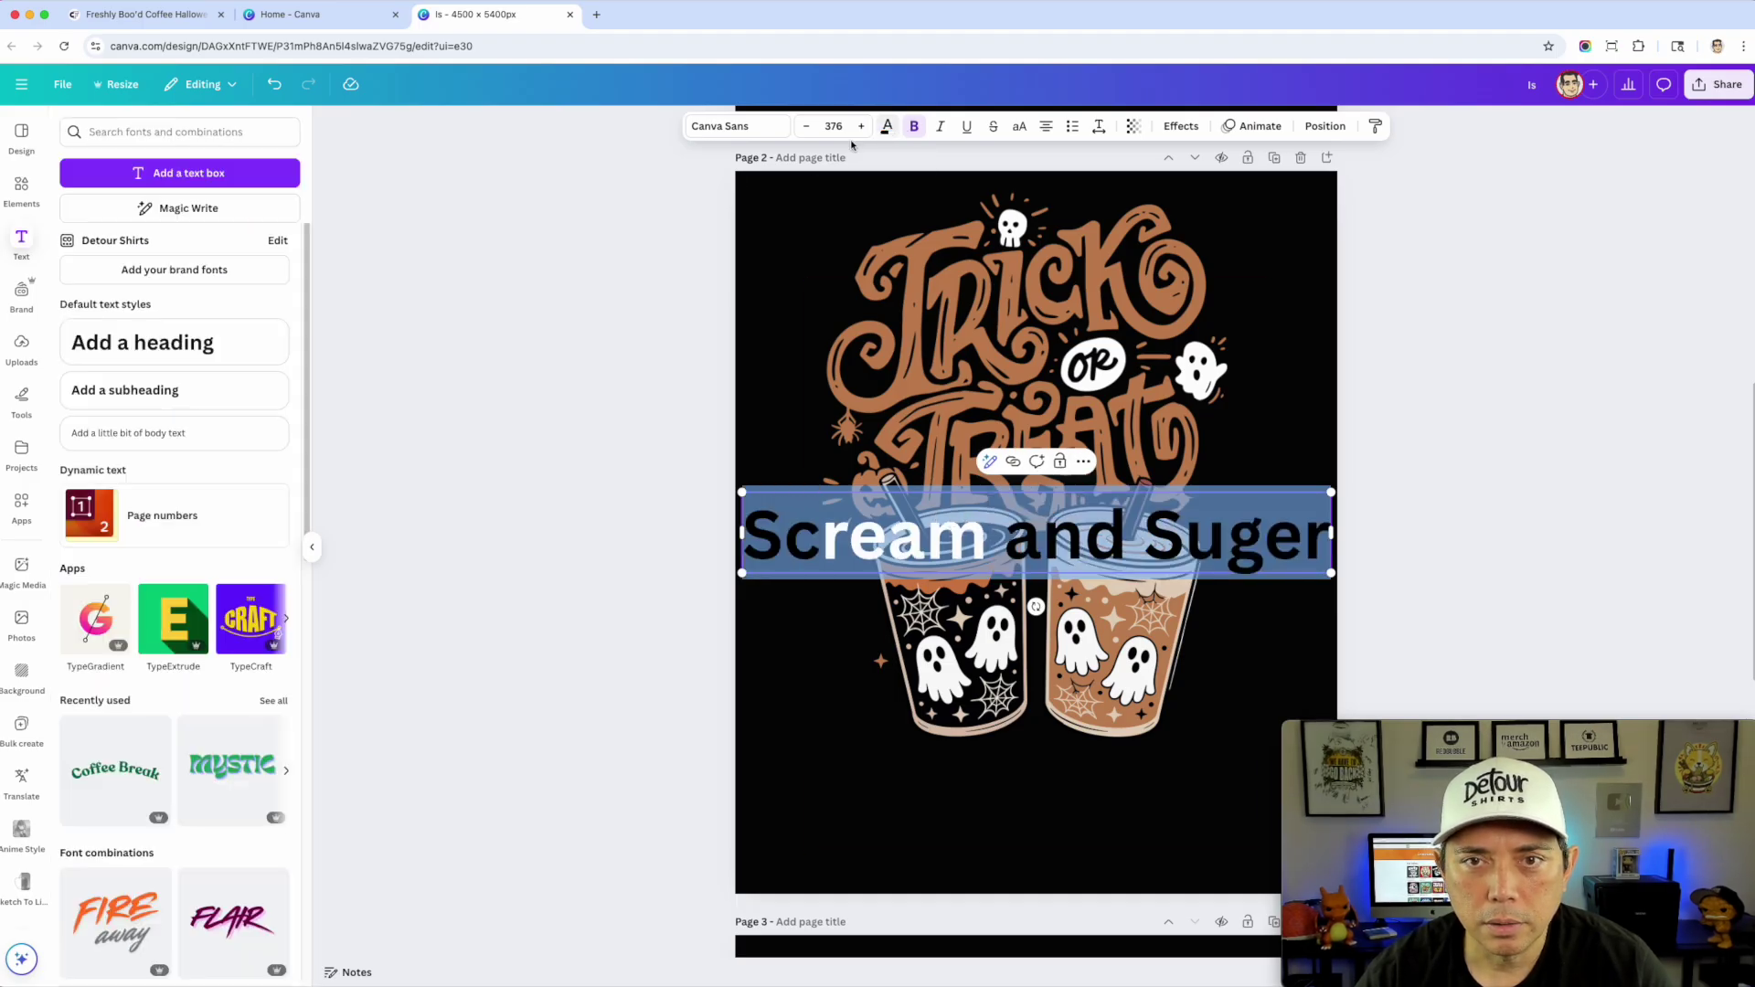
left_click(892, 133)
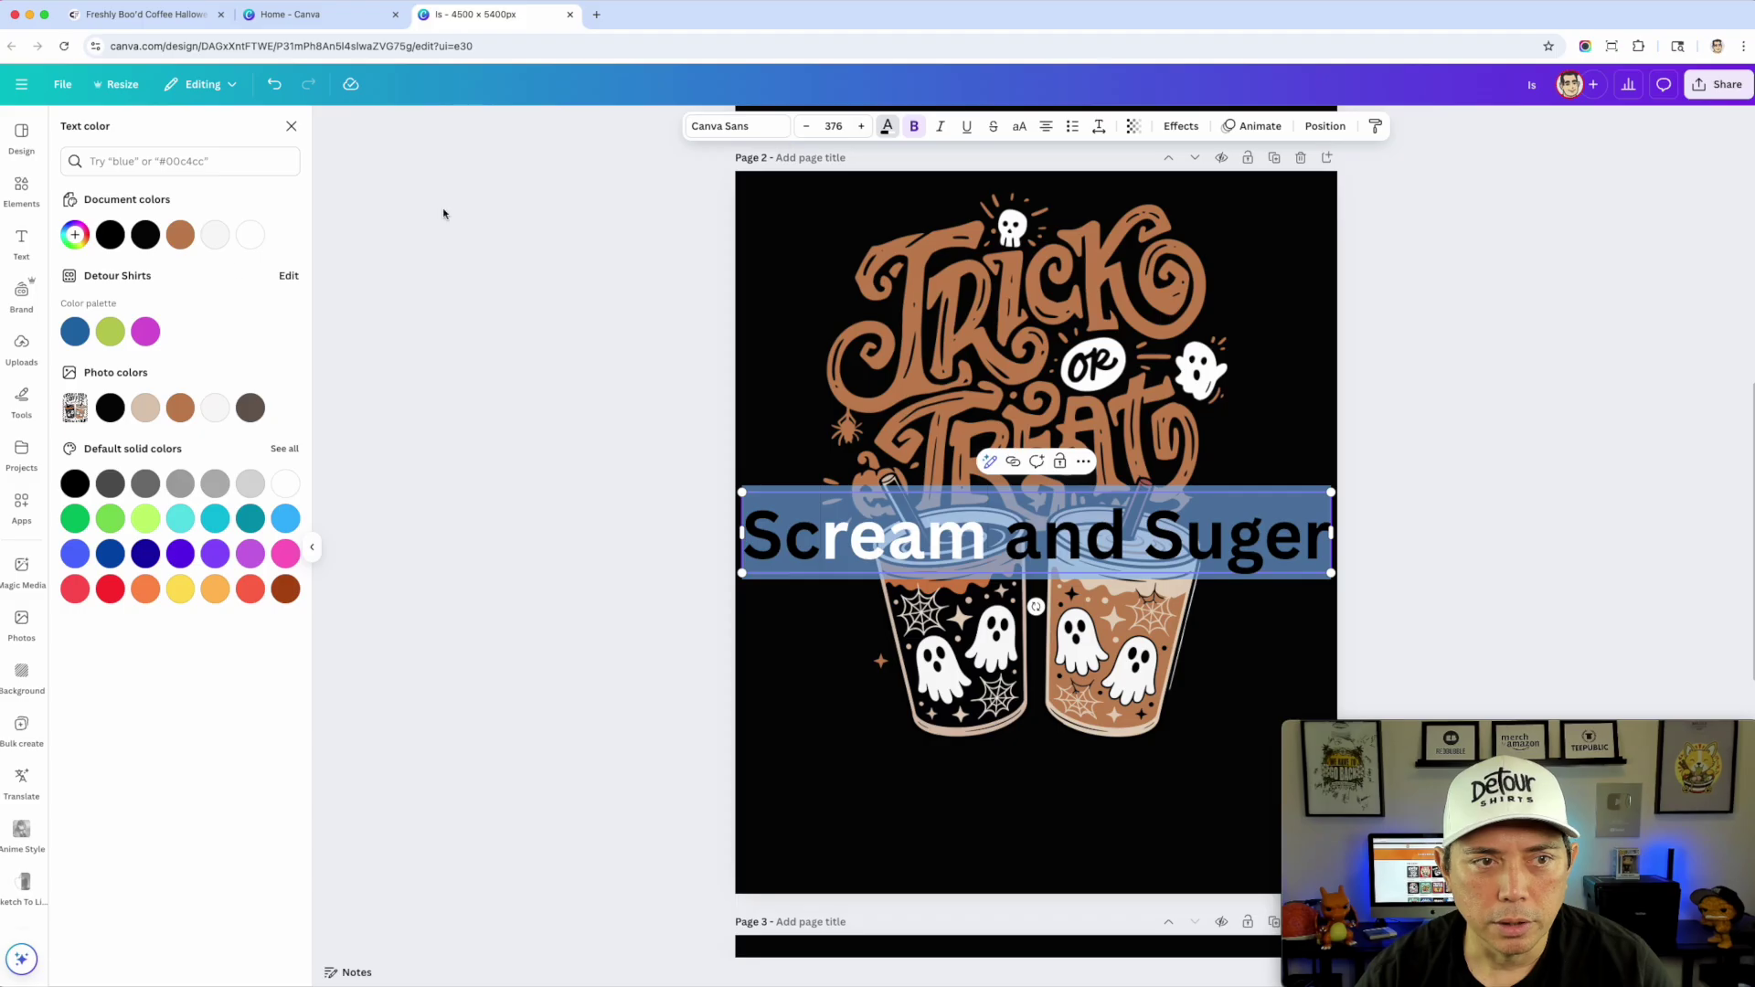
left_click(250, 234)
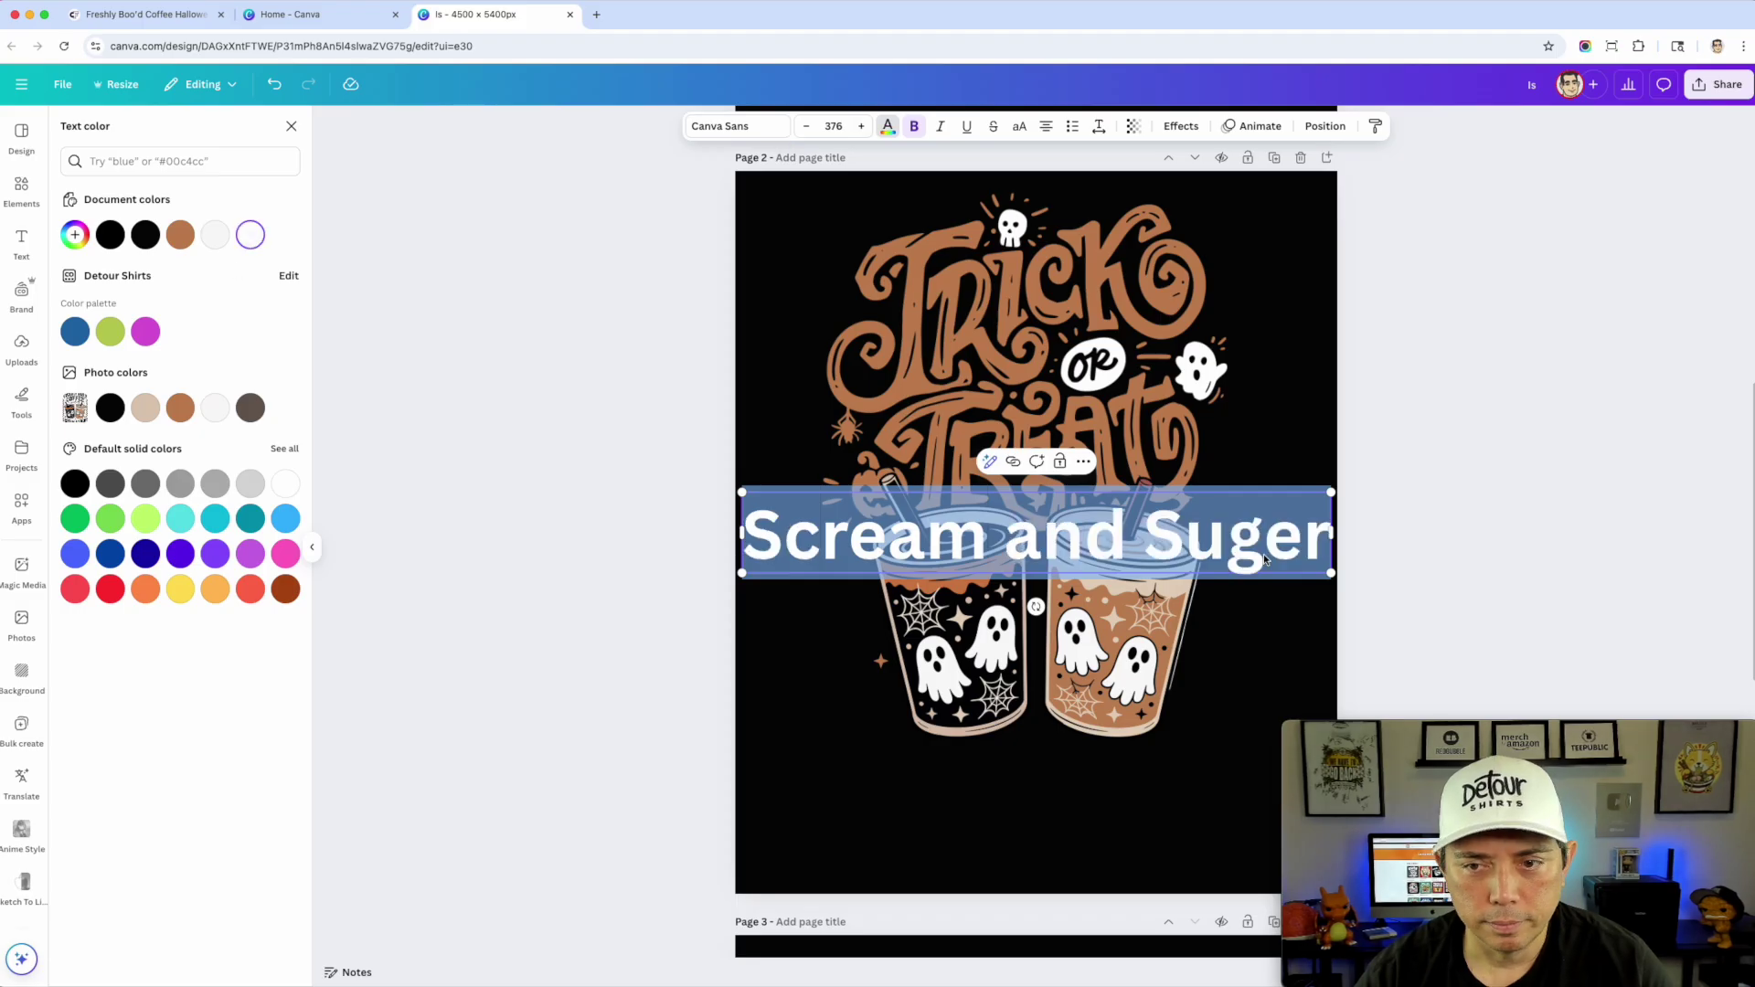
Step: Move the heading to the bottom of page 2, wrapped onto two lines, and correct its last word to "Sugar"
left_click(1433, 531)
left_click_drag(1188, 535, 1137, 752)
left_click_drag(1278, 752, 1230, 743)
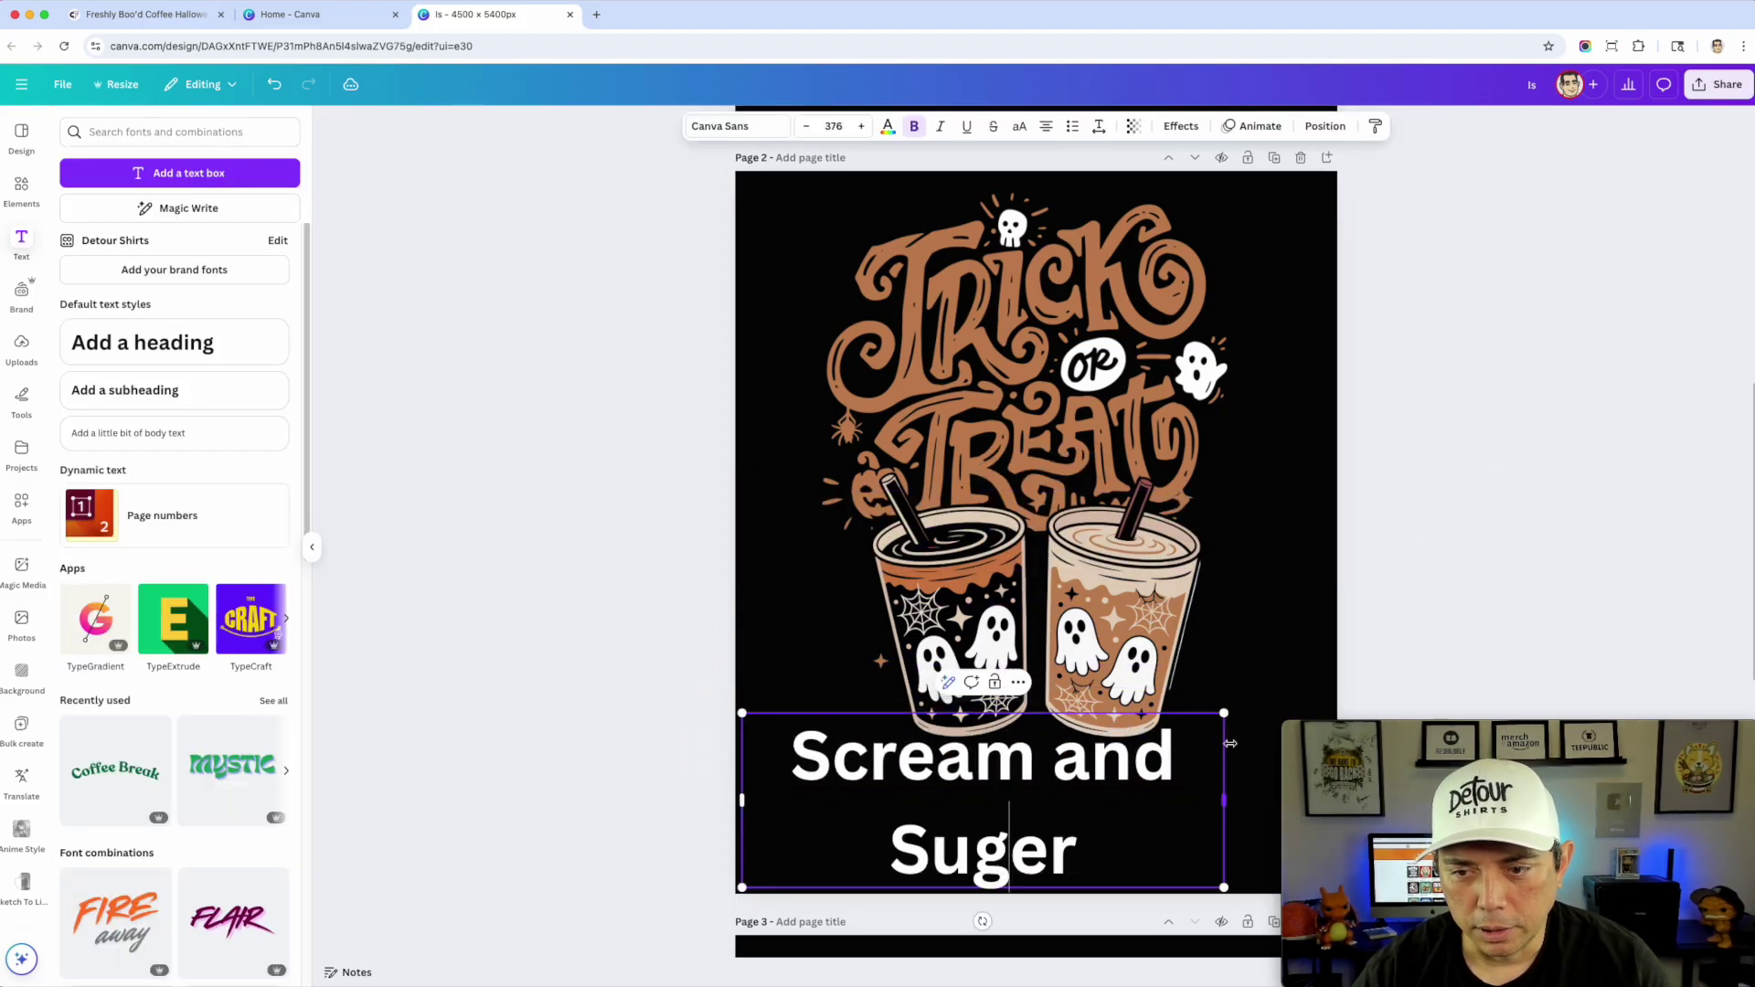
key("BackSpace")
type("a")
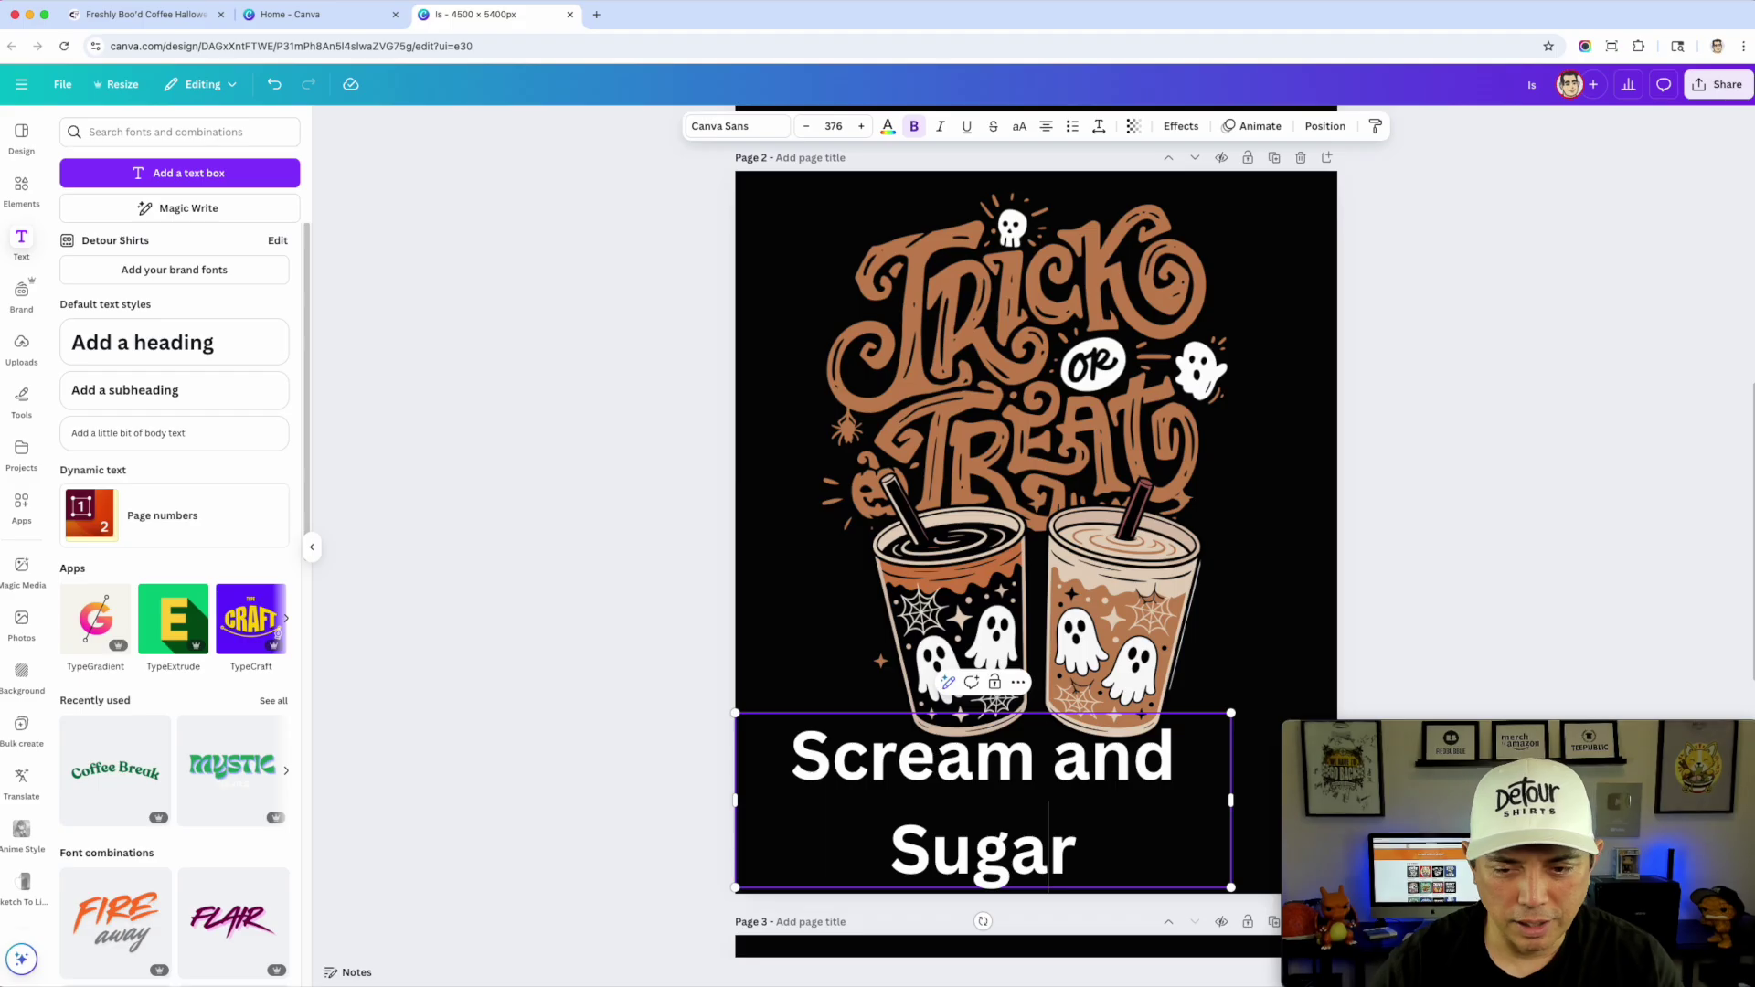
left_click(1411, 552)
Step: Shrink the "Scream and Sugar" heading to font size 268 and set its font to Jeepers
left_click(1089, 829)
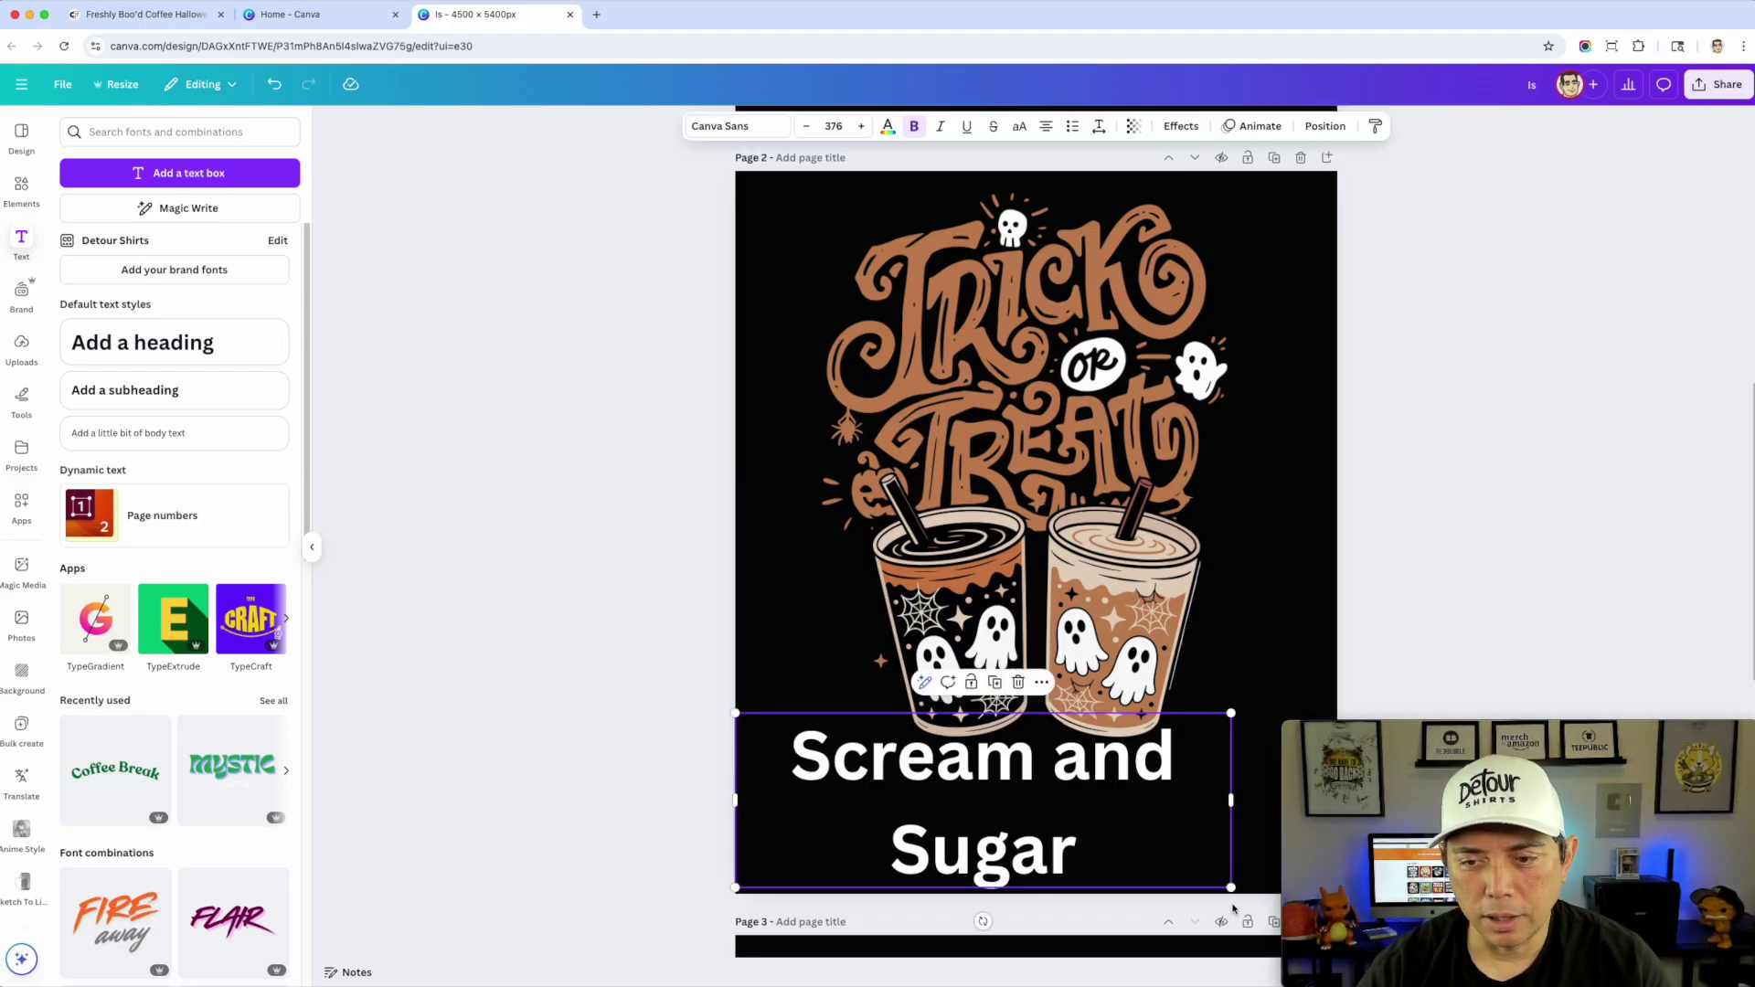
left_click_drag(1231, 889, 1088, 837)
double_click(973, 811)
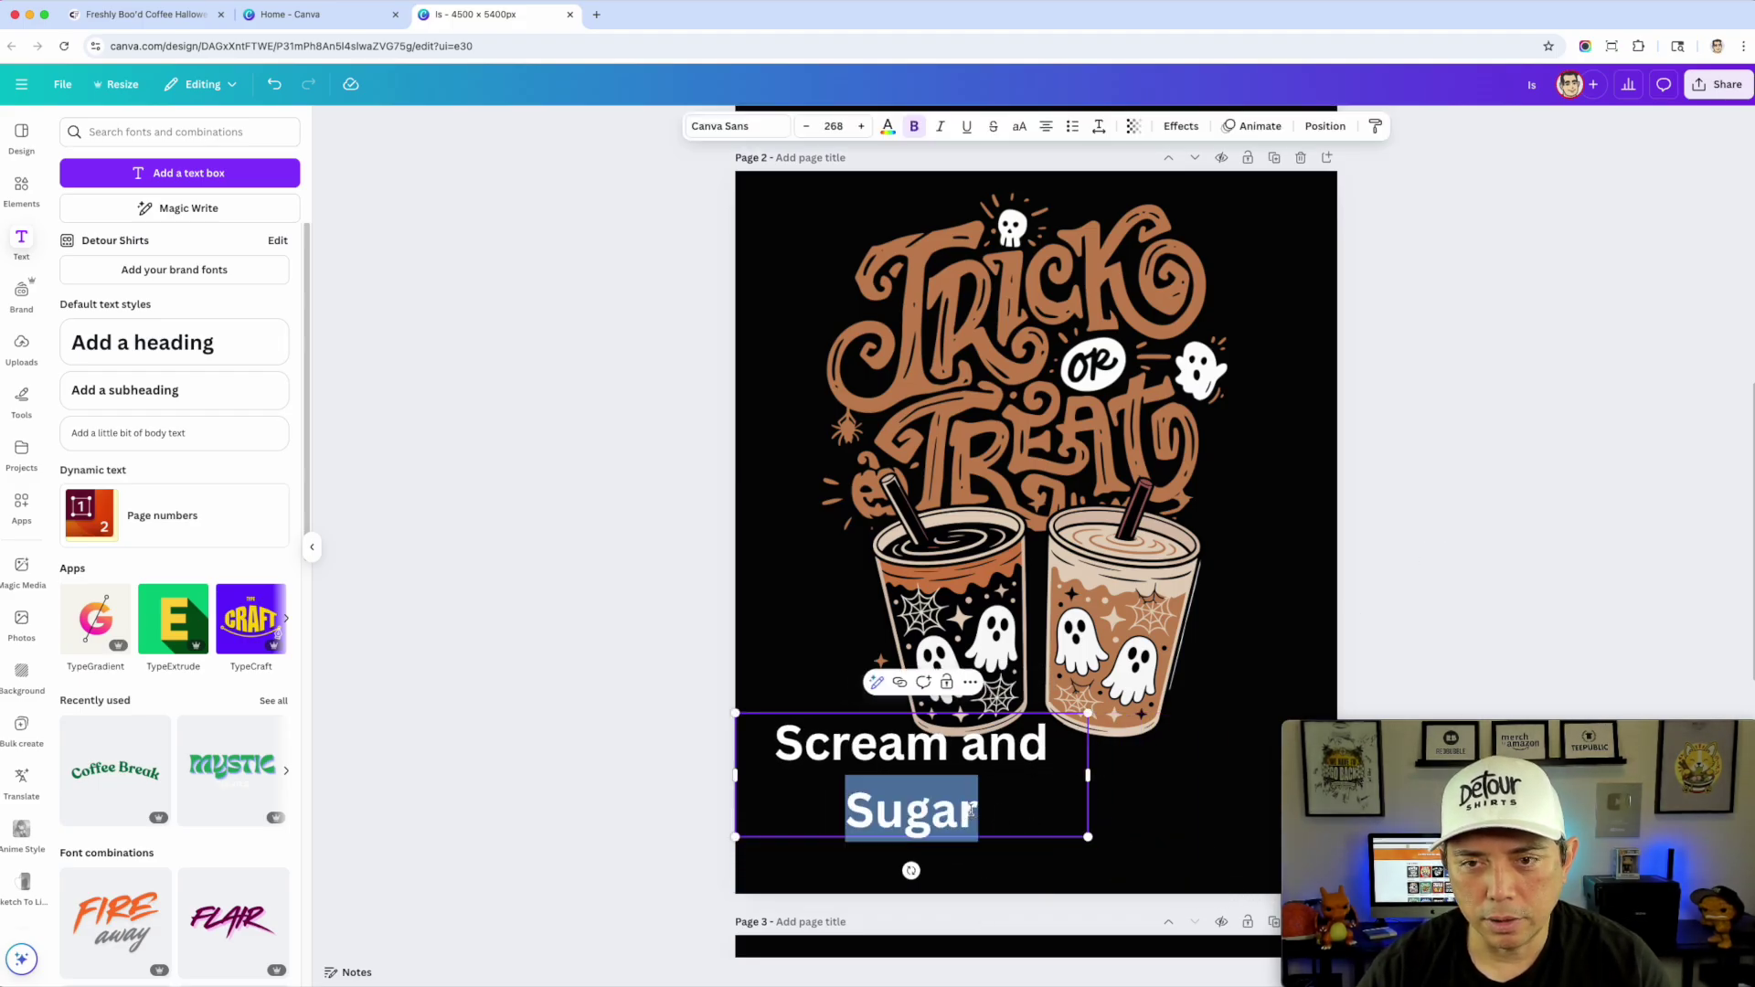
left_click_drag(973, 811, 844, 813)
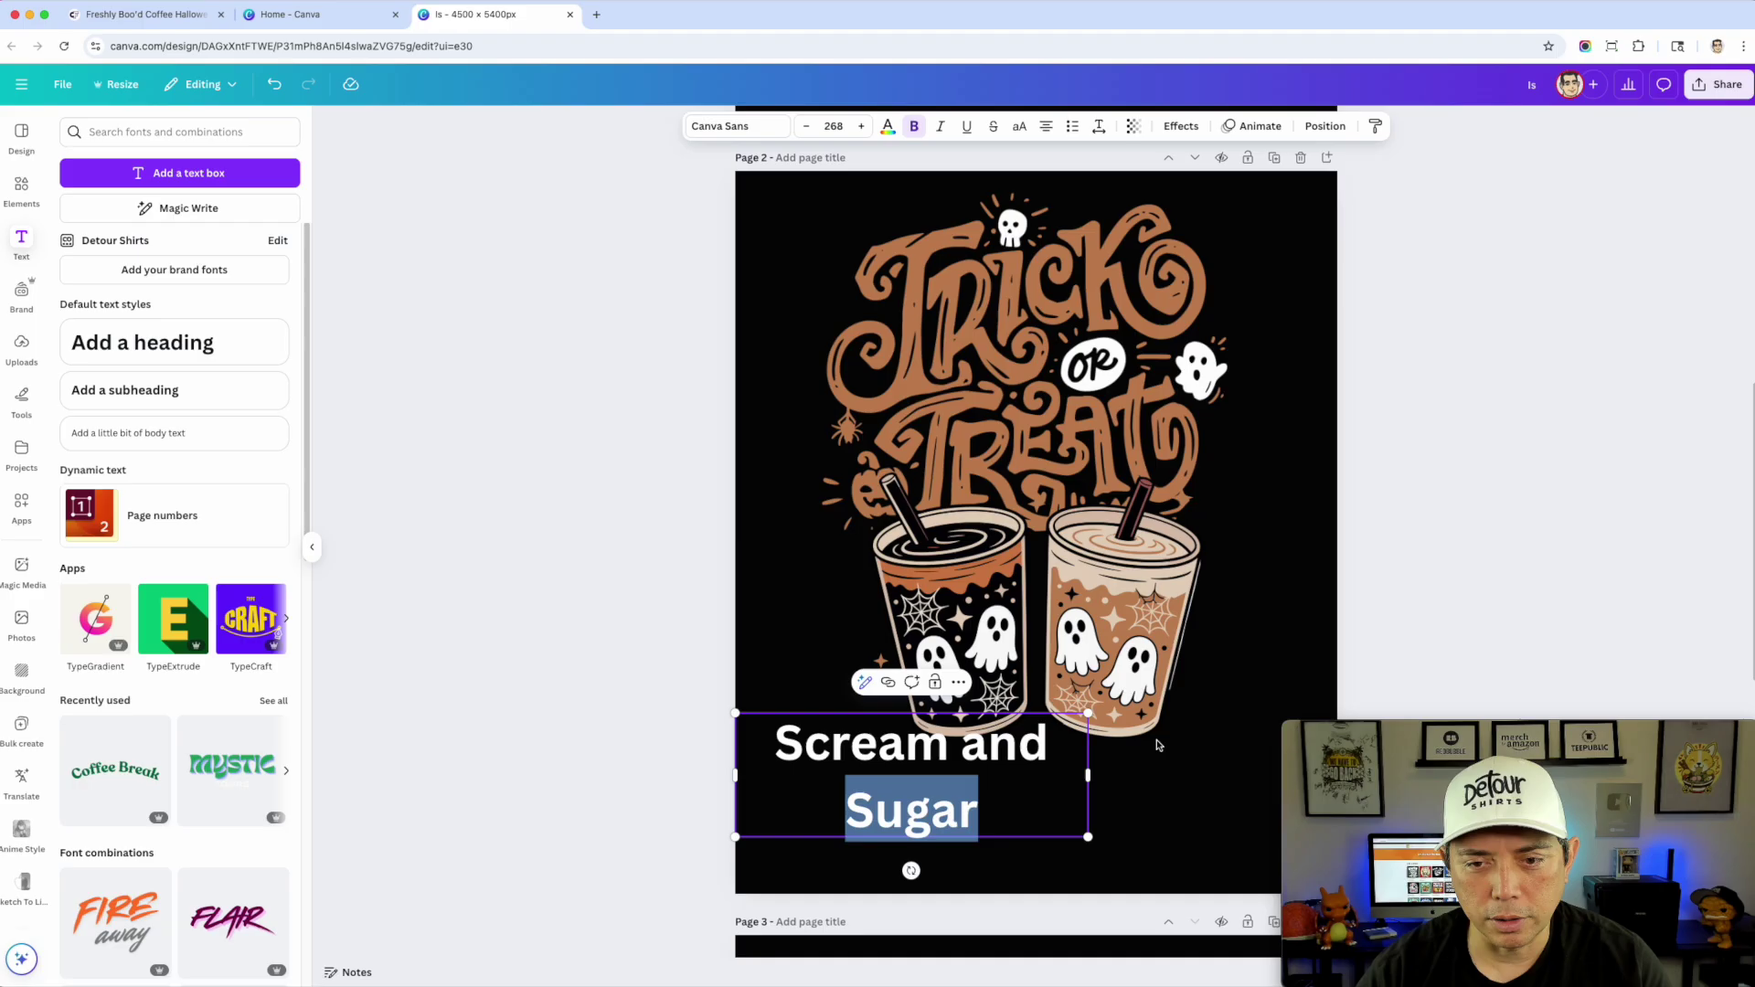
key("super+a")
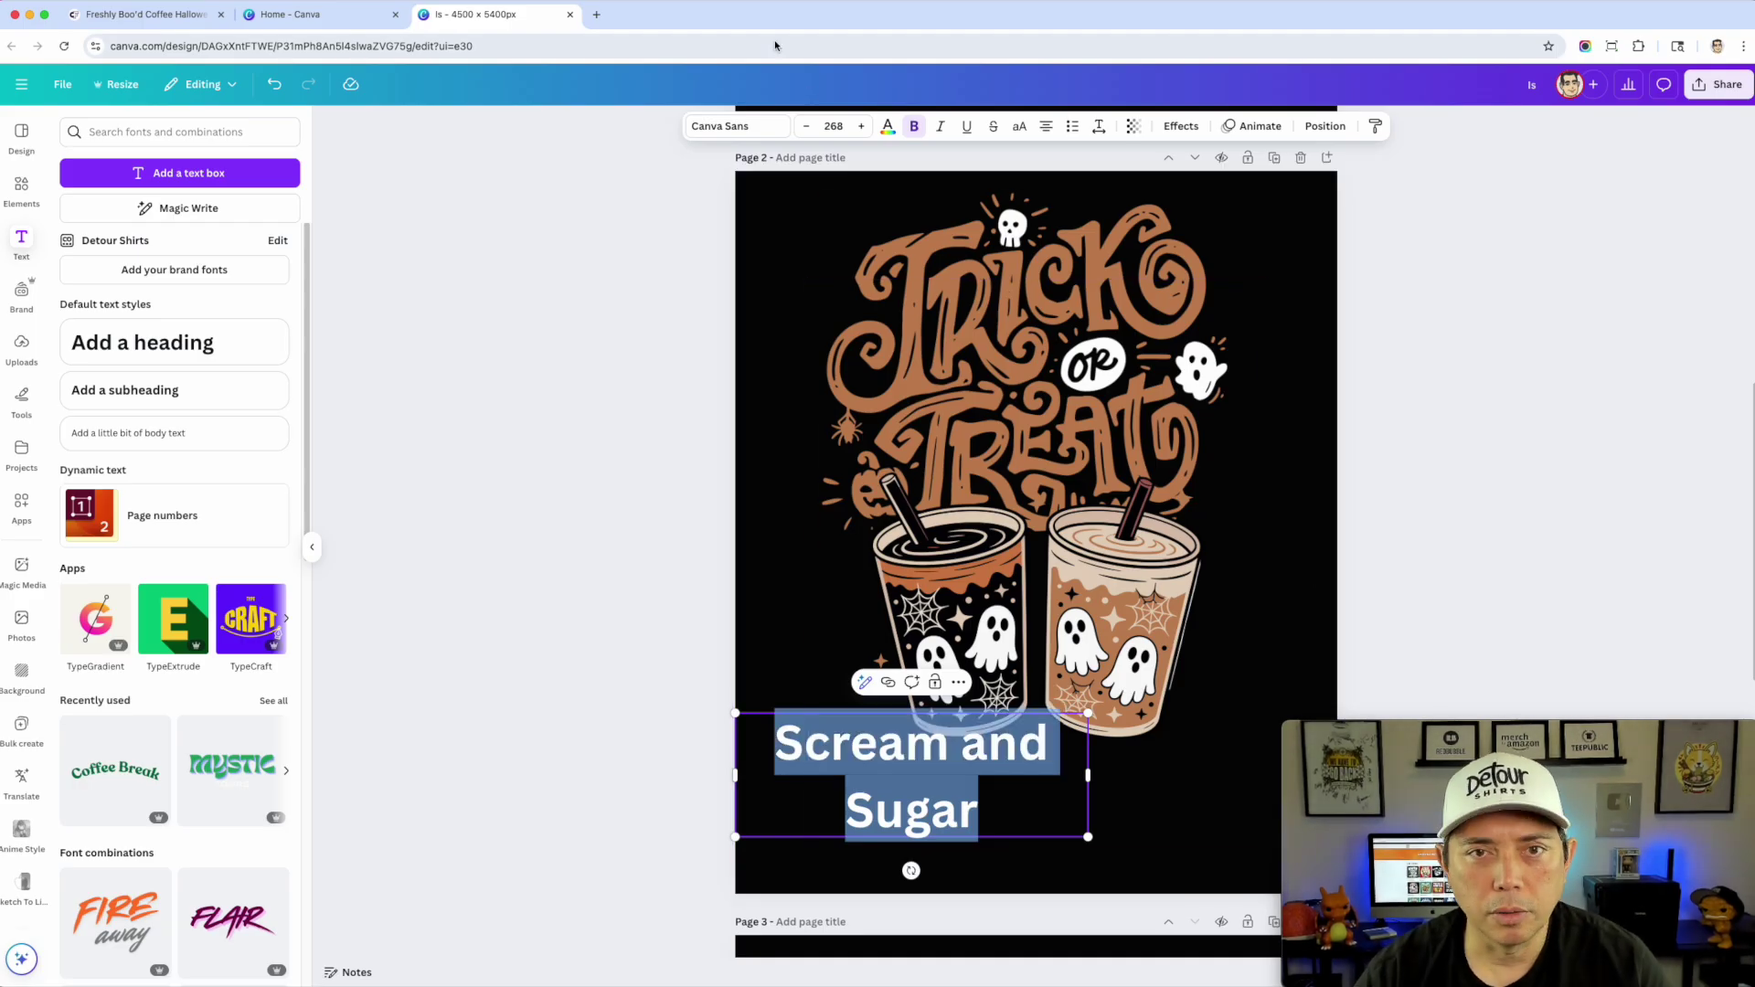
left_click(888, 127)
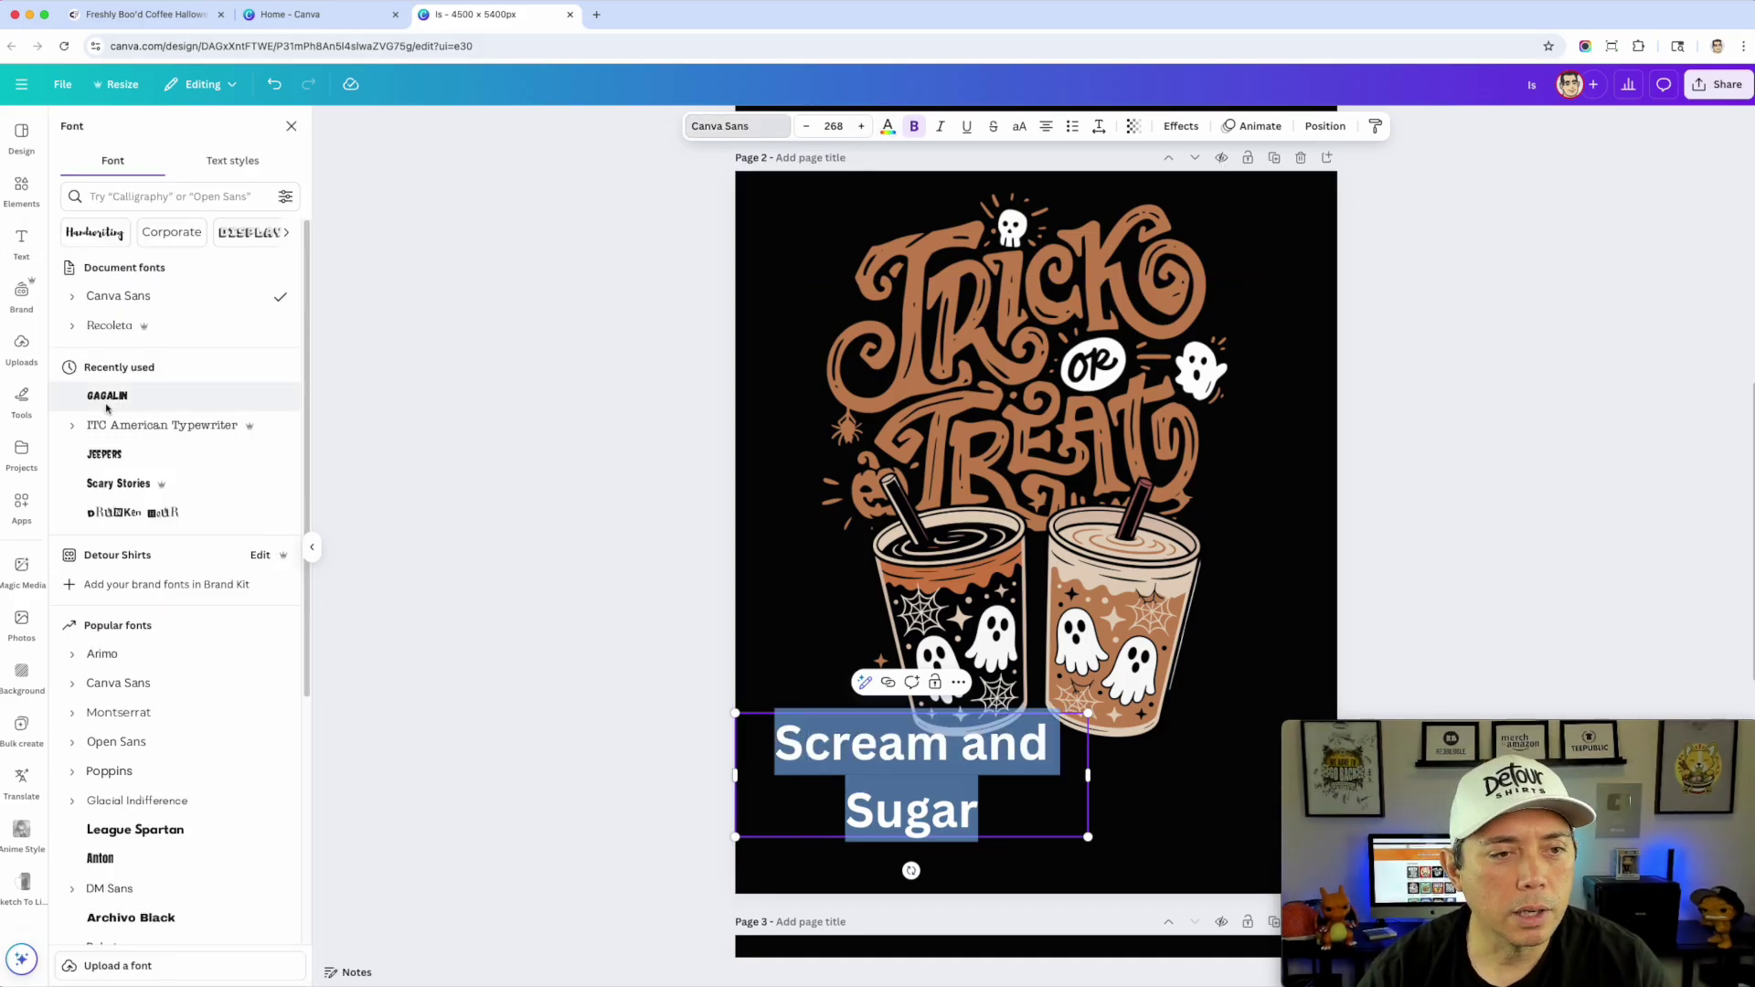
left_click(126, 453)
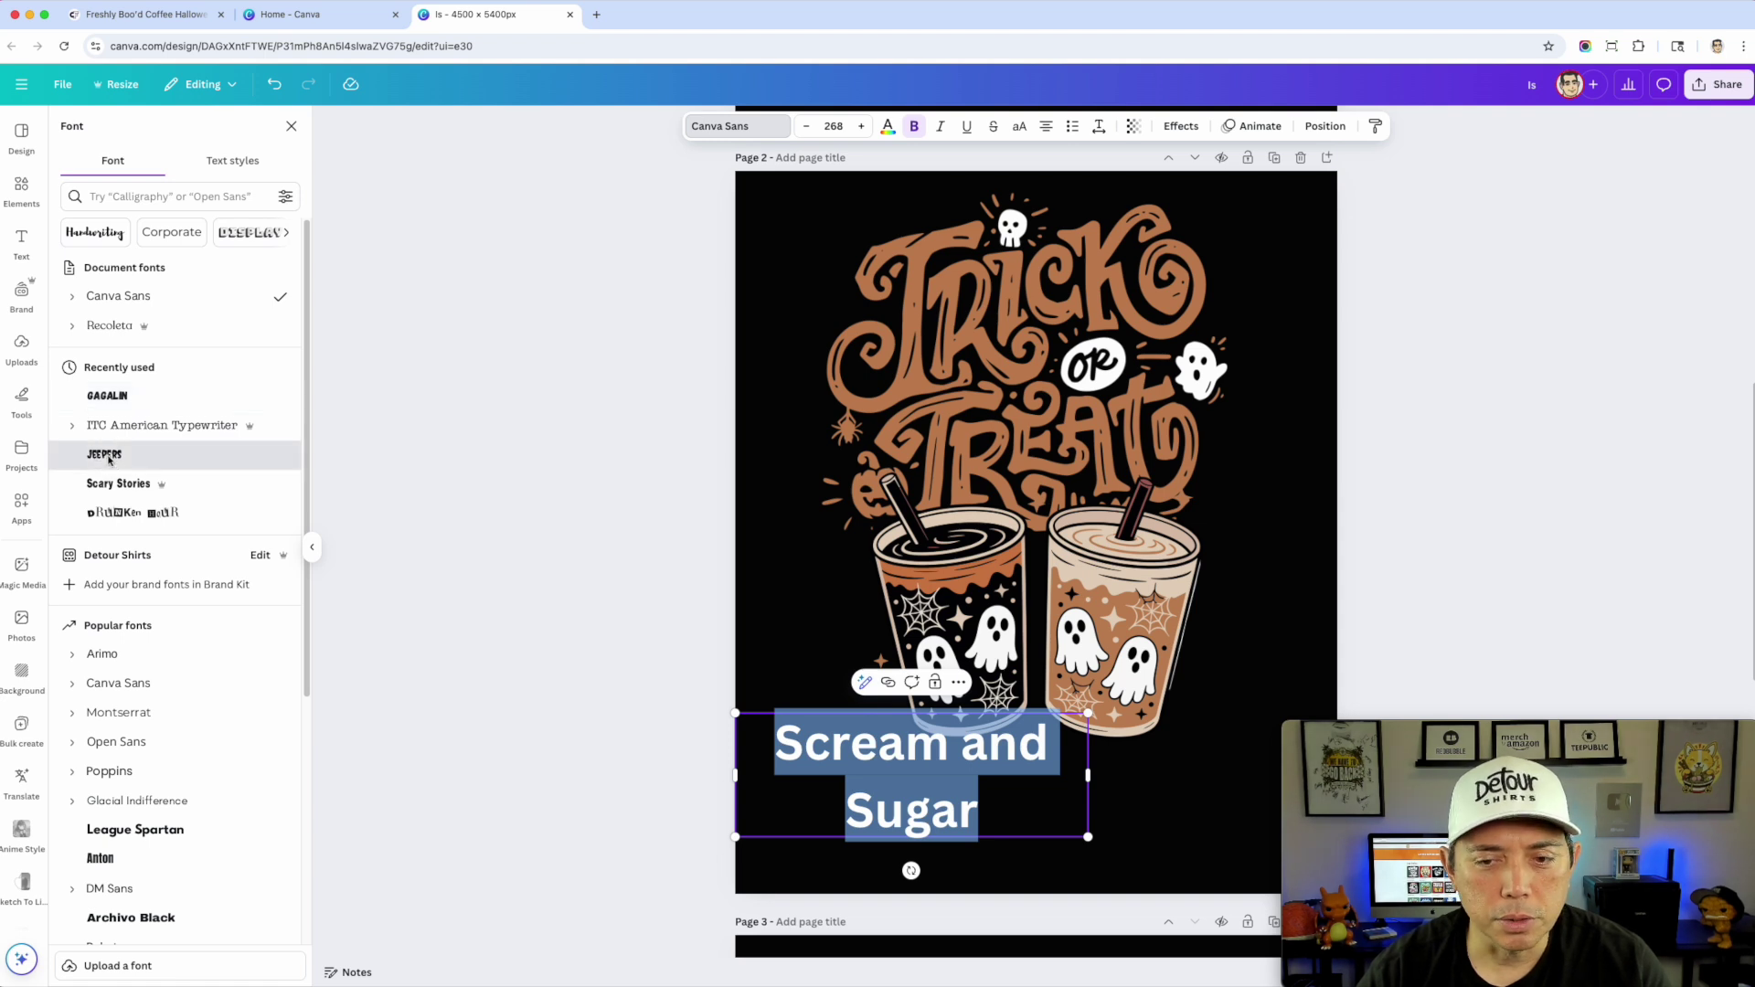
left_click(1023, 786)
Step: Center the "Scream and Sugar" text below the cups, duplicate it, and change the upper copy to "WITH"
left_click_drag(983, 738, 1050, 792)
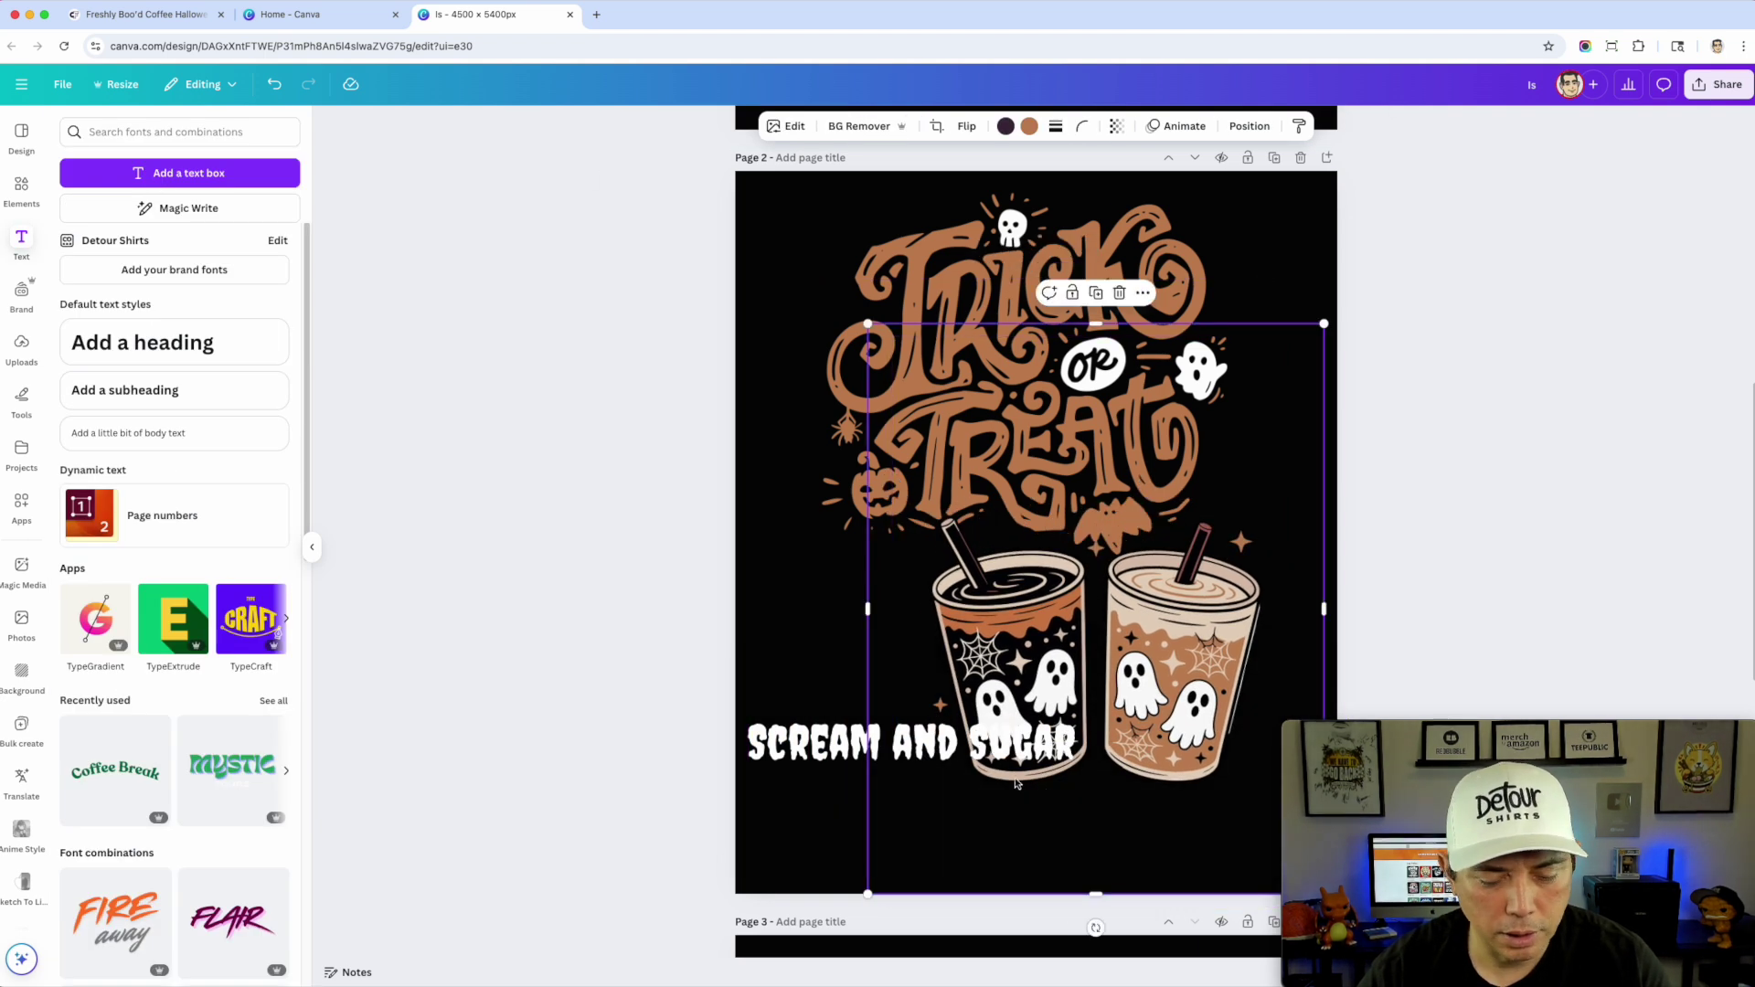
key("super+z")
left_click(876, 748)
left_click_drag(877, 748, 1033, 755)
double_click(1033, 757)
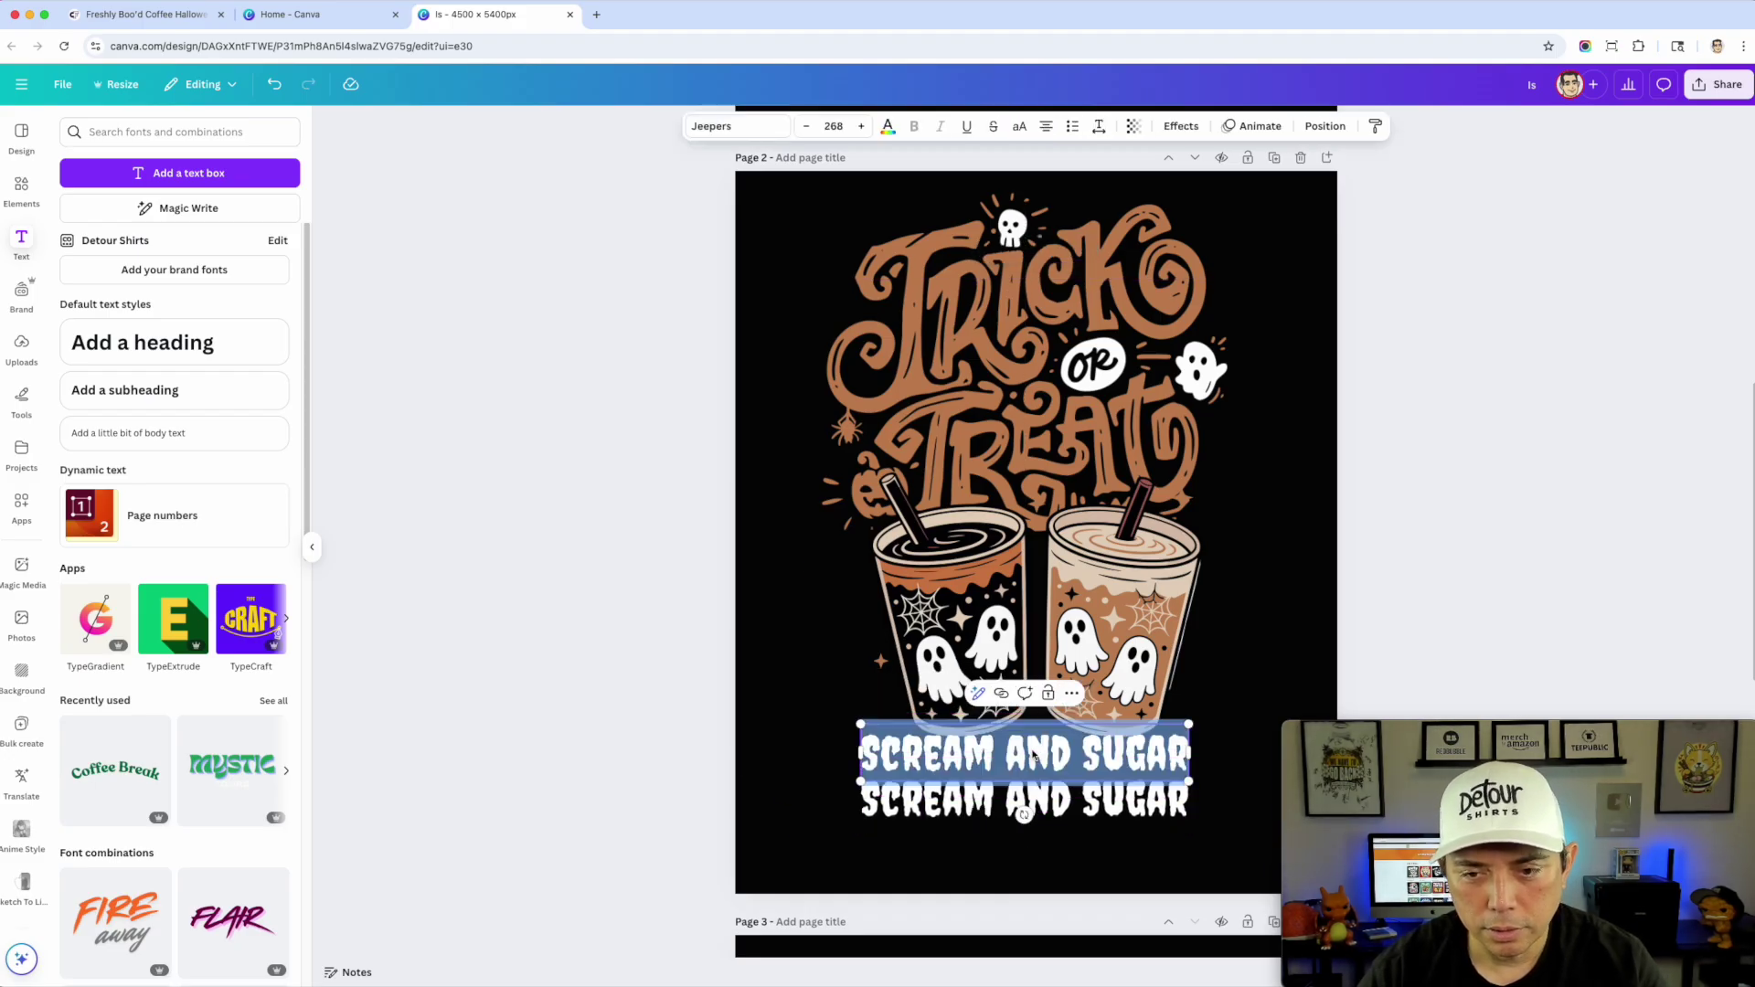
type("WITH")
Step: Enlarge the "Scream and Sugar" line to font size 359 and center it below "WITH"
left_click(1170, 797)
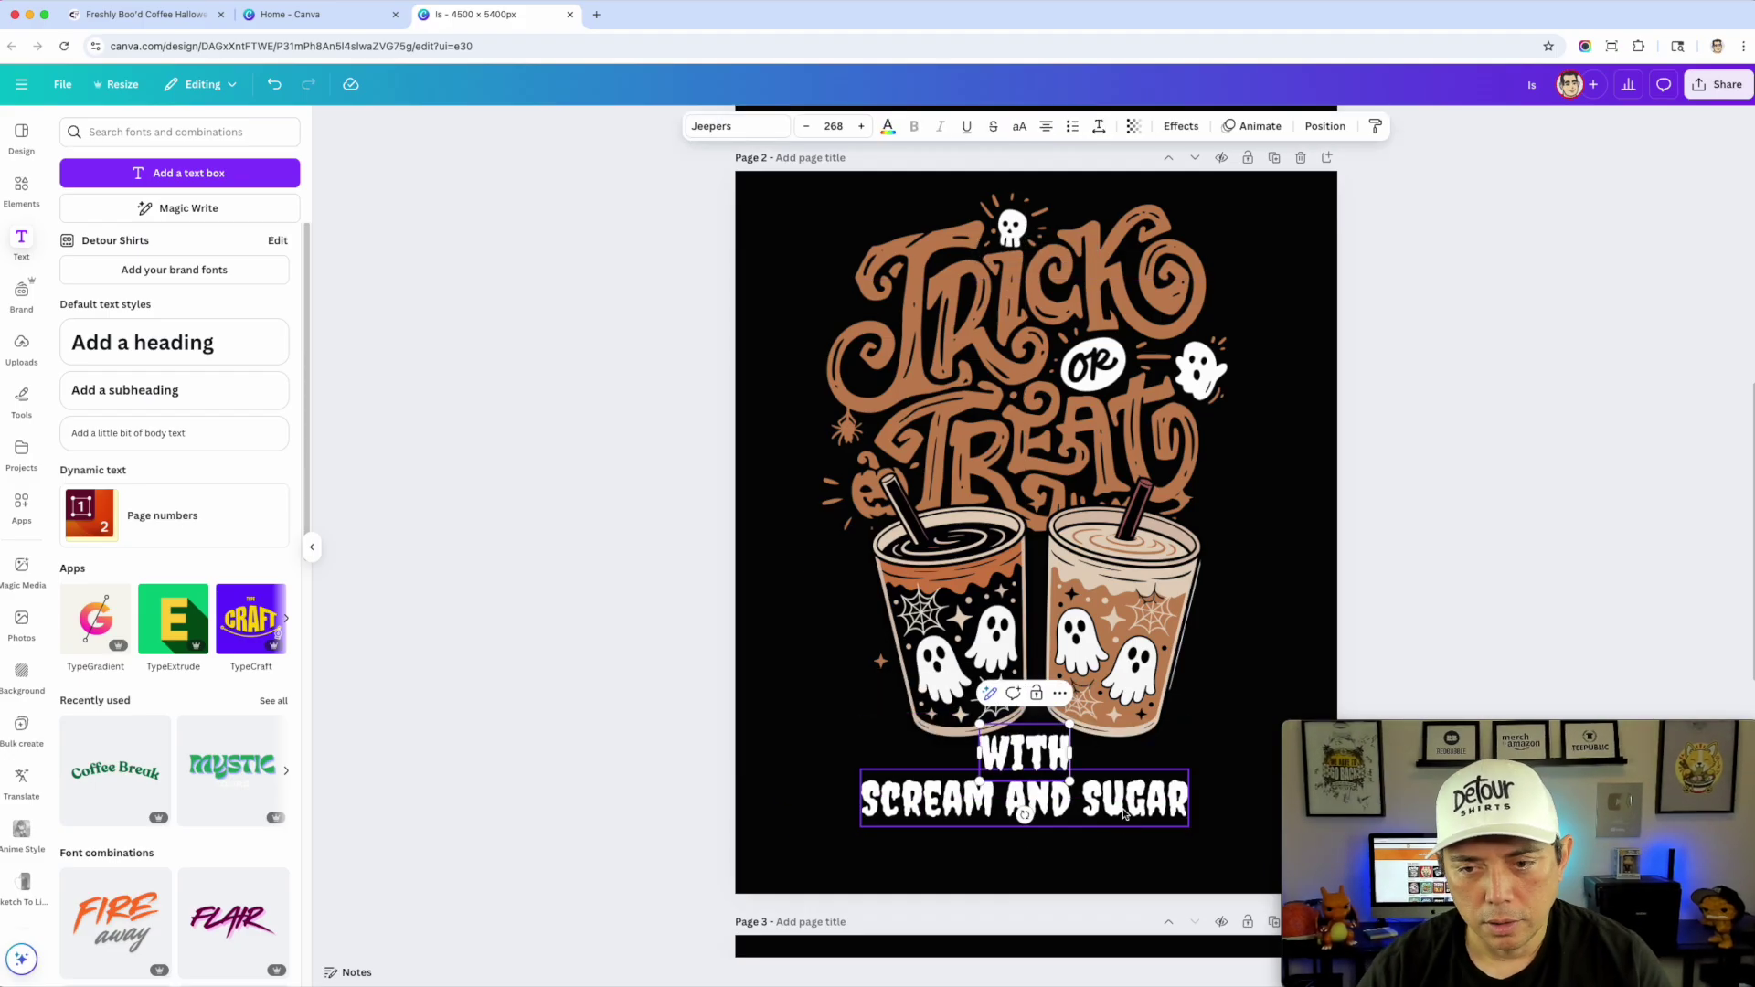
left_click_drag(1188, 769, 1299, 748)
left_click_drag(1127, 785, 1073, 790)
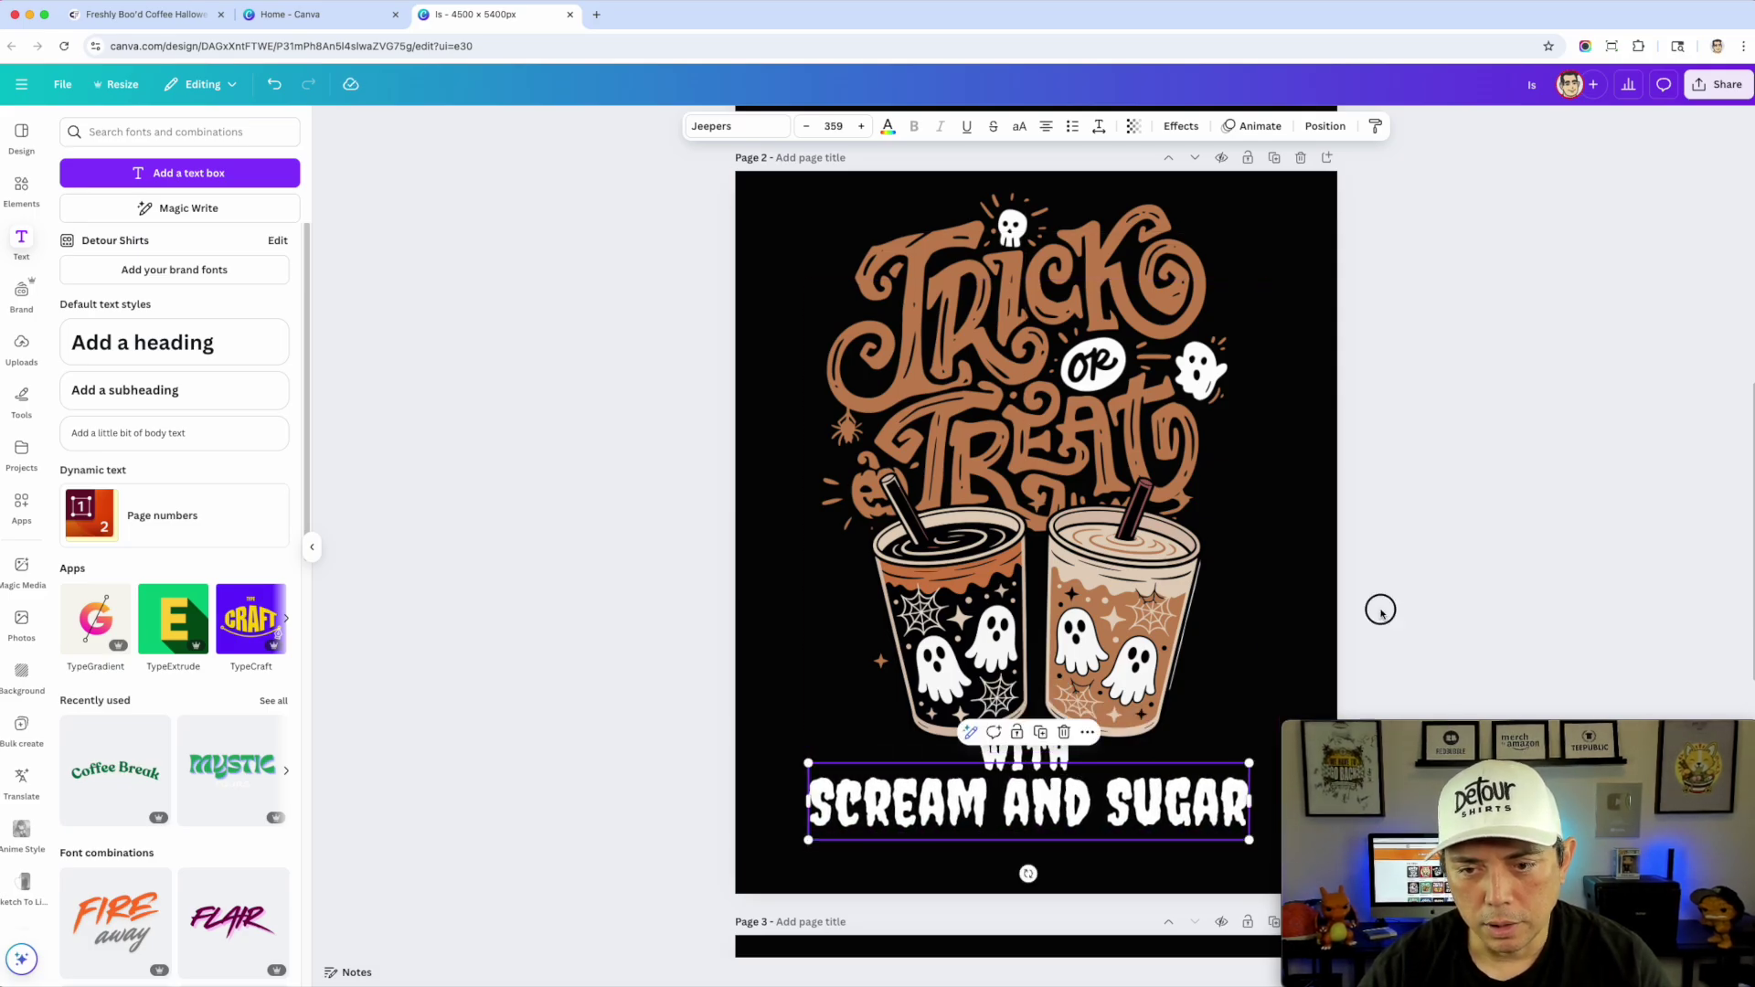
left_click(1362, 670)
Step: Review the finished page 2 layout and the "Boo Y'all" coffee cup design on page 1
scroll(1225, 695, "up", 5)
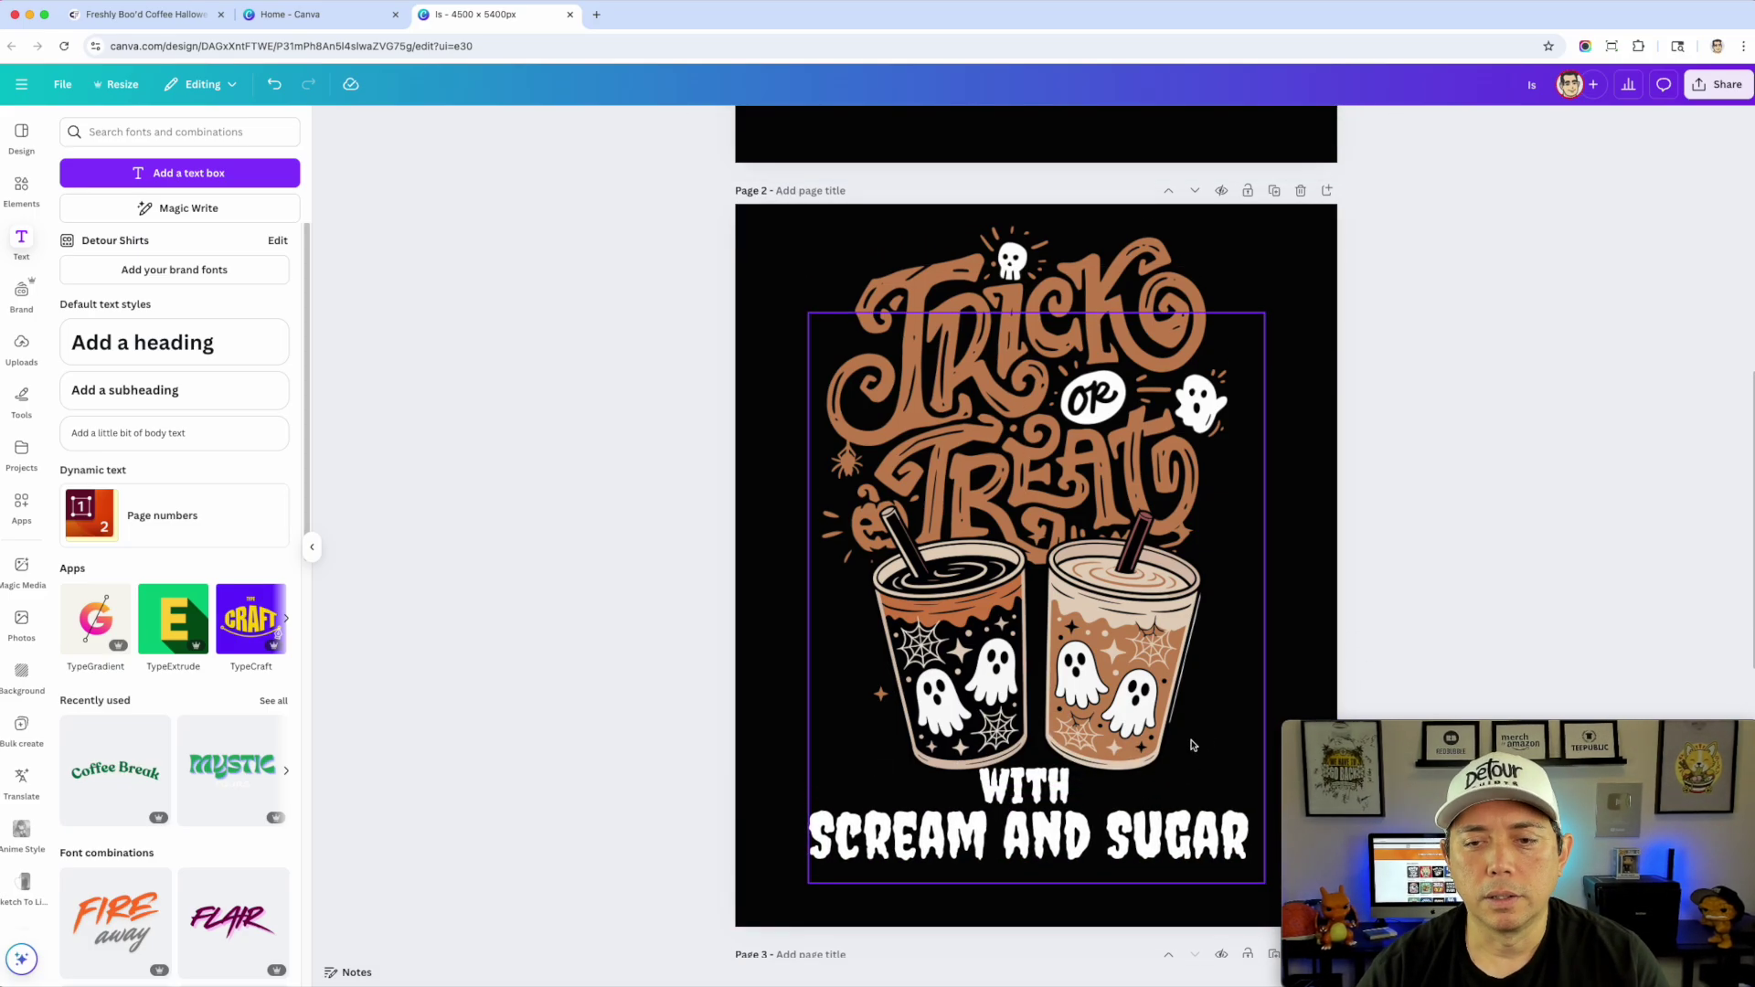
scroll(1191, 745, "up", 3)
scroll(1191, 745, "down", 1)
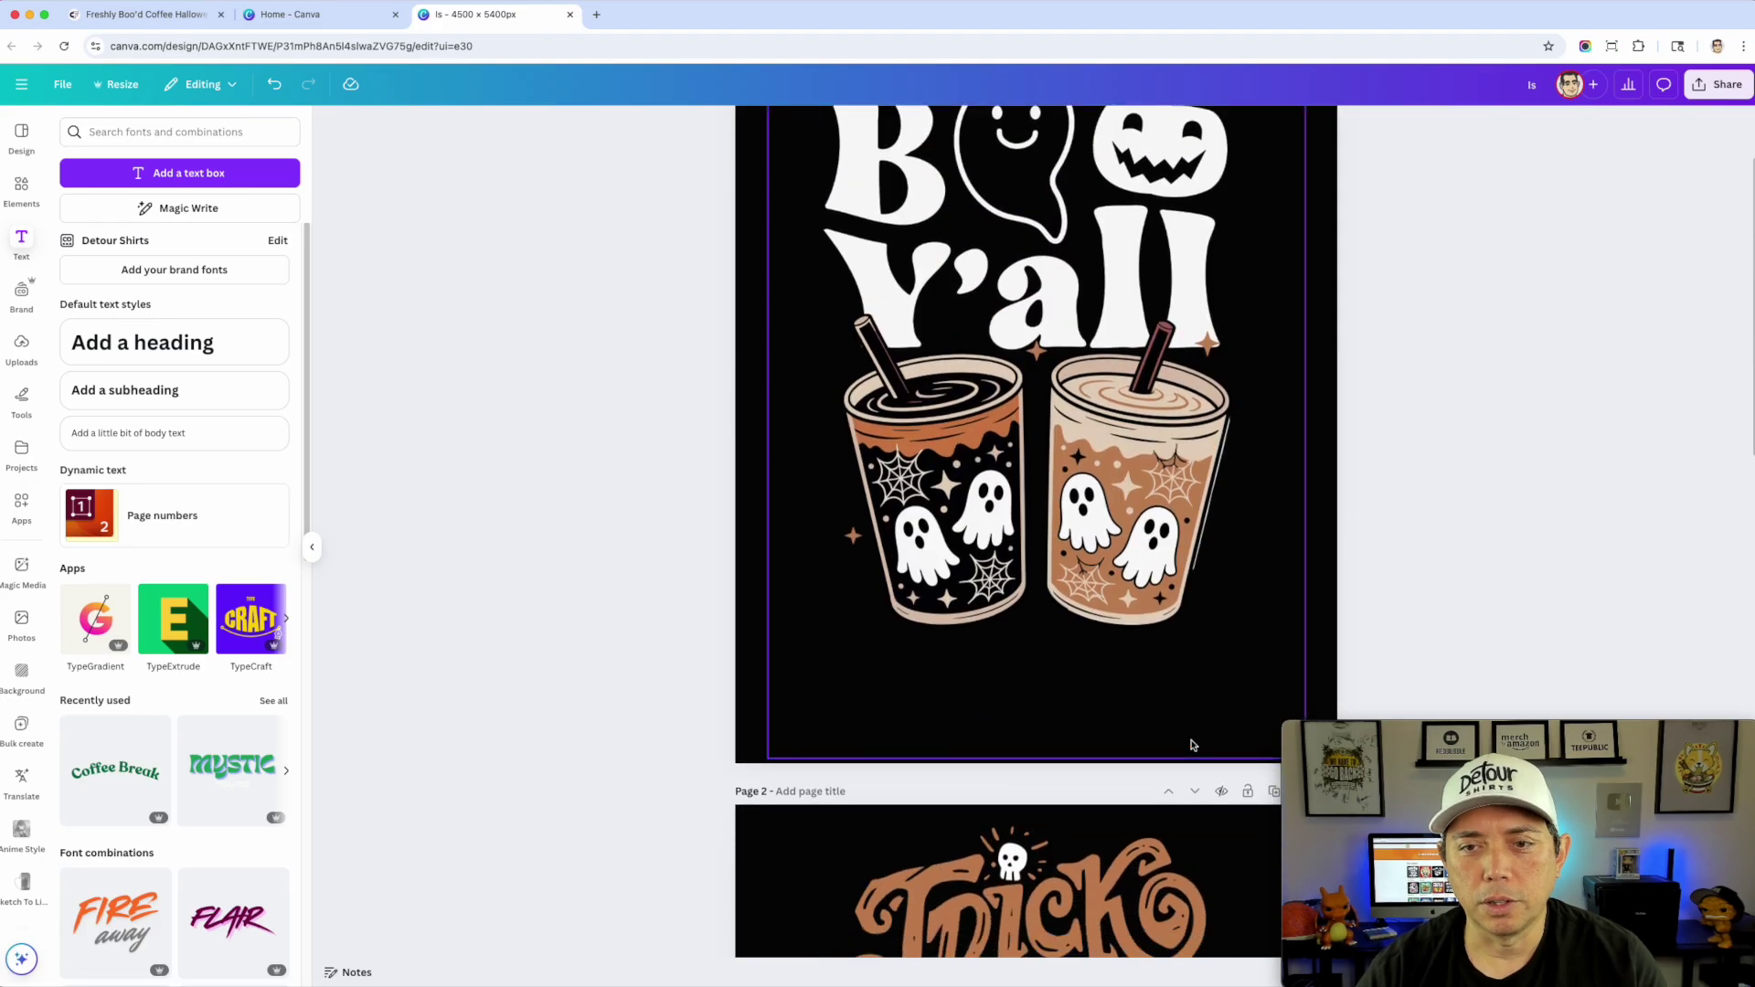
scroll(1191, 745, "up", 2)
scroll(1191, 744, "up", 1)
left_click(1105, 581)
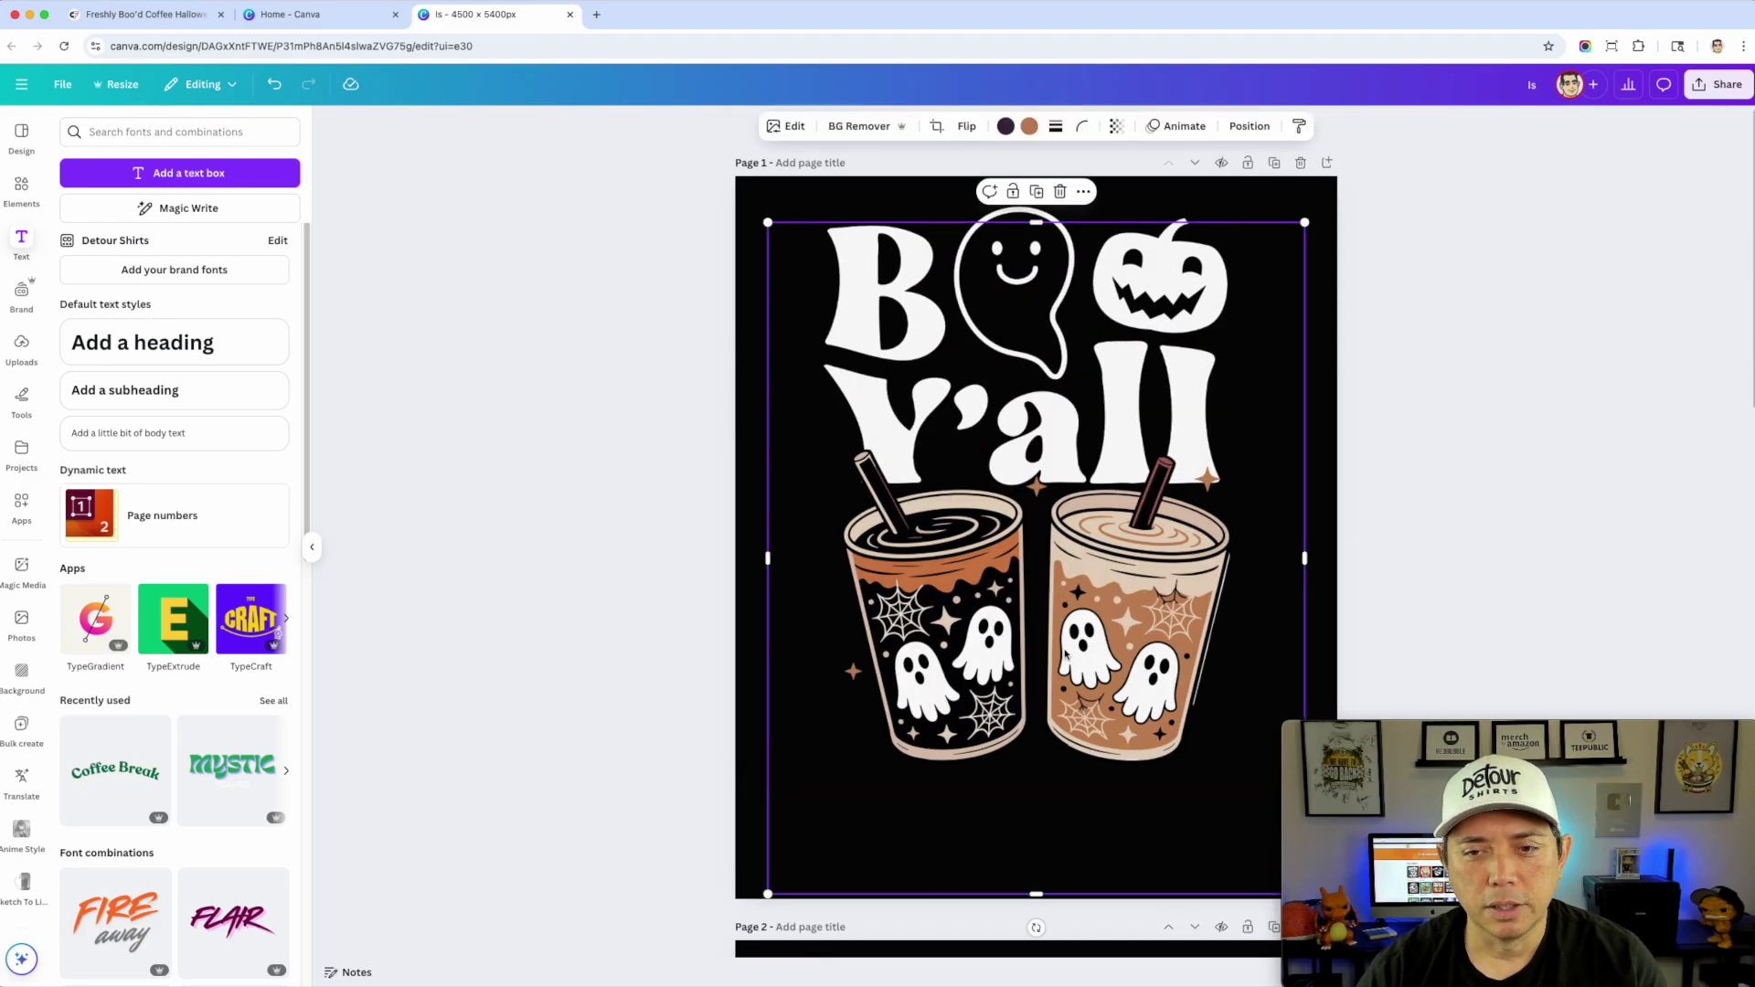
scroll(1065, 653, "down", 4)
scroll(1018, 739, "up", 4)
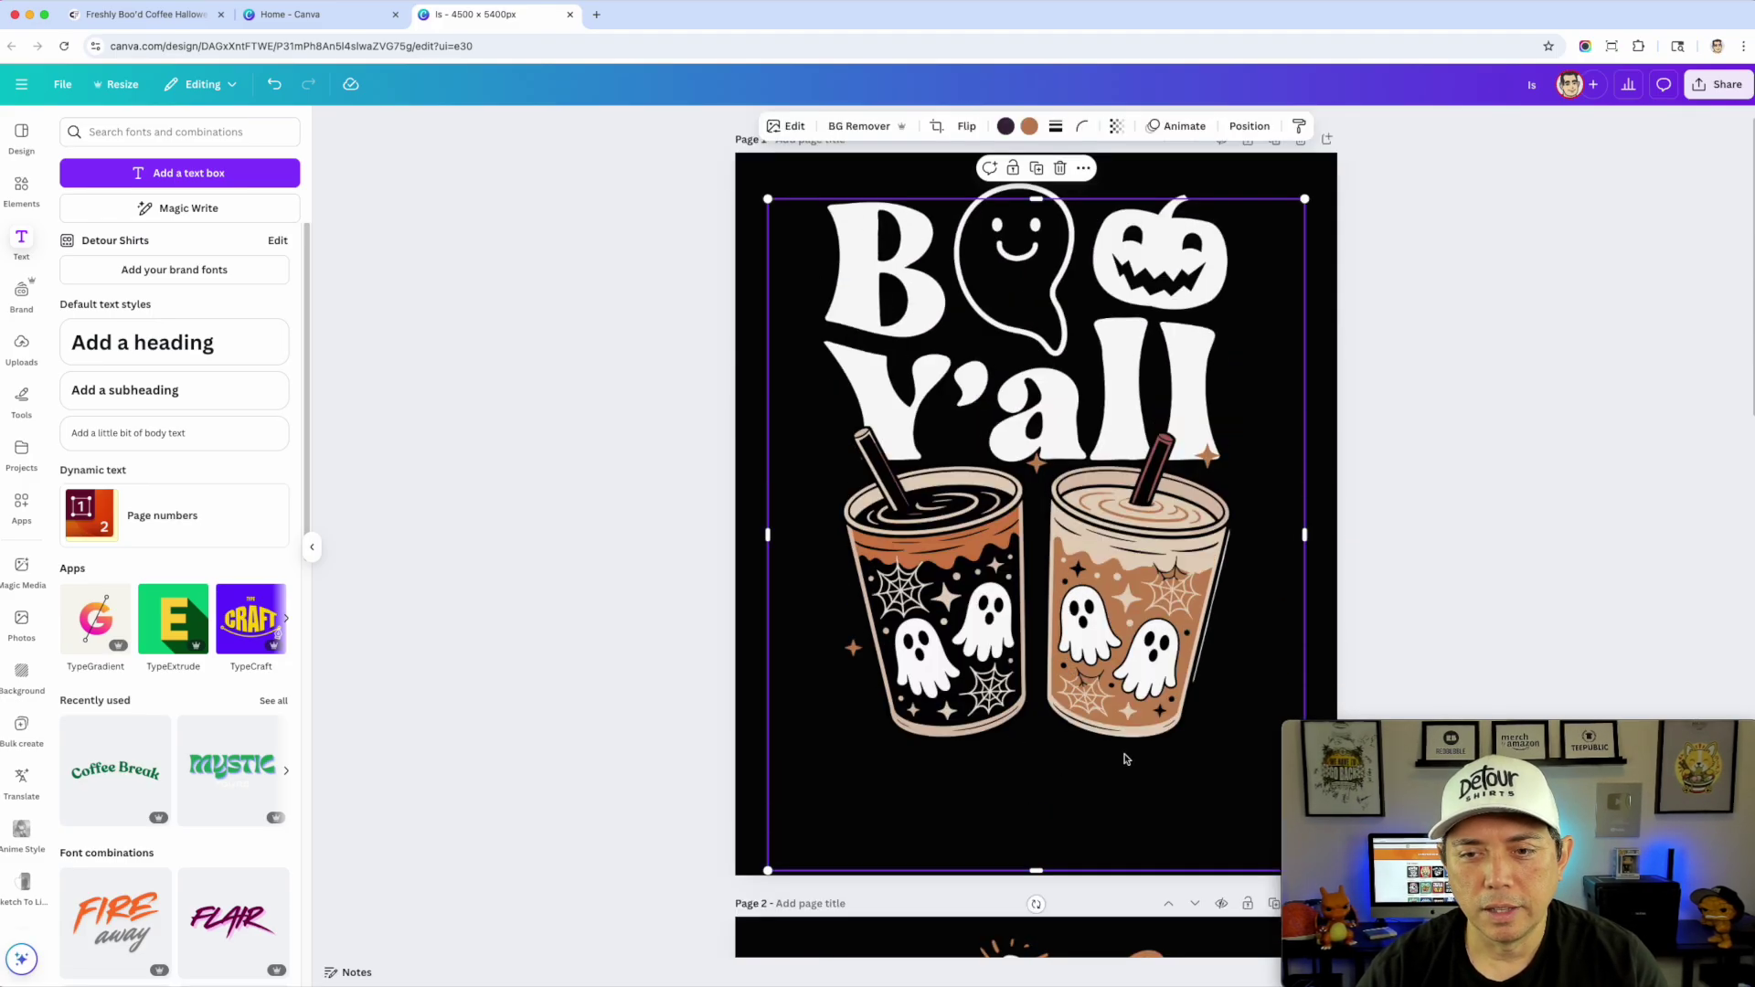
Step: Copy the "Scream and Sugar" text from page 2 and paste it below the coffee cups on page 1
scroll(549, 627, "down", 8)
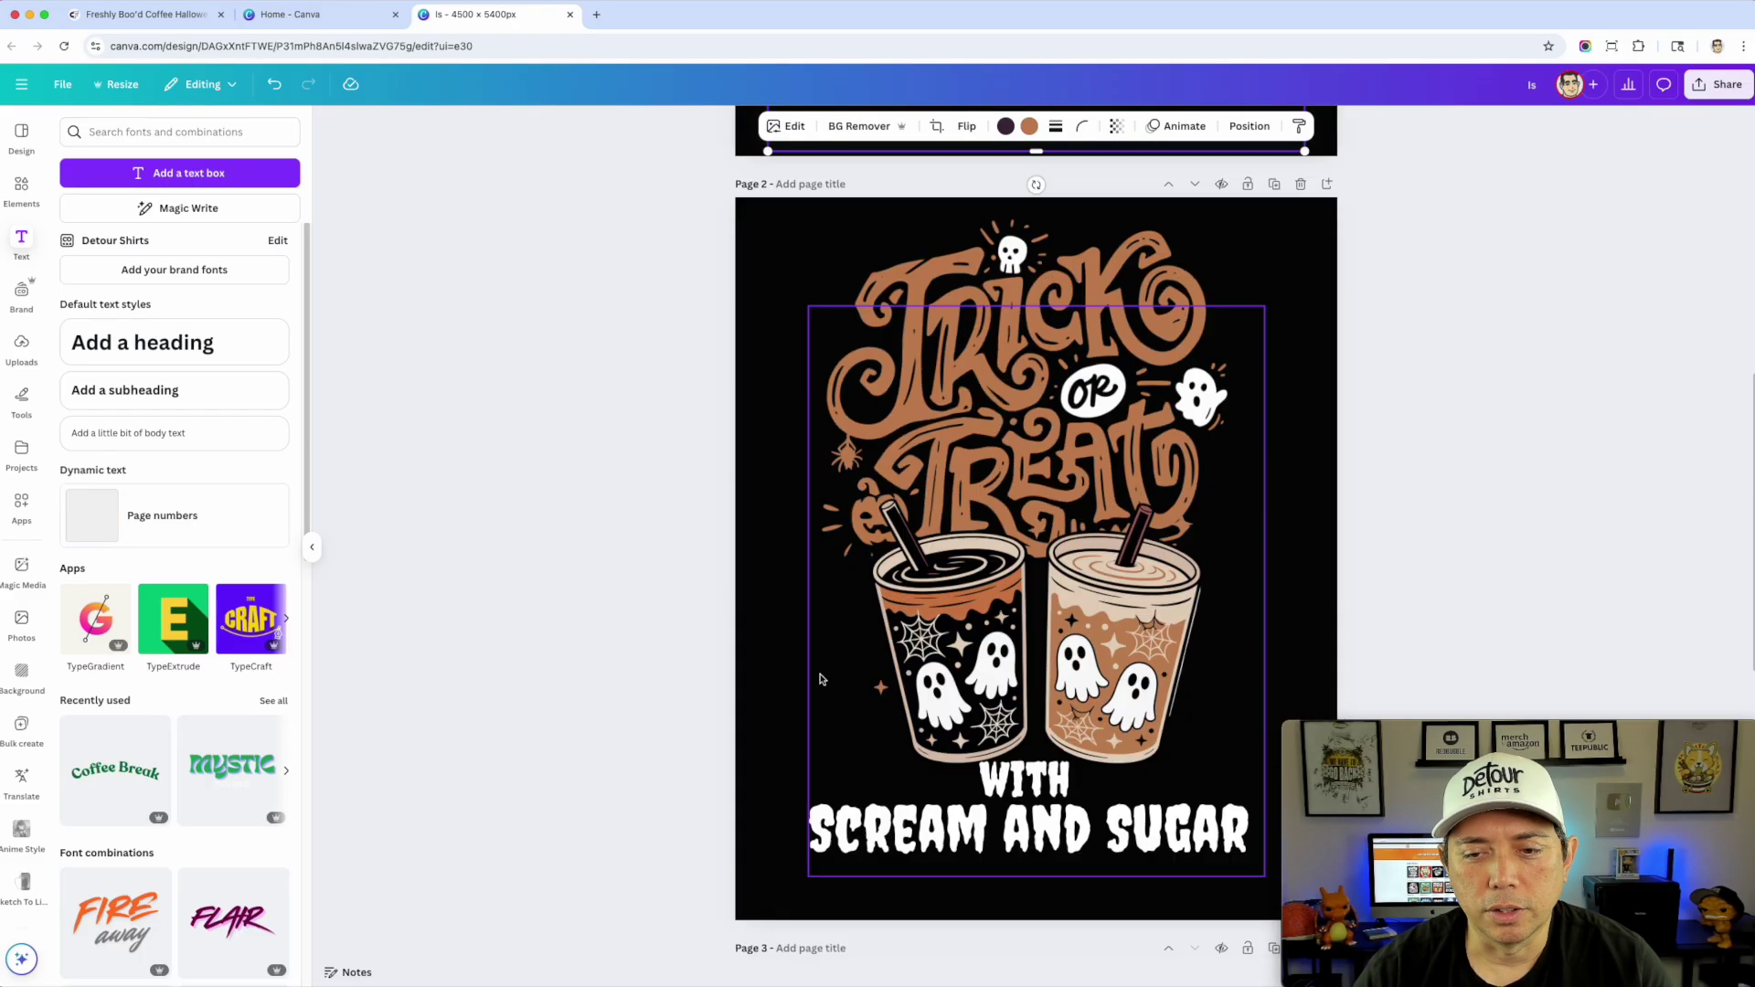
left_click(950, 841)
scroll(955, 827, "up", 8)
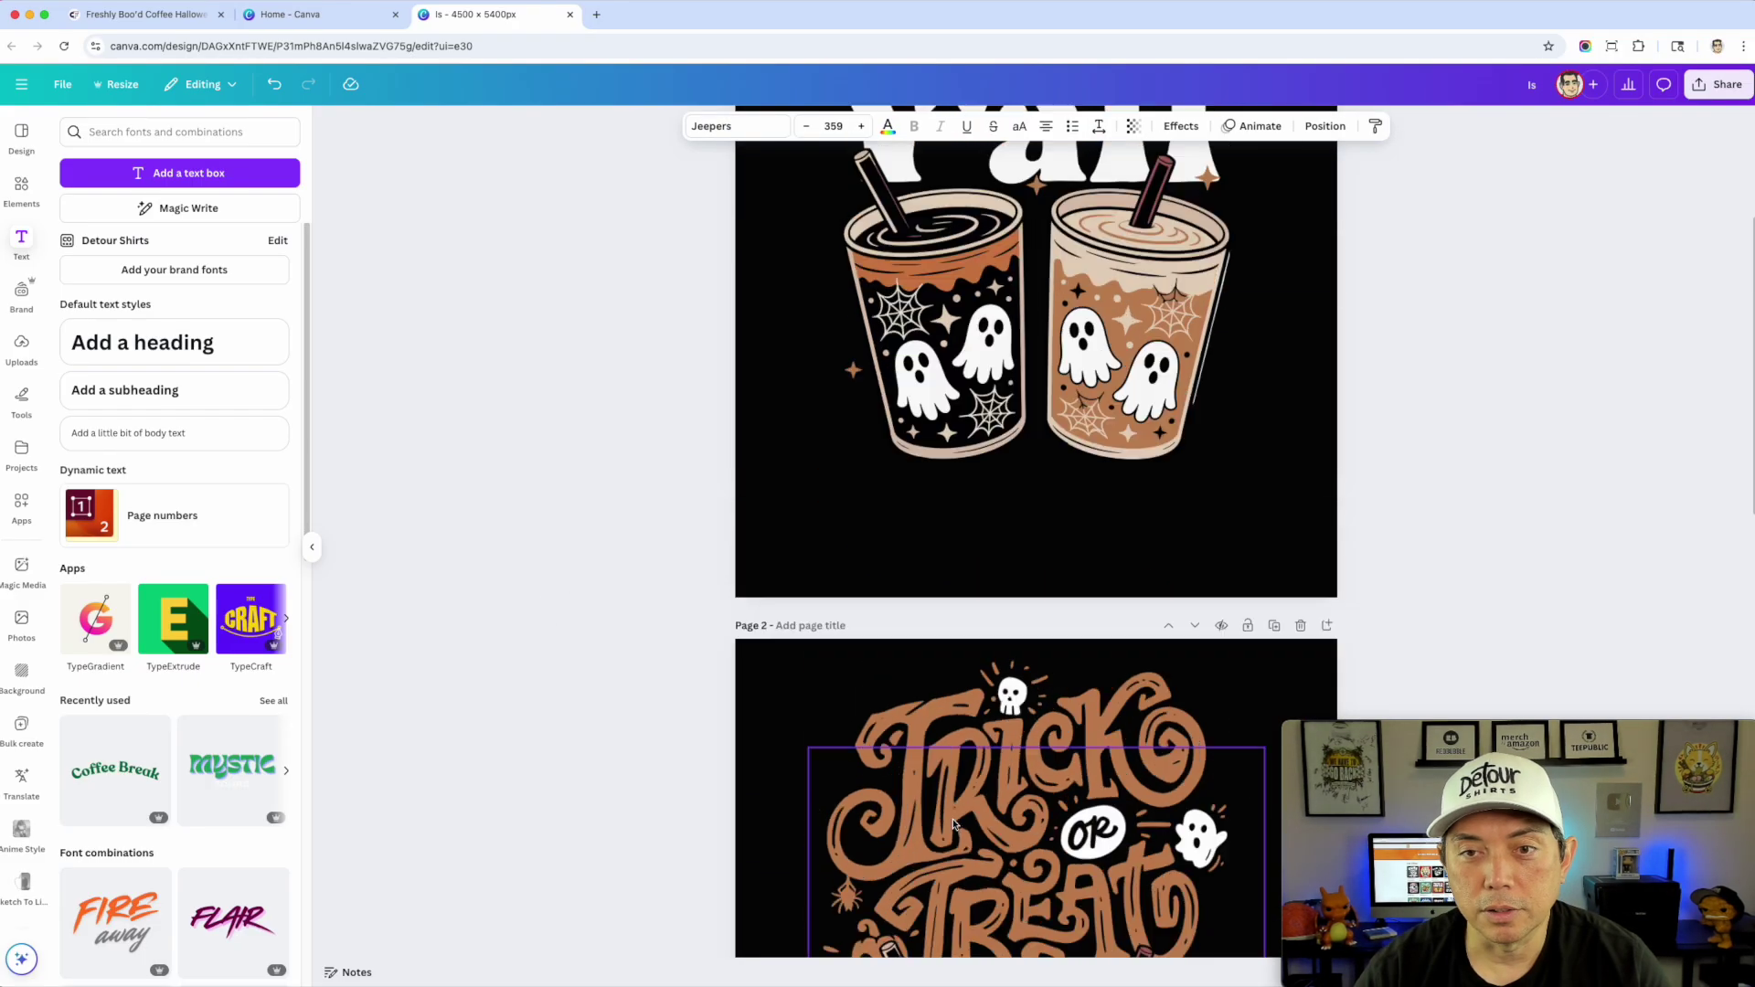
scroll(775, 228, "up", 2)
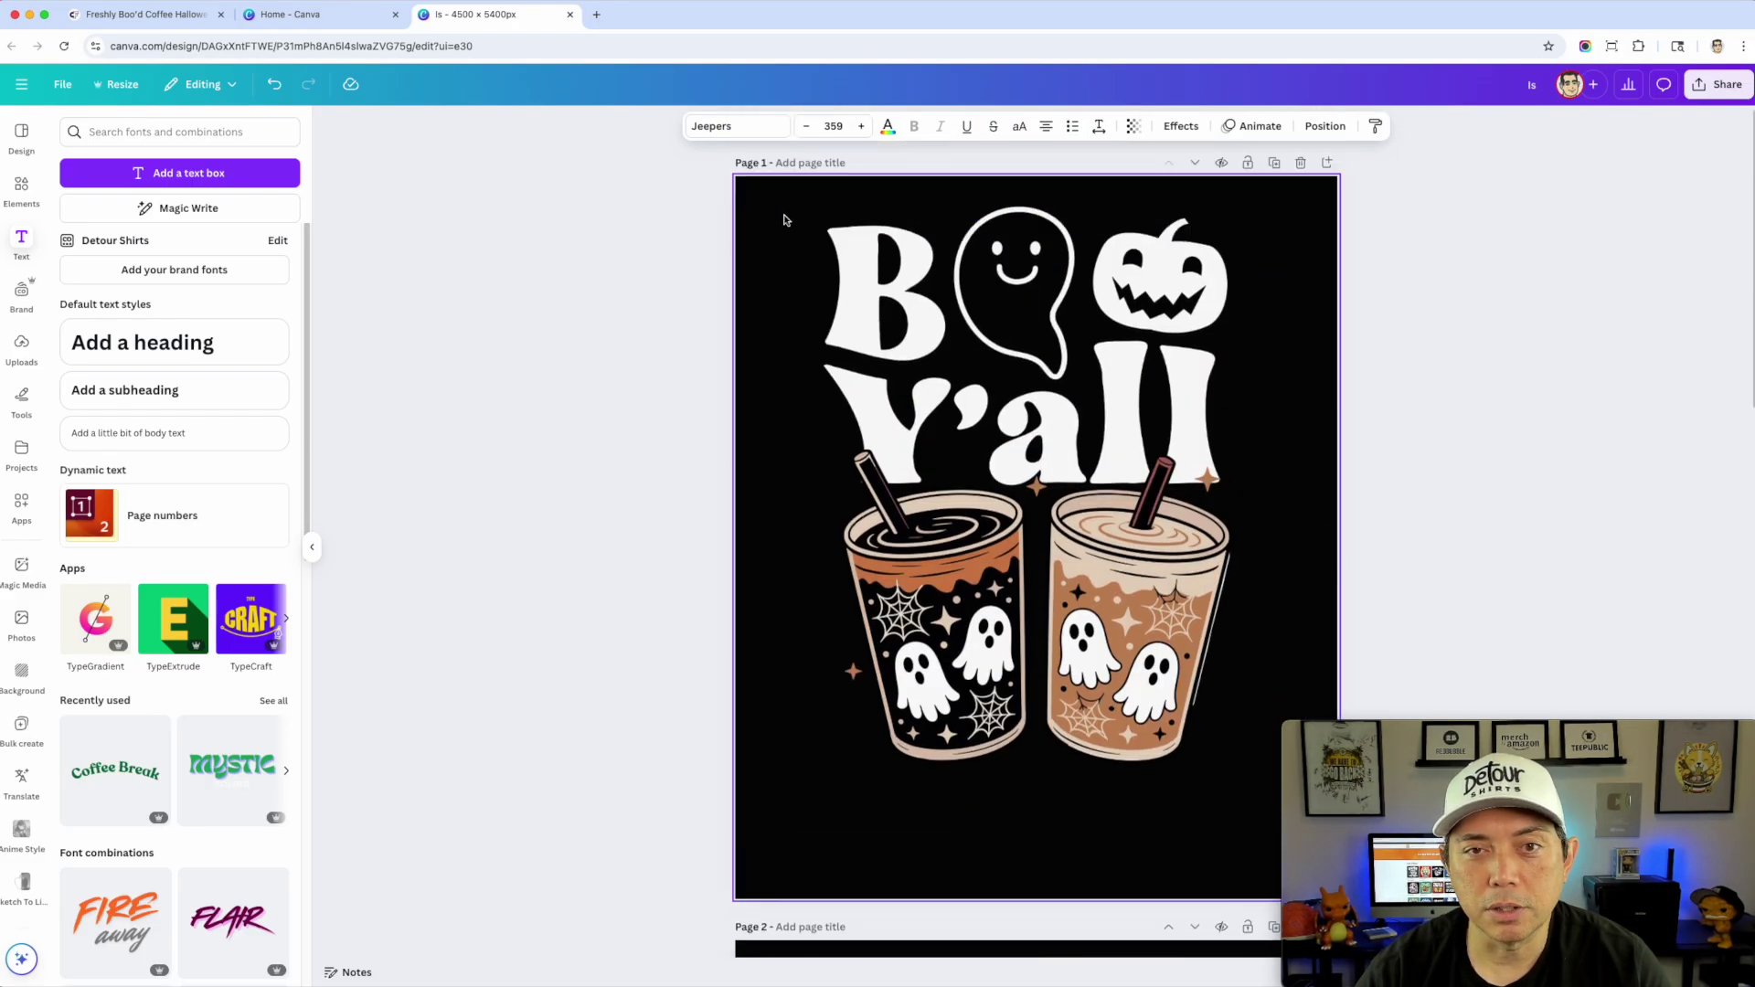
left_click(790, 163)
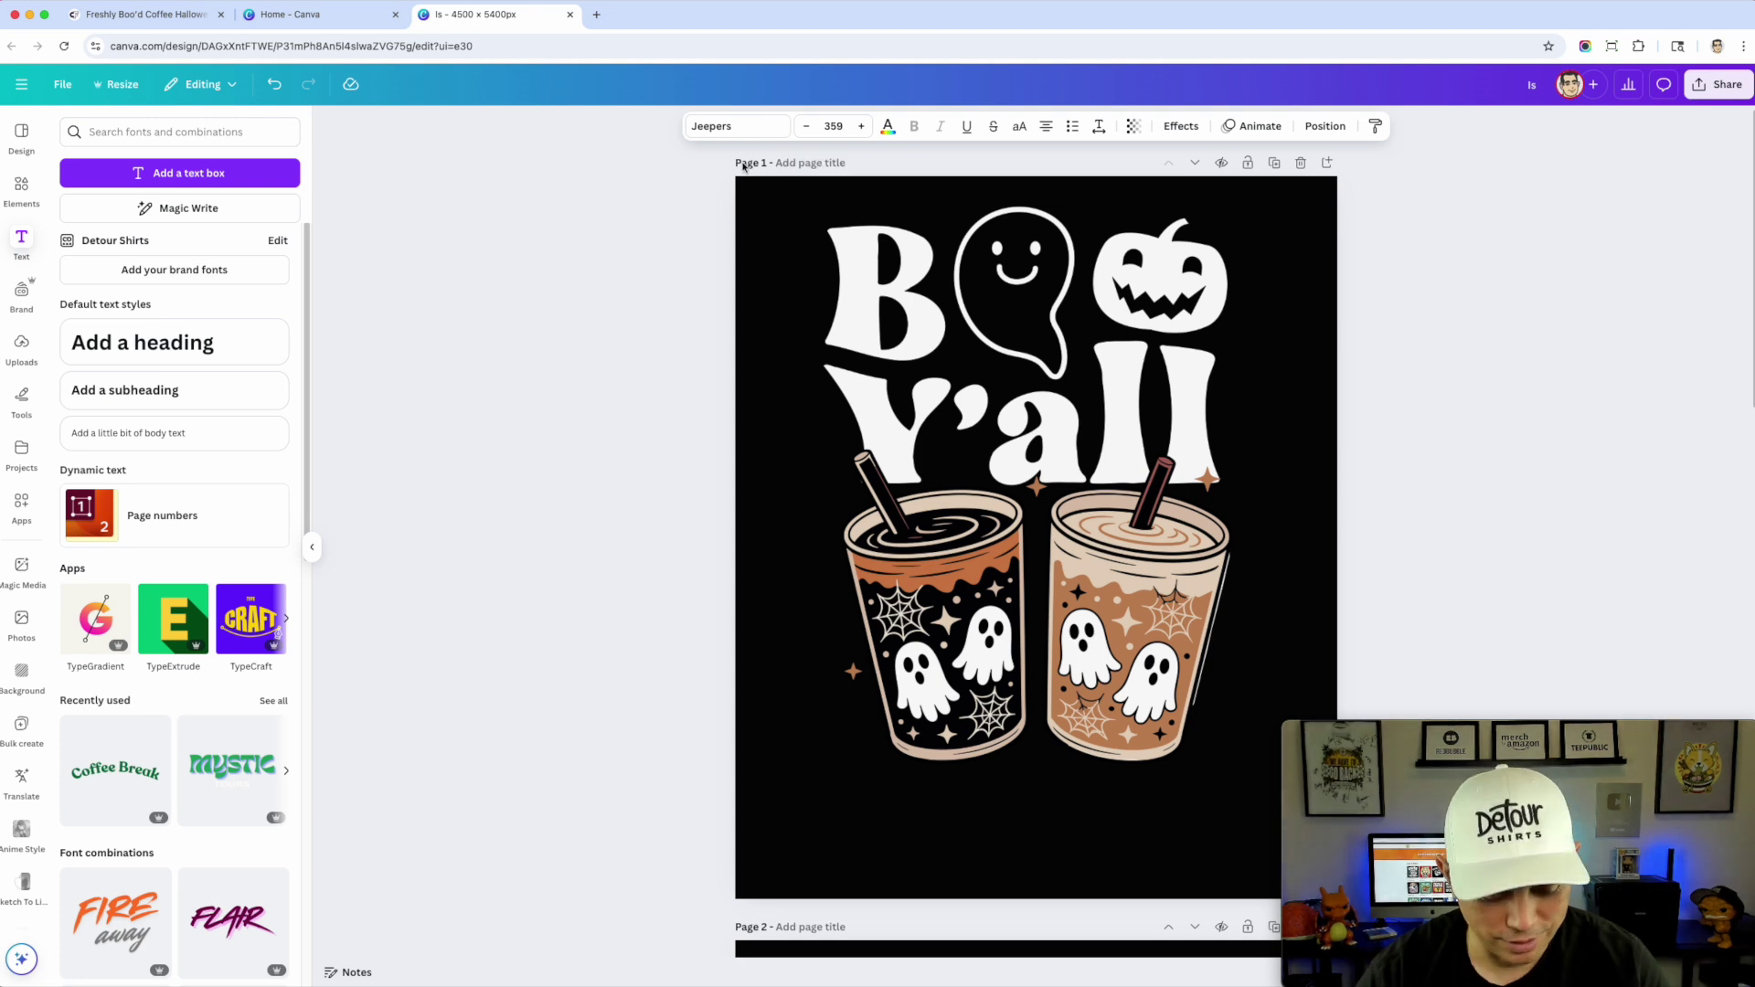
Step: Replace the wording of the pasted line on page 1 with "I'M SCARY BEFORE COFFEE"
double_click(1095, 805)
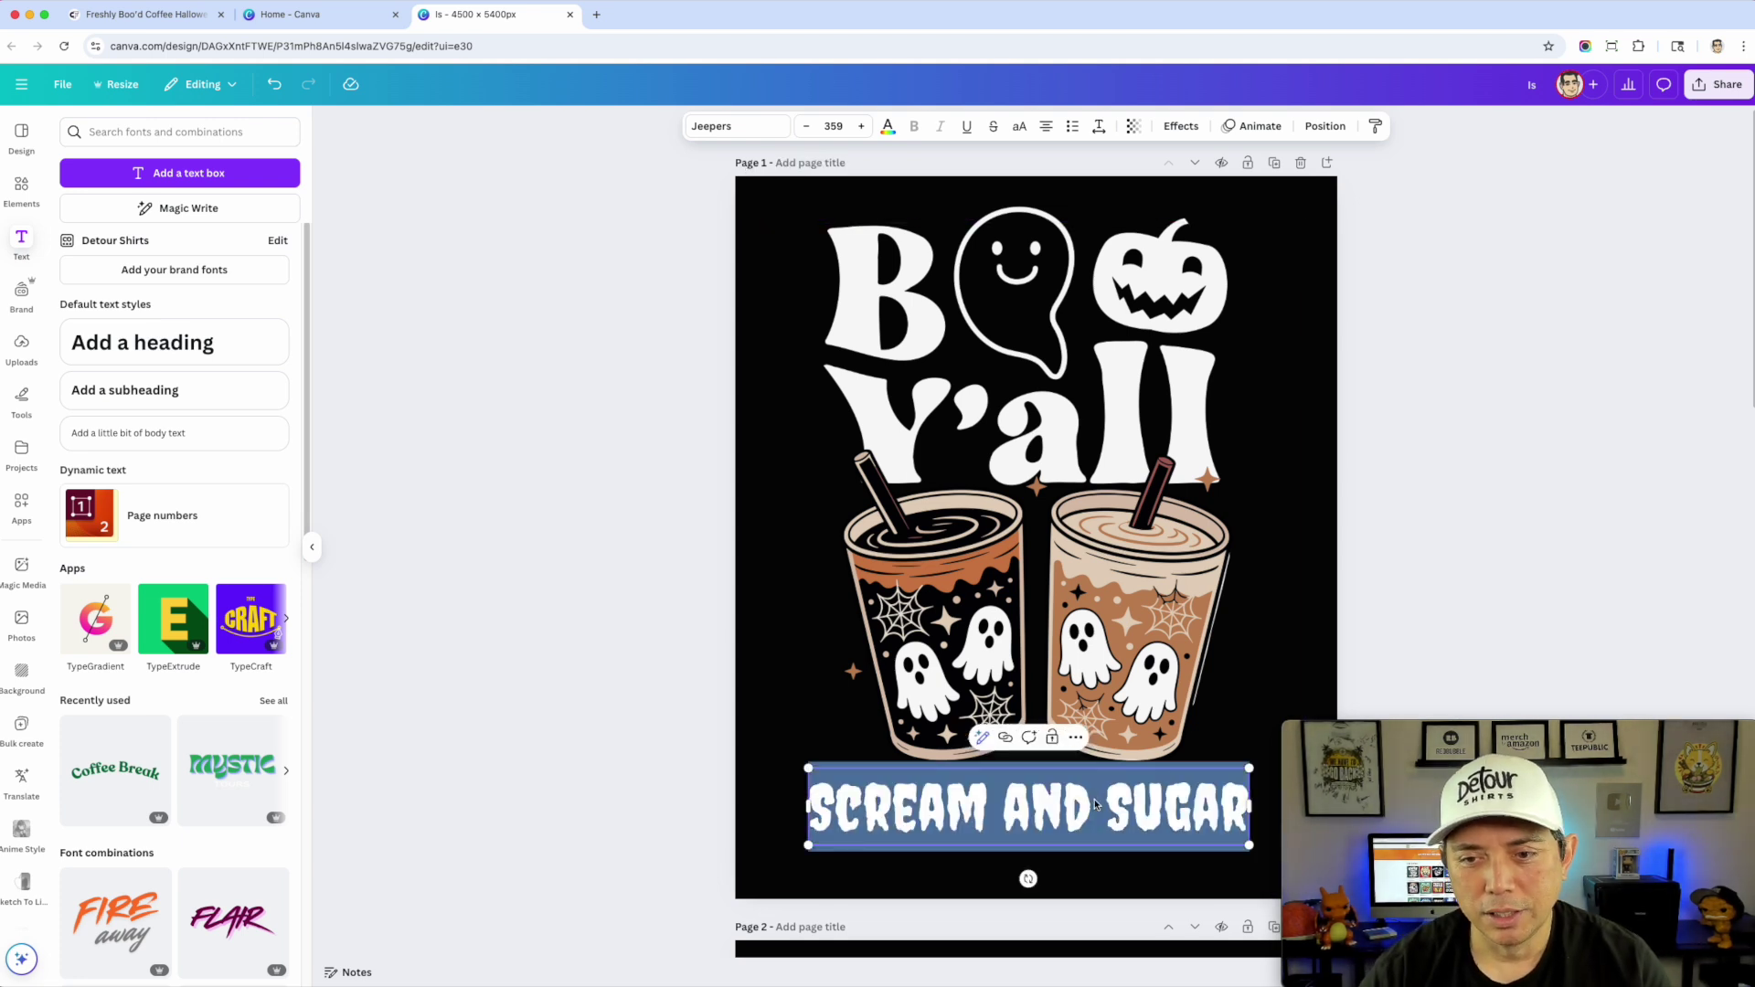
type("C")
key("BackSpace")
type("SCA")
key("BackSpace")
key("BackSpace")
key("BackSpace")
type("I'M SCARY BEFORE")
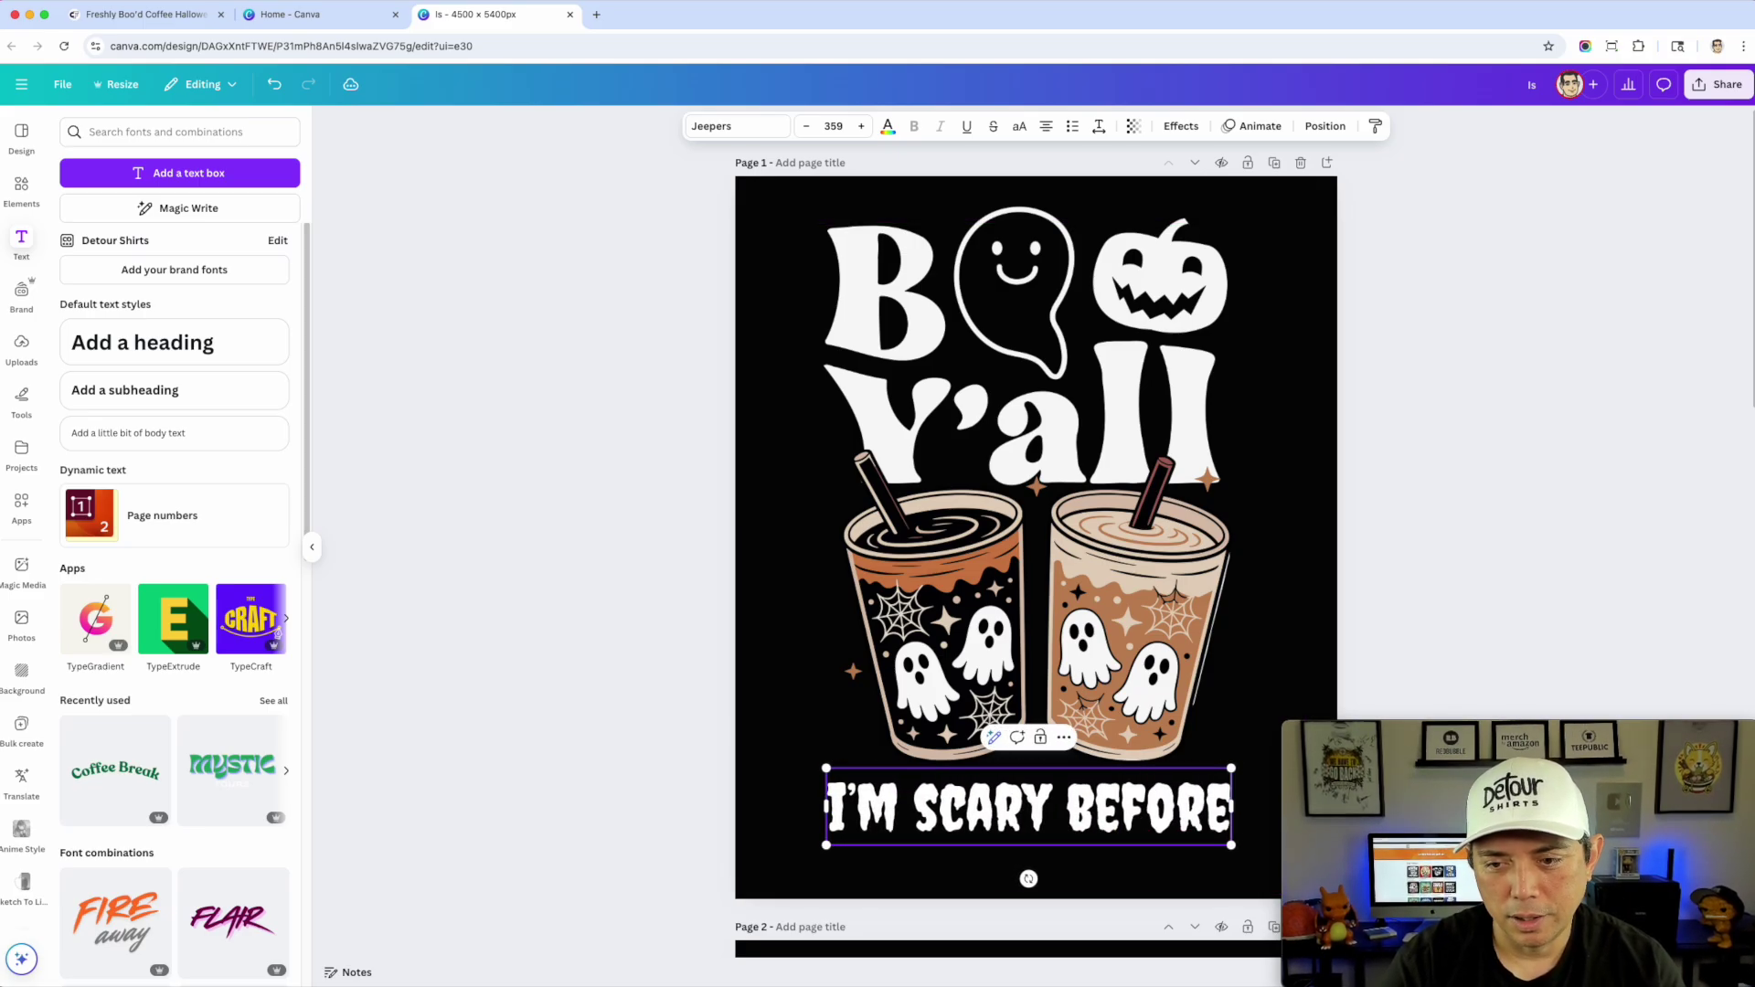
type(" COFFEE")
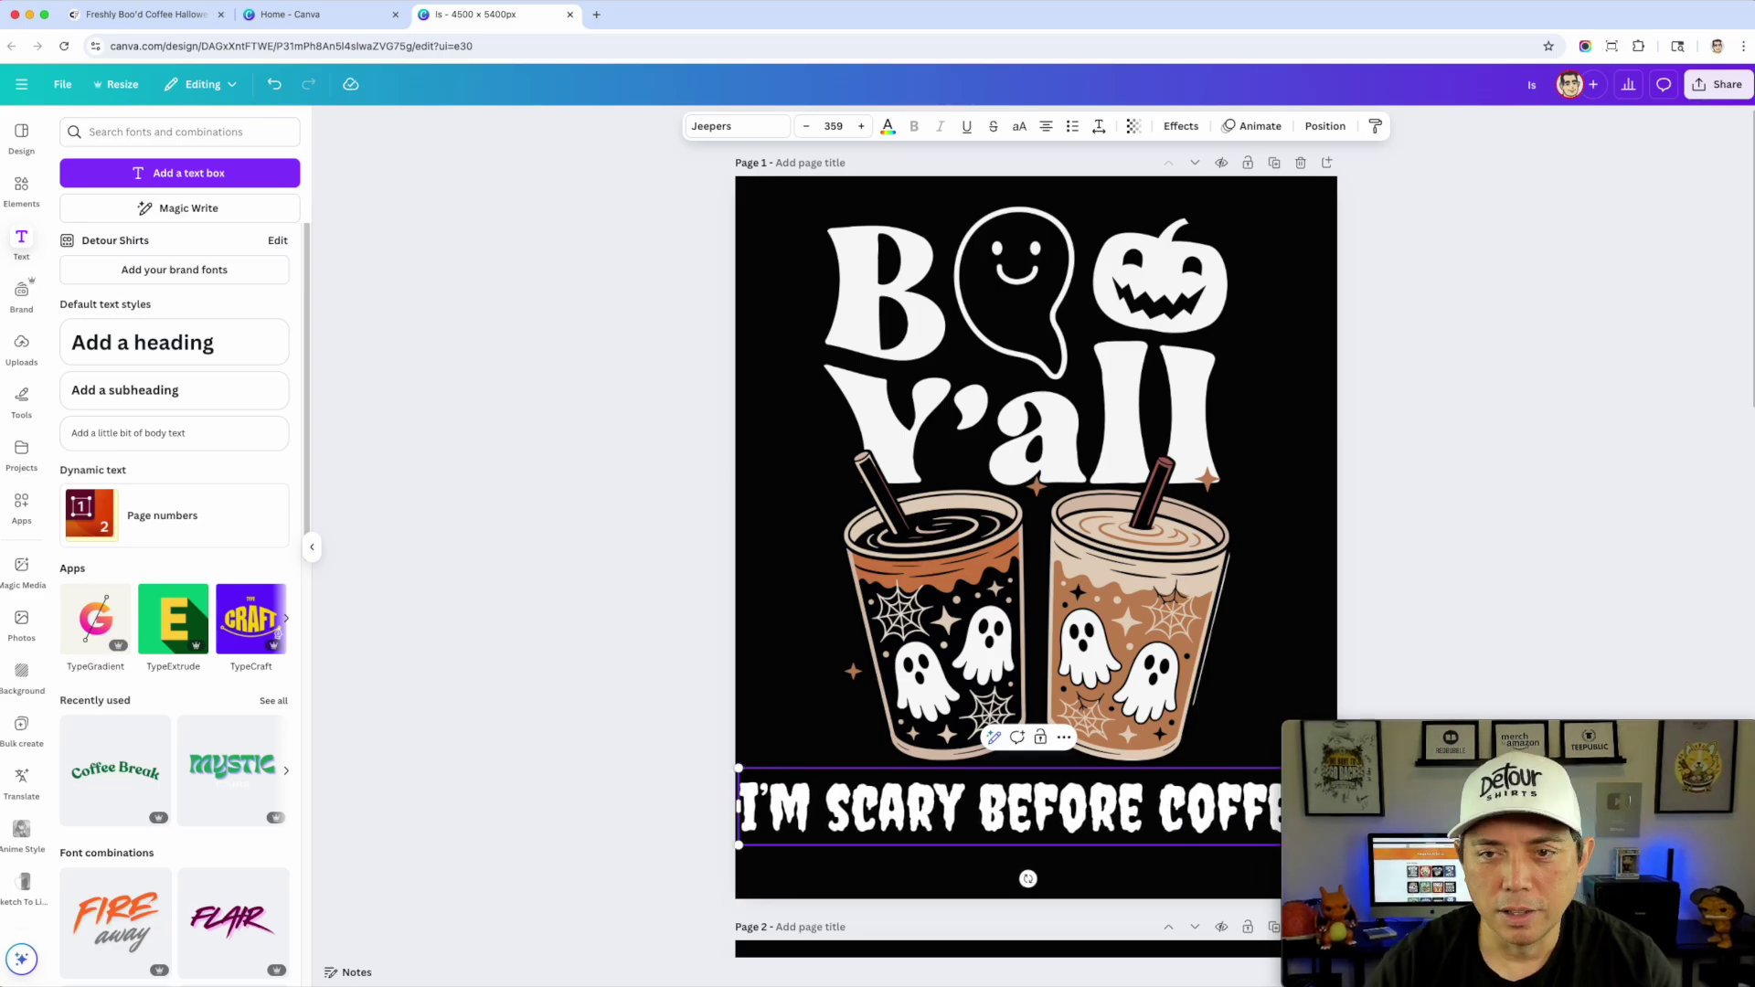
Step: Shrink the "I'M SCARY BEFORE COFFEE" line to about the width of the cups and center it just beneath them
left_click(704, 497)
left_click(795, 826)
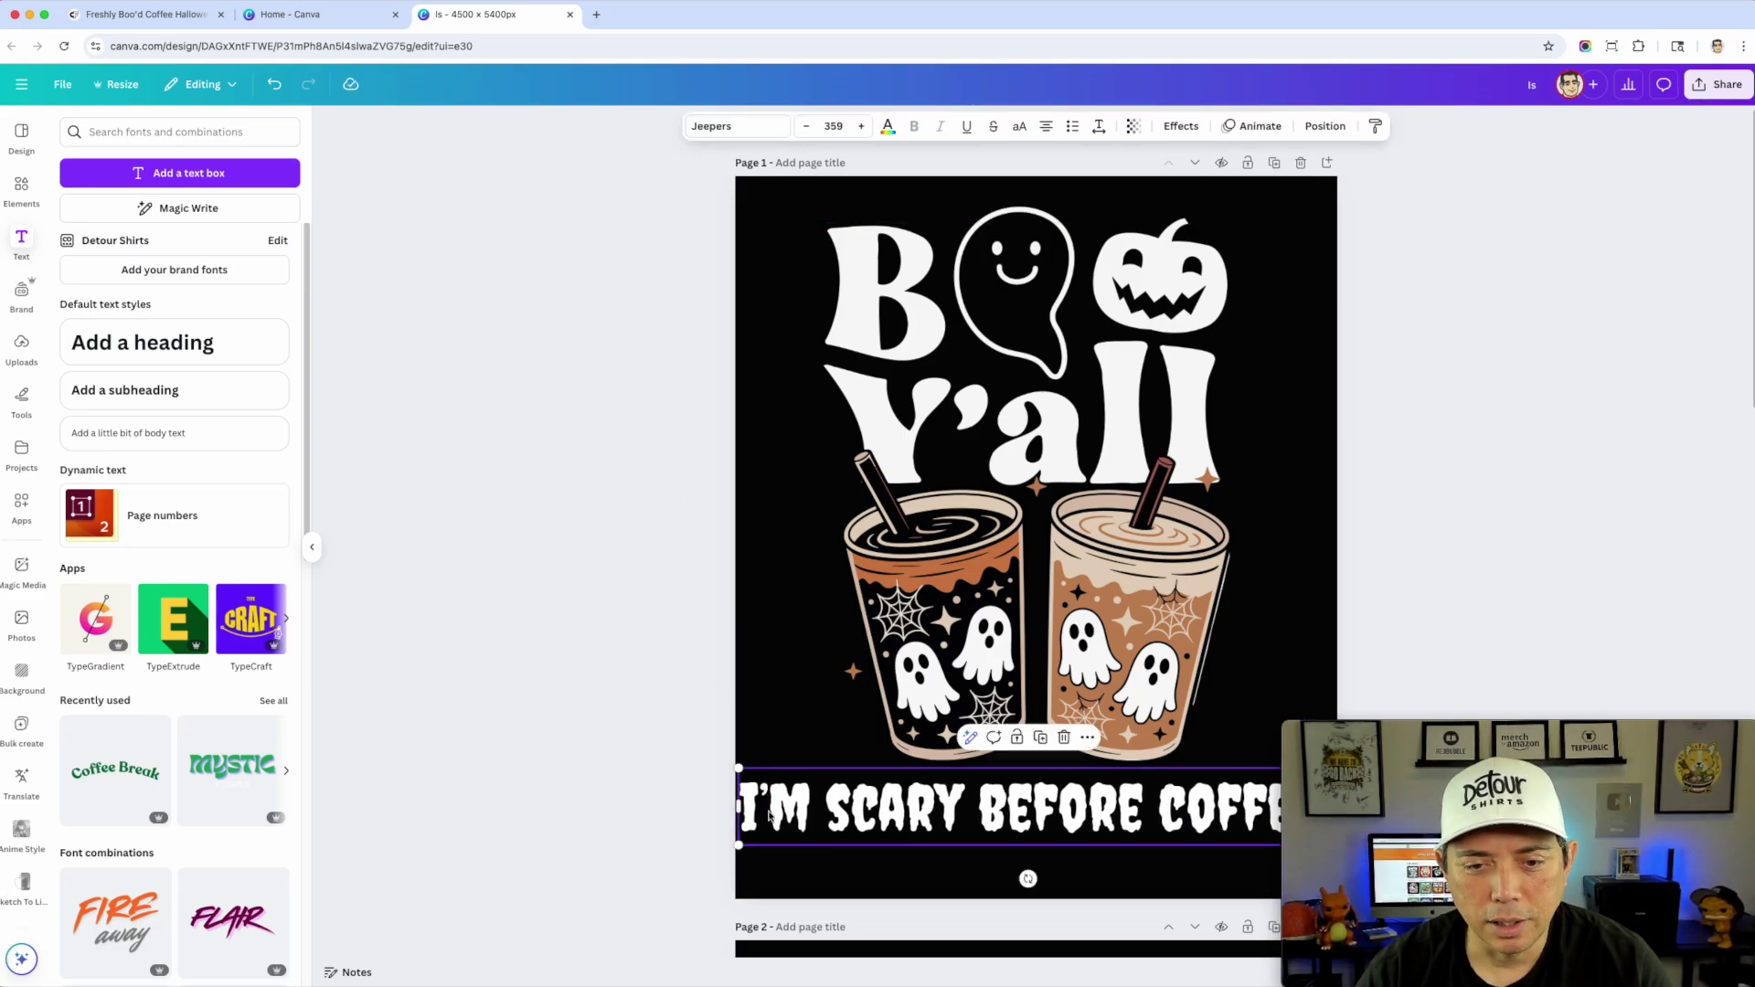
left_click_drag(738, 768, 928, 793)
left_click_drag(1111, 821, 1024, 791)
left_click(1499, 438)
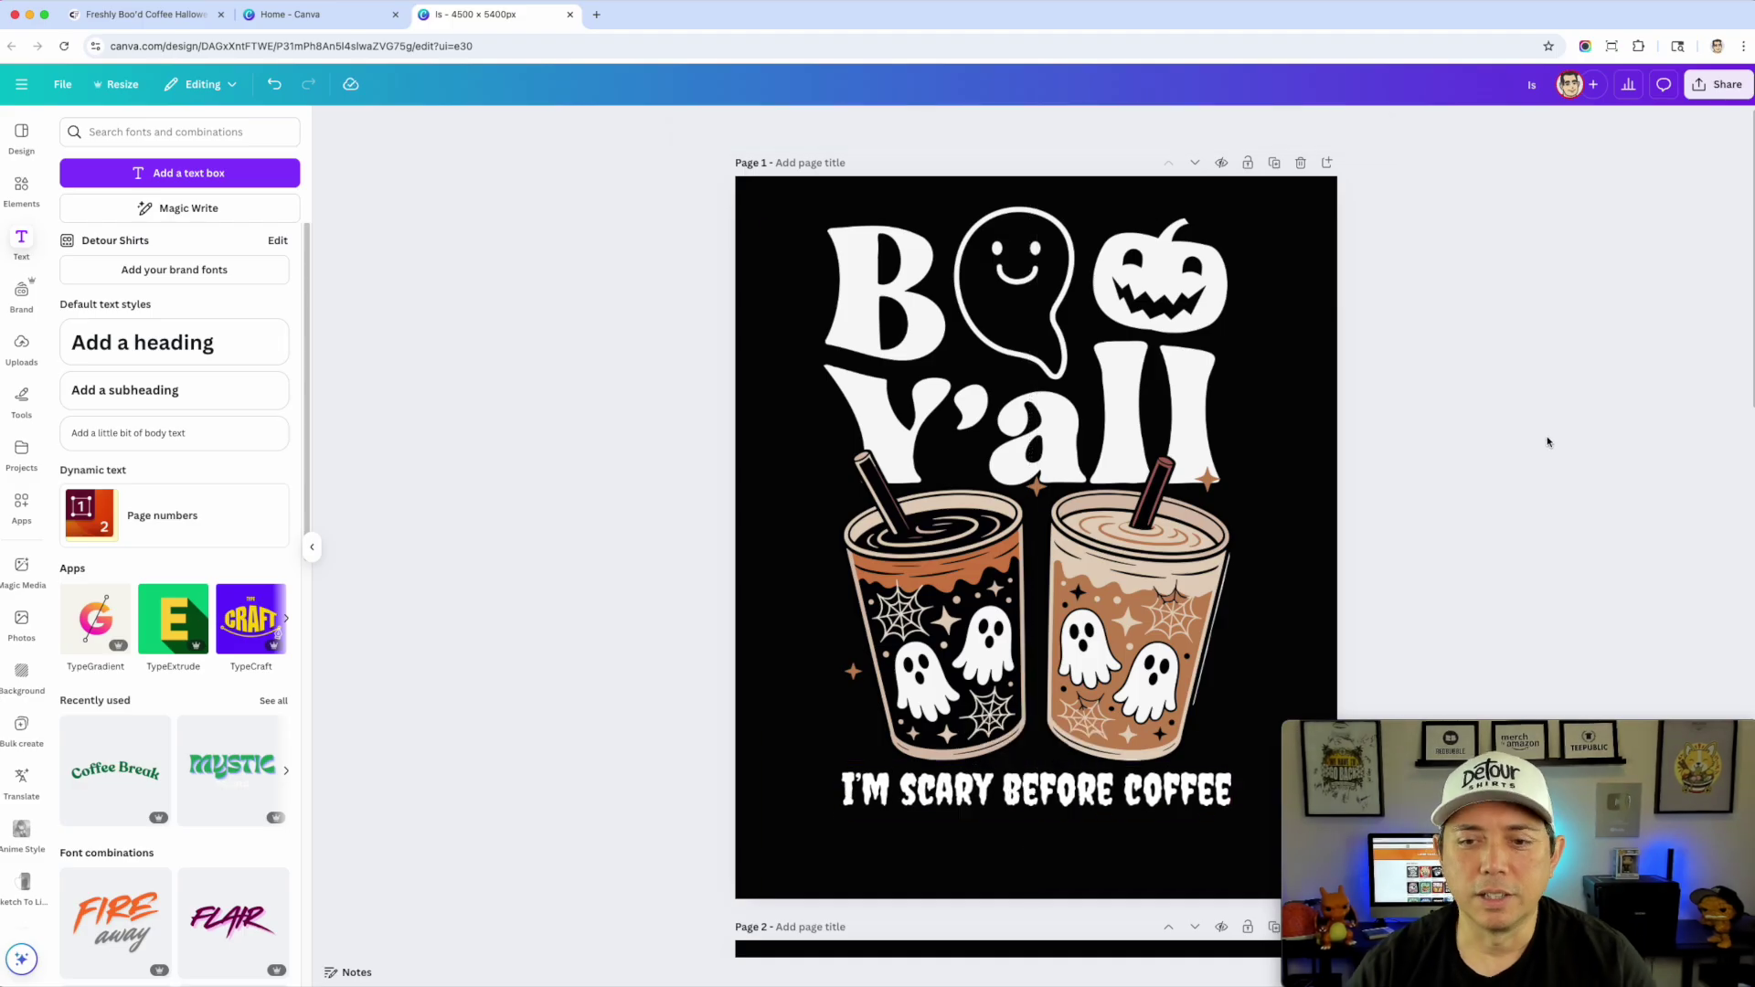
Step: Curve the "SCREAM AND SUGAR" line on page 2 with a value of -45 and center "WITH" above it
scroll(1518, 445, "down", 2)
scroll(1513, 452, "down", 8)
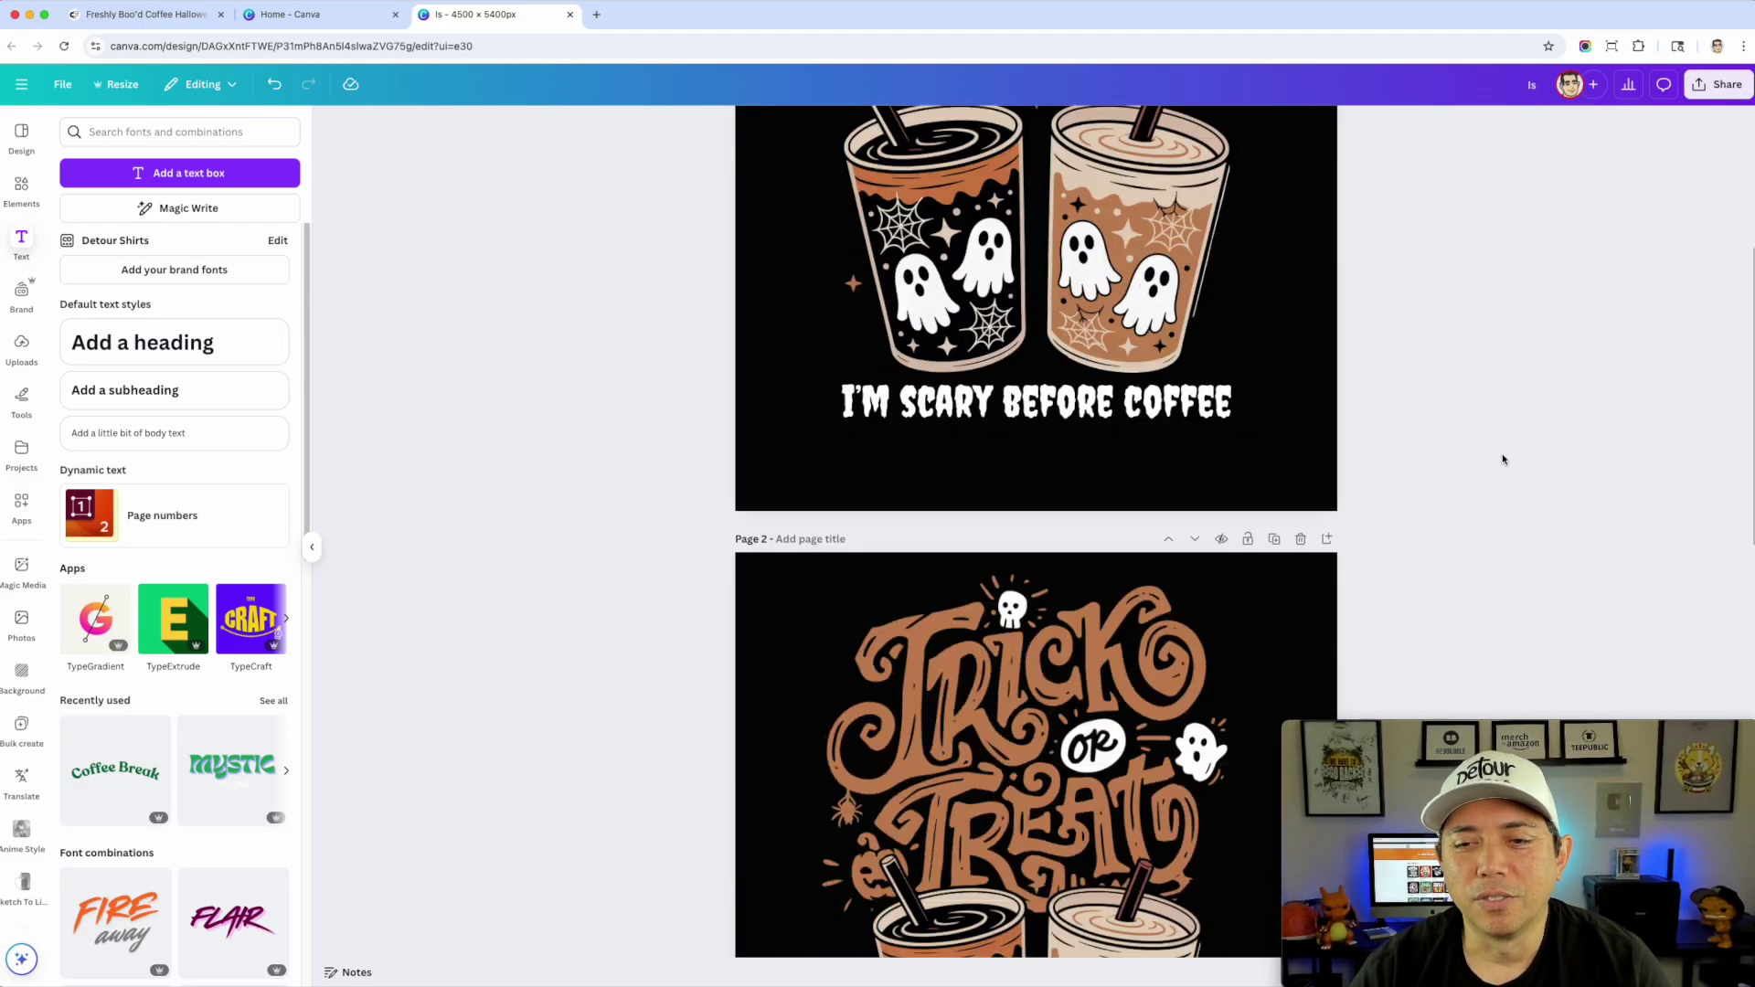
left_click(1236, 684)
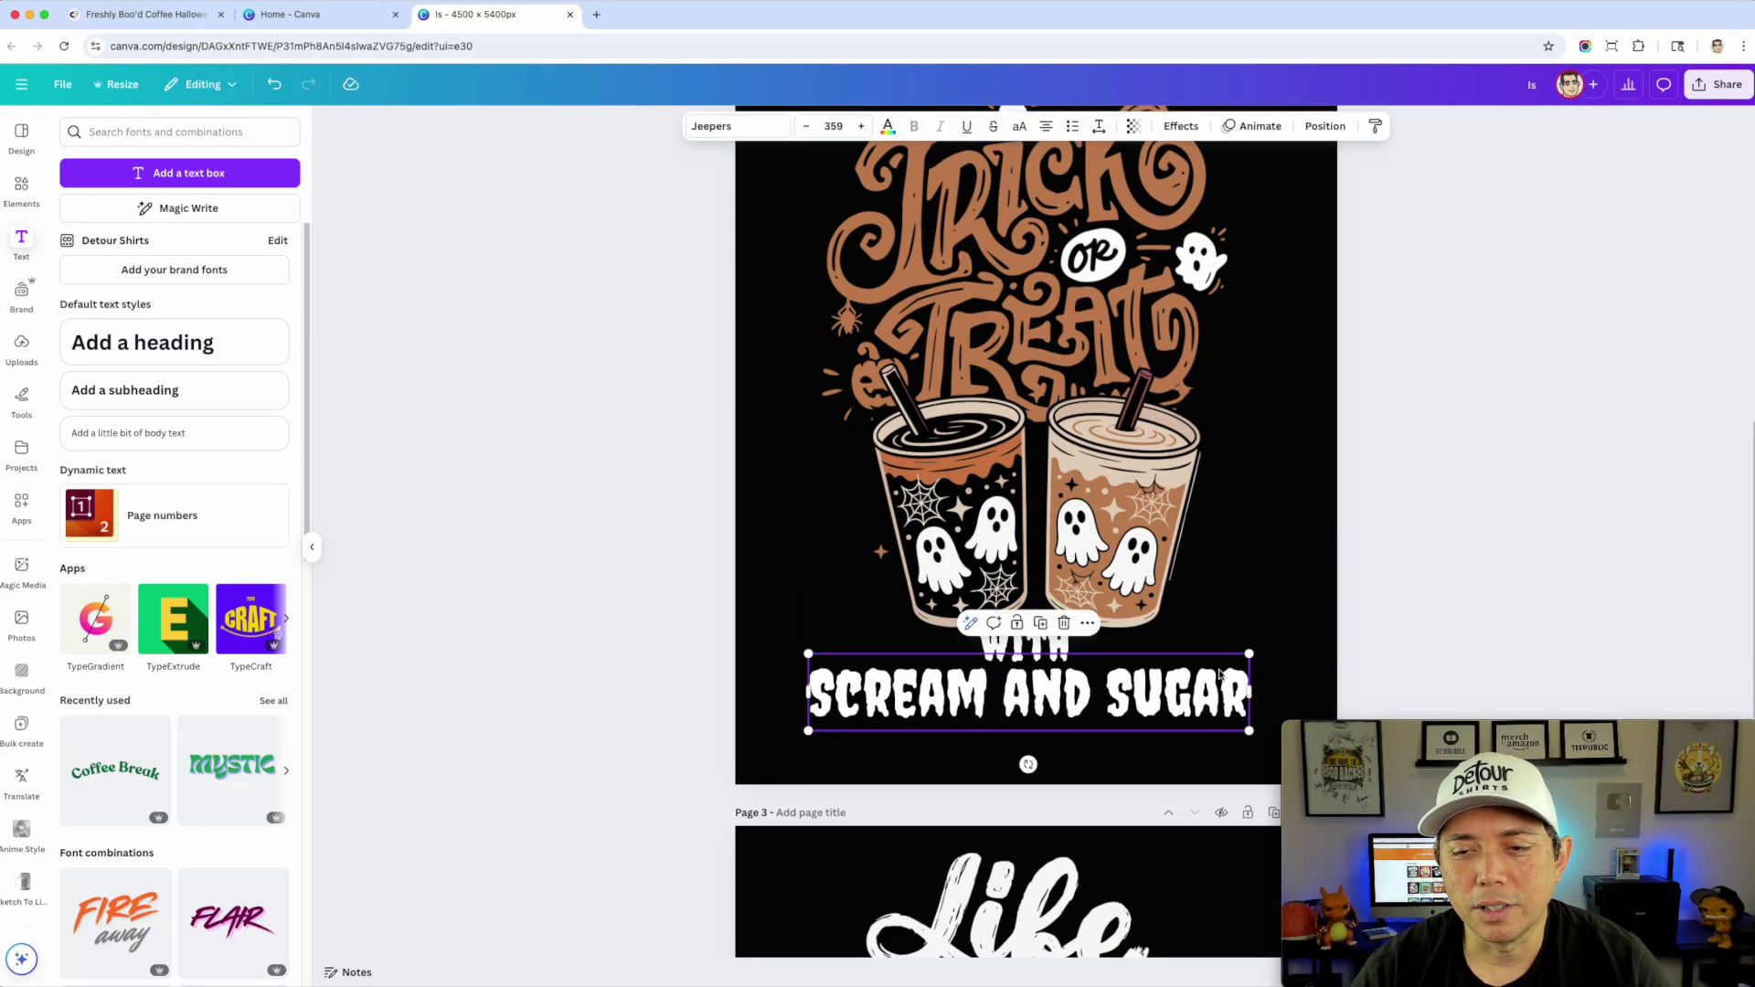
left_click(1180, 126)
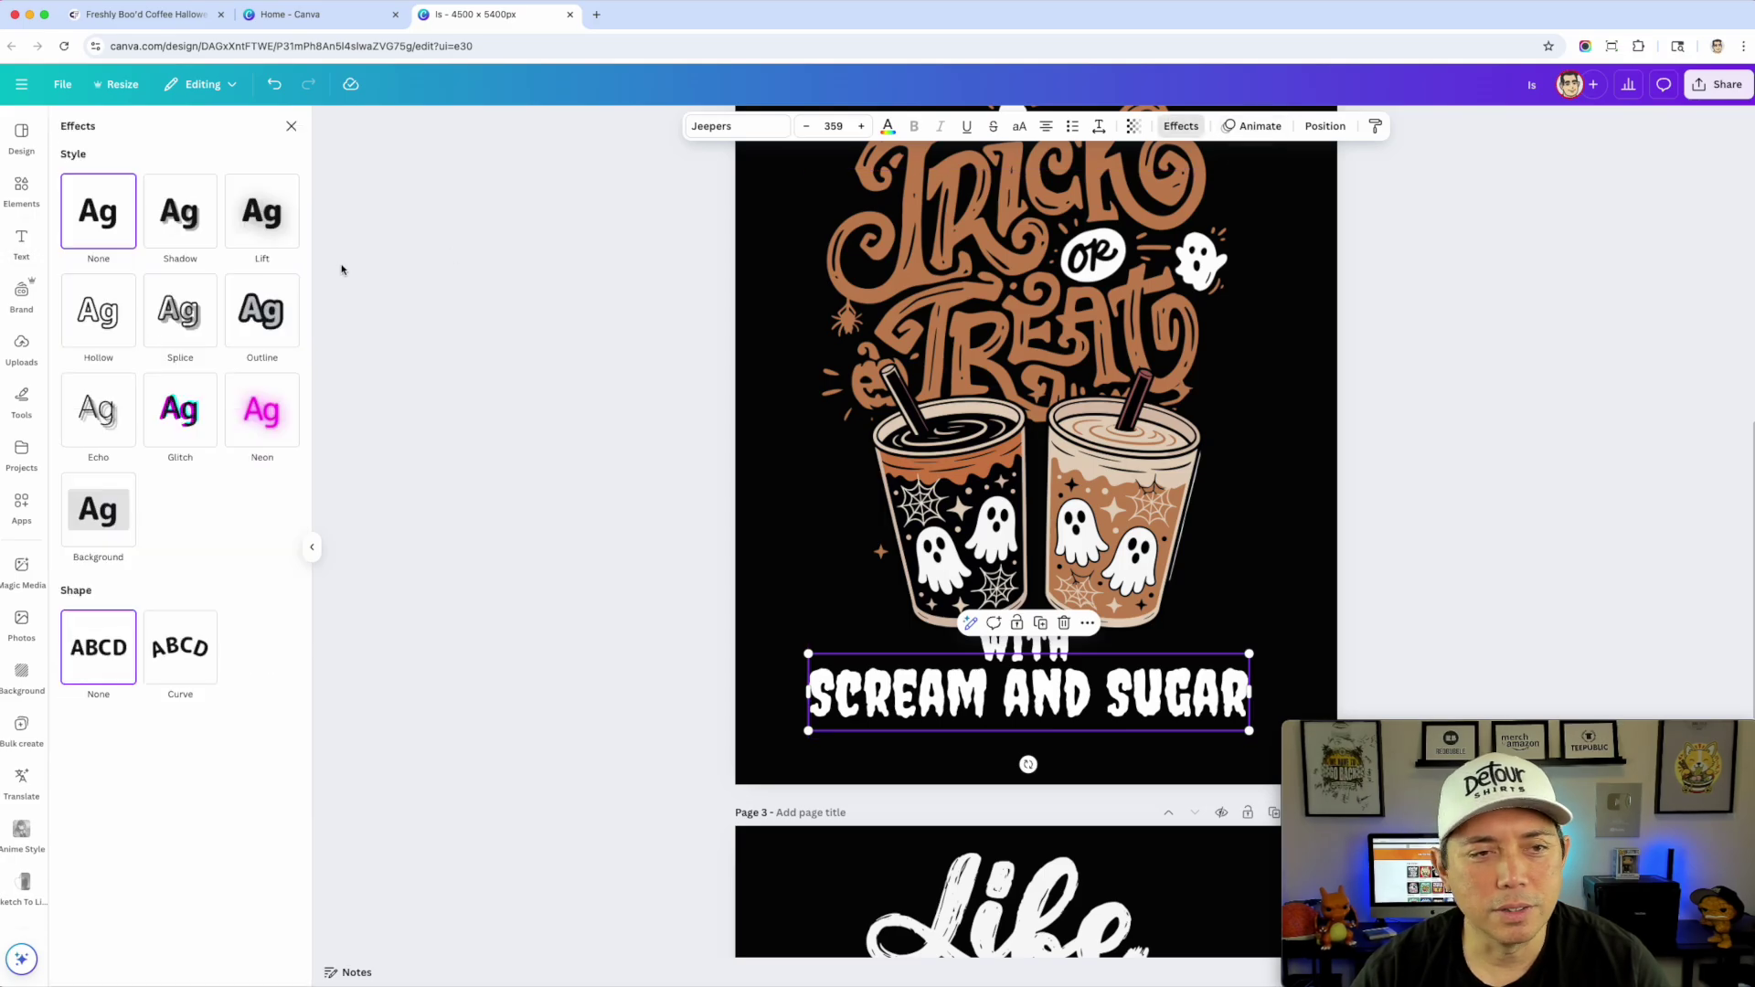
left_click(187, 645)
left_click_drag(179, 745, 104, 727)
left_click(1068, 695)
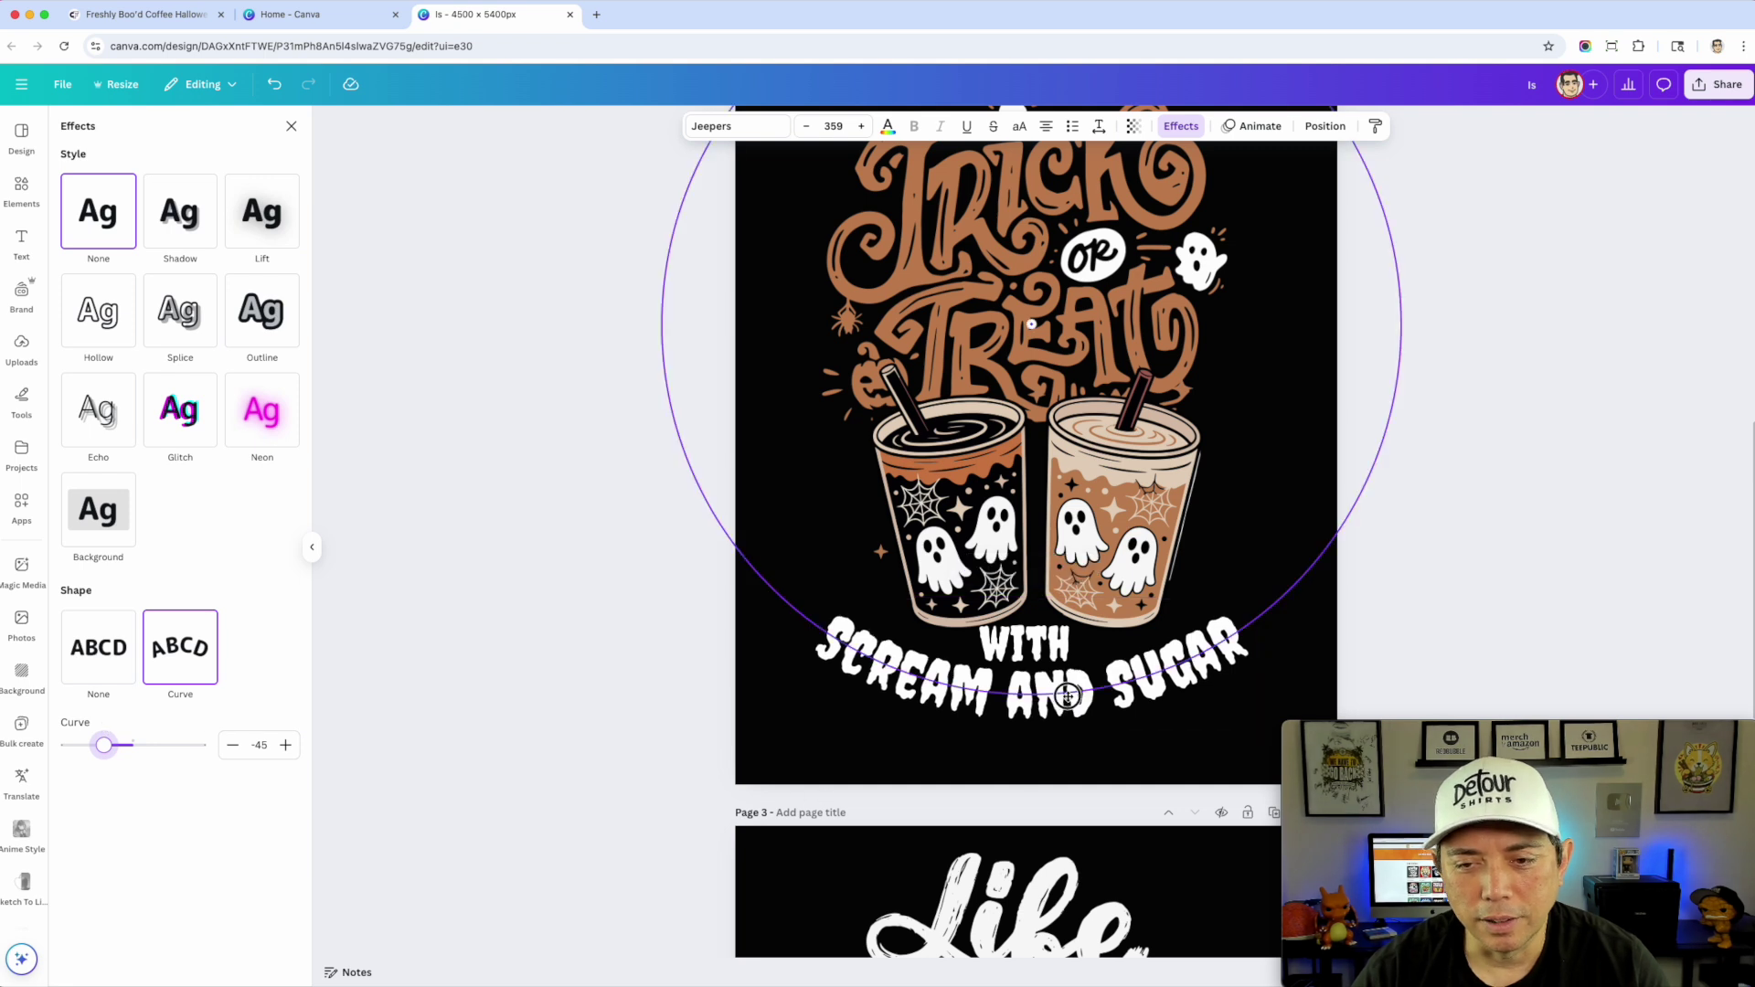
left_click(1296, 540)
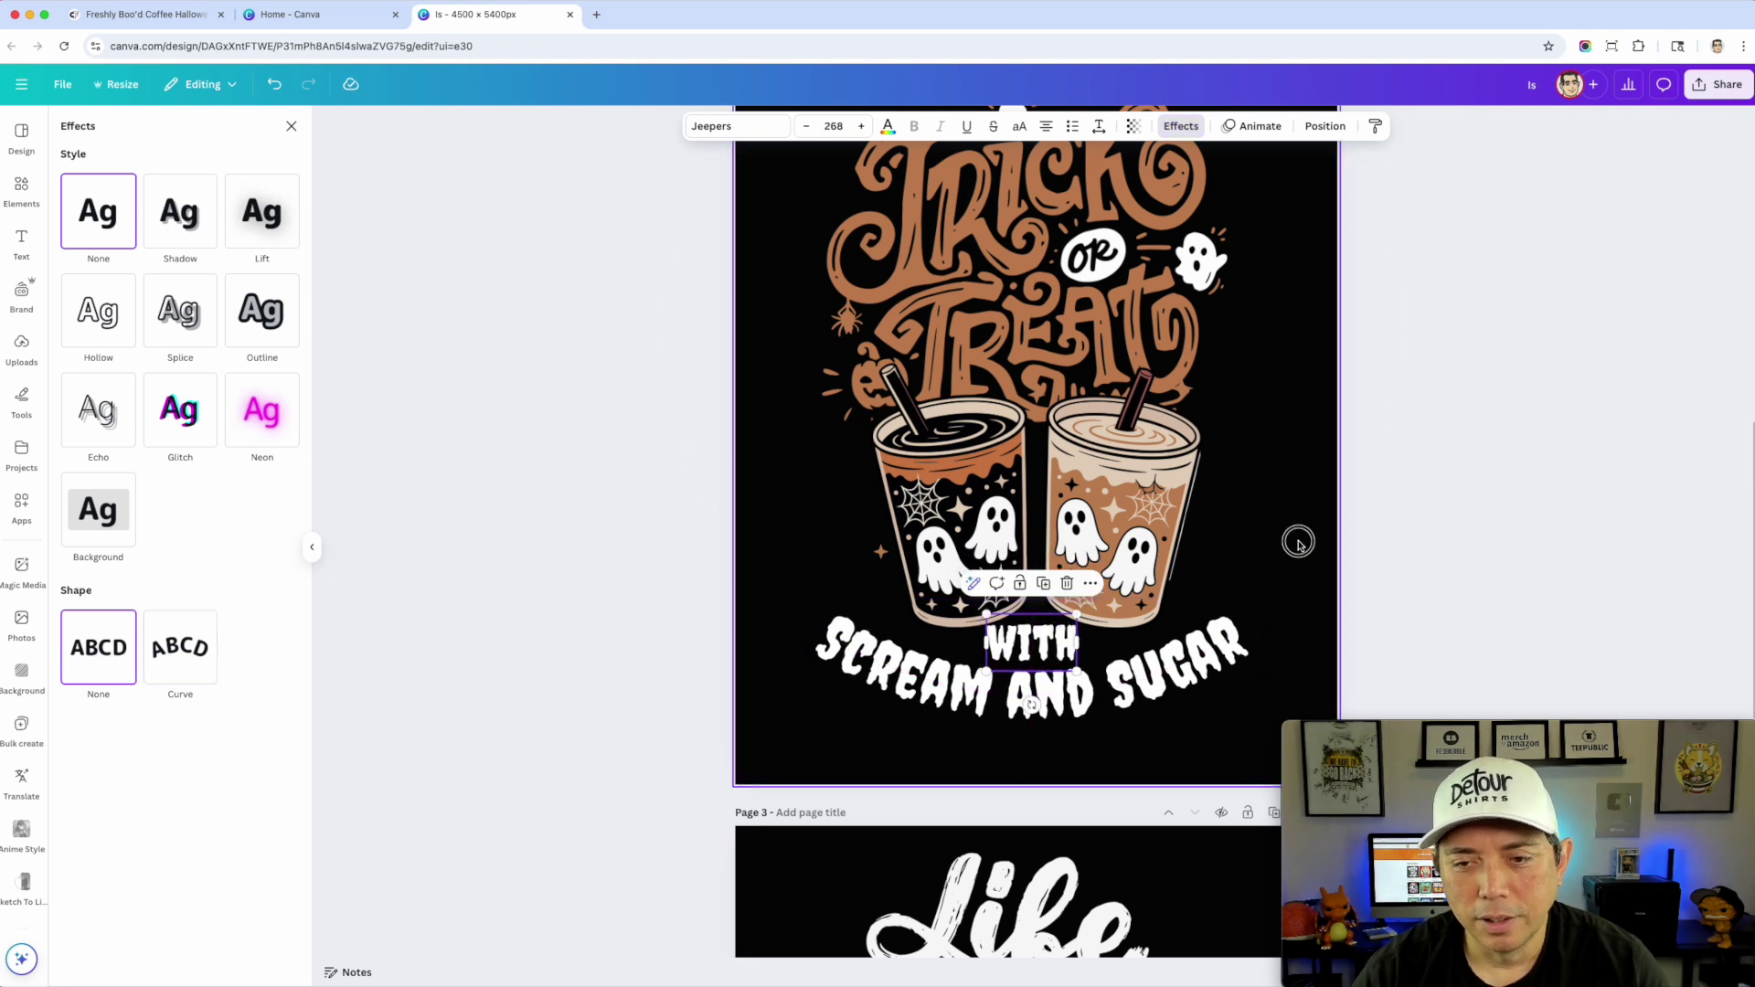
Step: Review the finished coffee cup designs on all three pages, ending on the "Boo Y'all" page
scroll(1380, 519, "up", 3)
scroll(1362, 539, "down", 10)
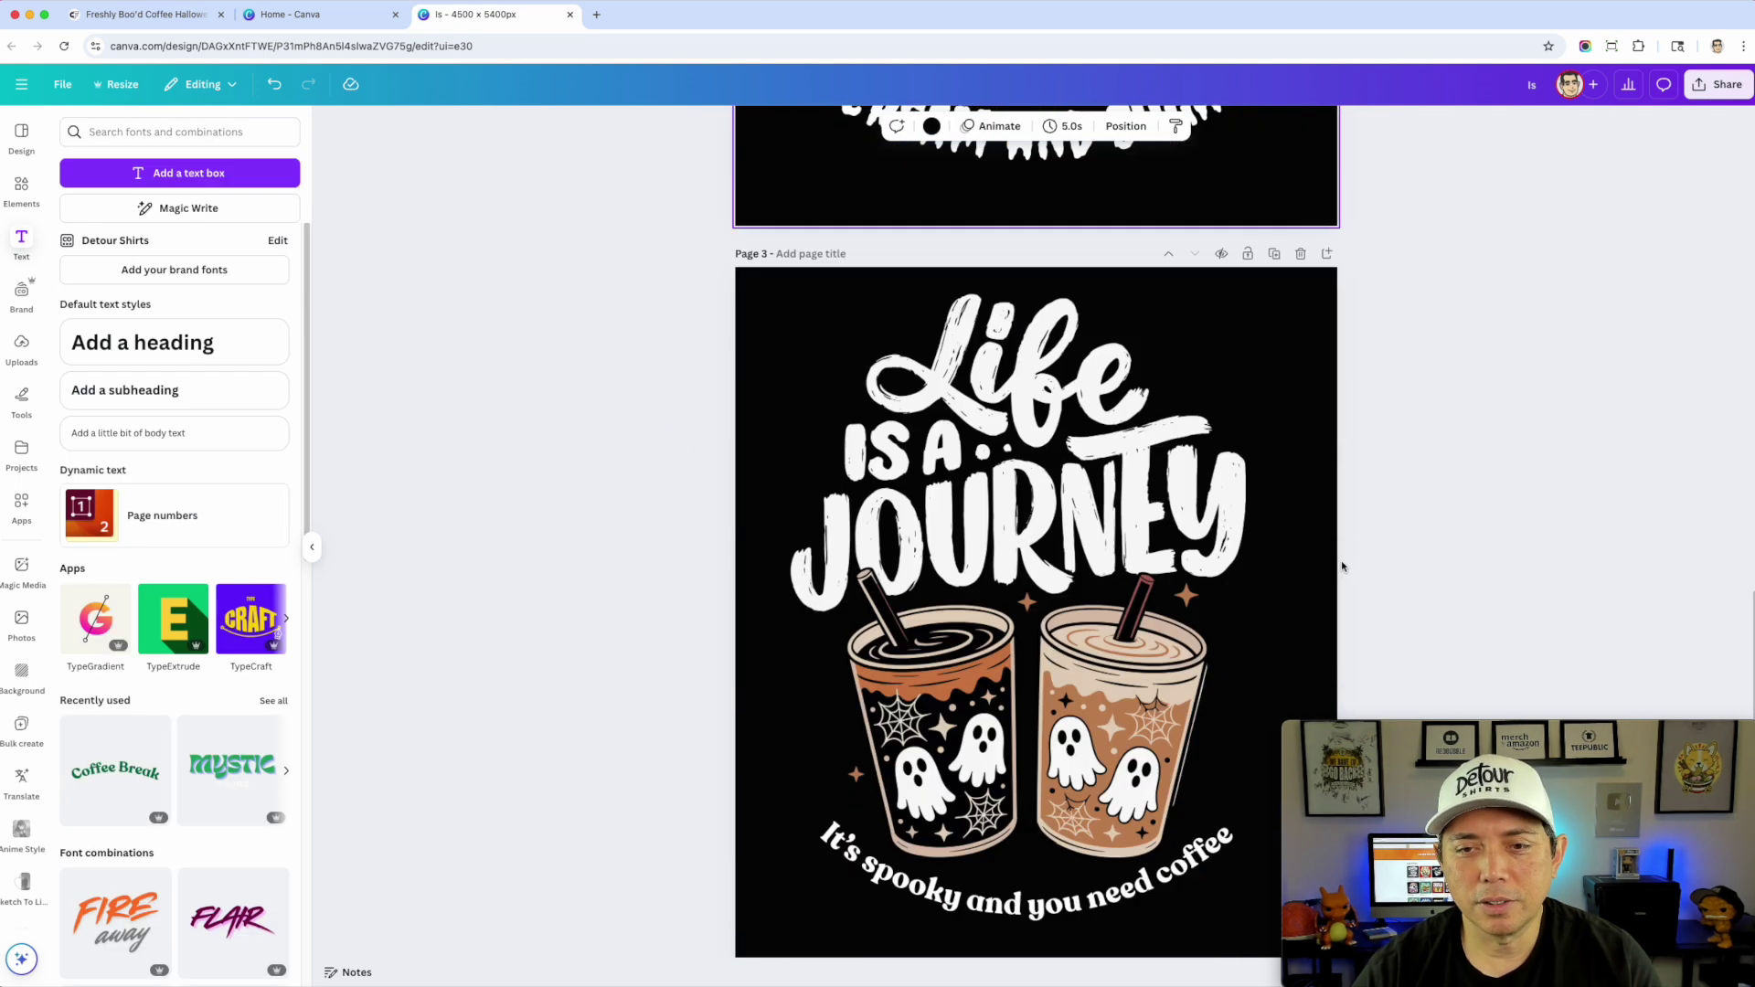
scroll(1340, 568, "down", 2)
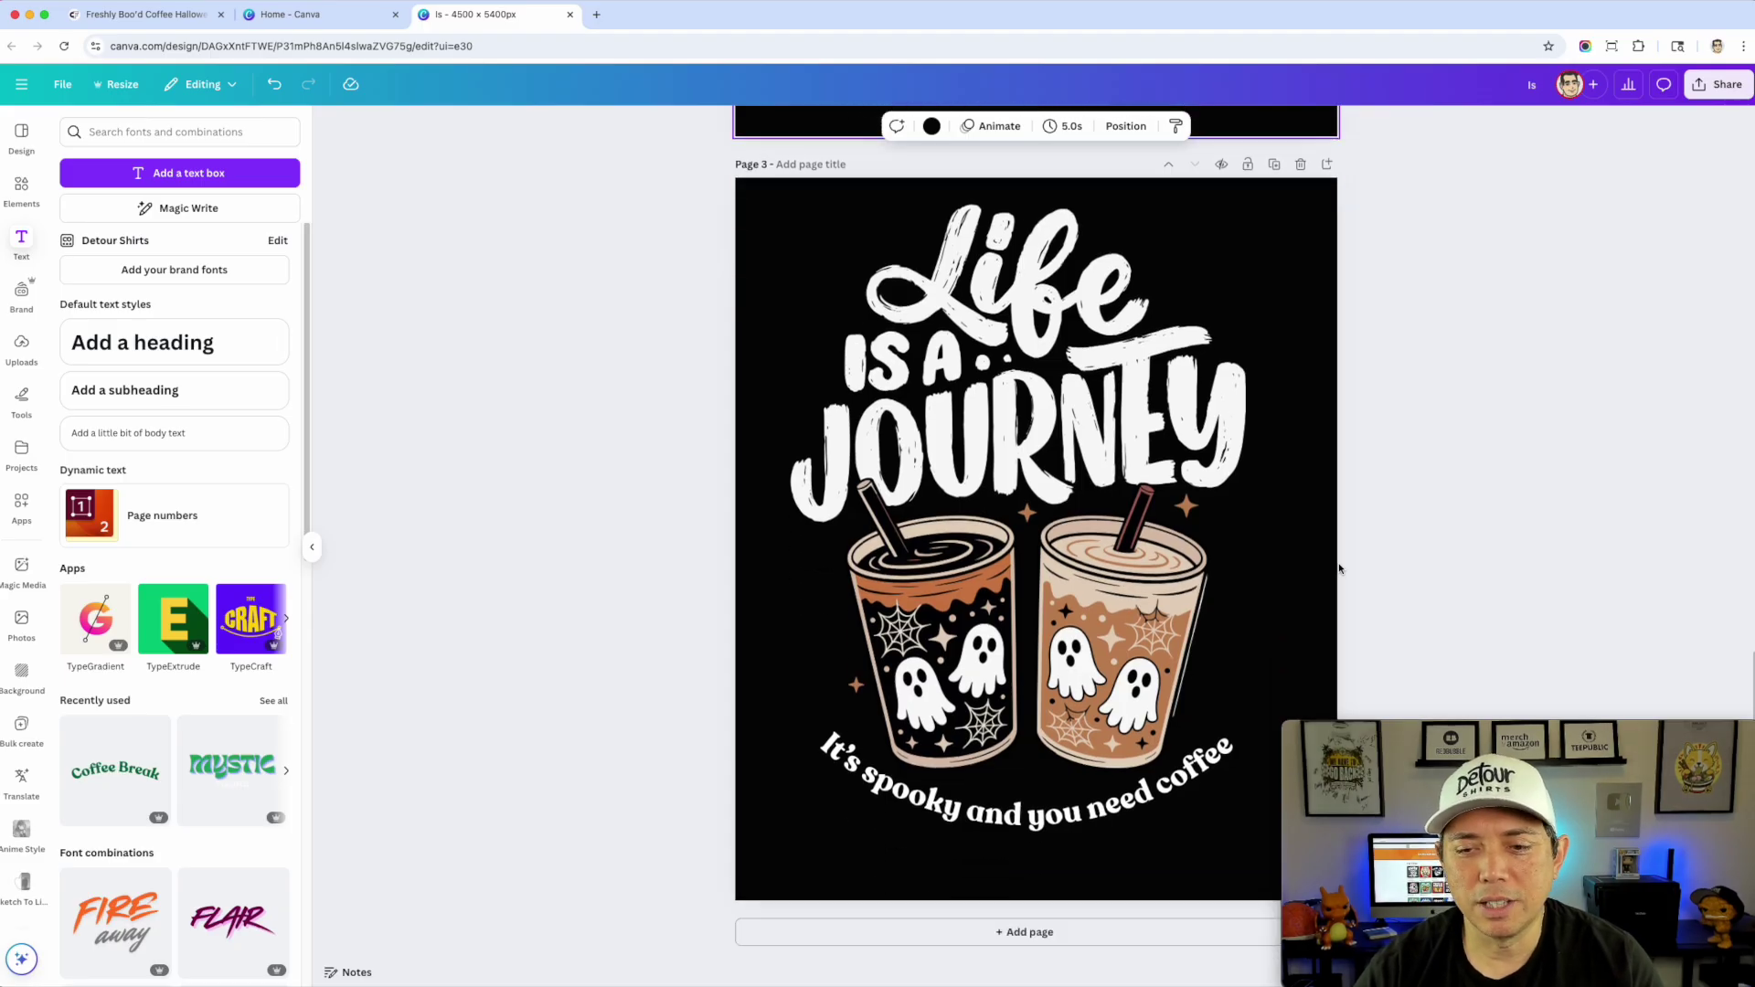
scroll(1234, 600, "up", 15)
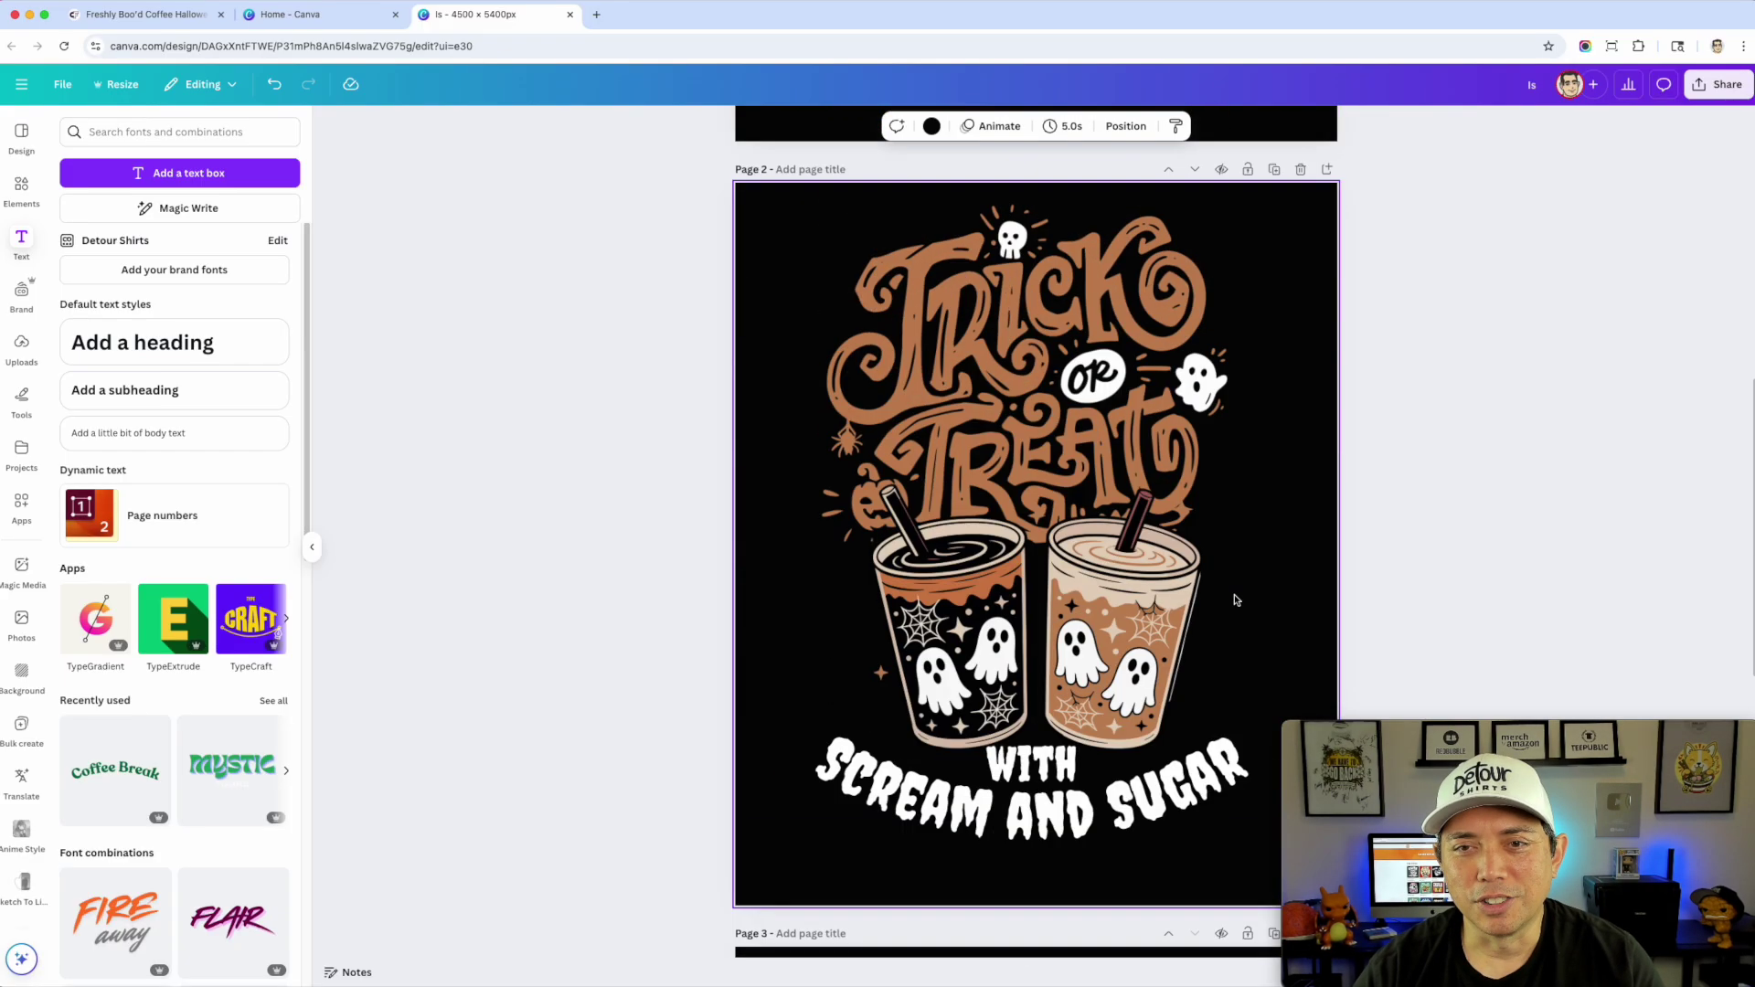
scroll(1233, 600, "up", 15)
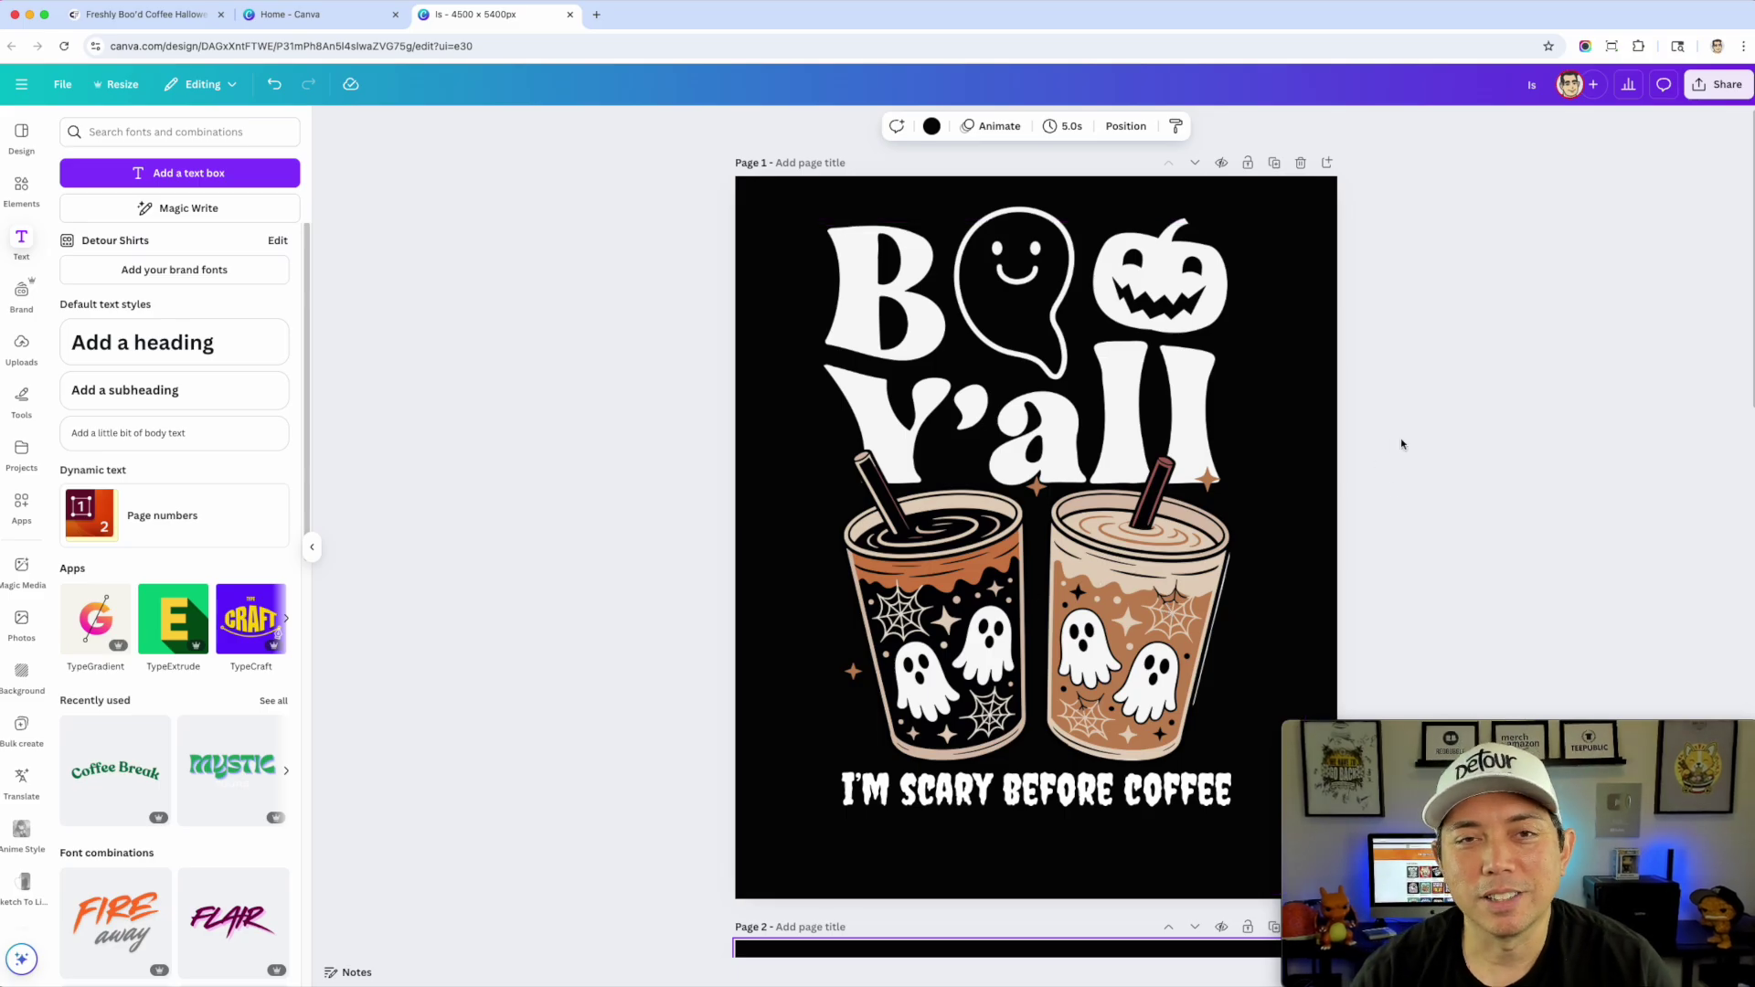
scroll(1391, 492, "down", 2)
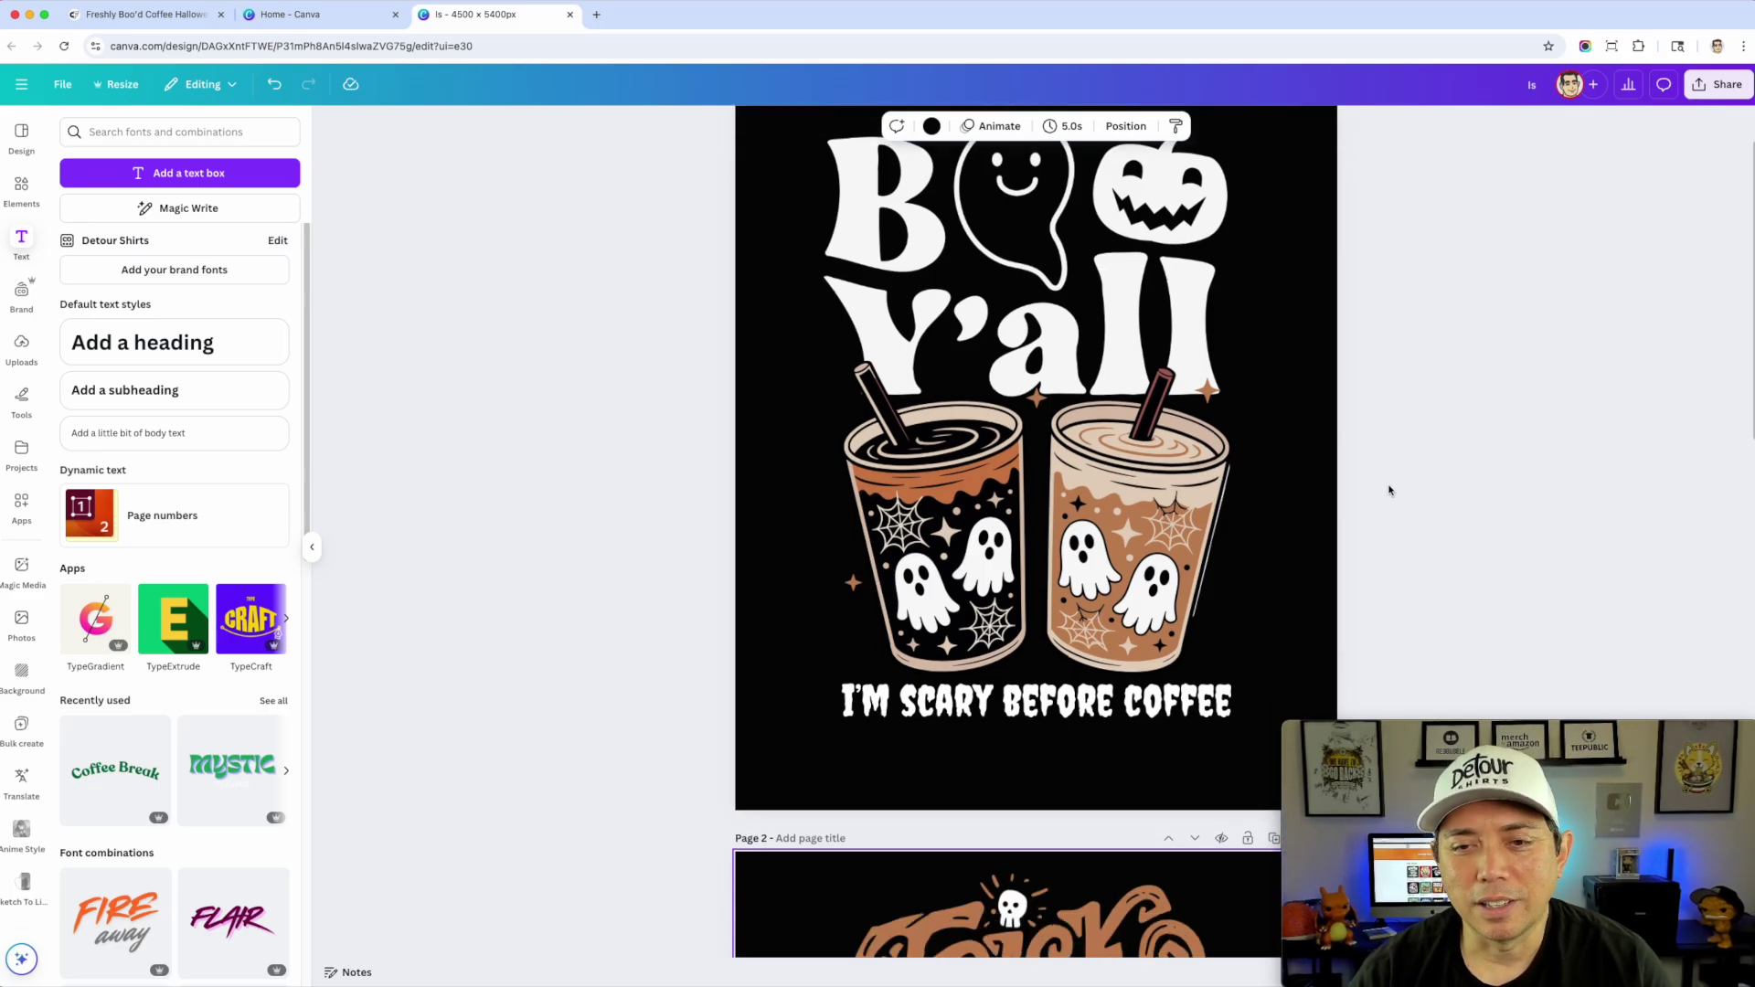
scroll(1389, 490, "up", 2)
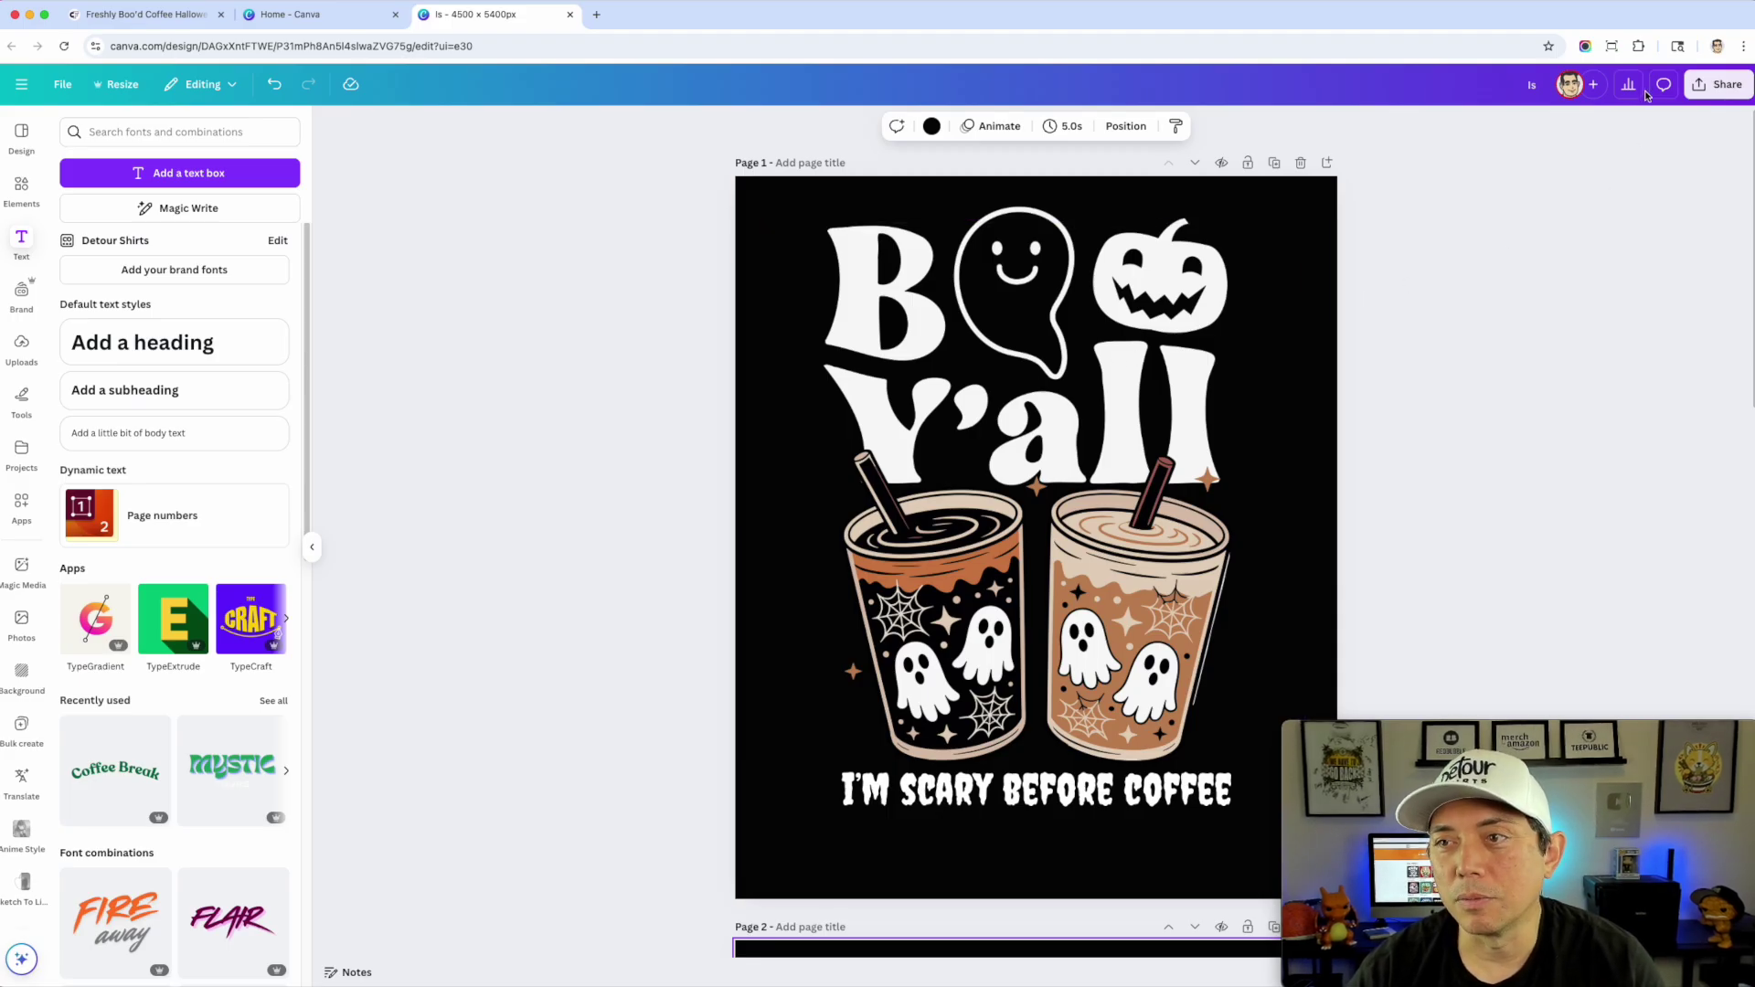
Step: Download pages 1-3 of the design as PNG at 4,500 × 5,400 px
left_click(1720, 84)
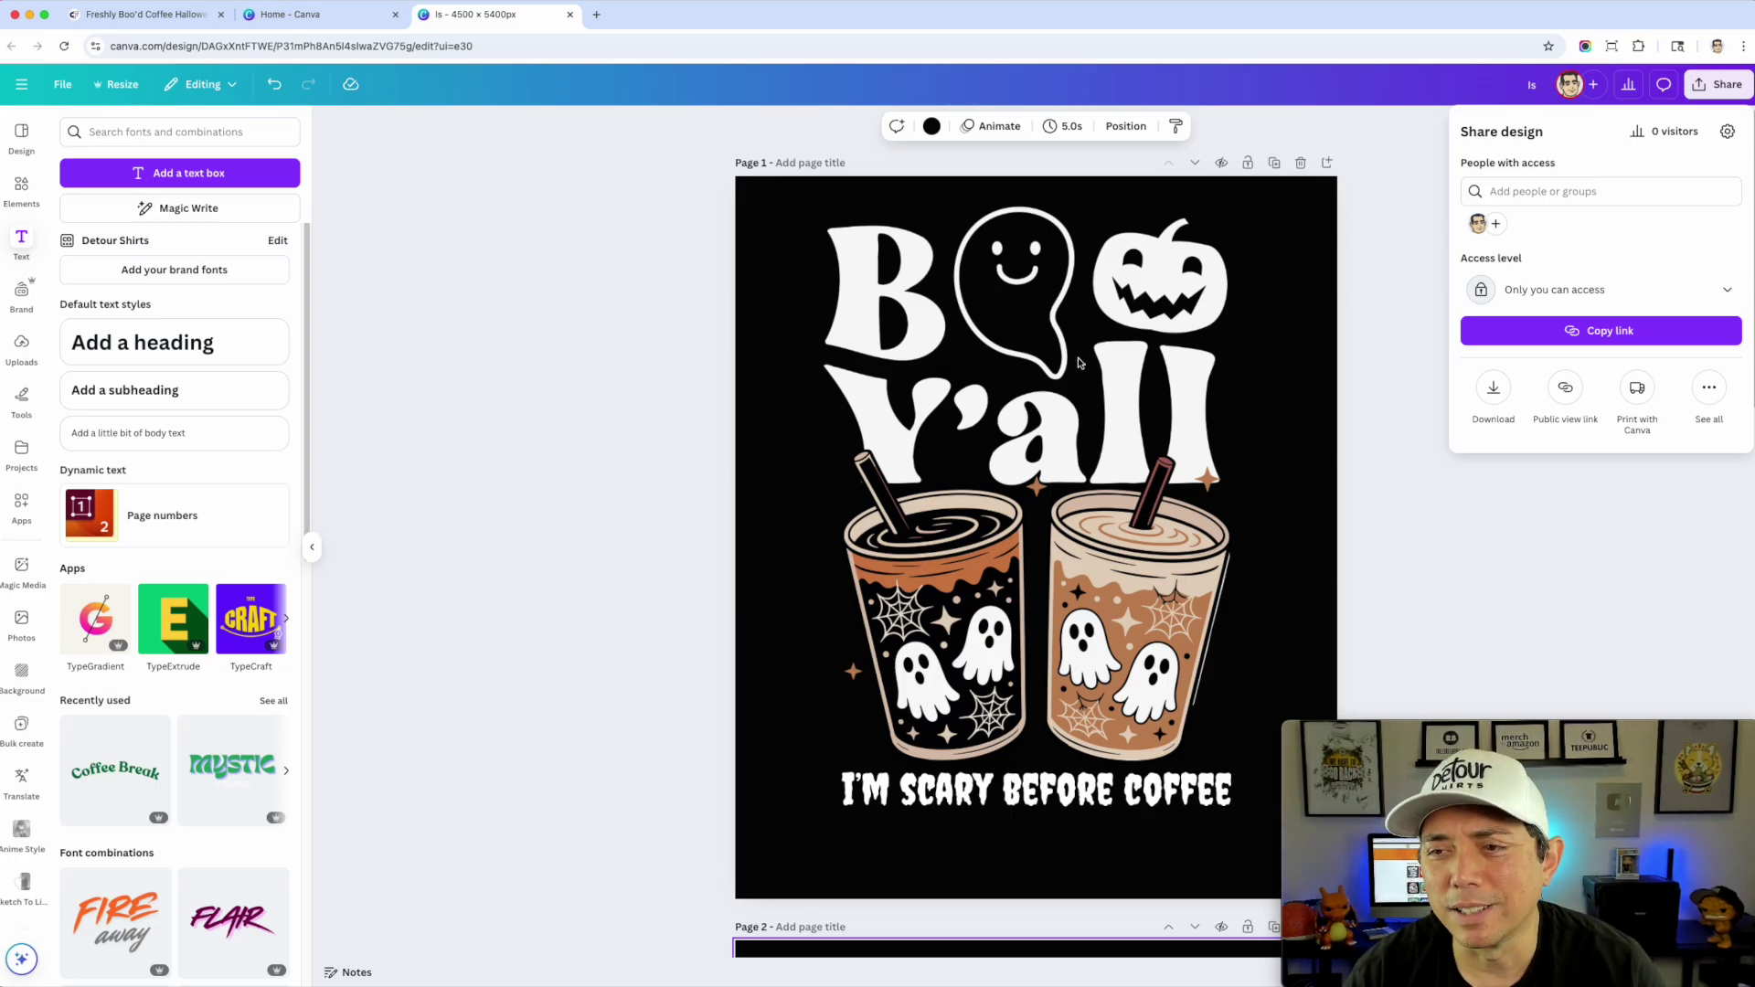
left_click(1492, 388)
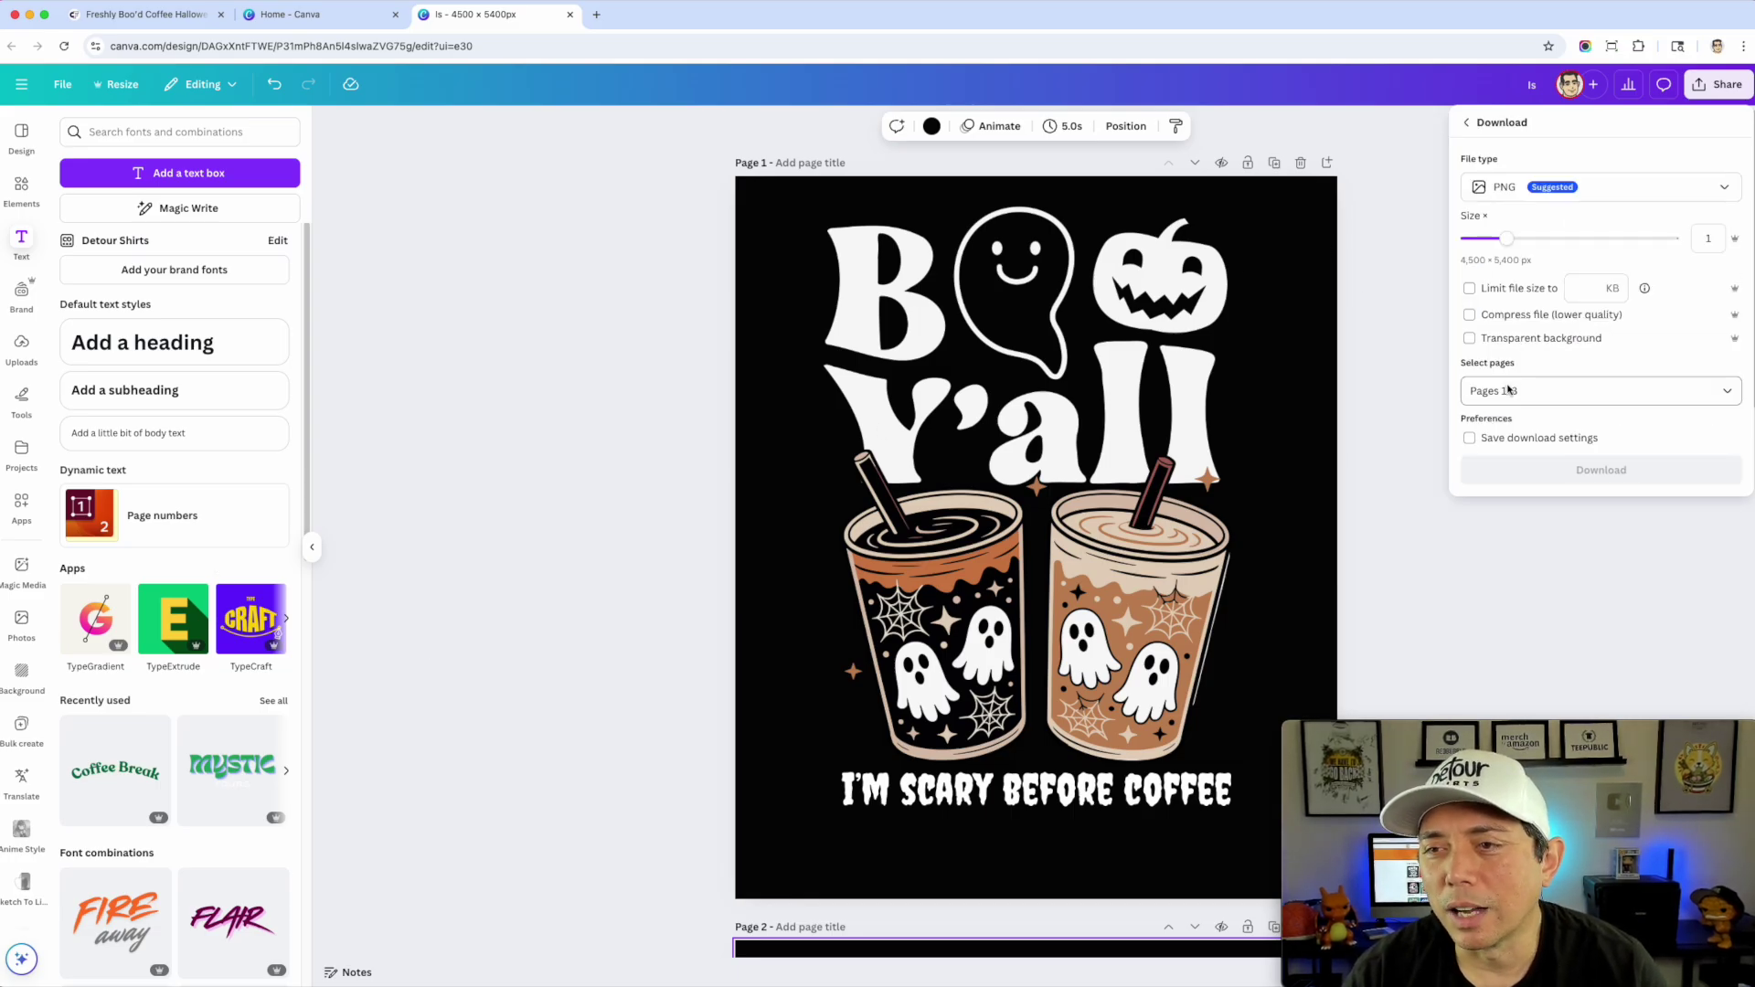
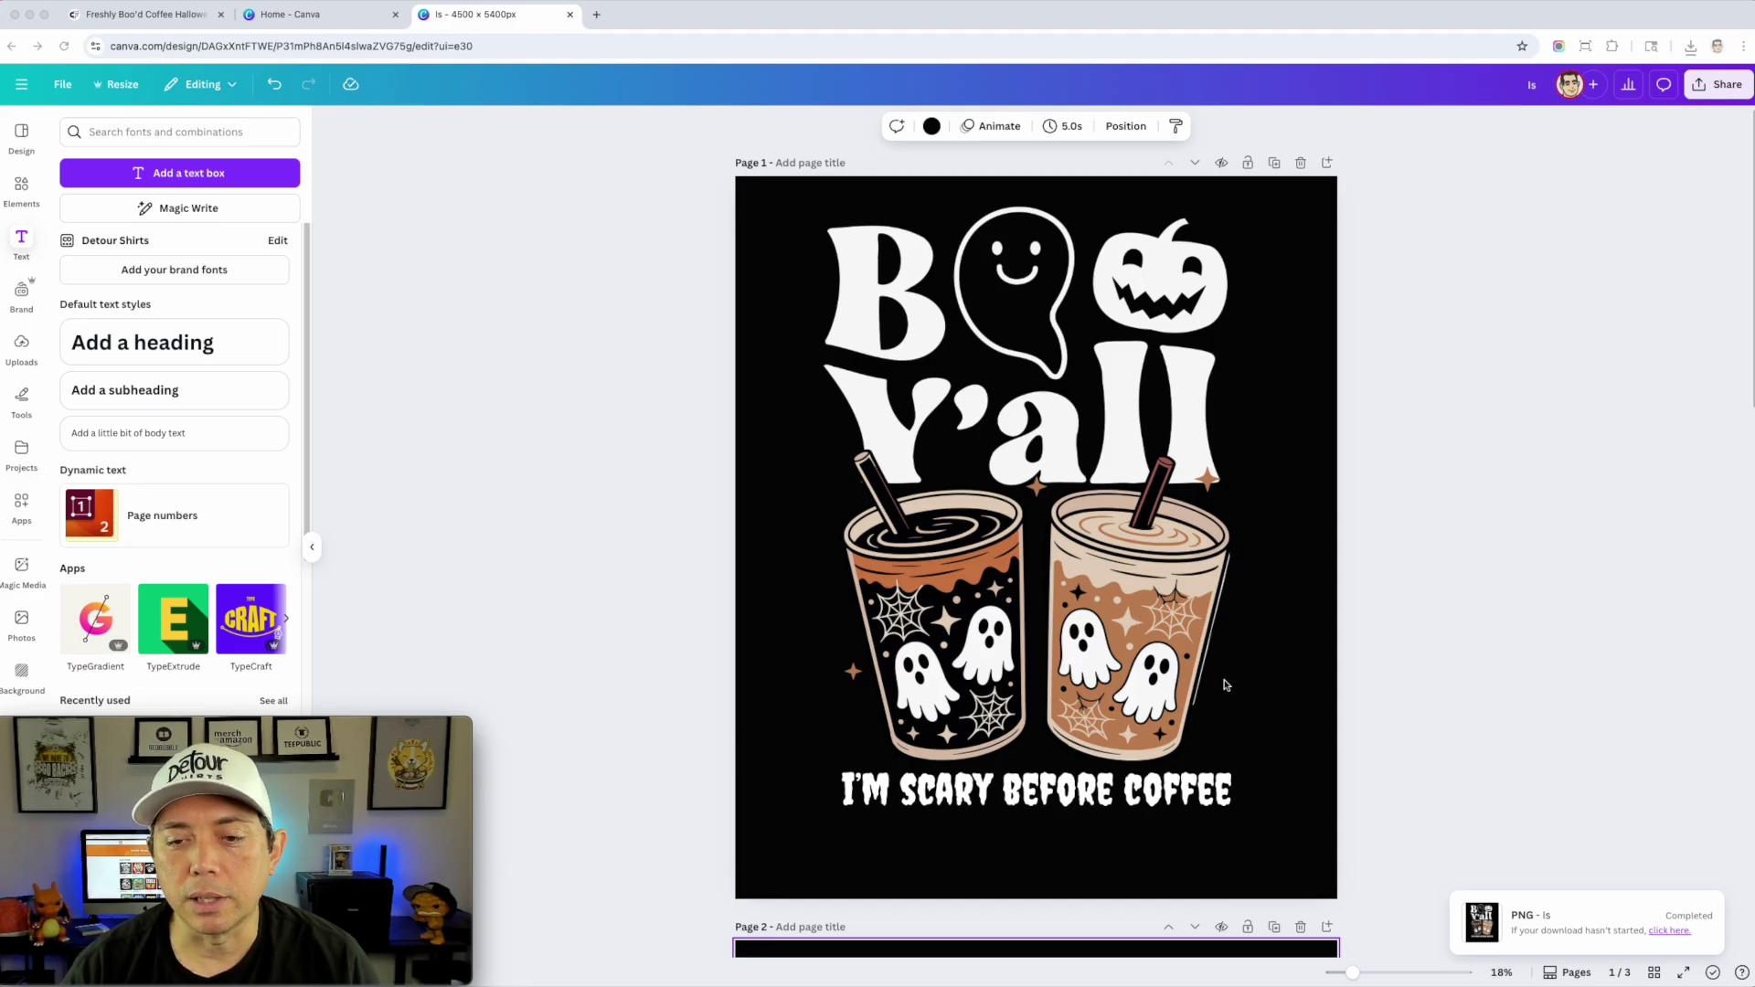
Step: Compare the lettering, ghost cups and taglines across the "Boo Y'all", "Trick or Treat" and "Life is a Journey" designs
scroll(1223, 685, "down", 10)
scroll(1225, 684, "down", 5)
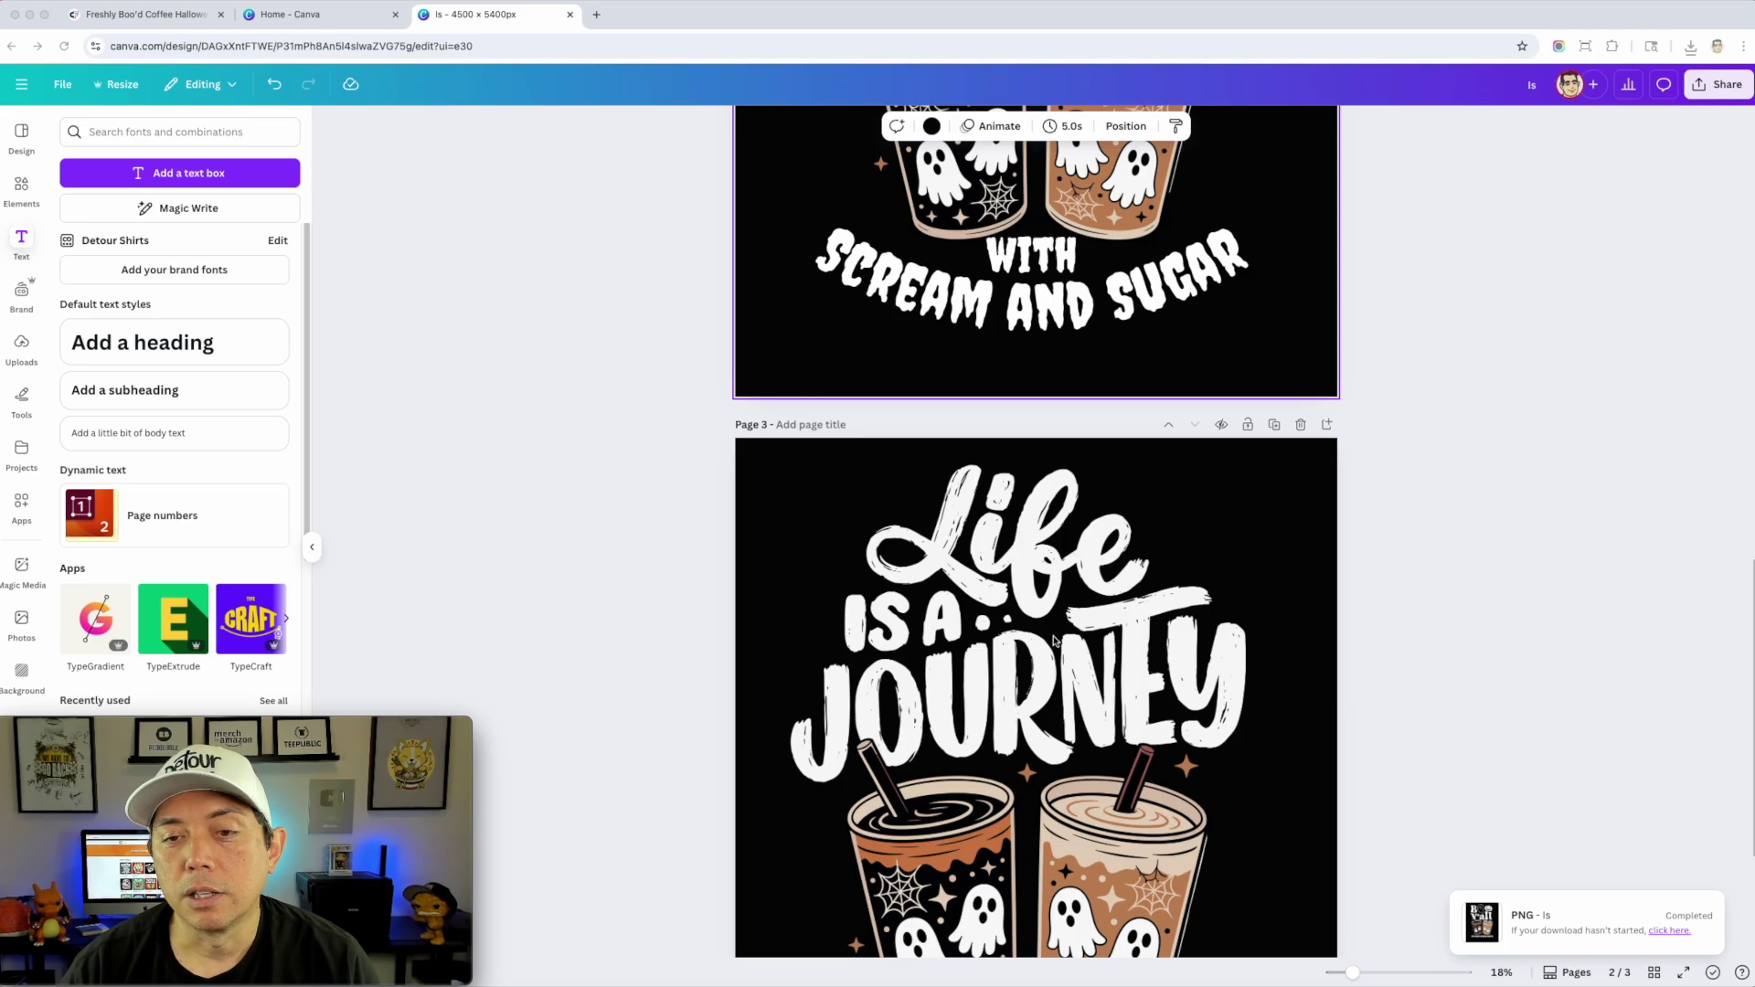
scroll(956, 570, "down", 1)
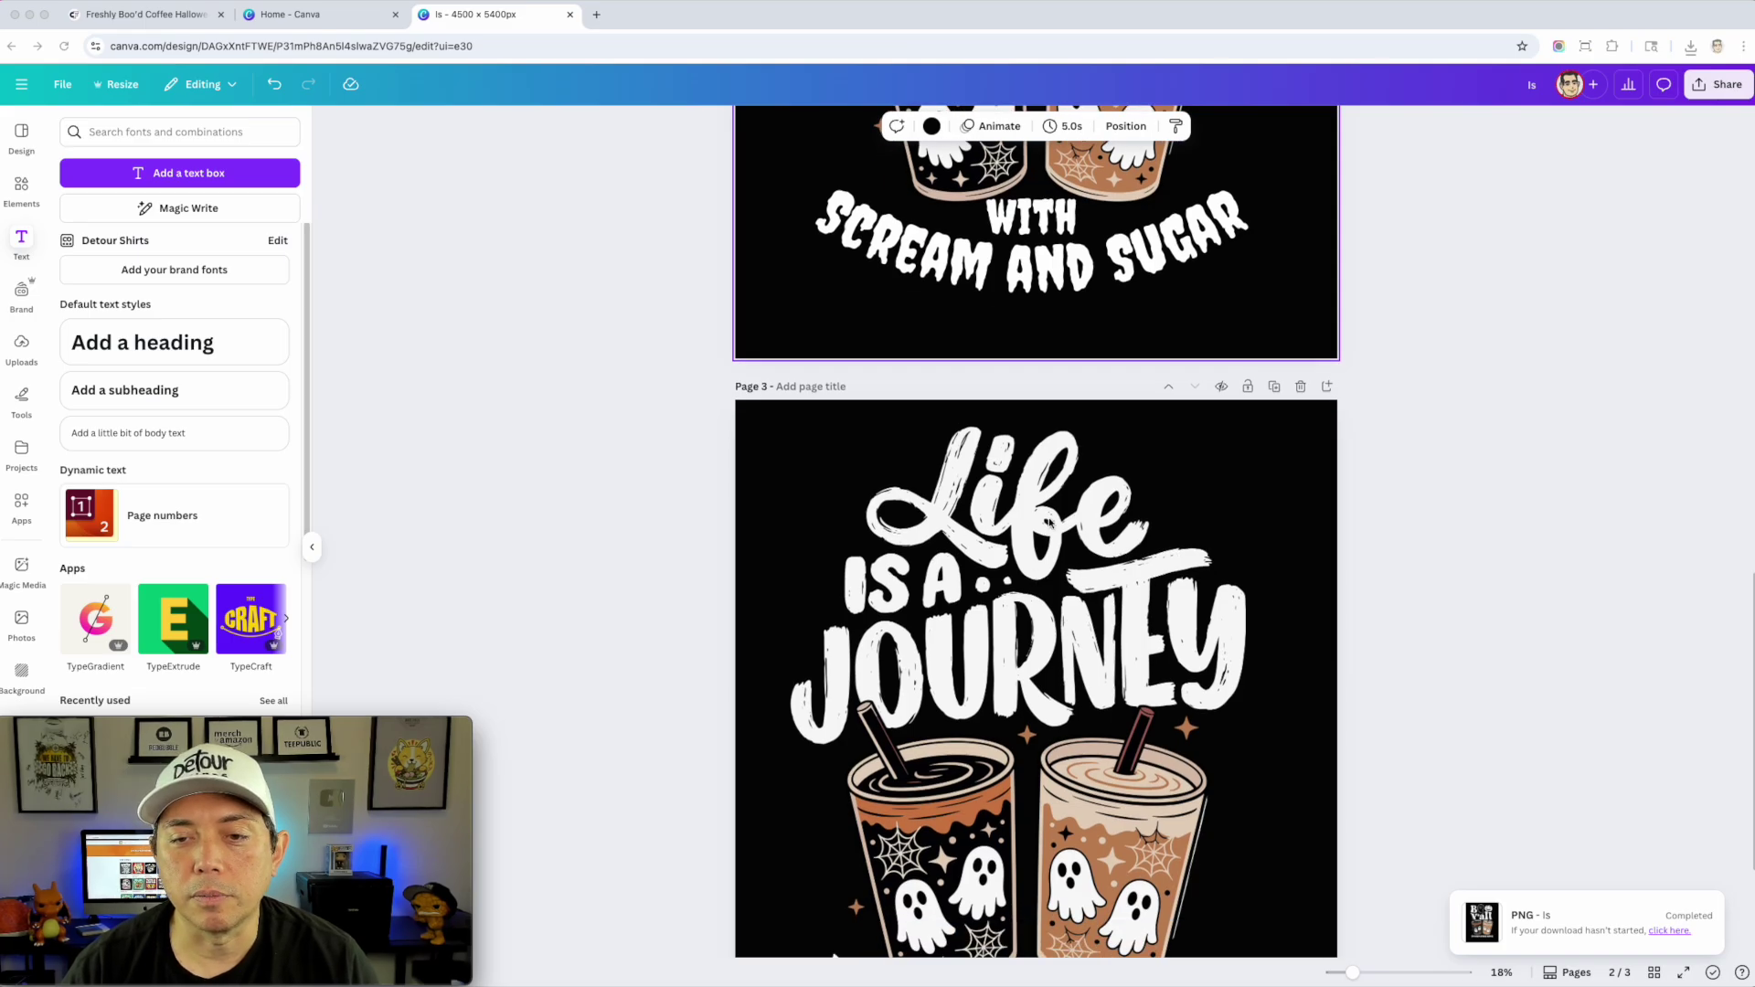
scroll(1011, 594, "down", 2)
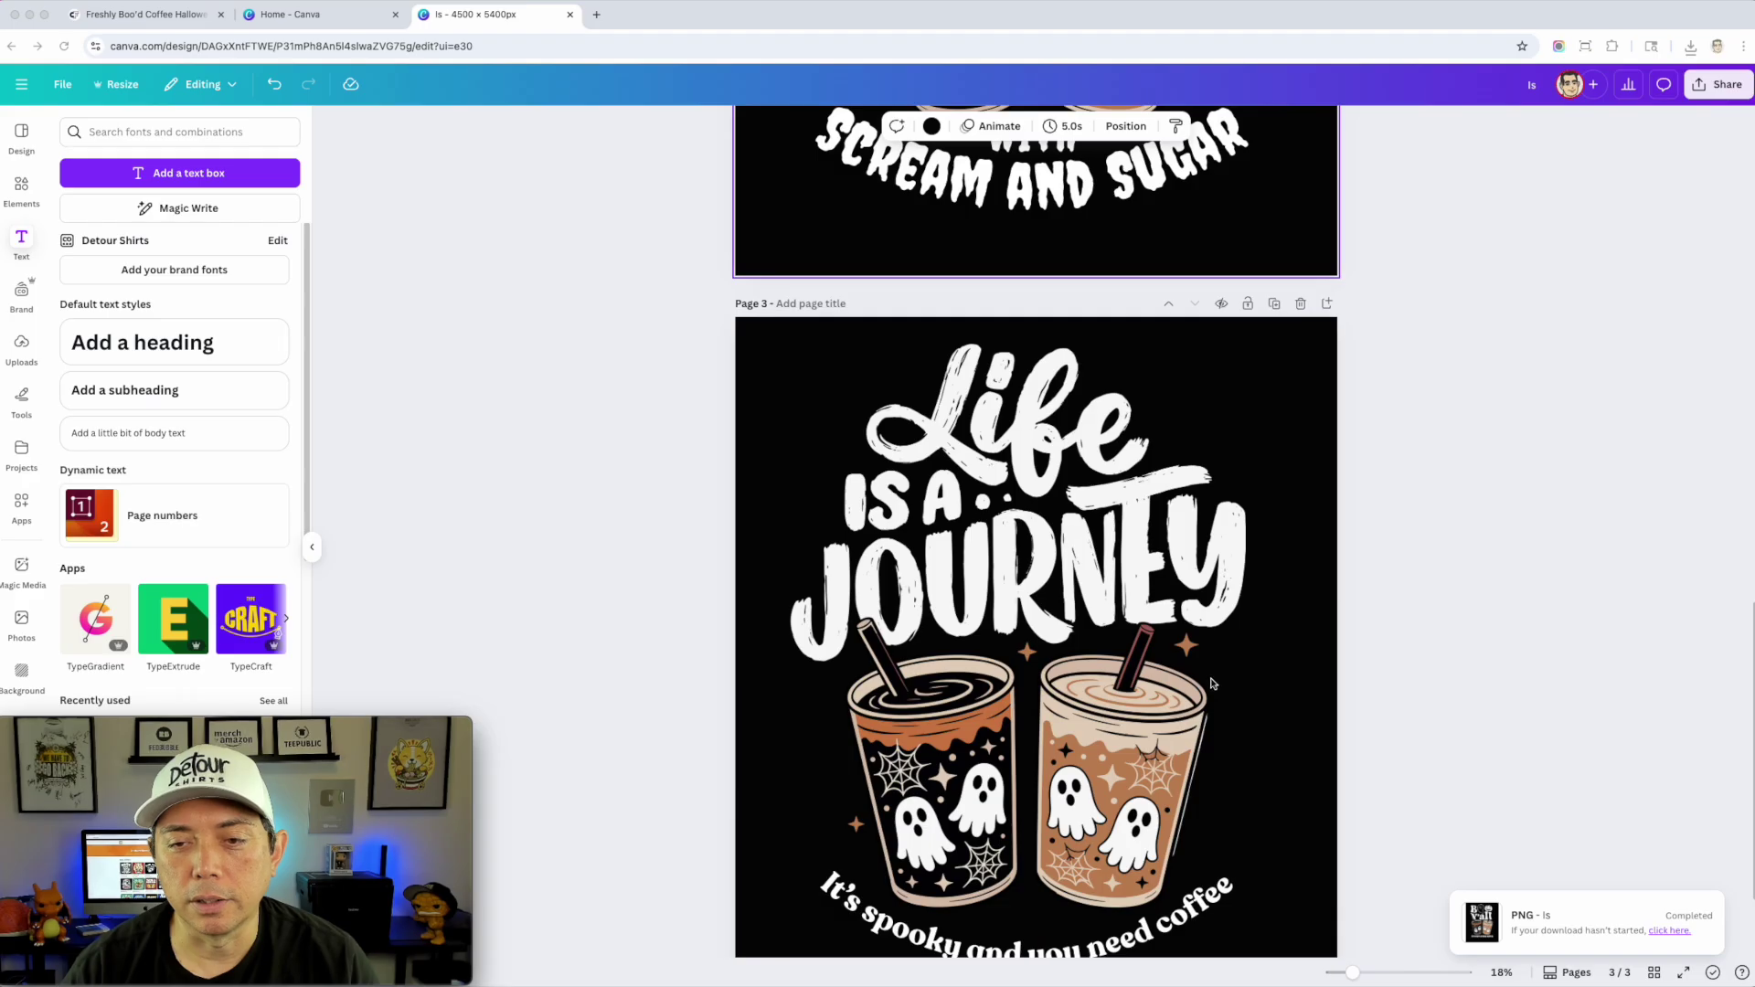
scroll(1197, 694, "down", 1)
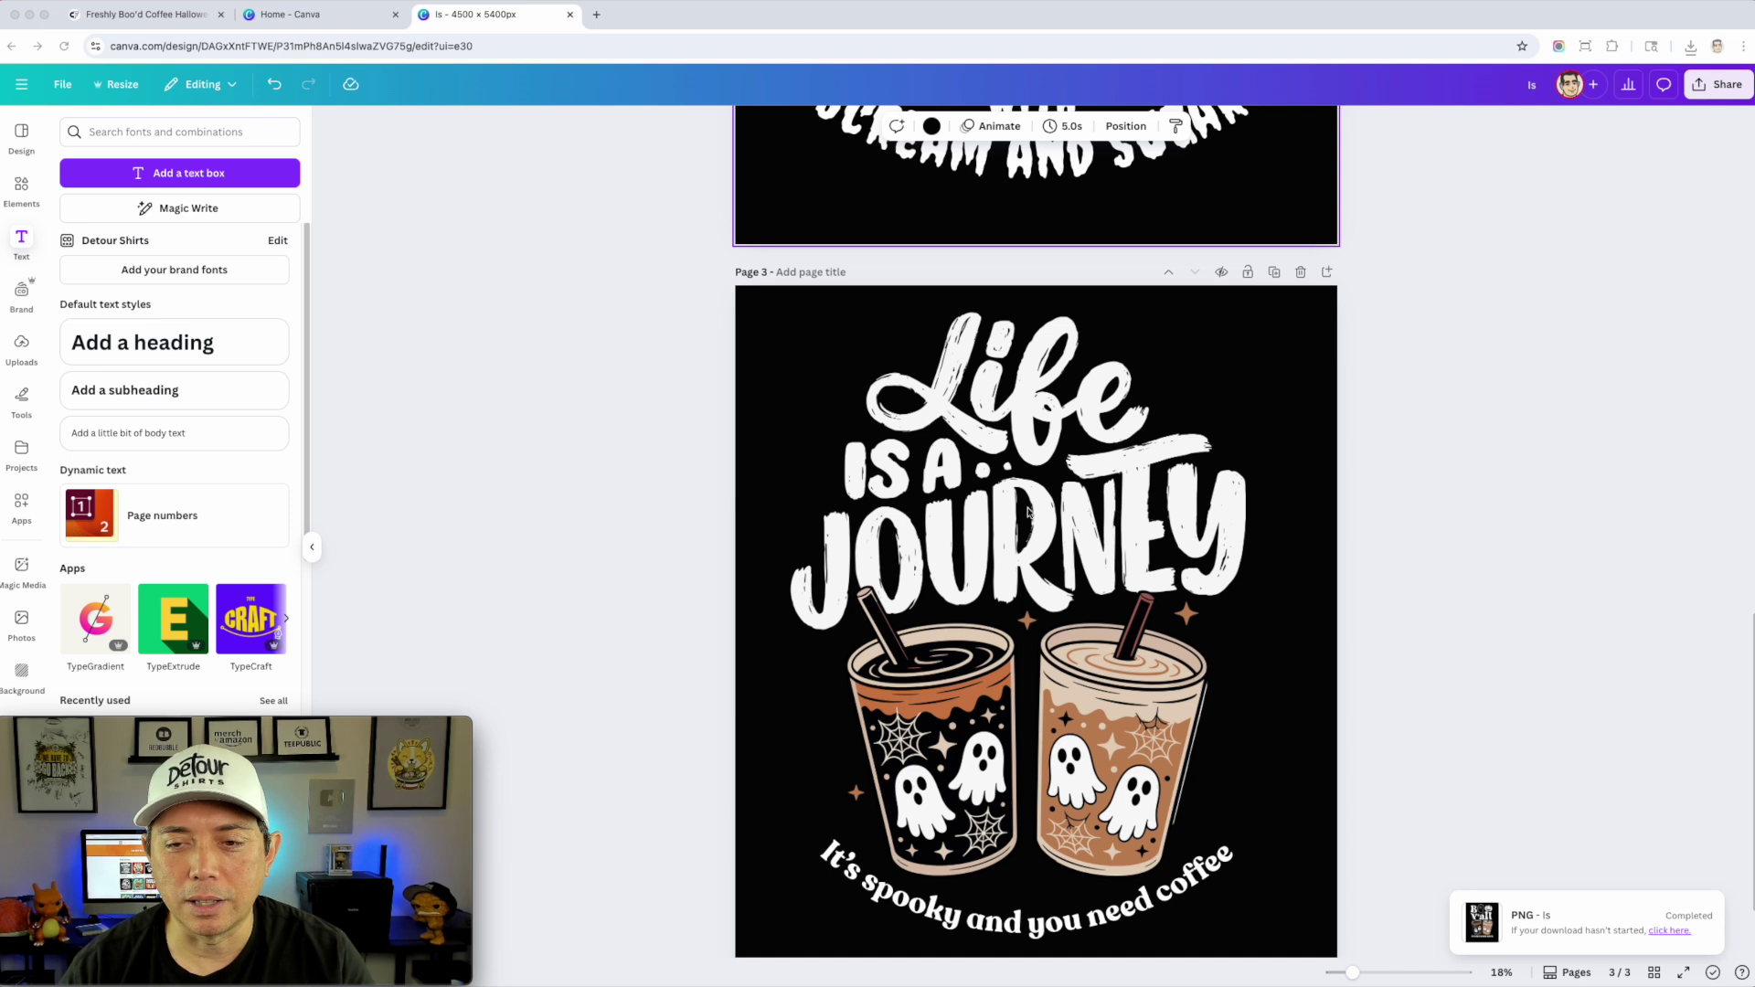
scroll(1029, 512, "up", 10)
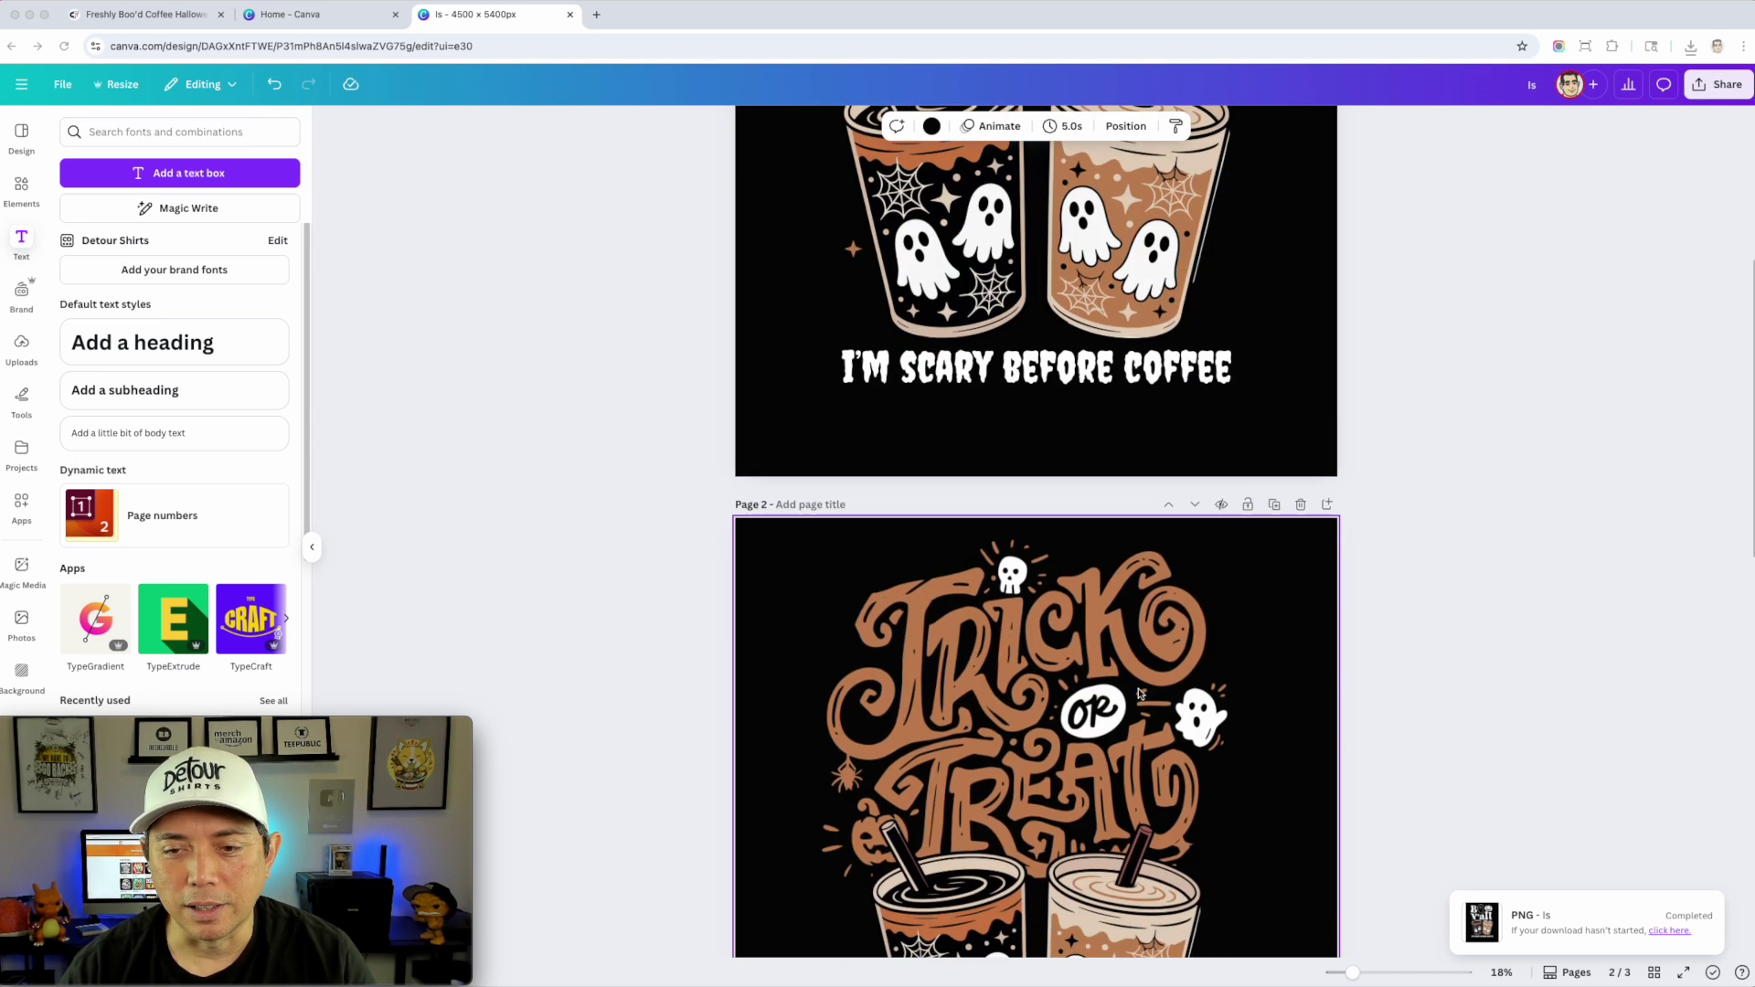
scroll(1046, 702, "down", 10)
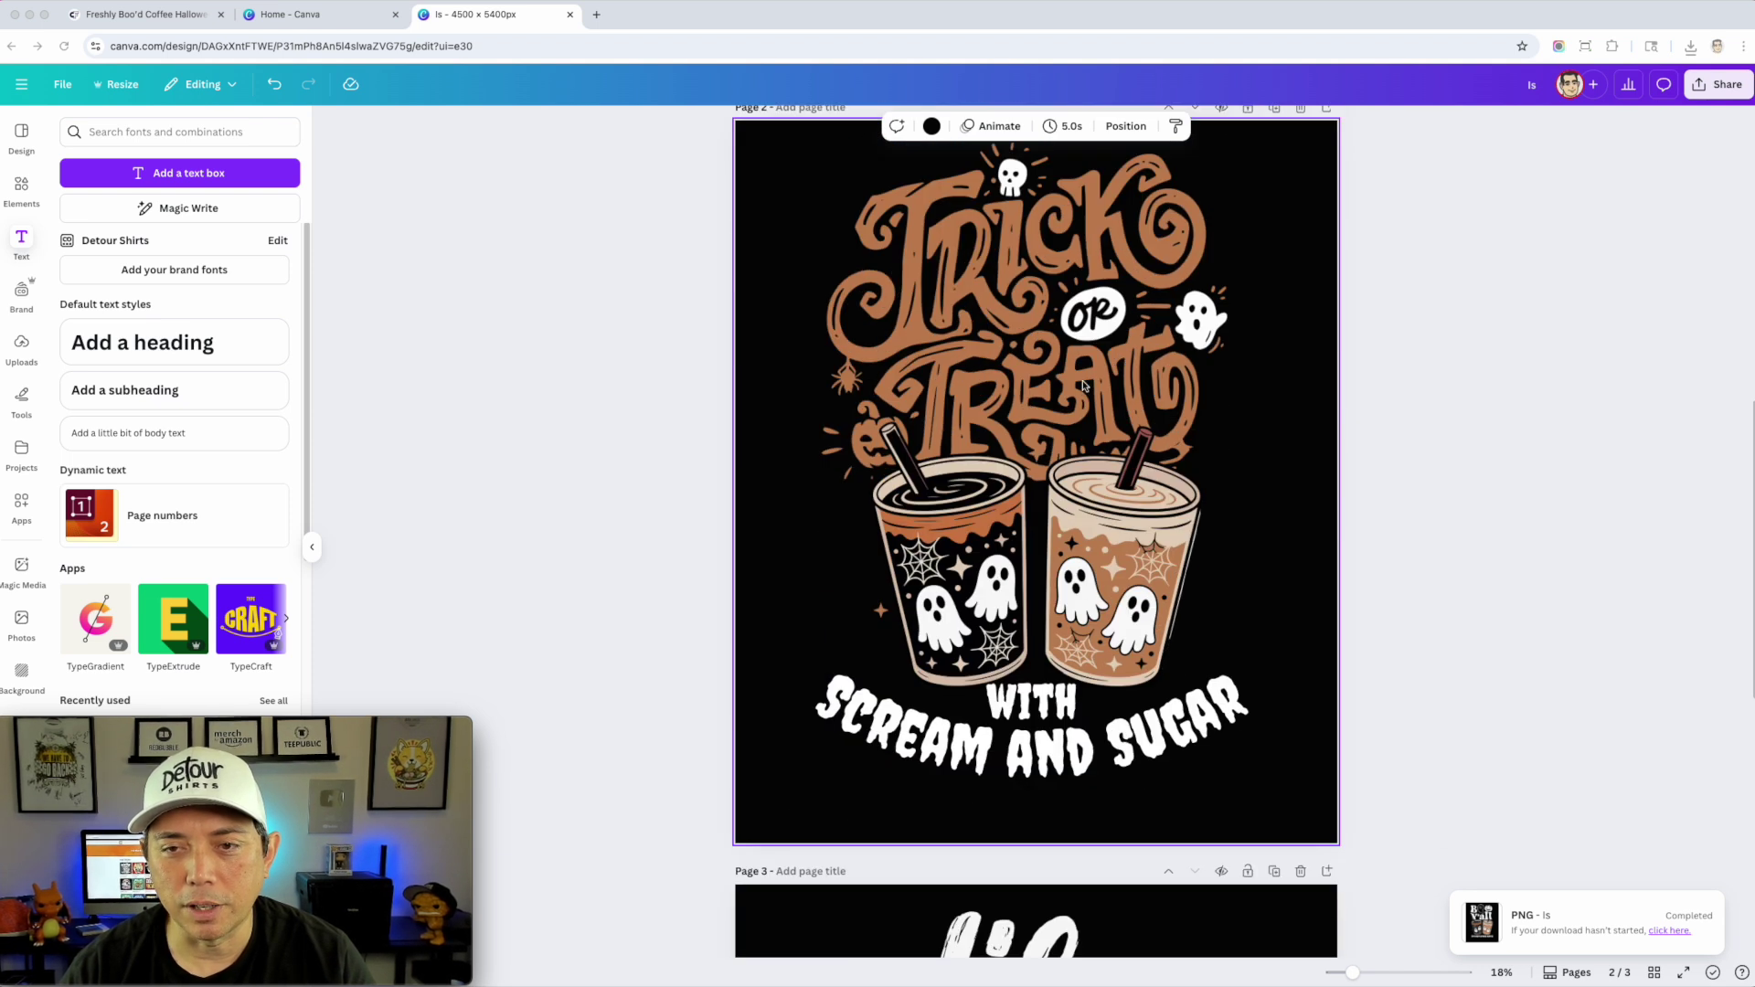
scroll(1073, 457, "up", 10)
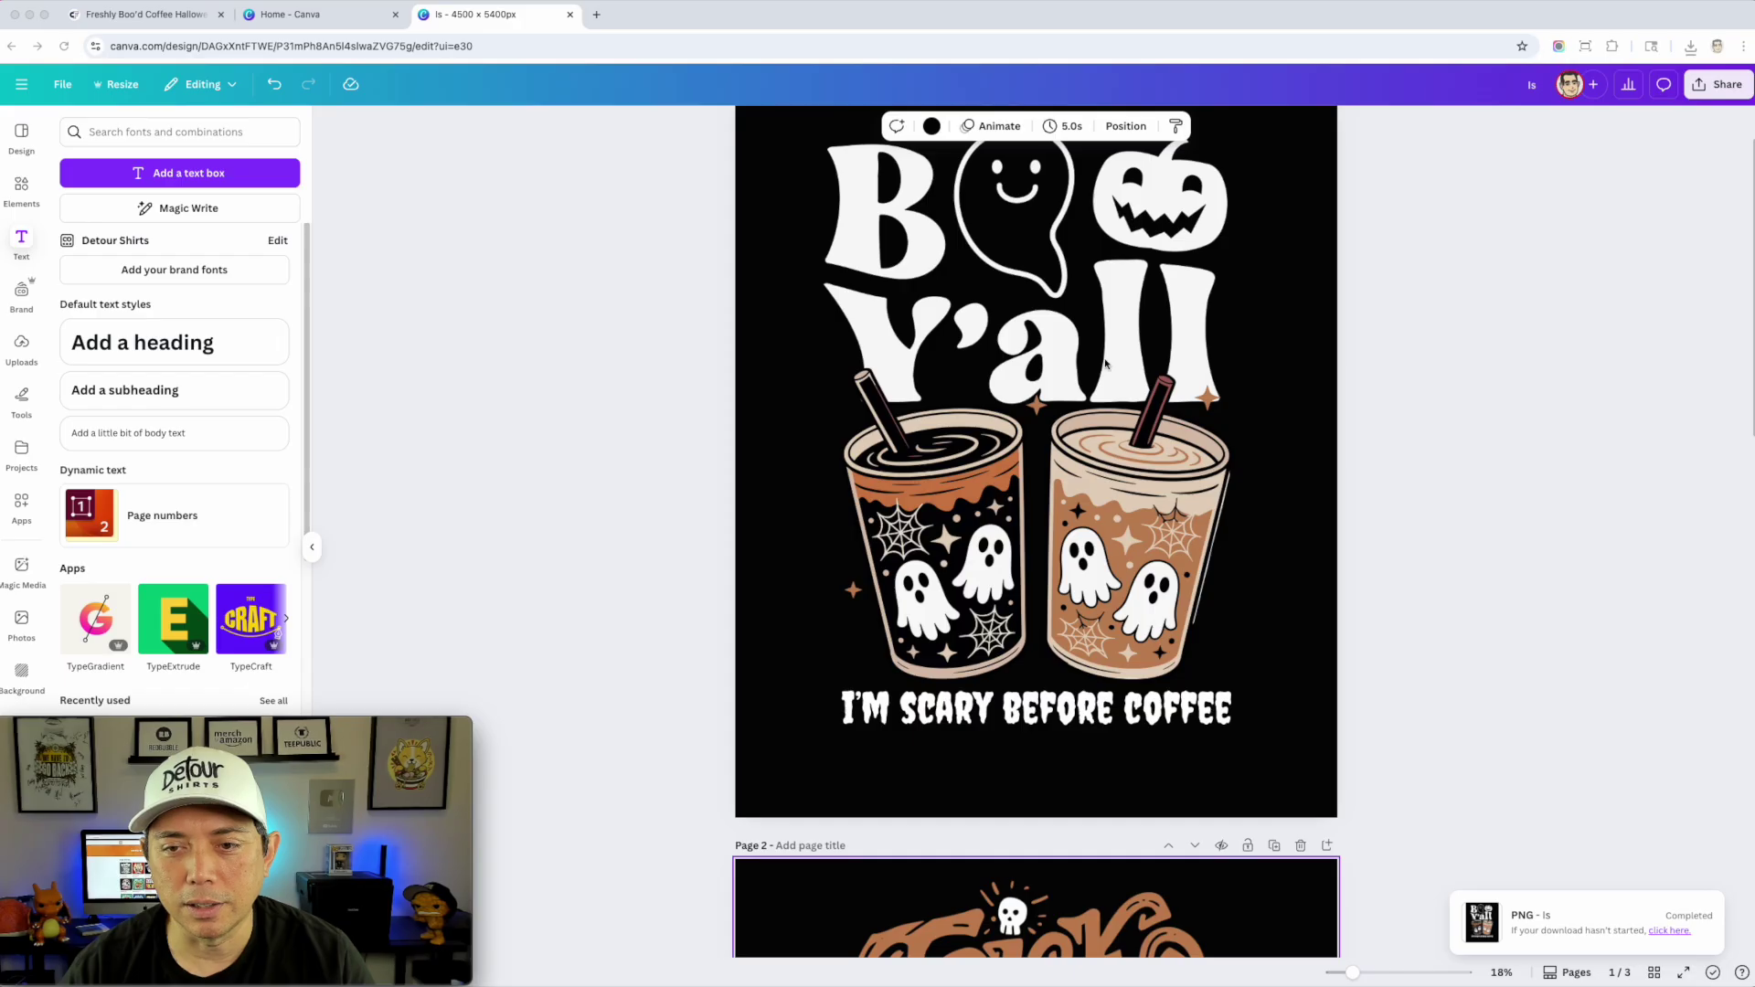
scroll(1105, 364, "down", 5)
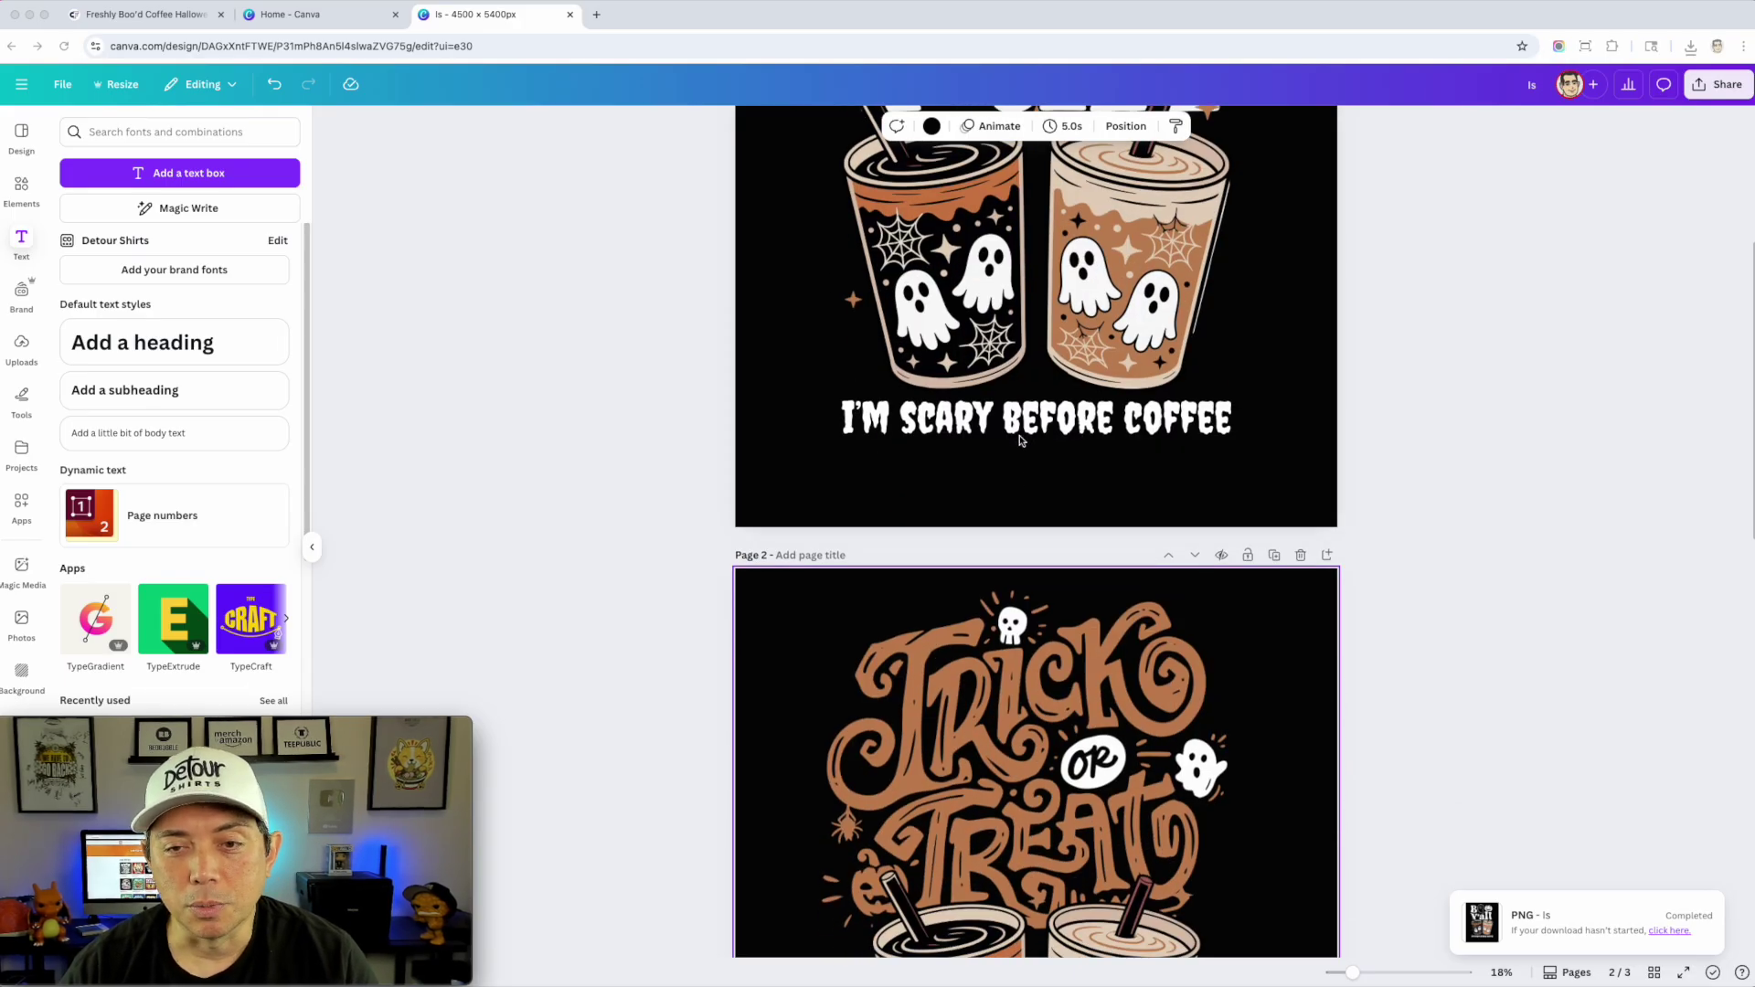
scroll(1021, 441, "down", 8)
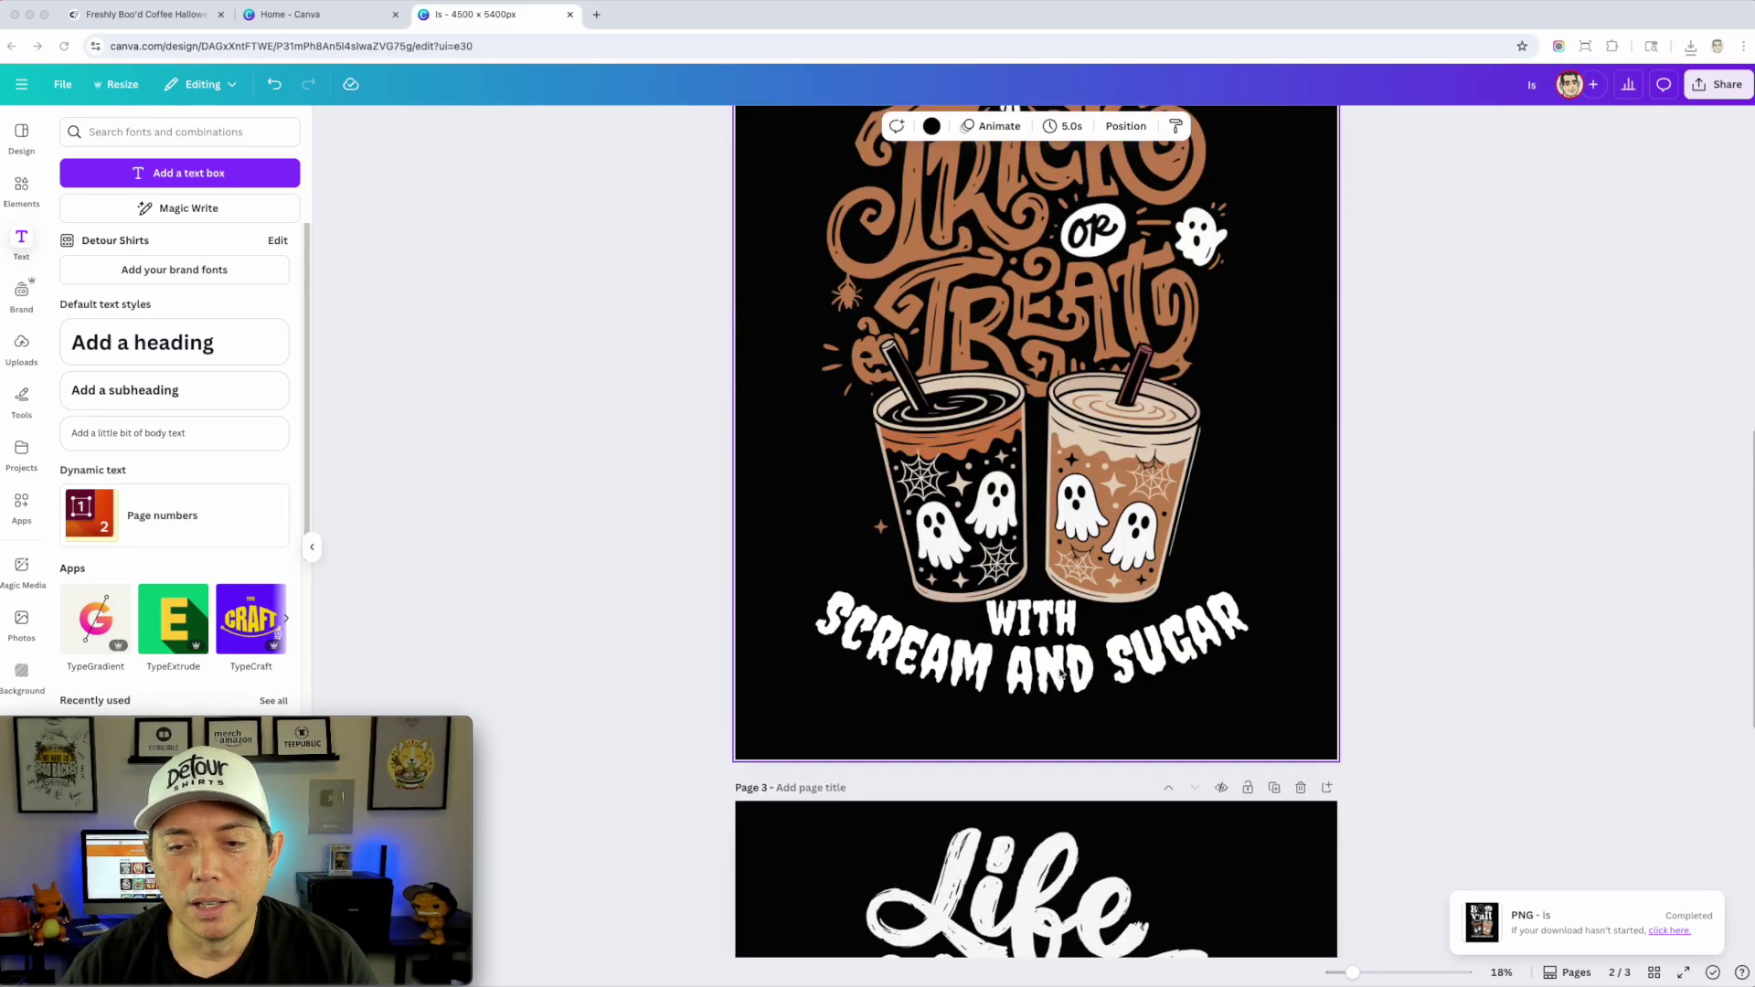
scroll(1060, 673, "down", 1)
scroll(1075, 643, "down", 8)
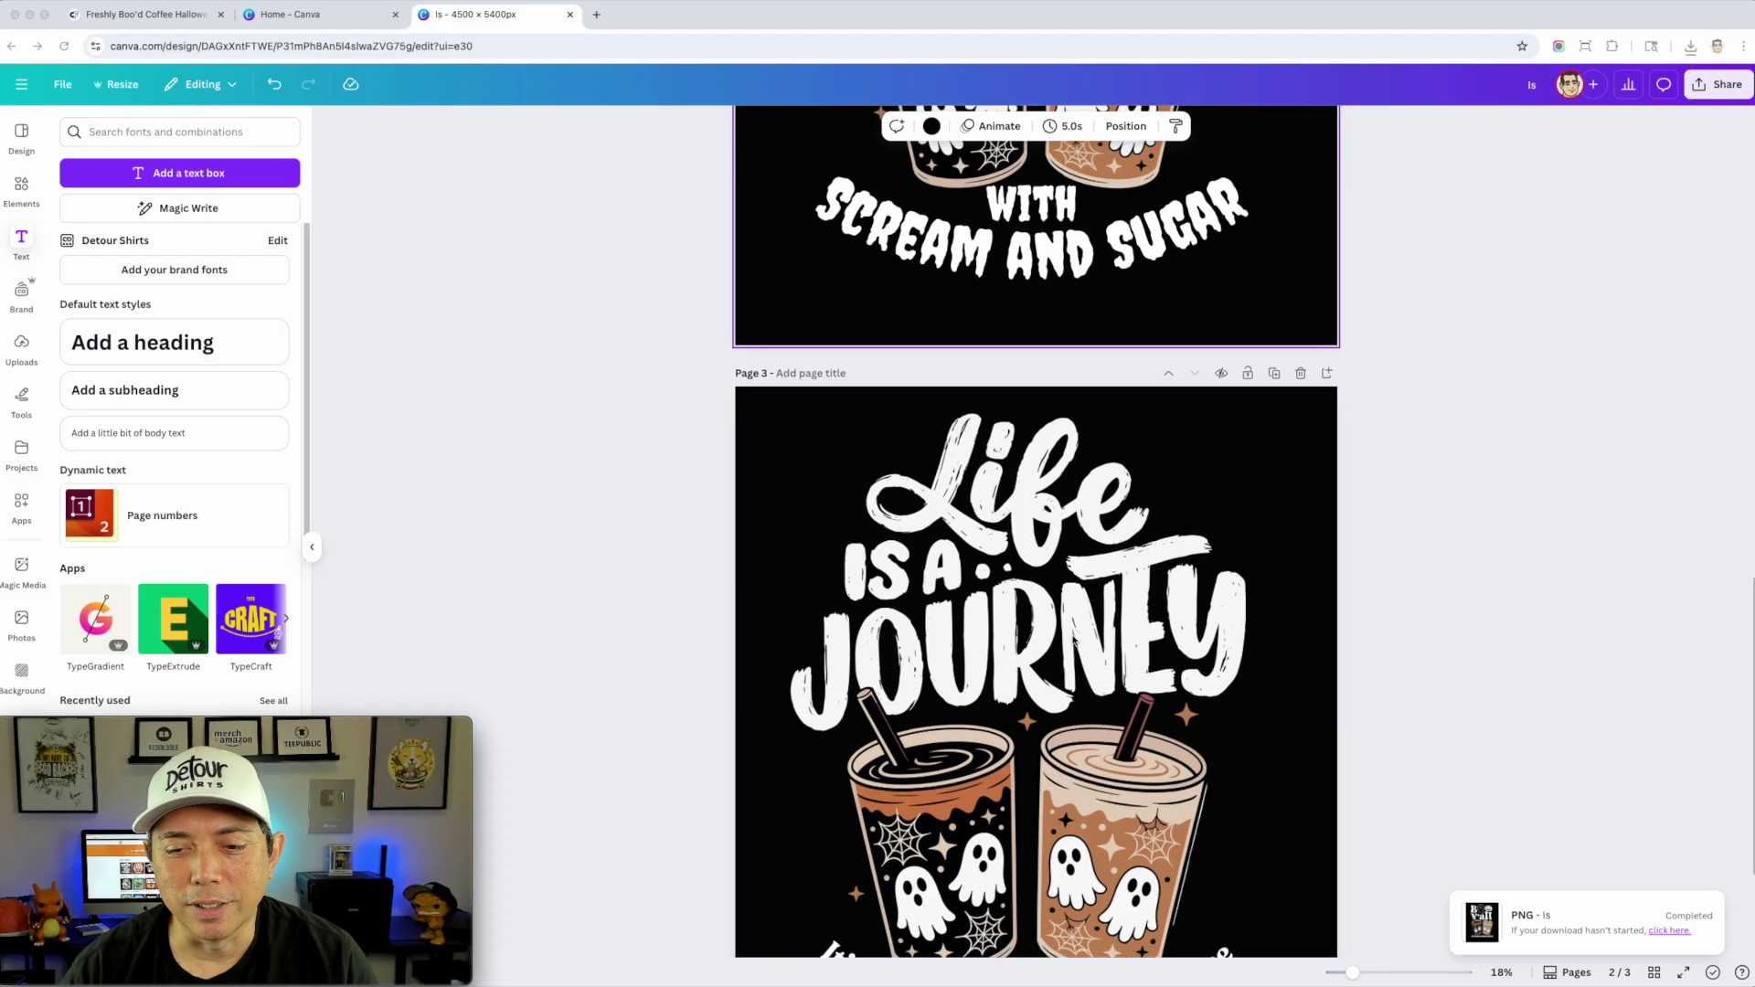
scroll(1076, 642, "up", 7)
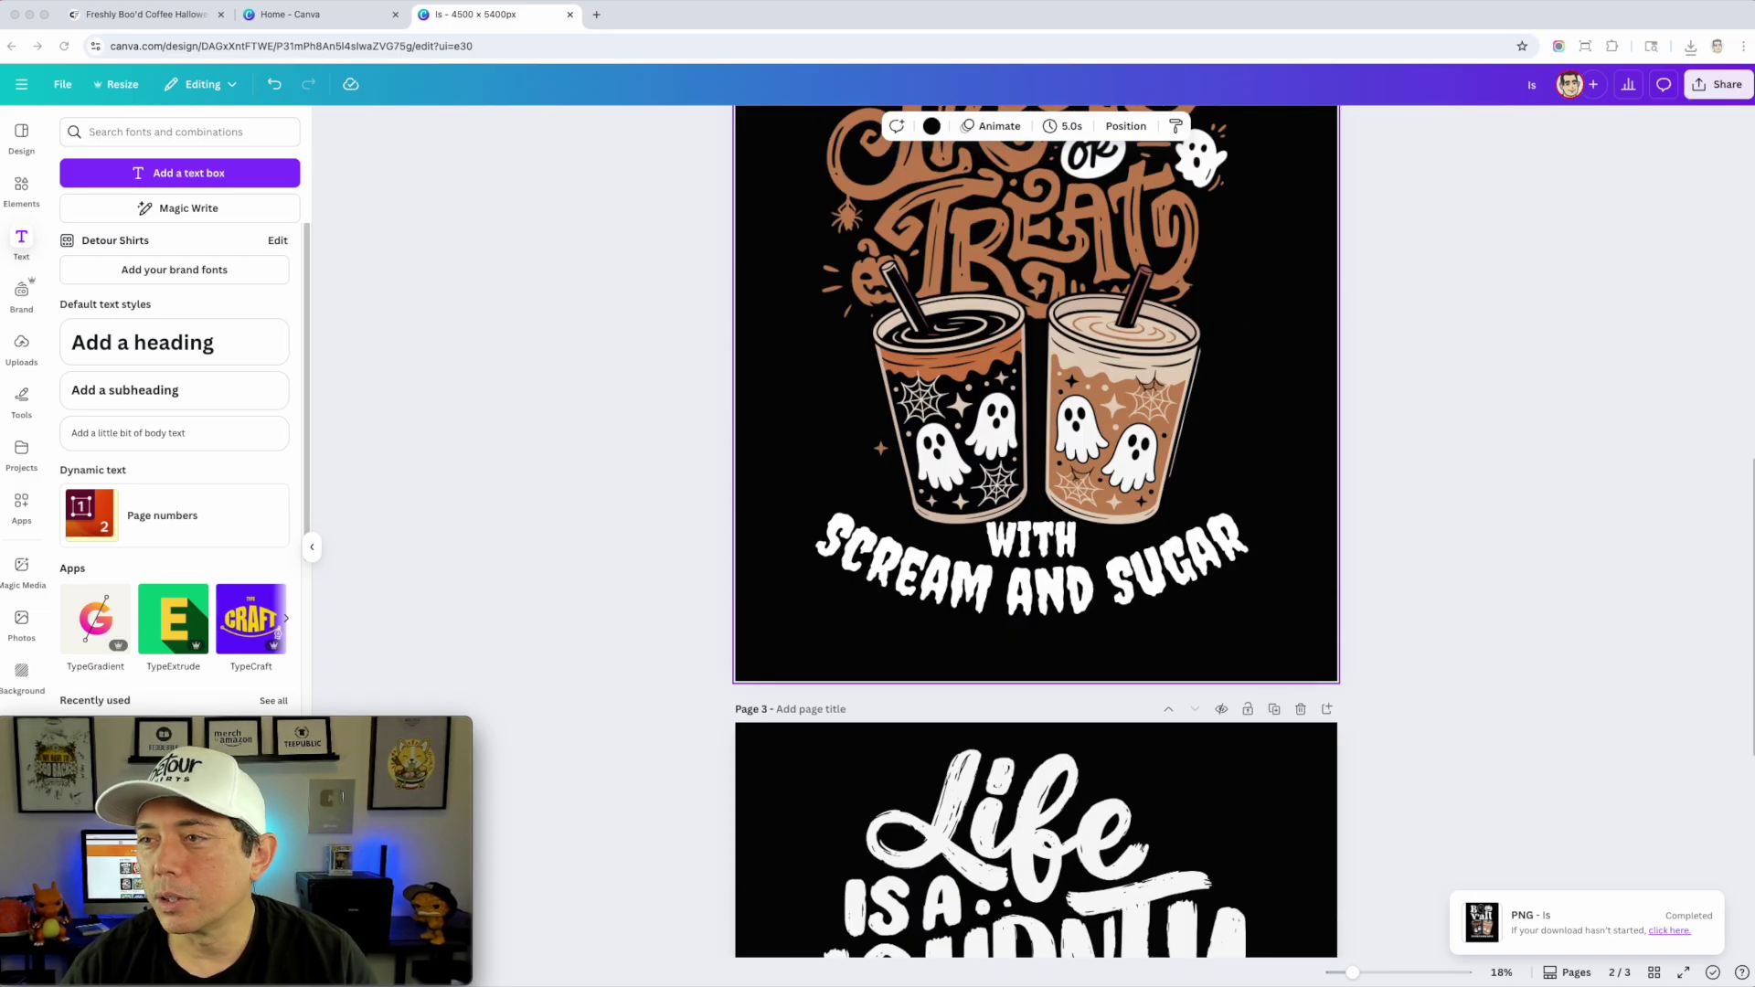
Step: Extract Is.zip in the Finder's Downloads folder and open 1.png from the extracted folder
left_click_drag(1654, 174, 955, 275)
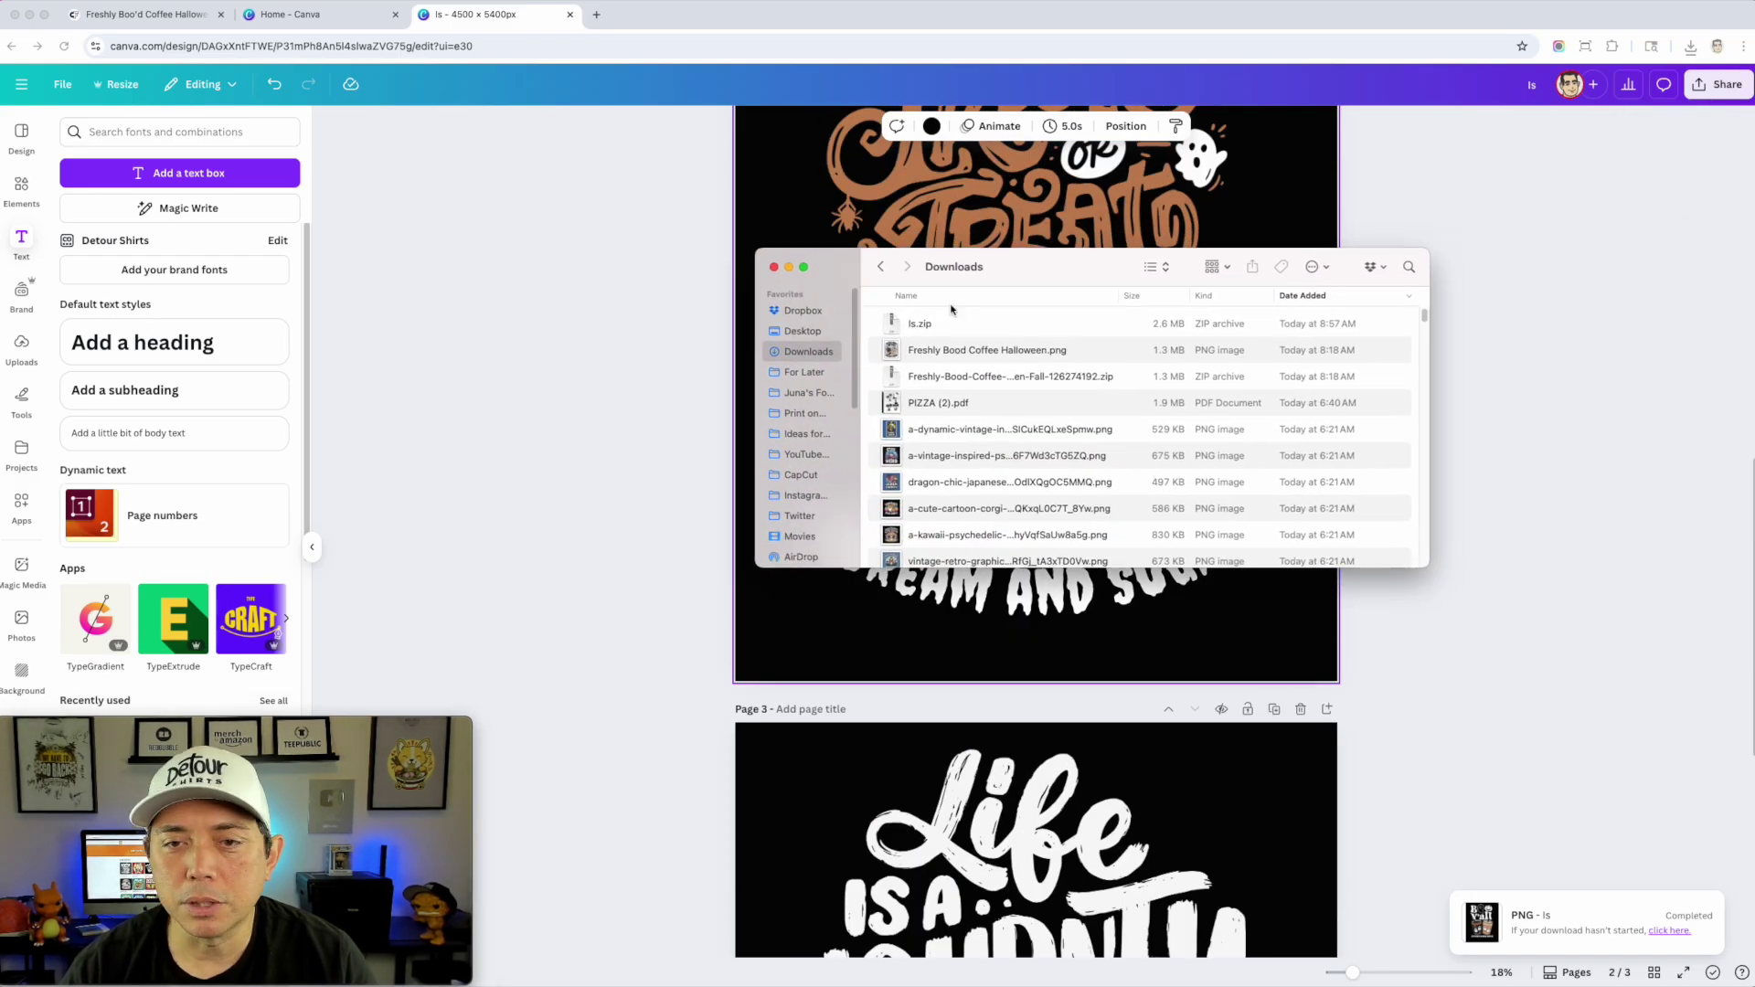
double_click(897, 326)
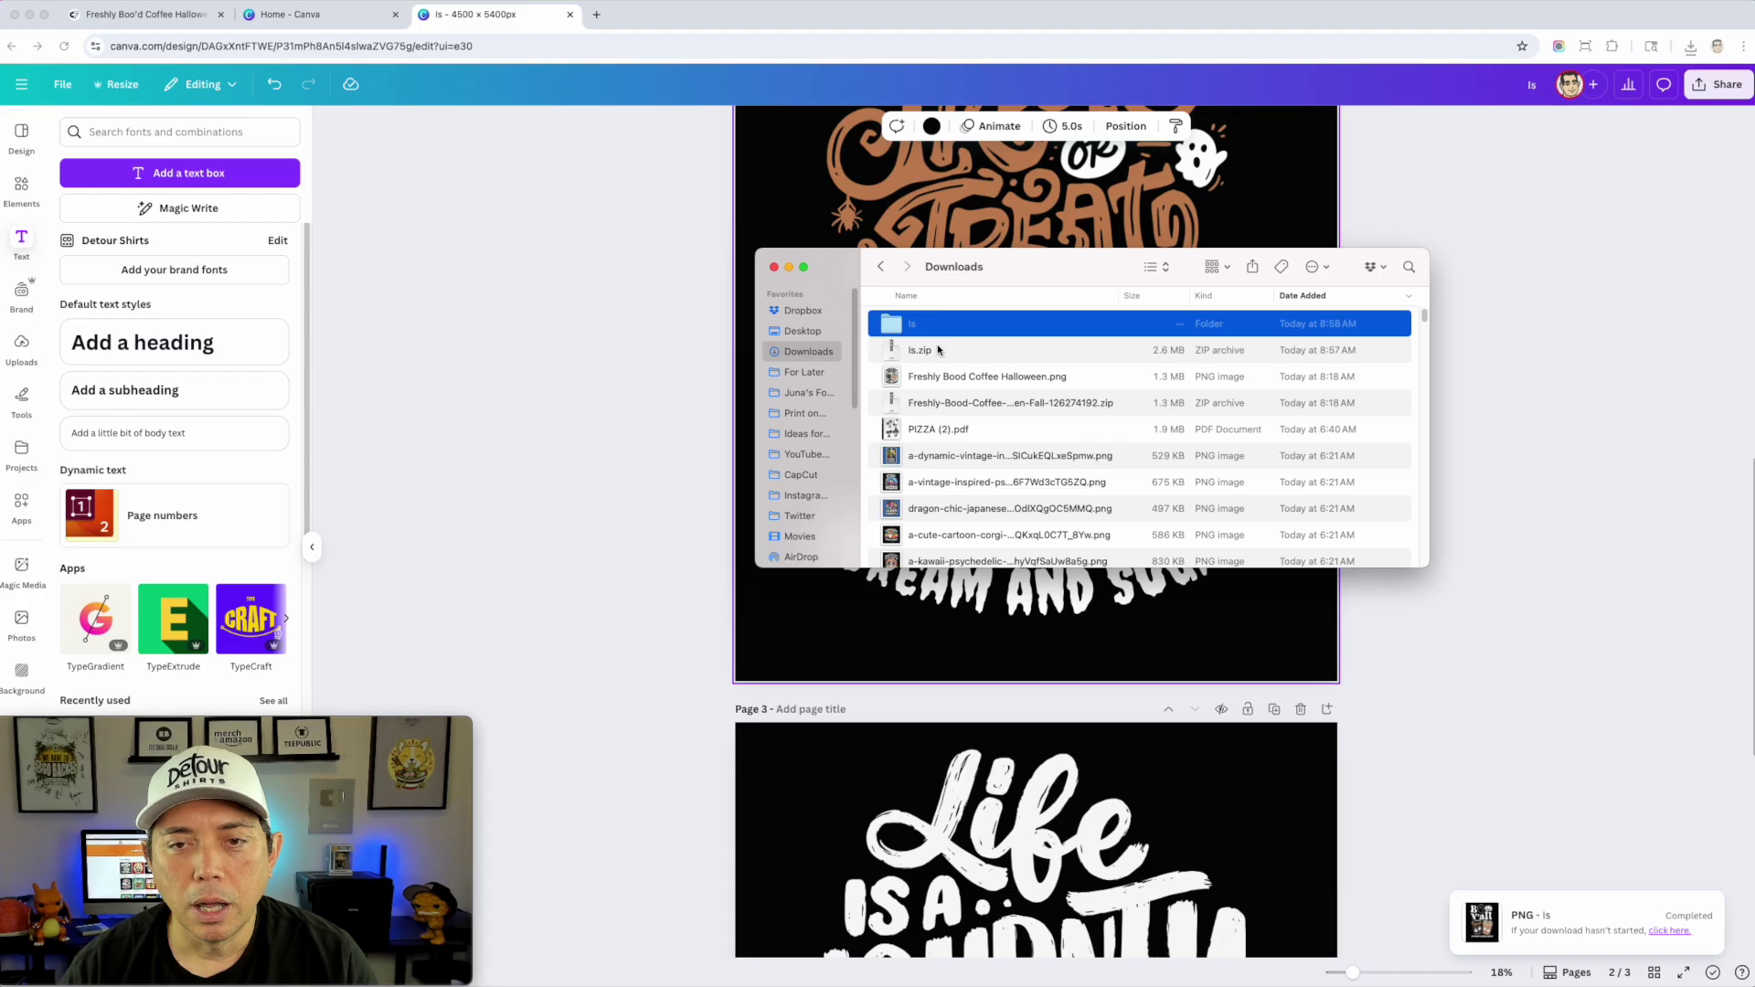
double_click(891, 326)
left_click(909, 322)
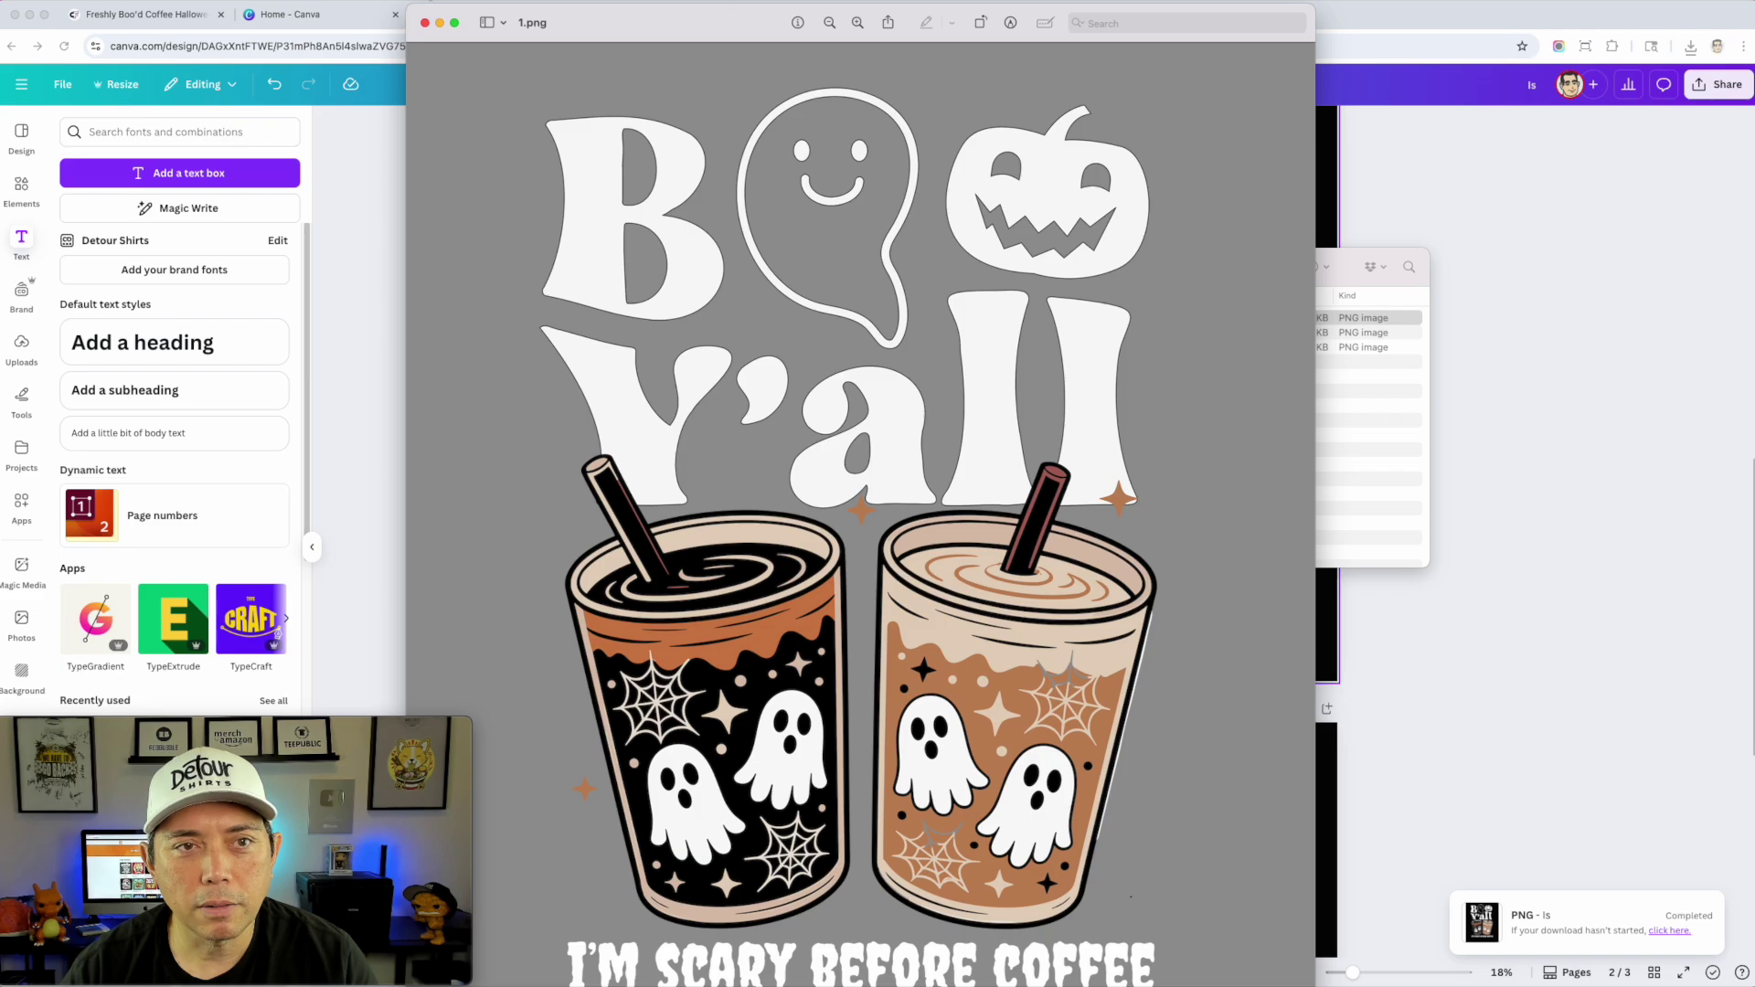
Step: Check the transparent background of the exported "Boo Y'all" image, and close the preview and the Finder window
double_click(407, 9)
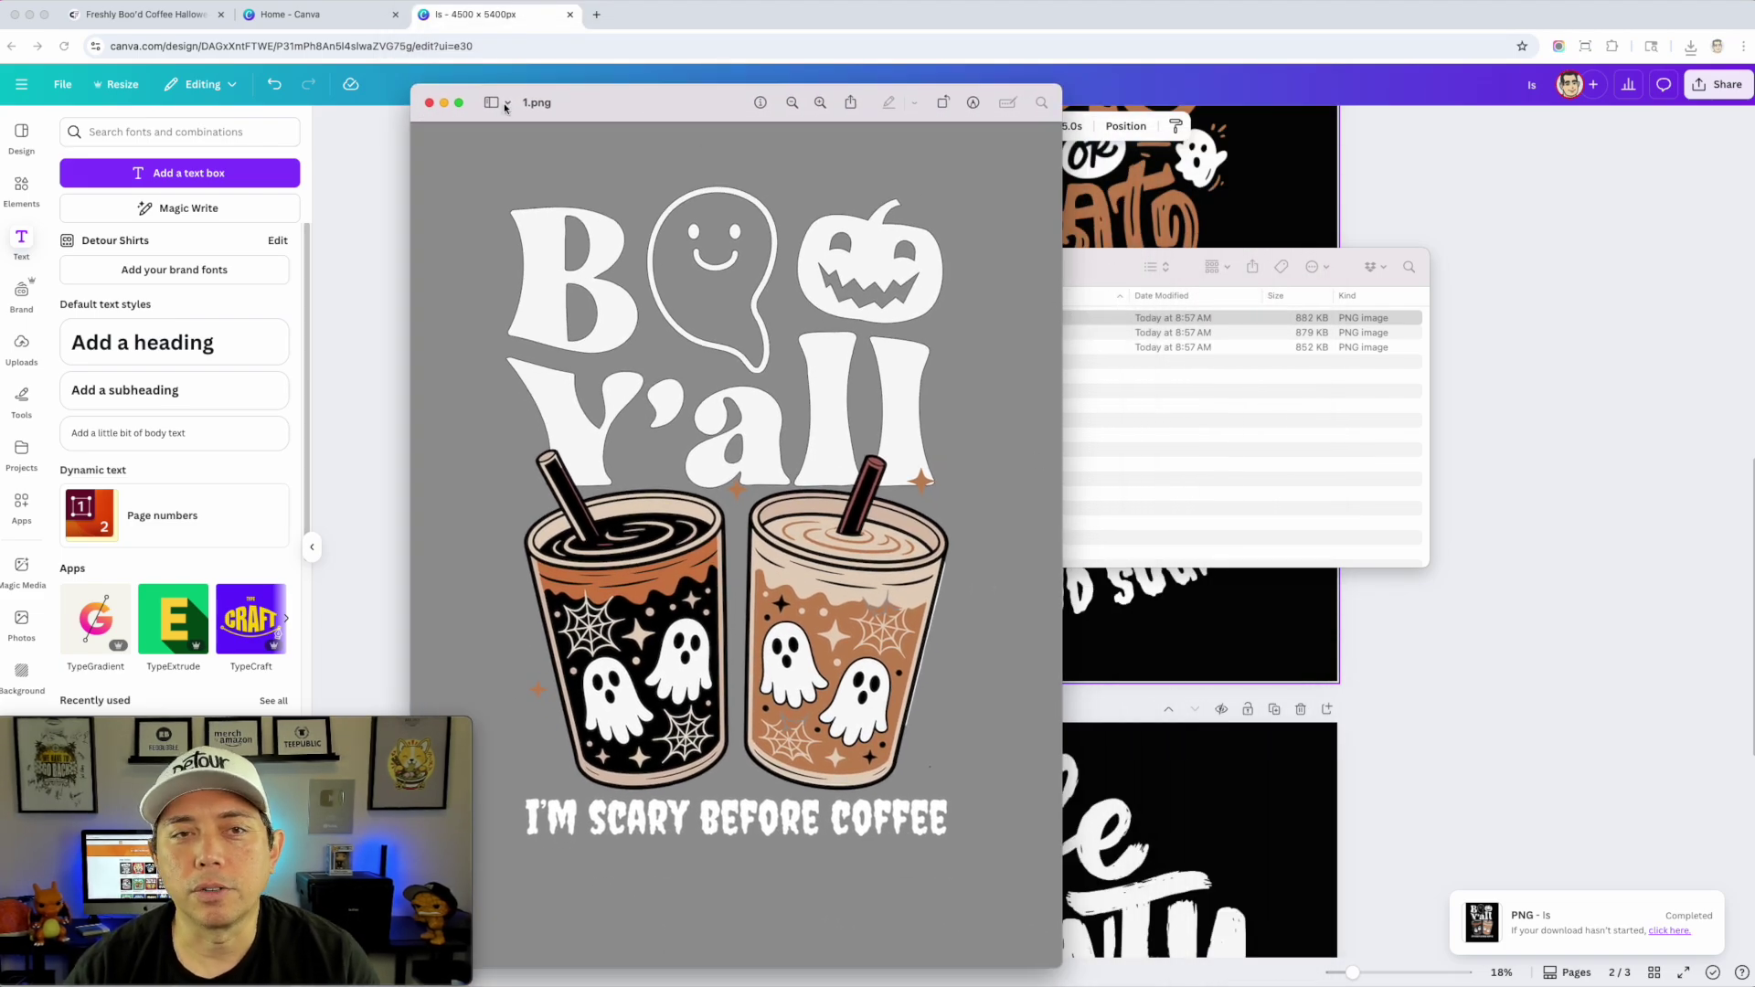
left_click_drag(643, 102, 770, 75)
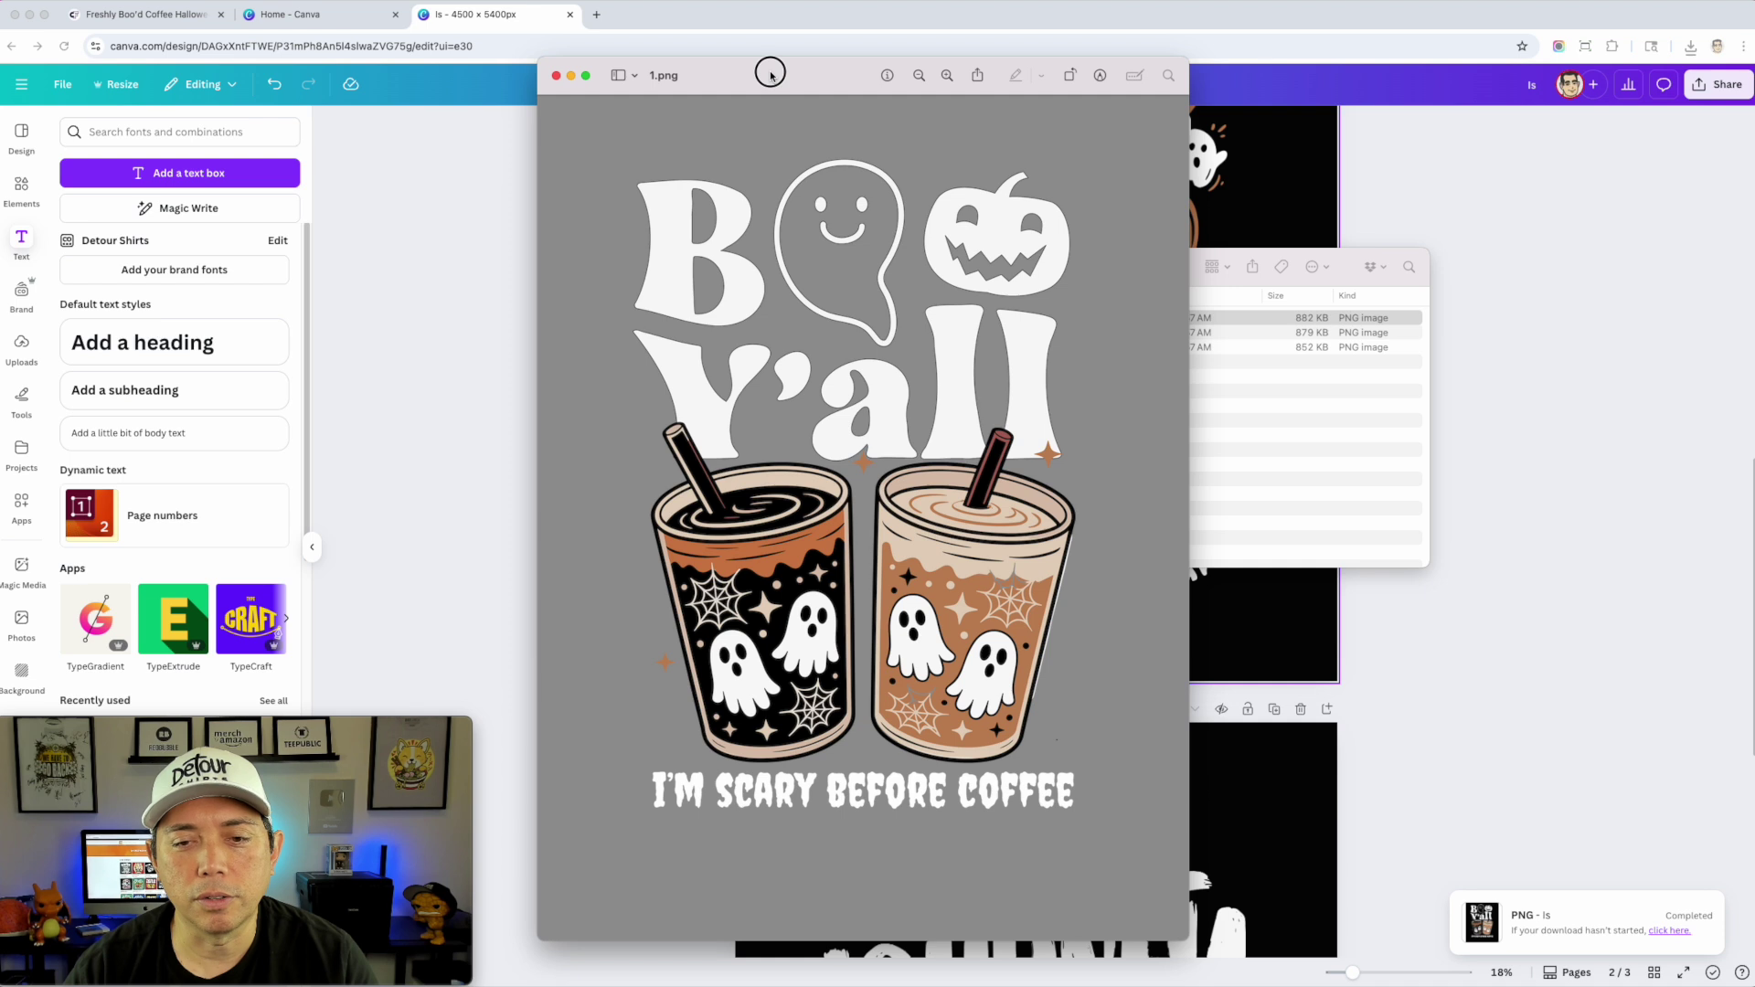
left_click(556, 76)
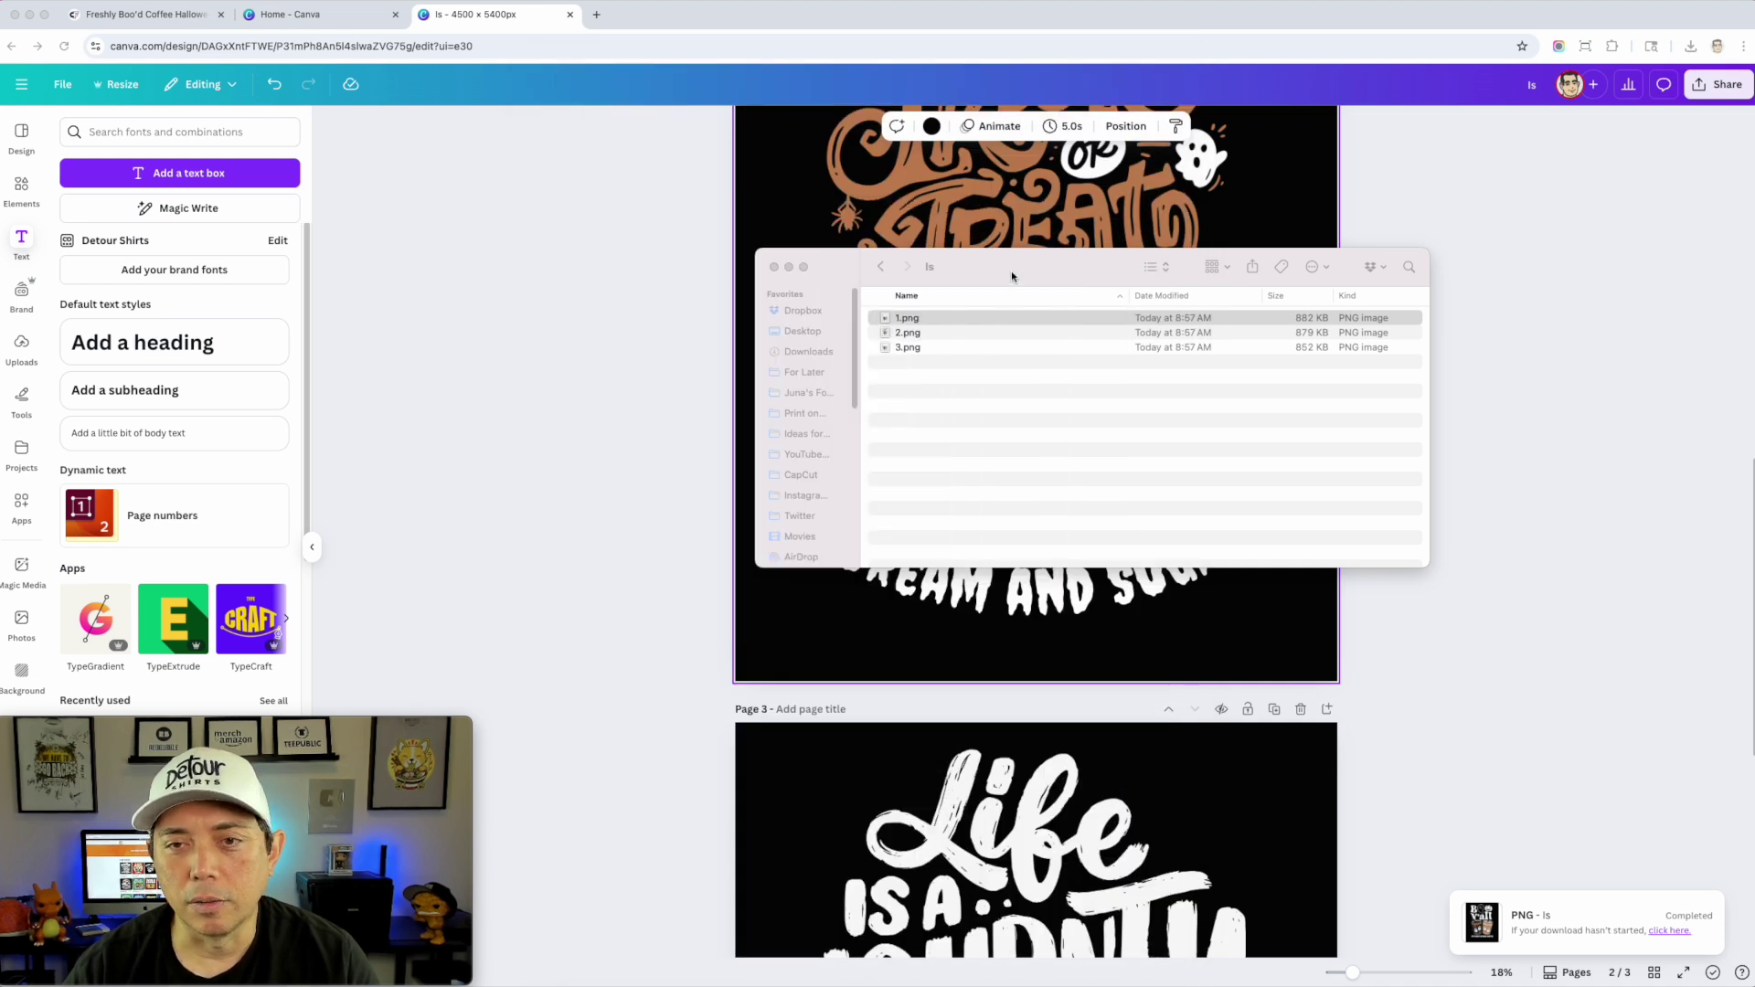
left_click_drag(1012, 279, 1213, 300)
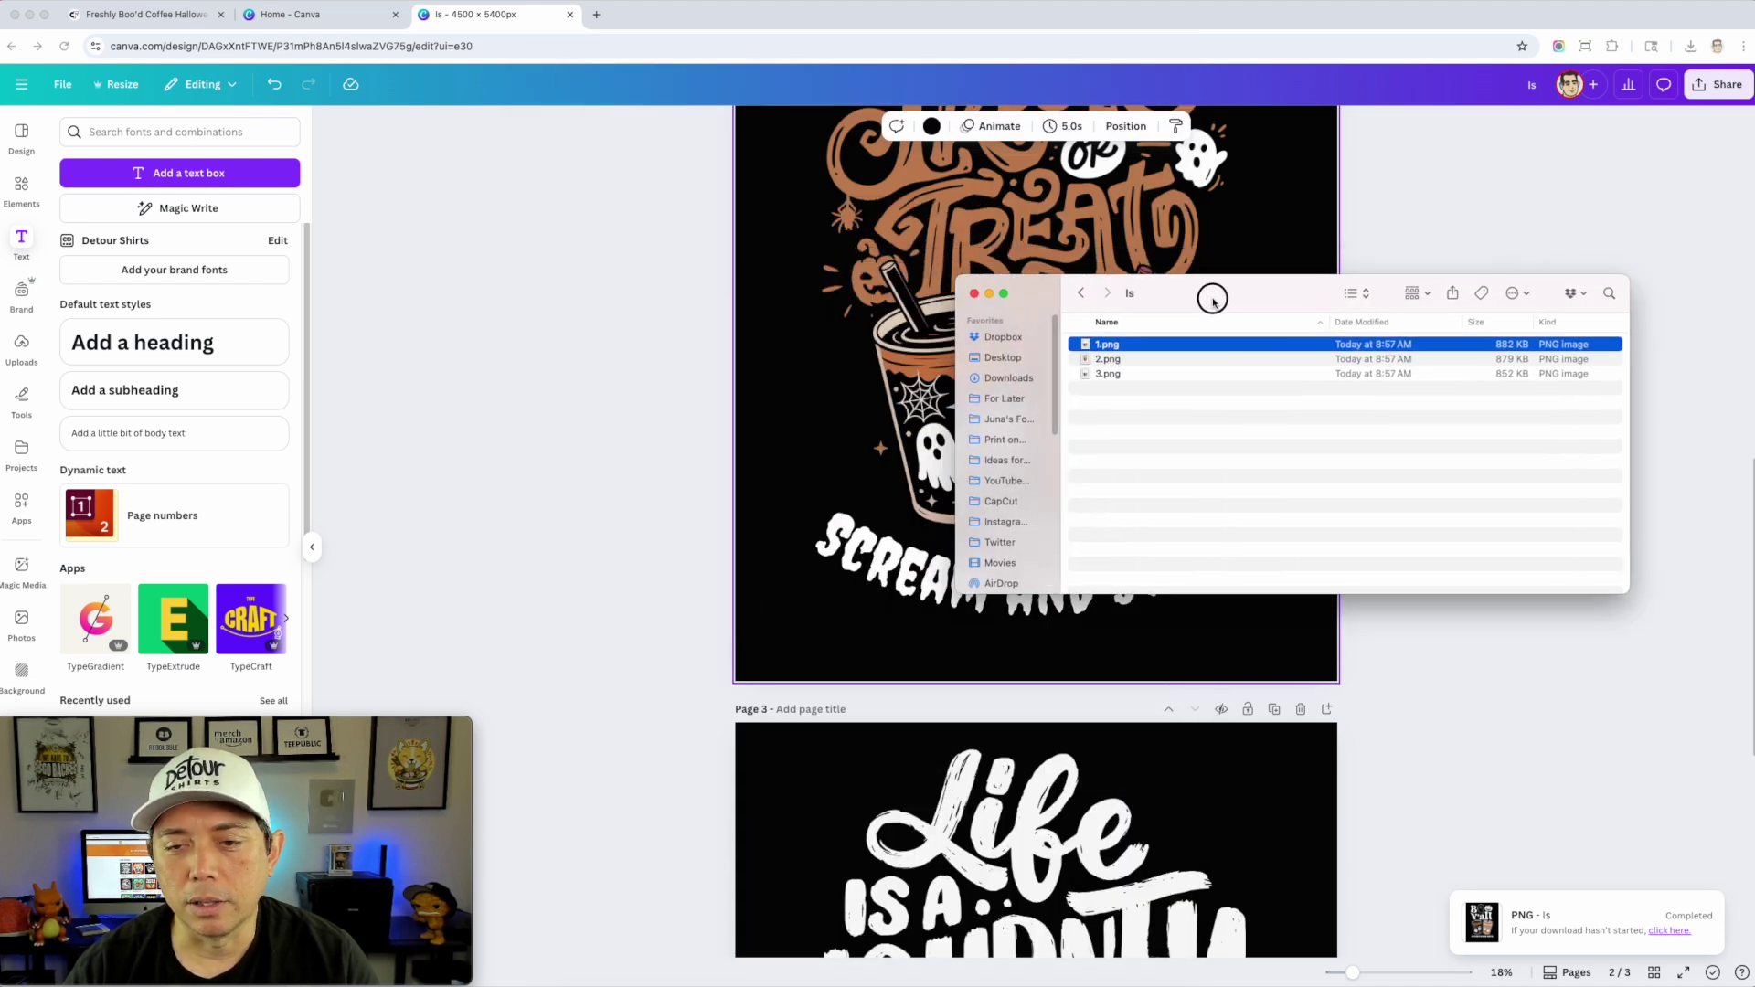
left_click(976, 294)
Step: Set the backgrounds of page 2 and the "Boo Y'all" page to dark red #800707
scroll(1438, 501, "up", 10)
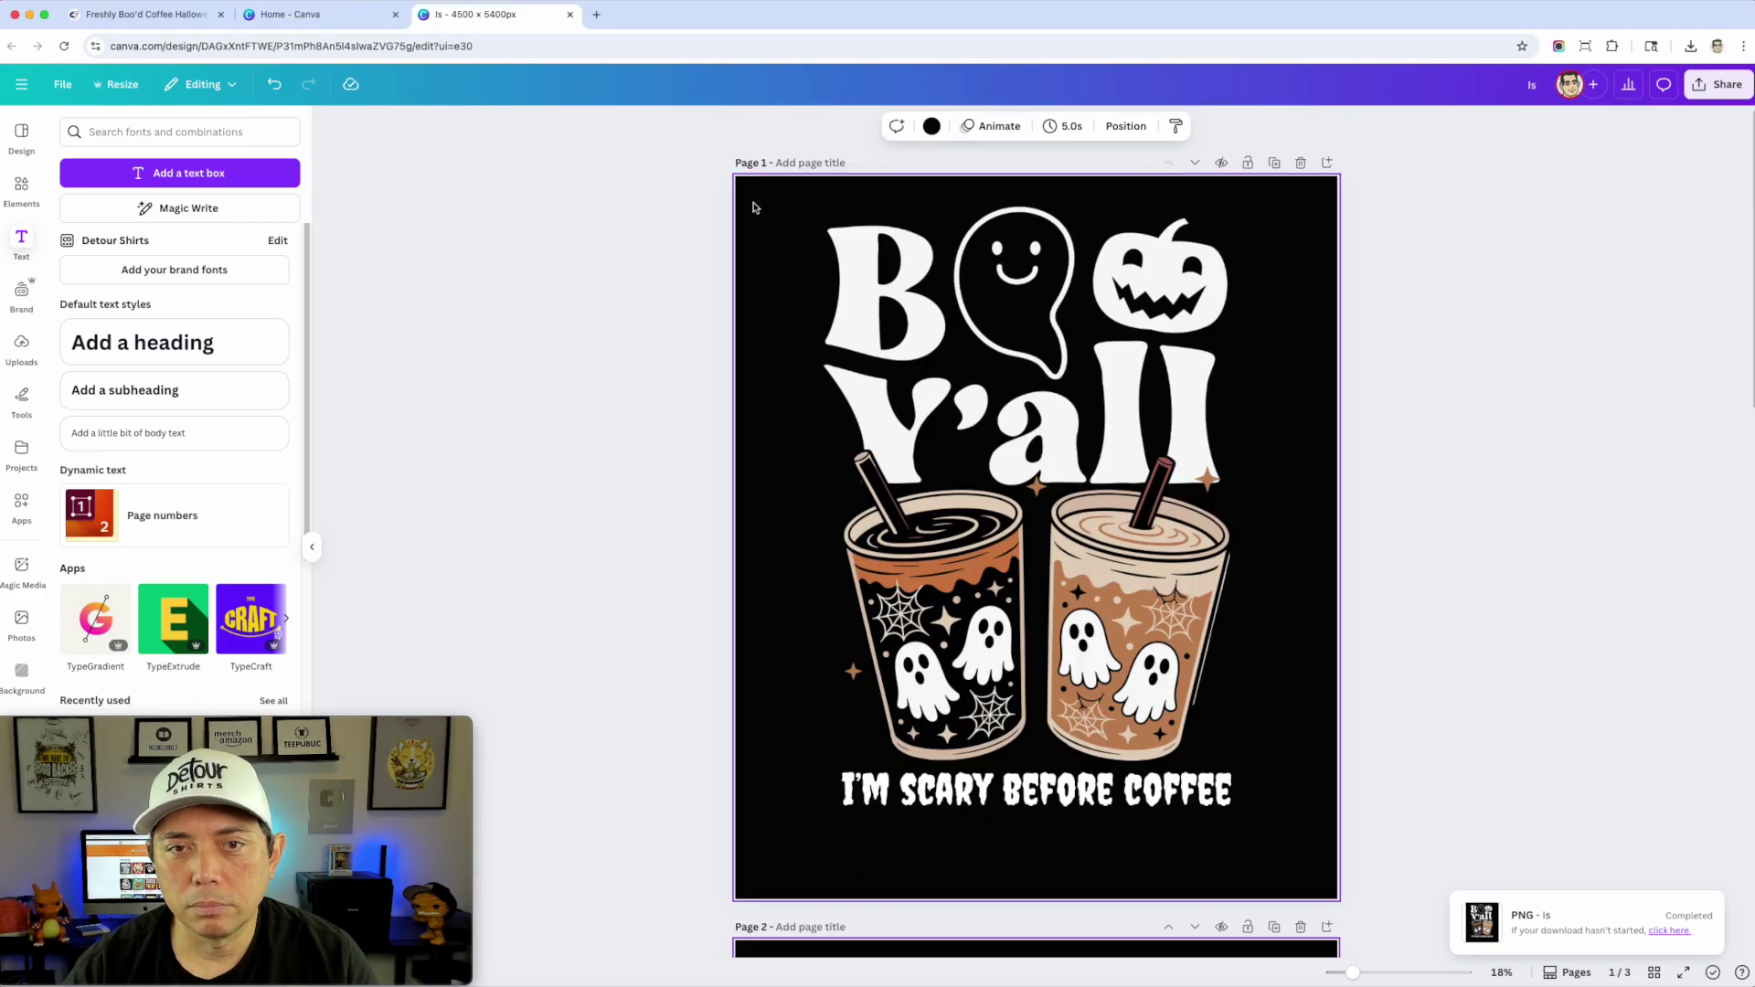
left_click(931, 126)
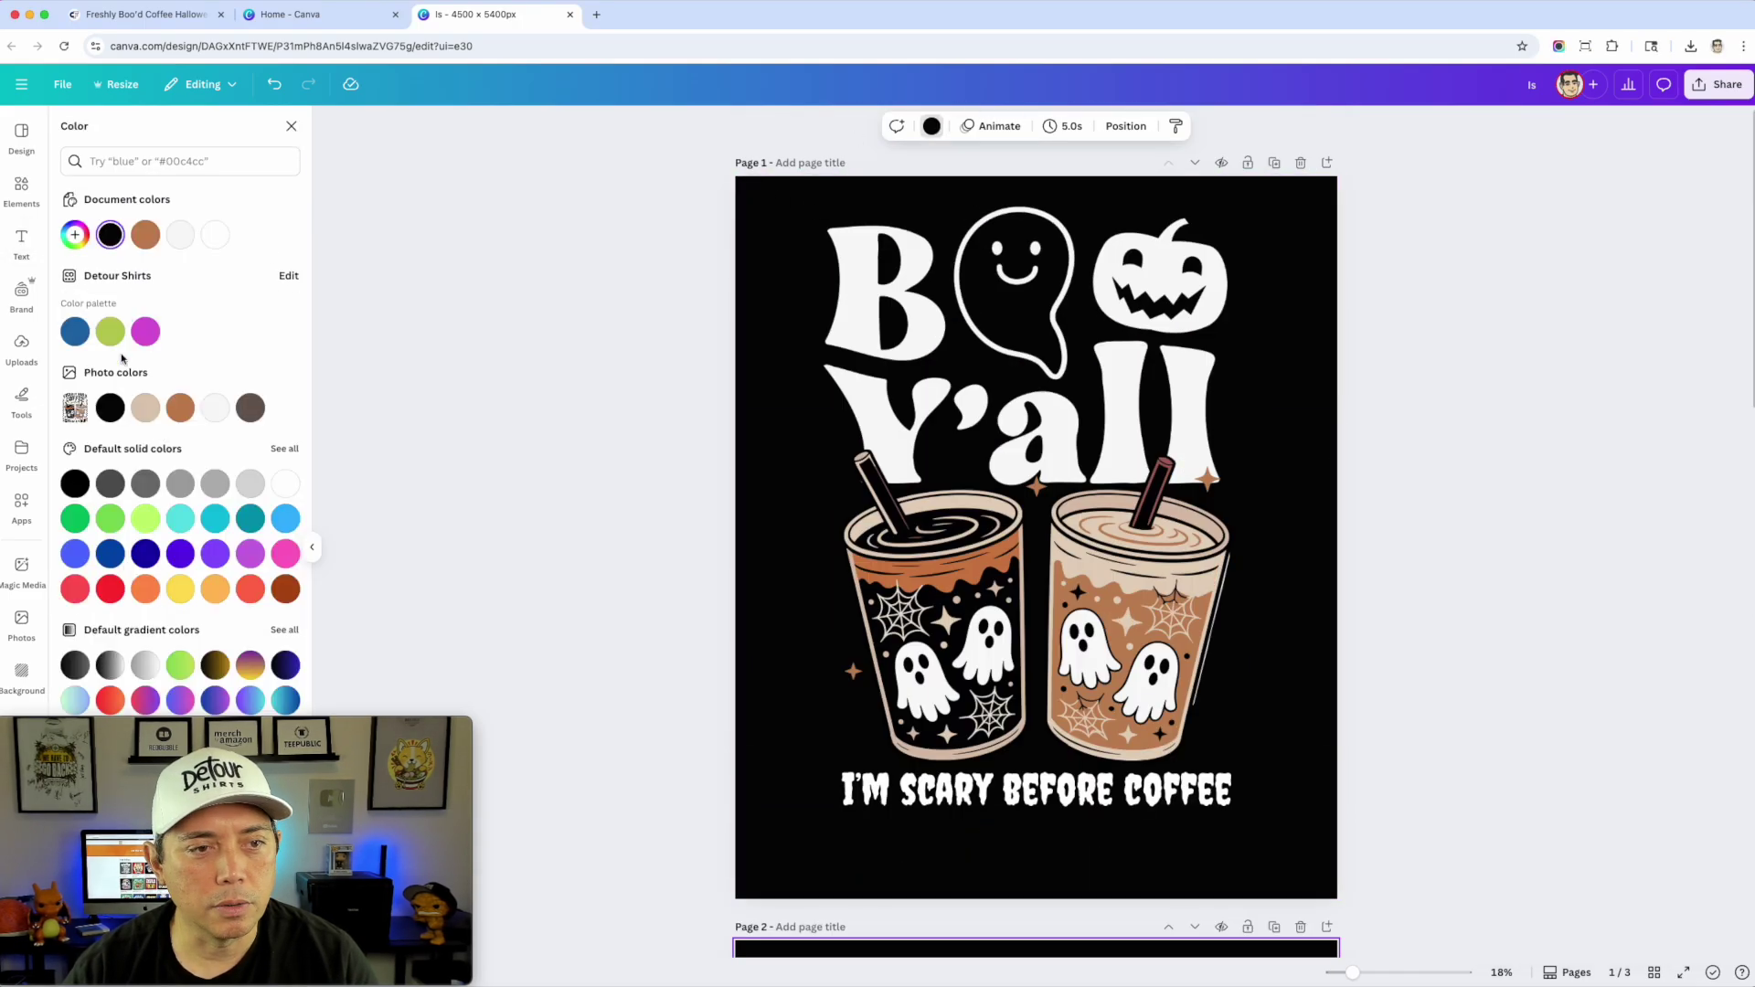
left_click(75, 235)
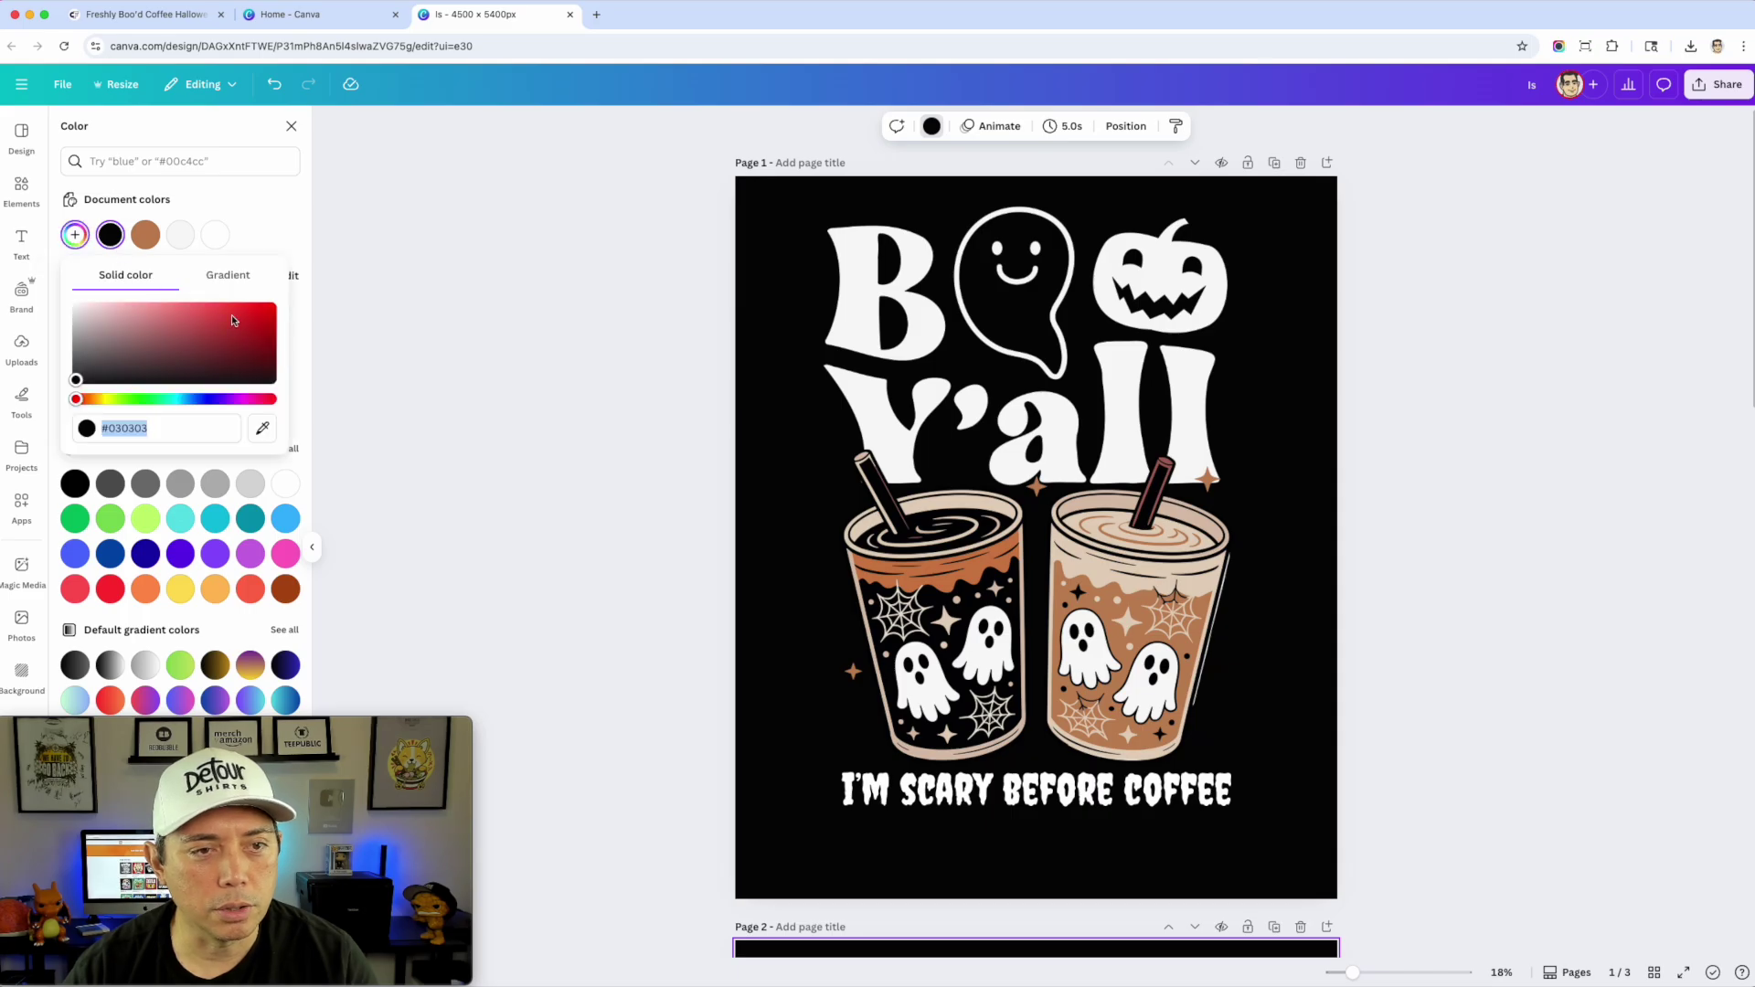
left_click(255, 330)
left_click_drag(254, 330, 263, 343)
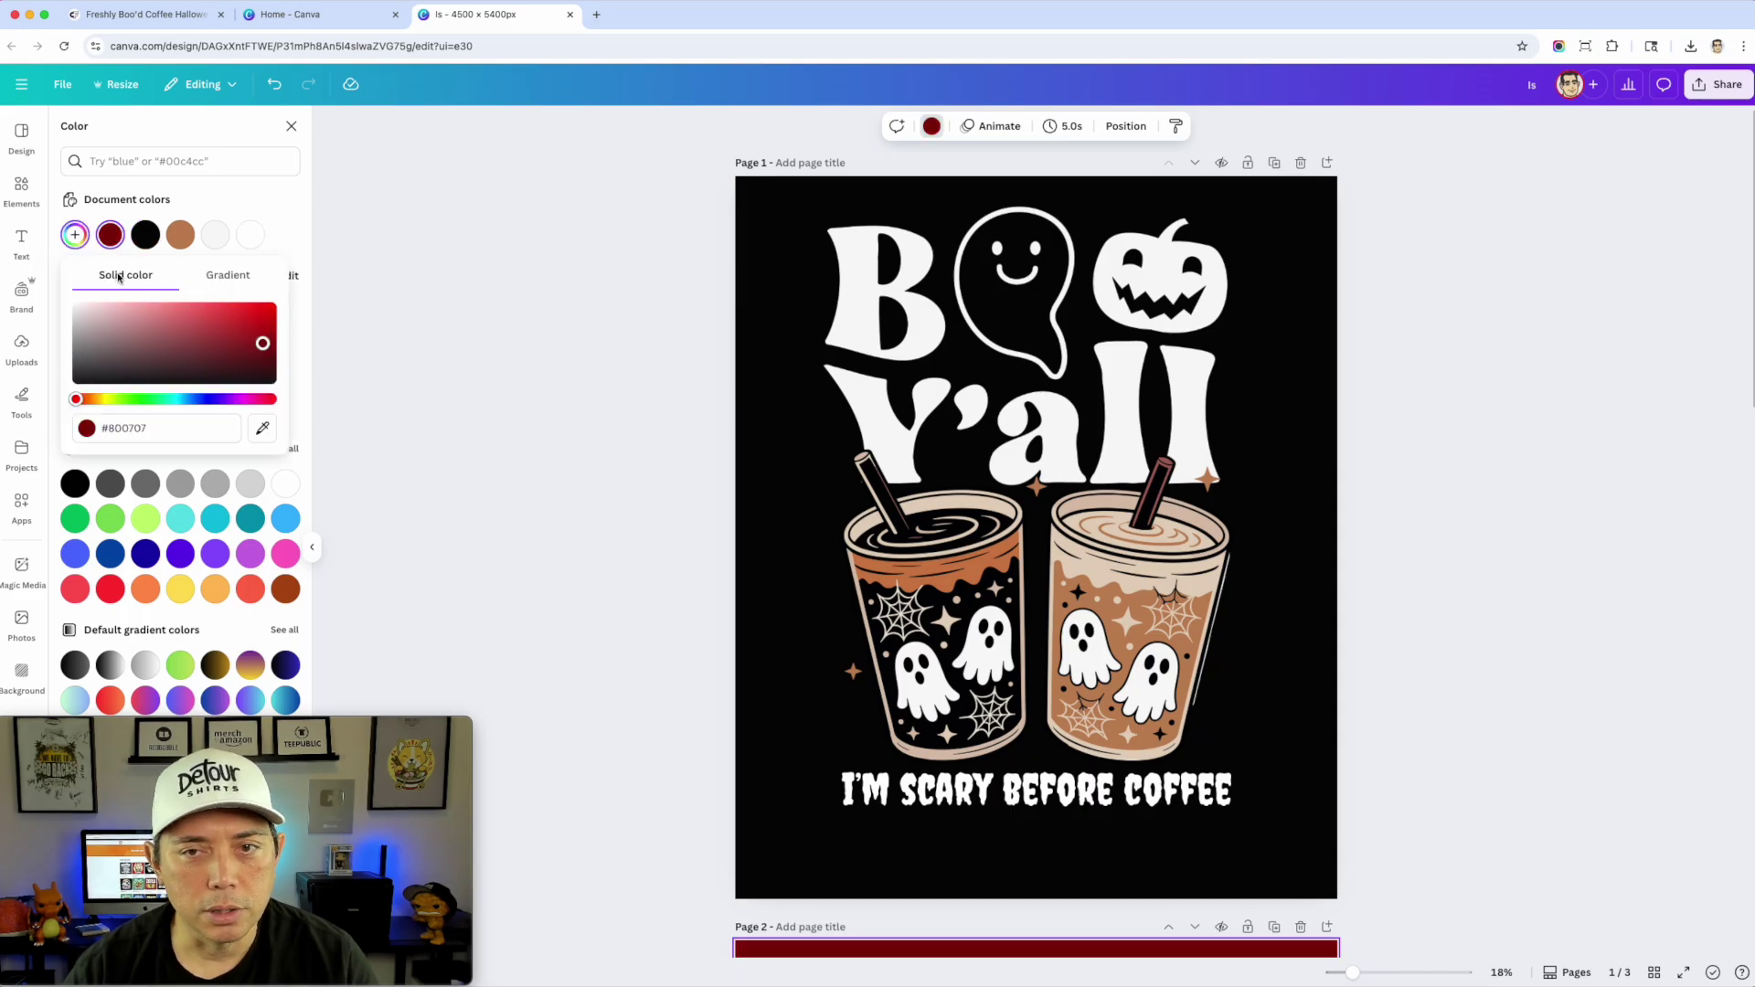
left_click(772, 187)
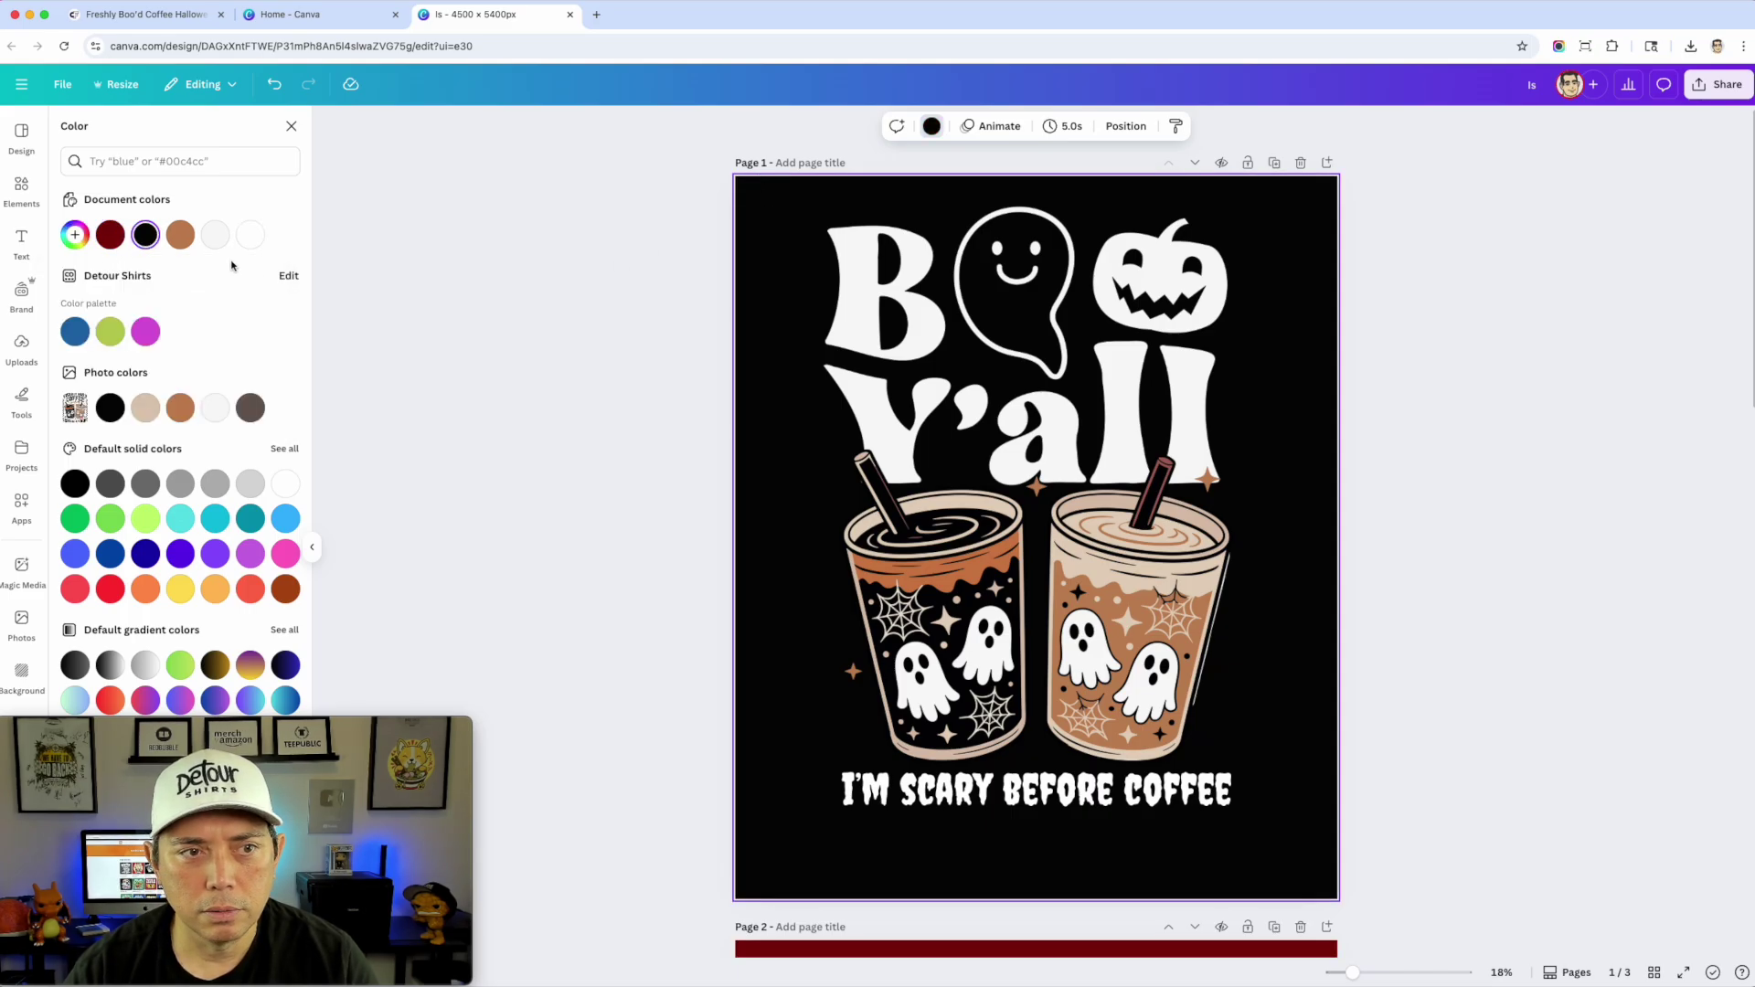
left_click(110, 235)
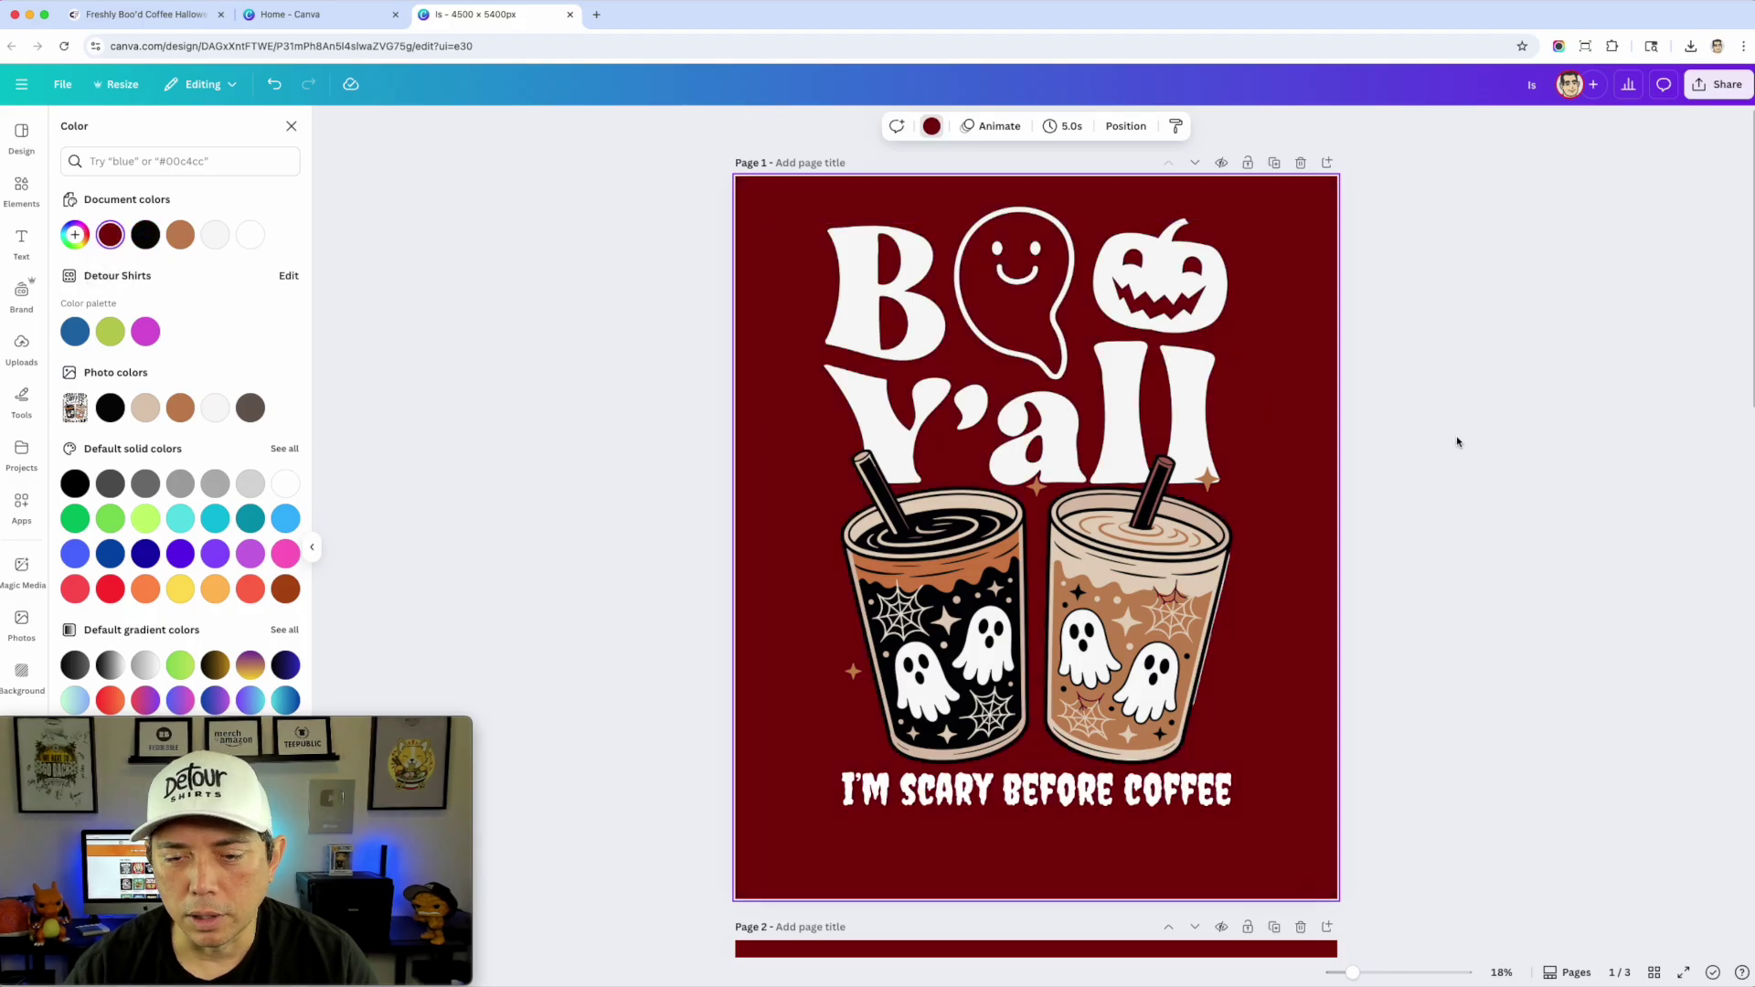
Step: Test blue, navy, dark turquoise and gray backgrounds on the "Life is a Journey" page, and set it to the darkest gray
scroll(1485, 488, "down", 15)
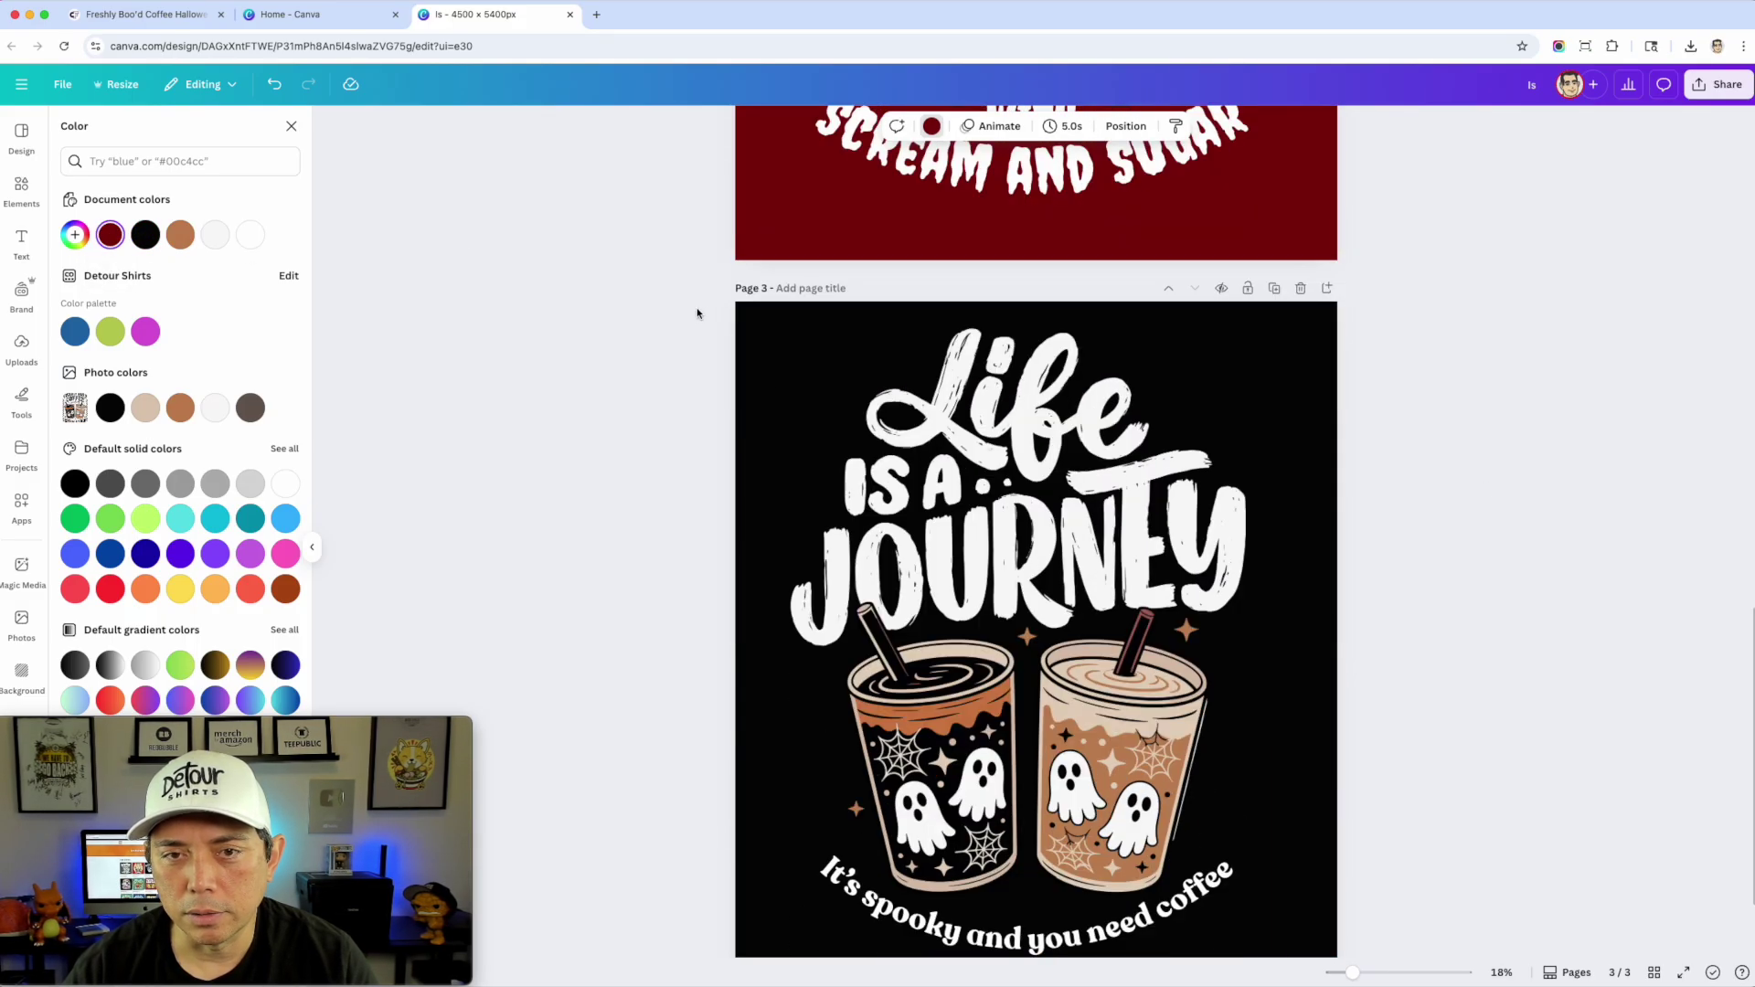
left_click(762, 318)
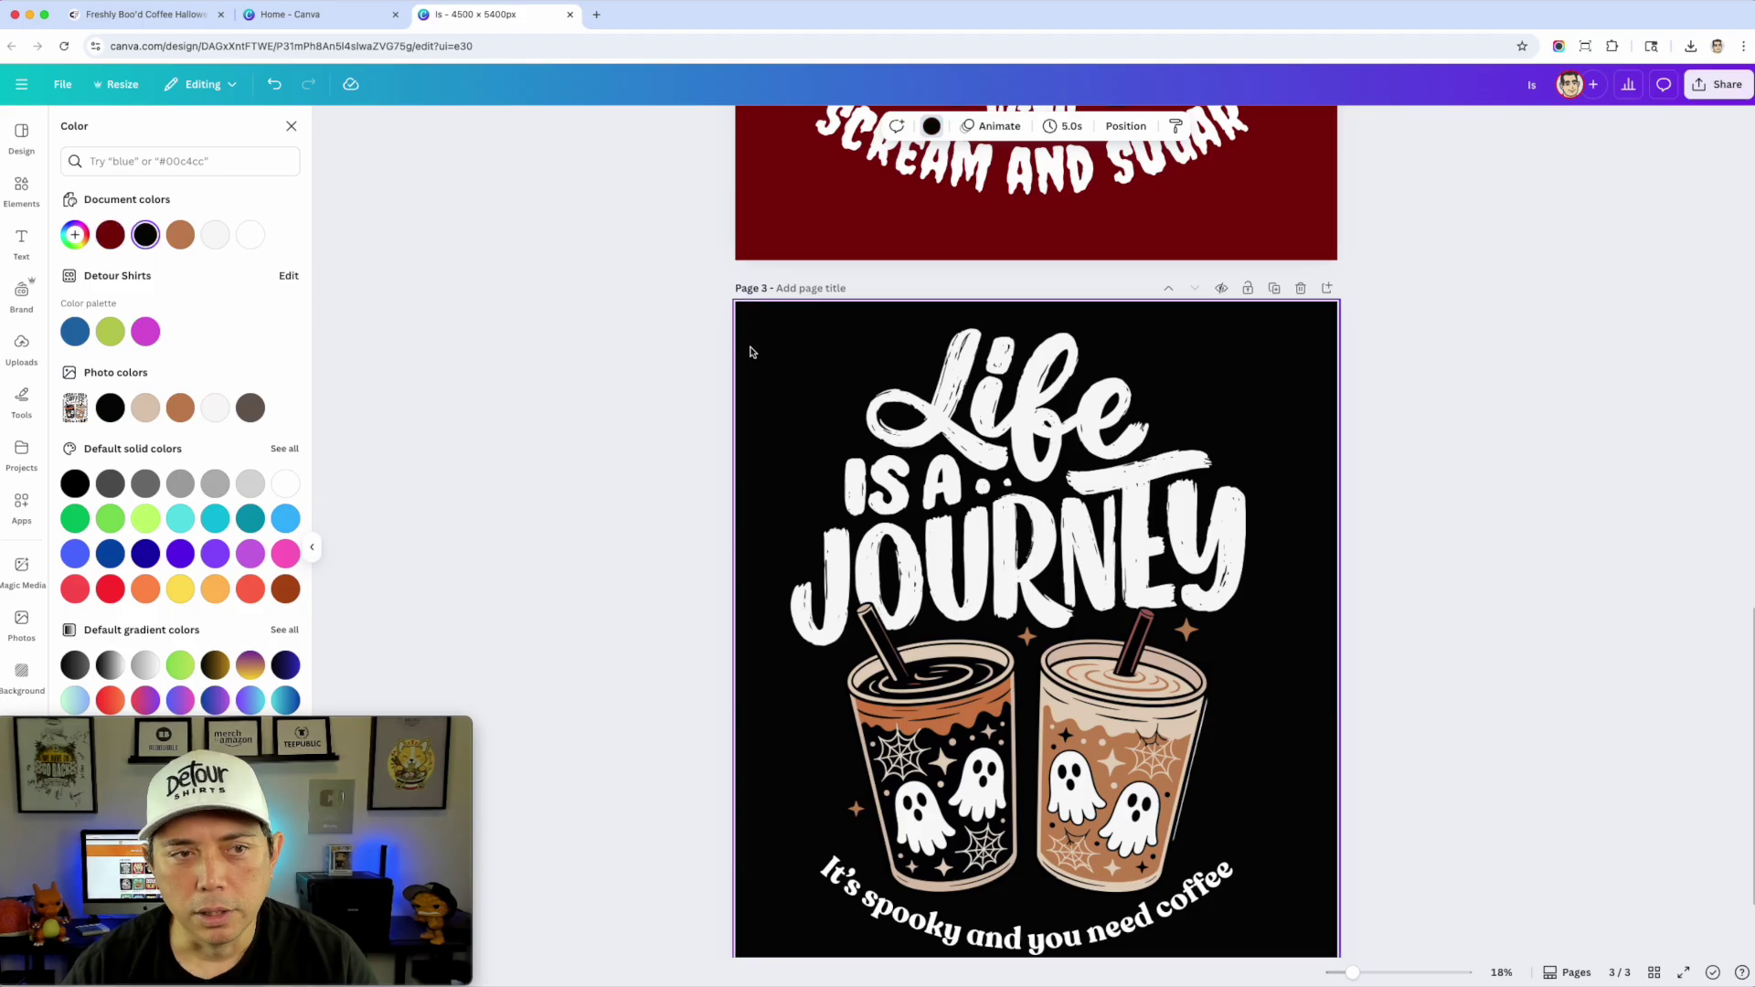
left_click(72, 334)
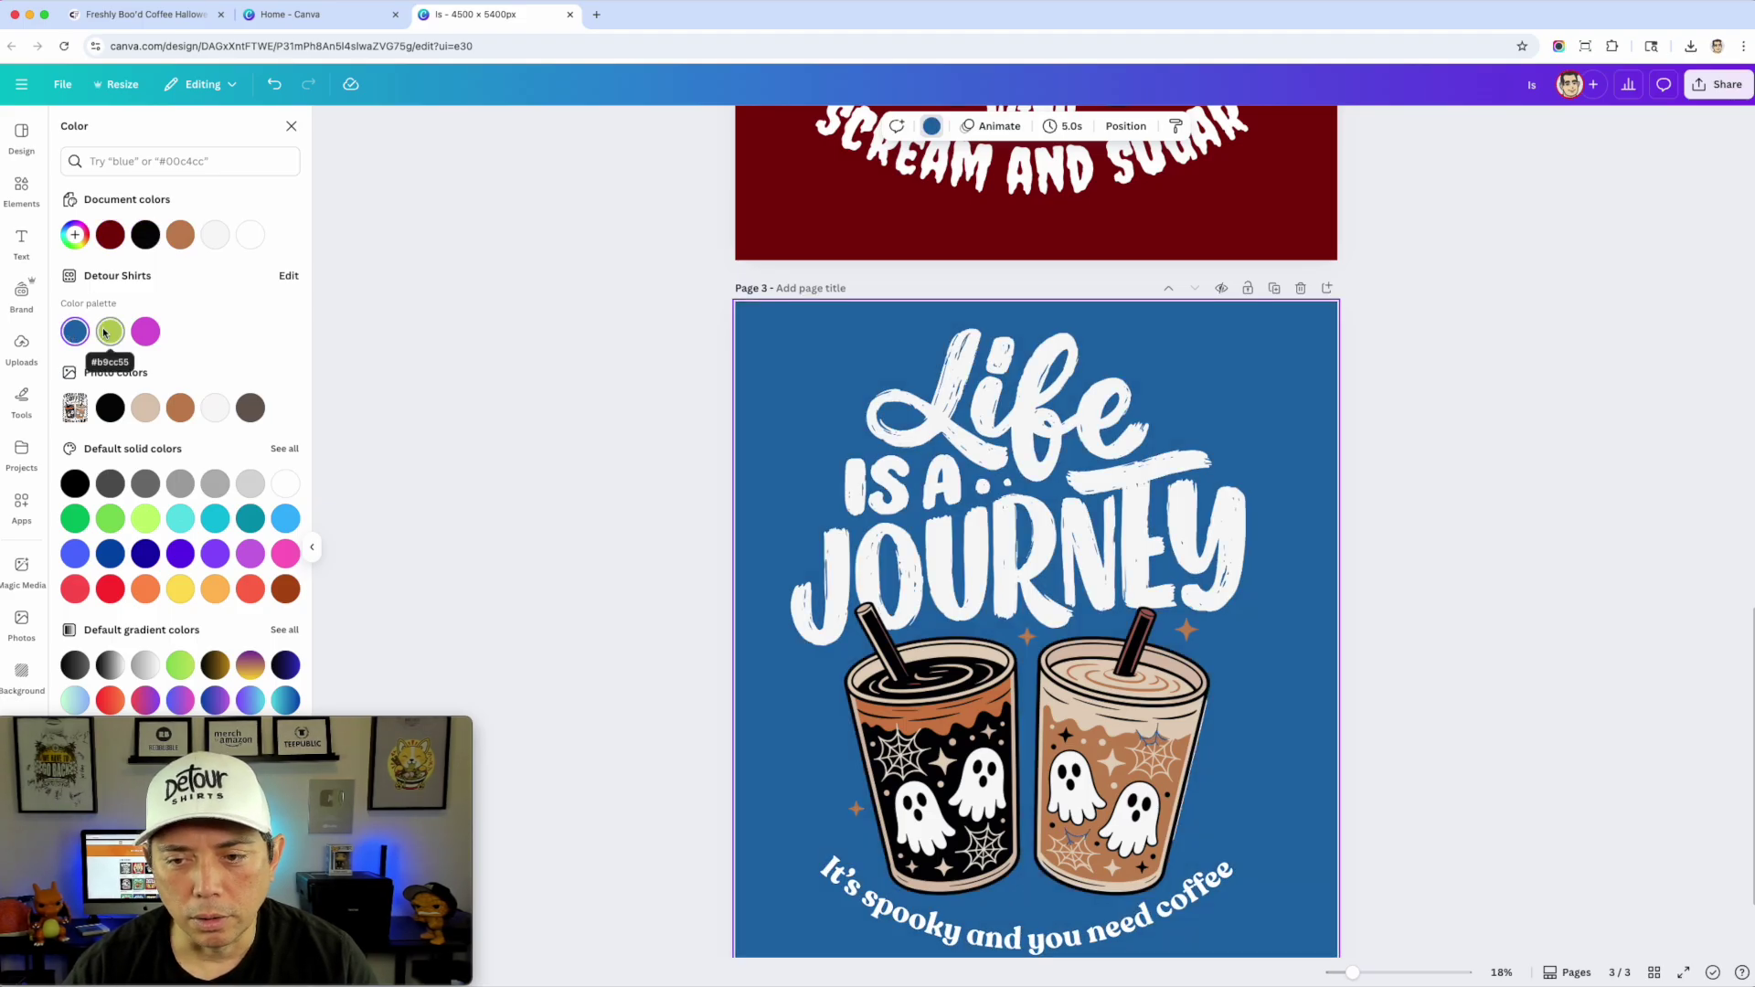
left_click(109, 559)
left_click(146, 555)
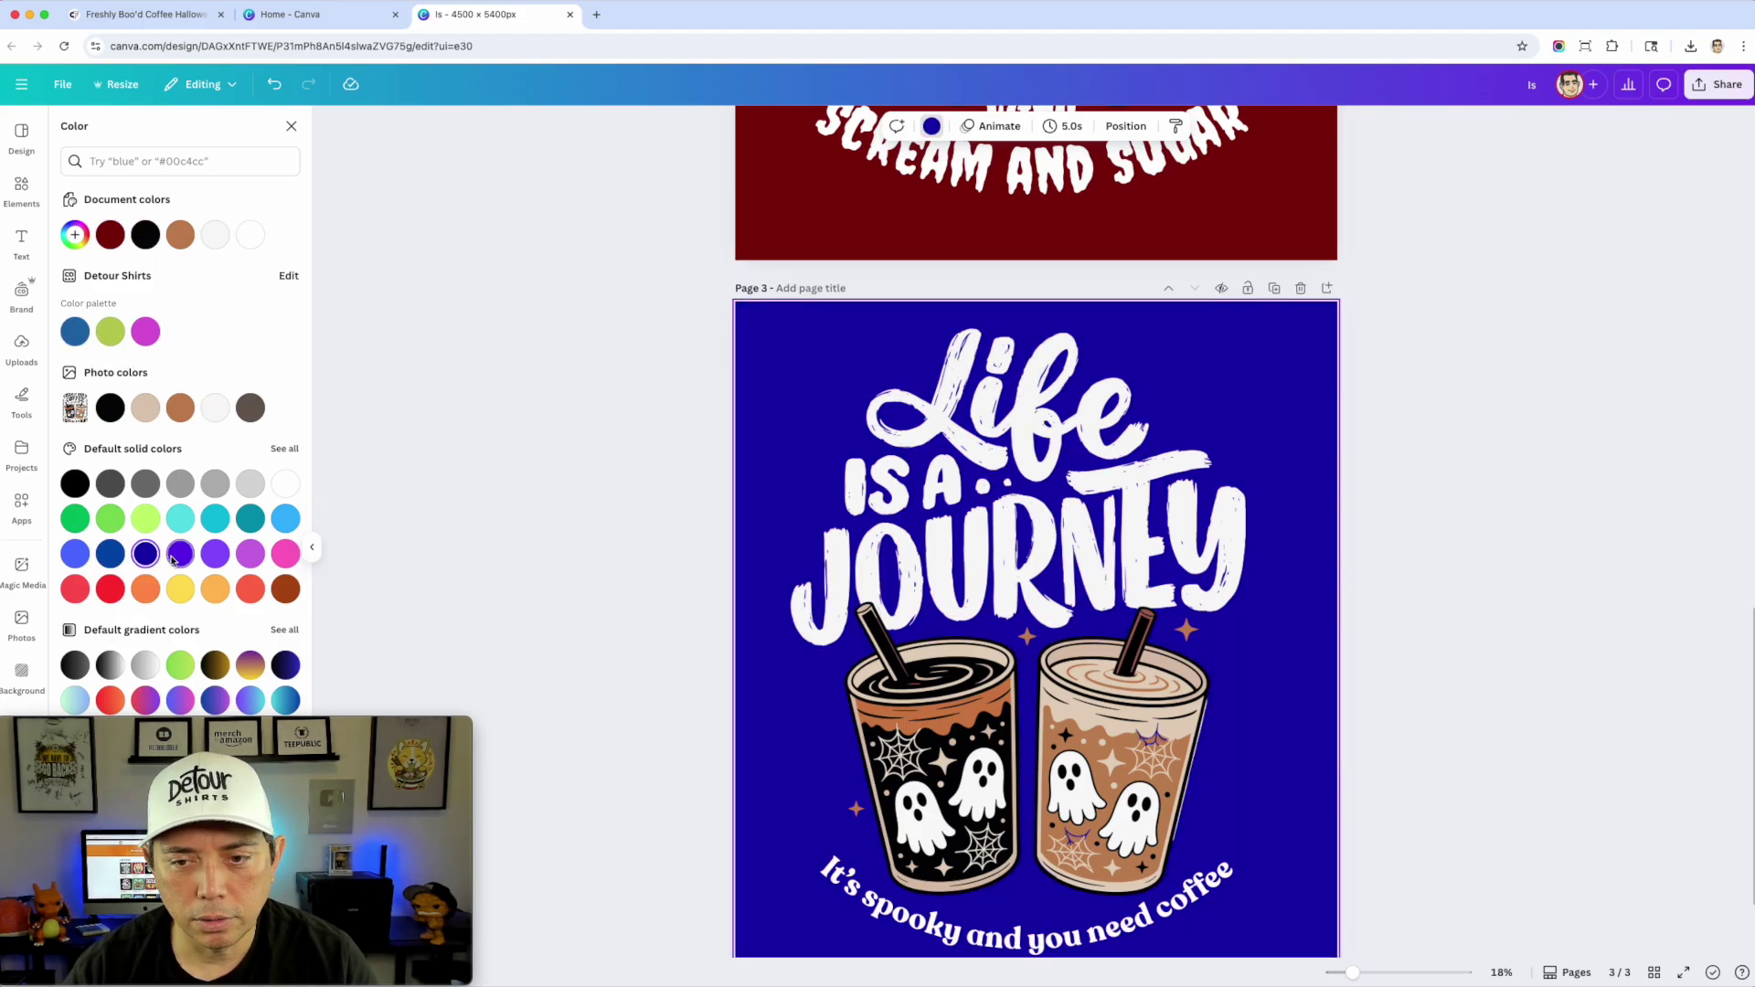
left_click(252, 518)
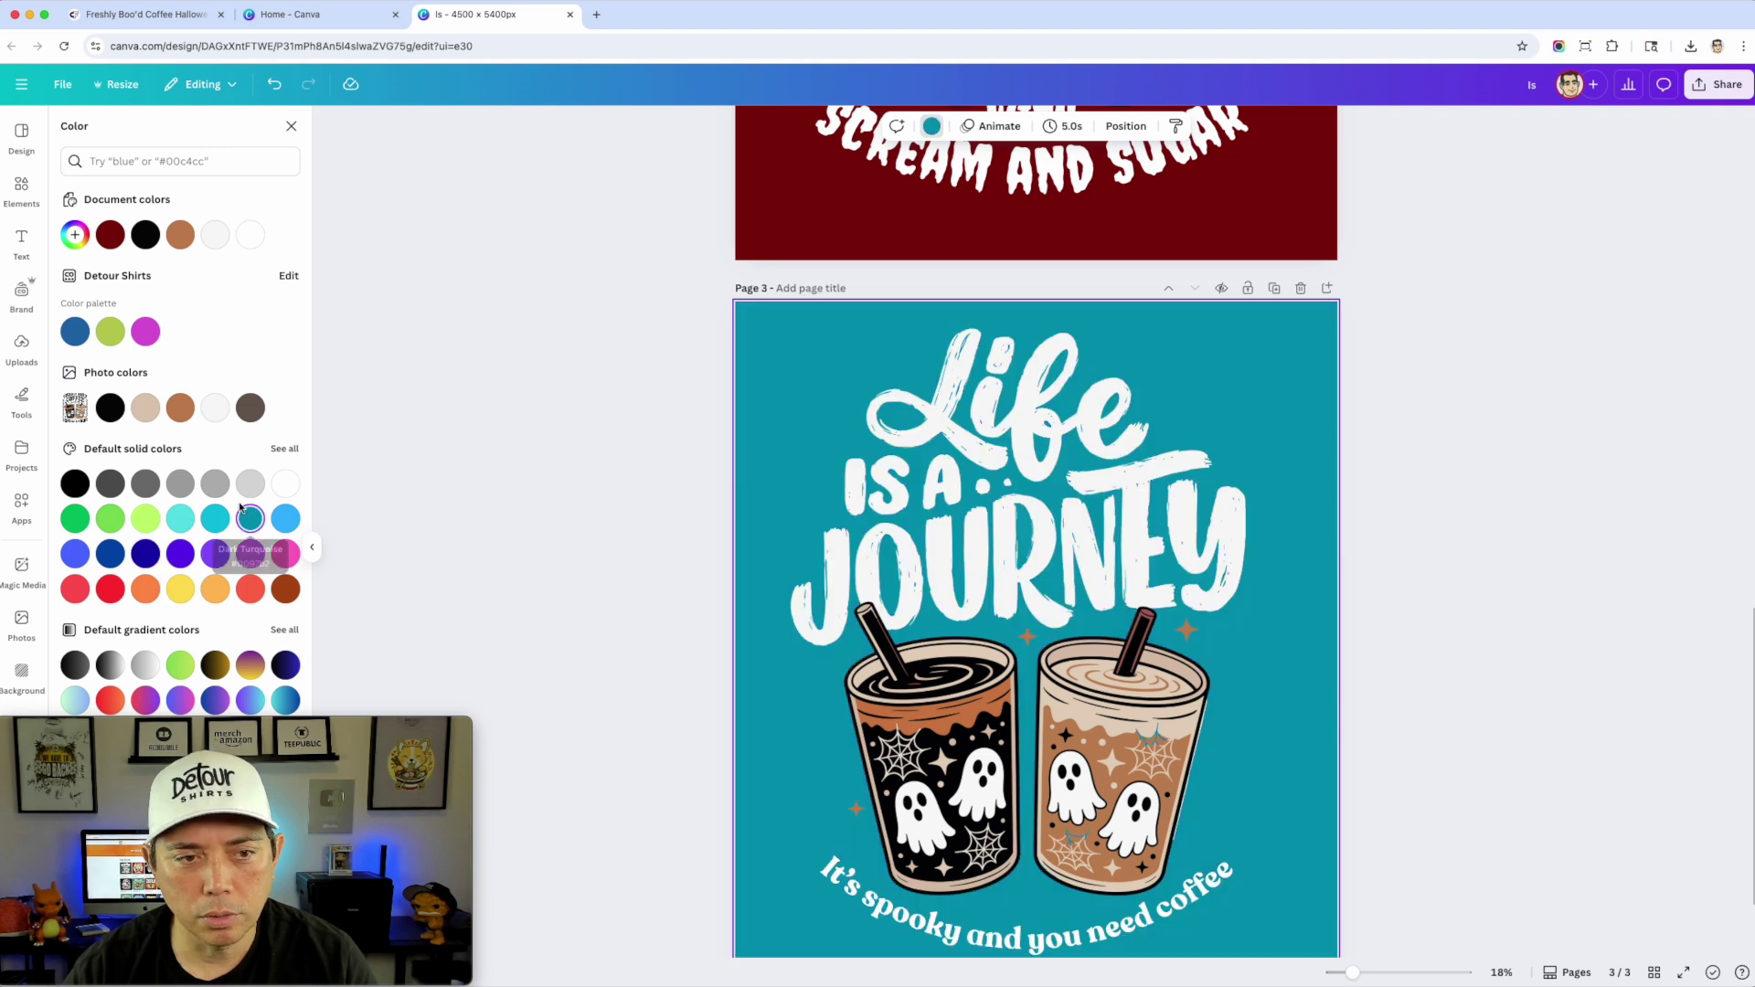
left_click(145, 485)
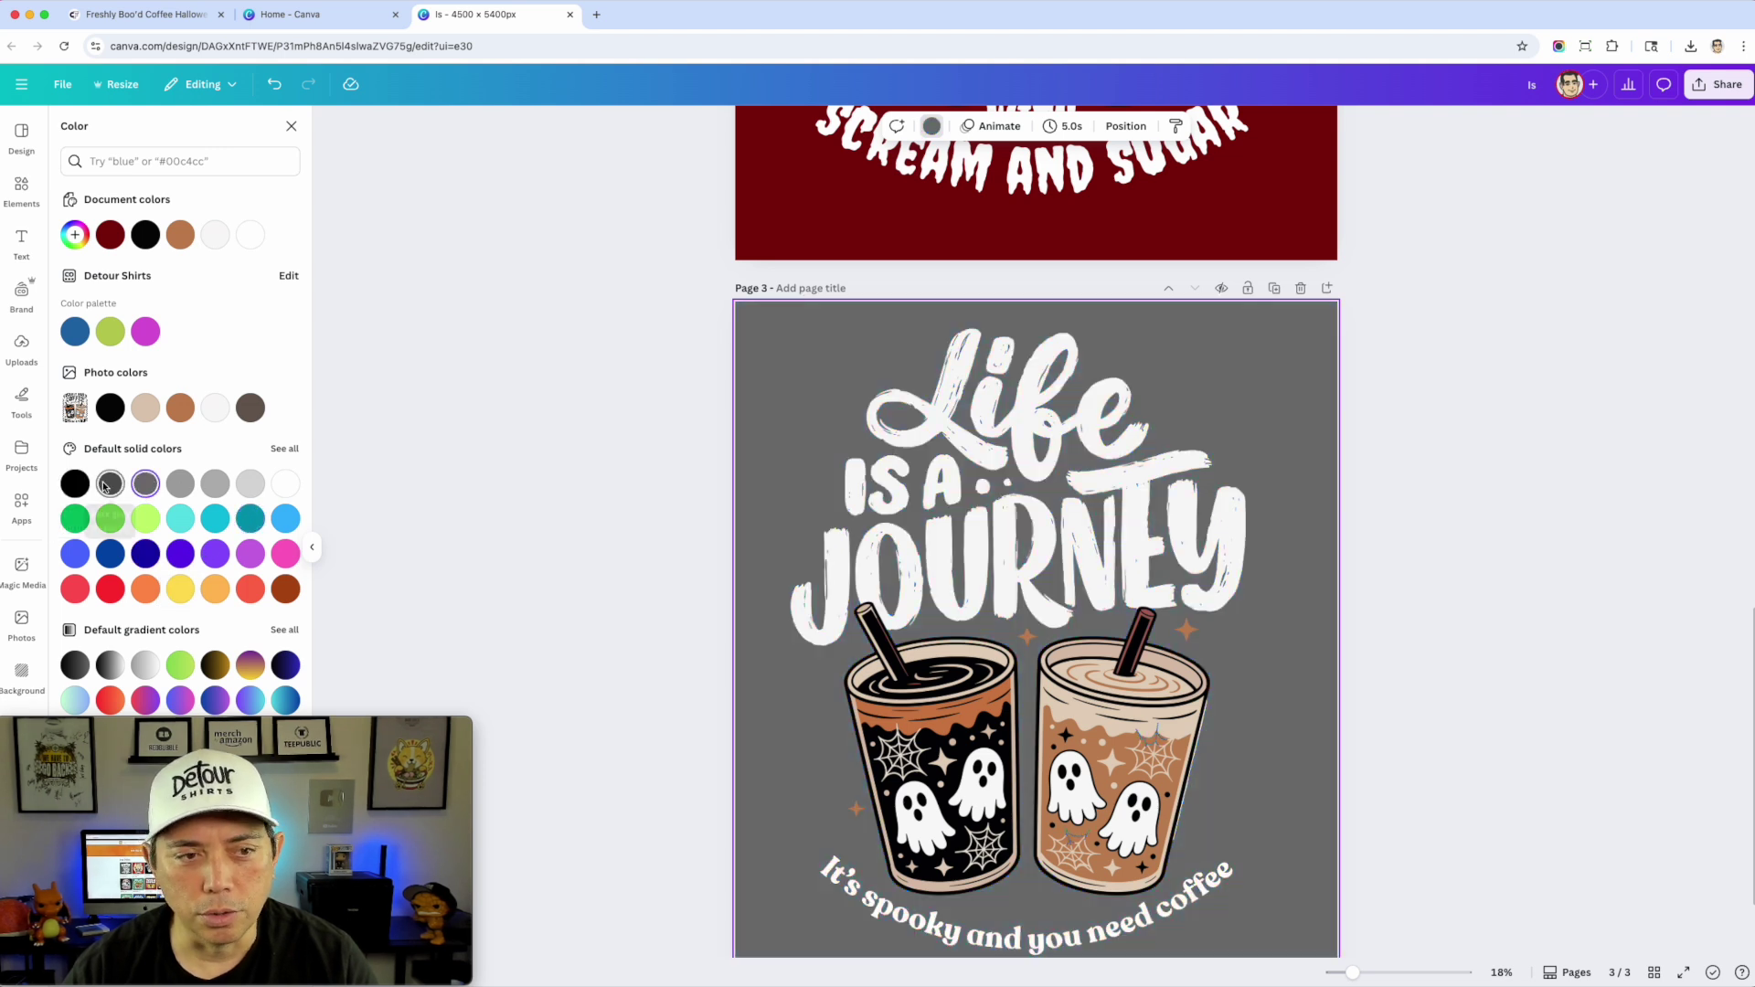
left_click(109, 483)
scroll(1431, 586, "down", 2)
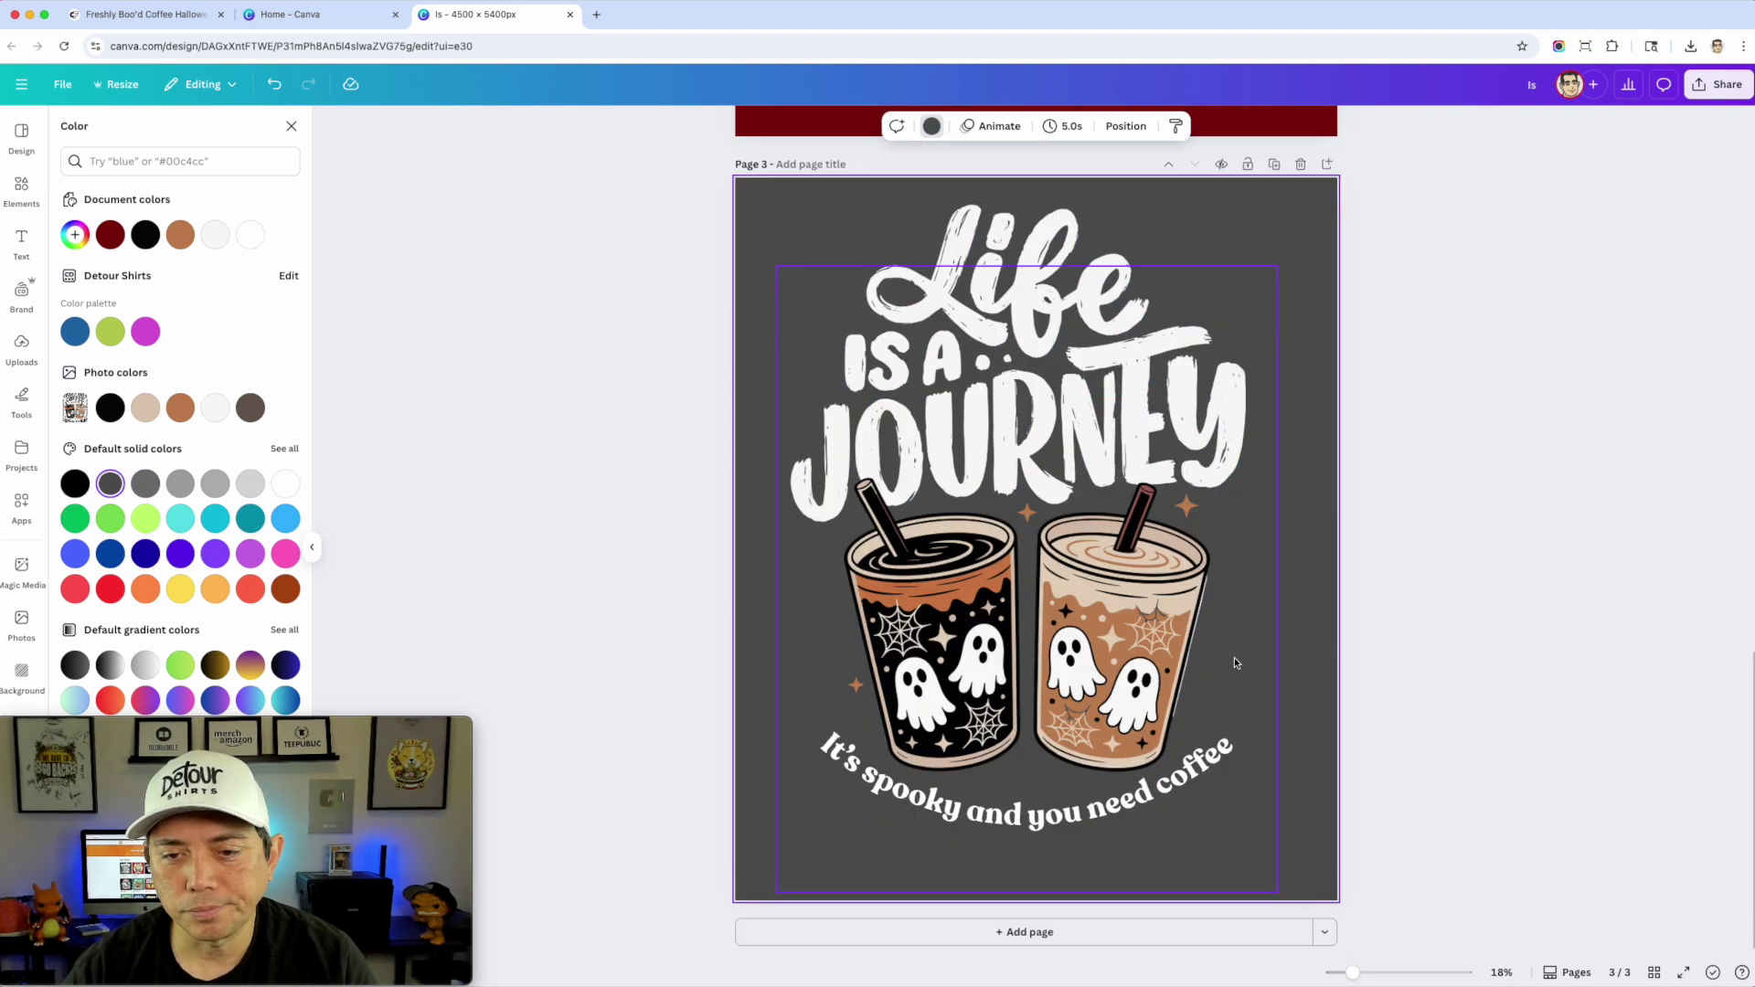
scroll(1364, 610, "up", 10)
scroll(1363, 611, "up", 6)
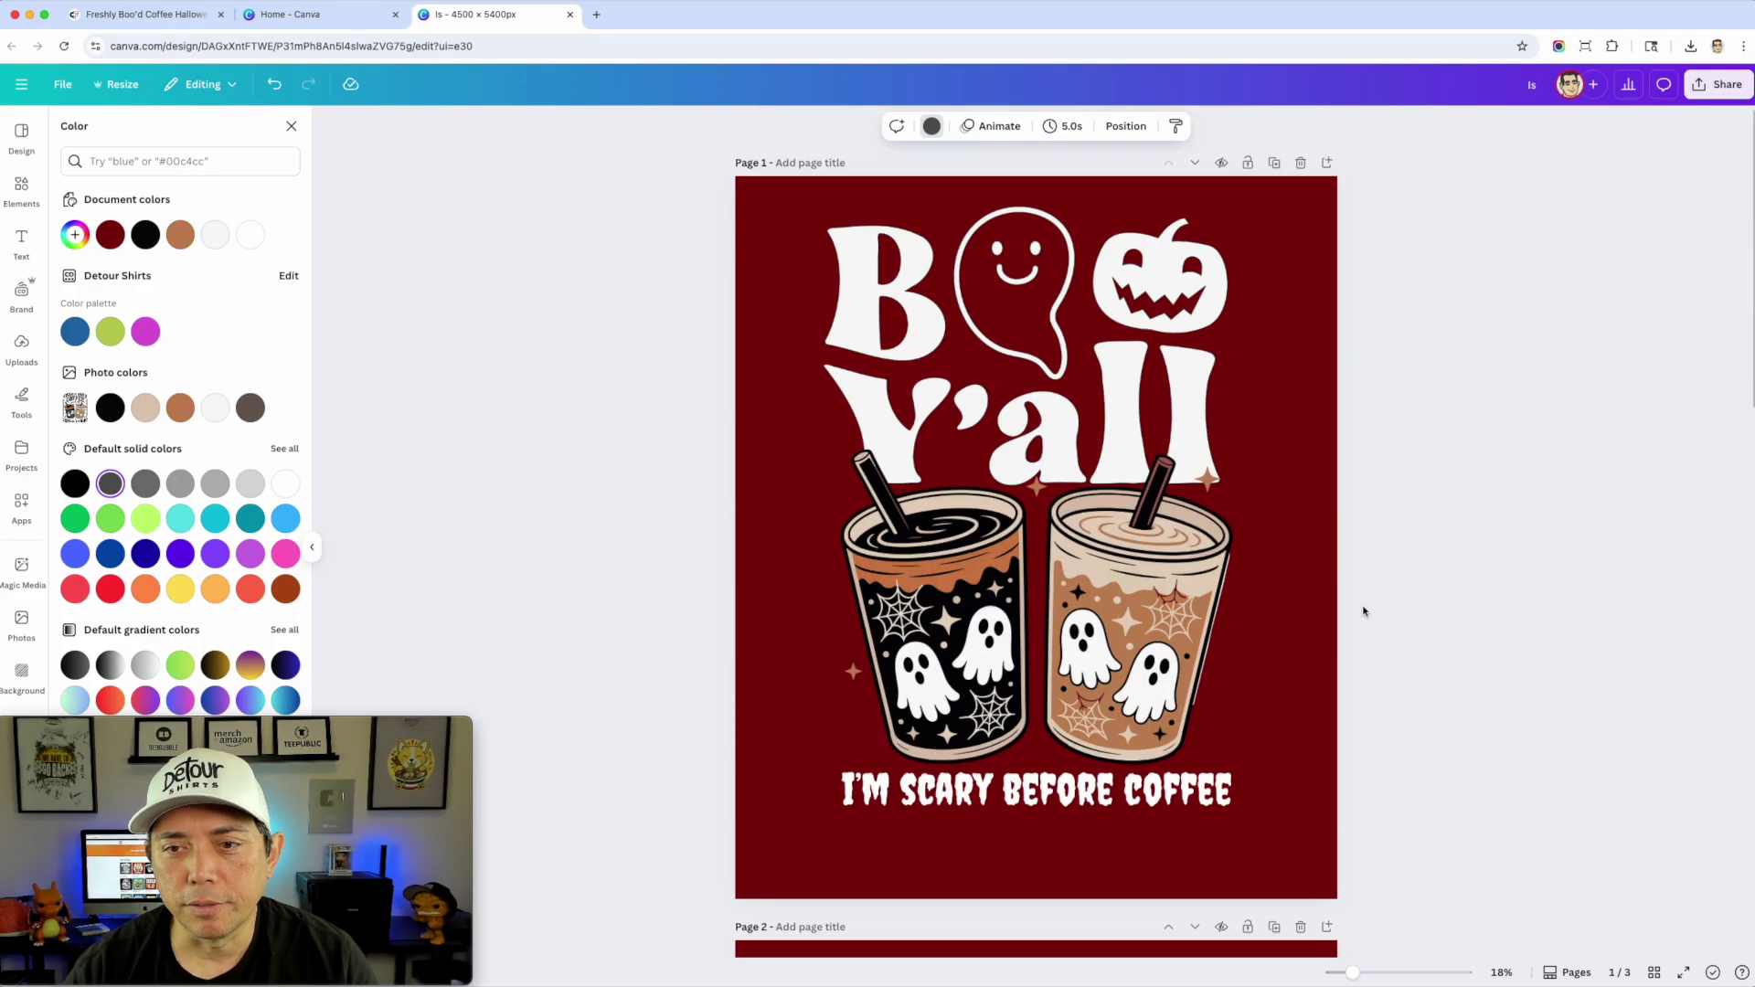